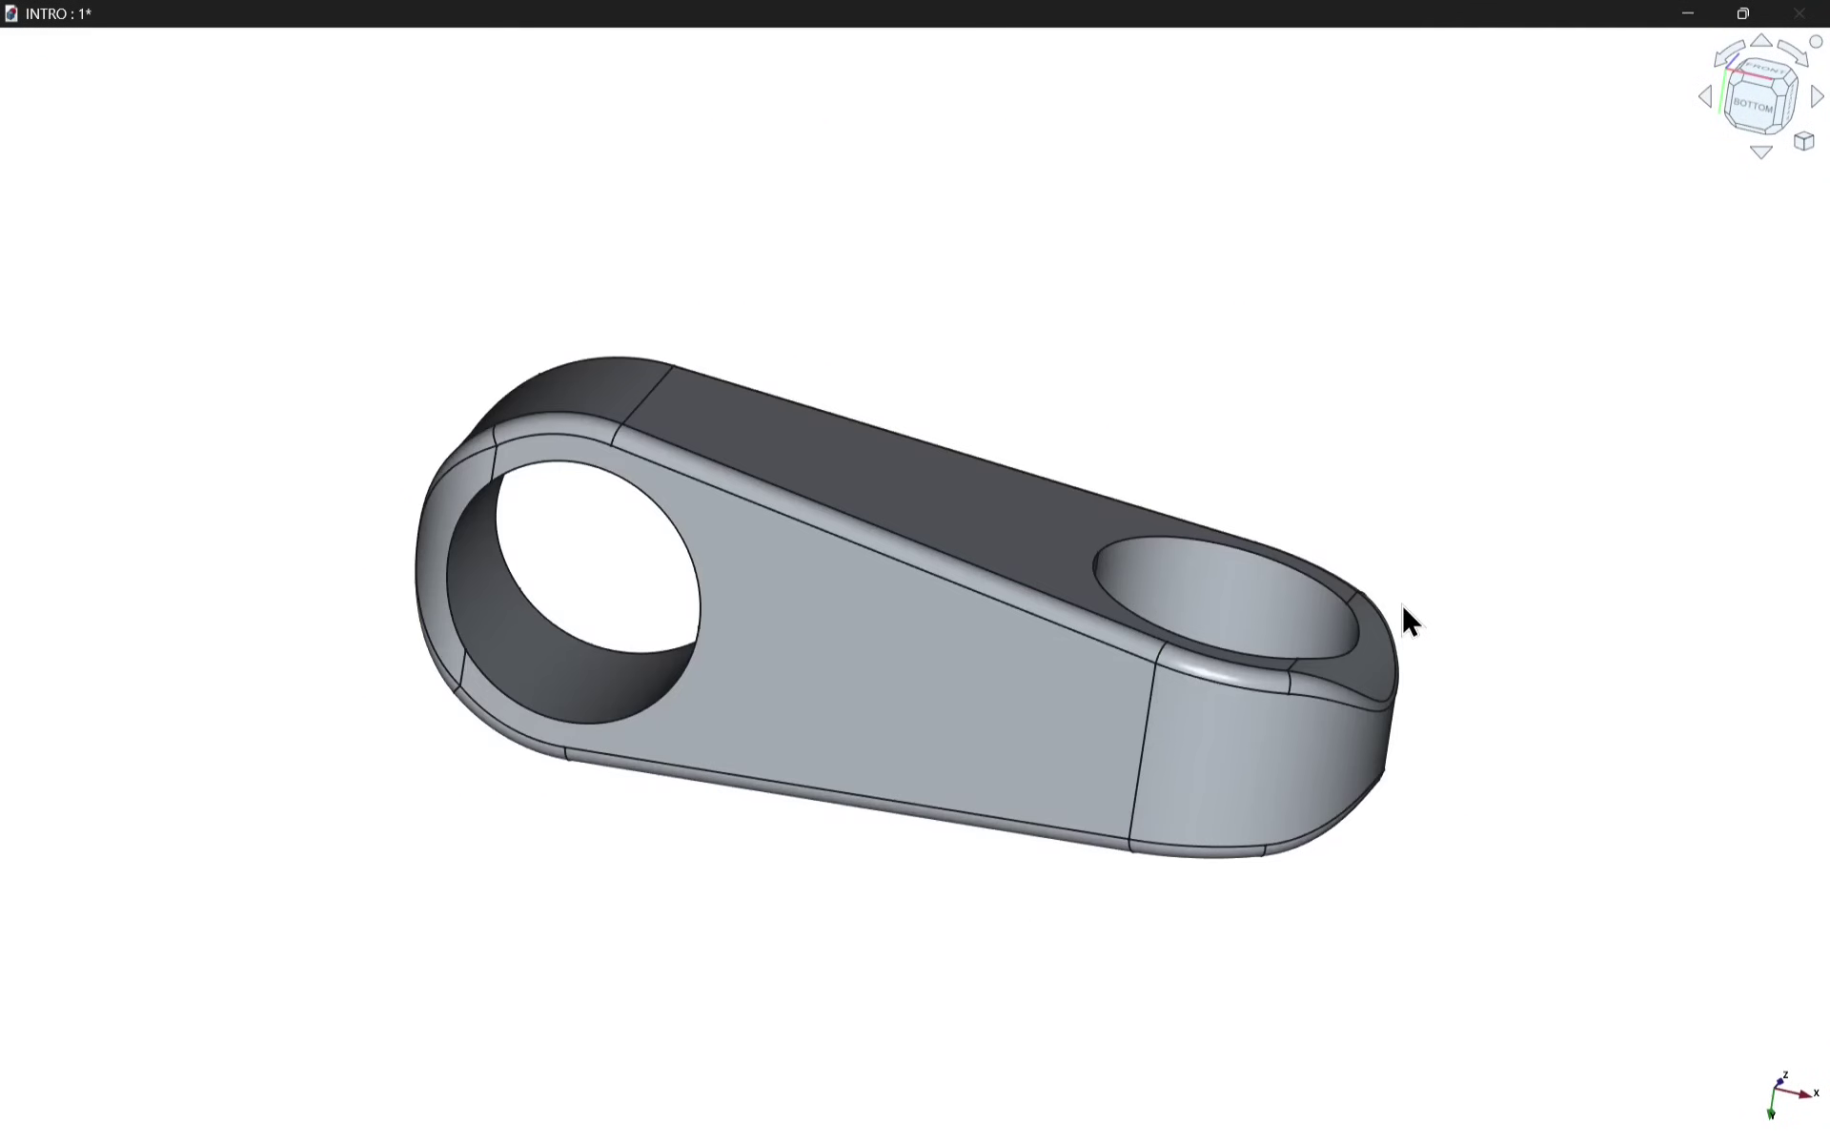
Step: Orbit the finished bent bracket preview to view it from above
middle_drag(1403, 607, 1650, 695)
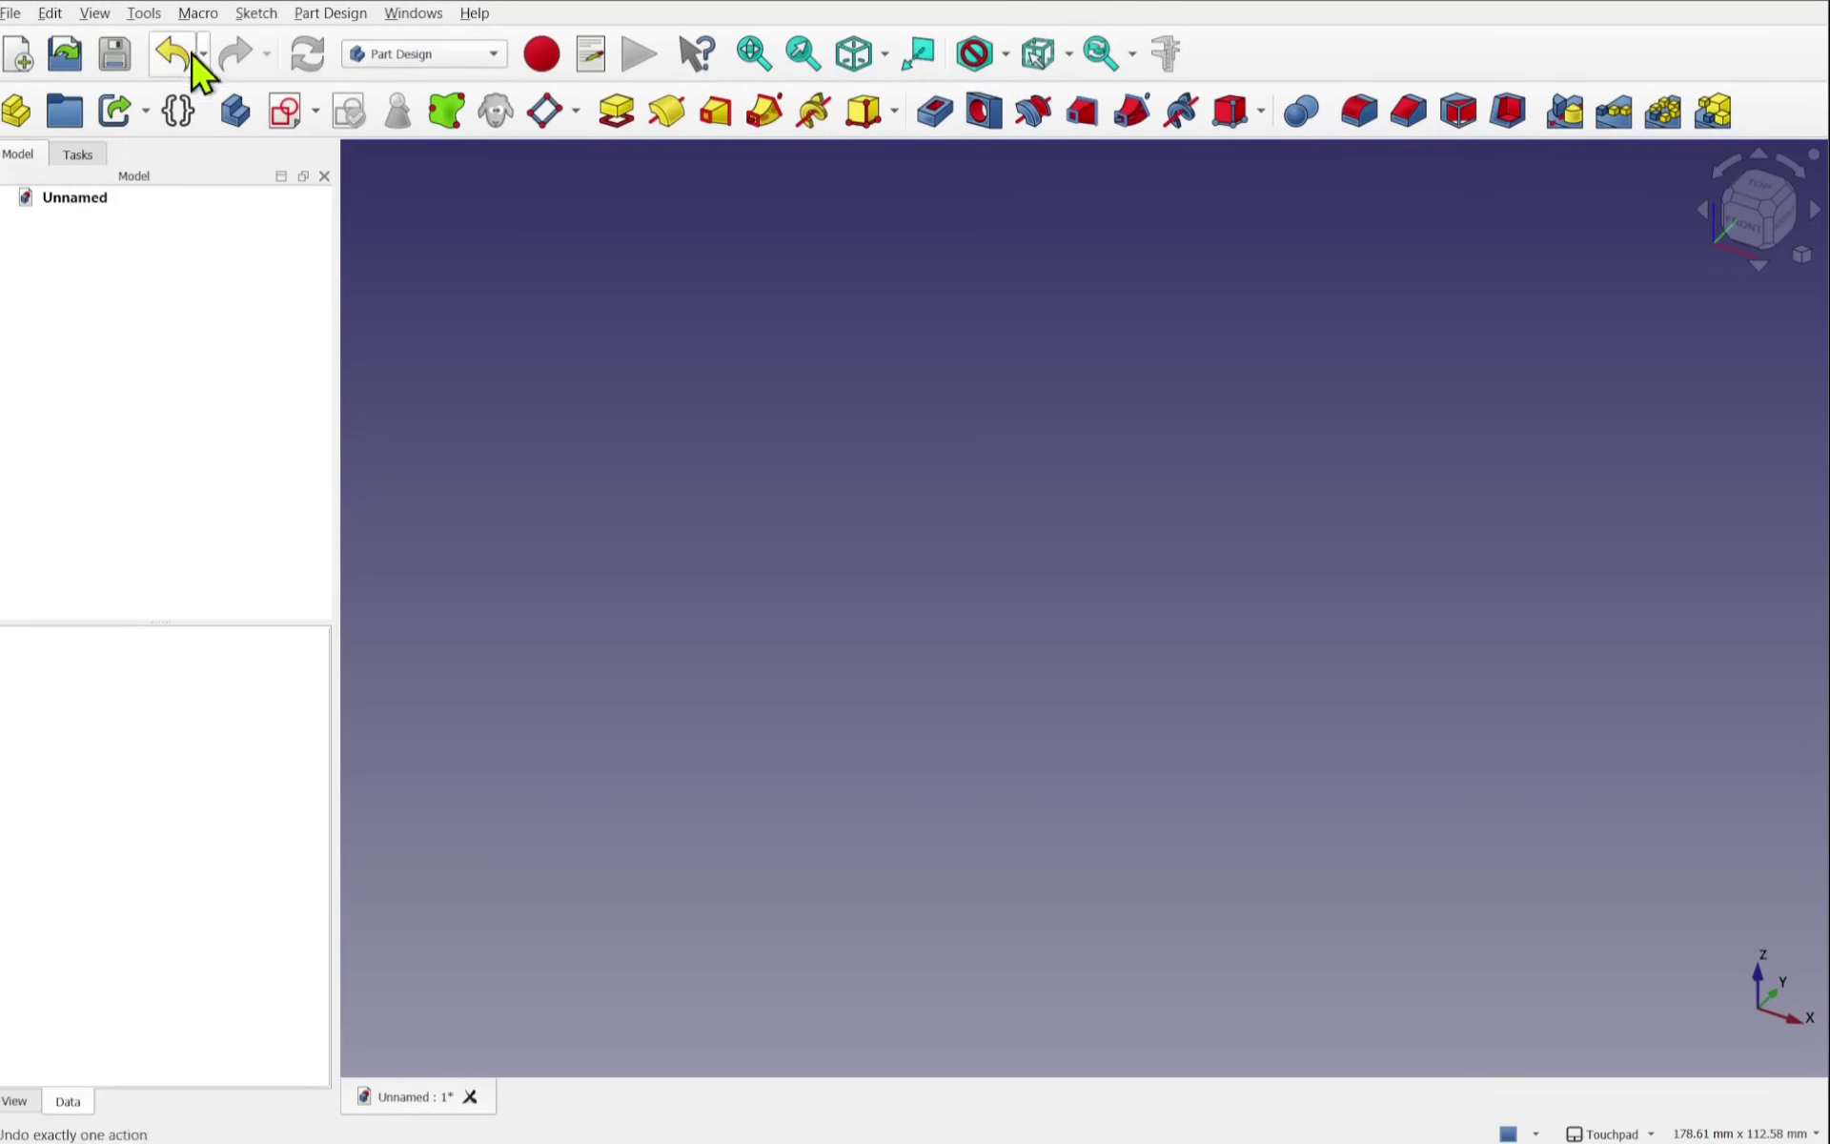
Step: Create a body and start a new sketch on the XZ-plane
click(238, 120)
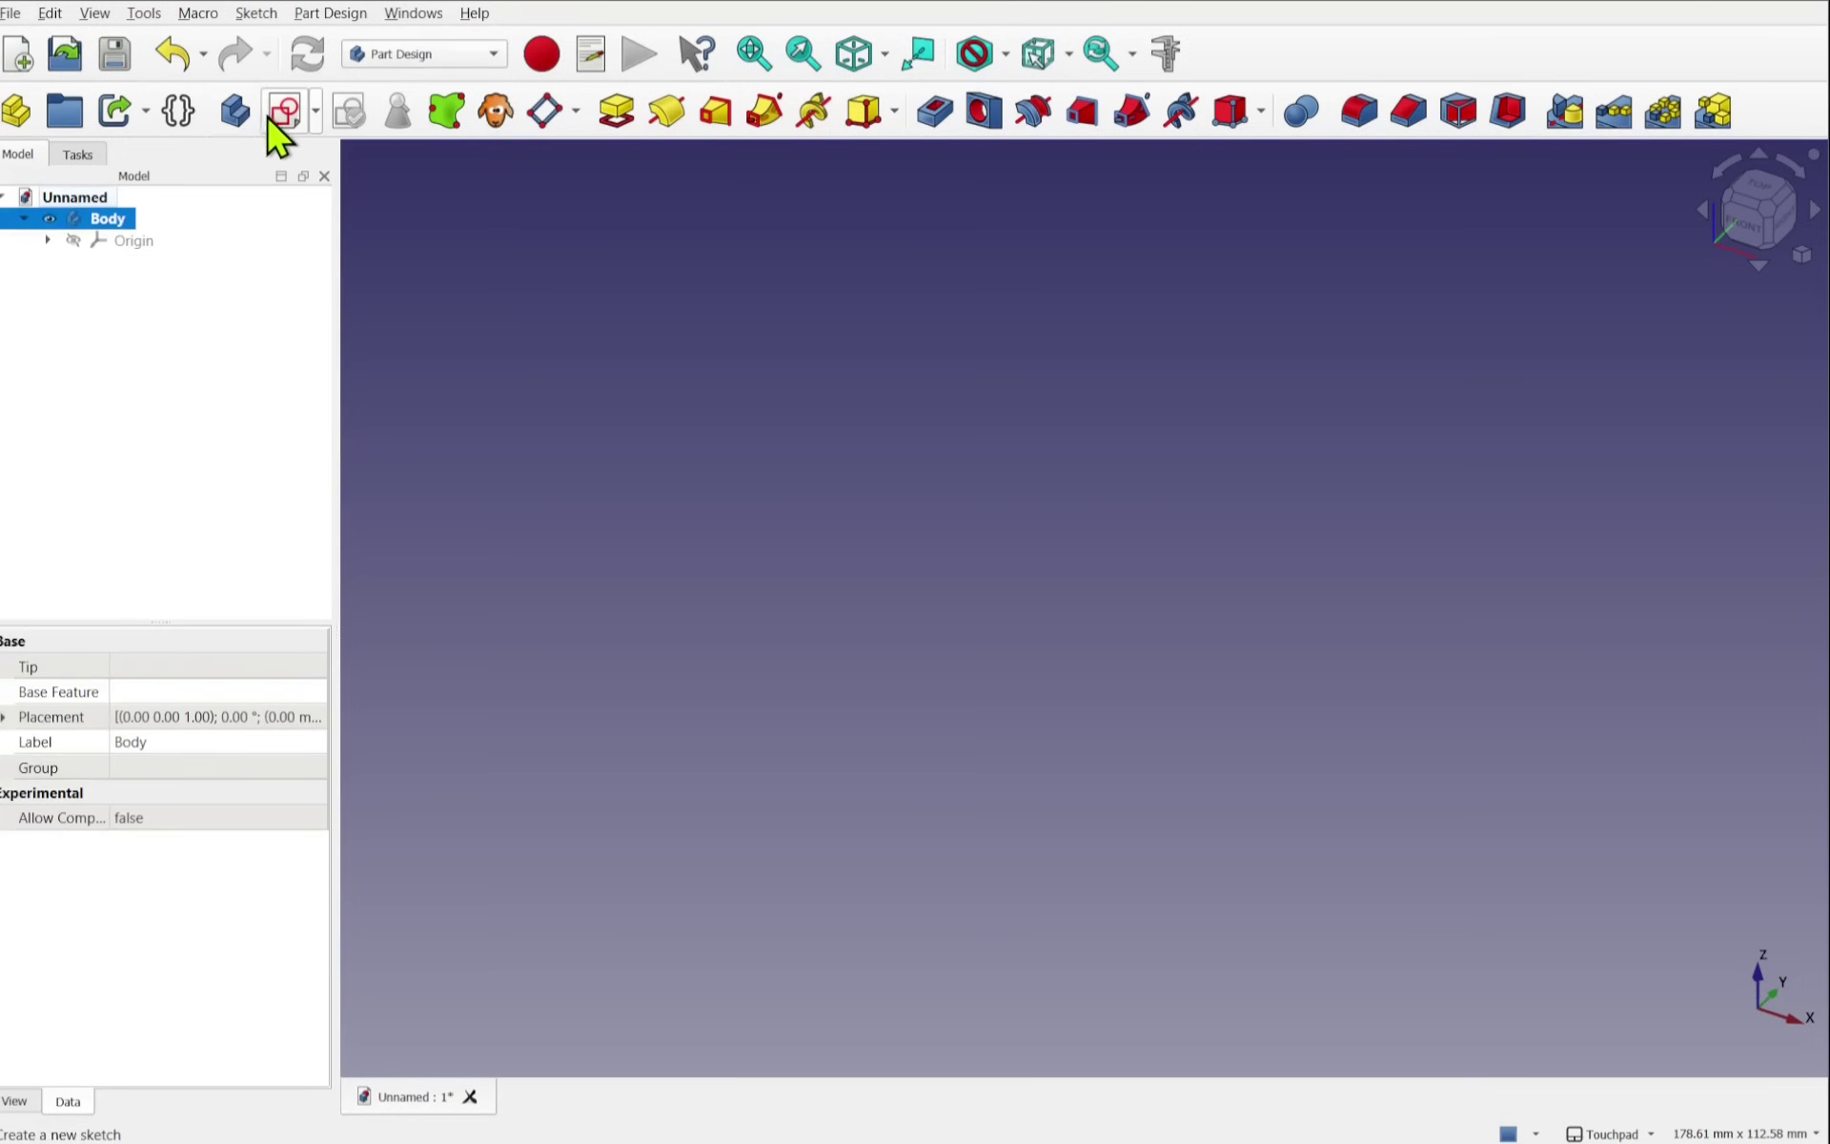
click(283, 119)
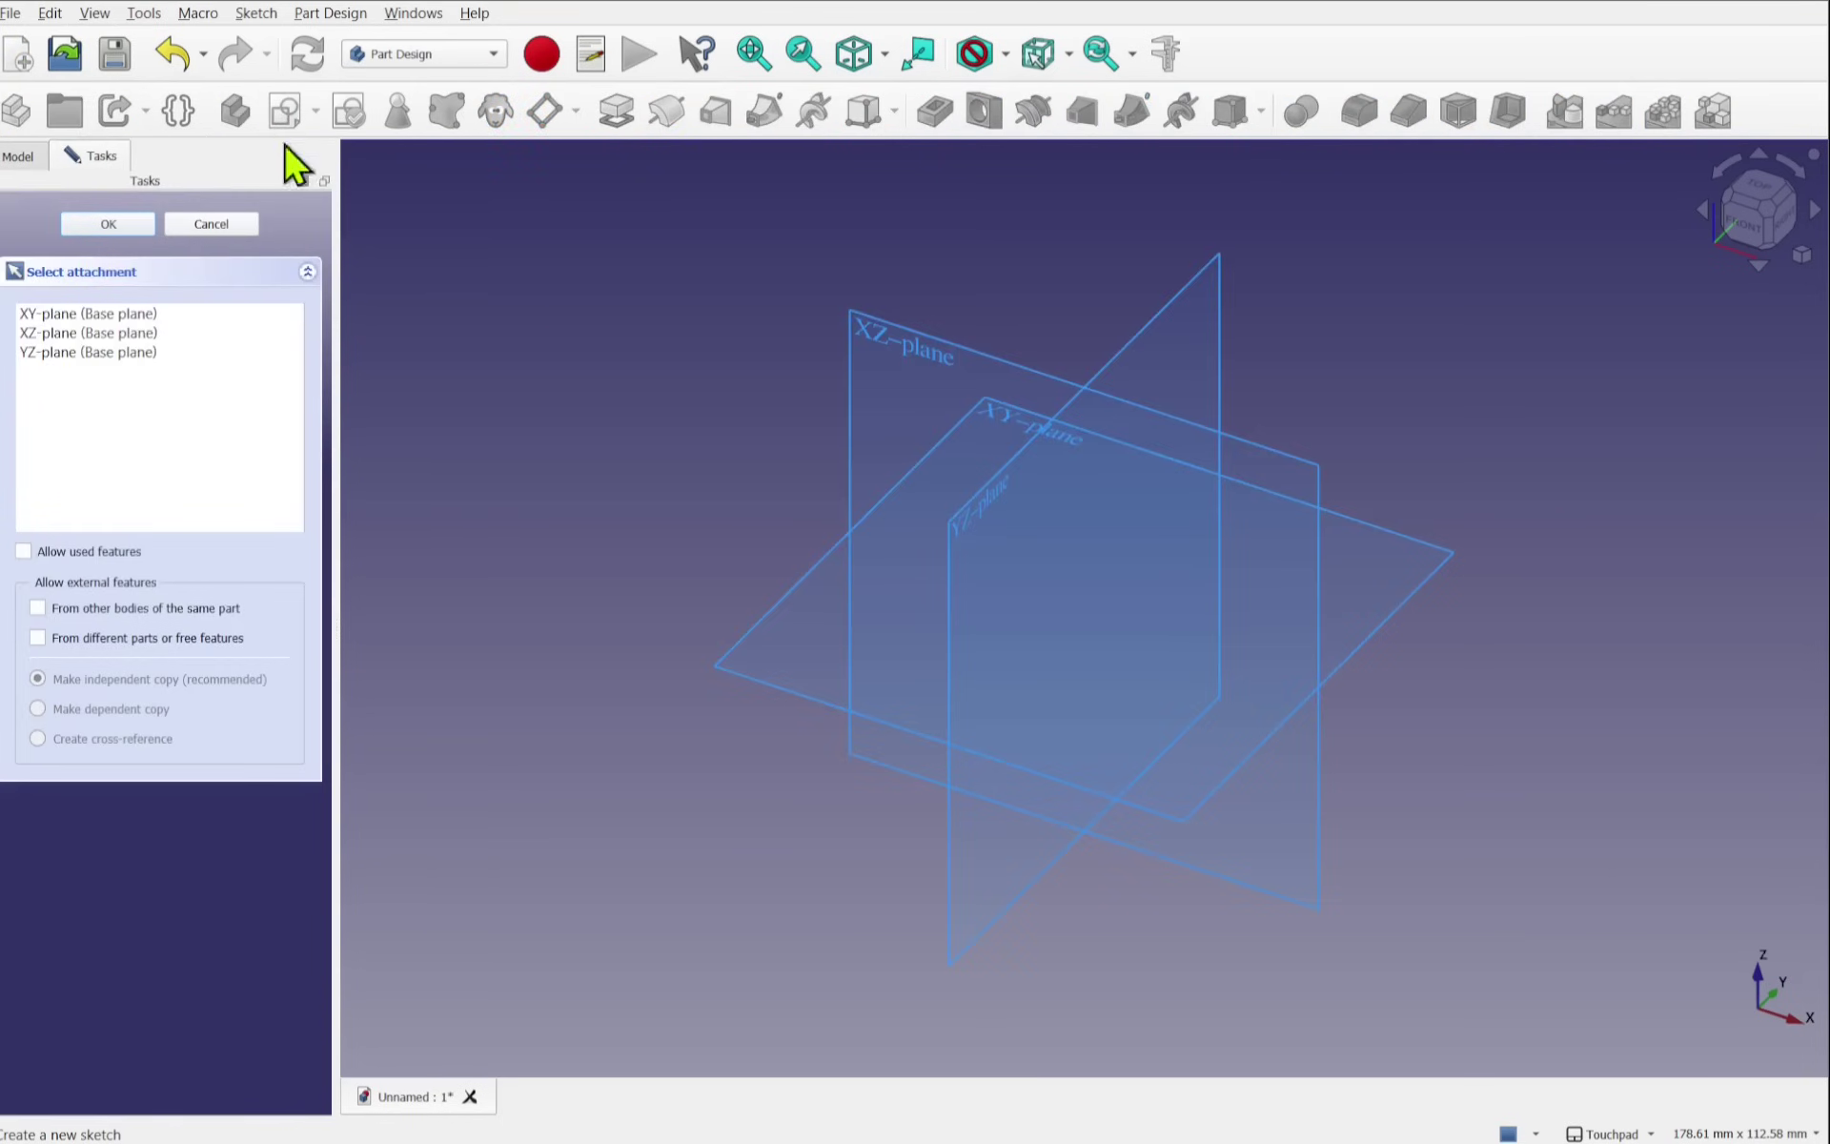
click(896, 347)
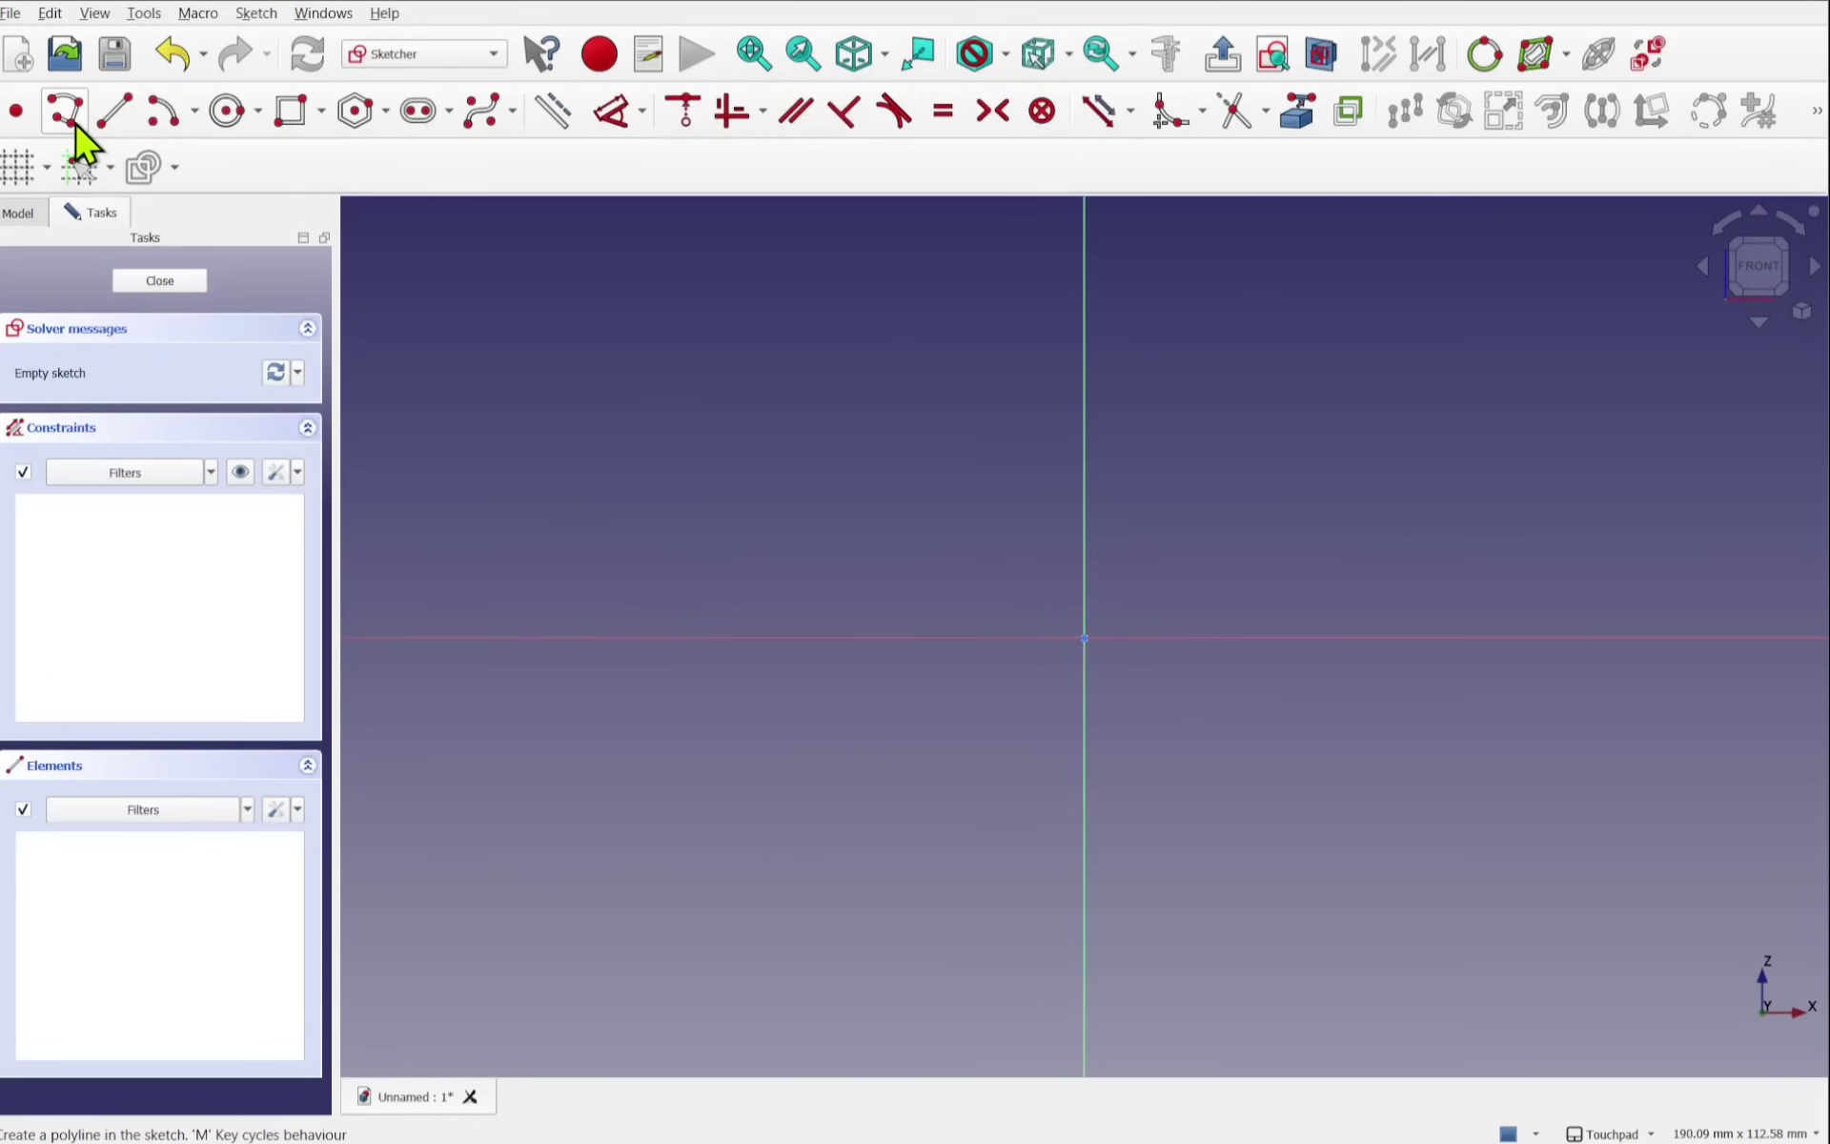
Step: Draw a closed eight-line zigzag outline with the Polyline tool
click(68, 118)
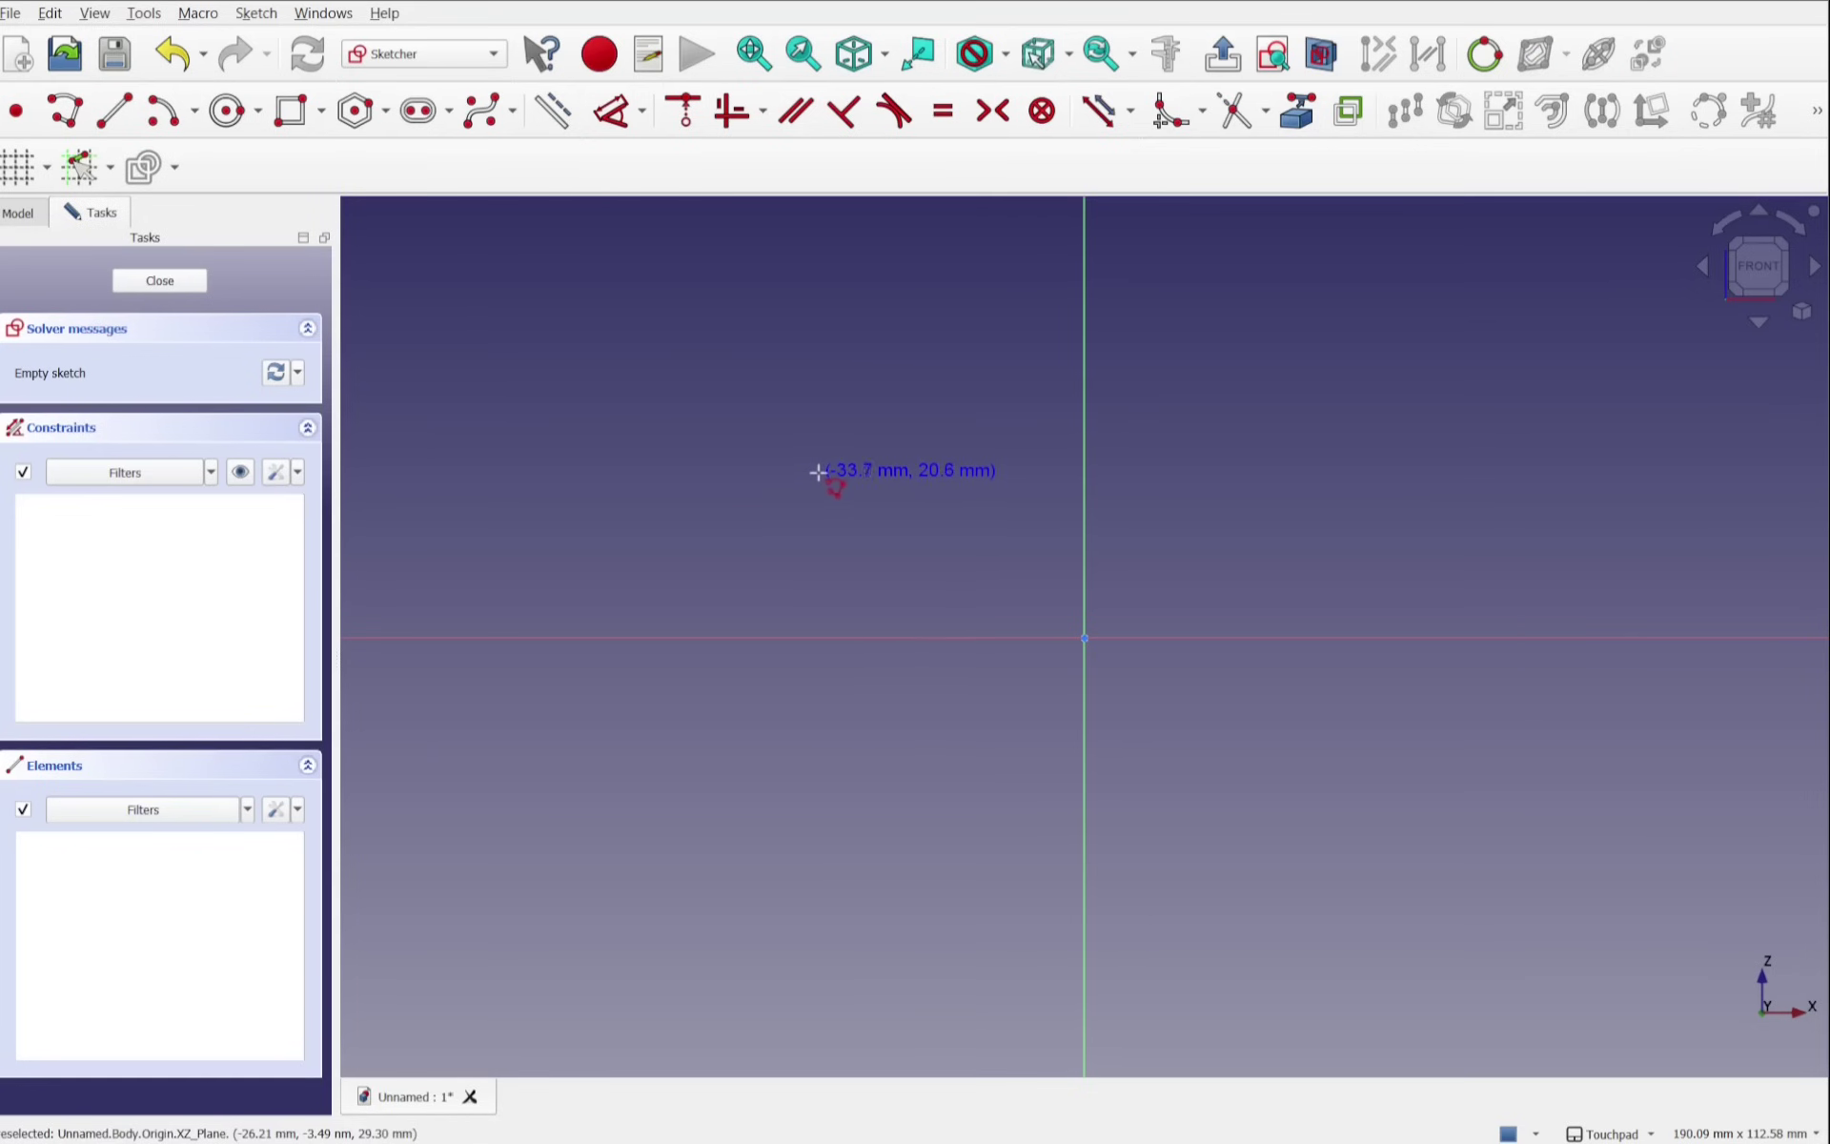
click(752, 476)
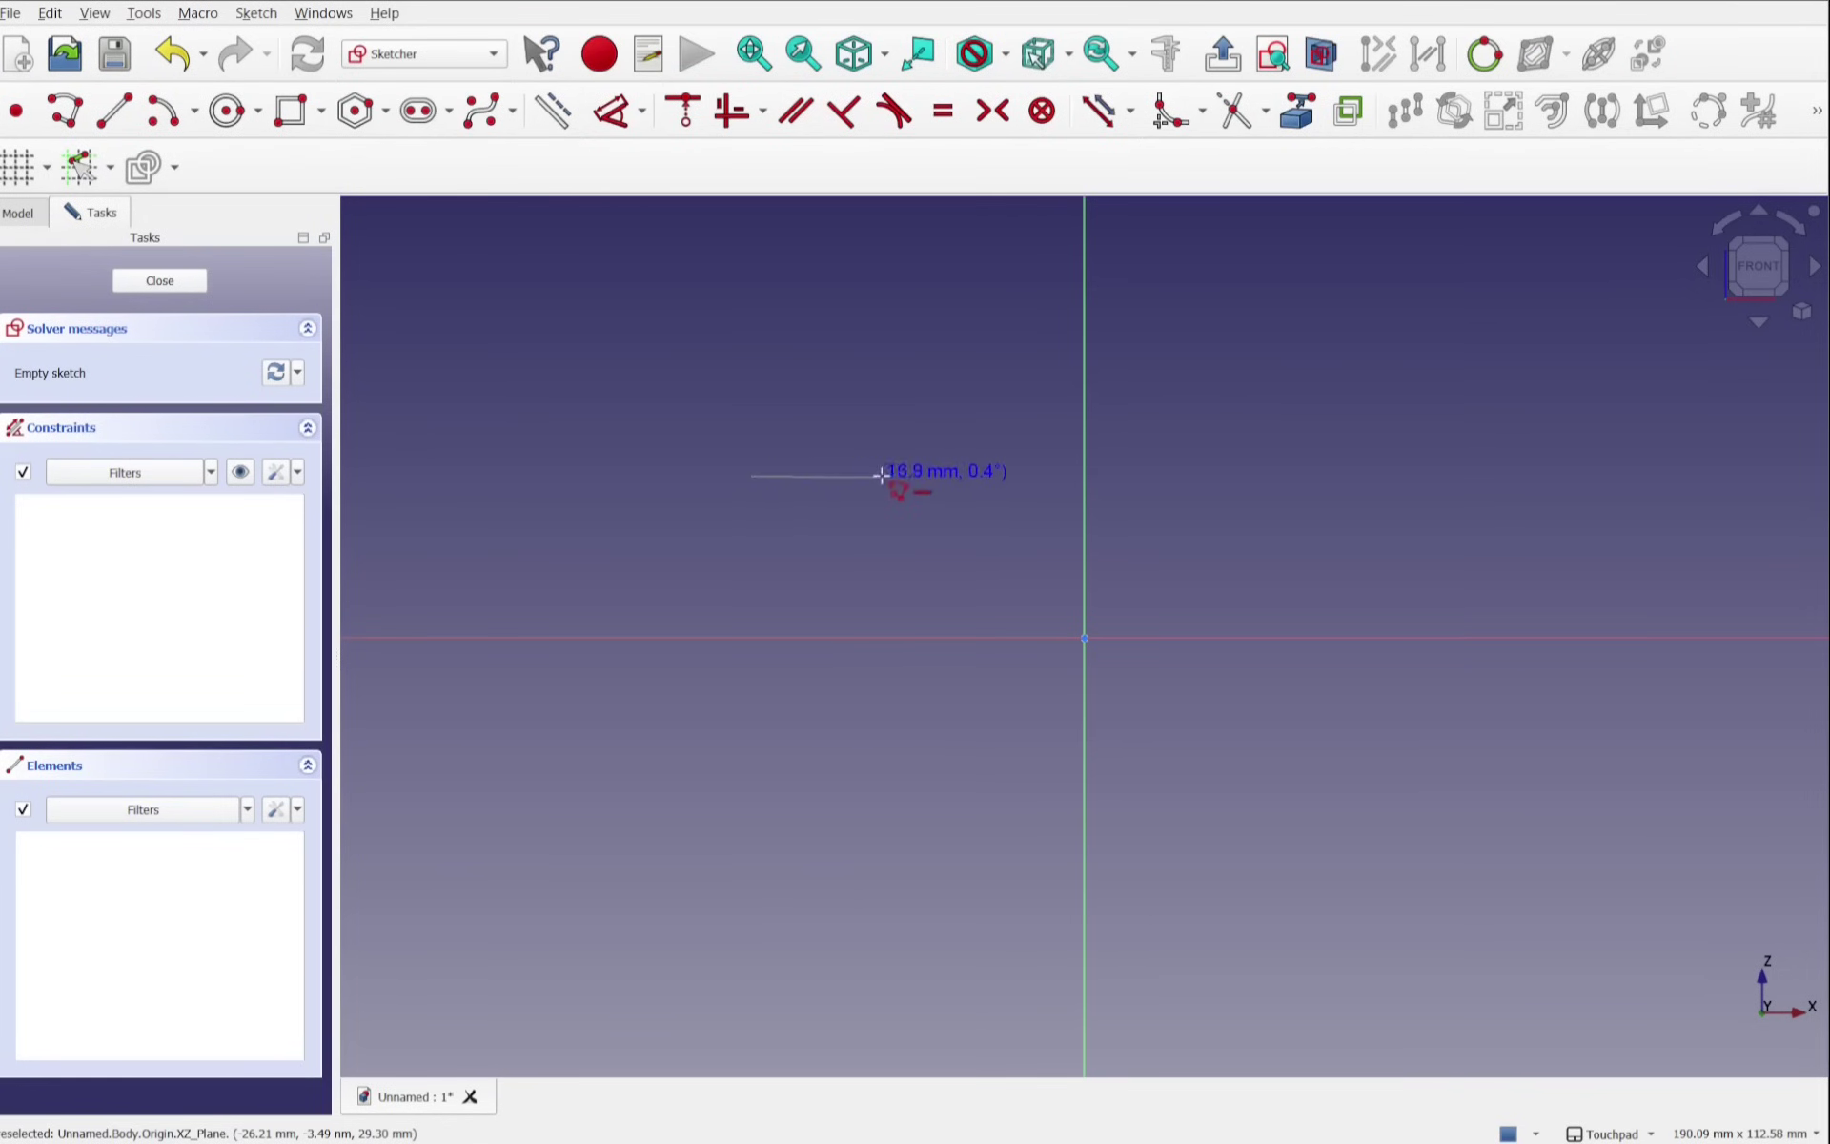
click(1007, 476)
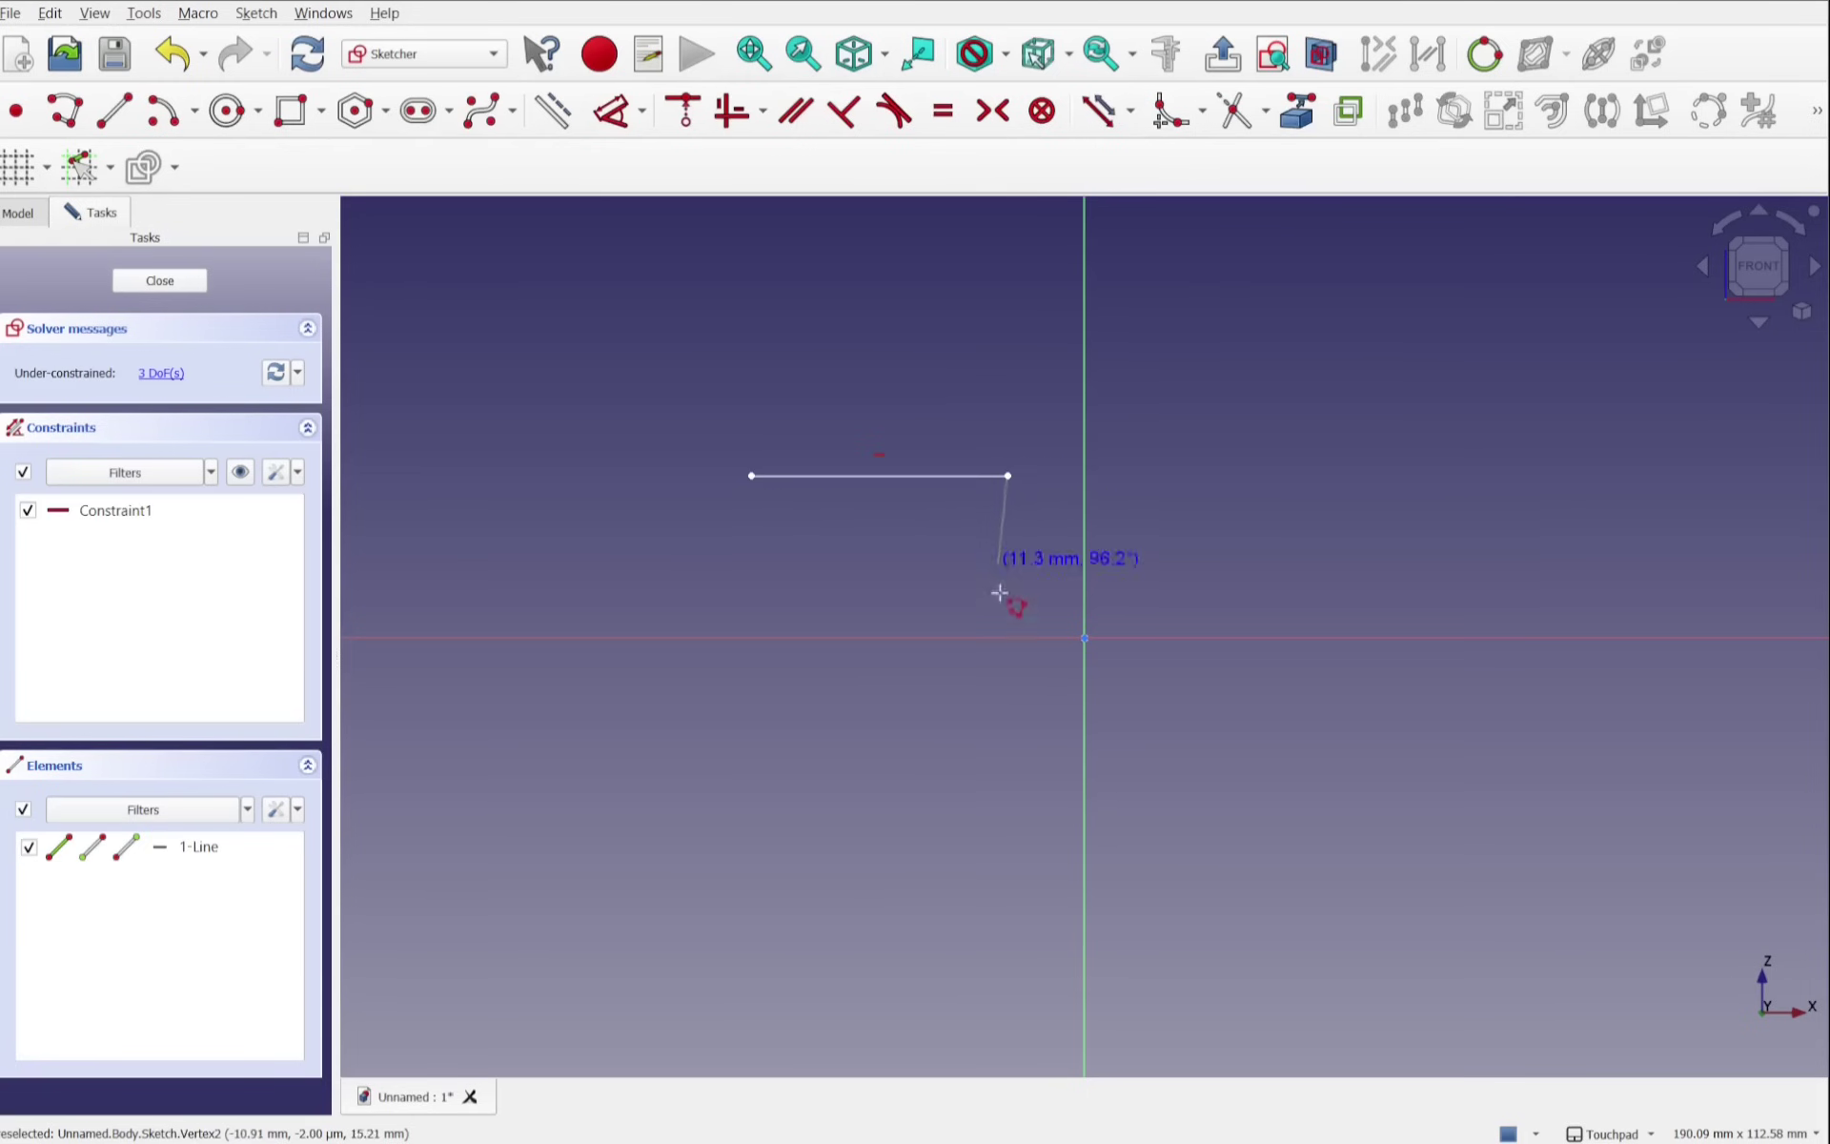
click(1009, 750)
click(1353, 749)
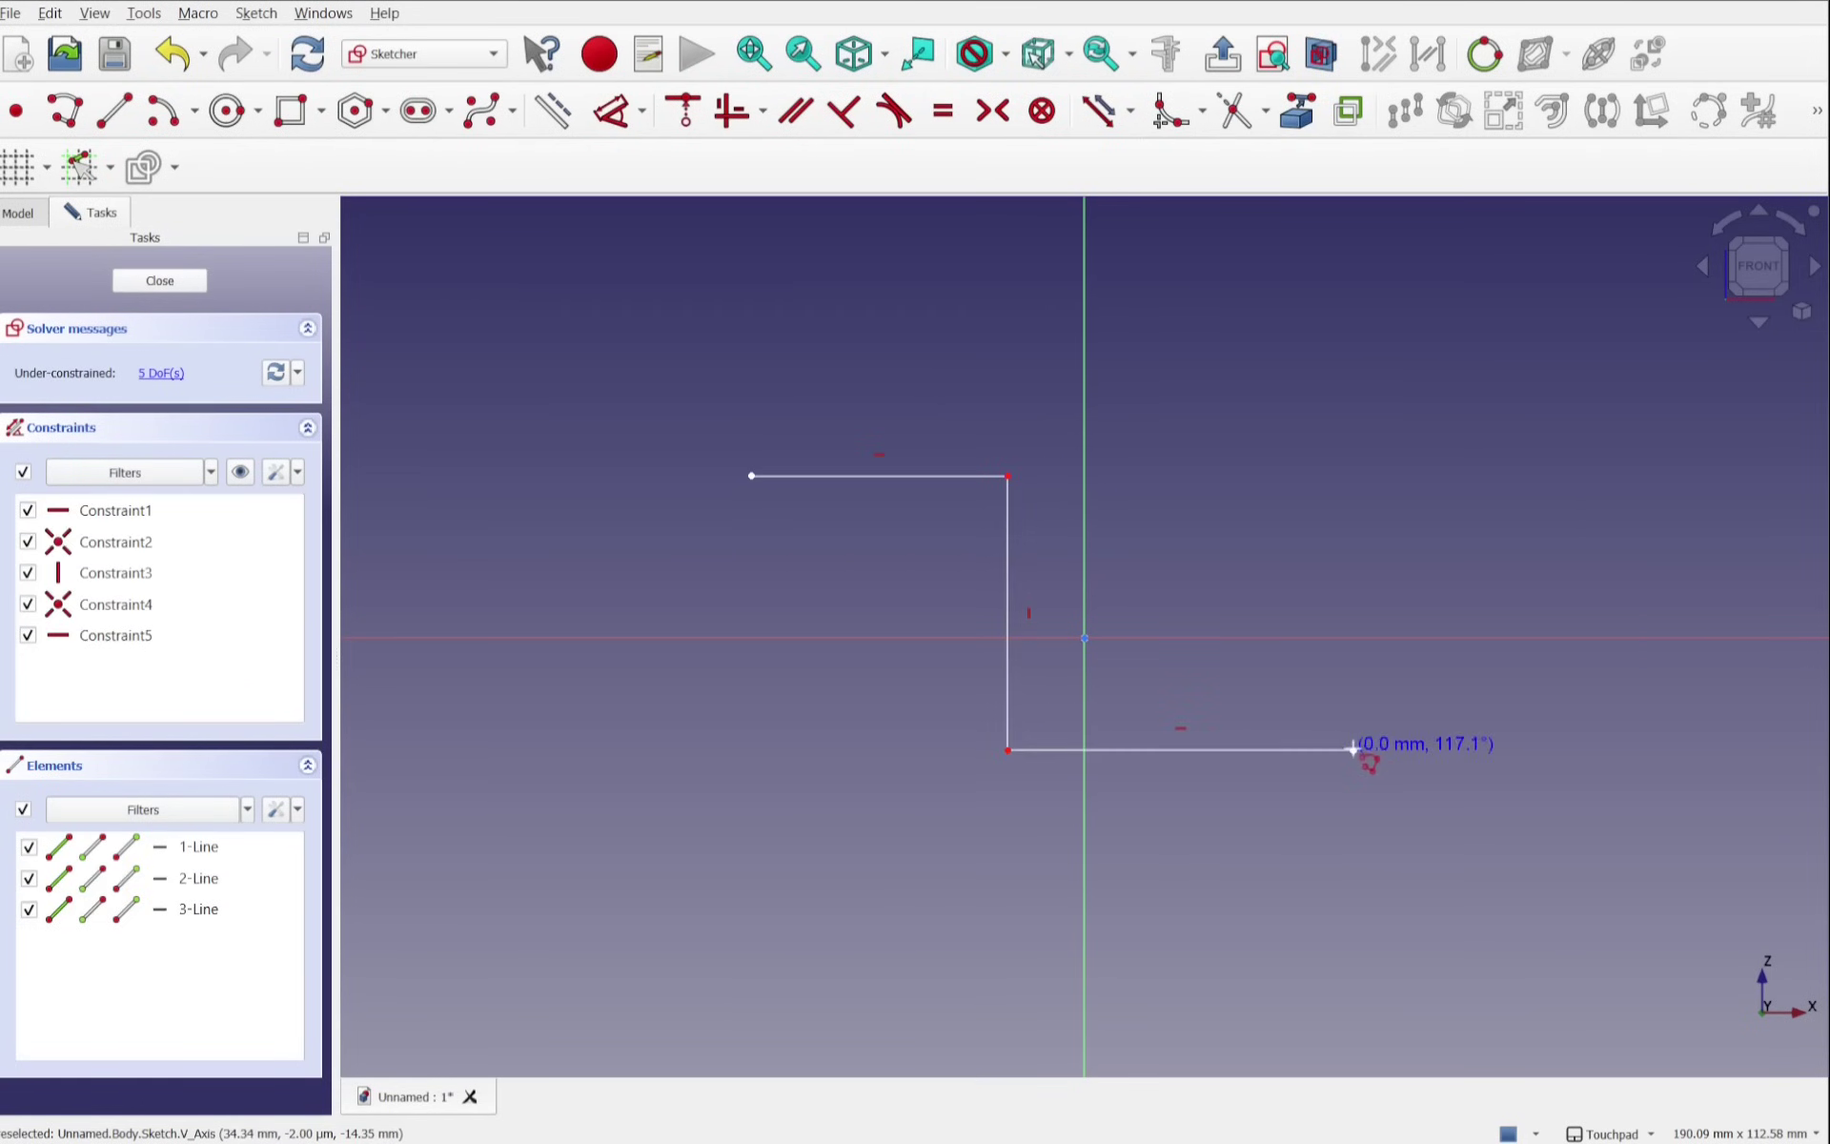
click(1353, 711)
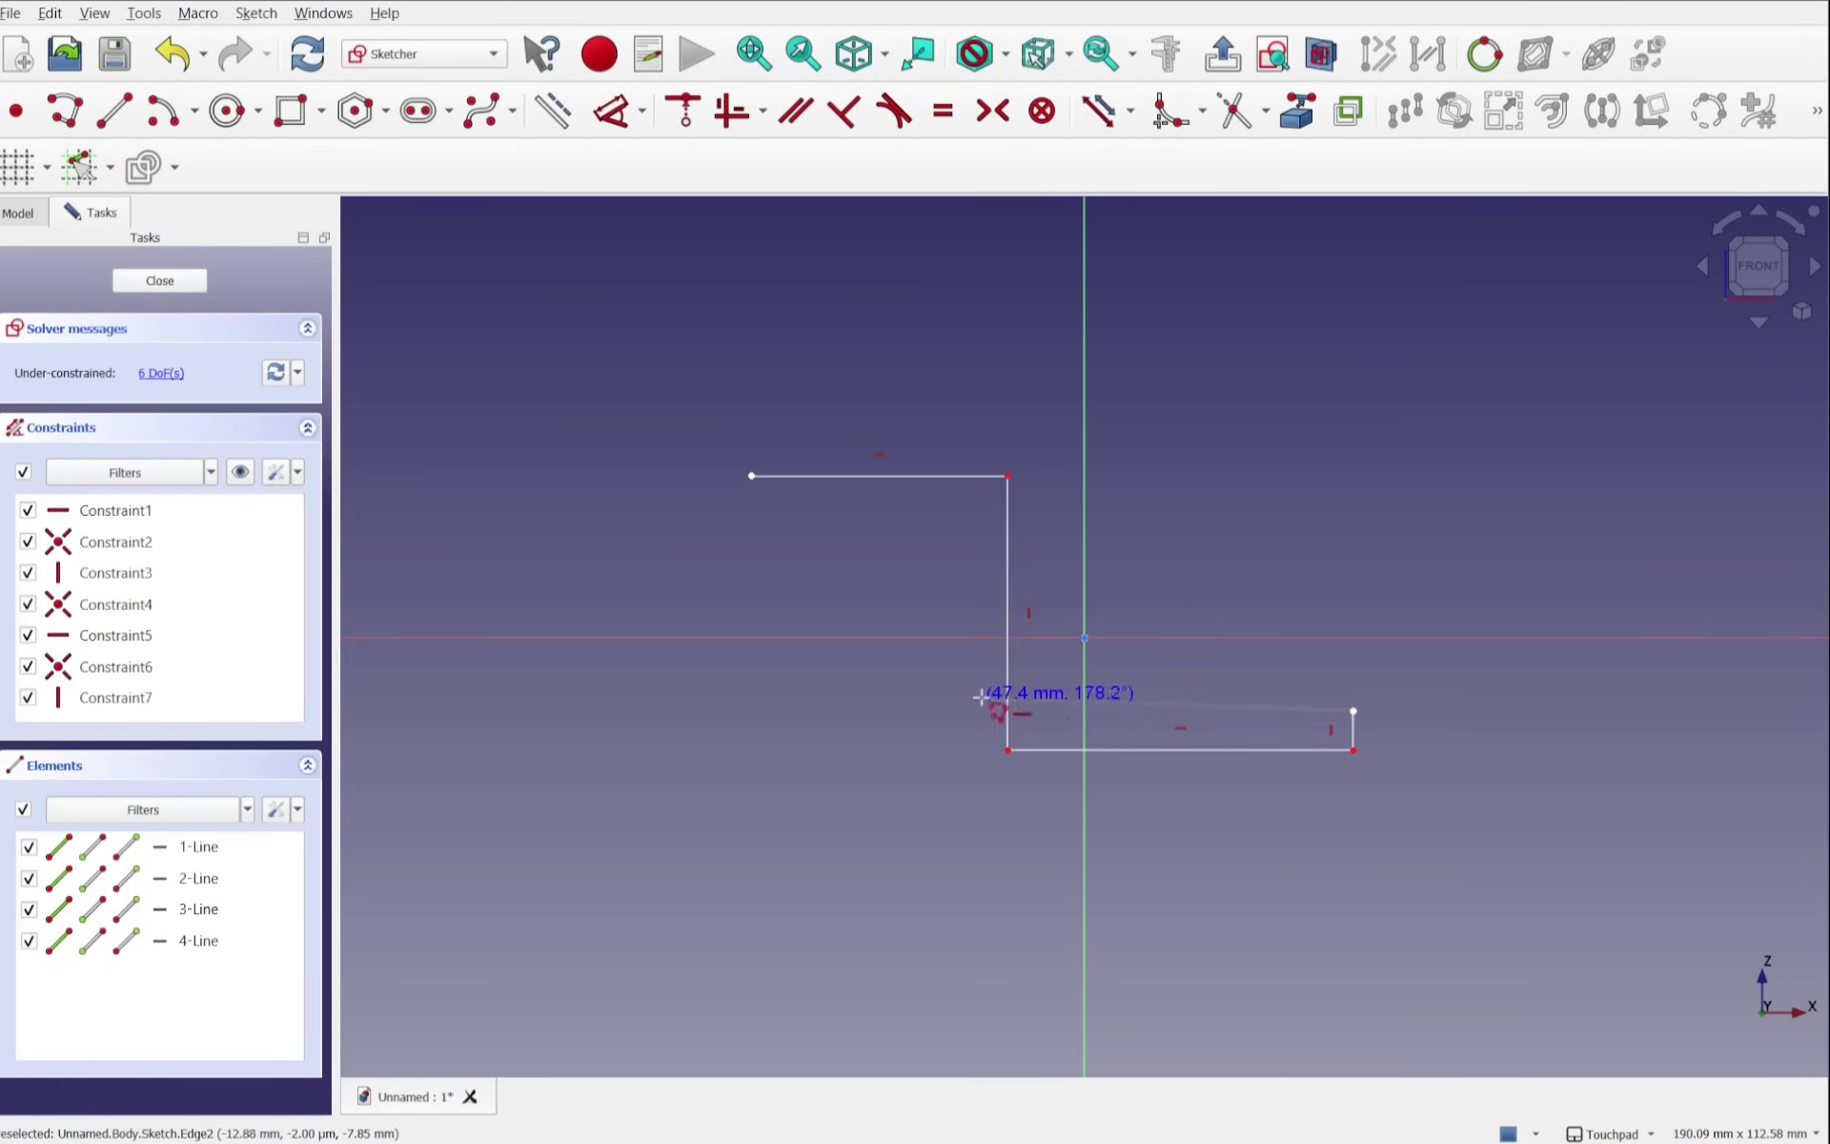
click(1046, 711)
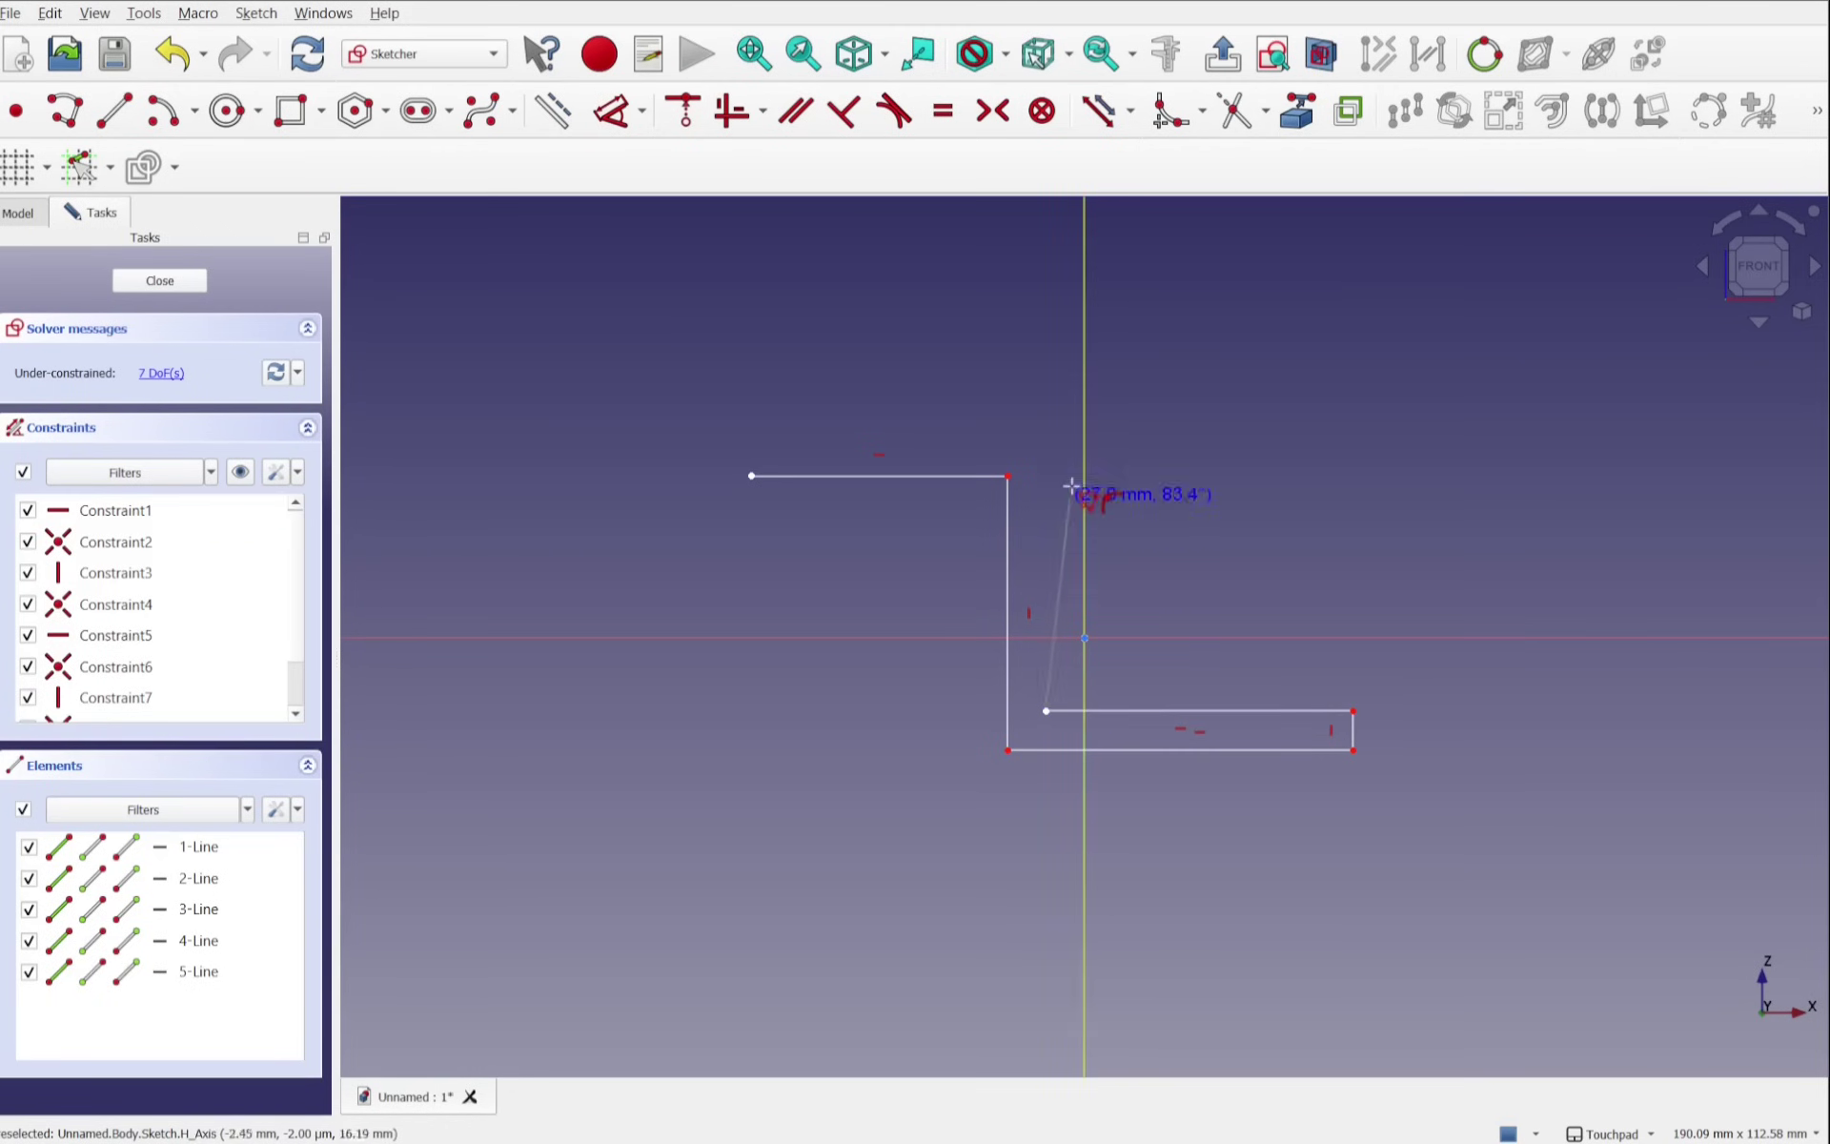
click(1045, 439)
click(750, 439)
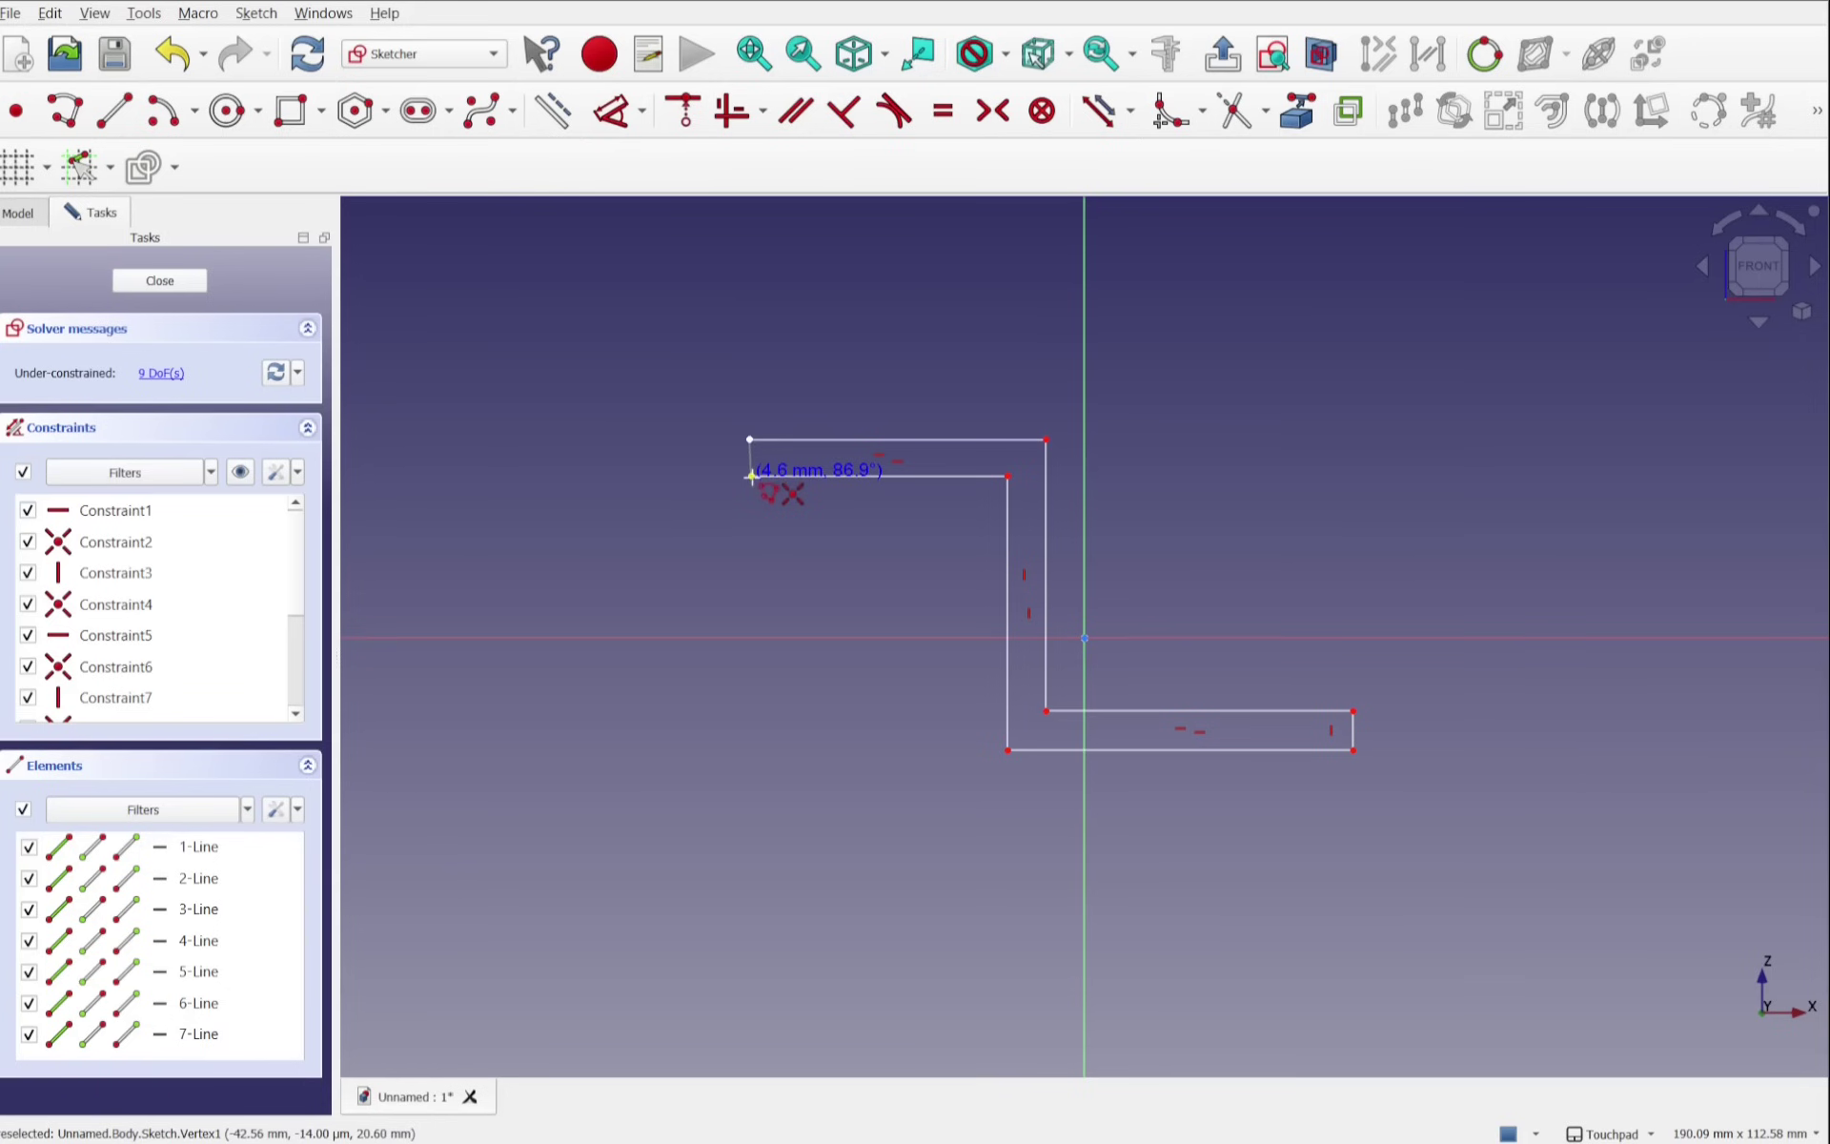
click(751, 476)
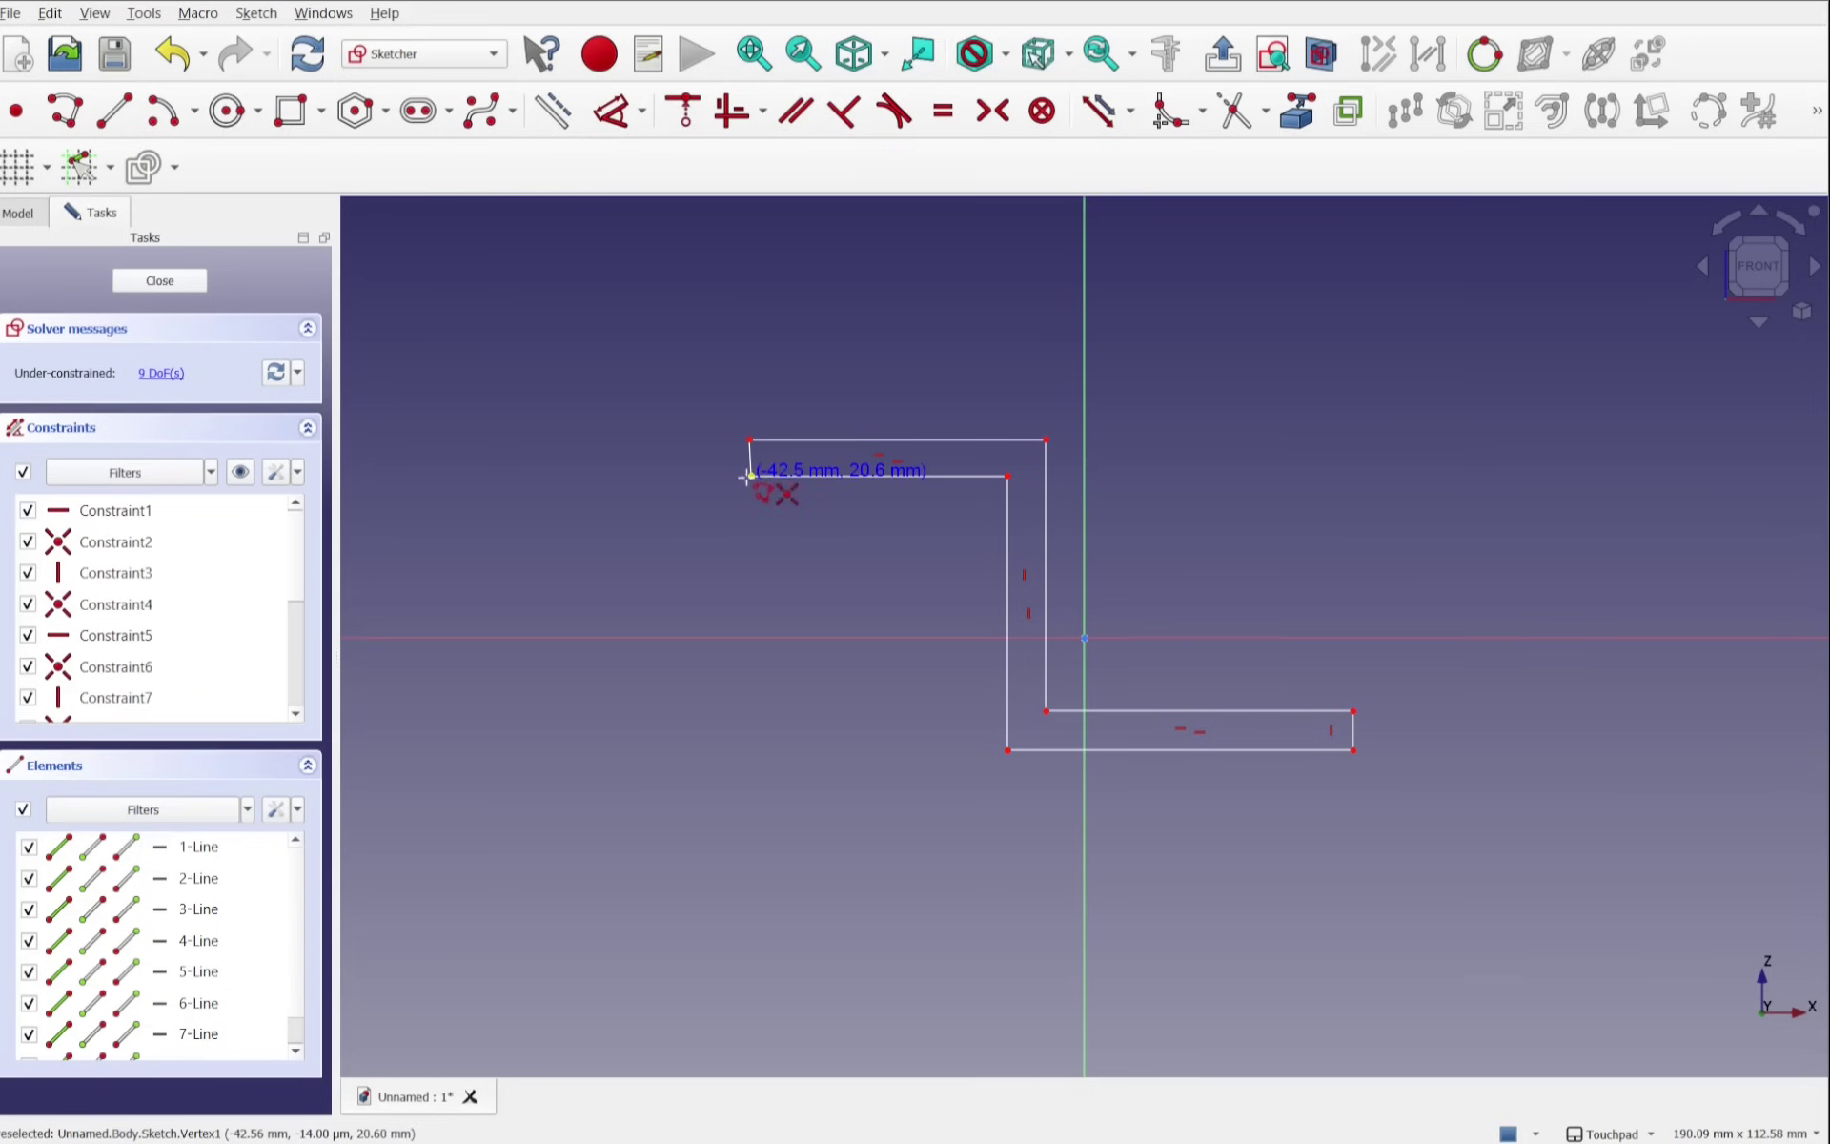
Step: Constrain the slanted left end line of the outline to be vertical
right_click(637, 434)
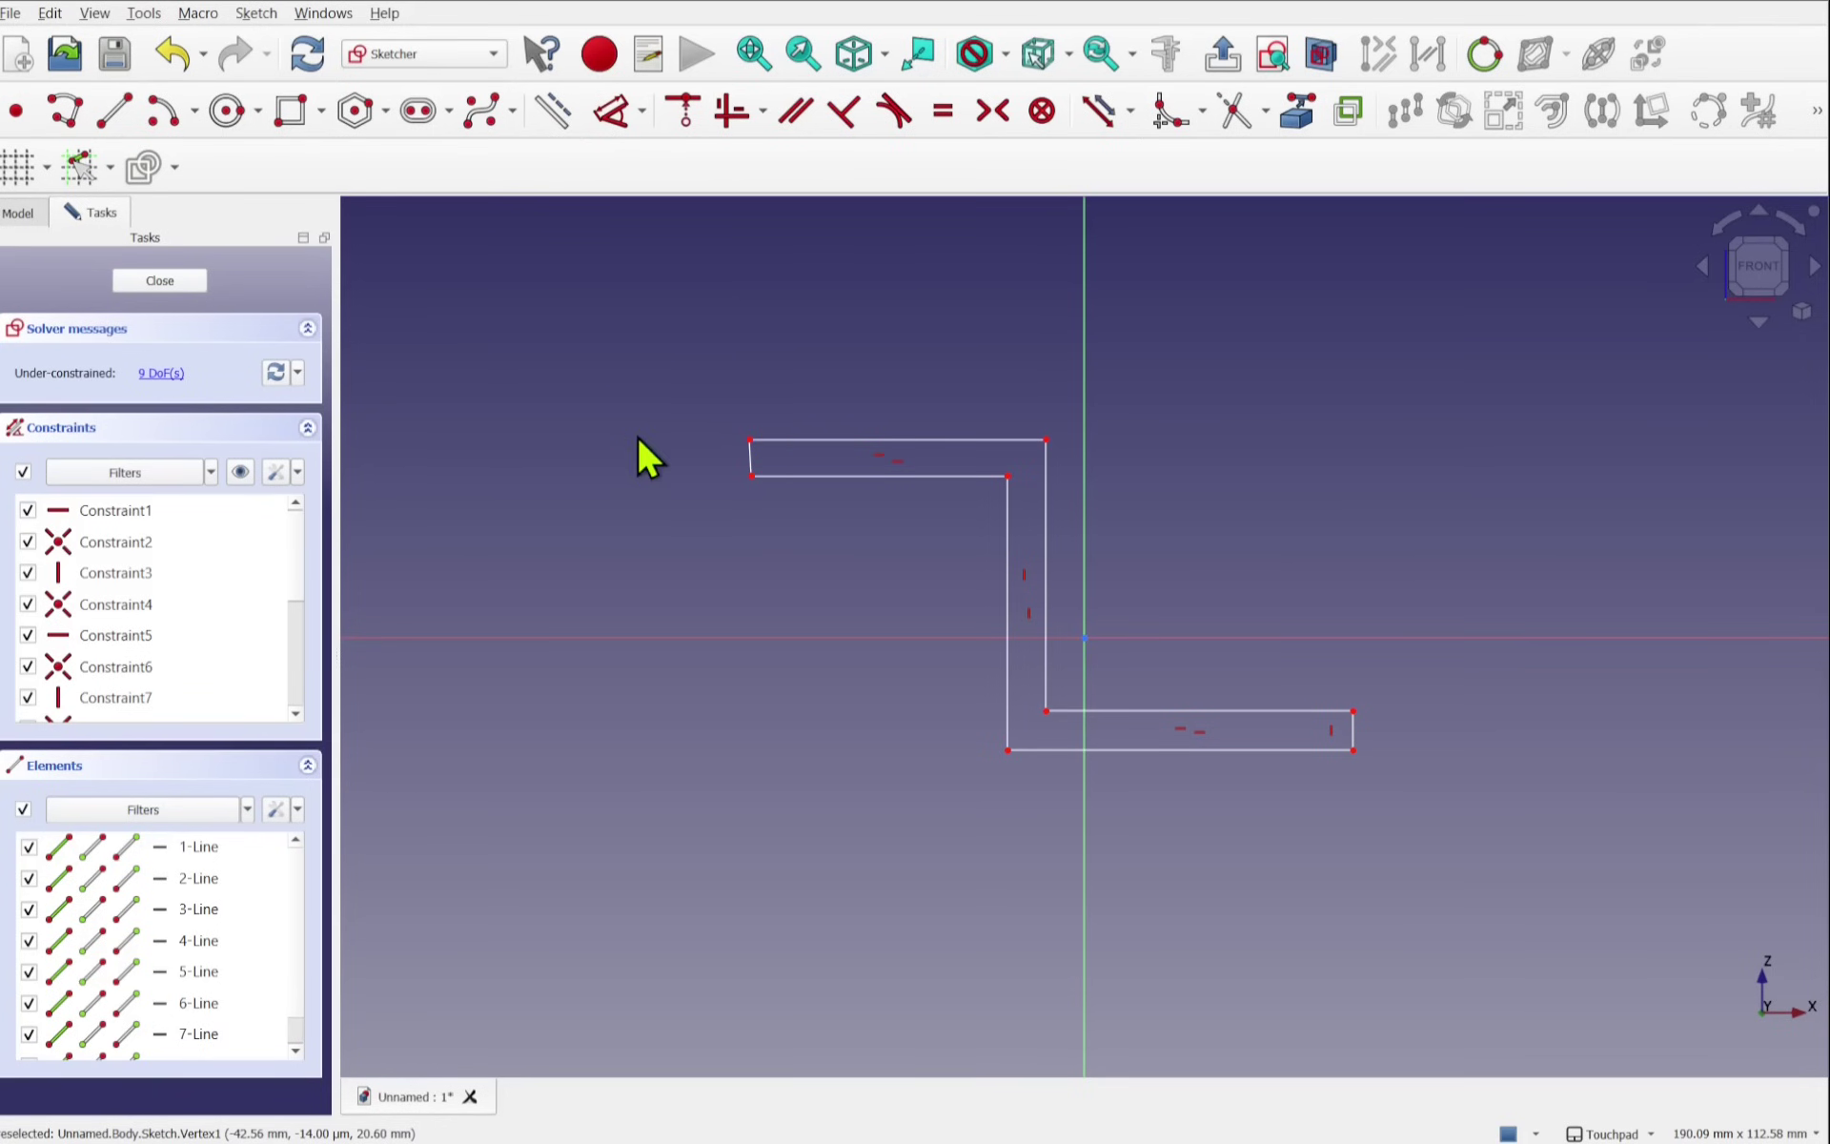
click(729, 117)
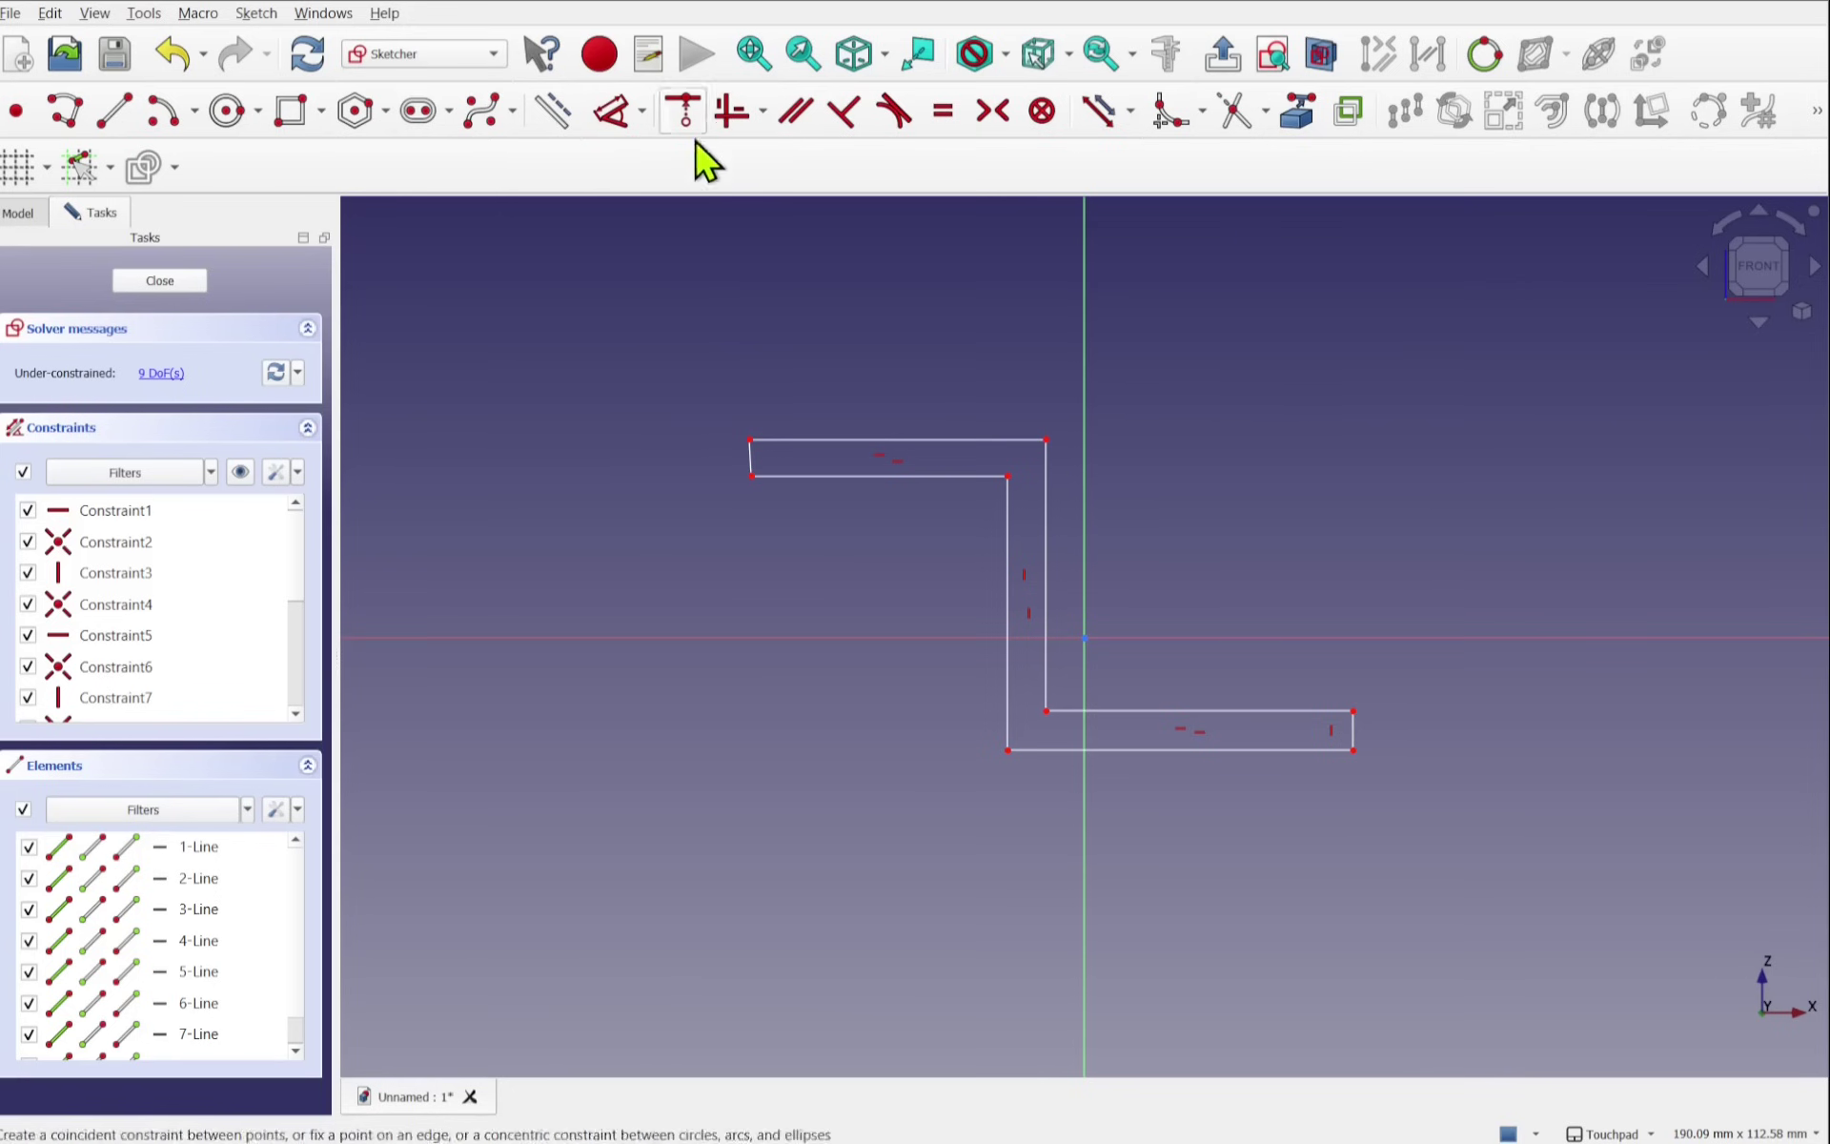
click(751, 458)
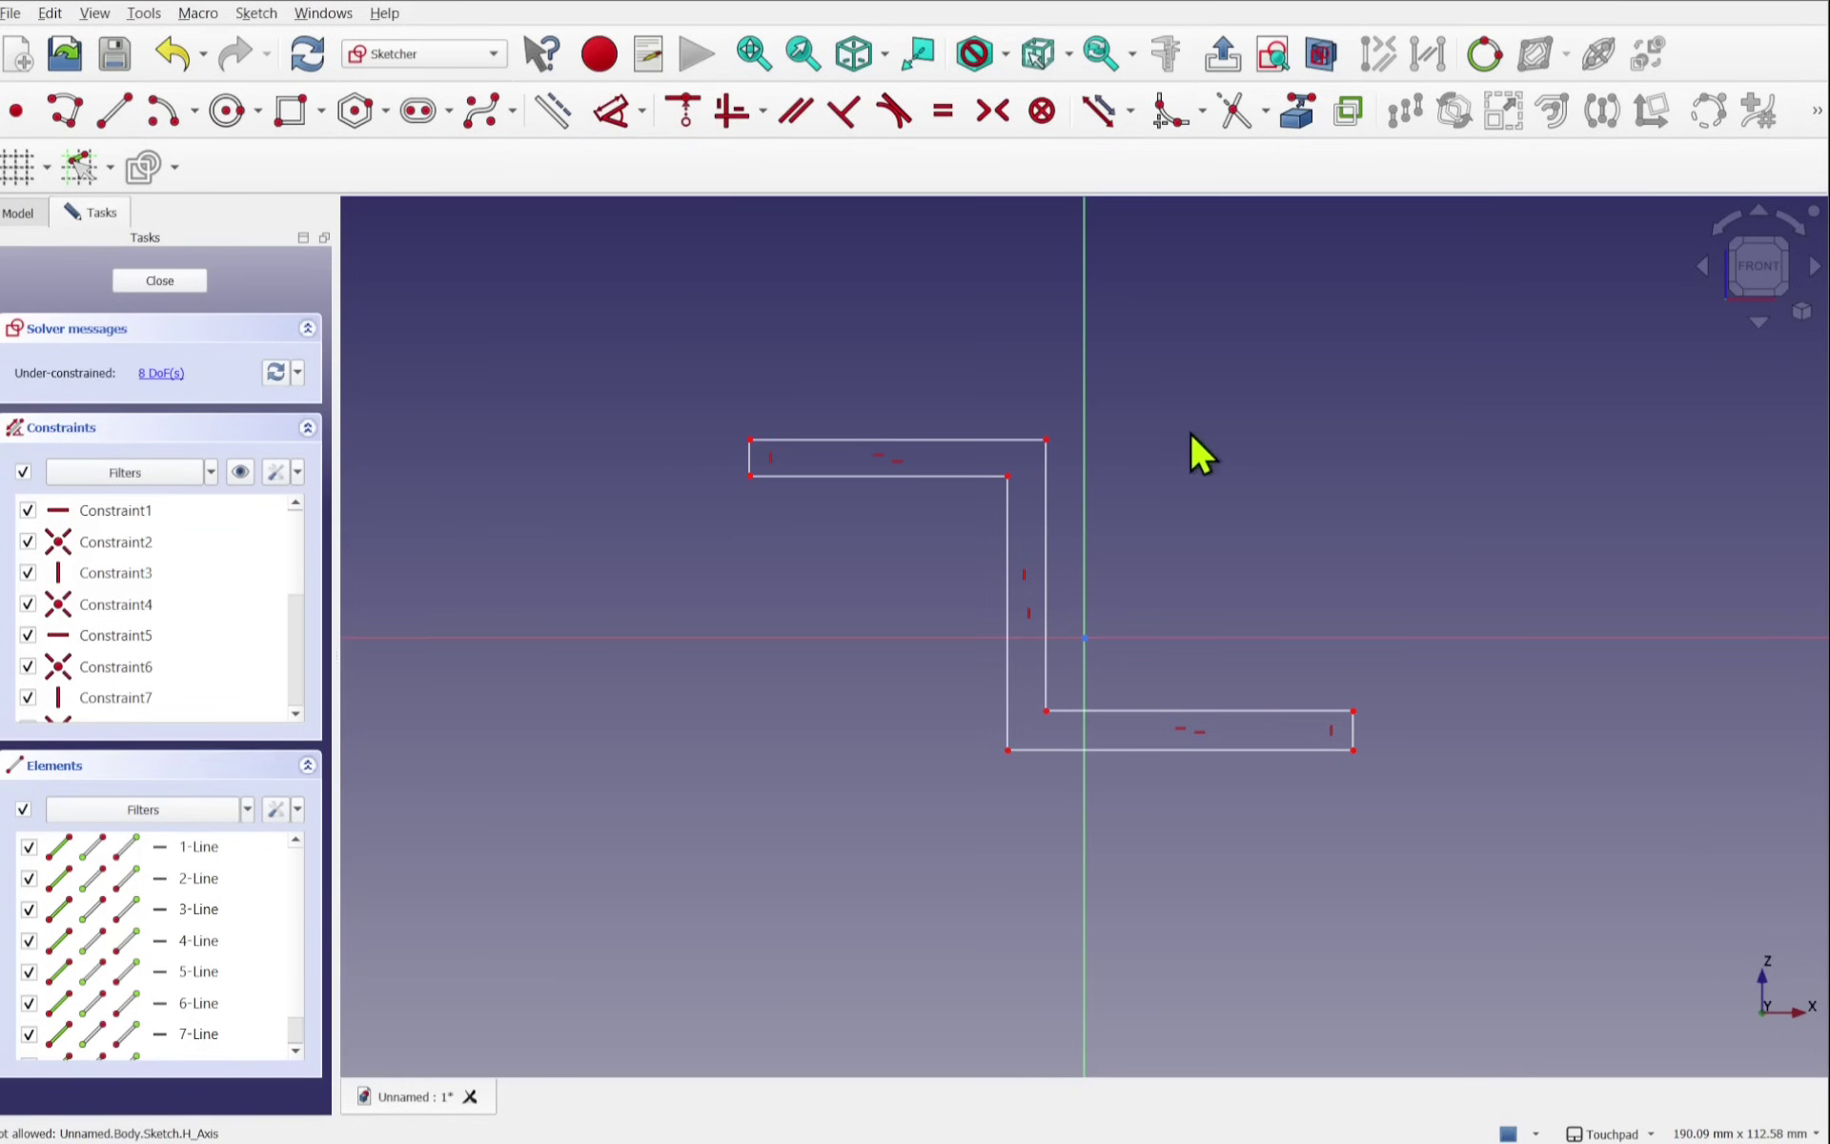
Step: Make the left and right end edges equal length and close the sketch
click(1354, 730)
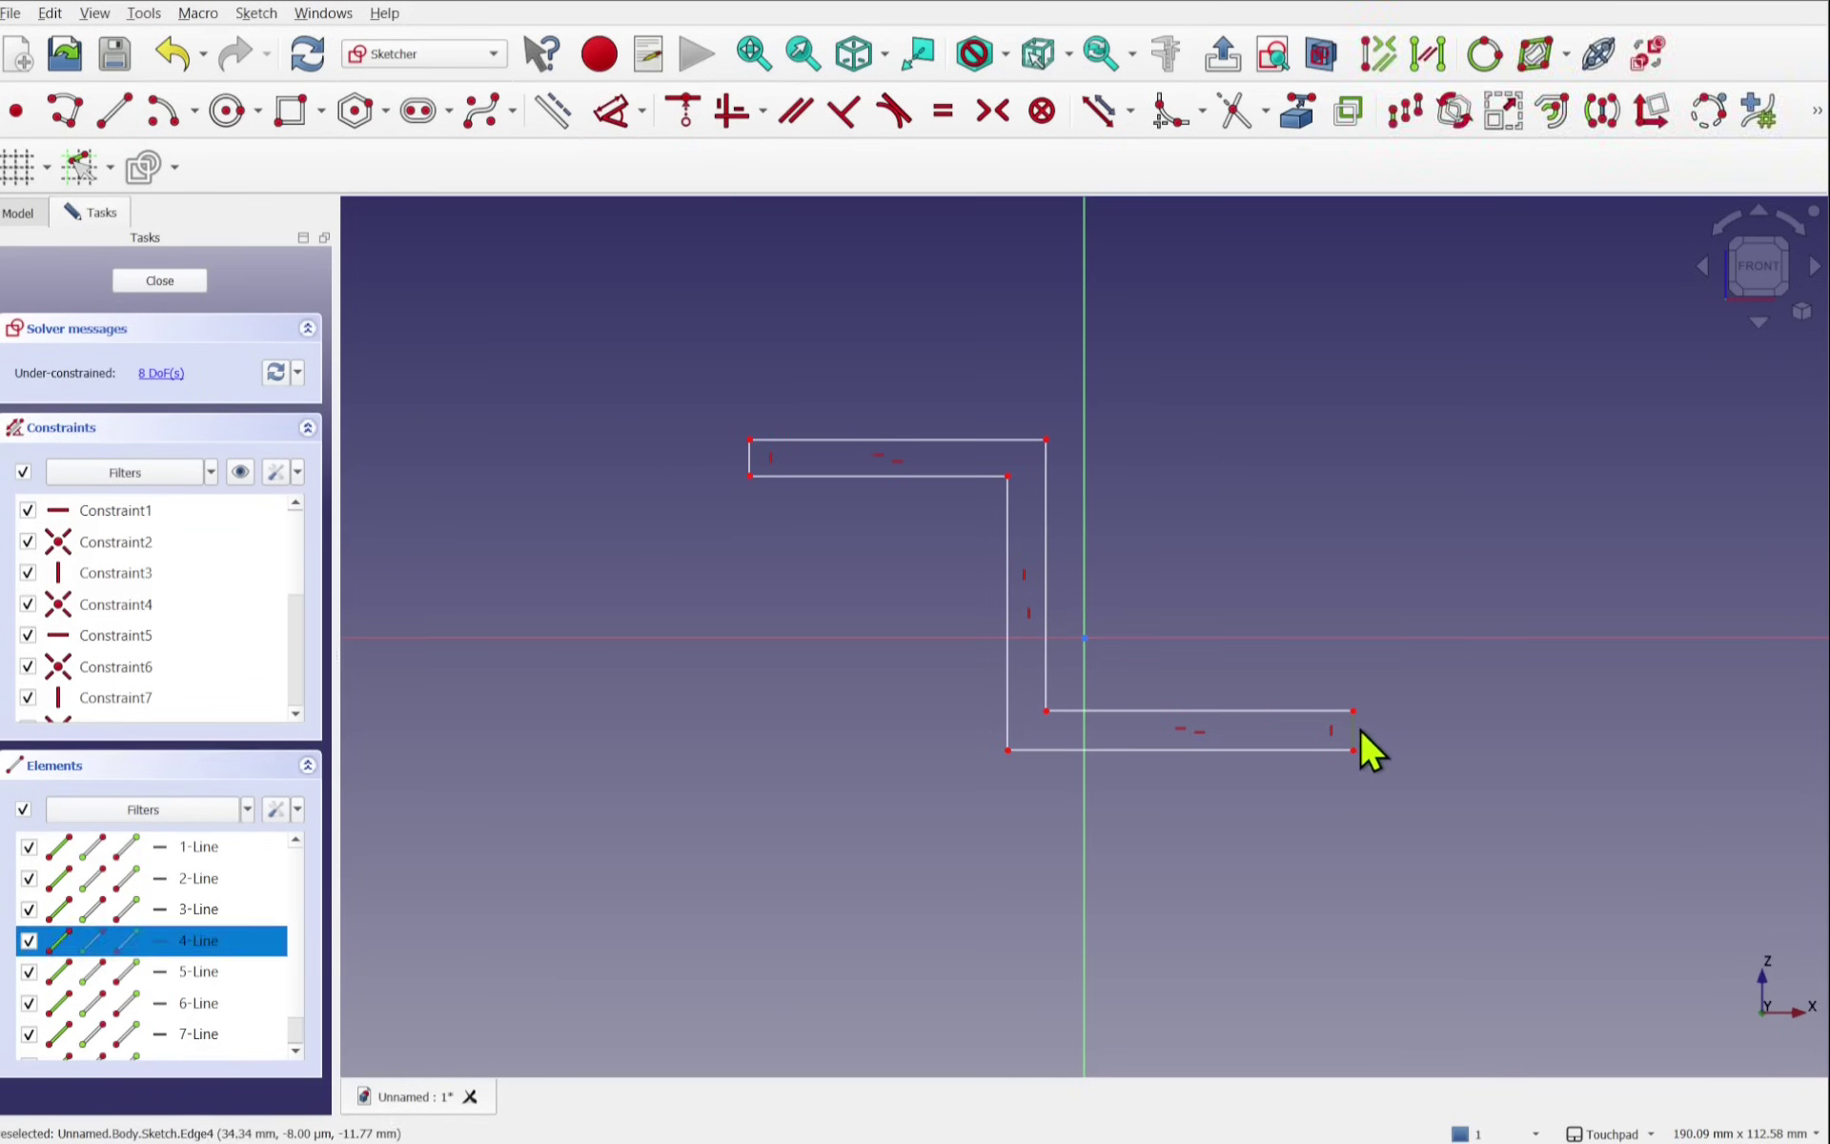
scroll(751, 460, up, 2)
click(751, 460)
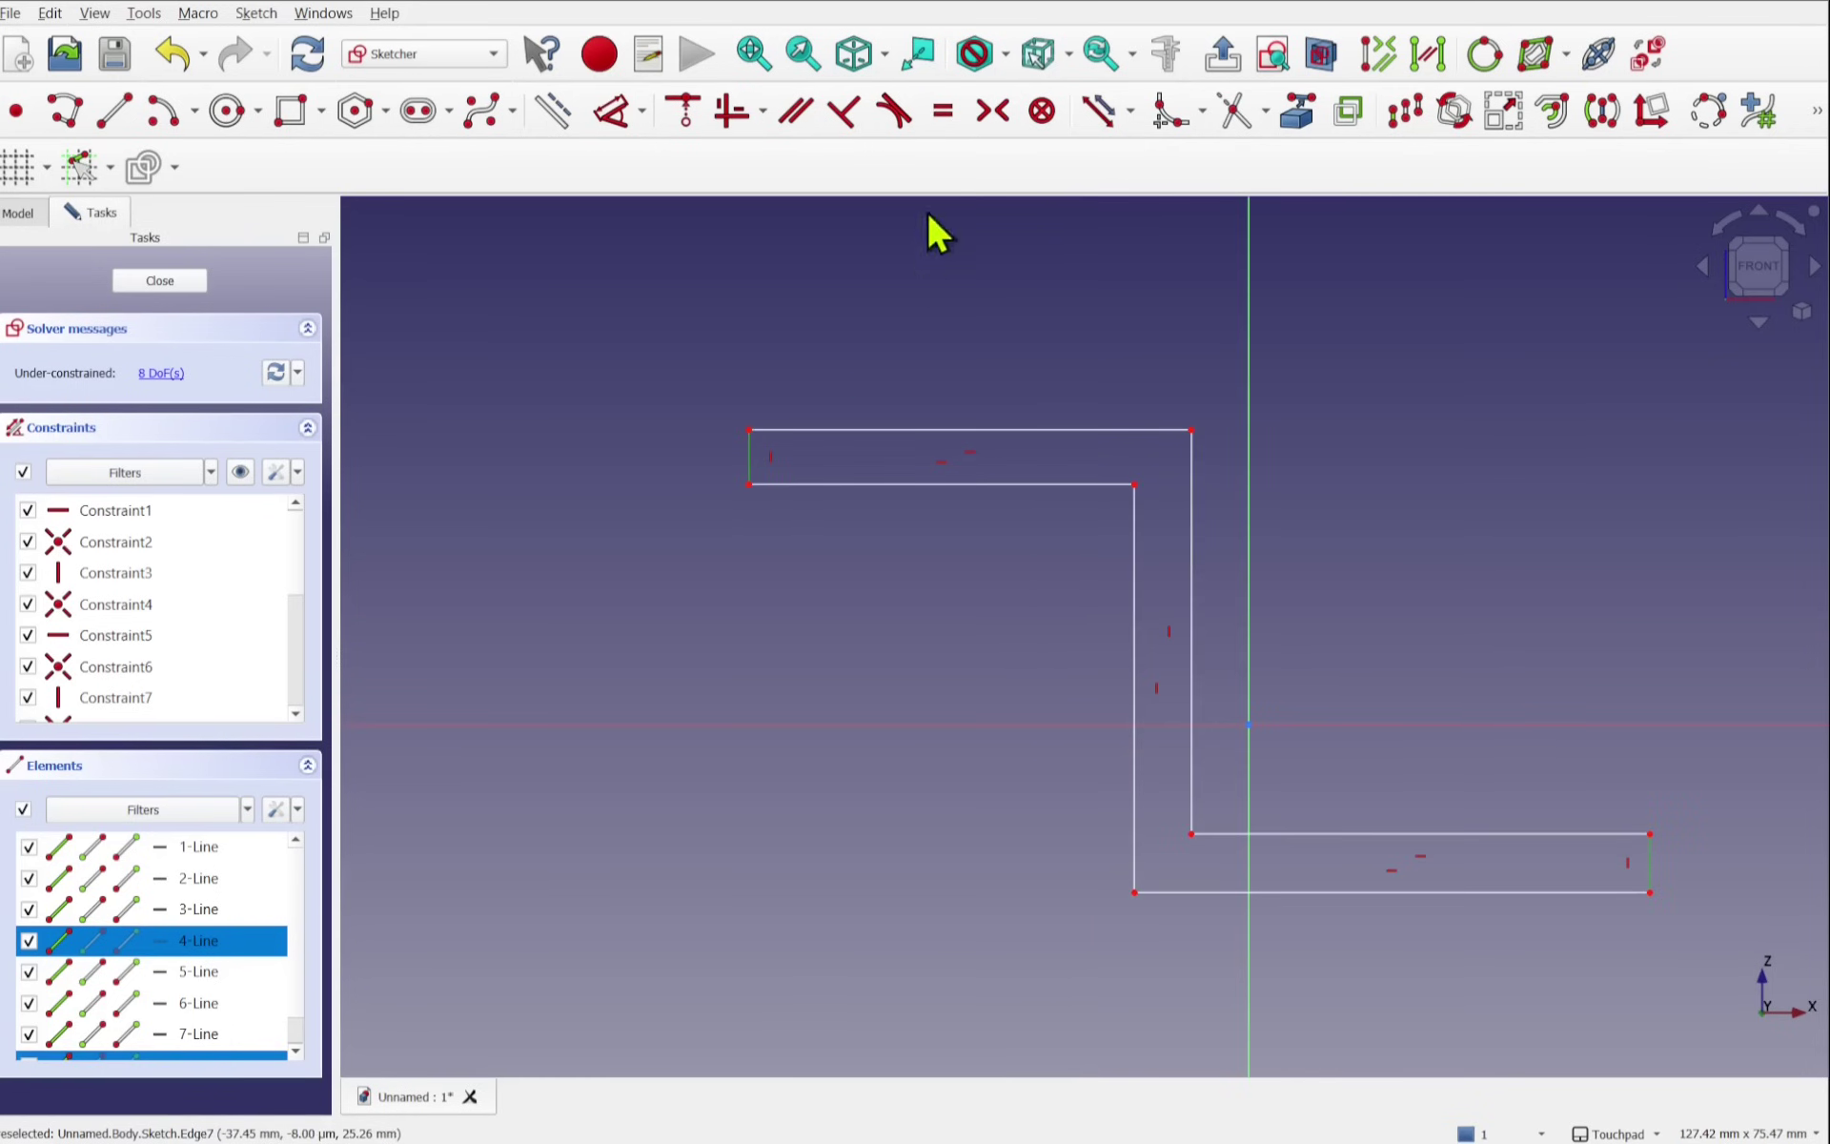
click(941, 122)
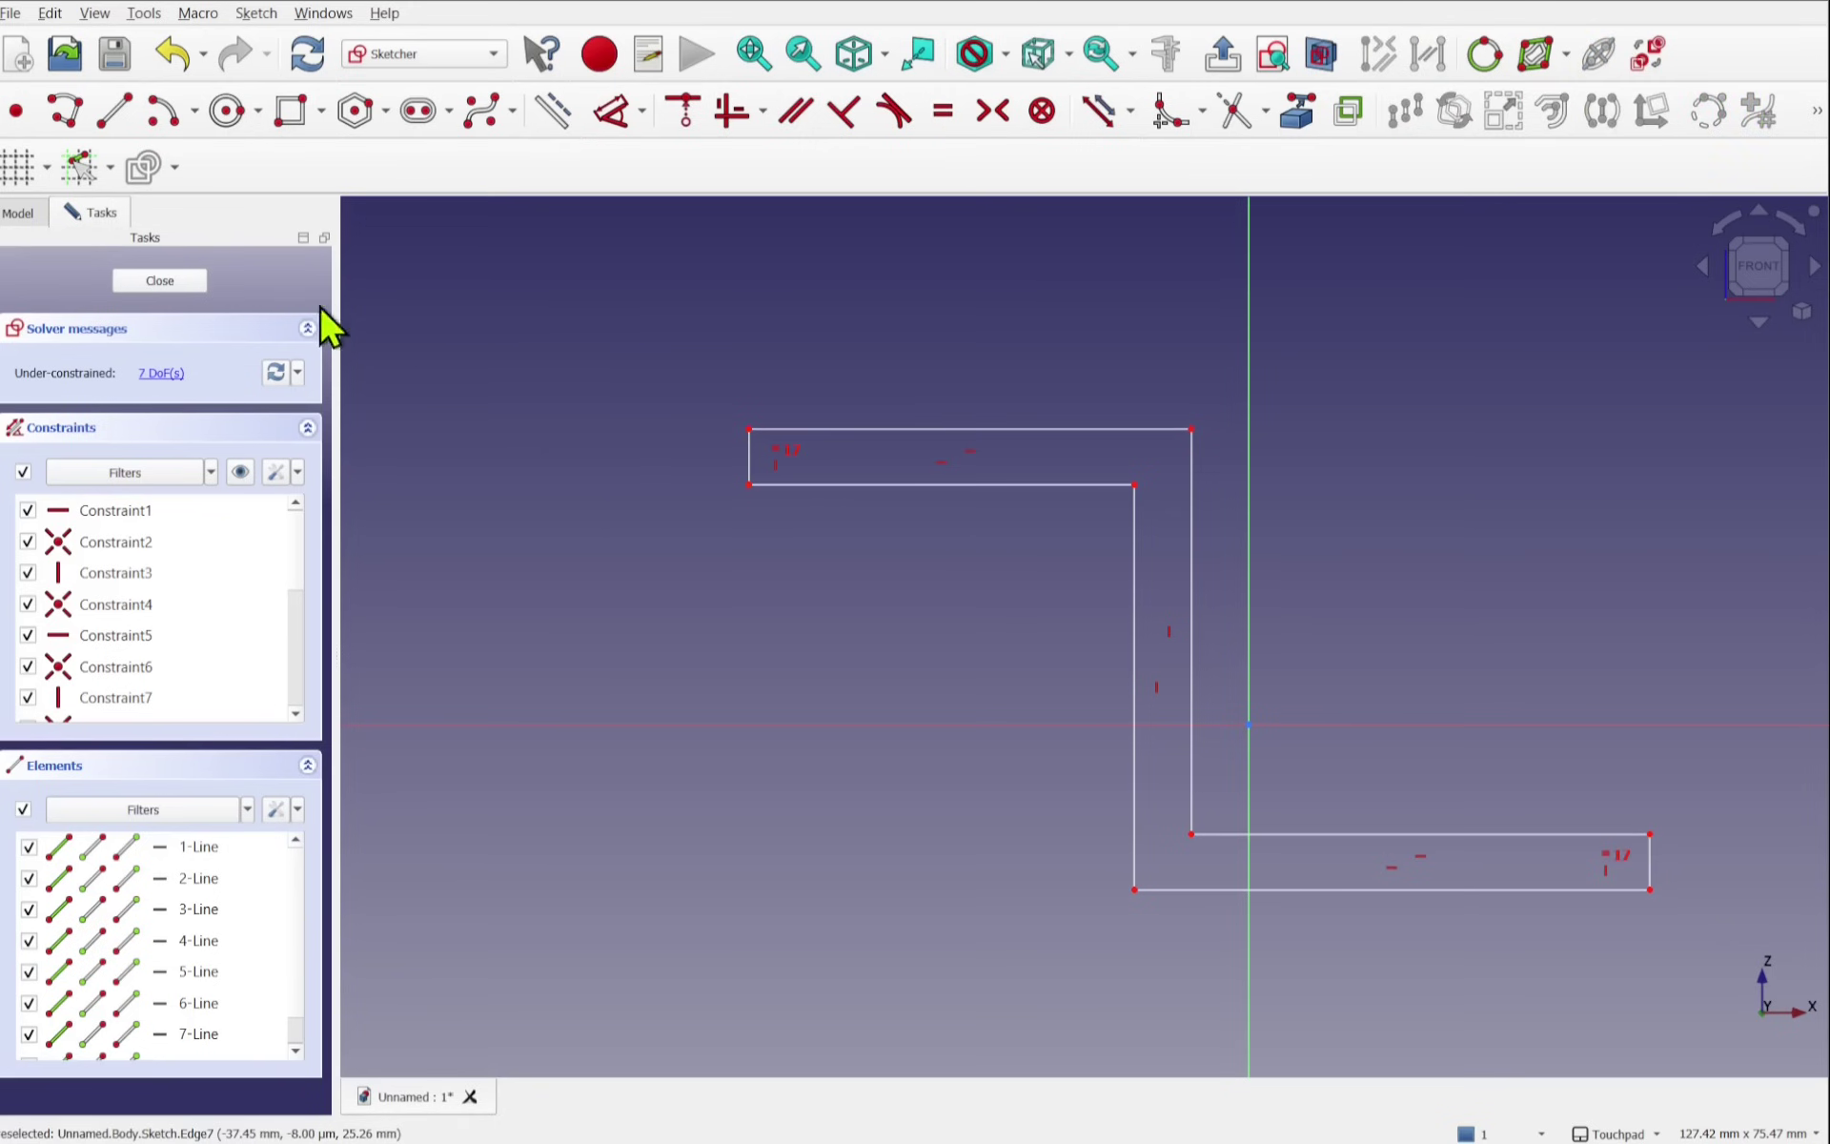
click(183, 282)
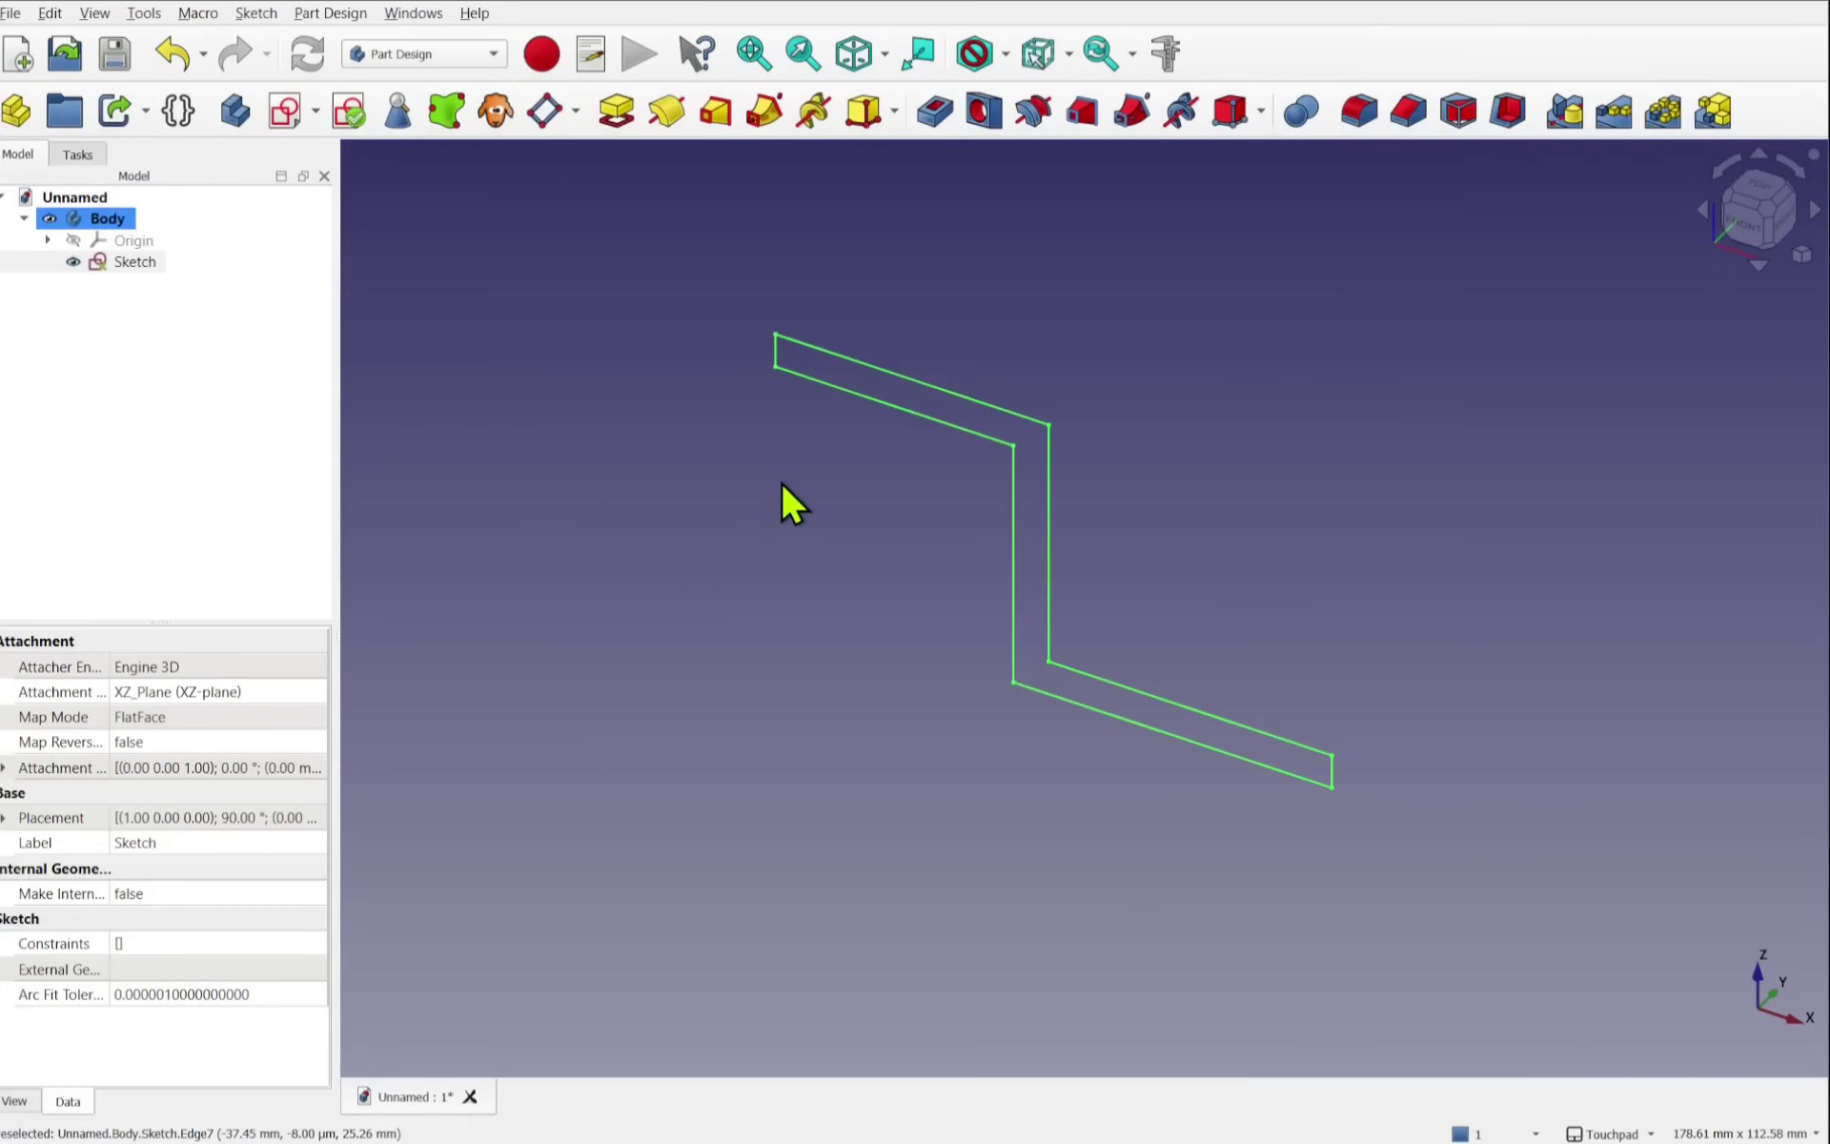
Step: Pad the zigzag sketch 30 mm, symmetric to its plane
scroll(780, 482, up, 1)
scroll(783, 486, down, 3)
scroll(786, 490, down, 1)
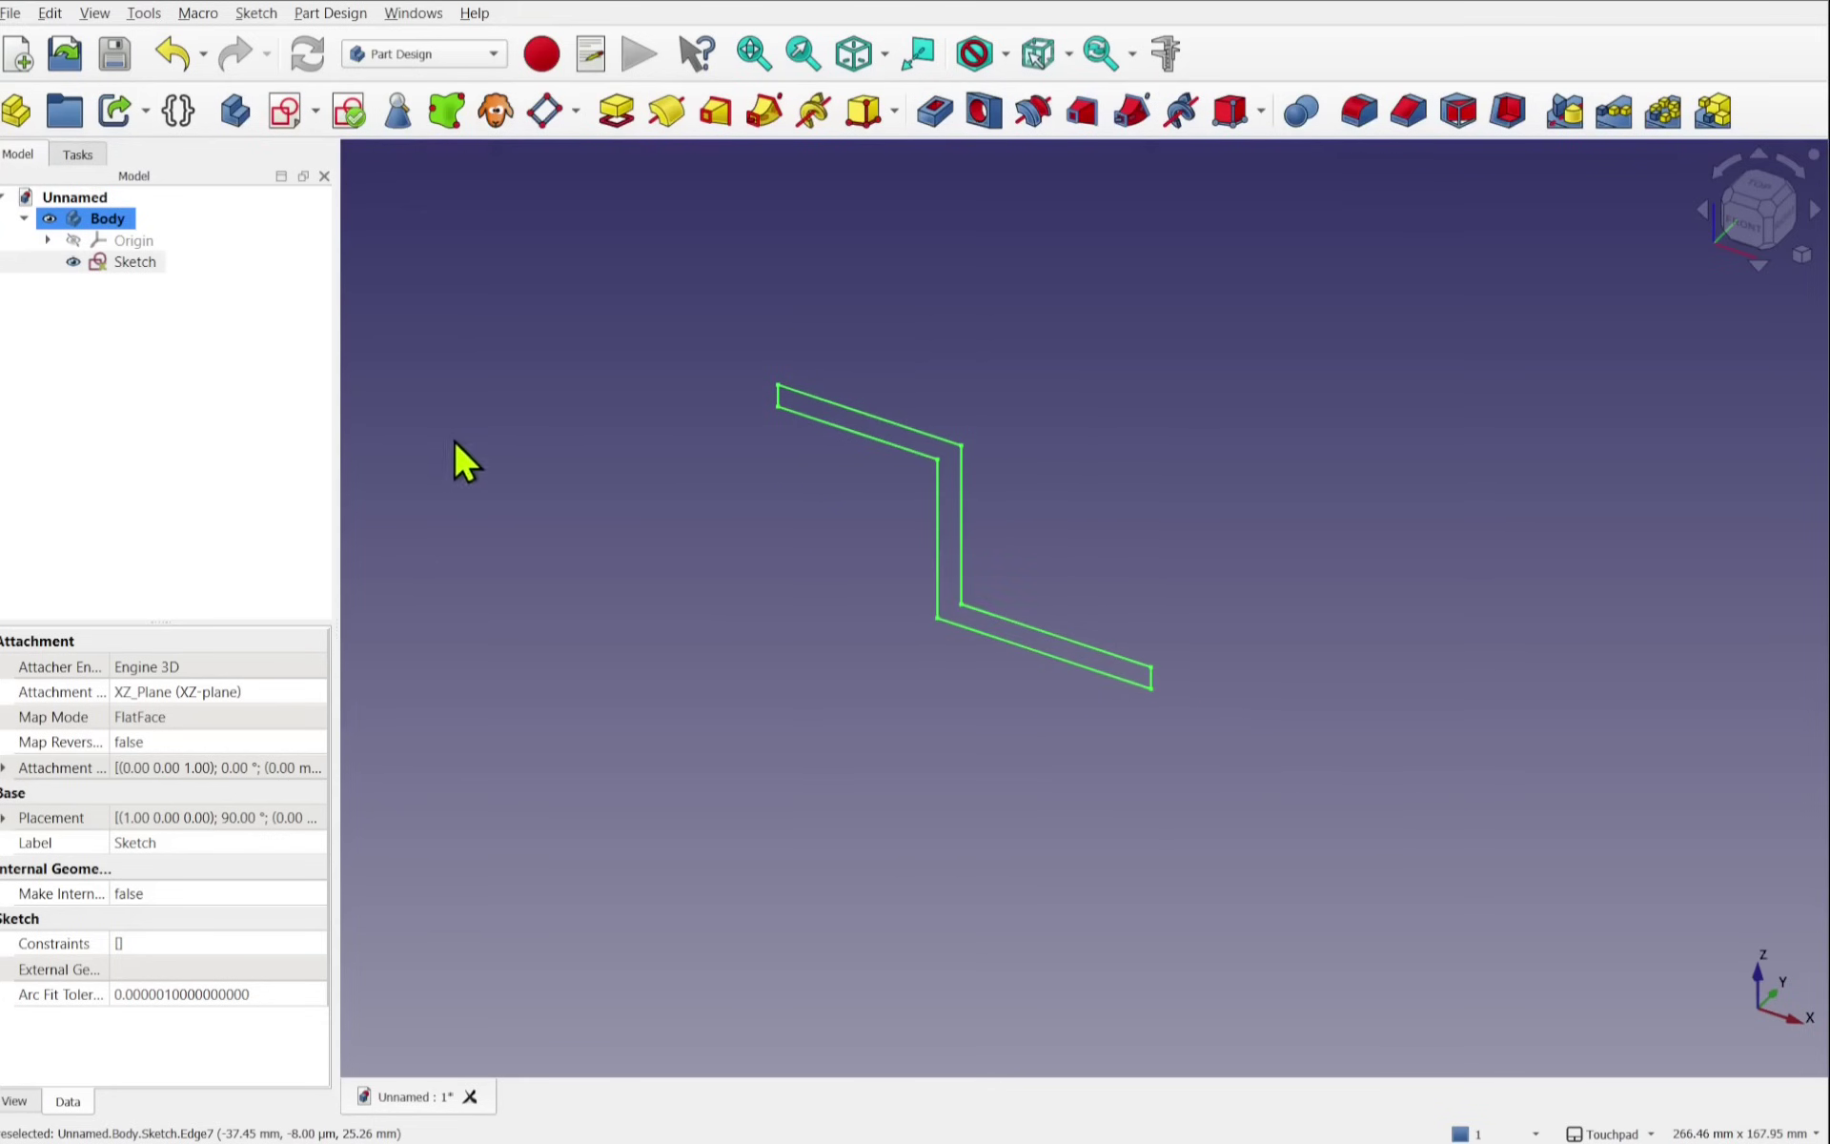
click(130, 265)
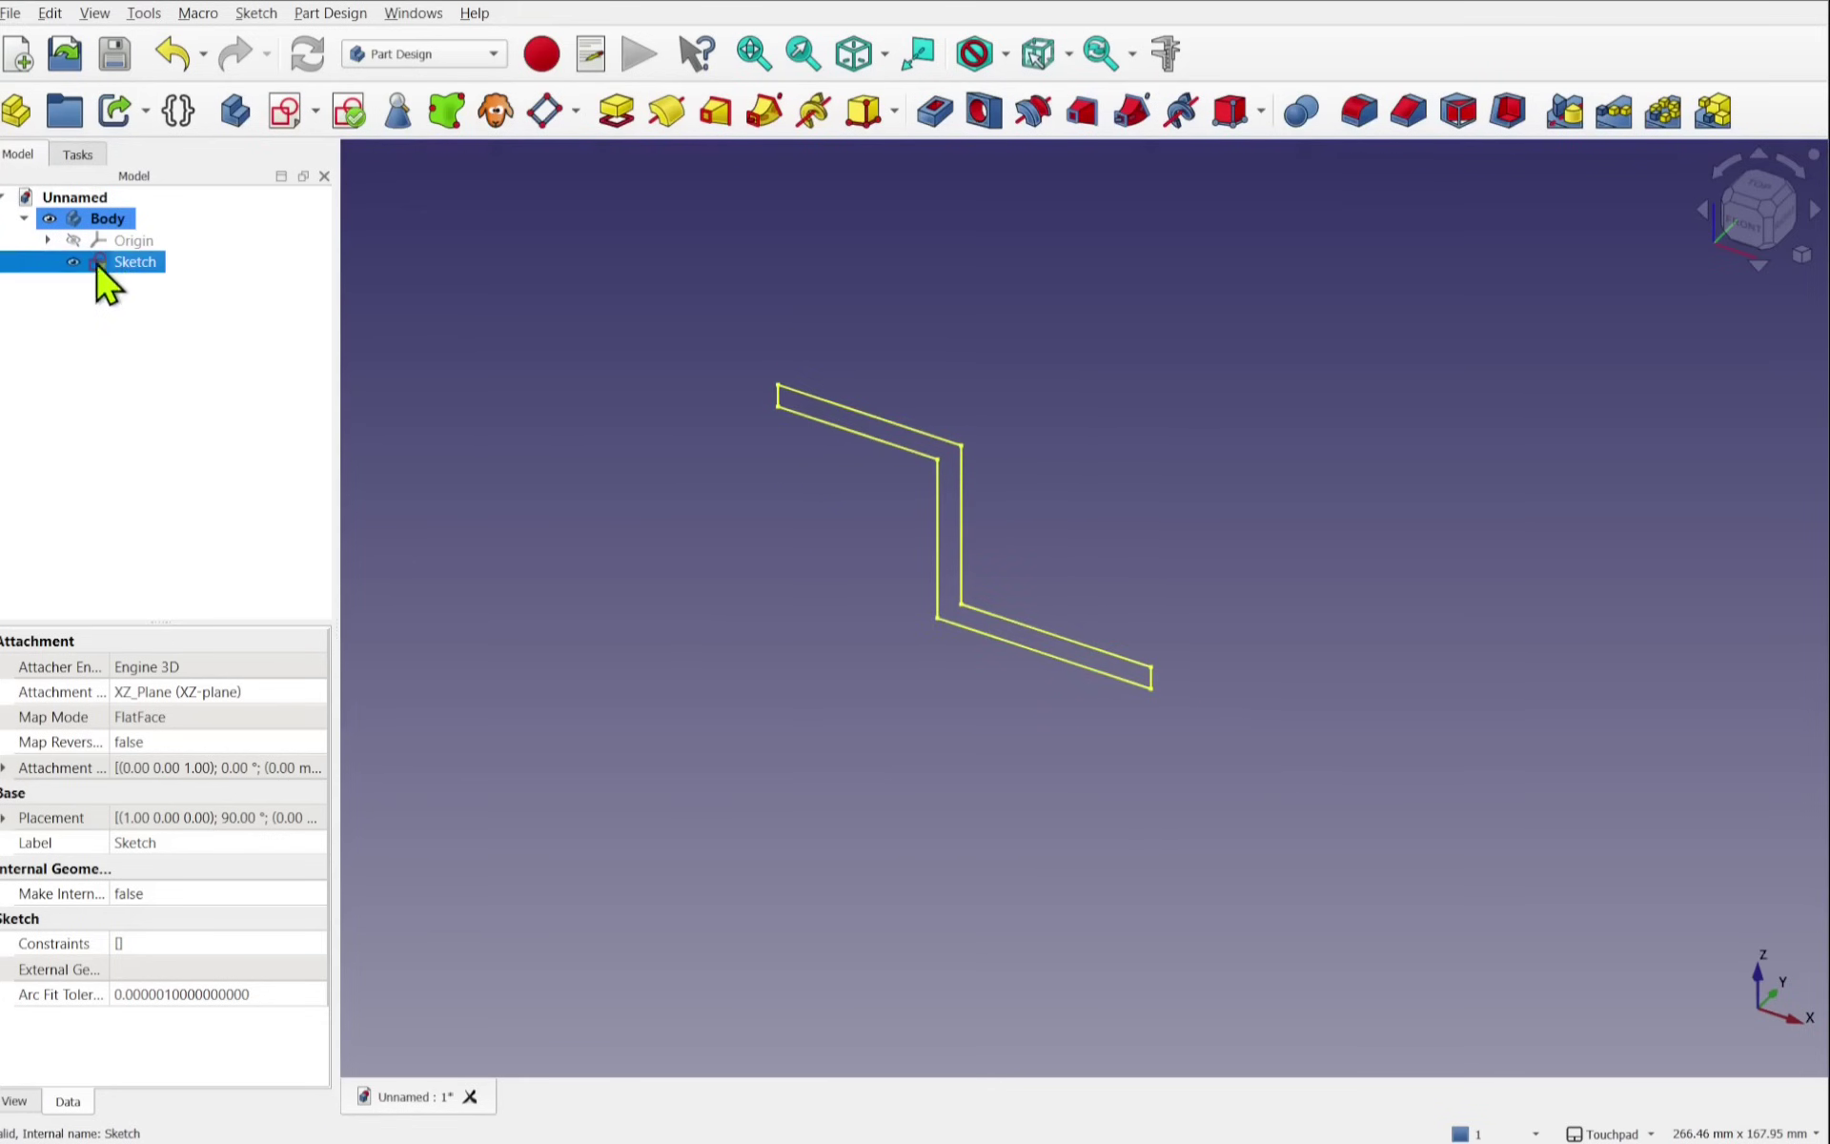
click(614, 119)
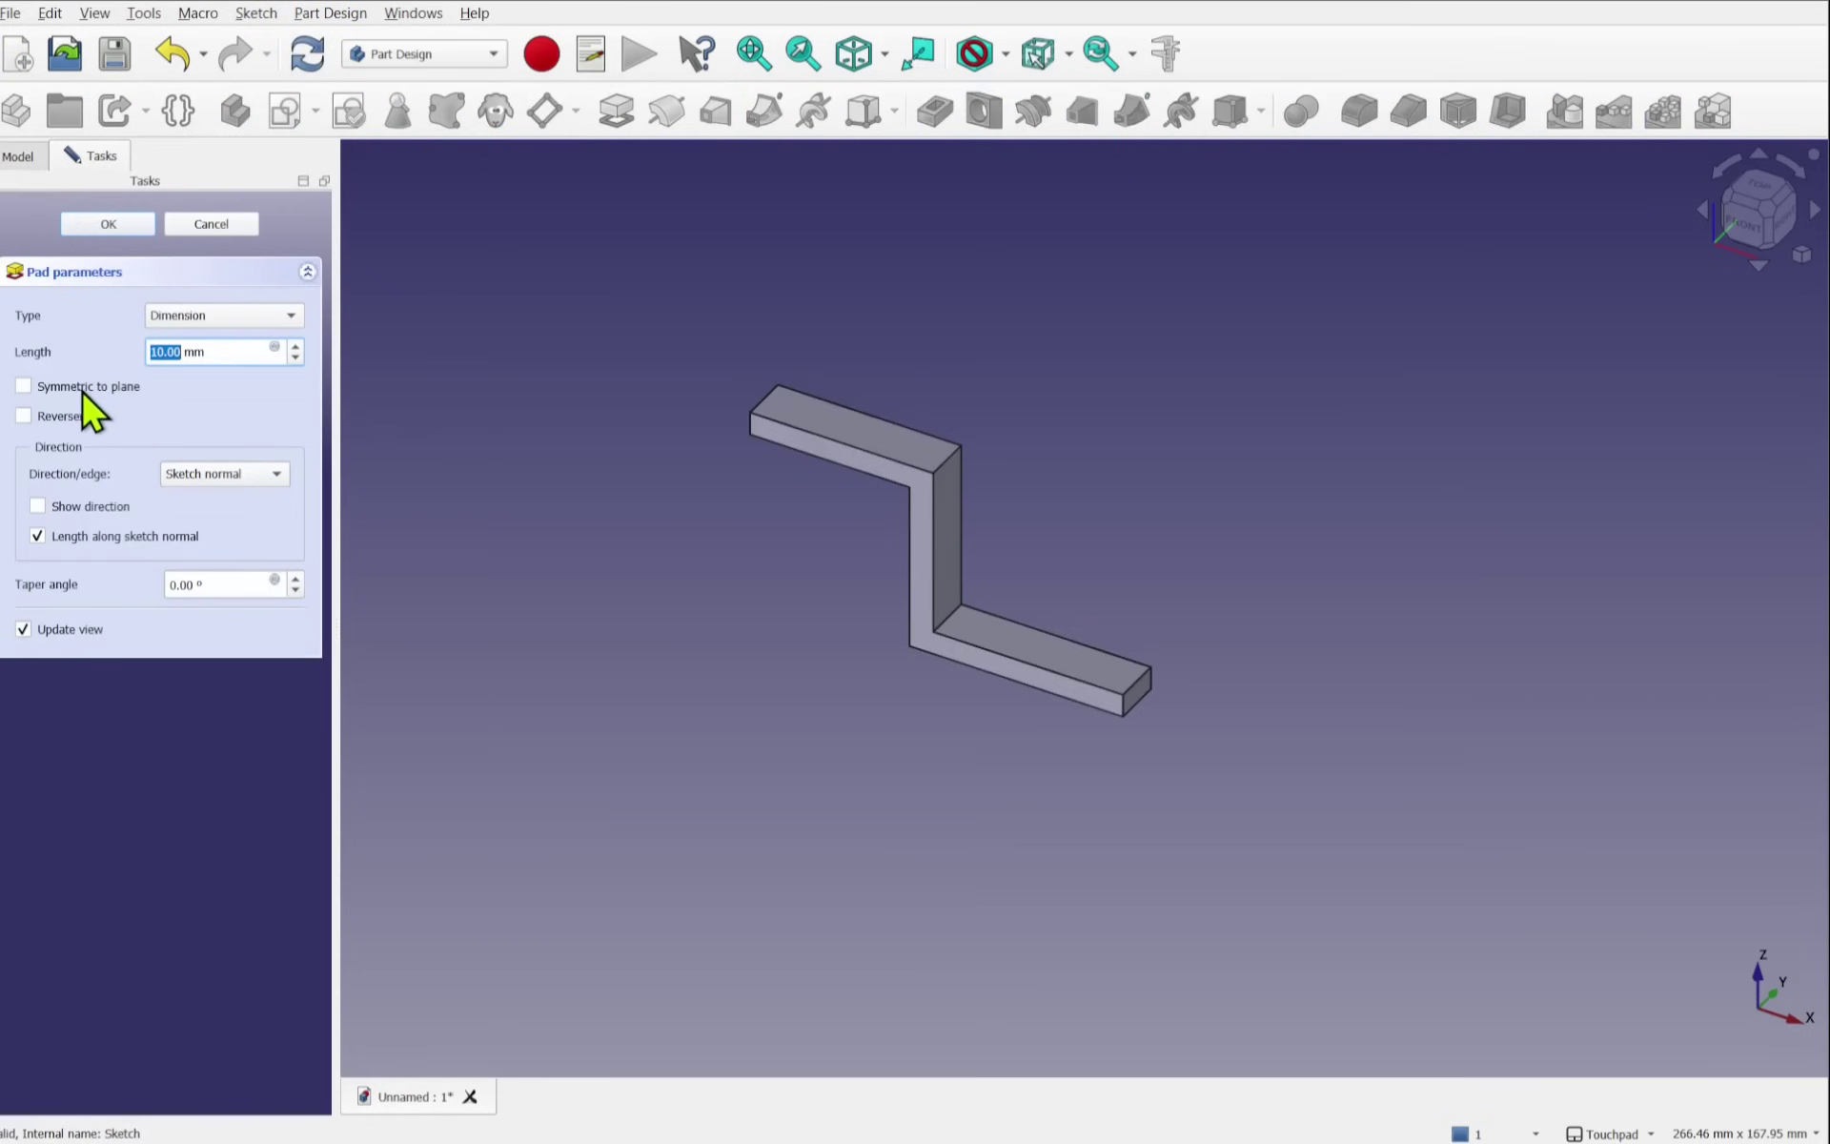
click(80, 388)
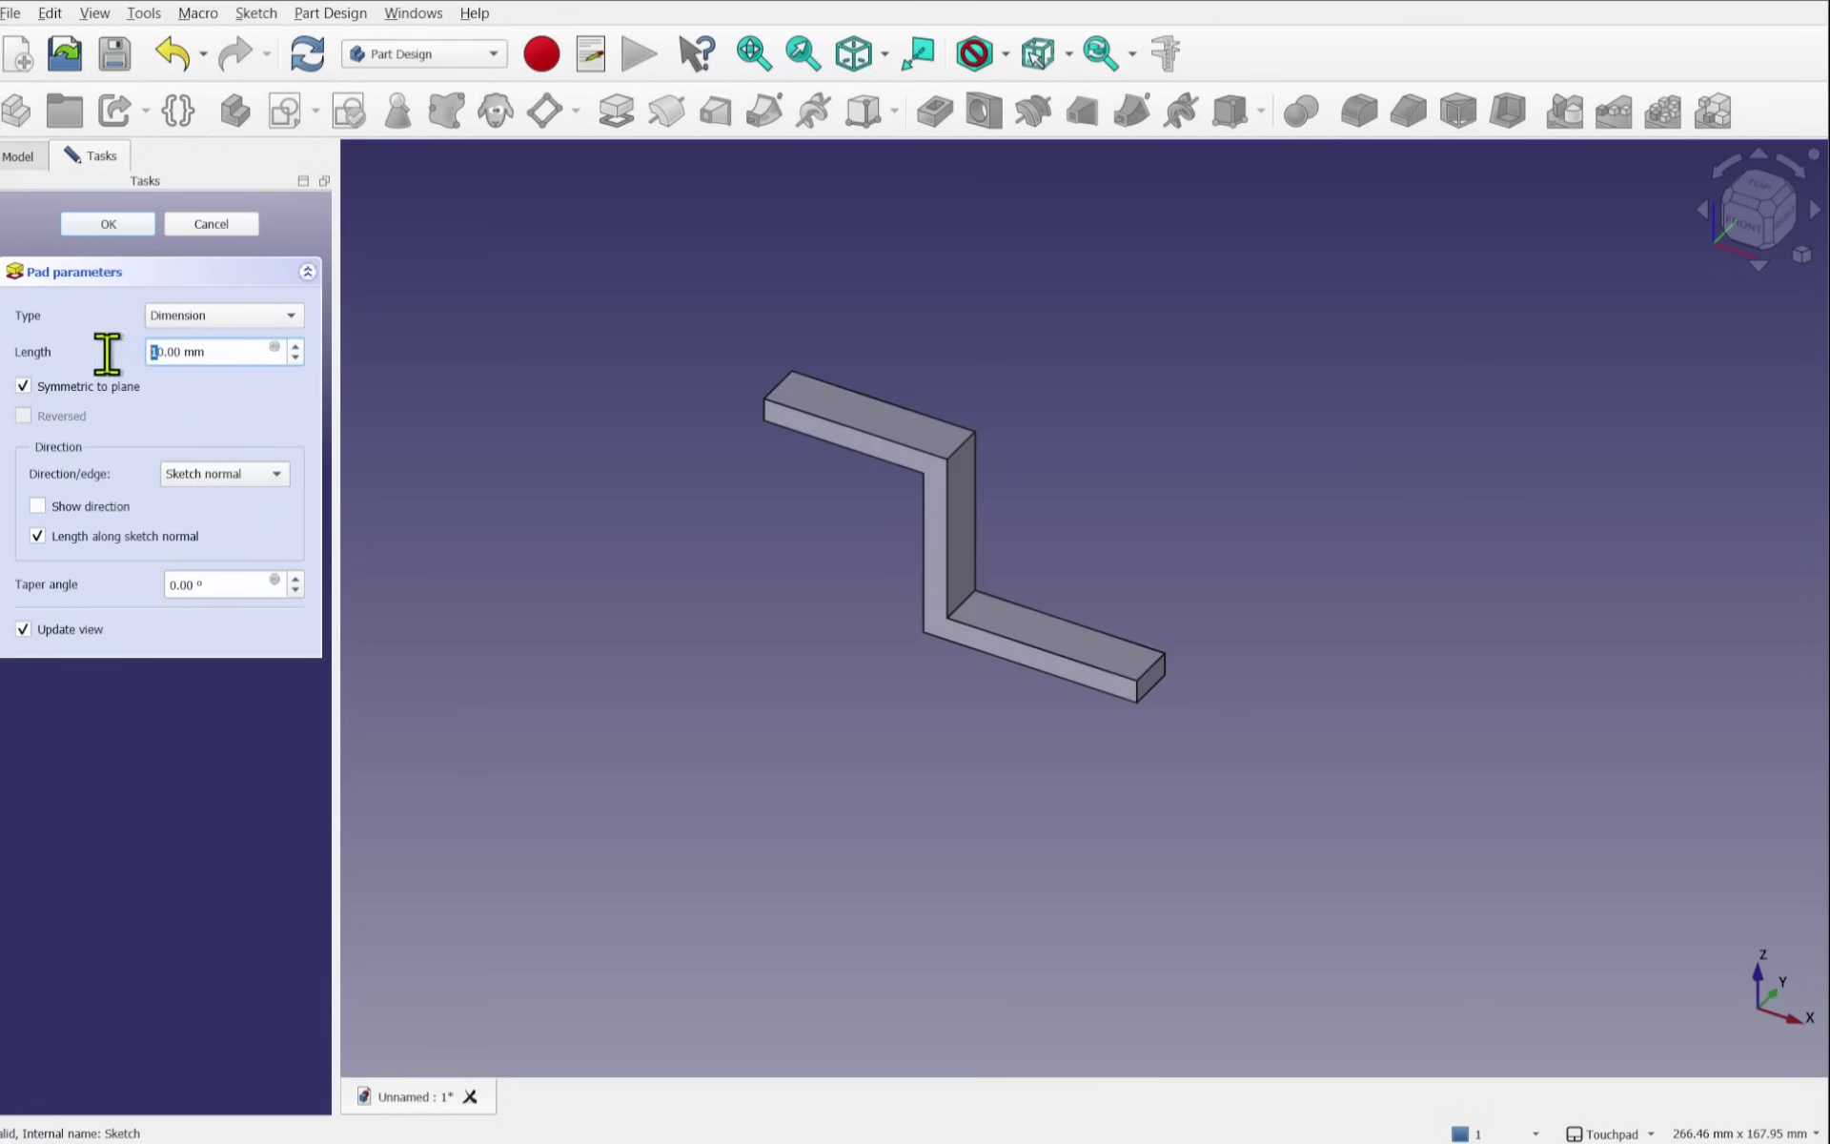
text(3)
click(110, 225)
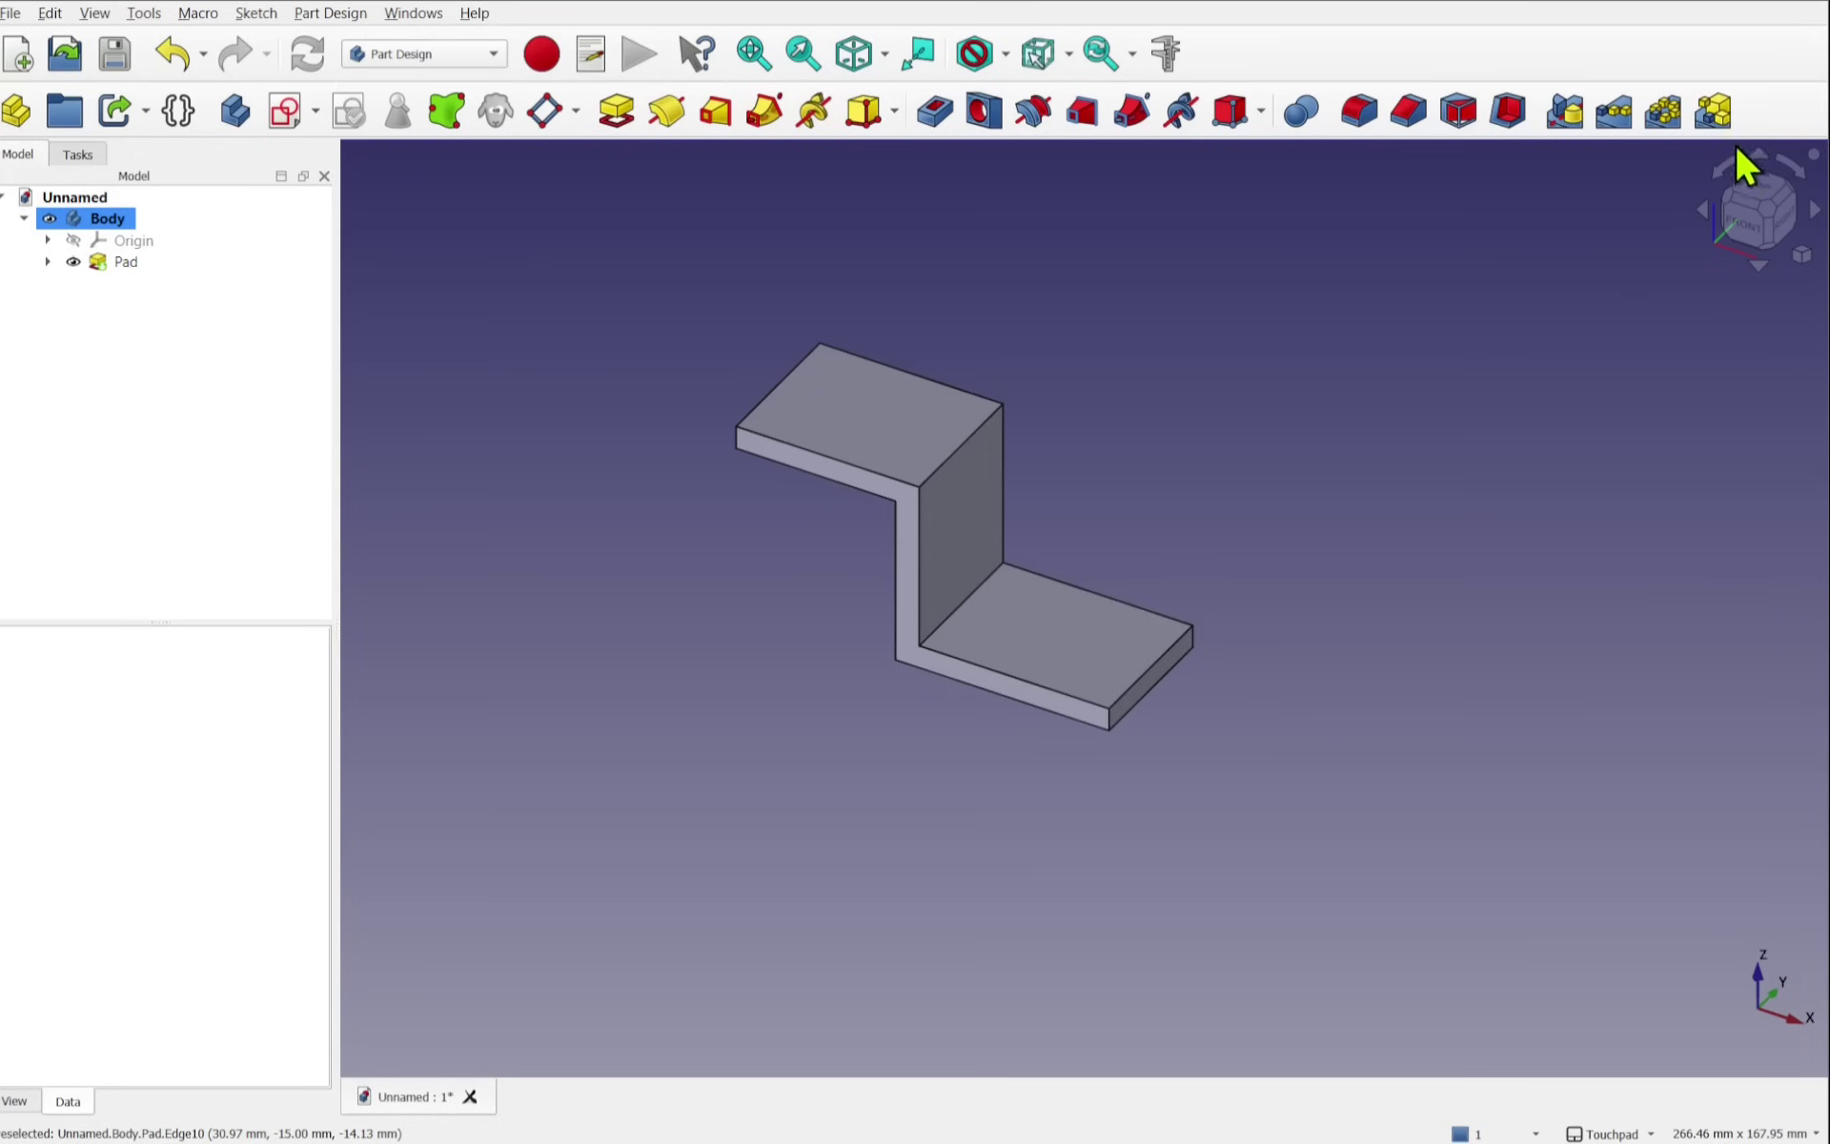
Step: Switch to top view and start a new sketch on the pad's top face
click(1743, 191)
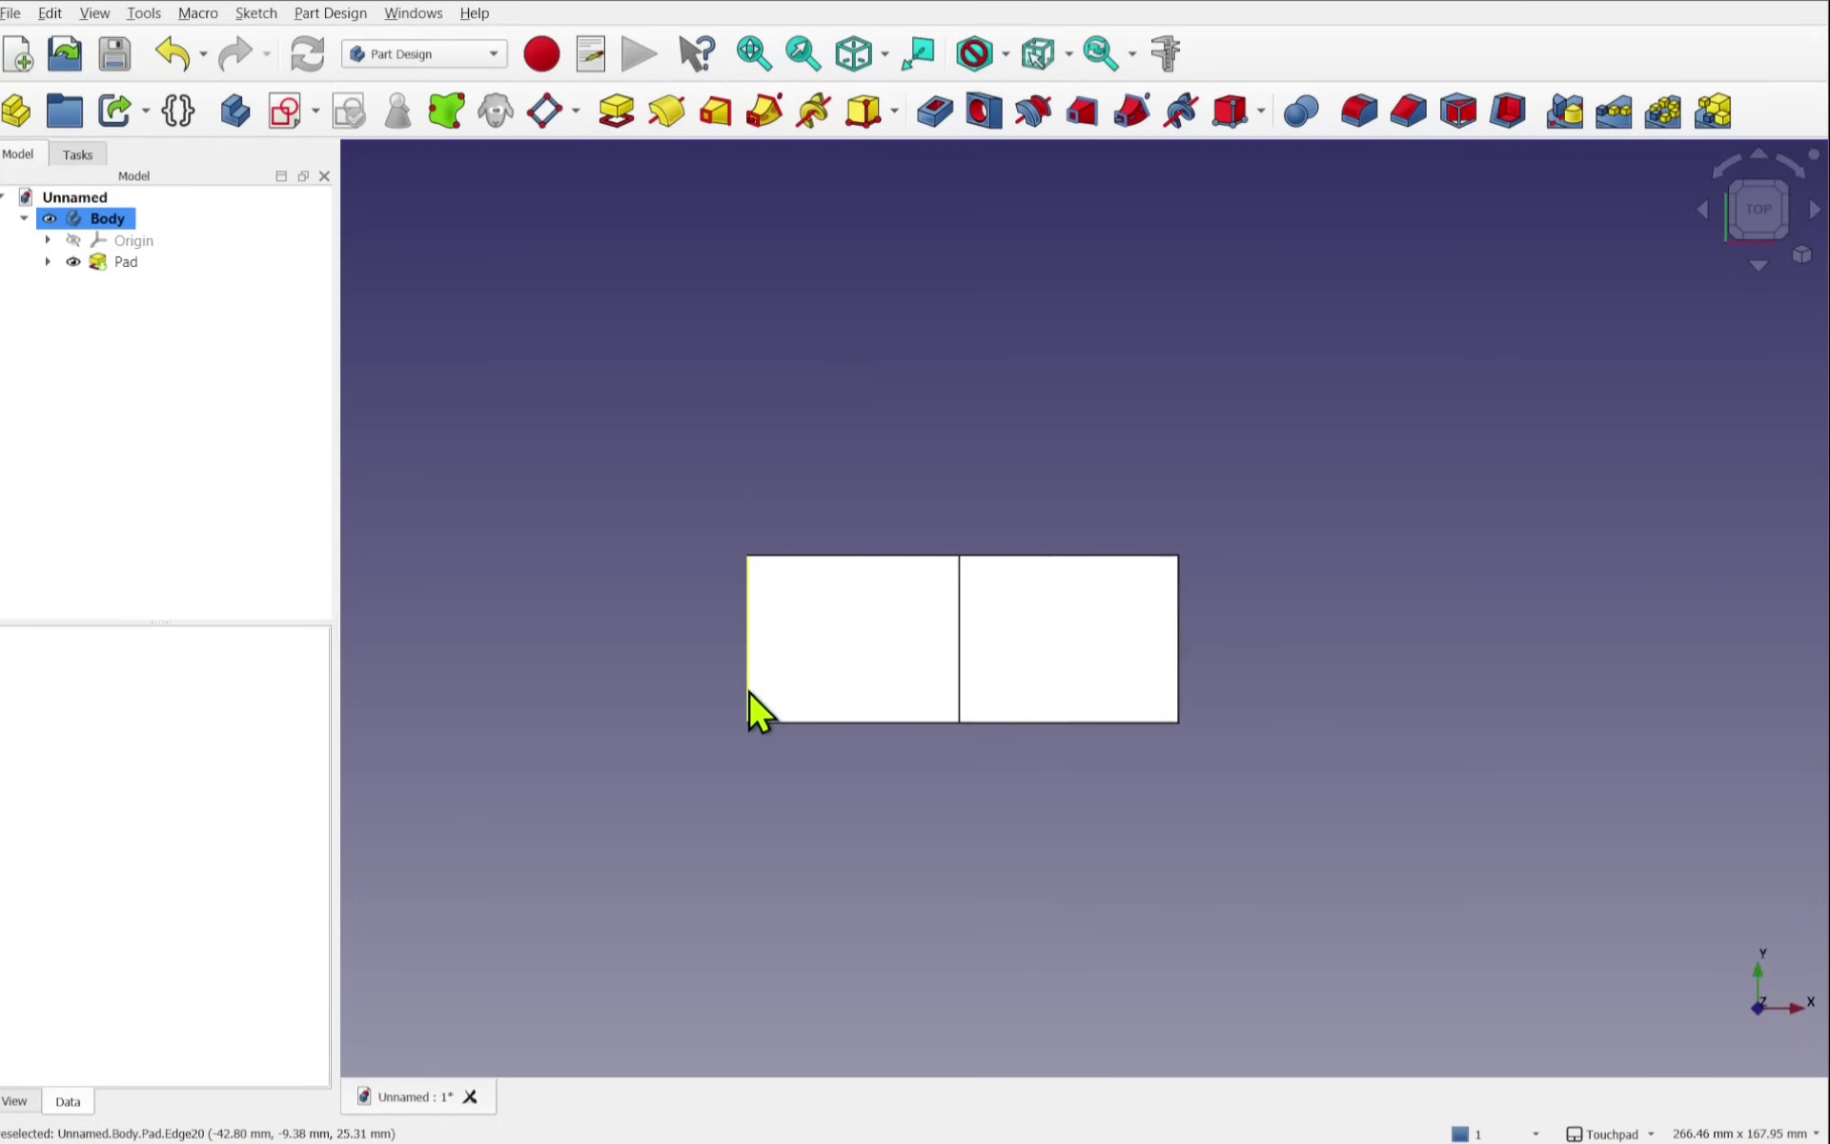
click(855, 679)
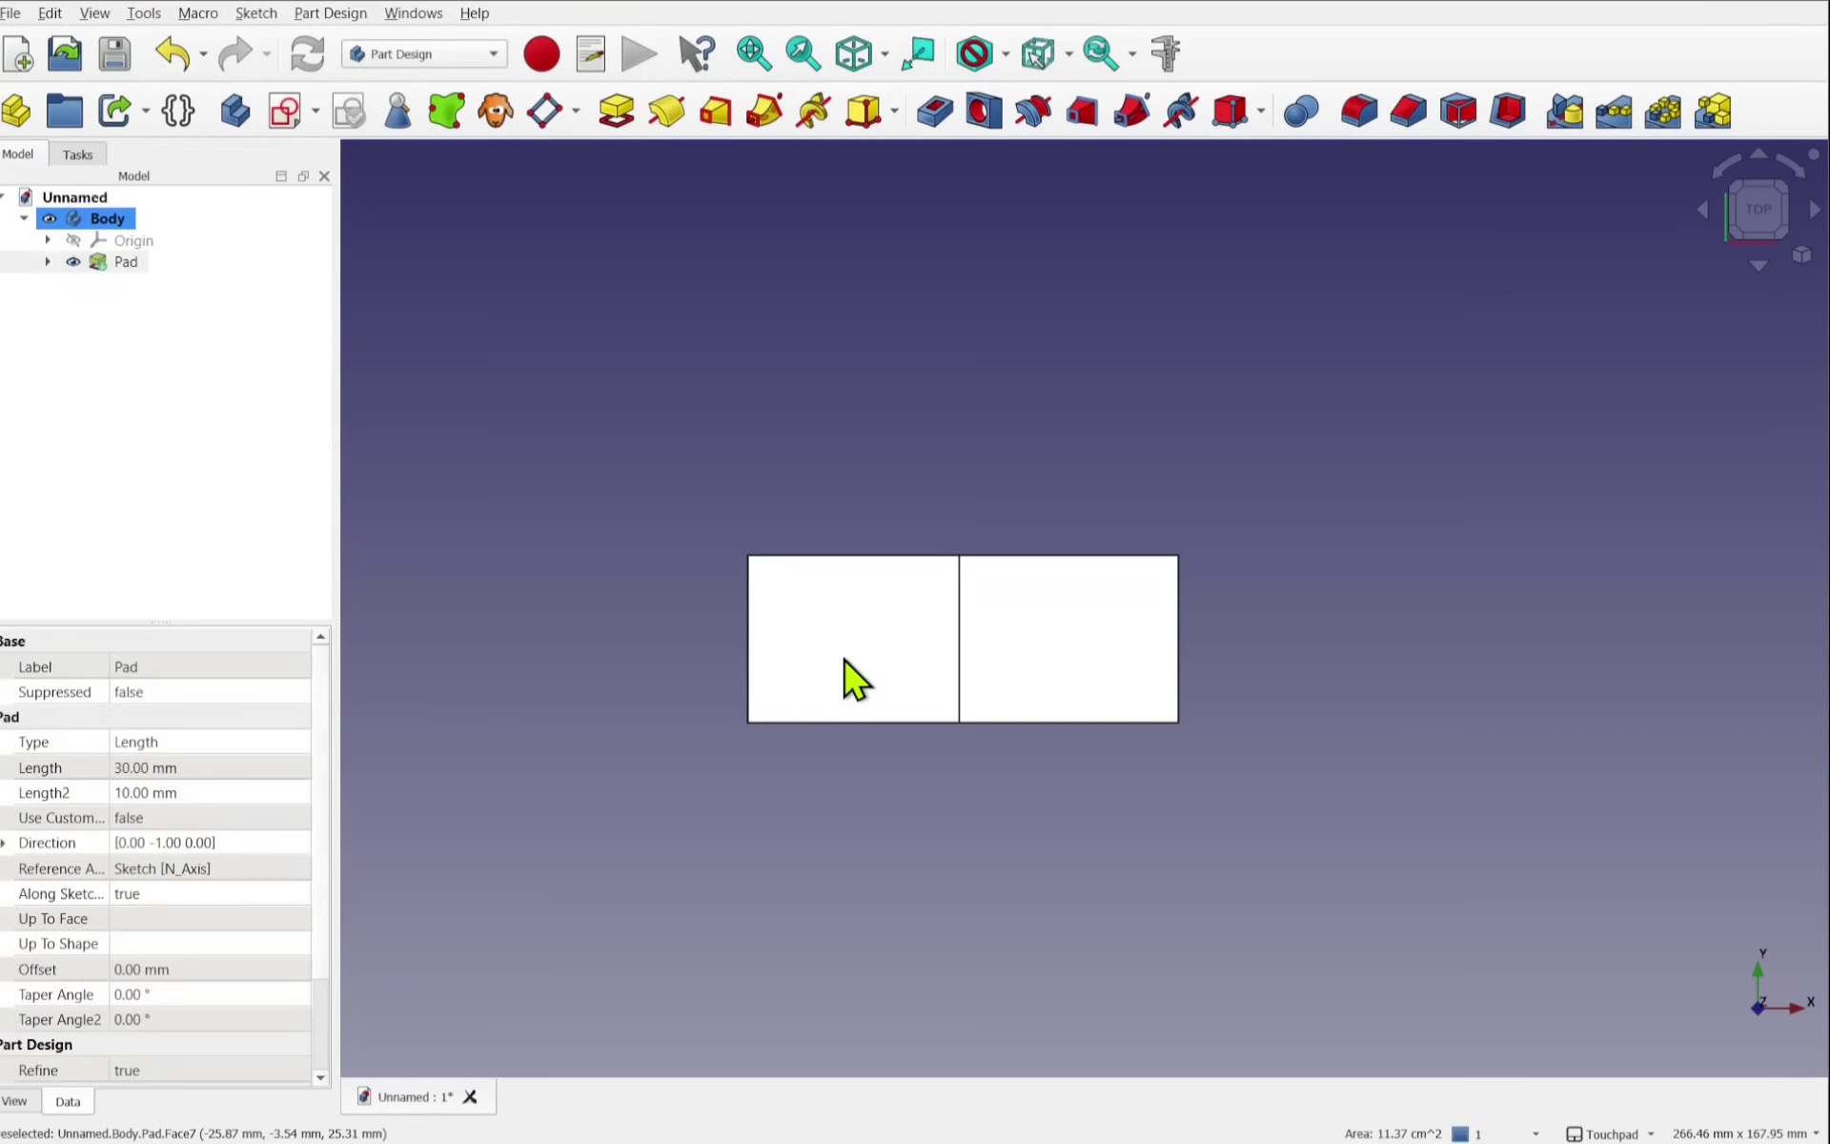
click(286, 112)
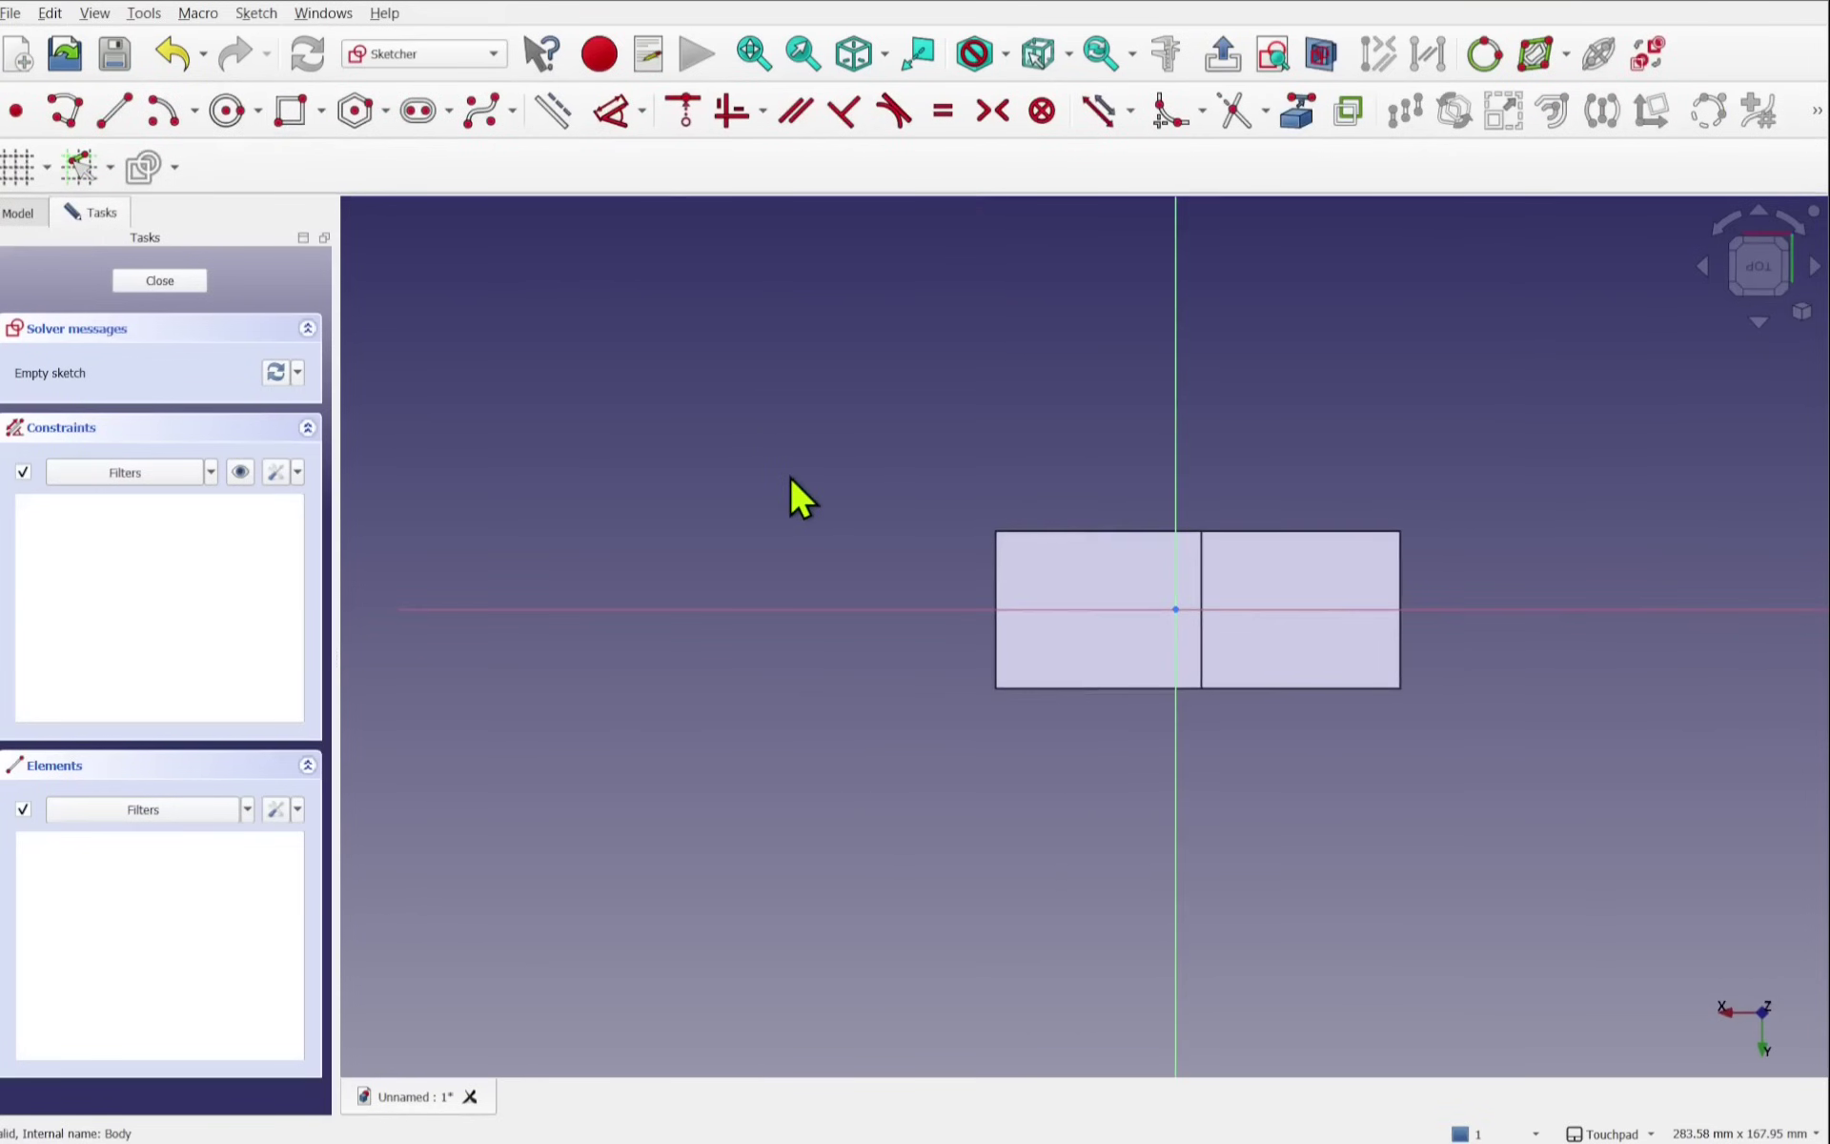
Step: Draw a horizontal slot along the axis and drag it to adjust its ends and width
click(417, 114)
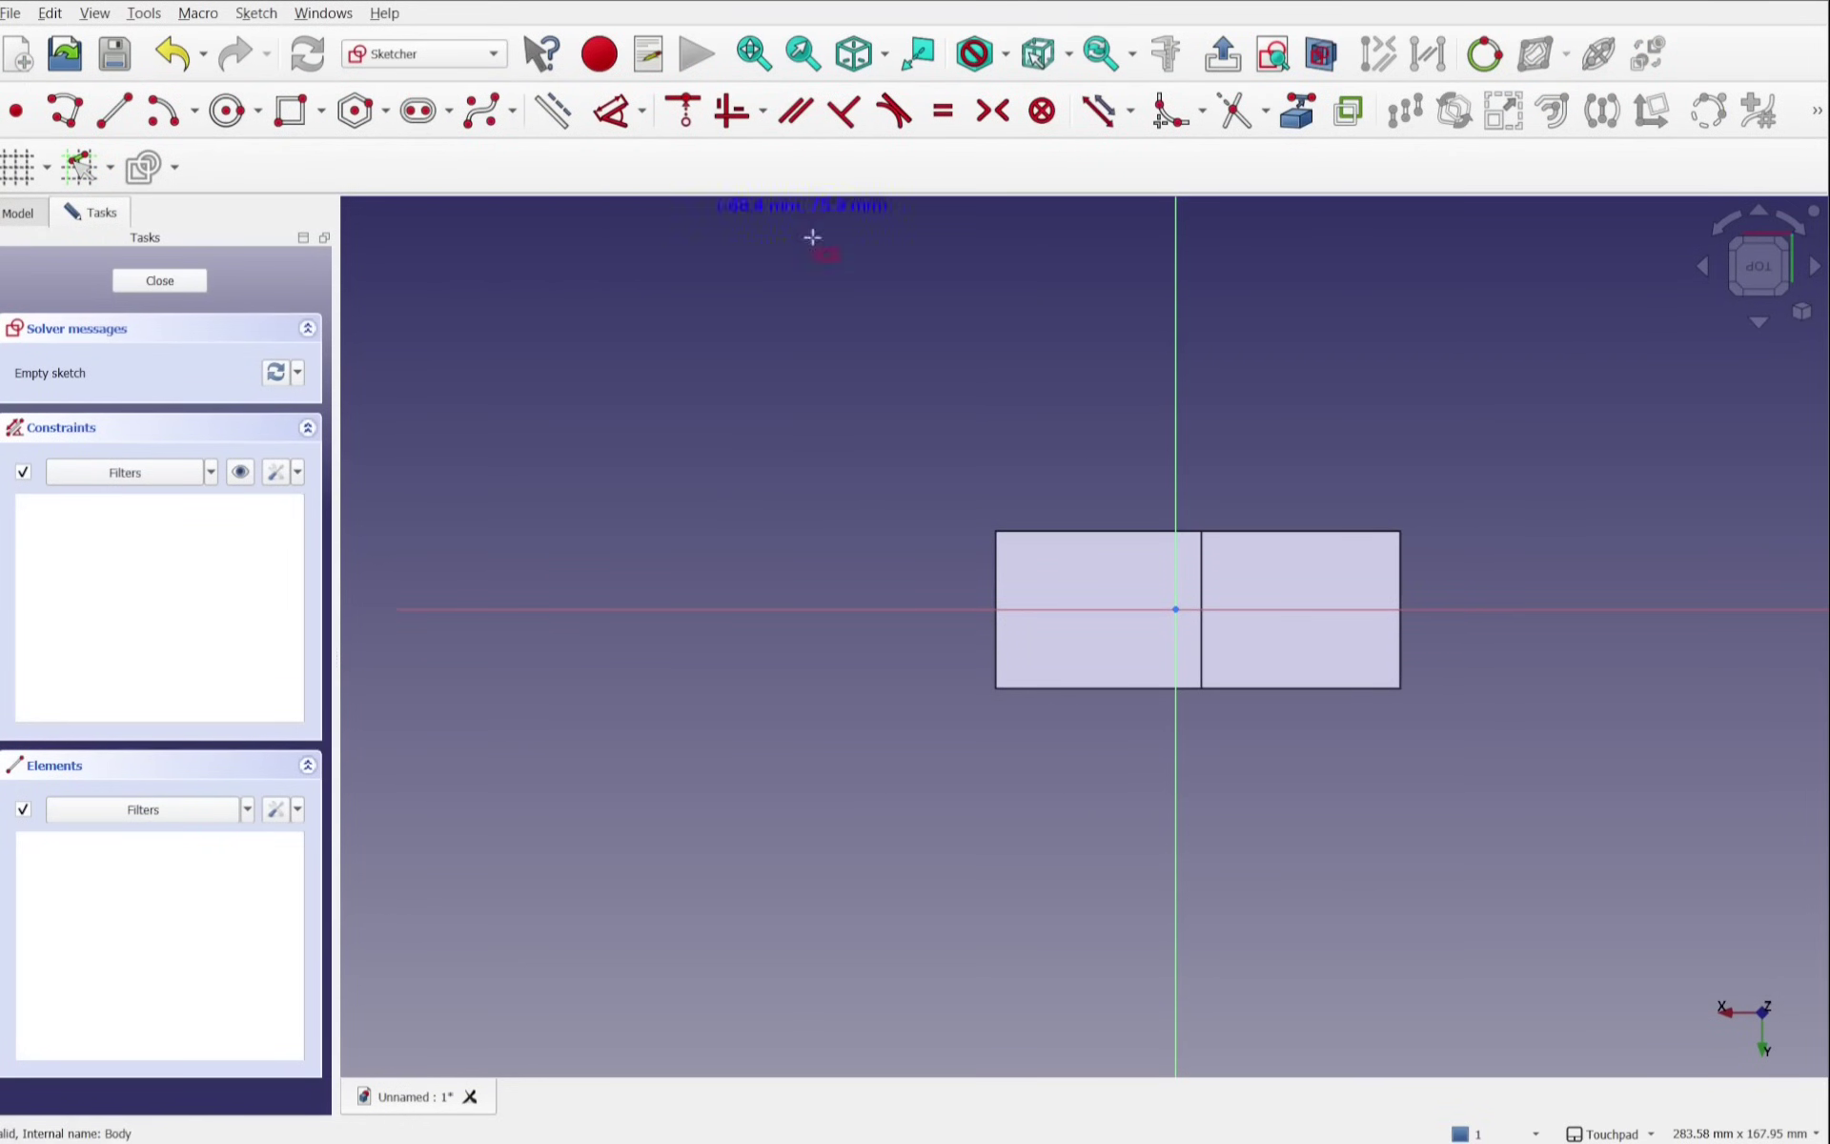
click(1040, 608)
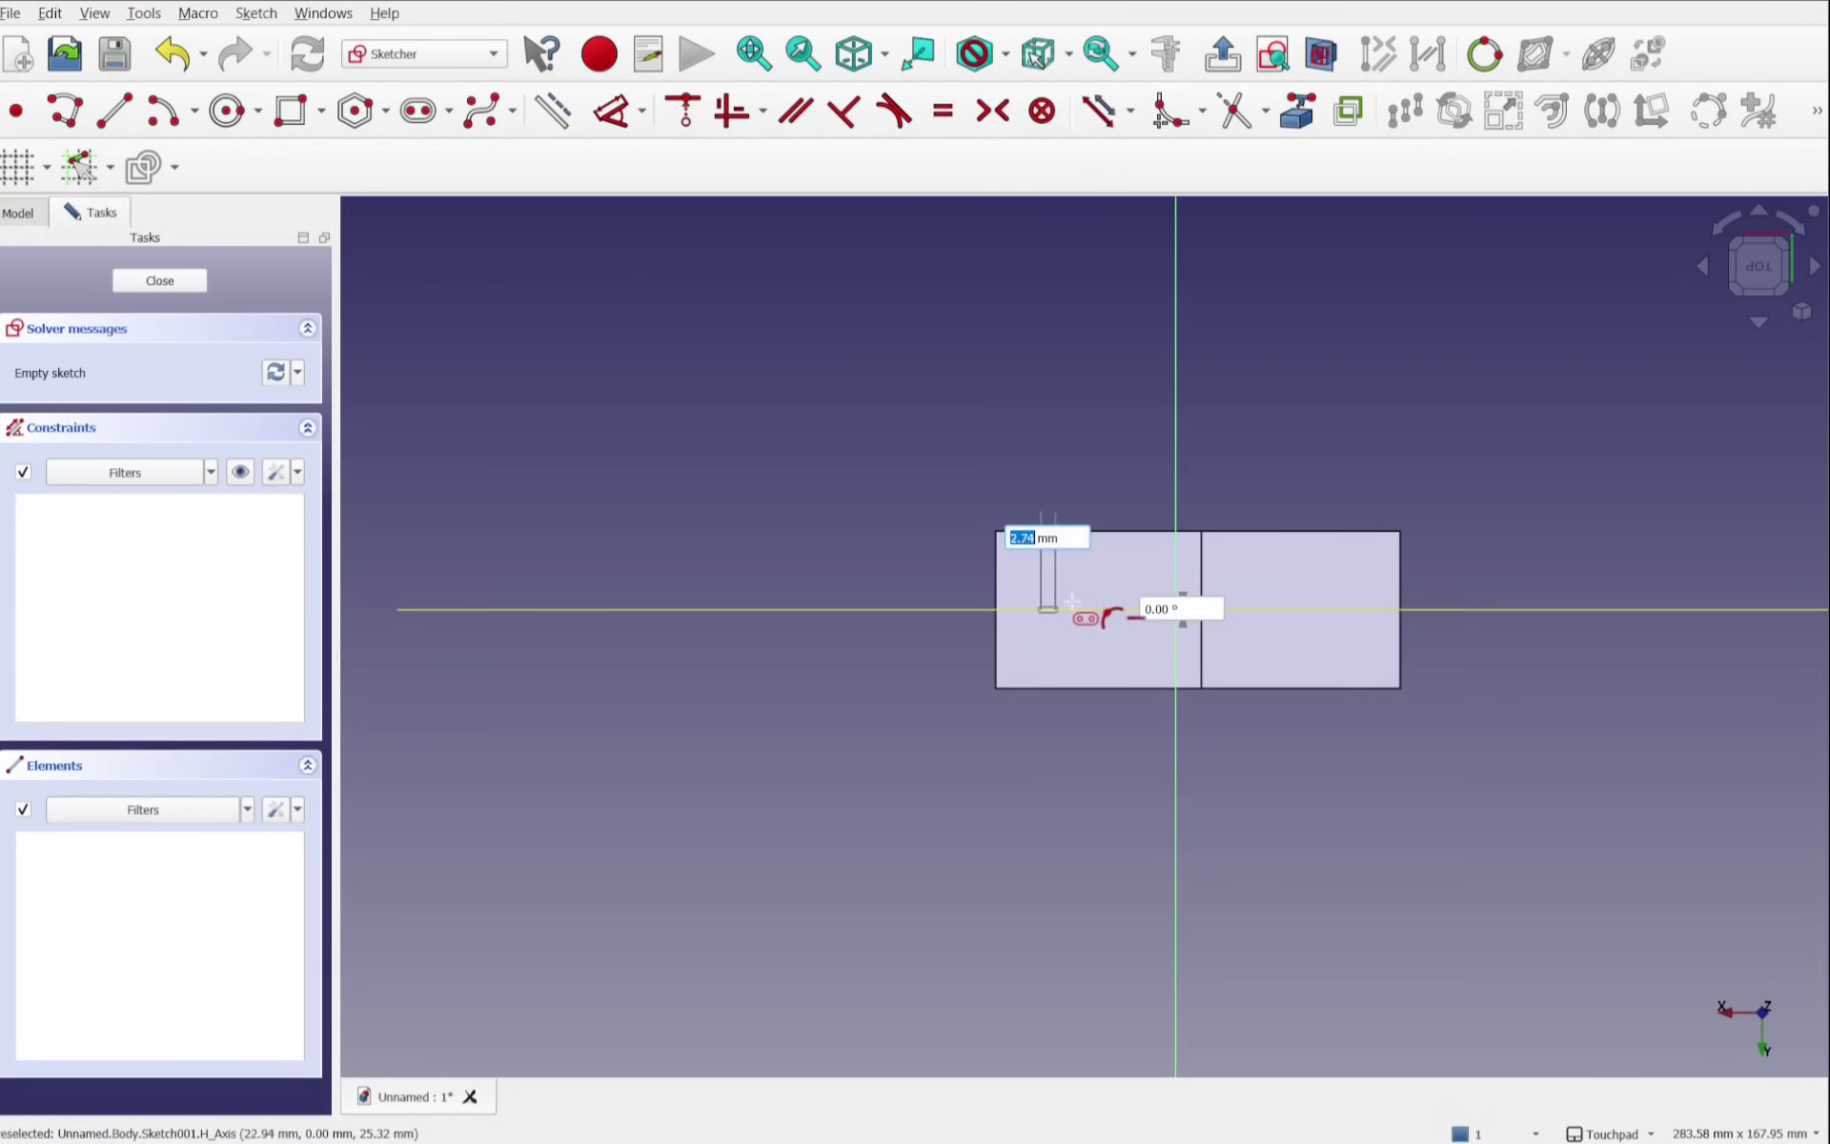
right_click(1339, 606)
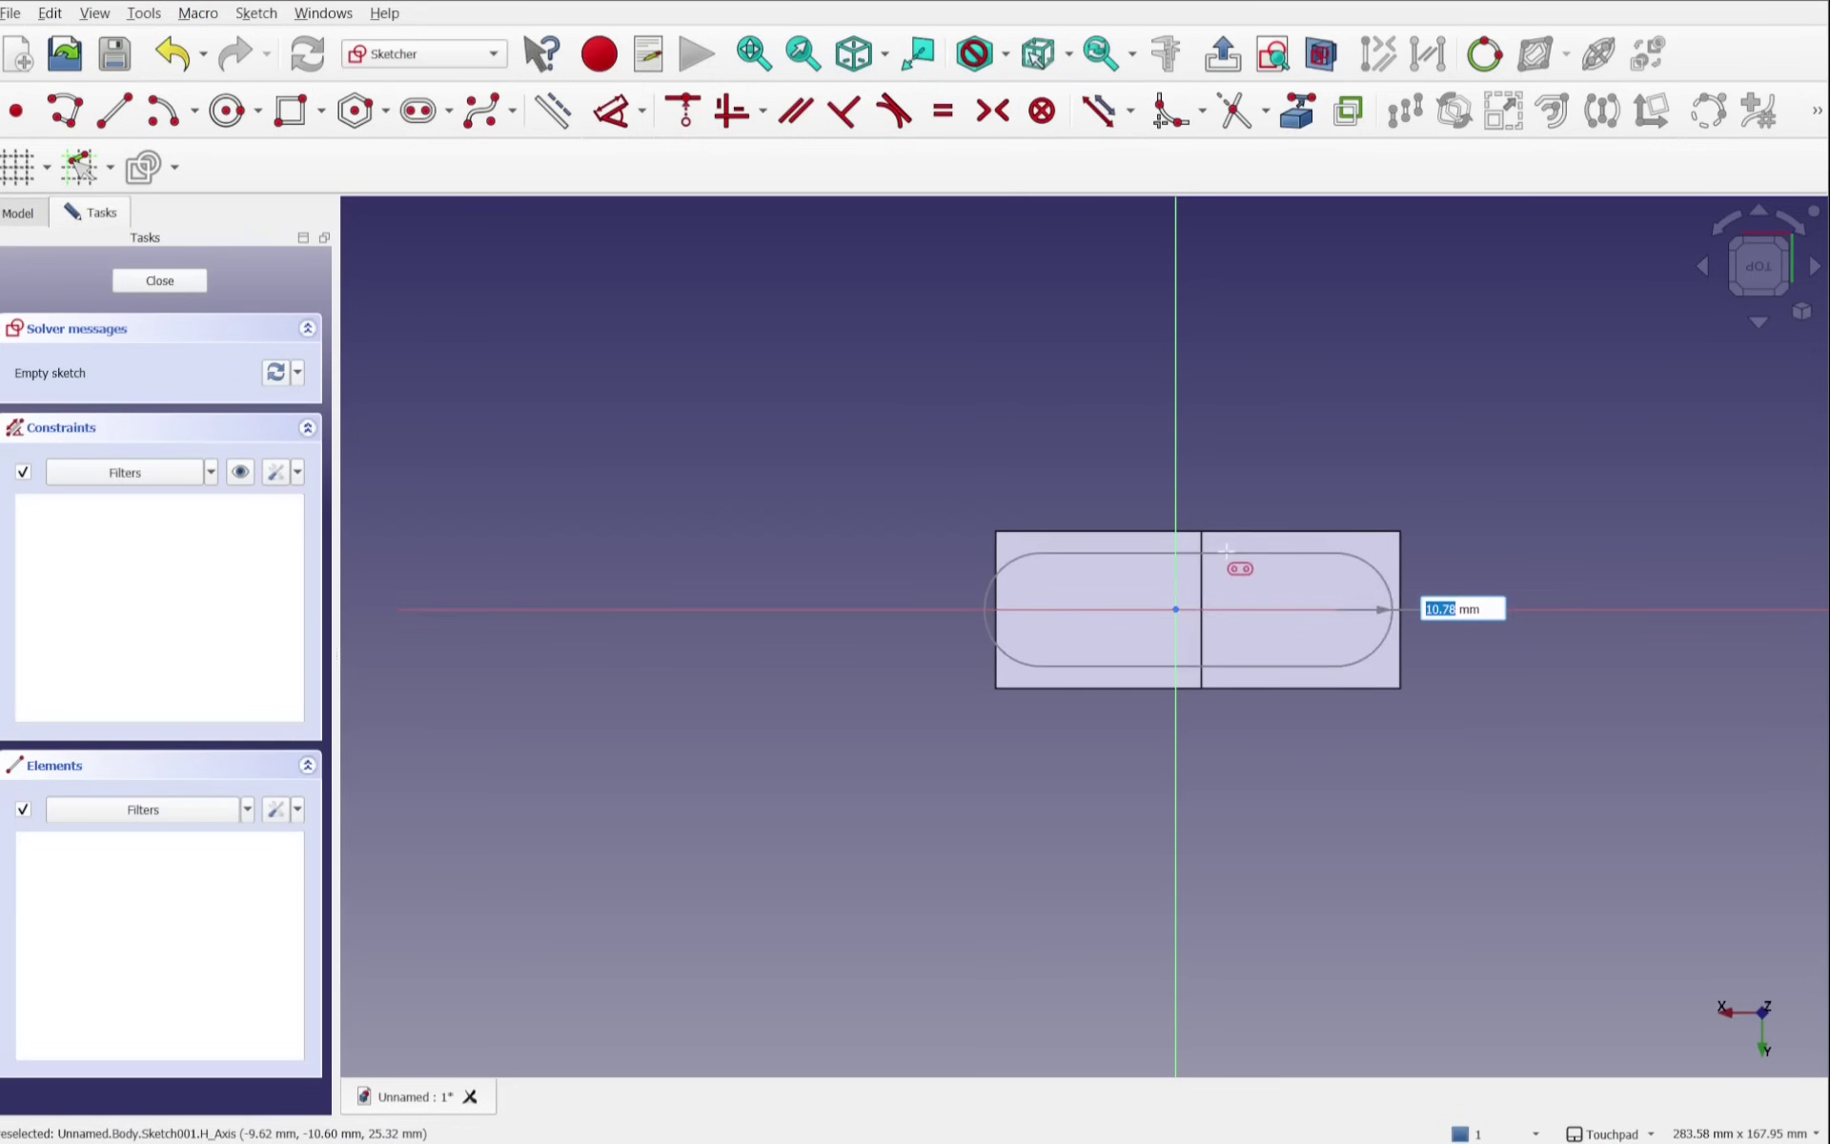
click(1199, 591)
scroll(1199, 592, up, 4)
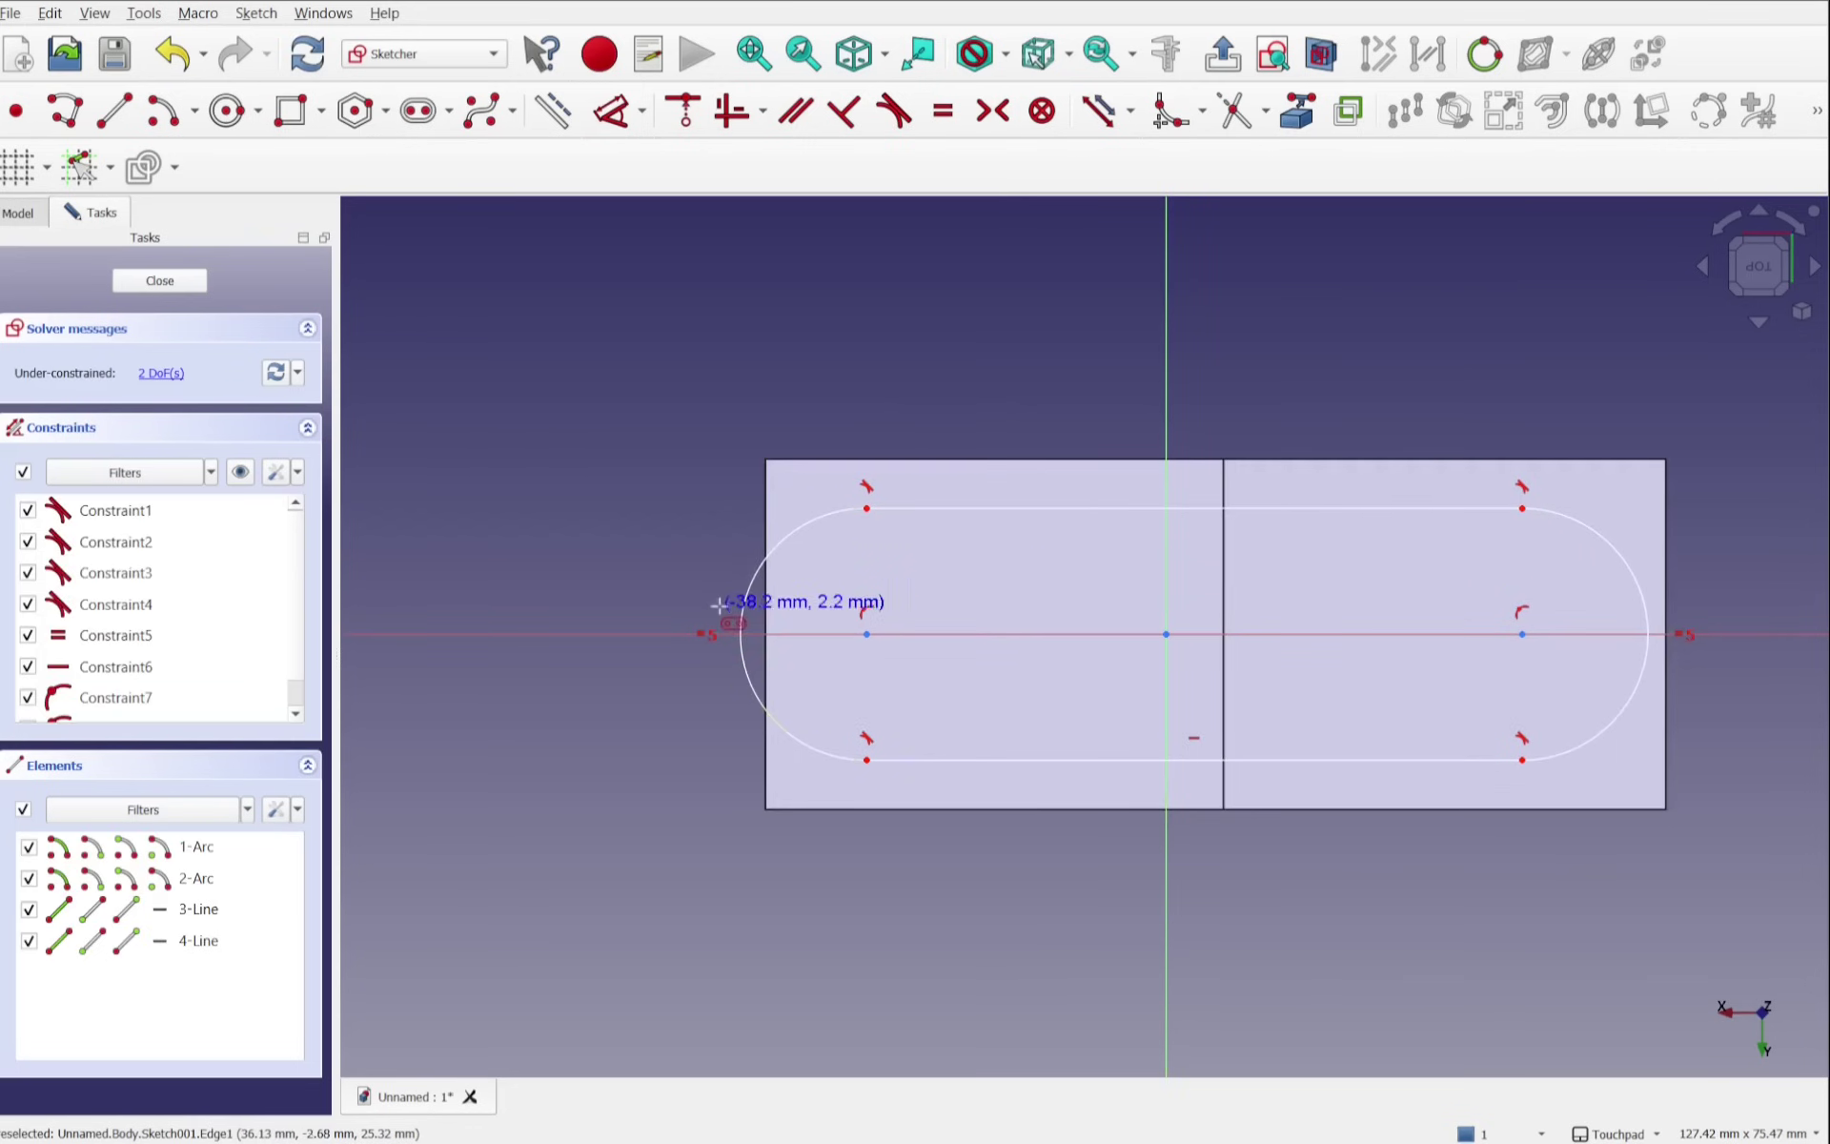
drag(748, 634, 807, 600)
drag(1031, 551, 1041, 522)
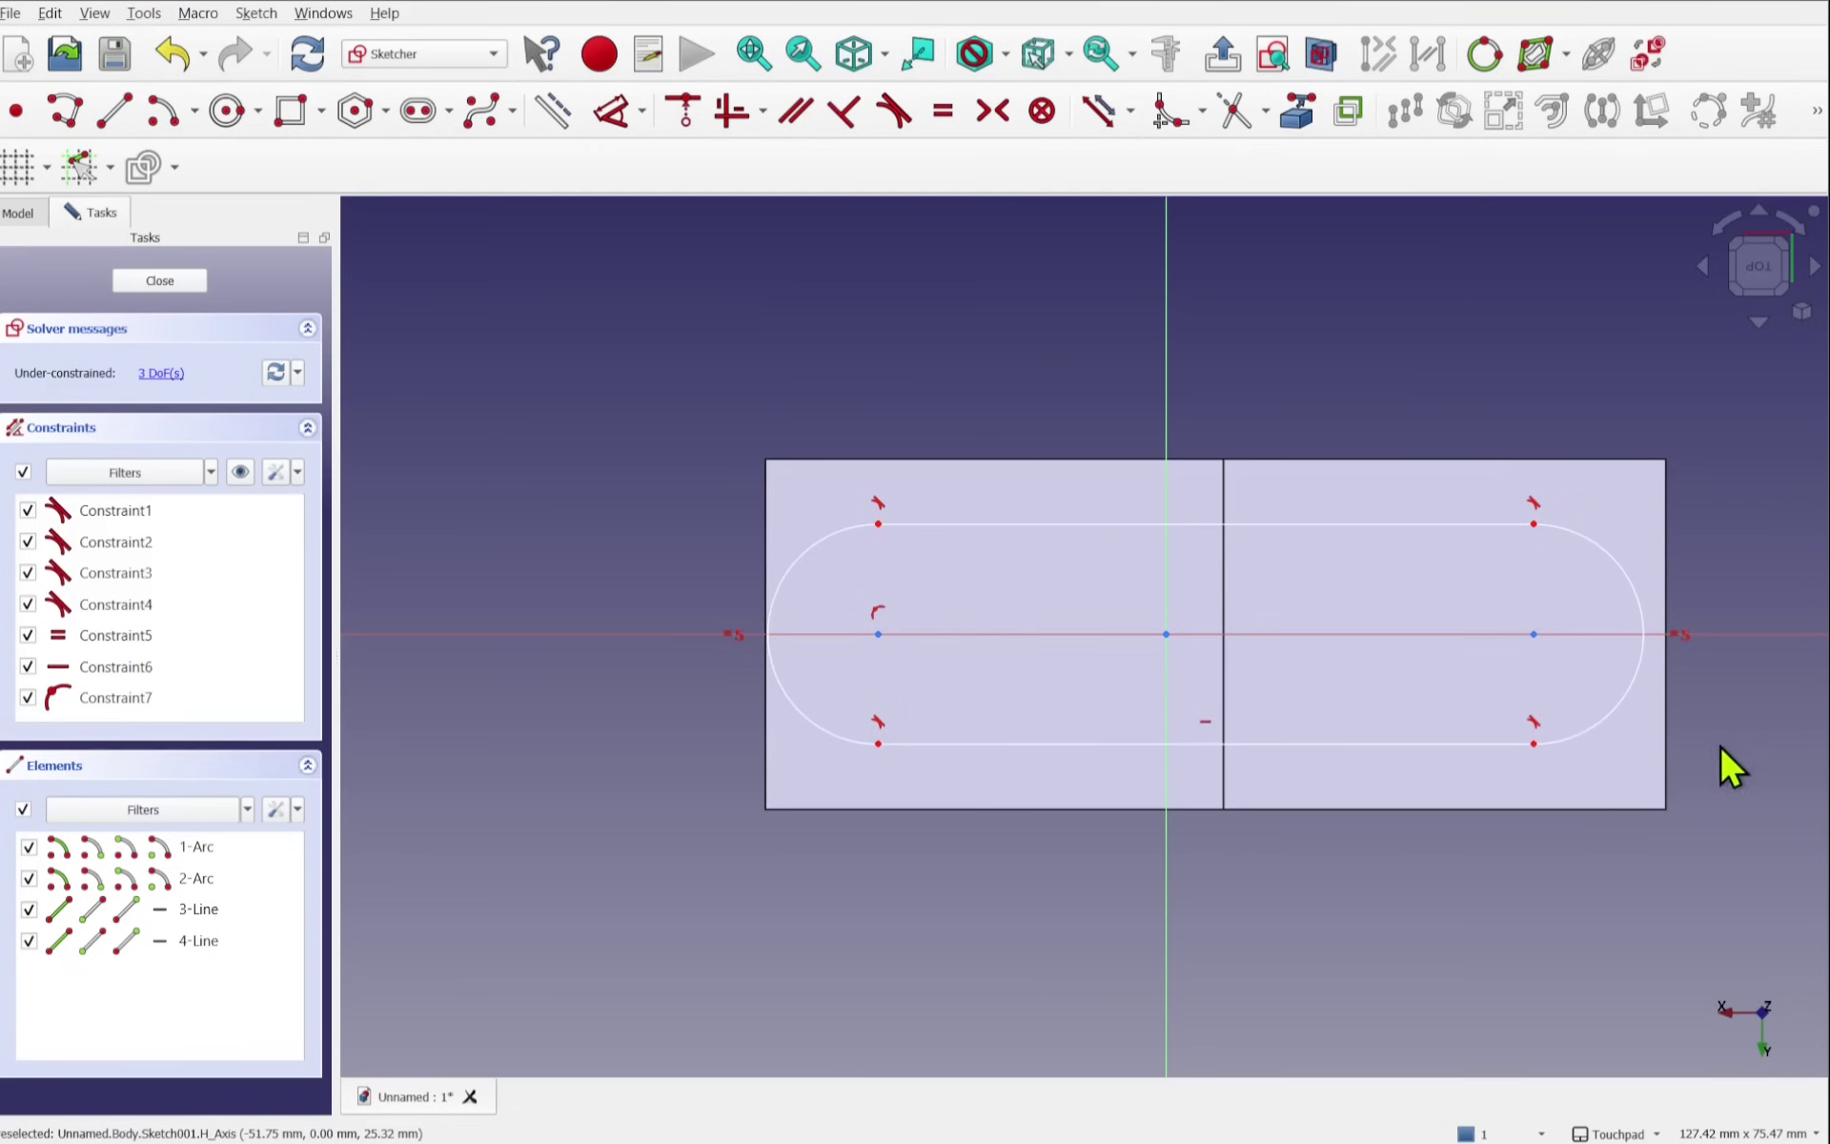
Step: Reference both face side edges and make each slot arc tangent to its edge
click(1297, 112)
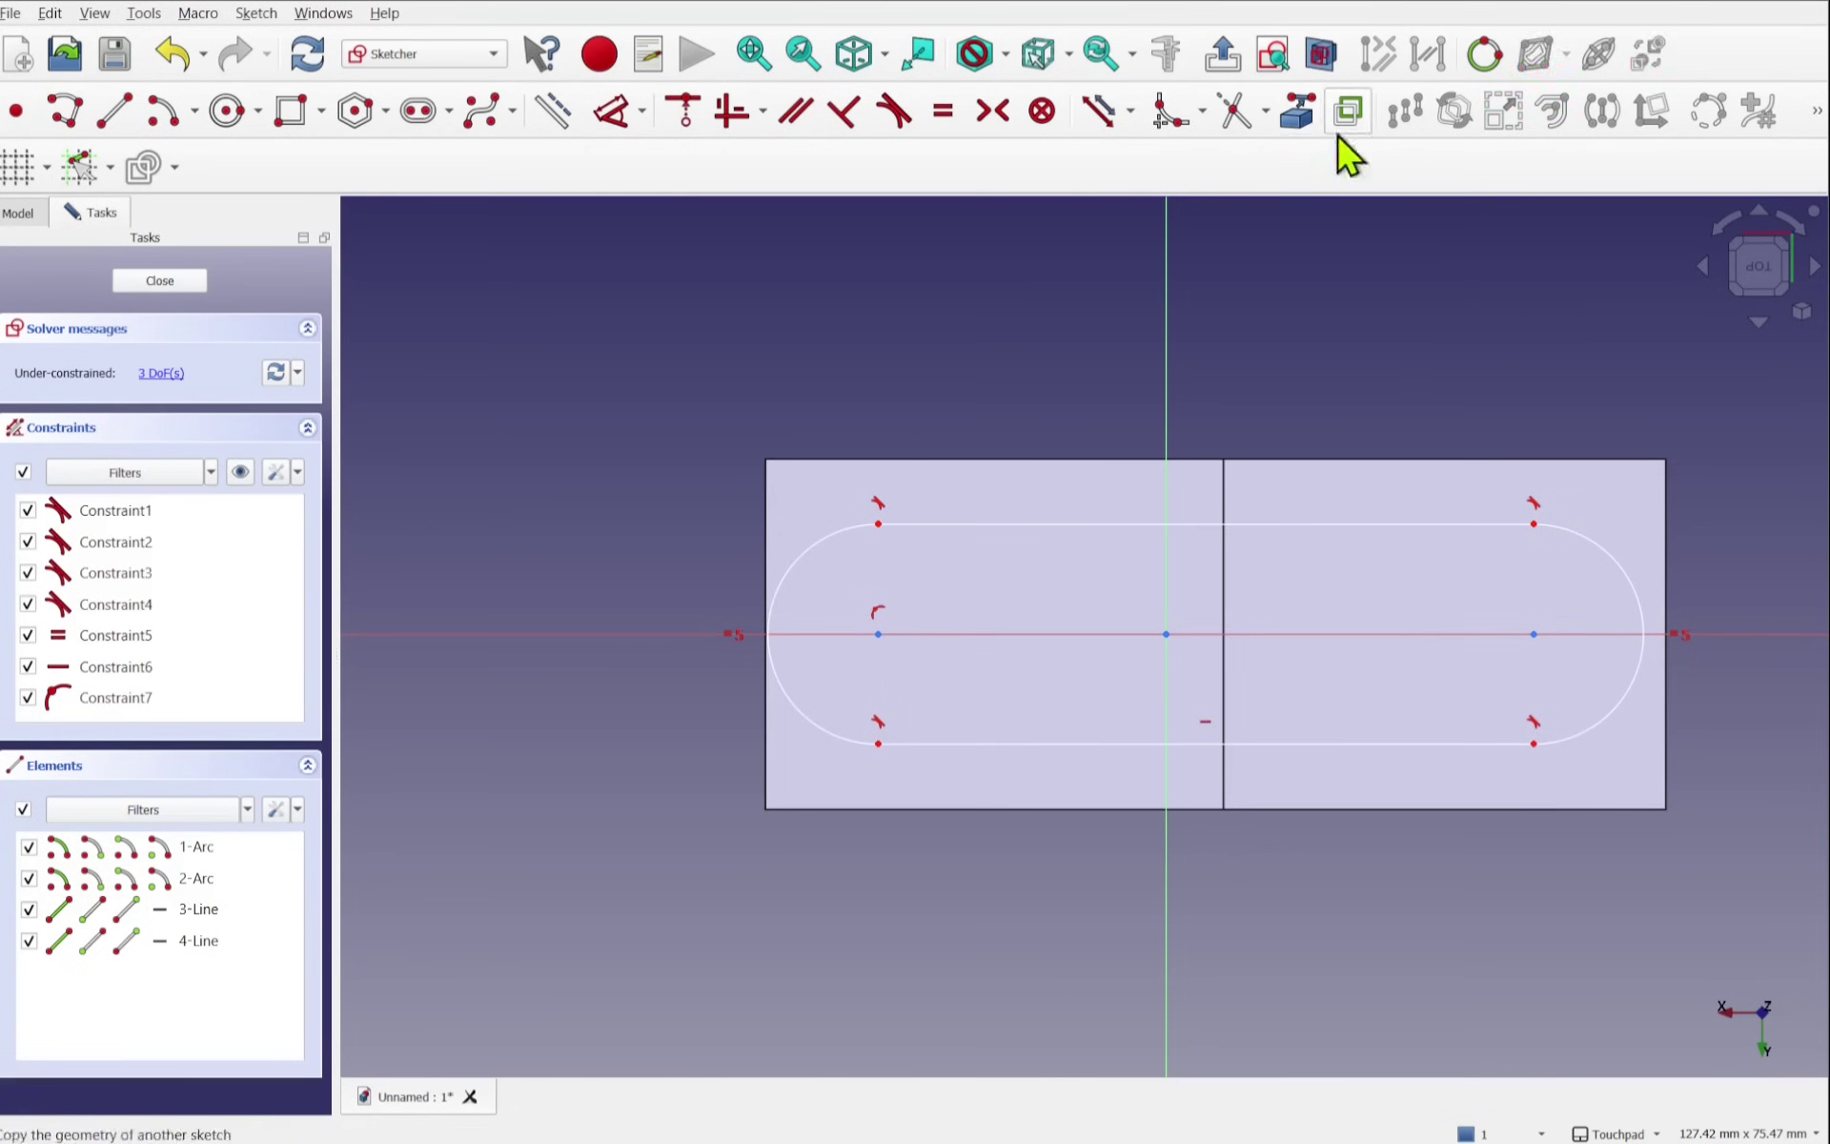
click(1665, 762)
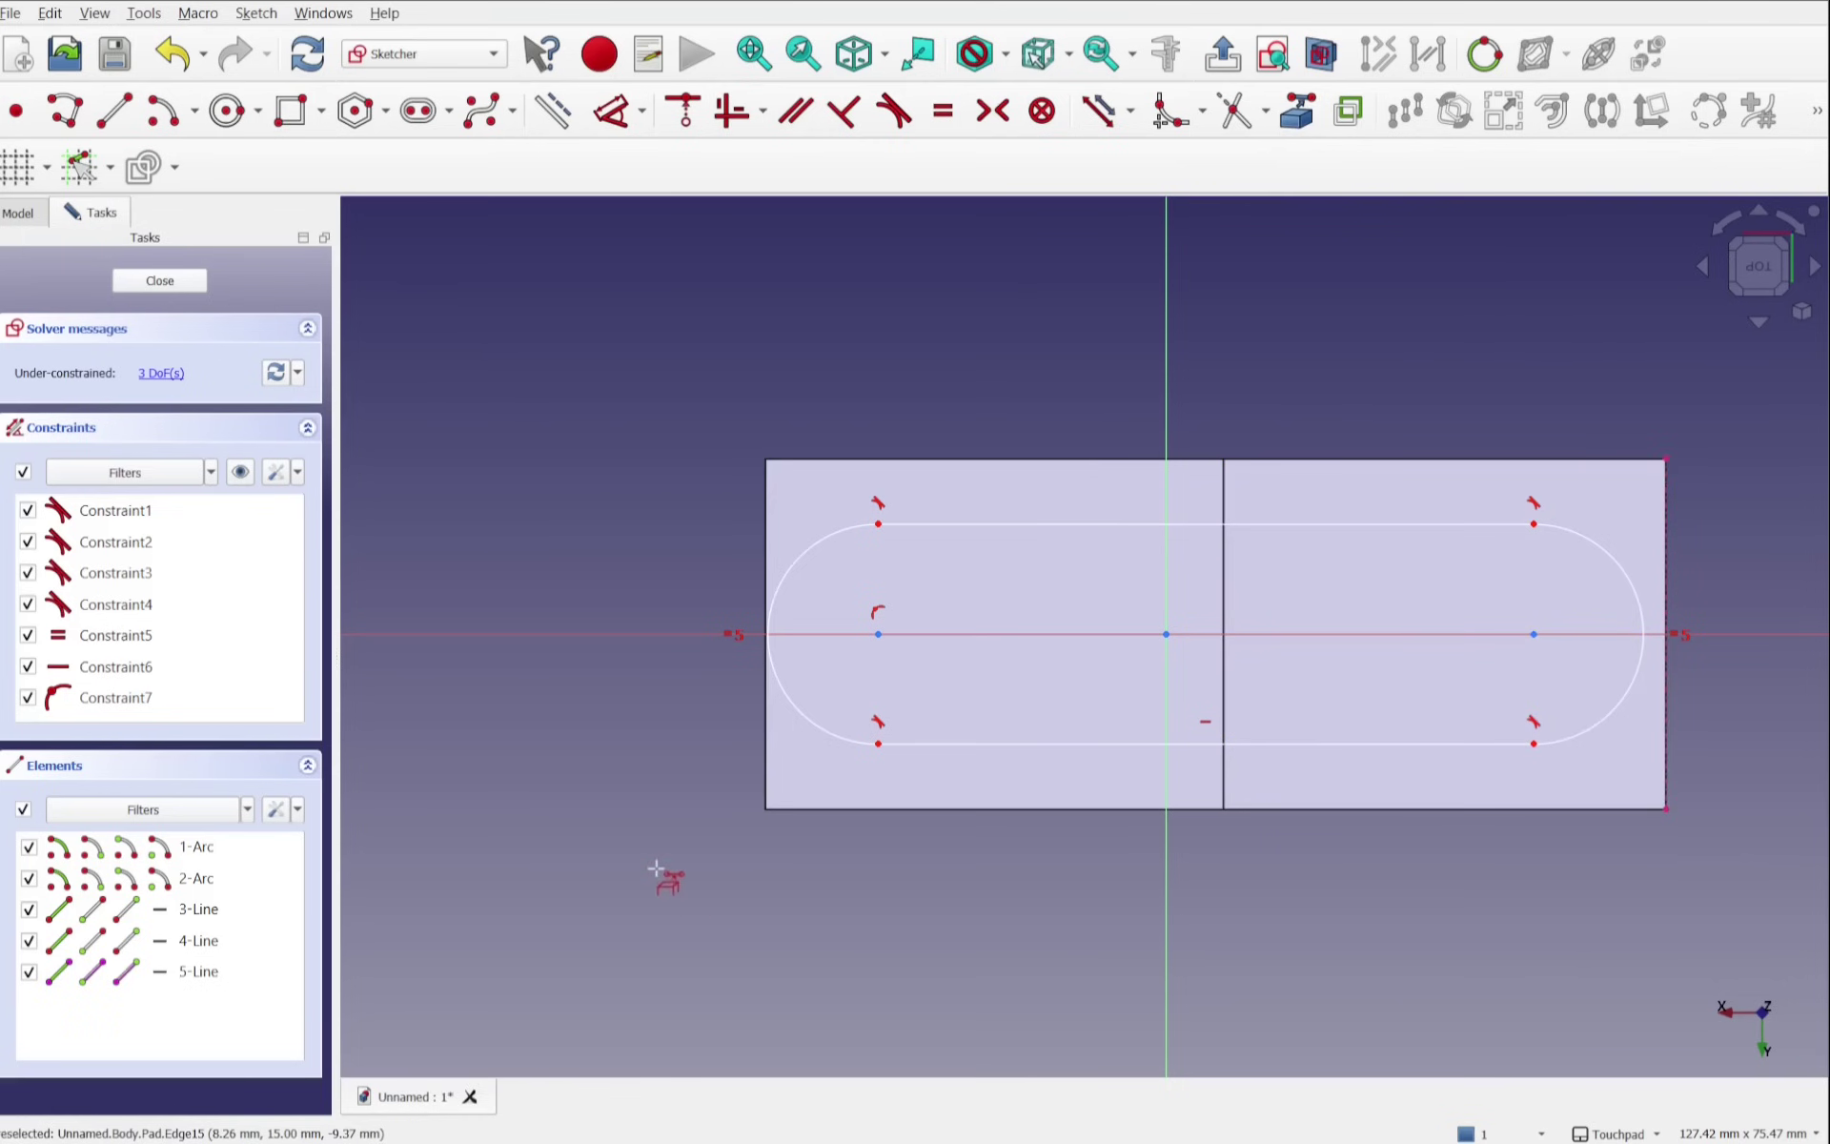
click(753, 771)
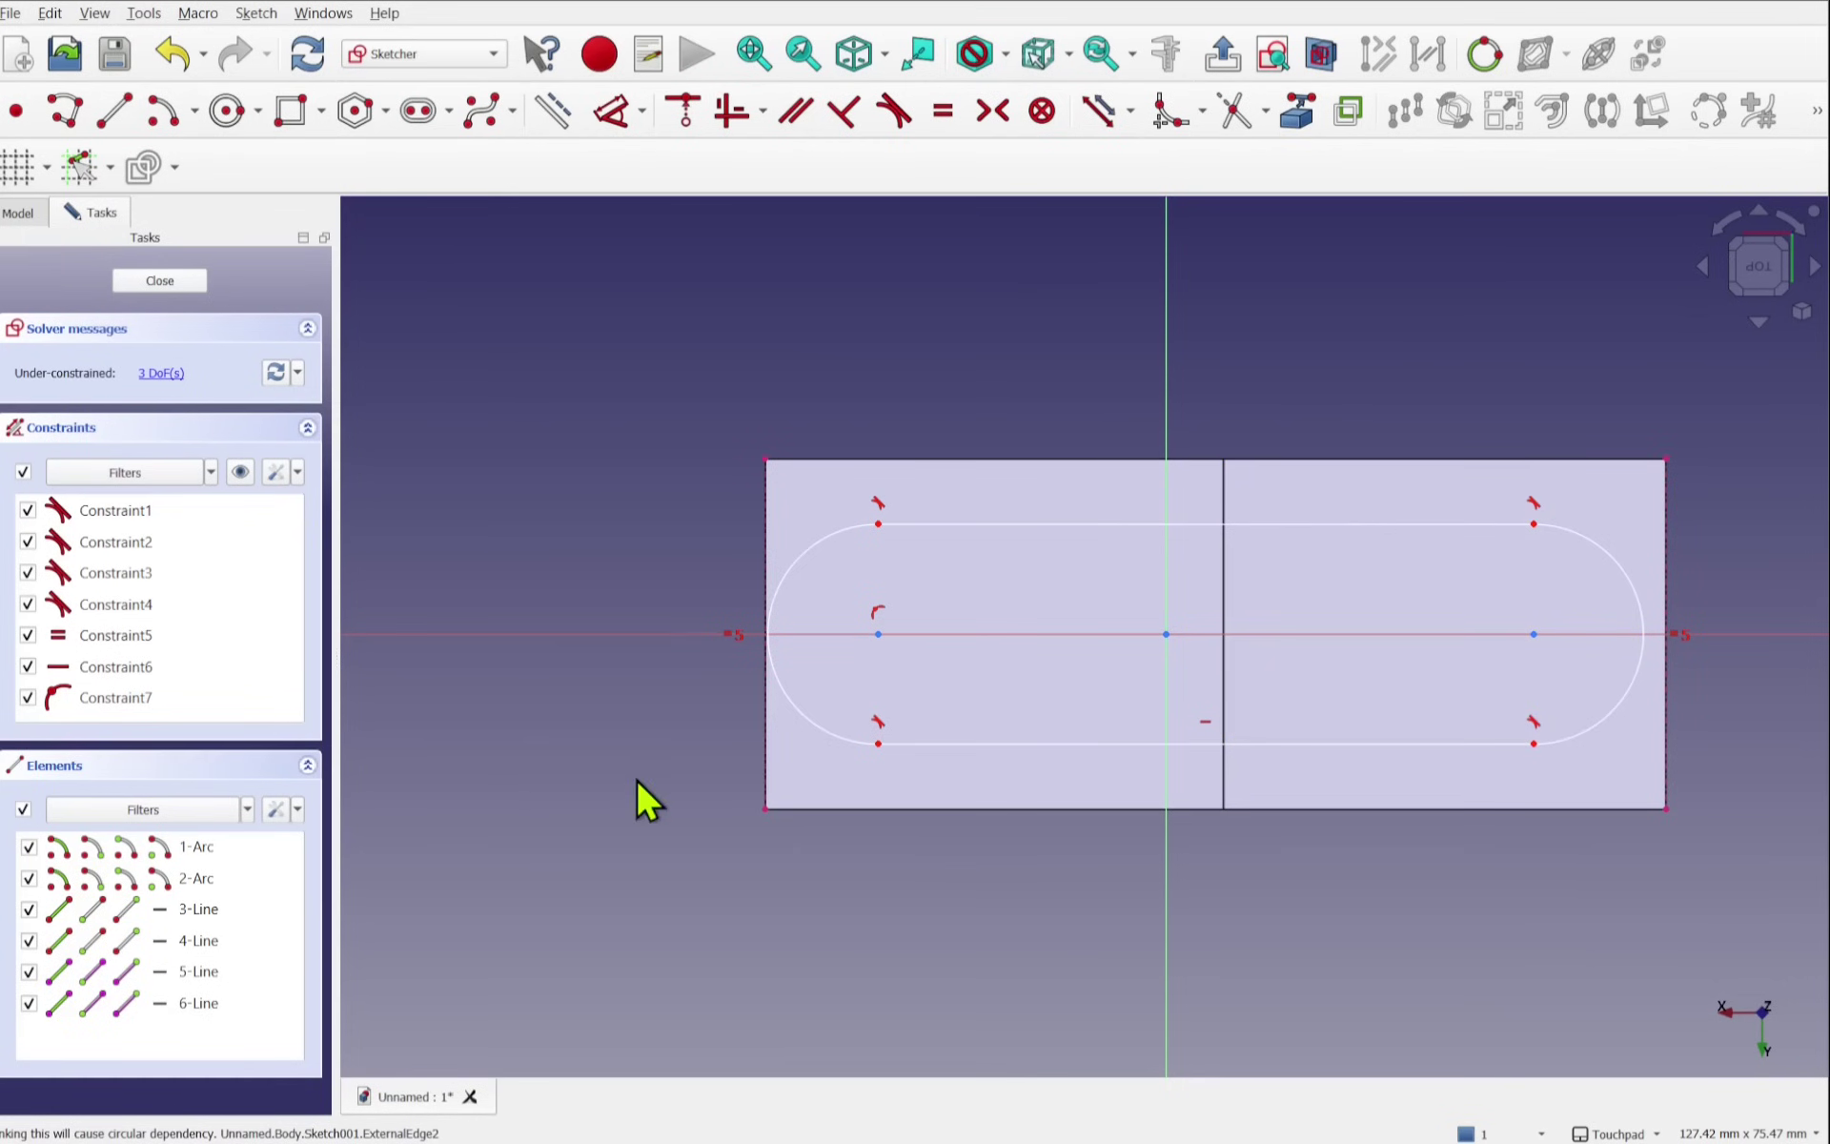
click(793, 707)
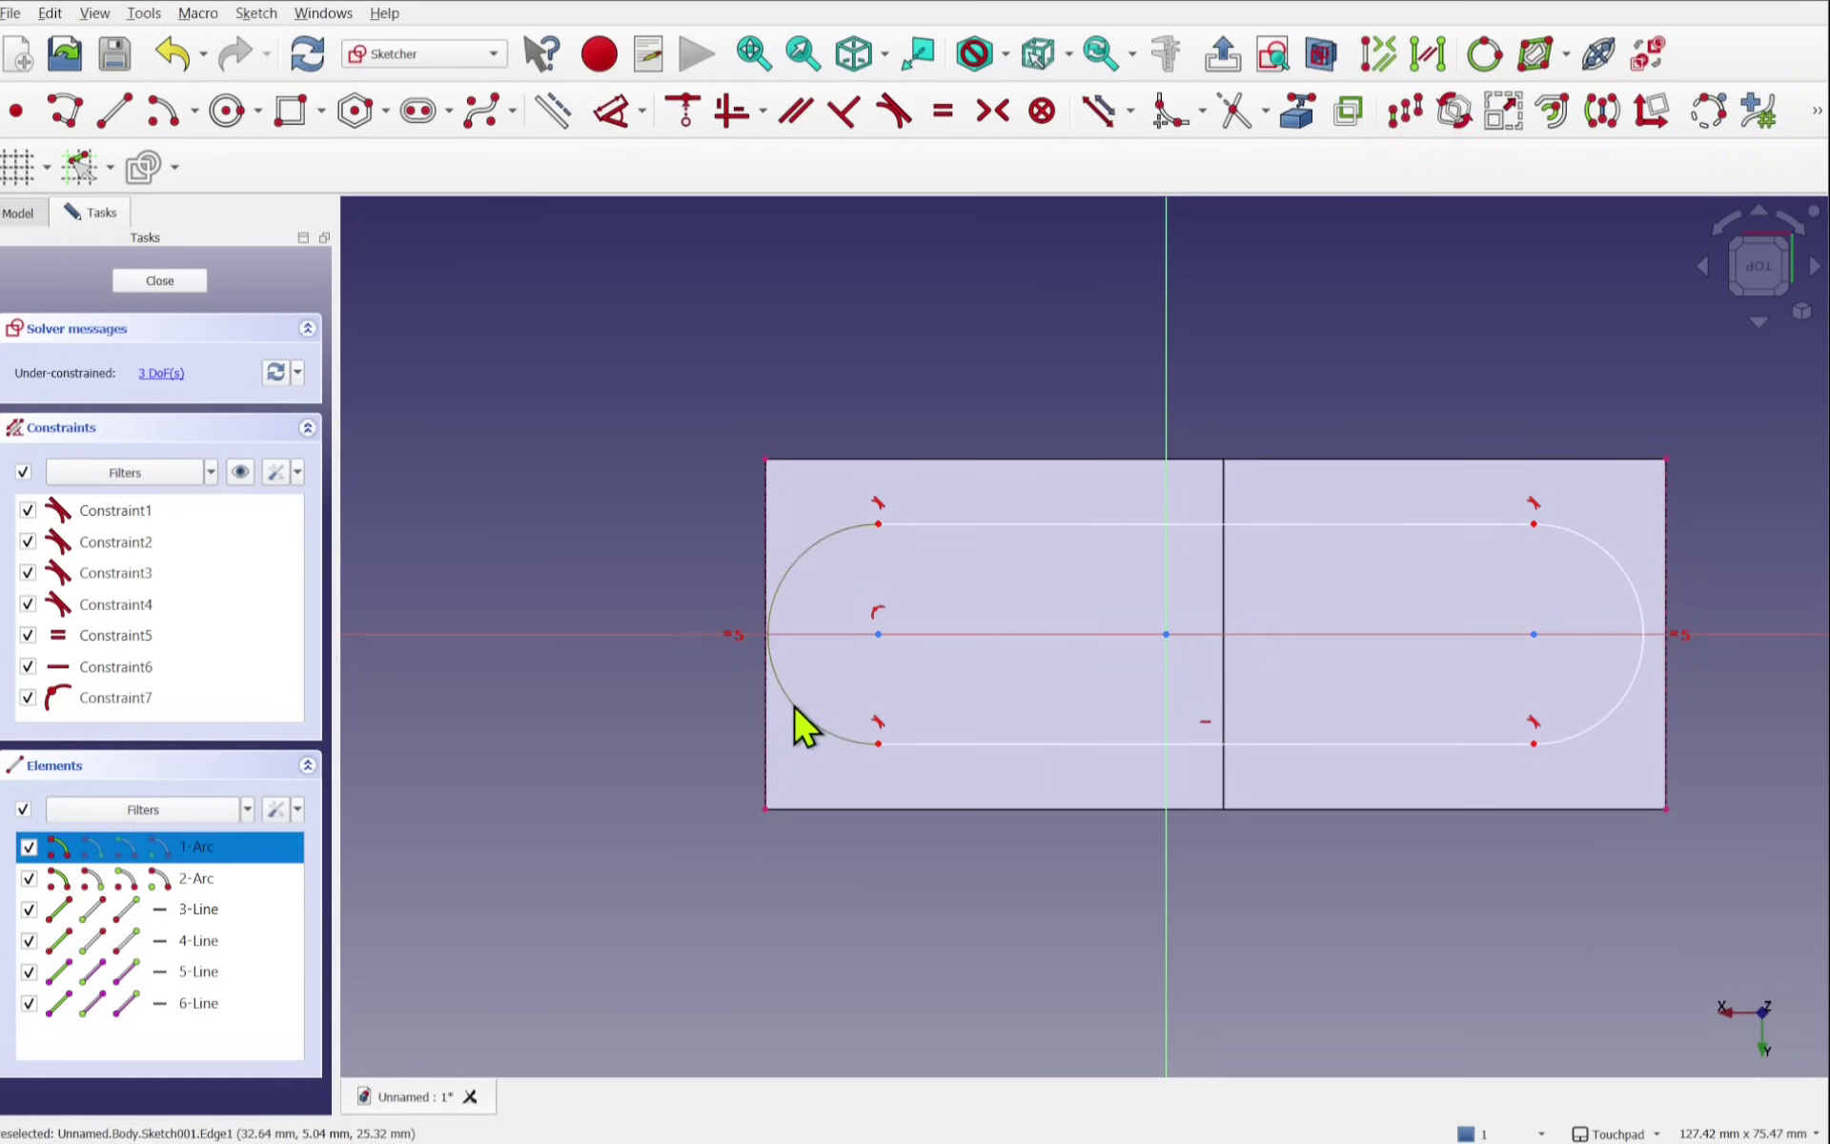
click(768, 755)
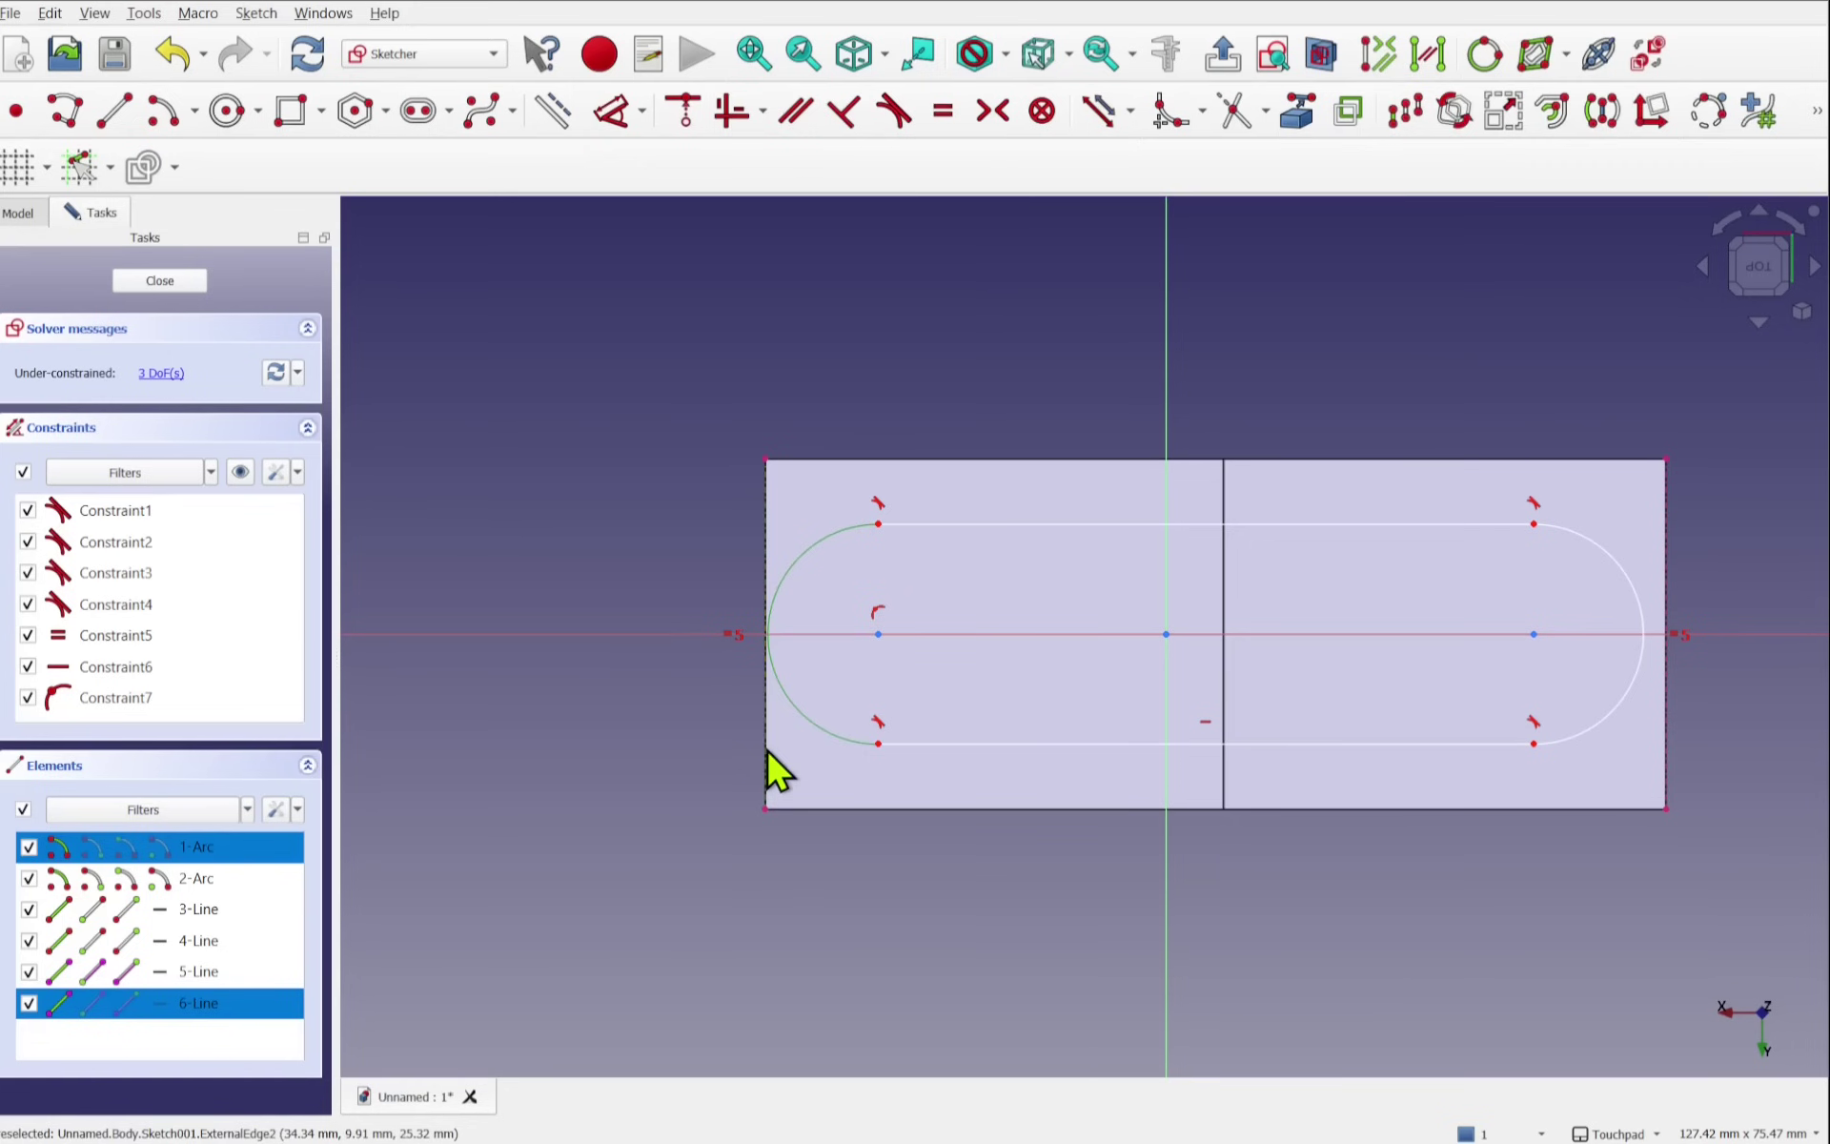
click(890, 124)
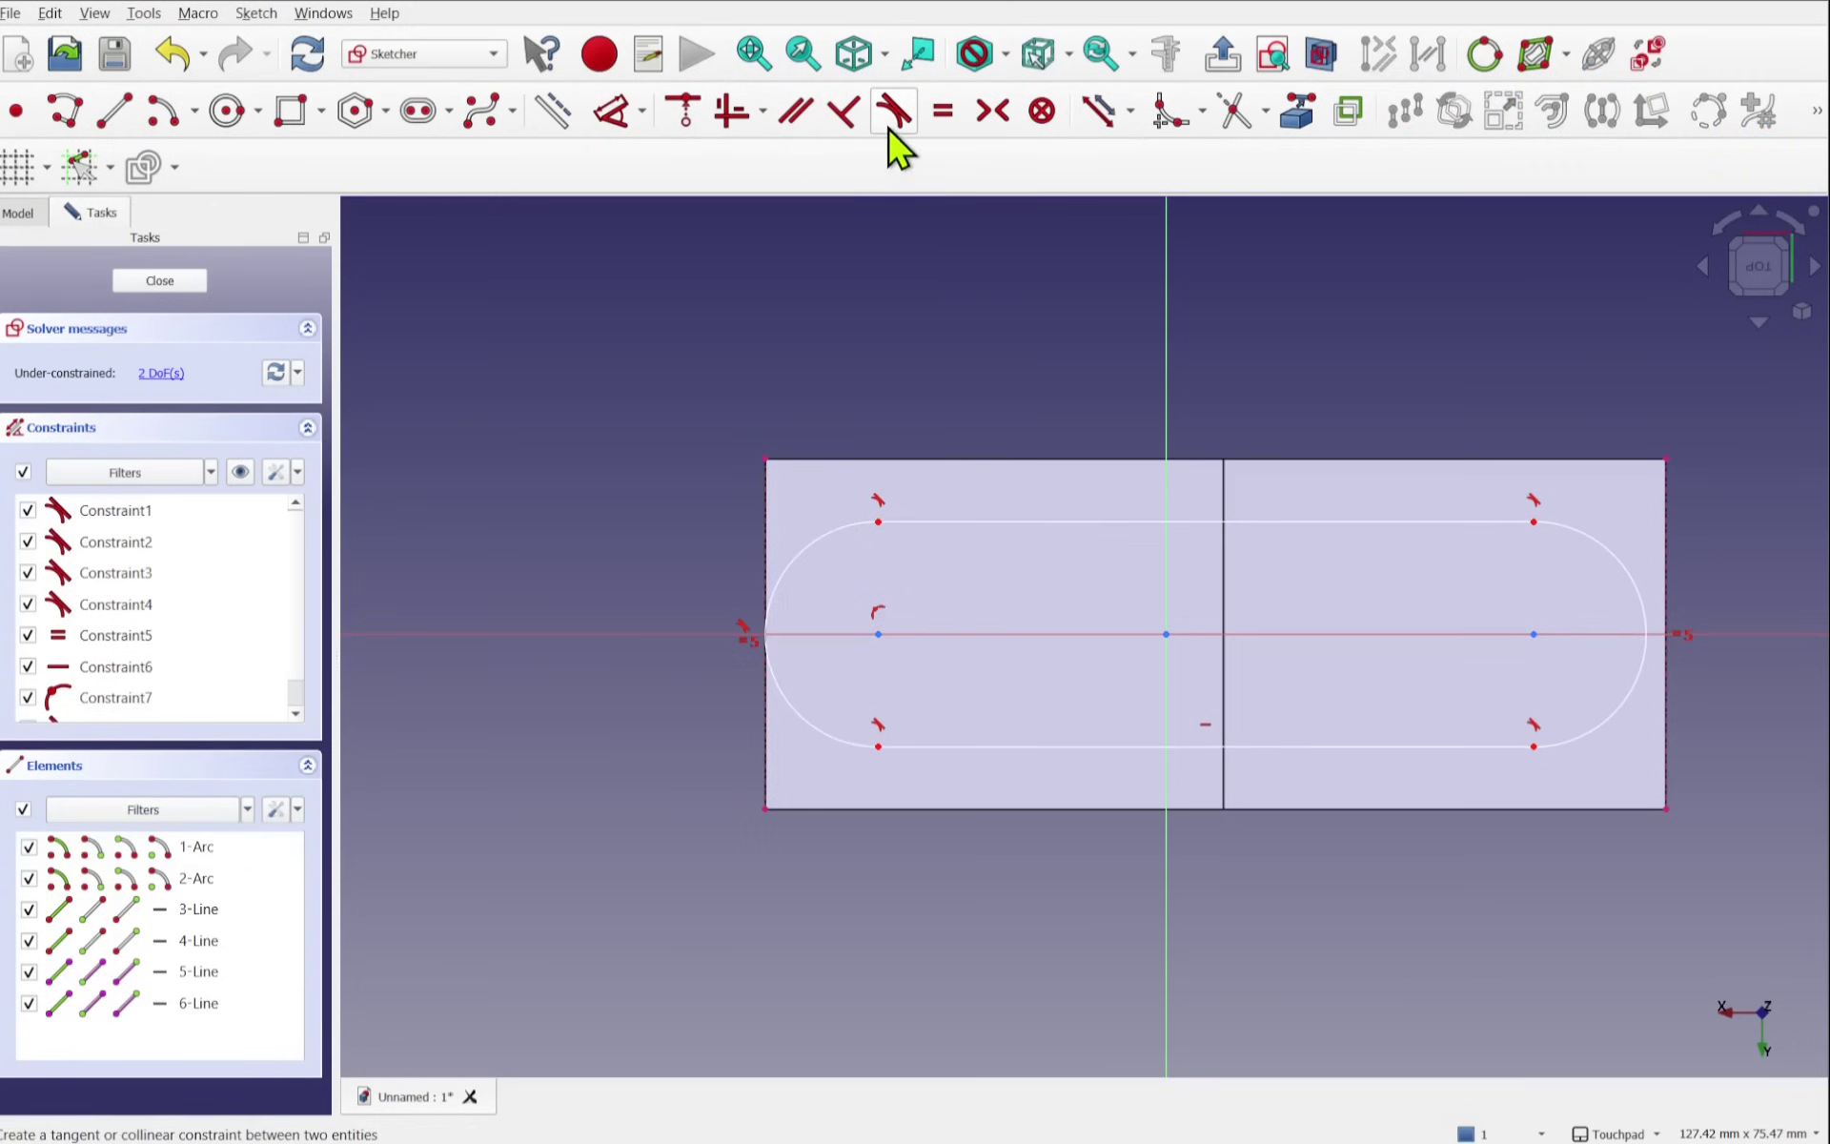
click(1640, 695)
click(1430, 522)
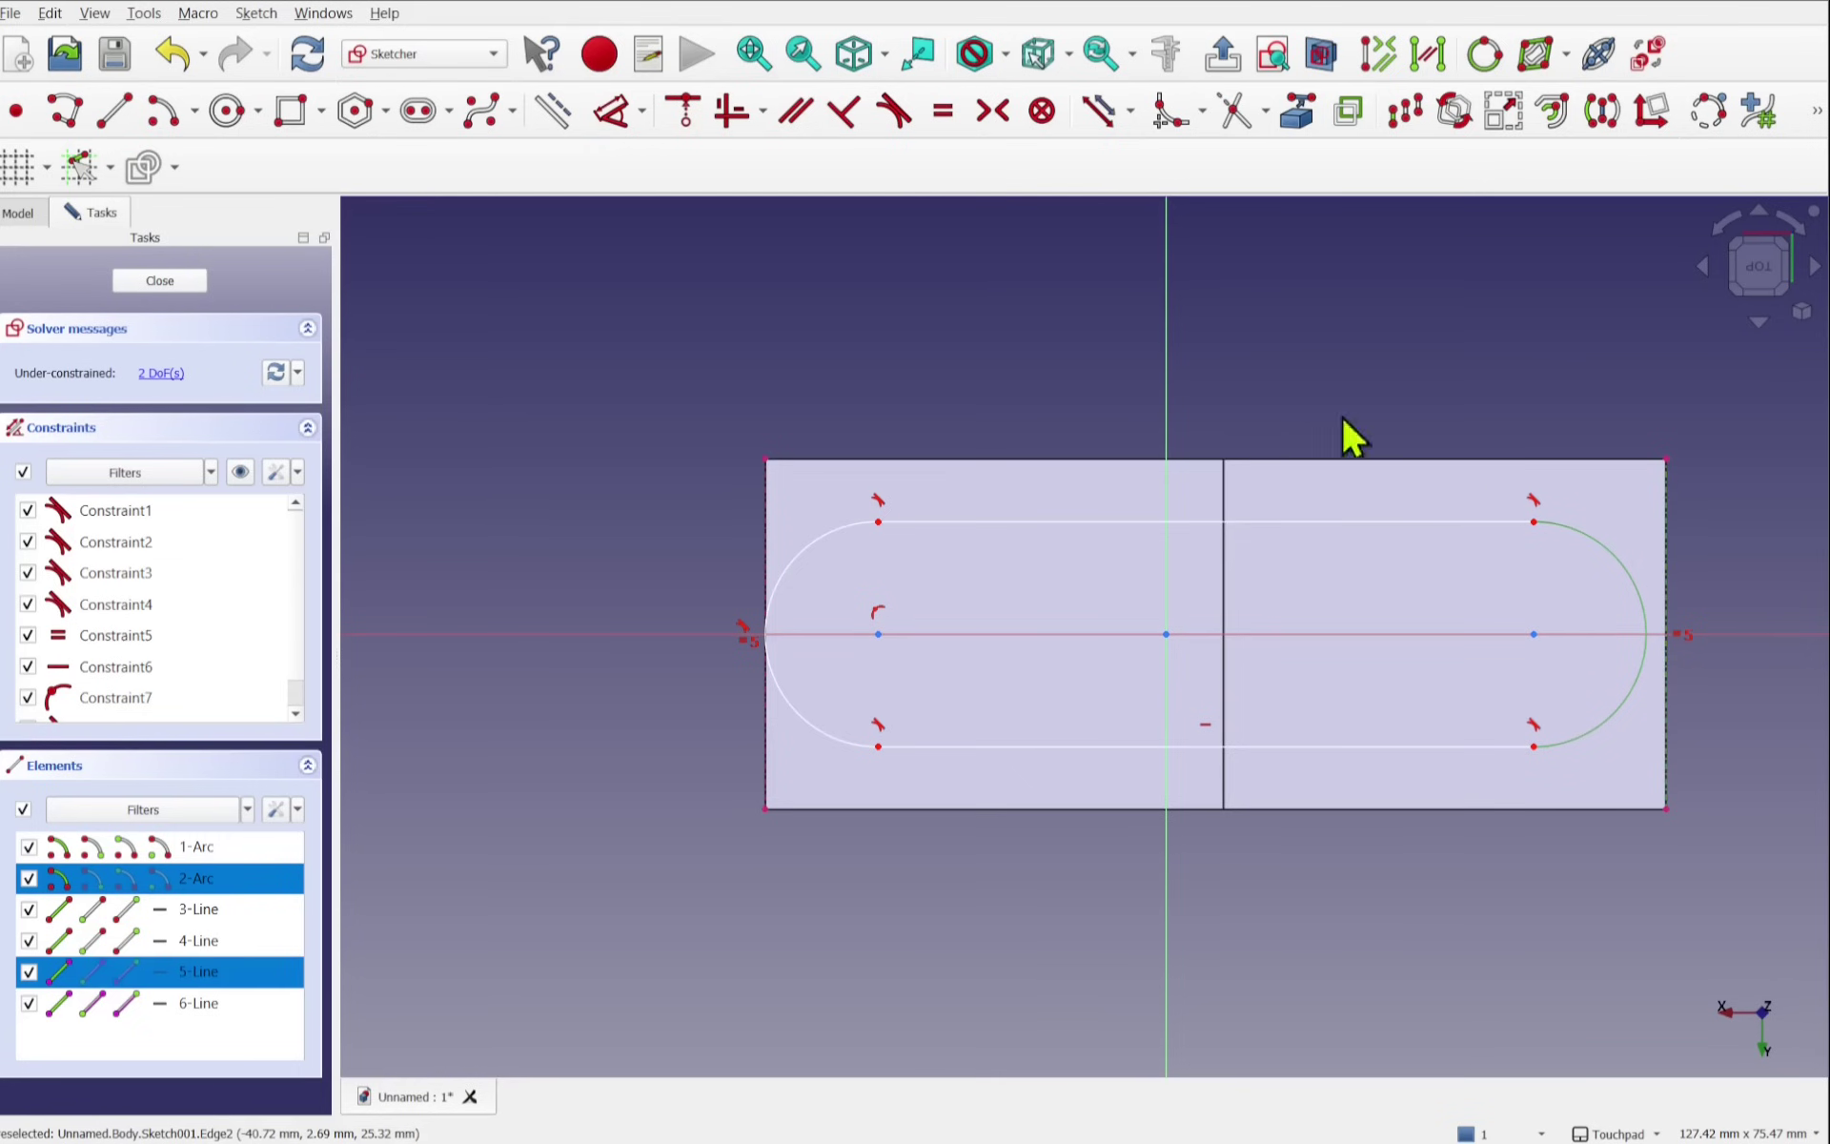
click(894, 122)
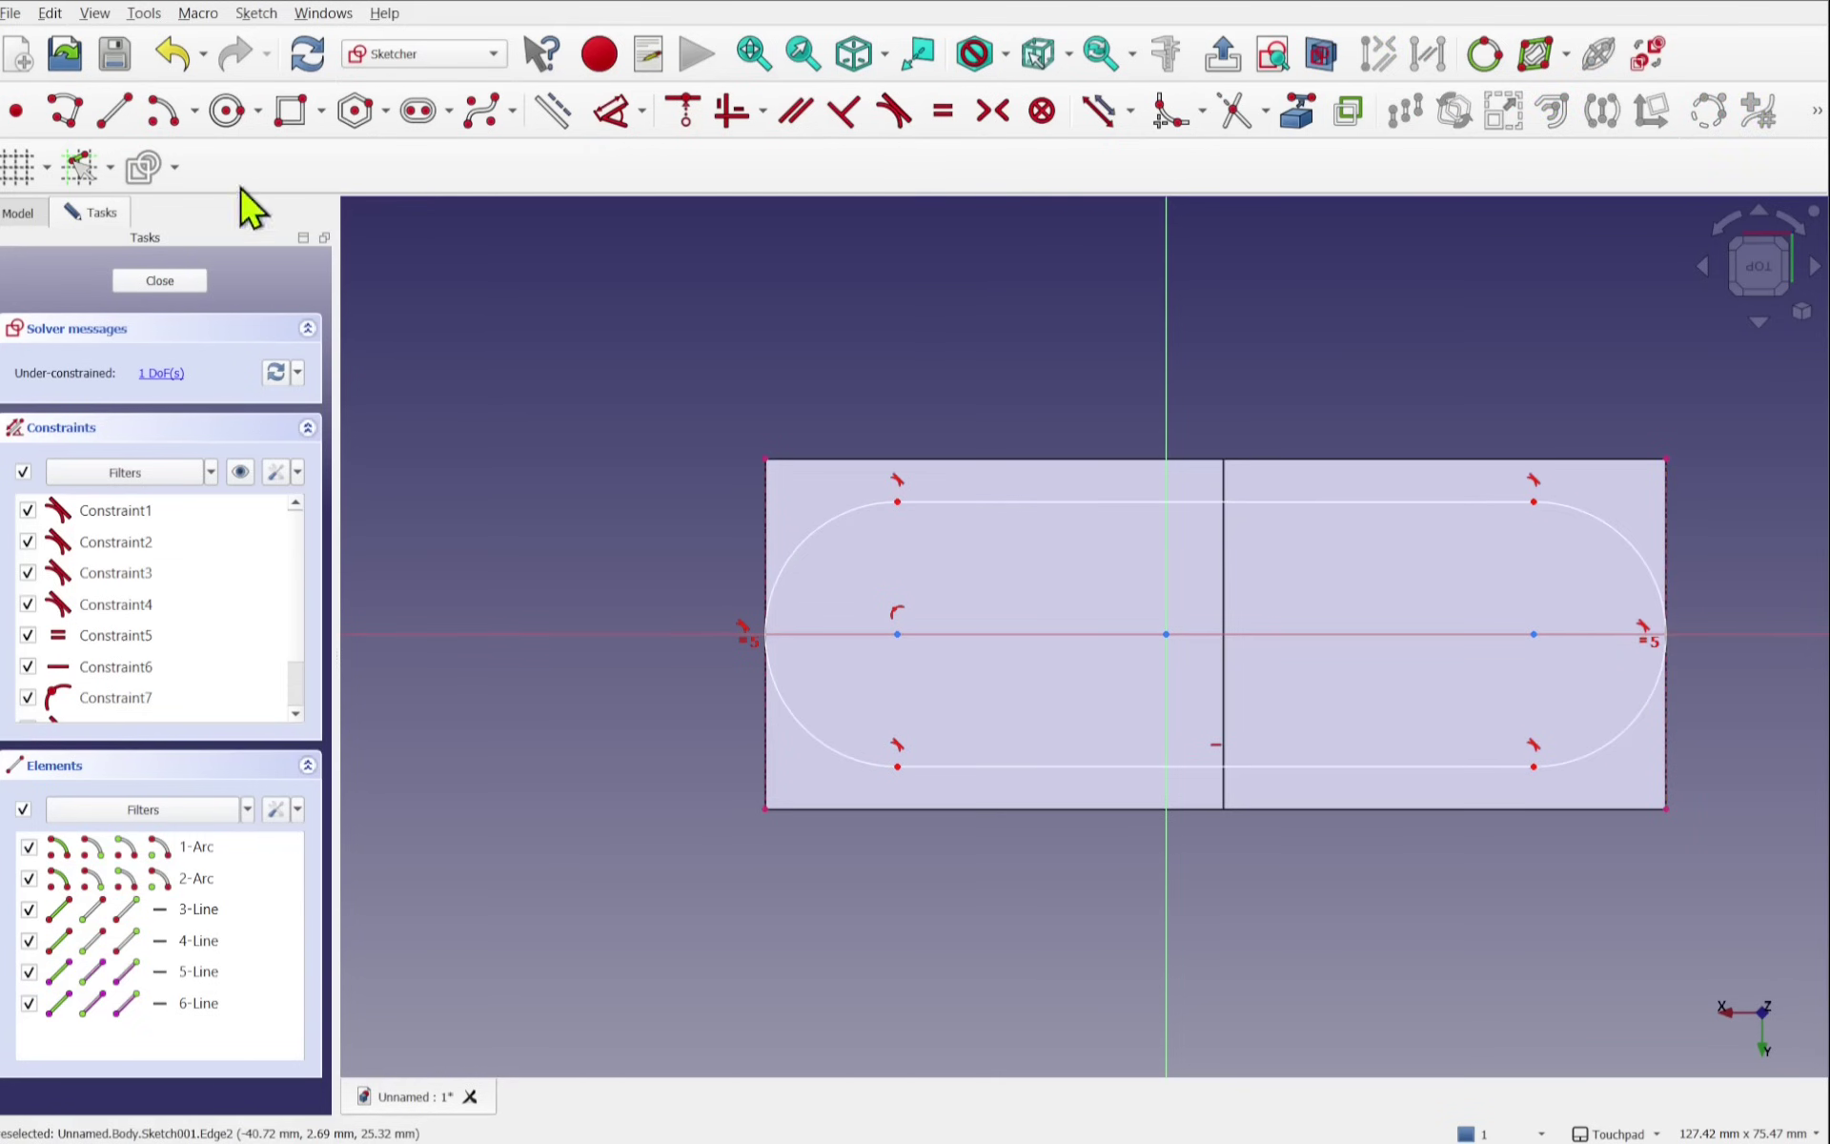
Step: Draw two equal circles at the slot's arc centres and close the sketch
click(230, 113)
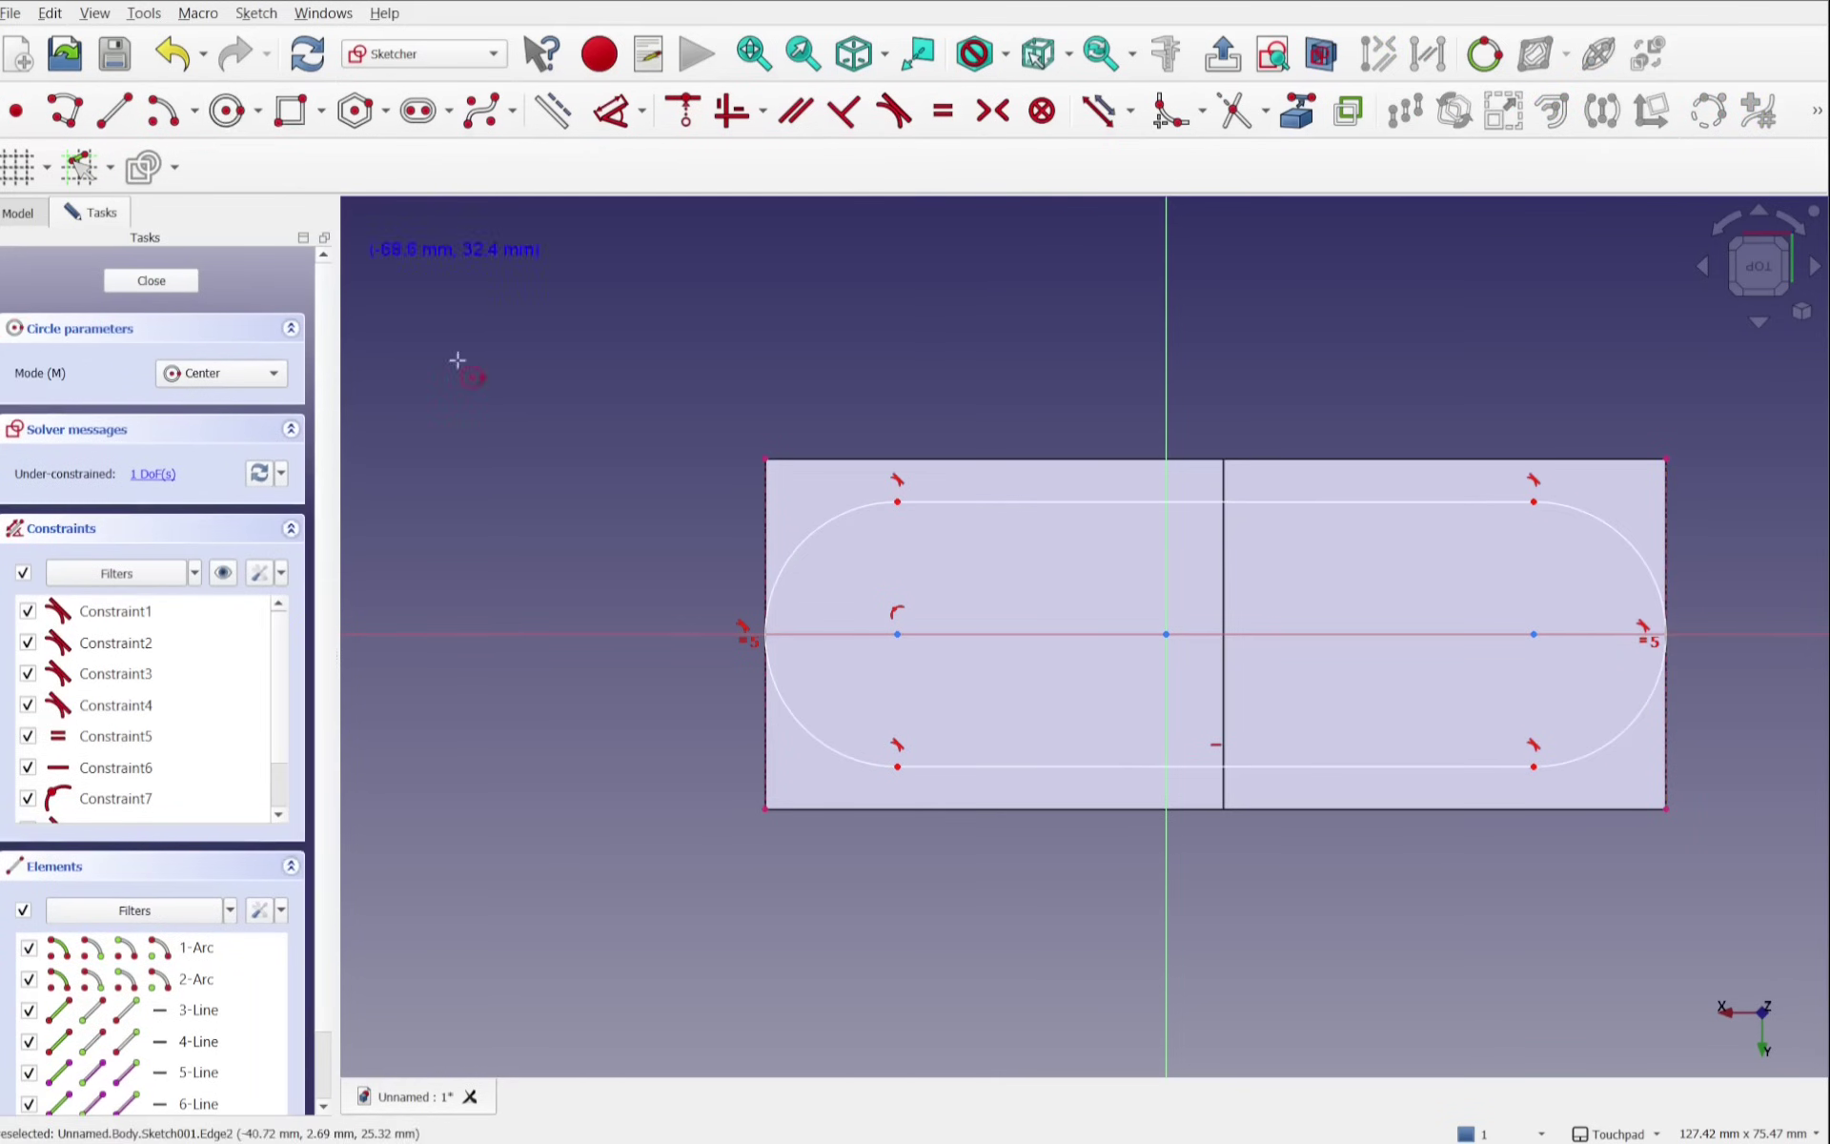
click(897, 635)
click(967, 683)
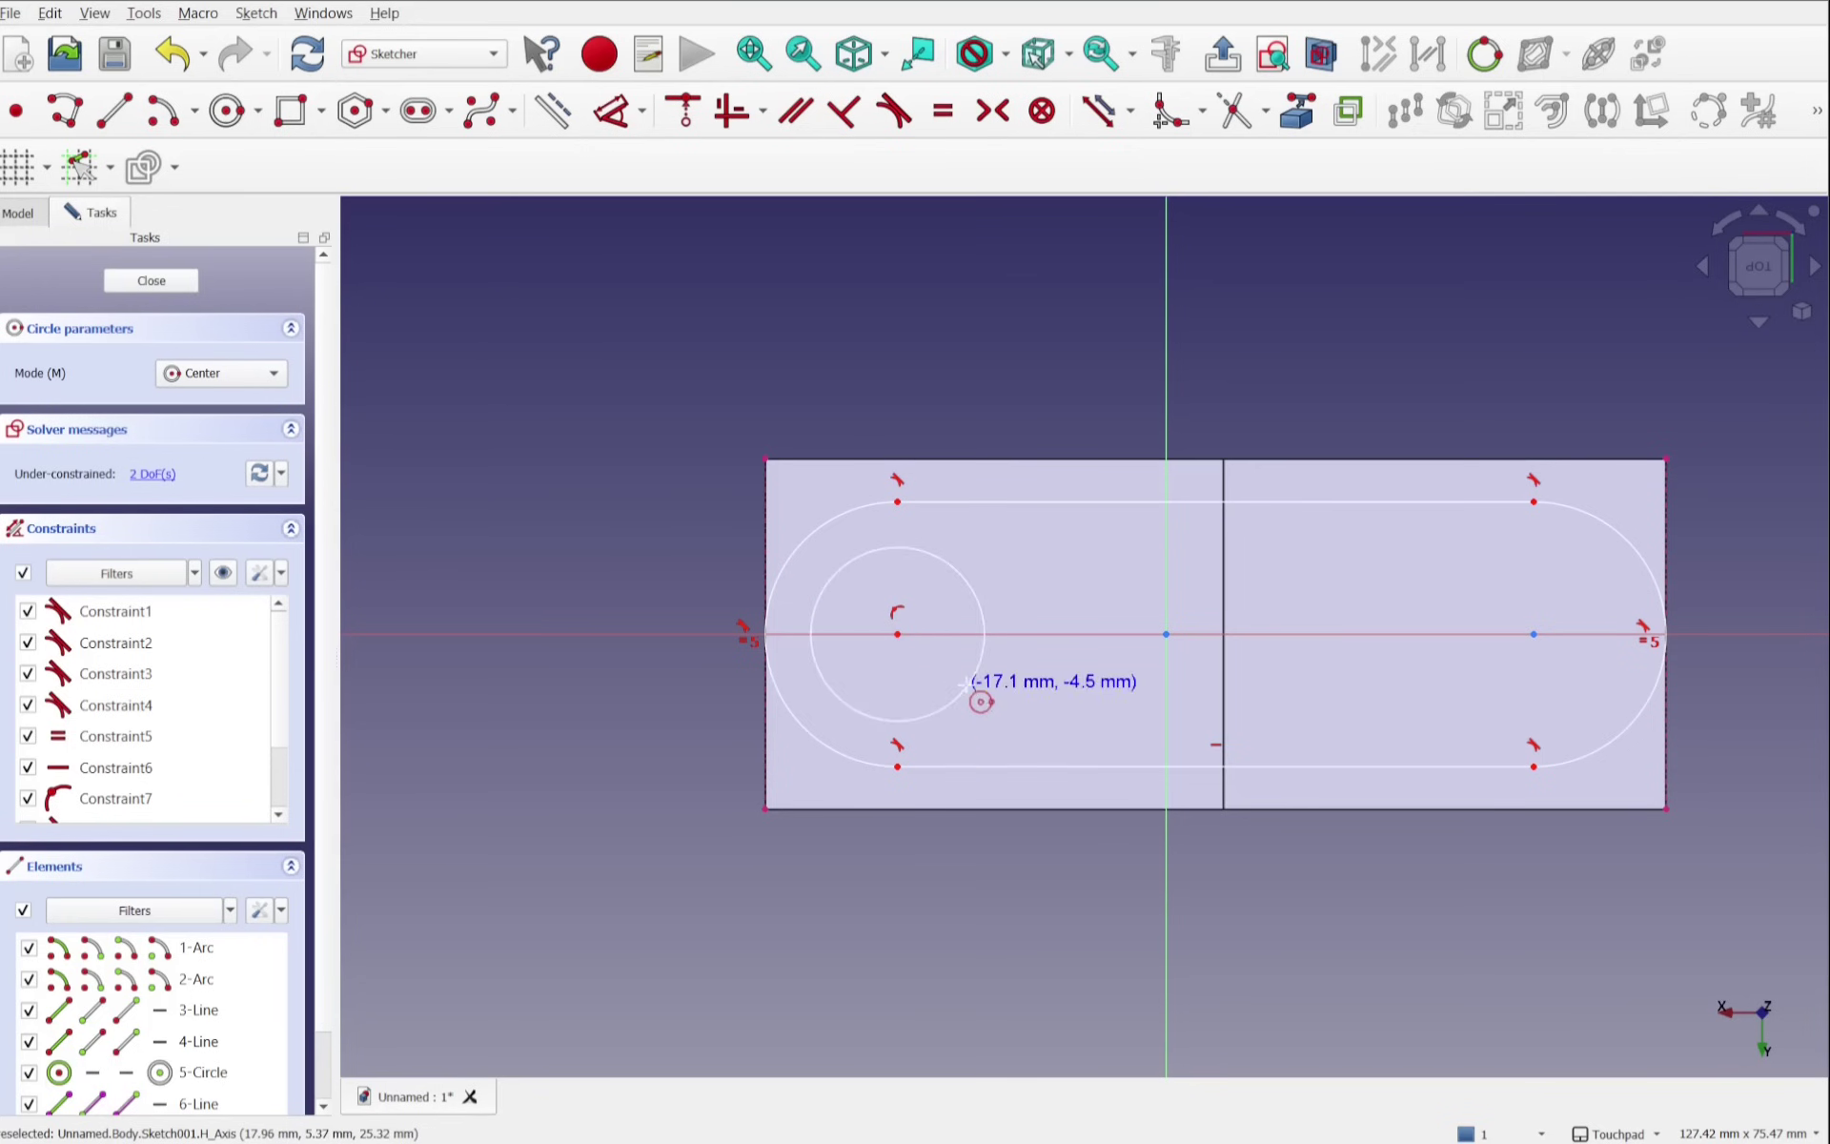
click(1534, 634)
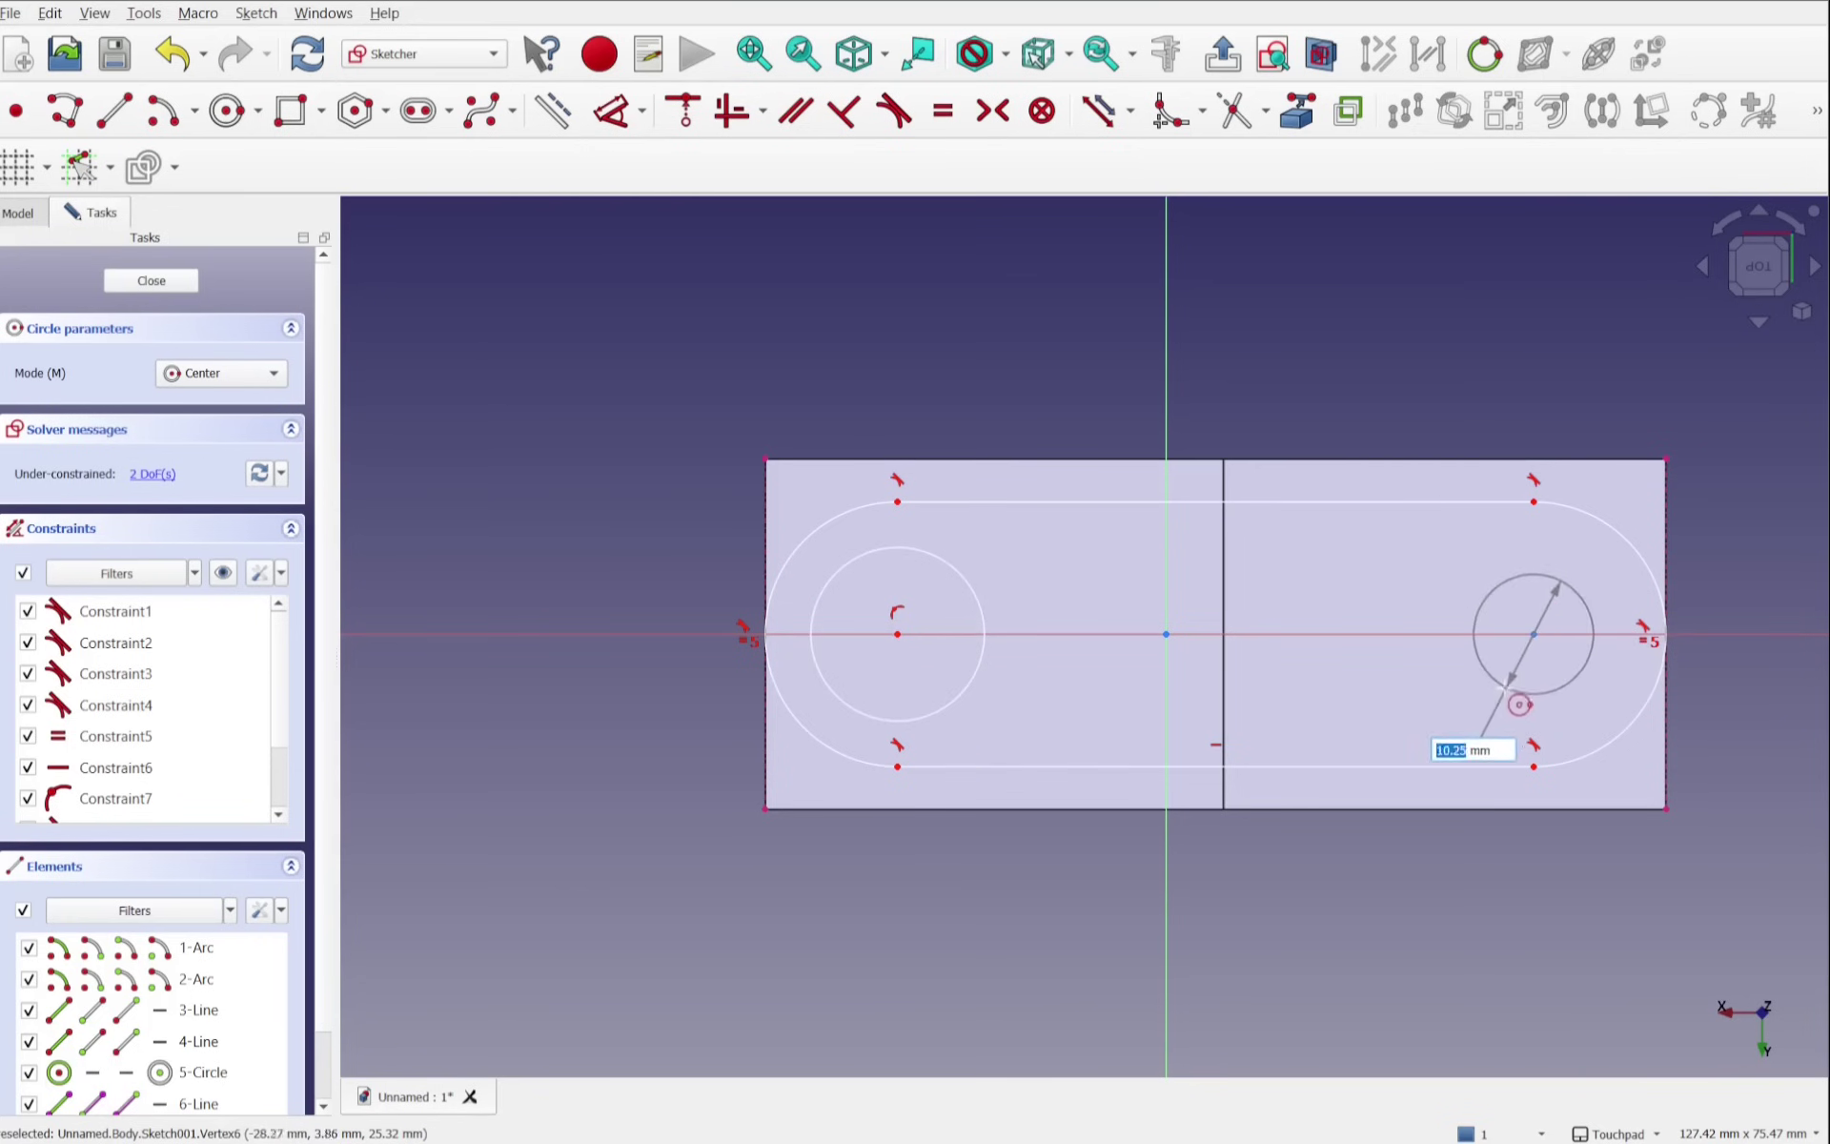
click(1485, 705)
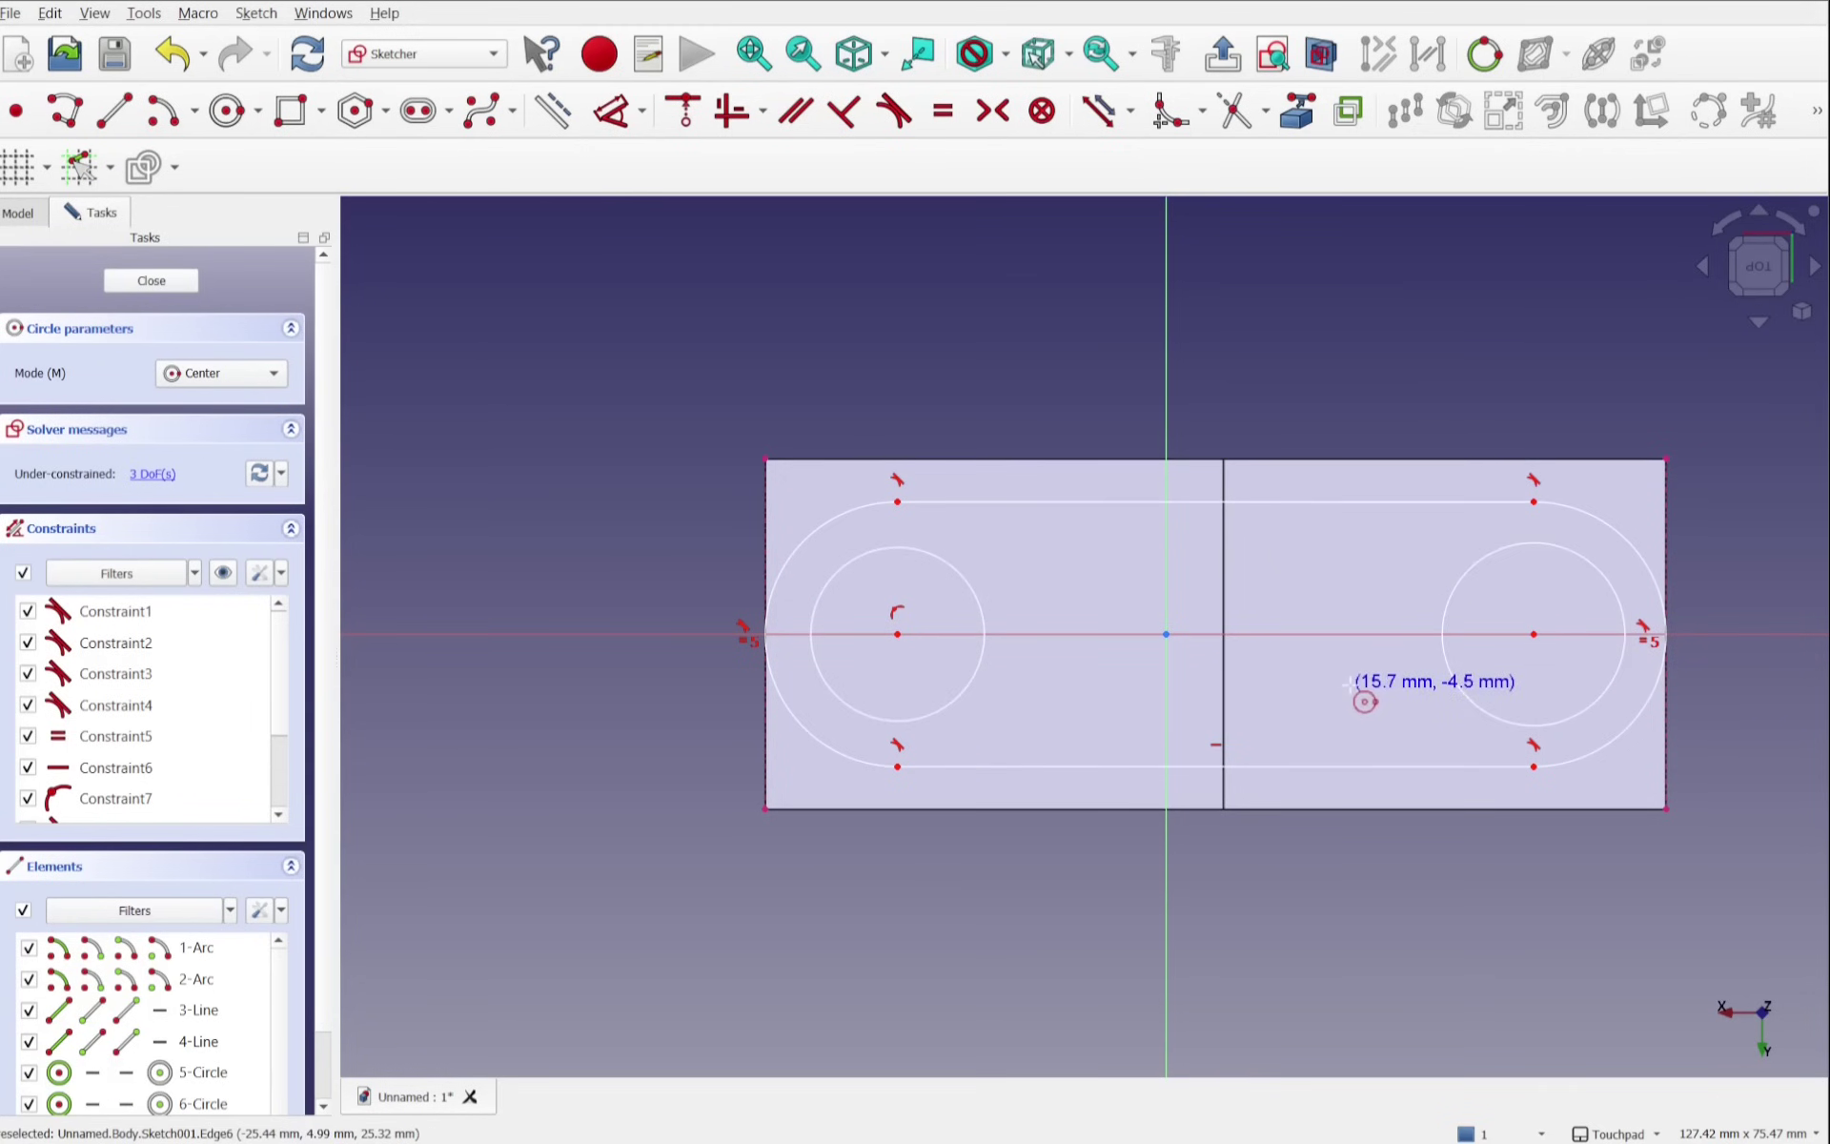
right_click(1358, 700)
click(962, 694)
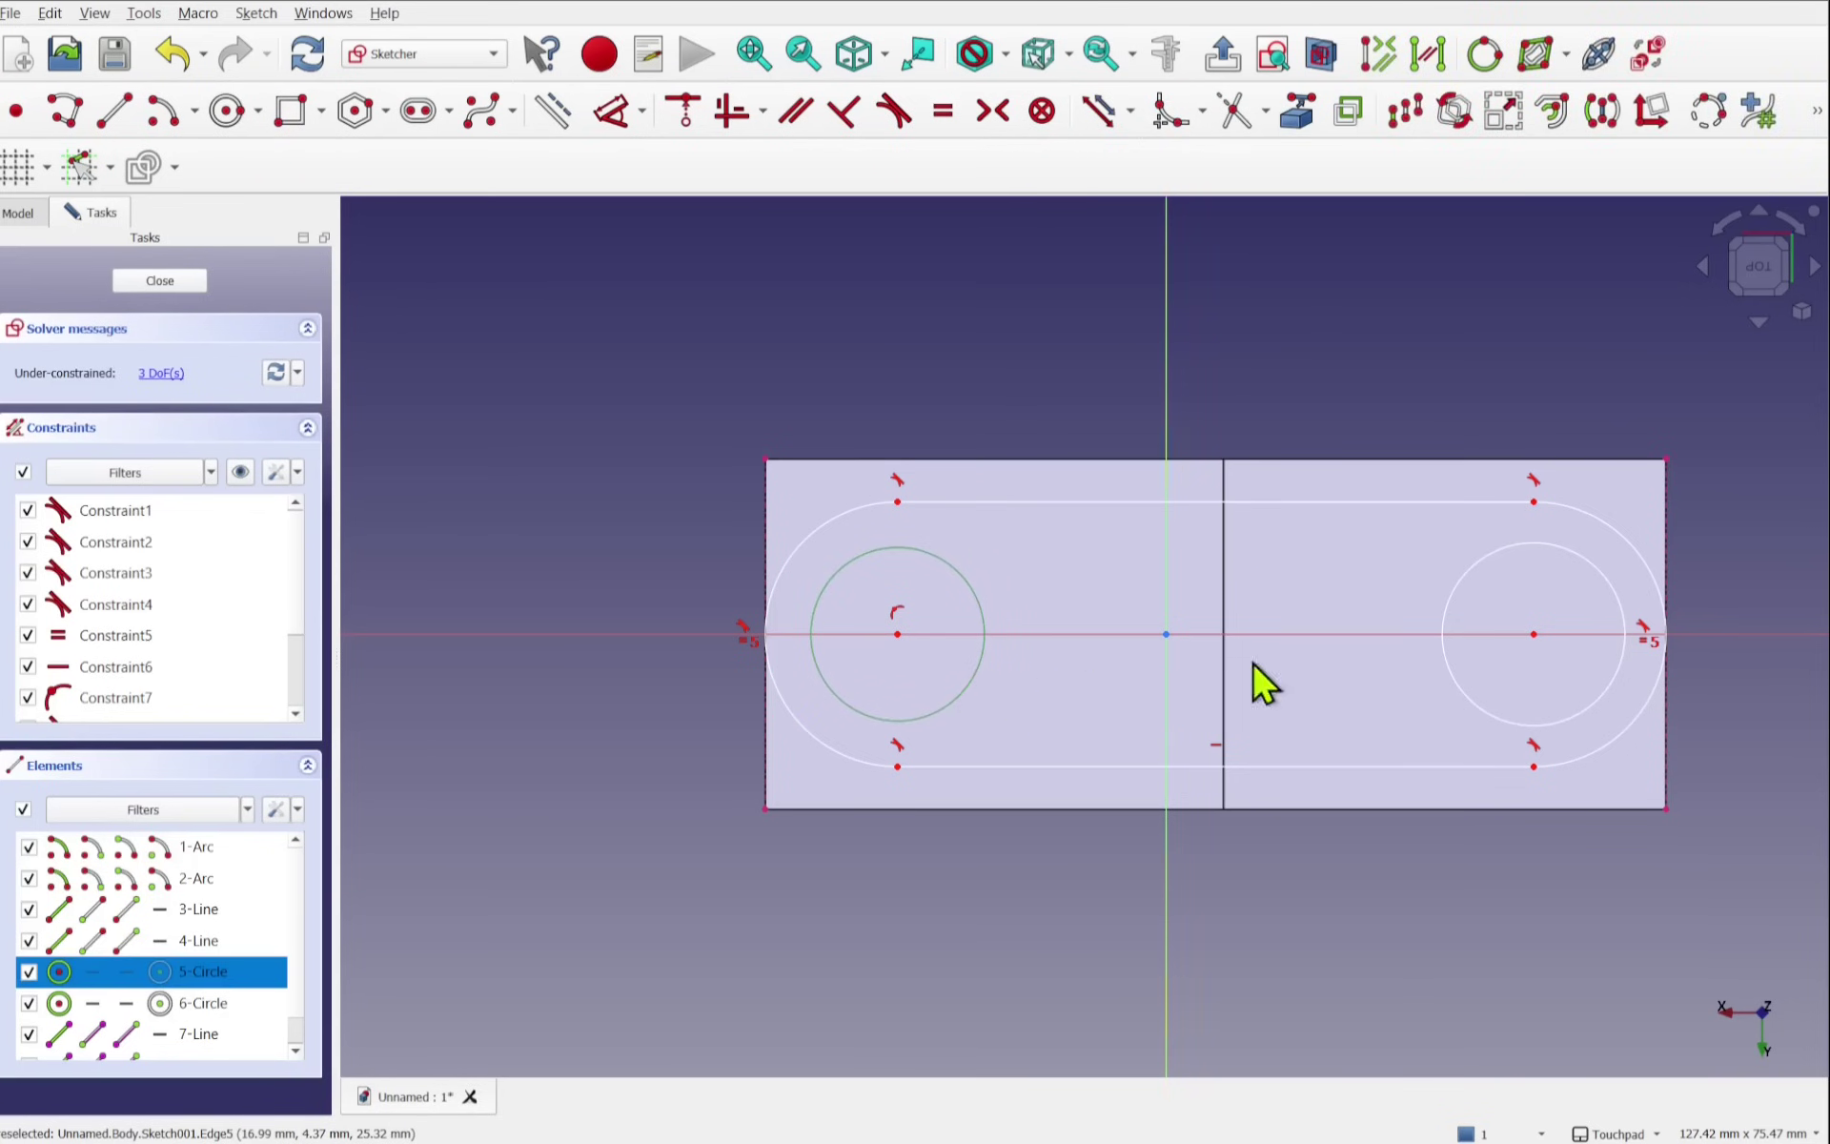
click(1455, 679)
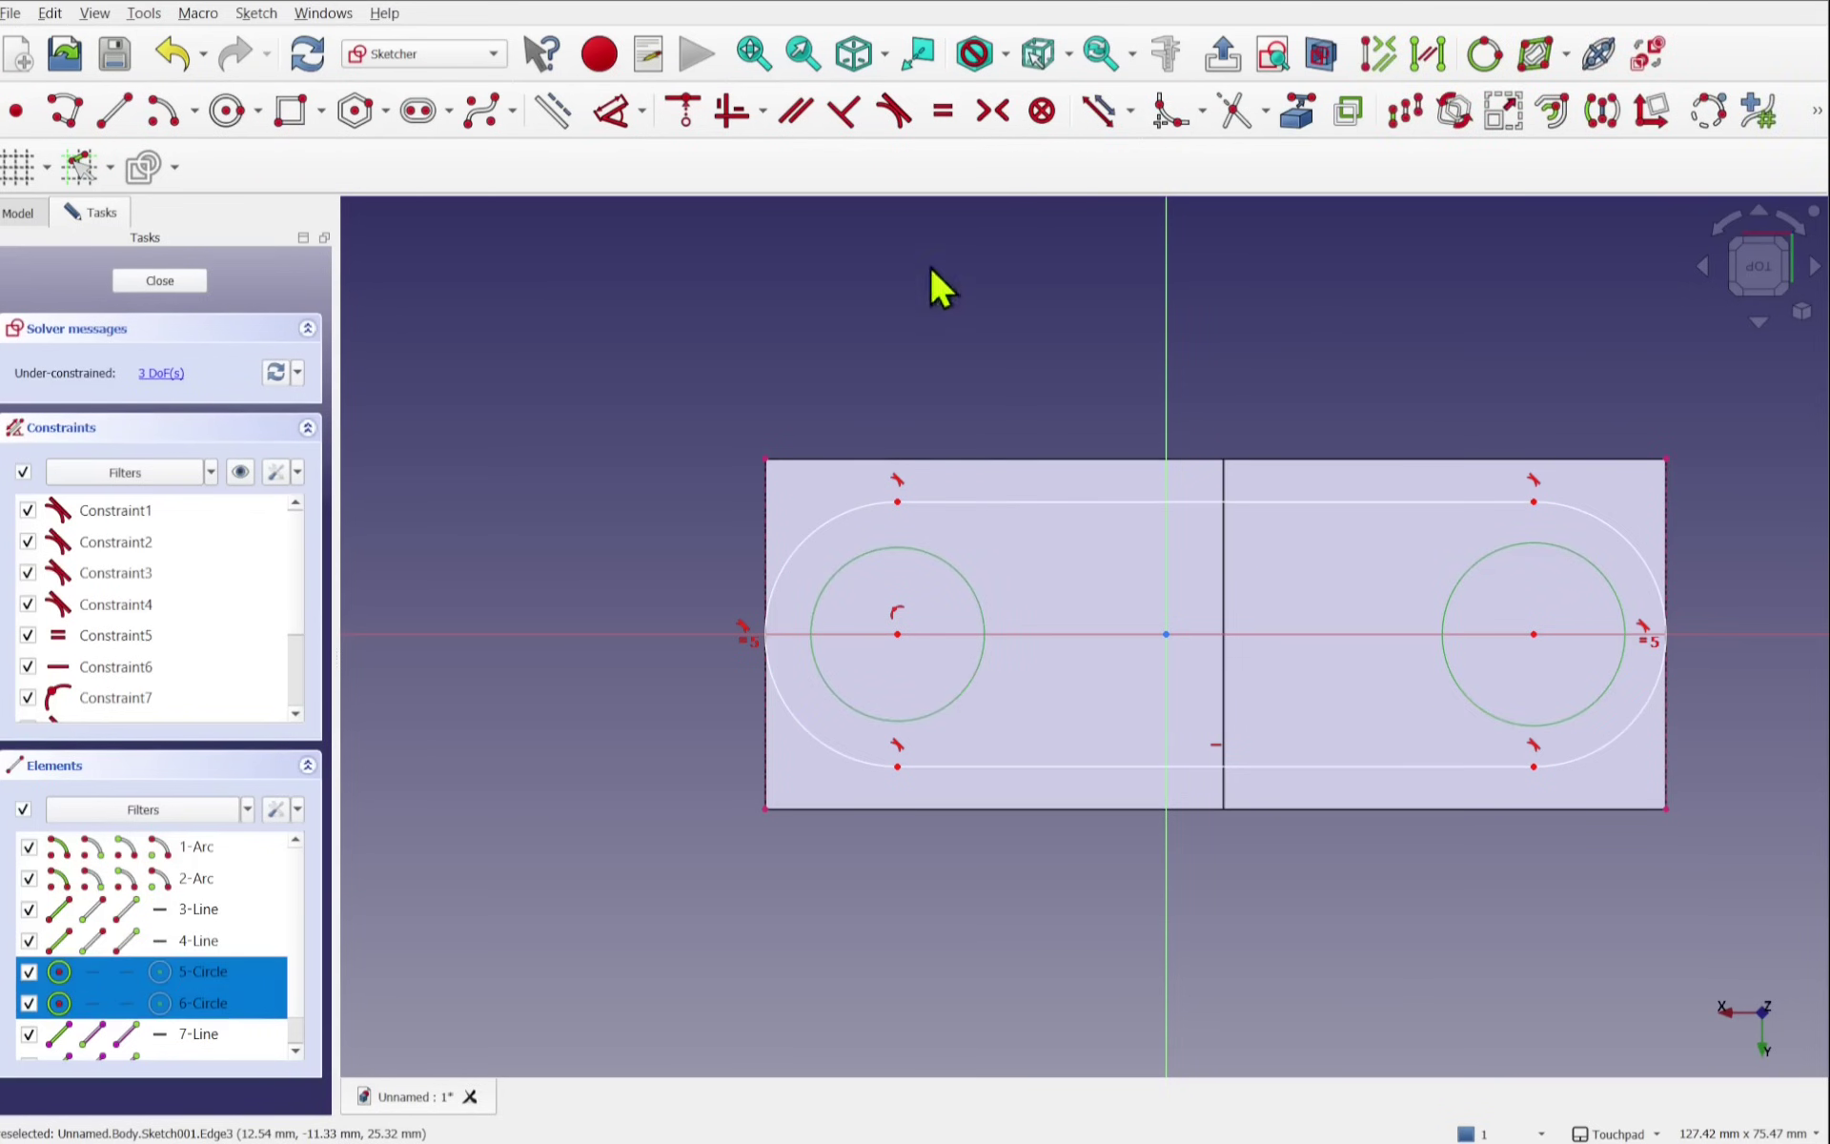
click(943, 113)
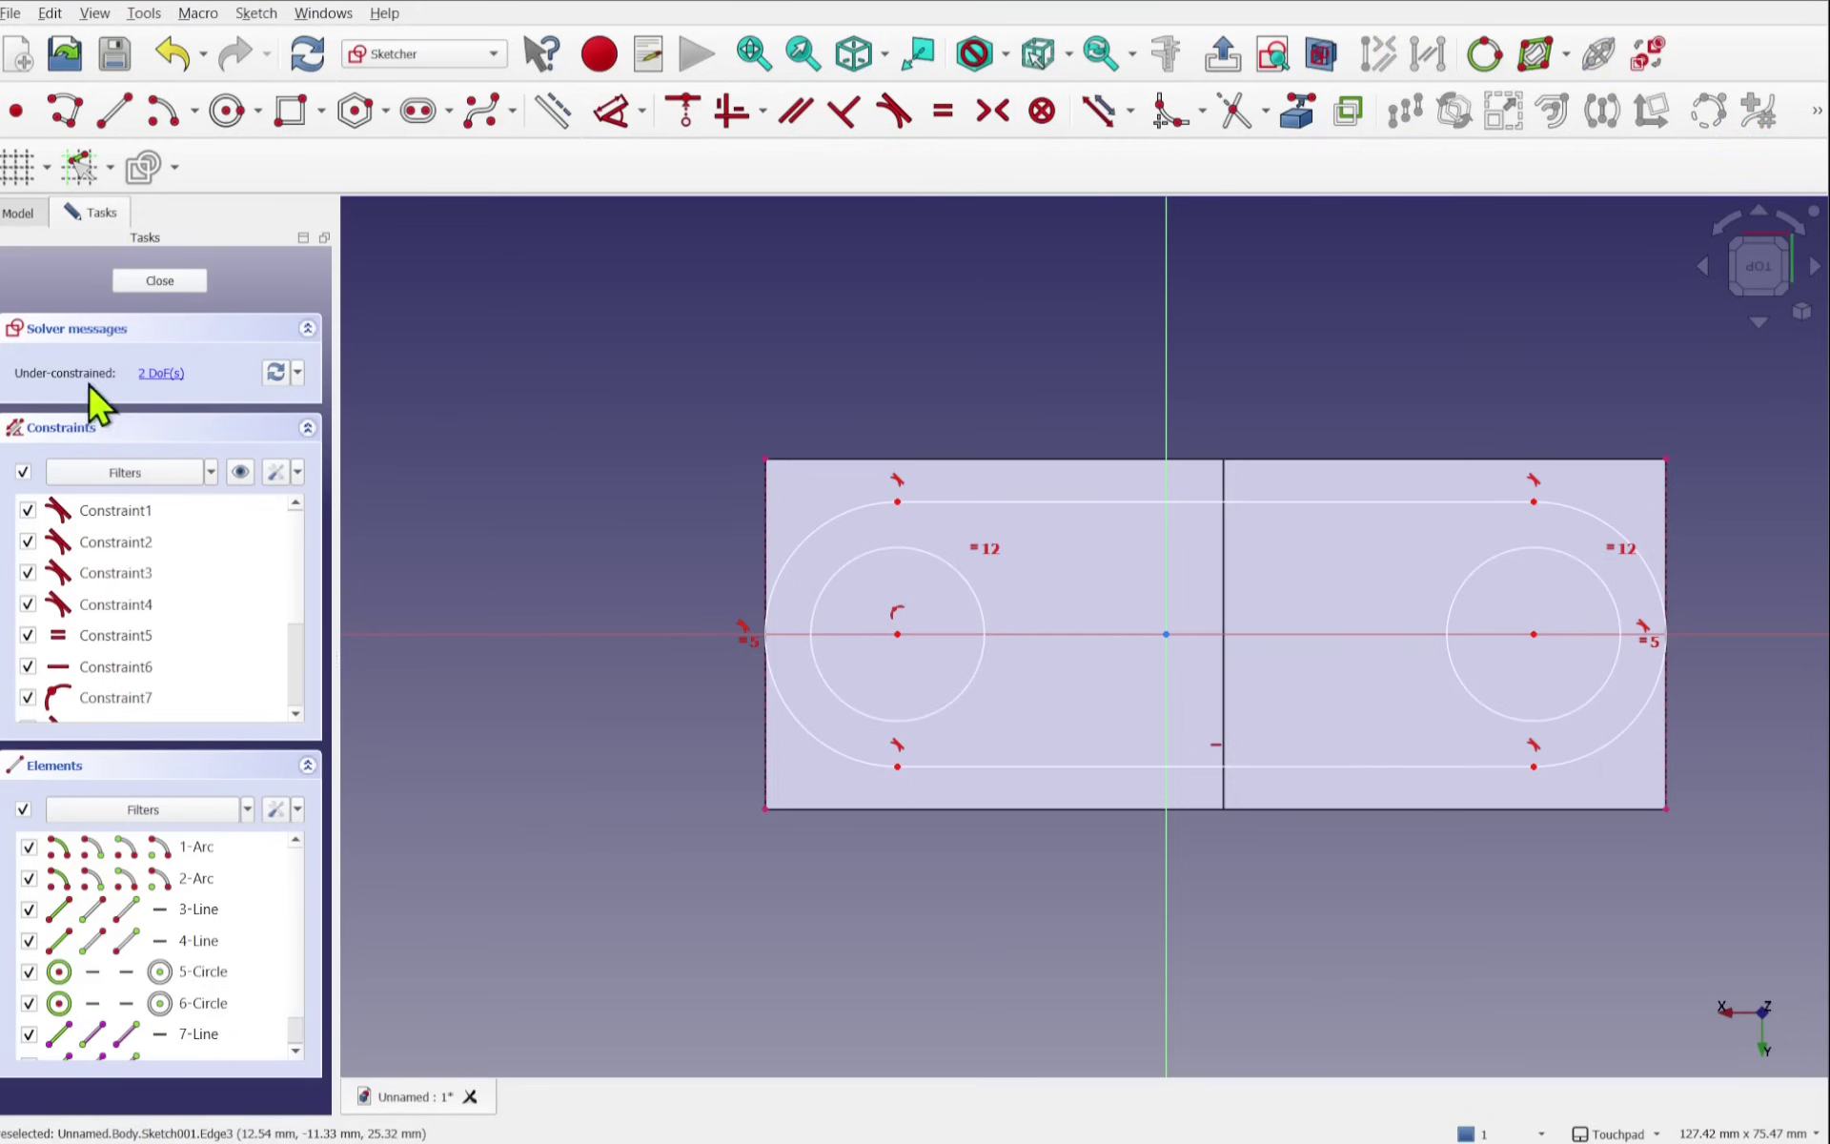
click(126, 286)
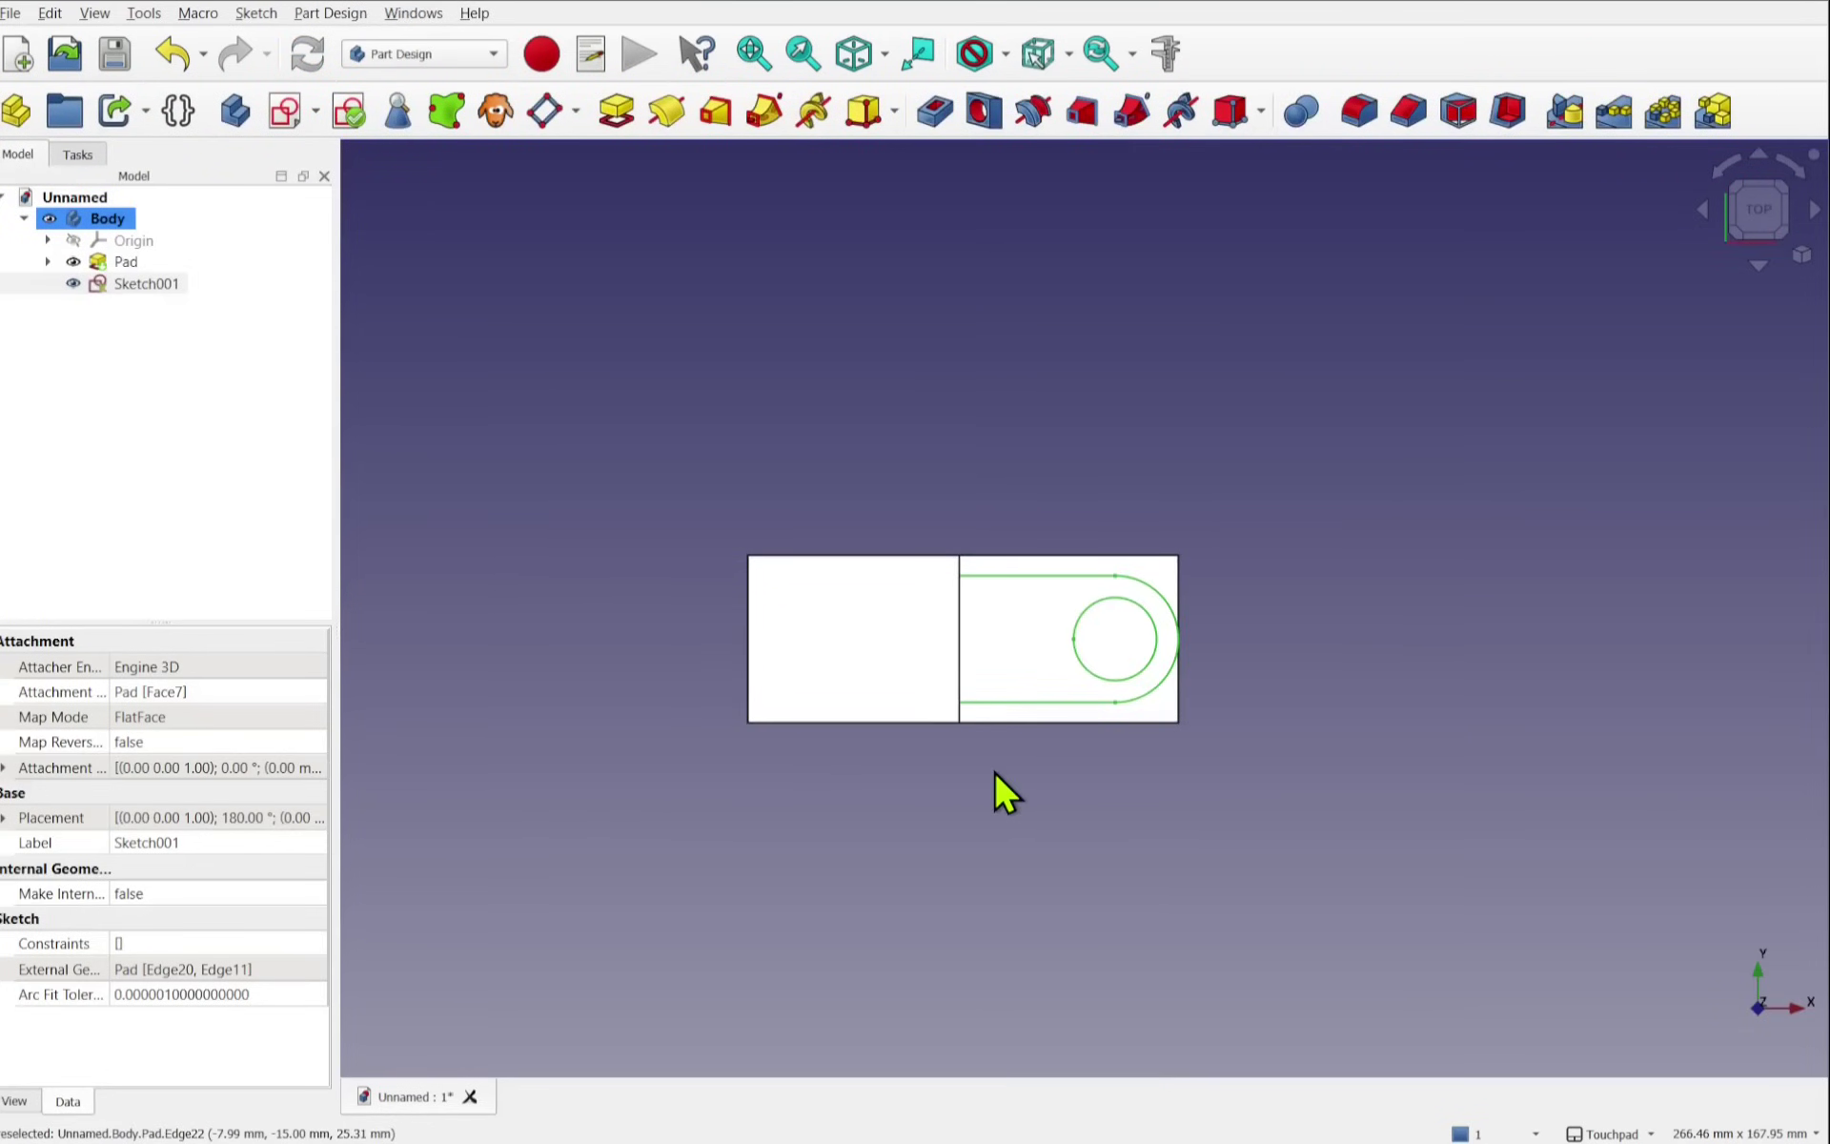
Step: Orbit to an isometric view, then preview a Pocket from the sketch and cancel it
drag(1029, 753, 1047, 535)
drag(1148, 747, 1089, 972)
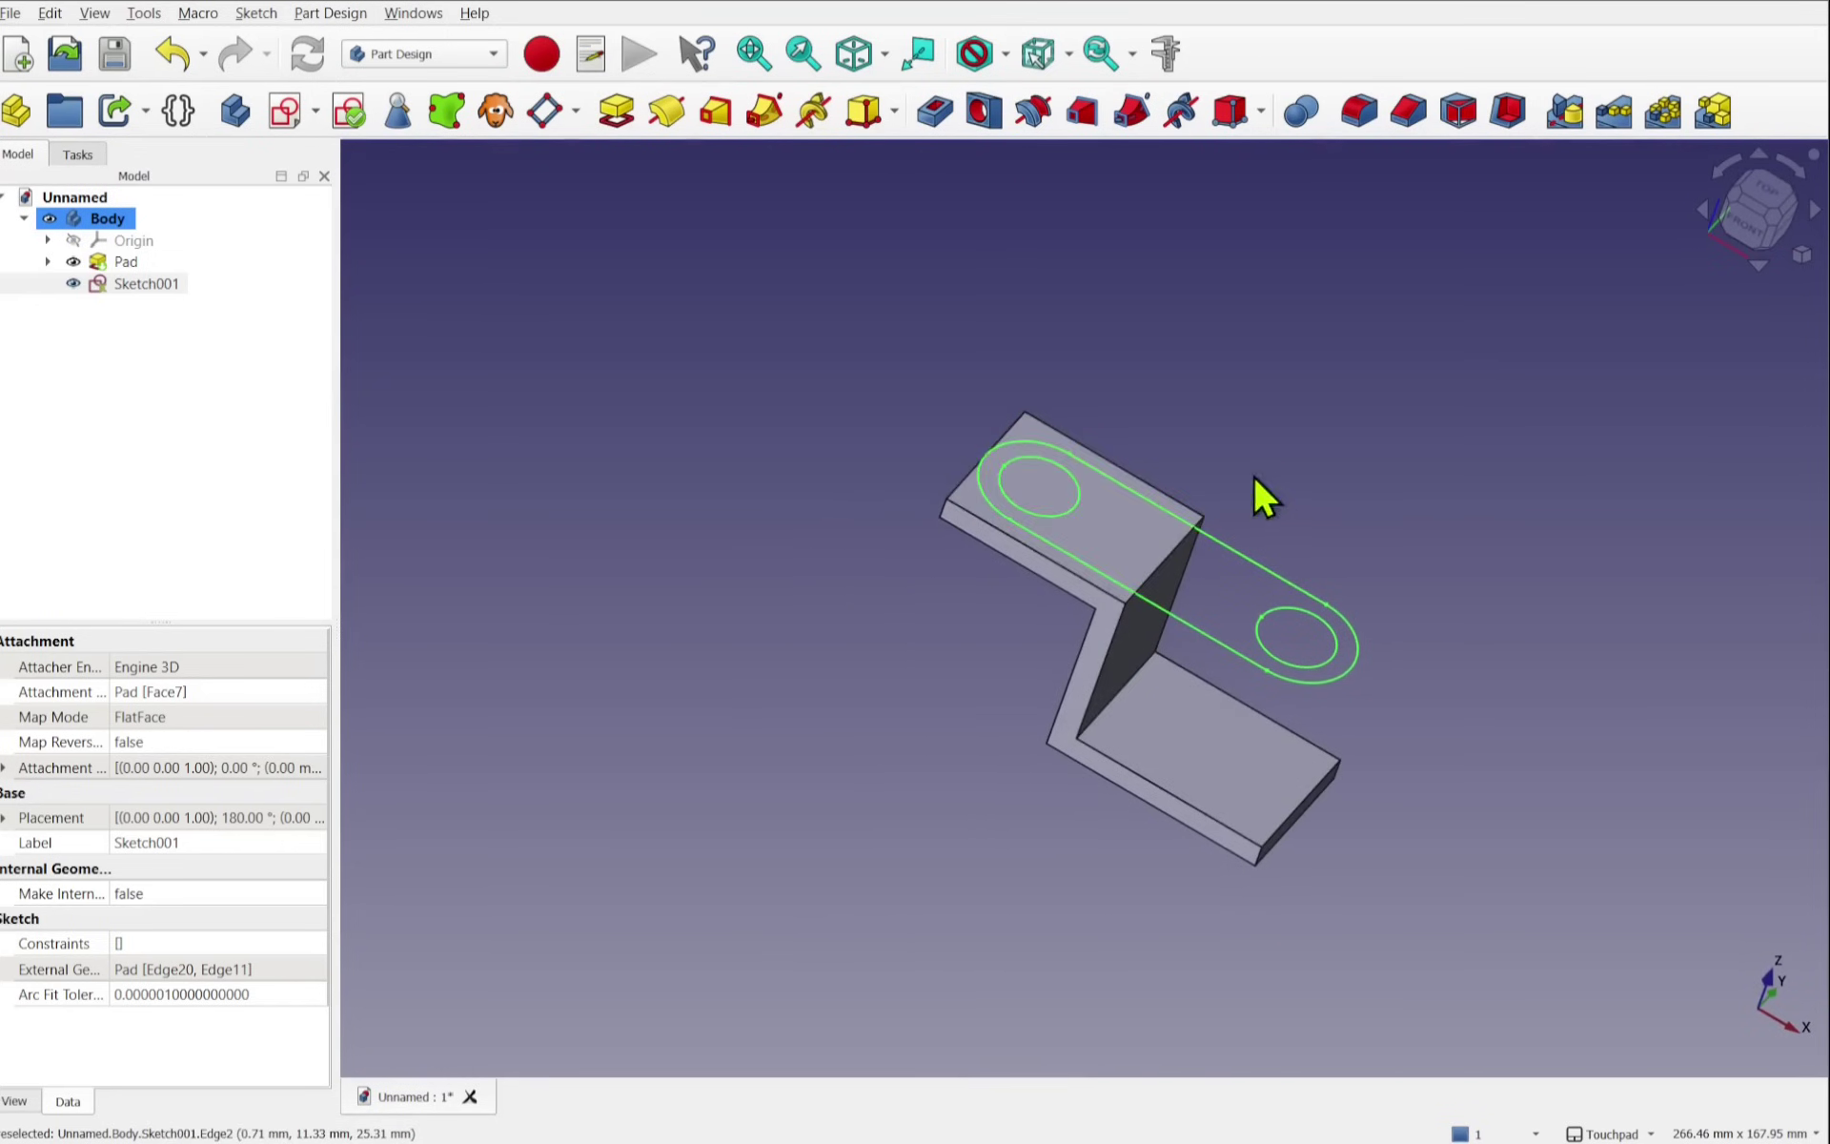
drag(1254, 495, 1201, 467)
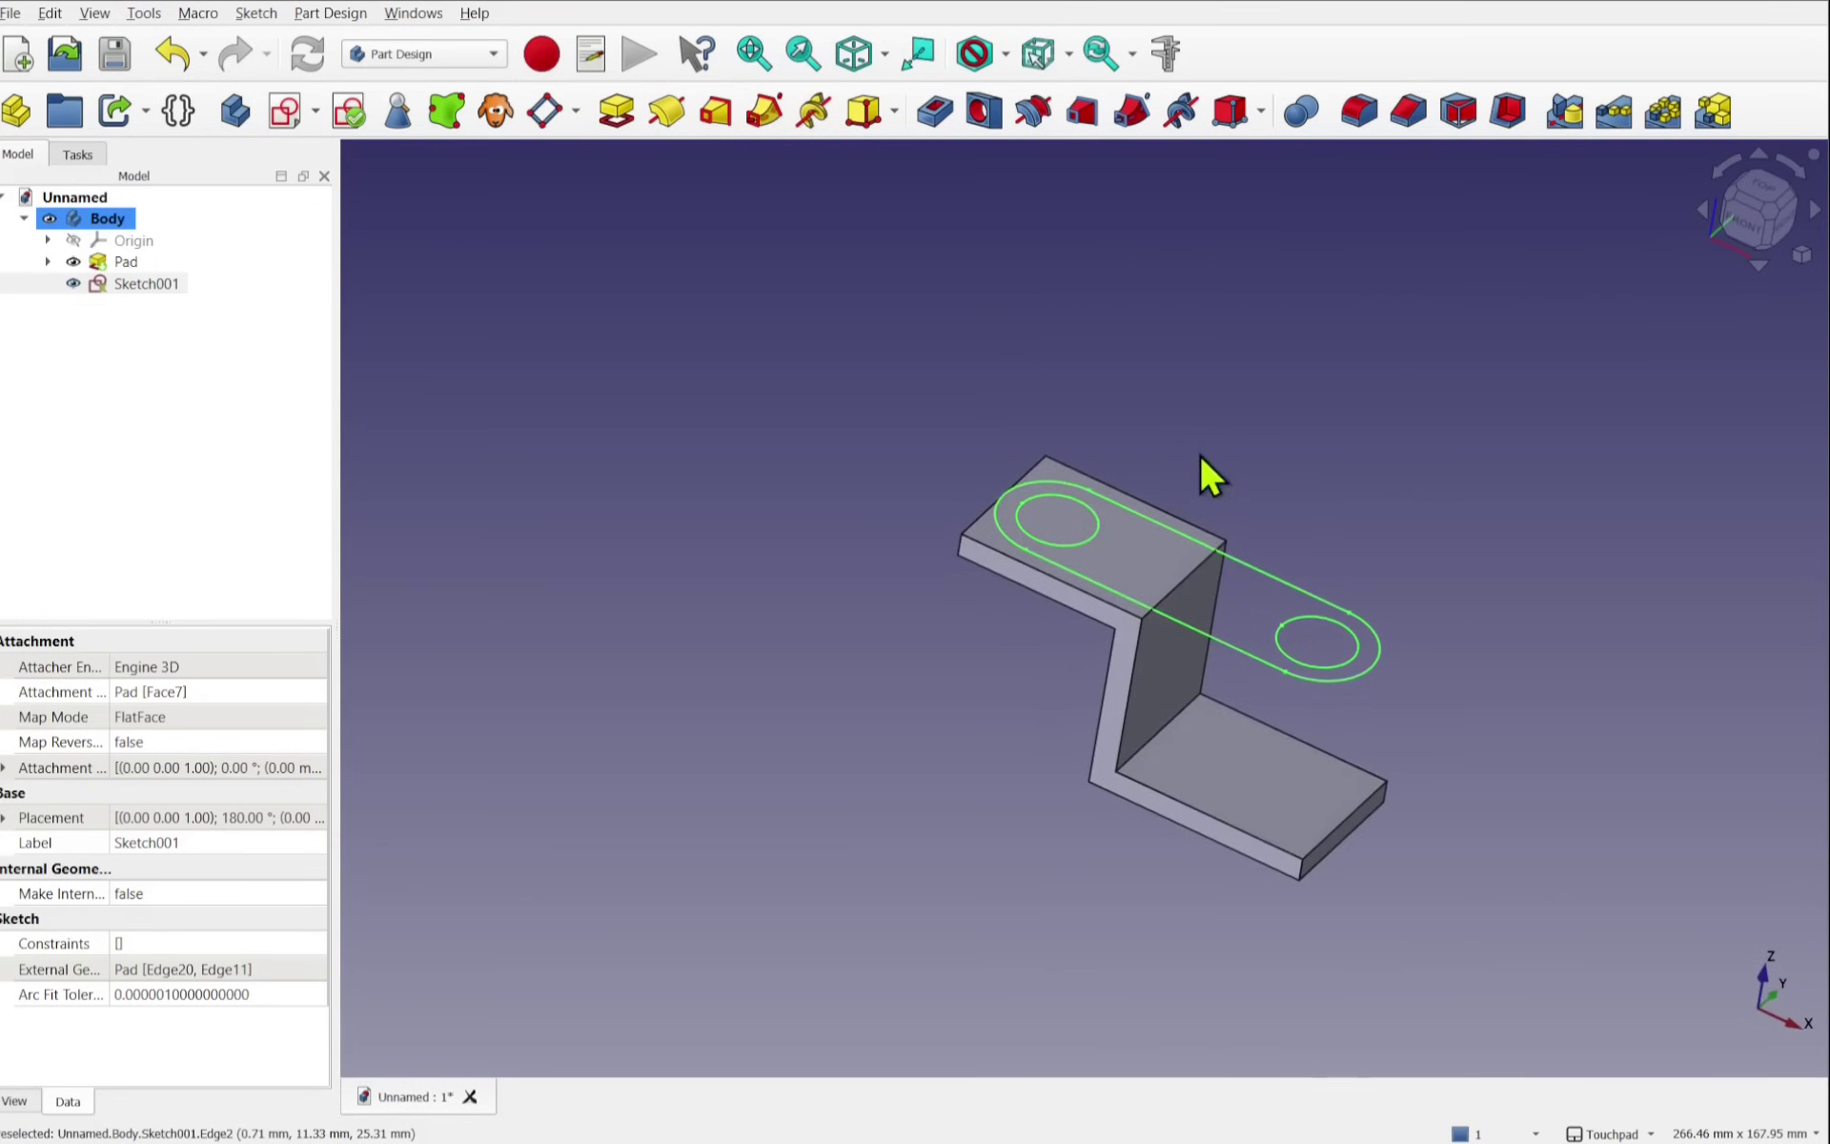
click(921, 115)
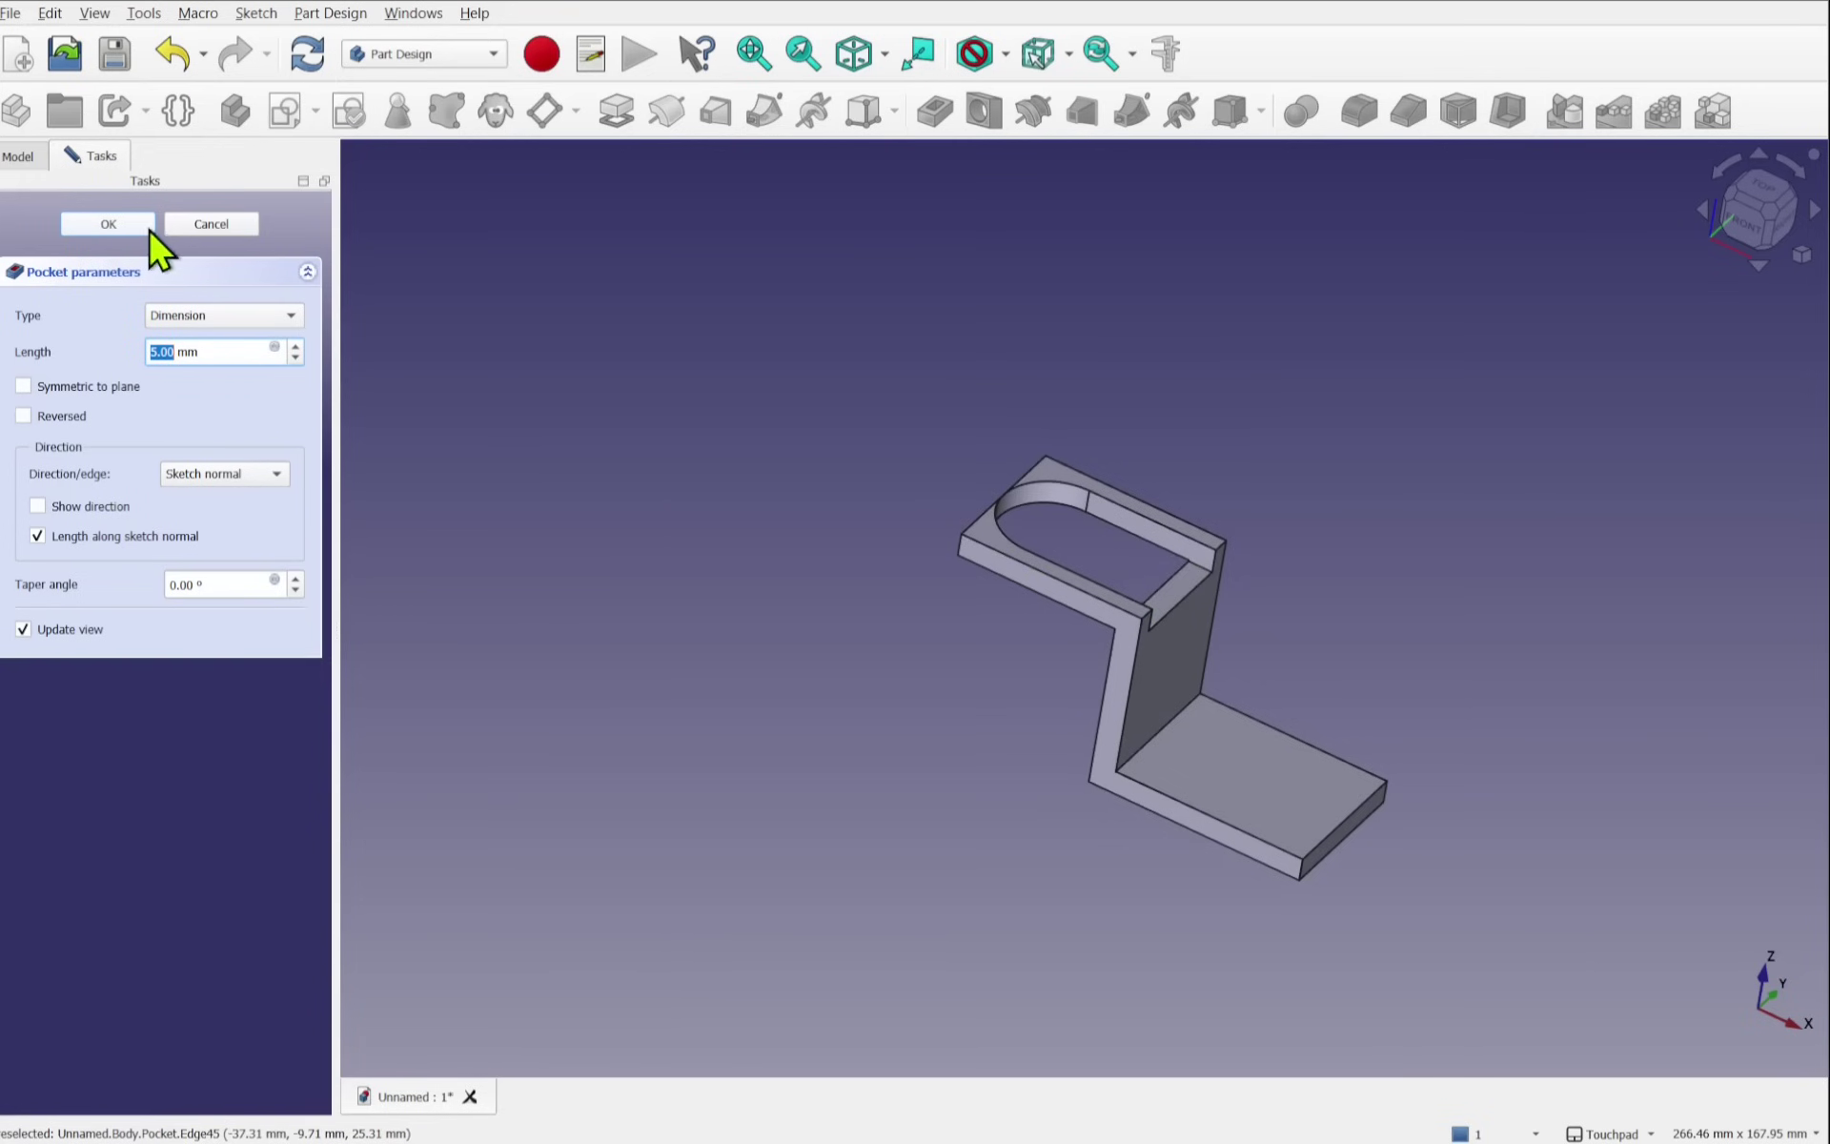
click(229, 229)
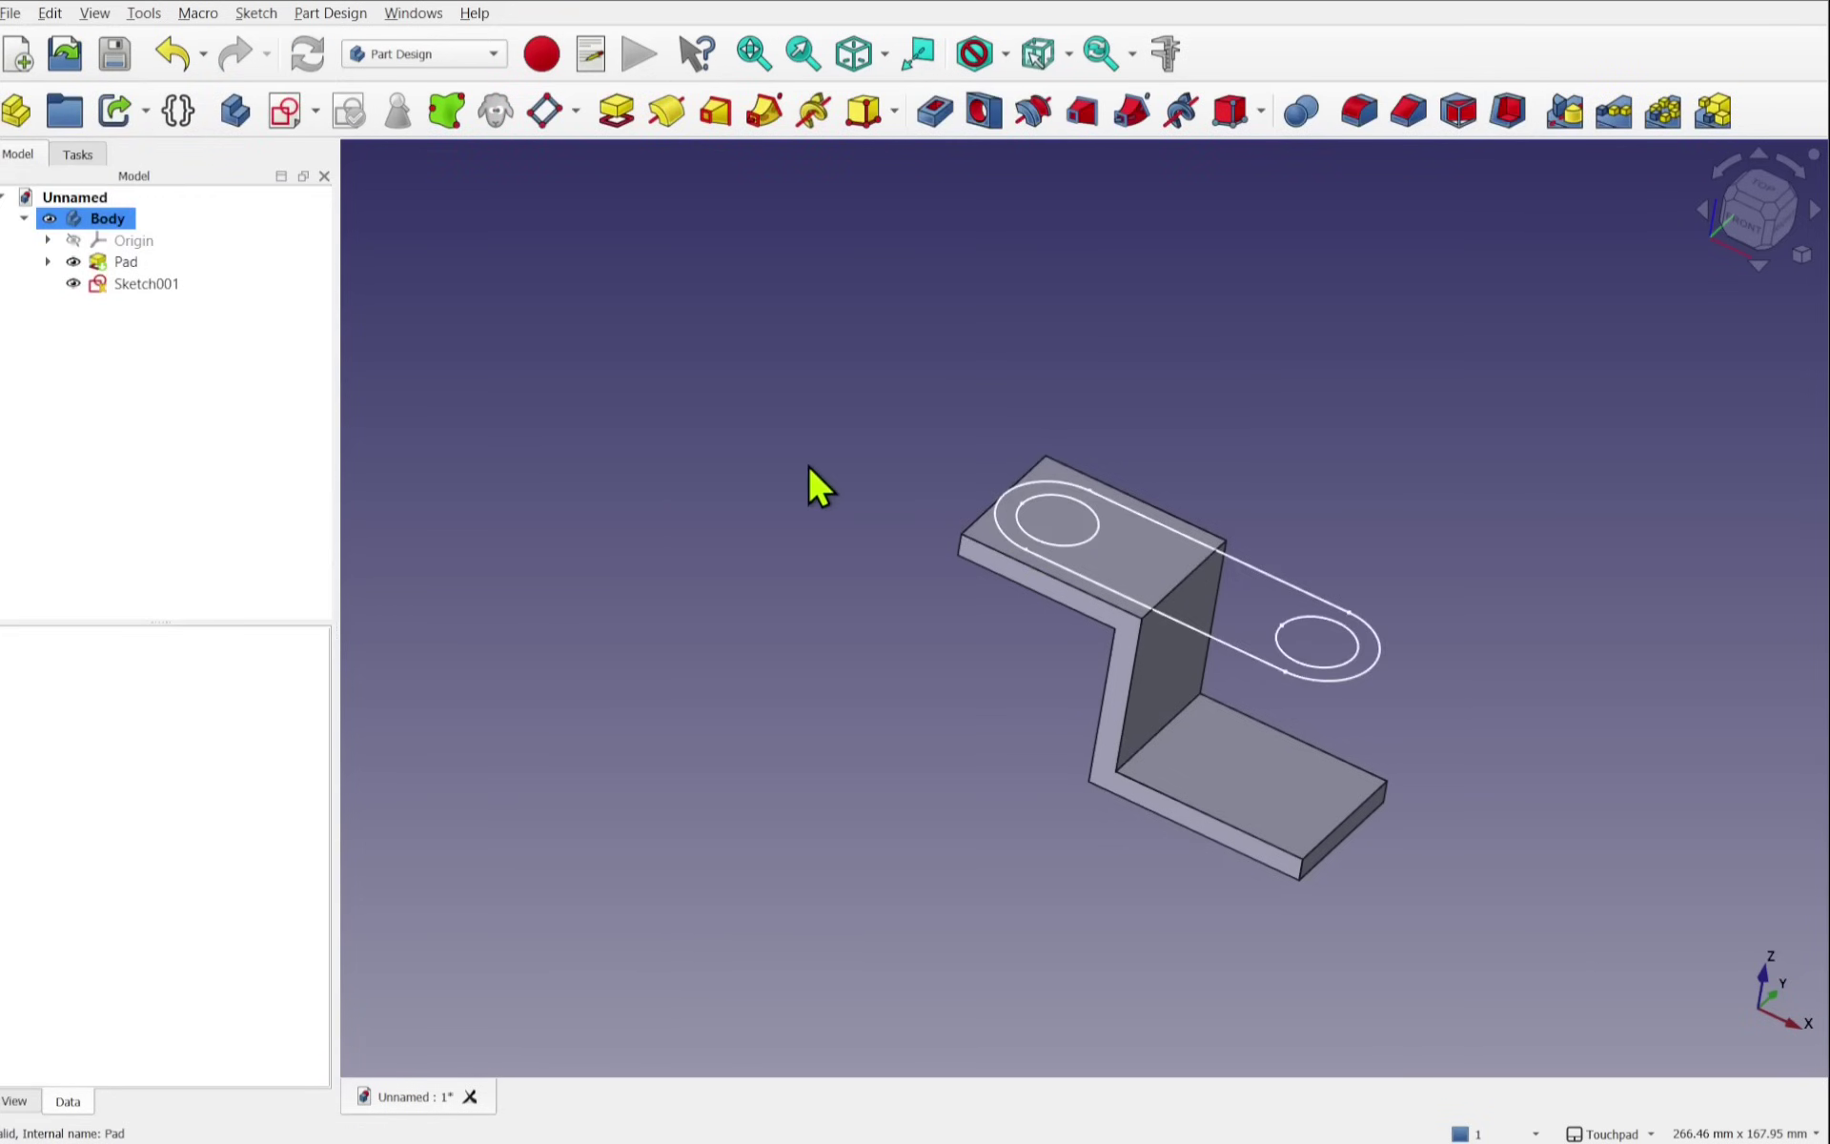
Step: Reopen Sketch001, add a rectangle enclosing the whole top face, and close it
double_click(164, 284)
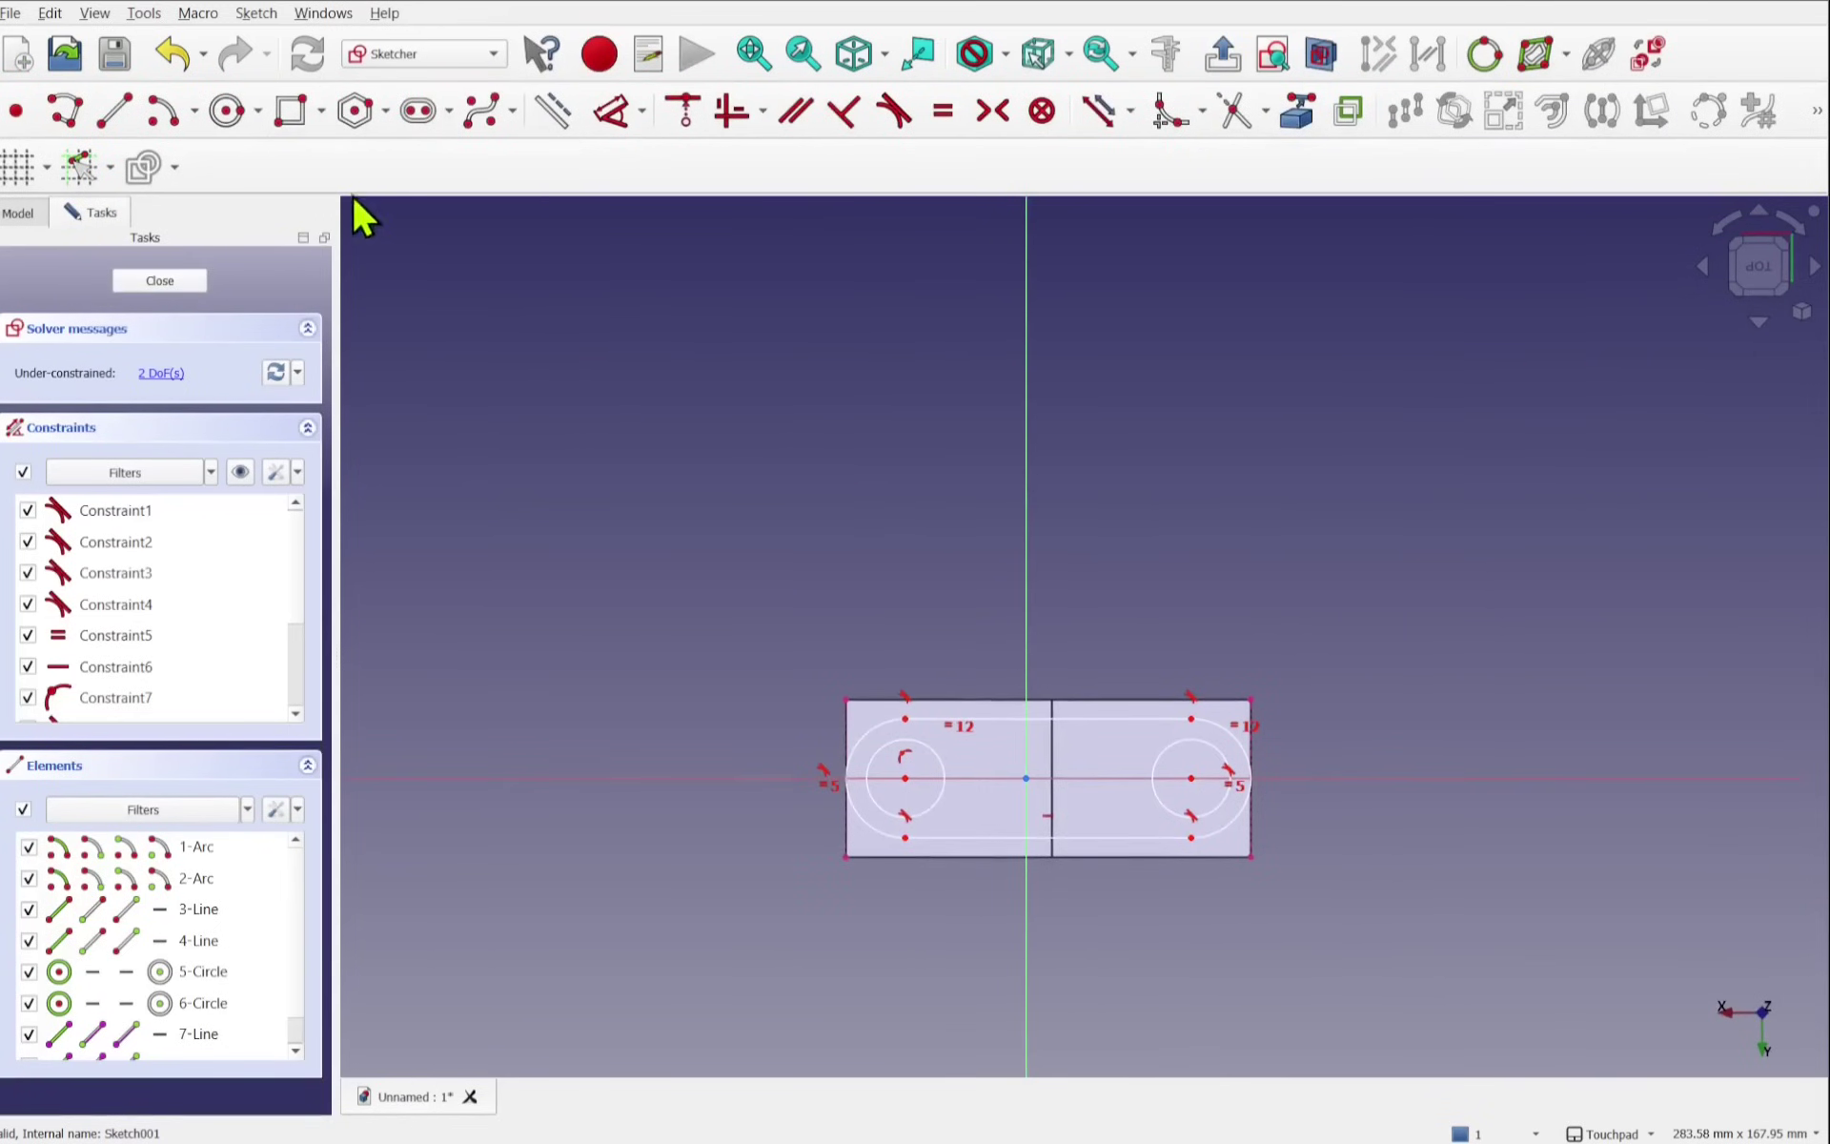
click(291, 113)
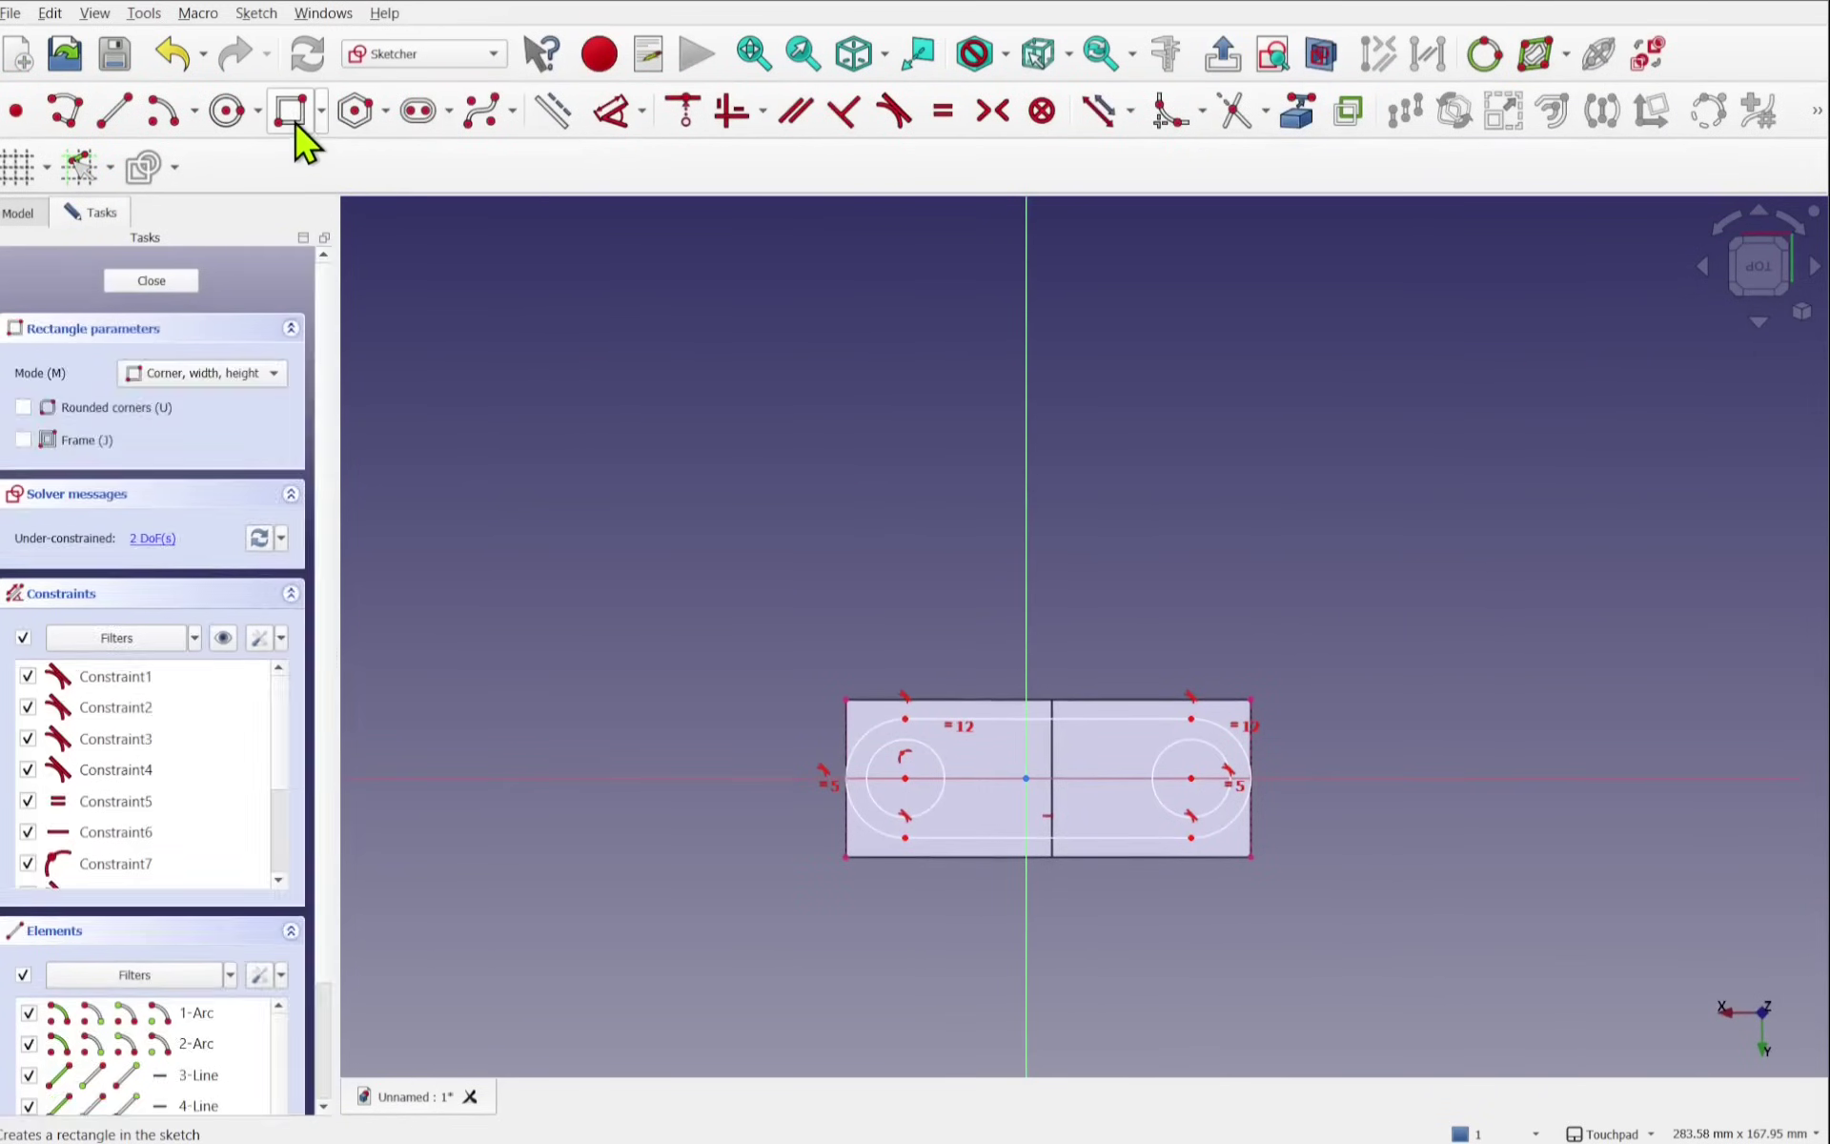
click(805, 671)
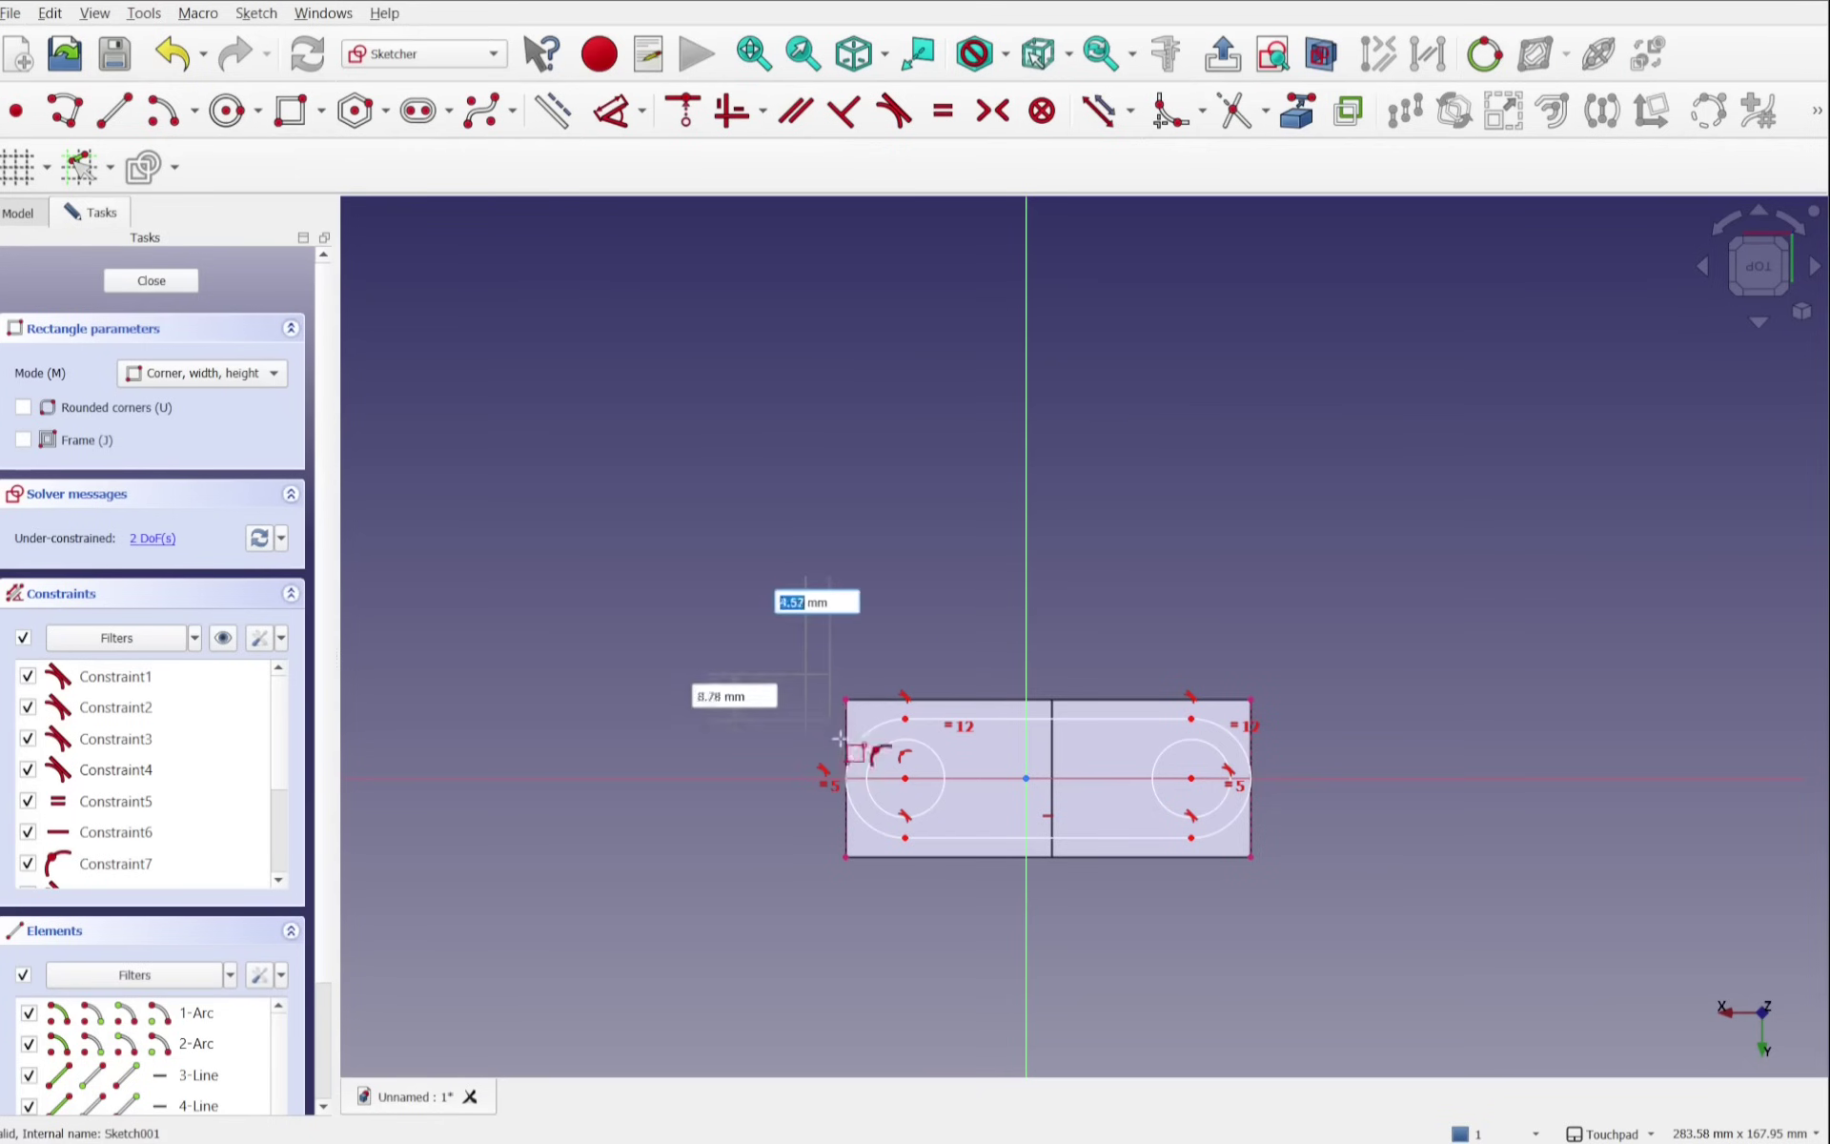
click(1298, 907)
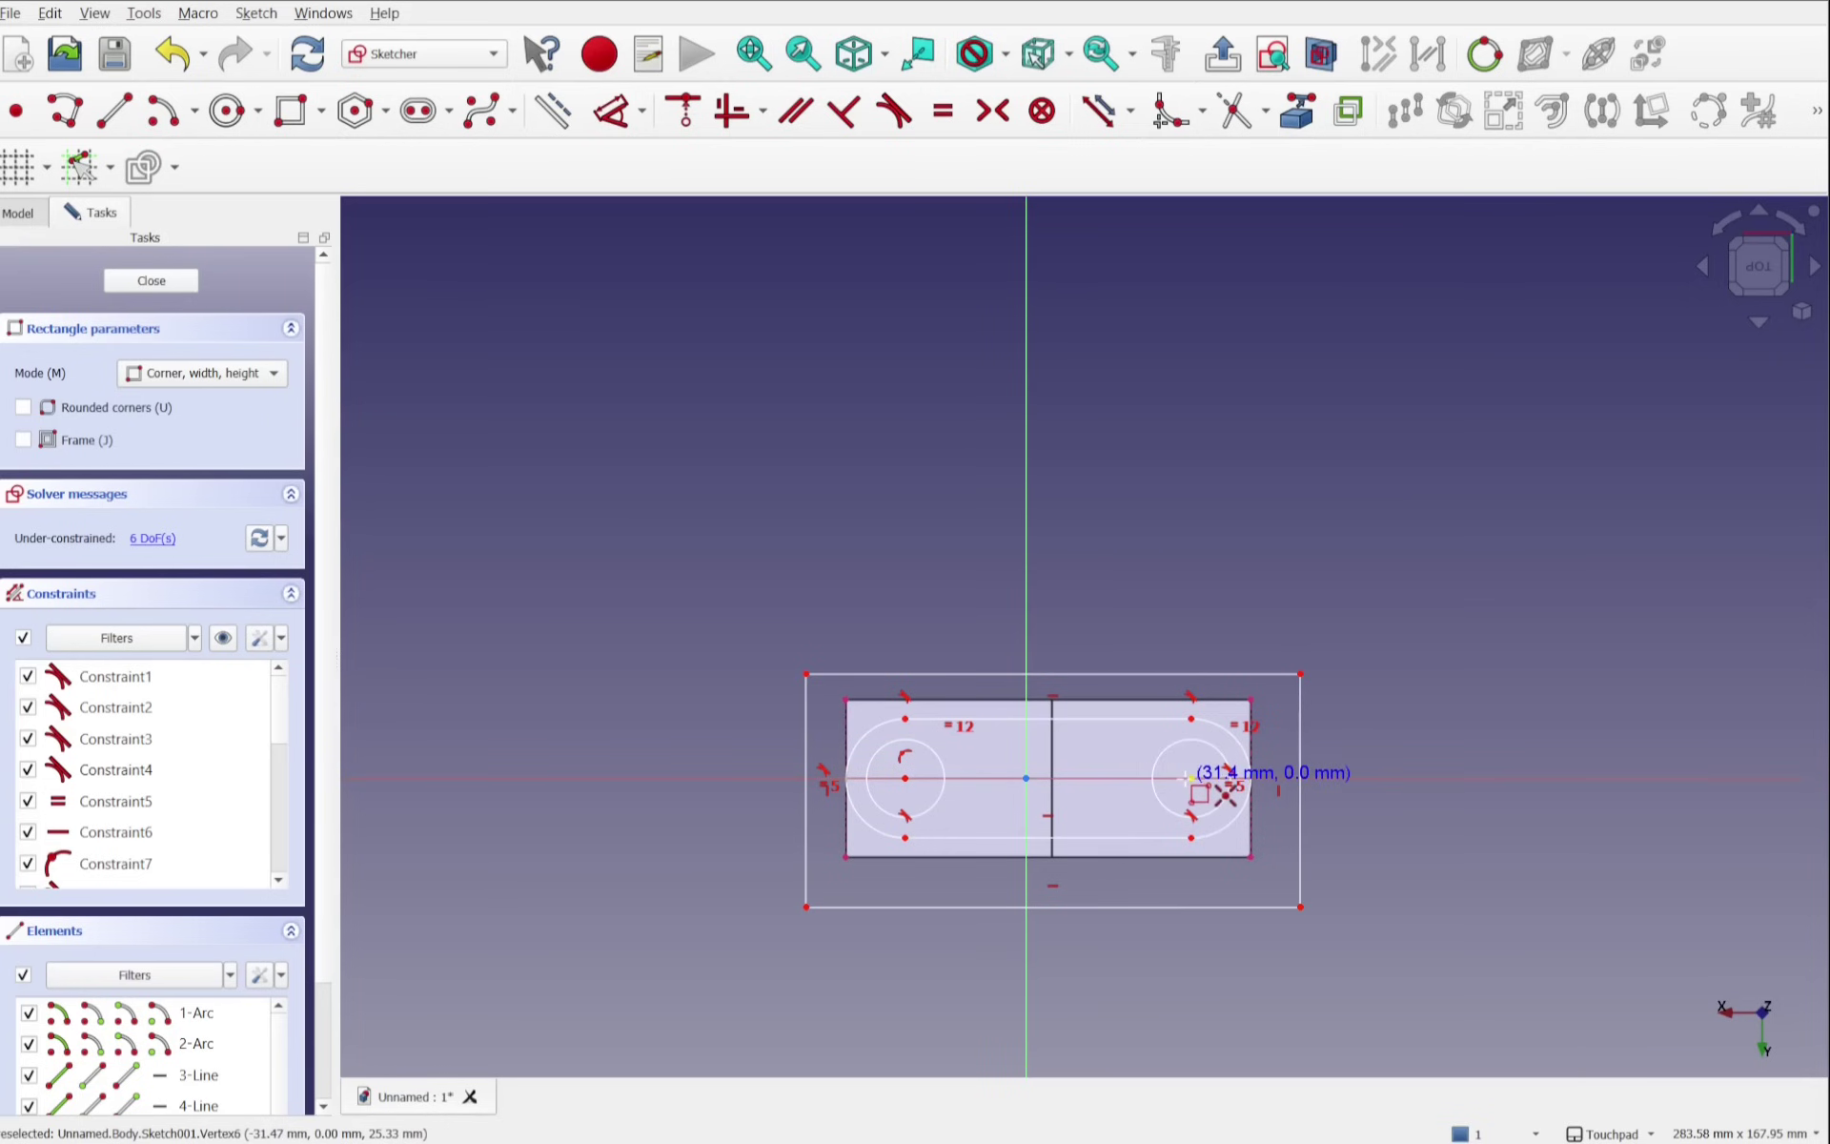
key(Escape)
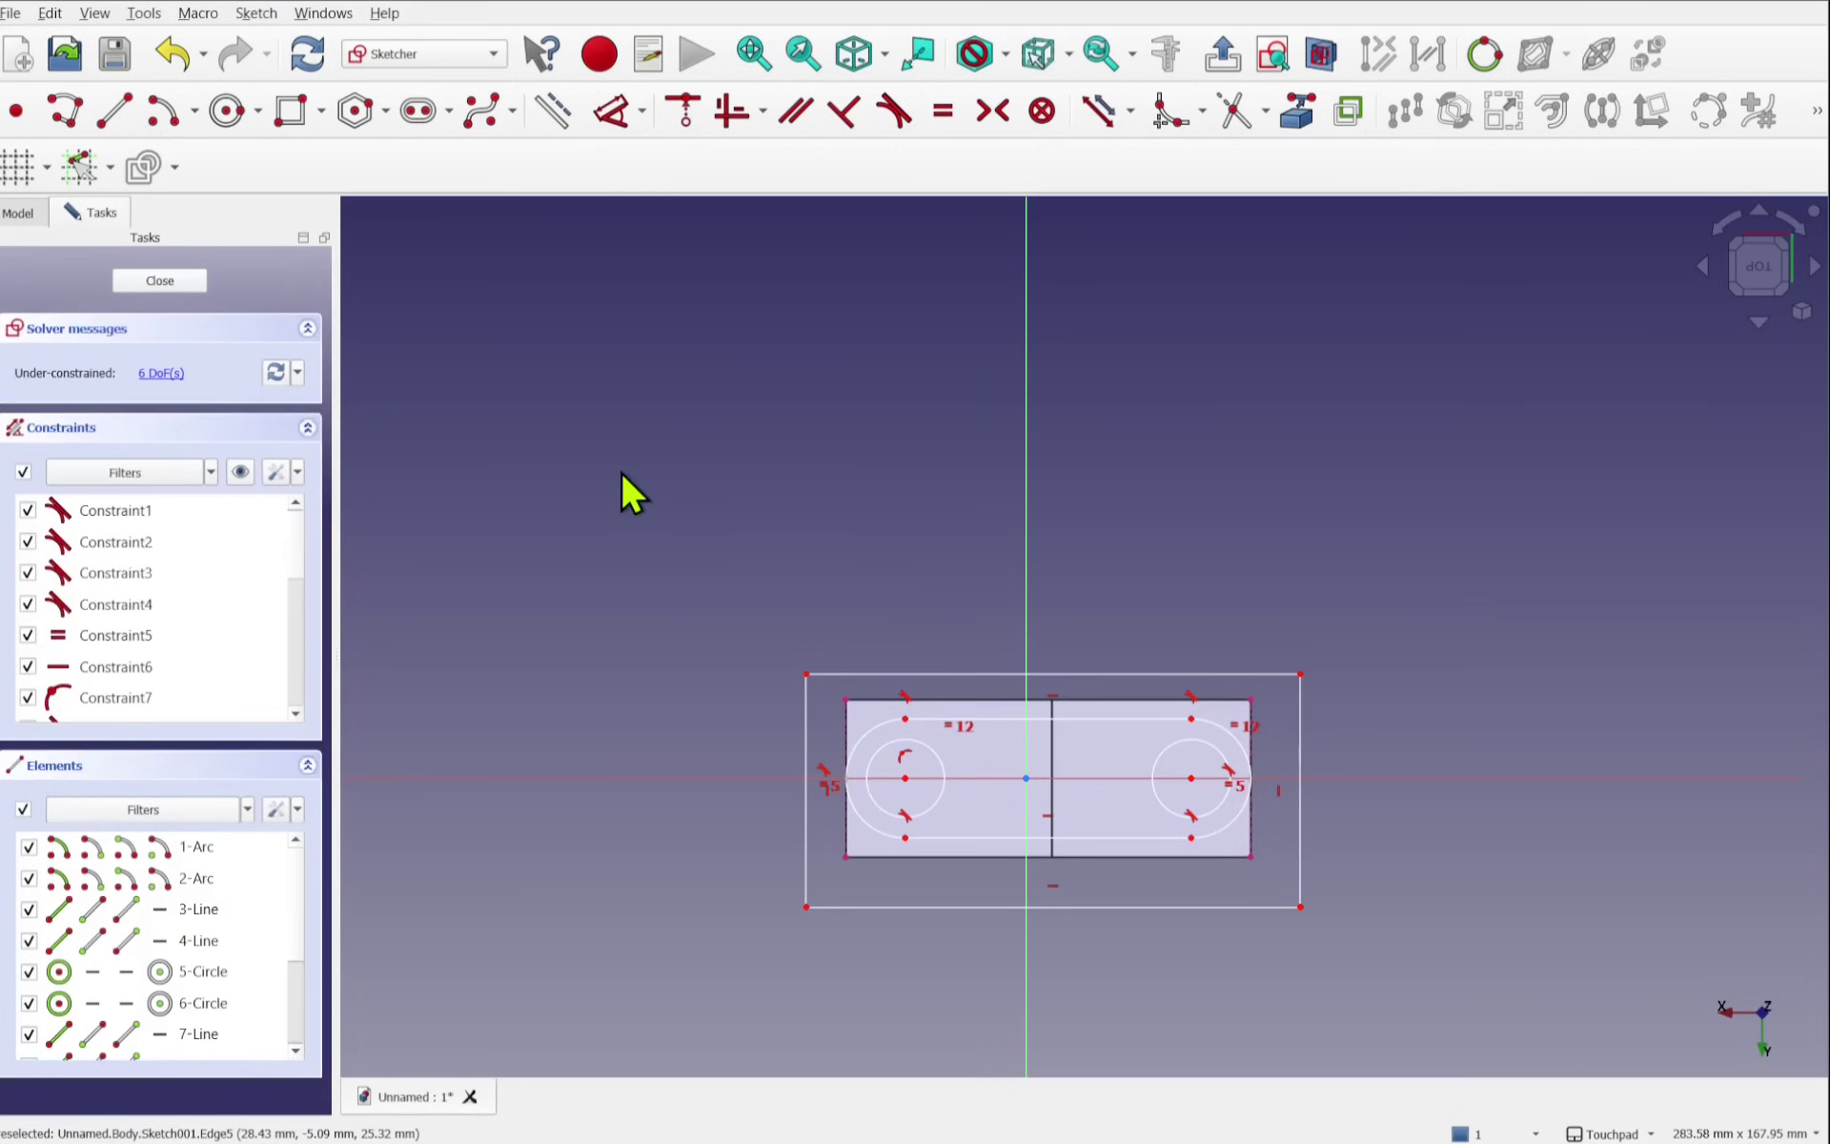
click(176, 280)
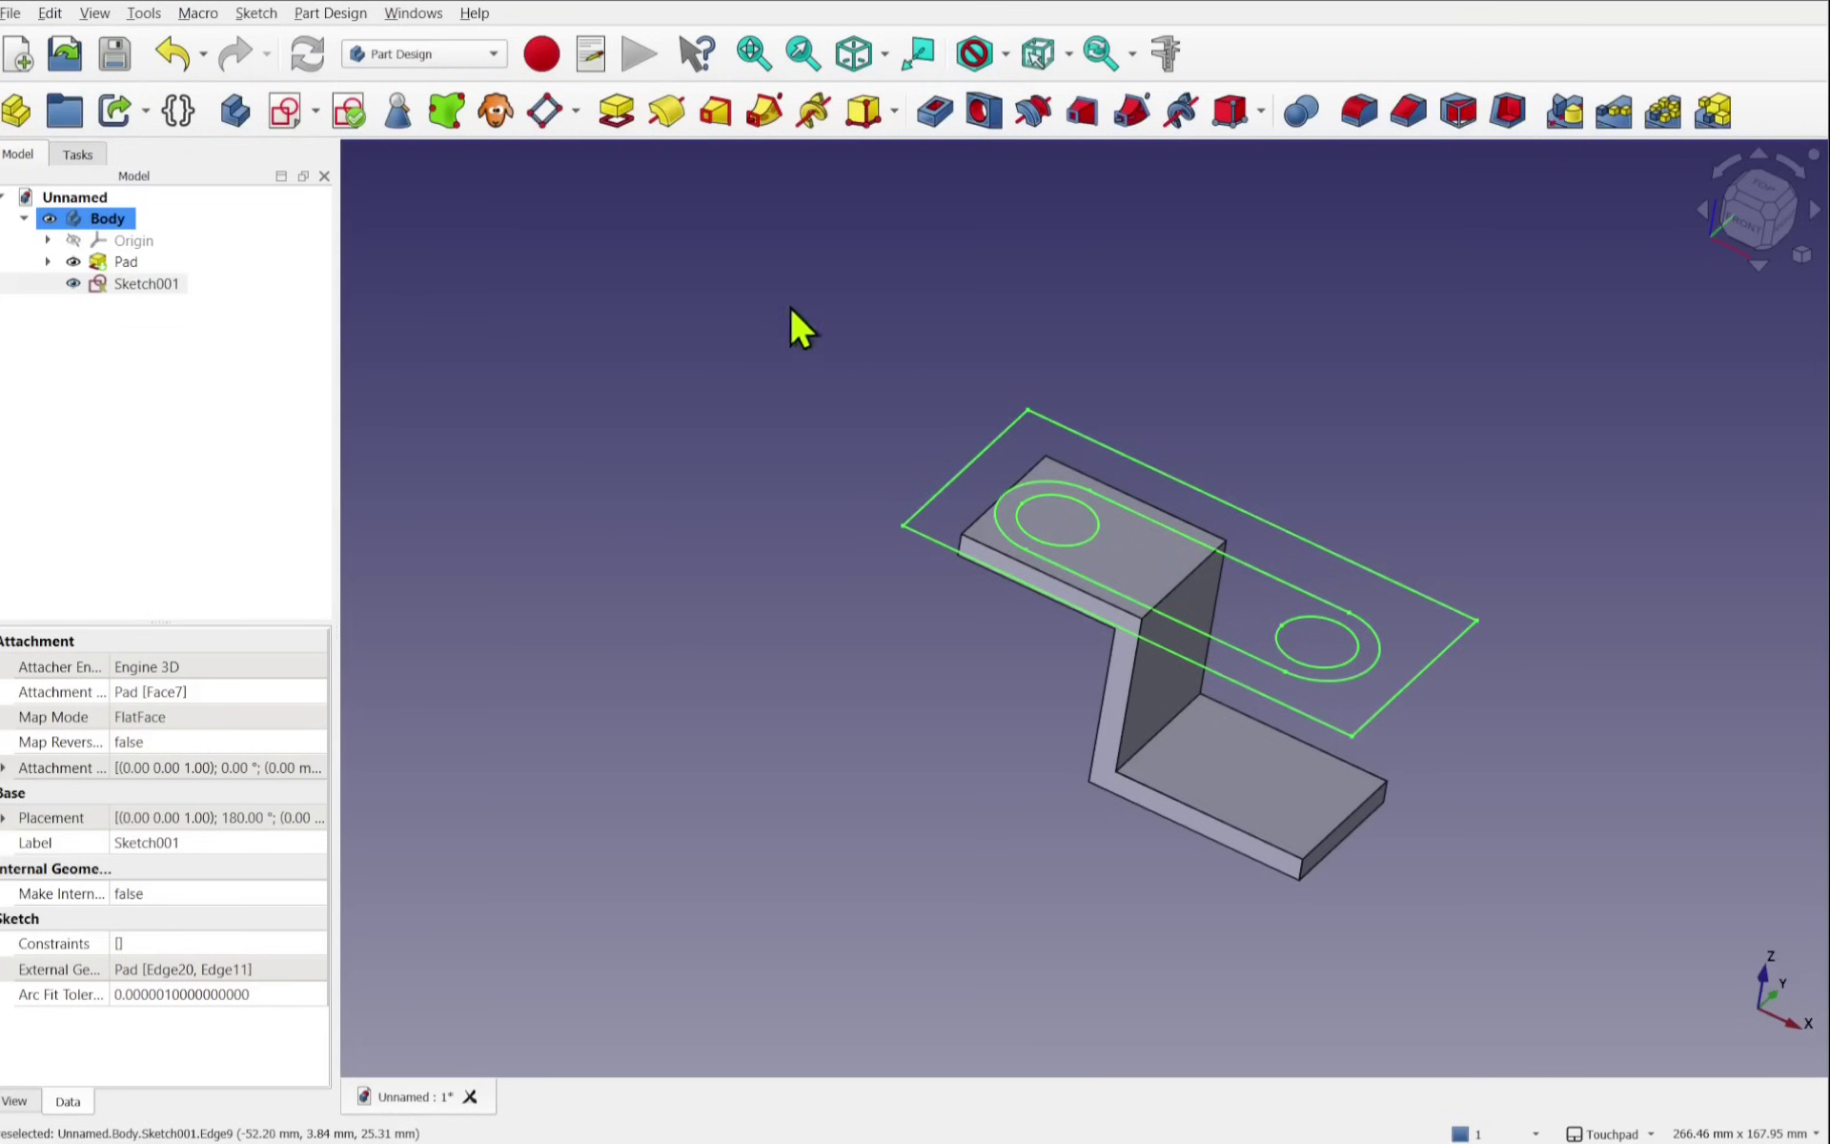
Step: Pocket Sketch001 Through all, leaving rounded ends with a hole in each
click(935, 113)
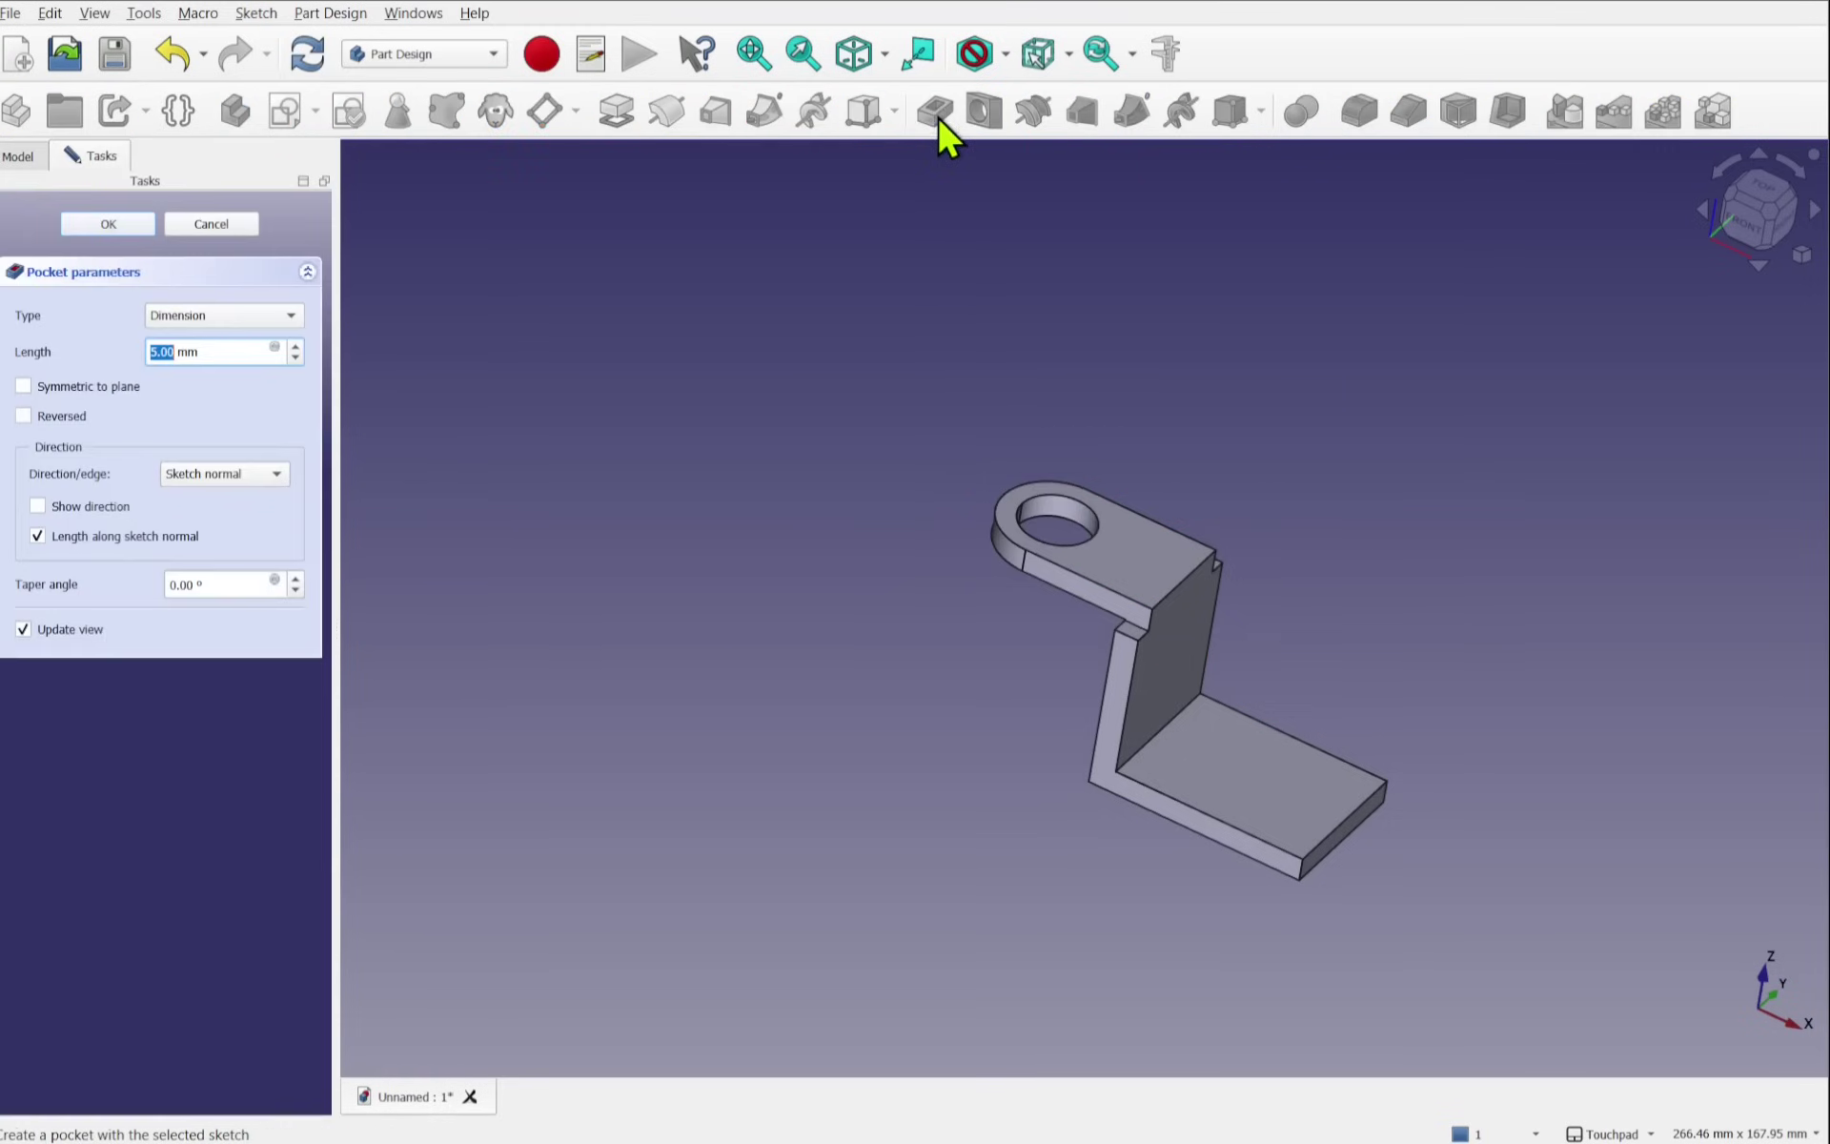
click(255, 316)
click(256, 340)
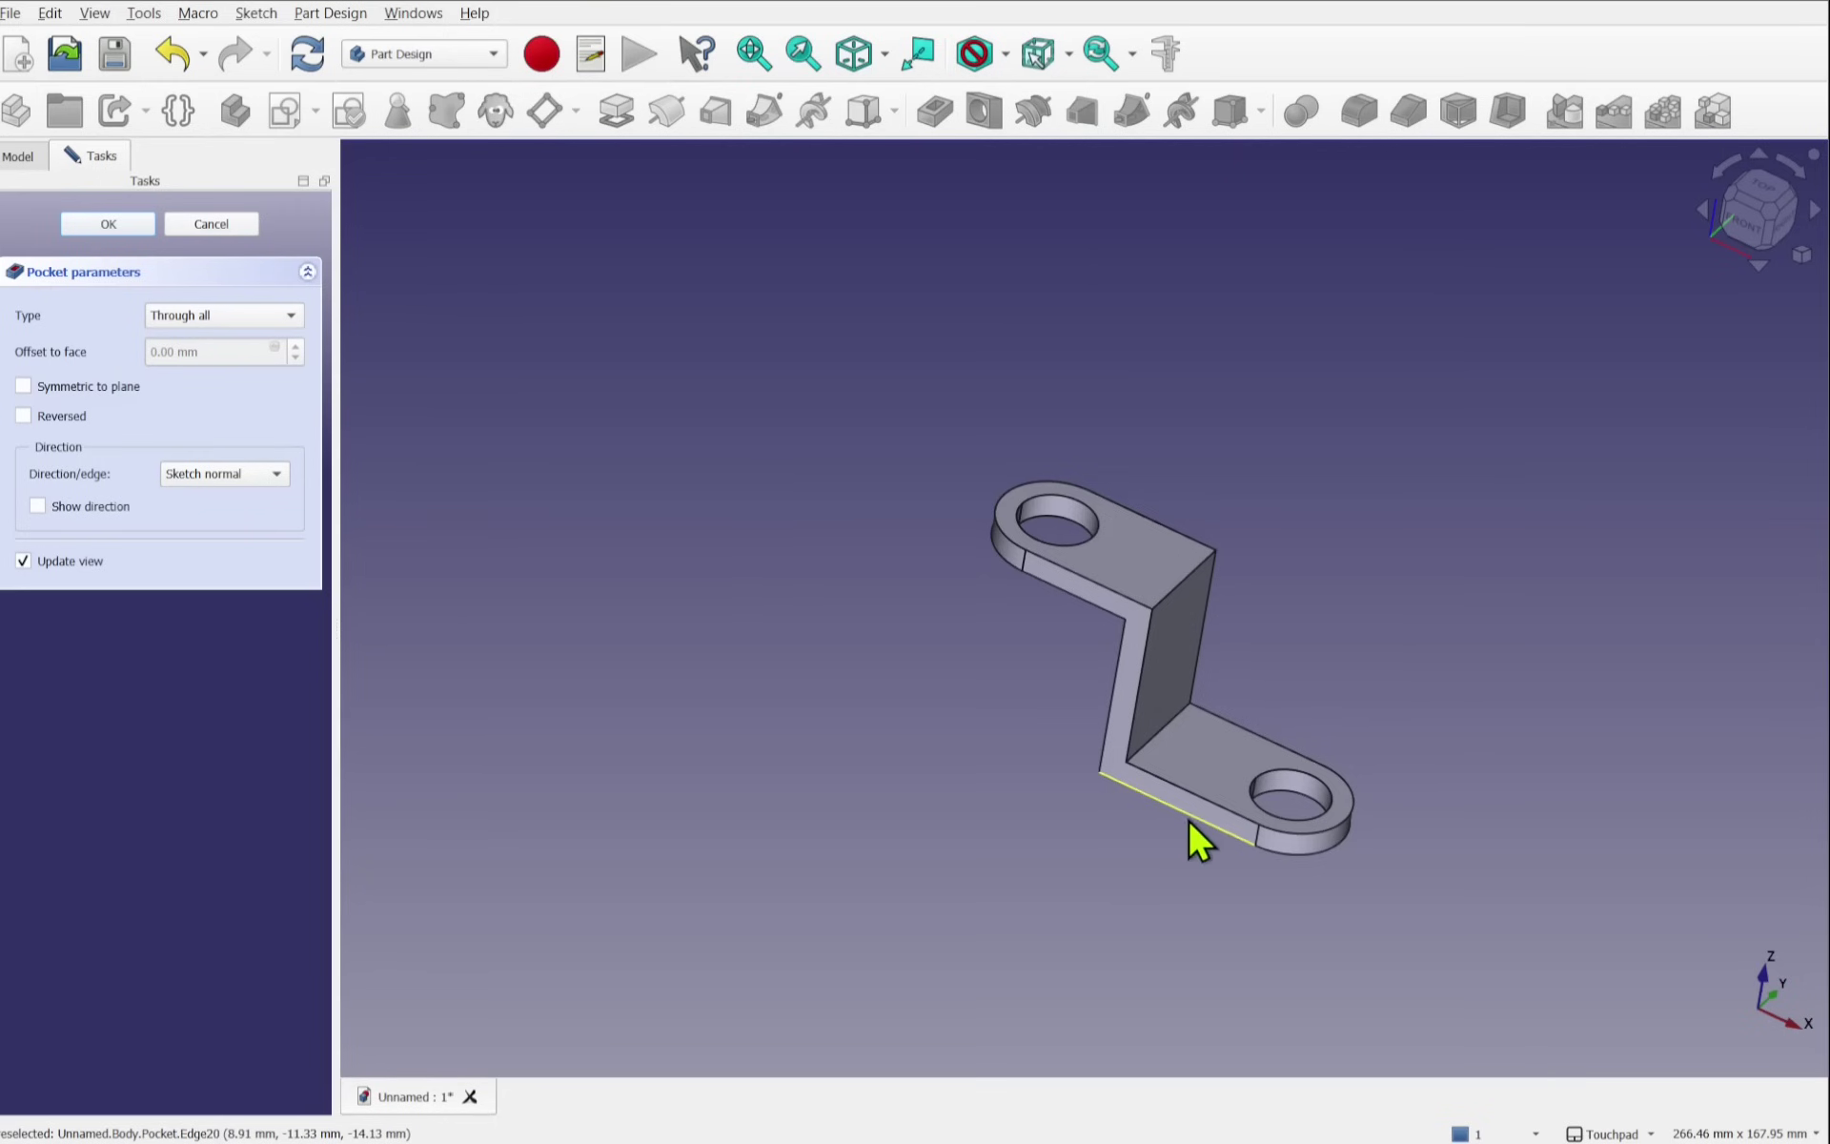
middle_drag(1199, 841, 1353, 634)
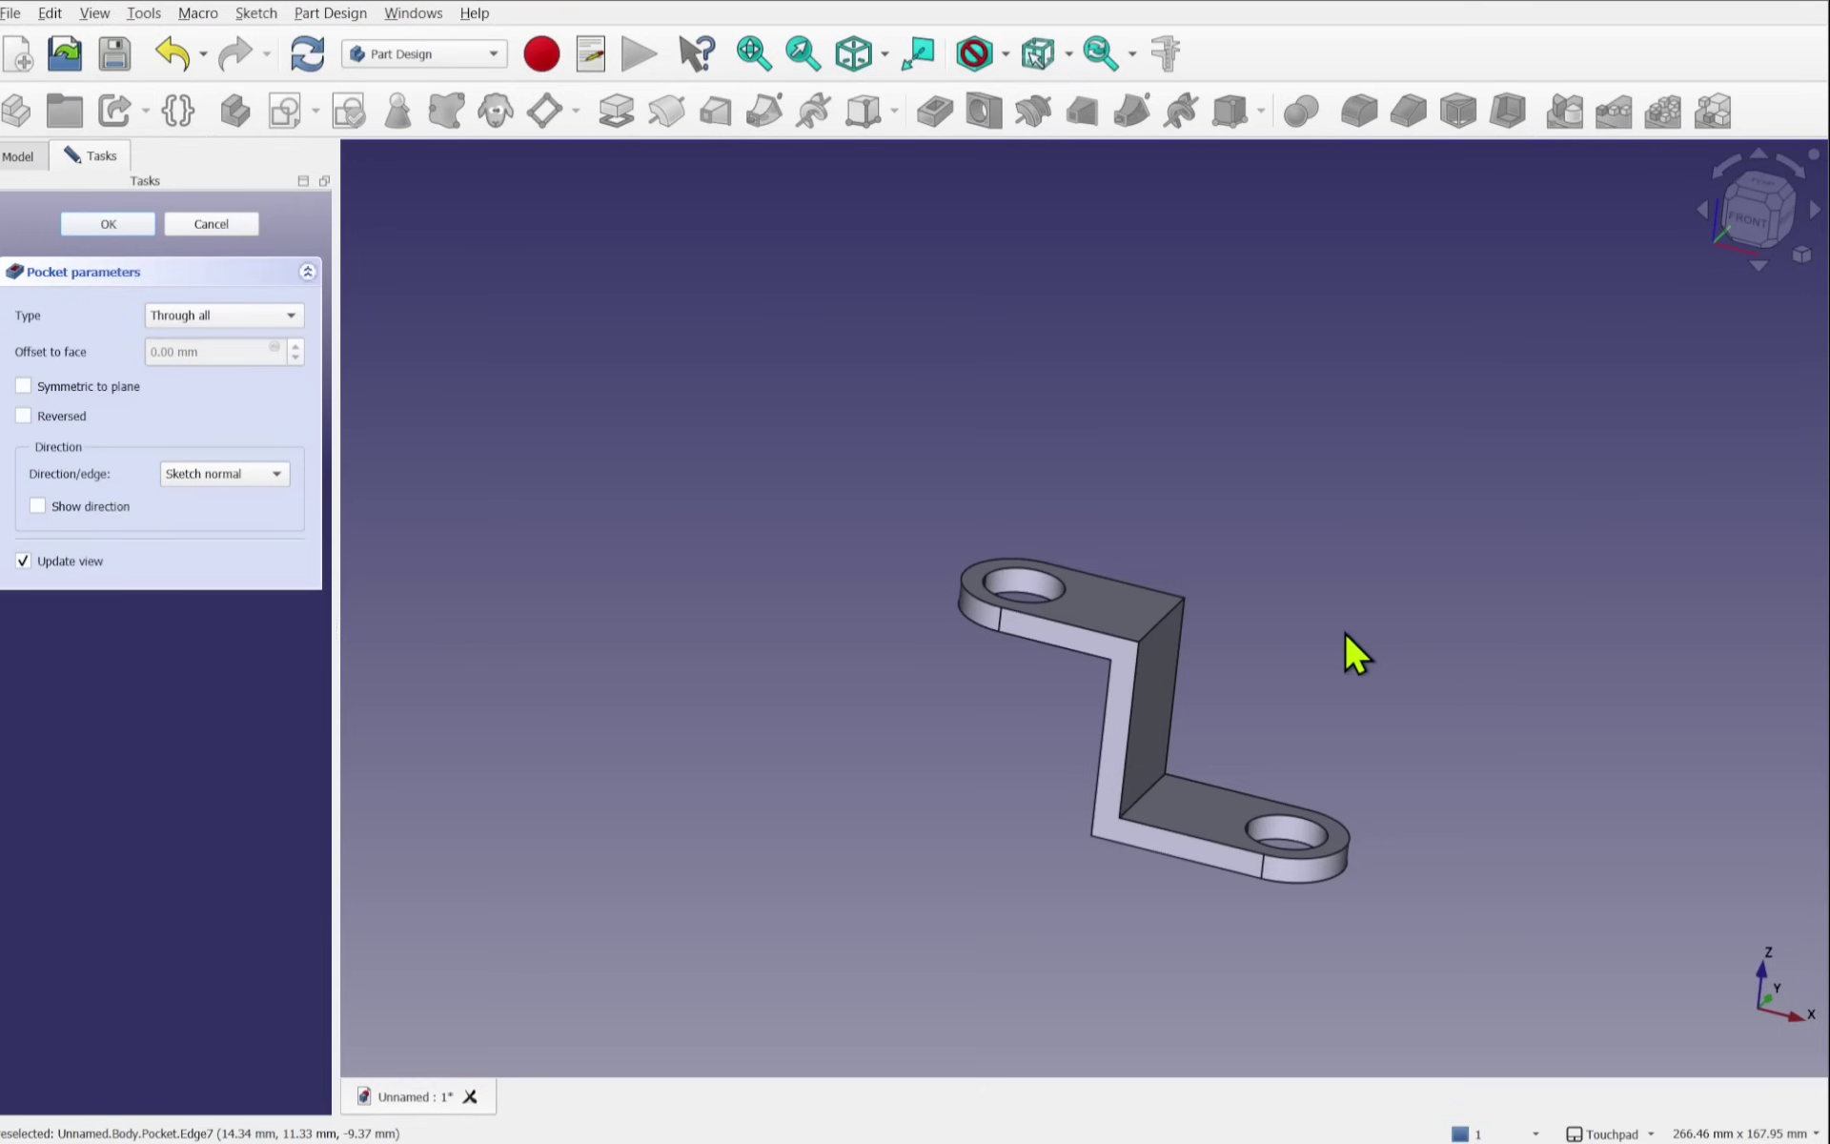
click(84, 227)
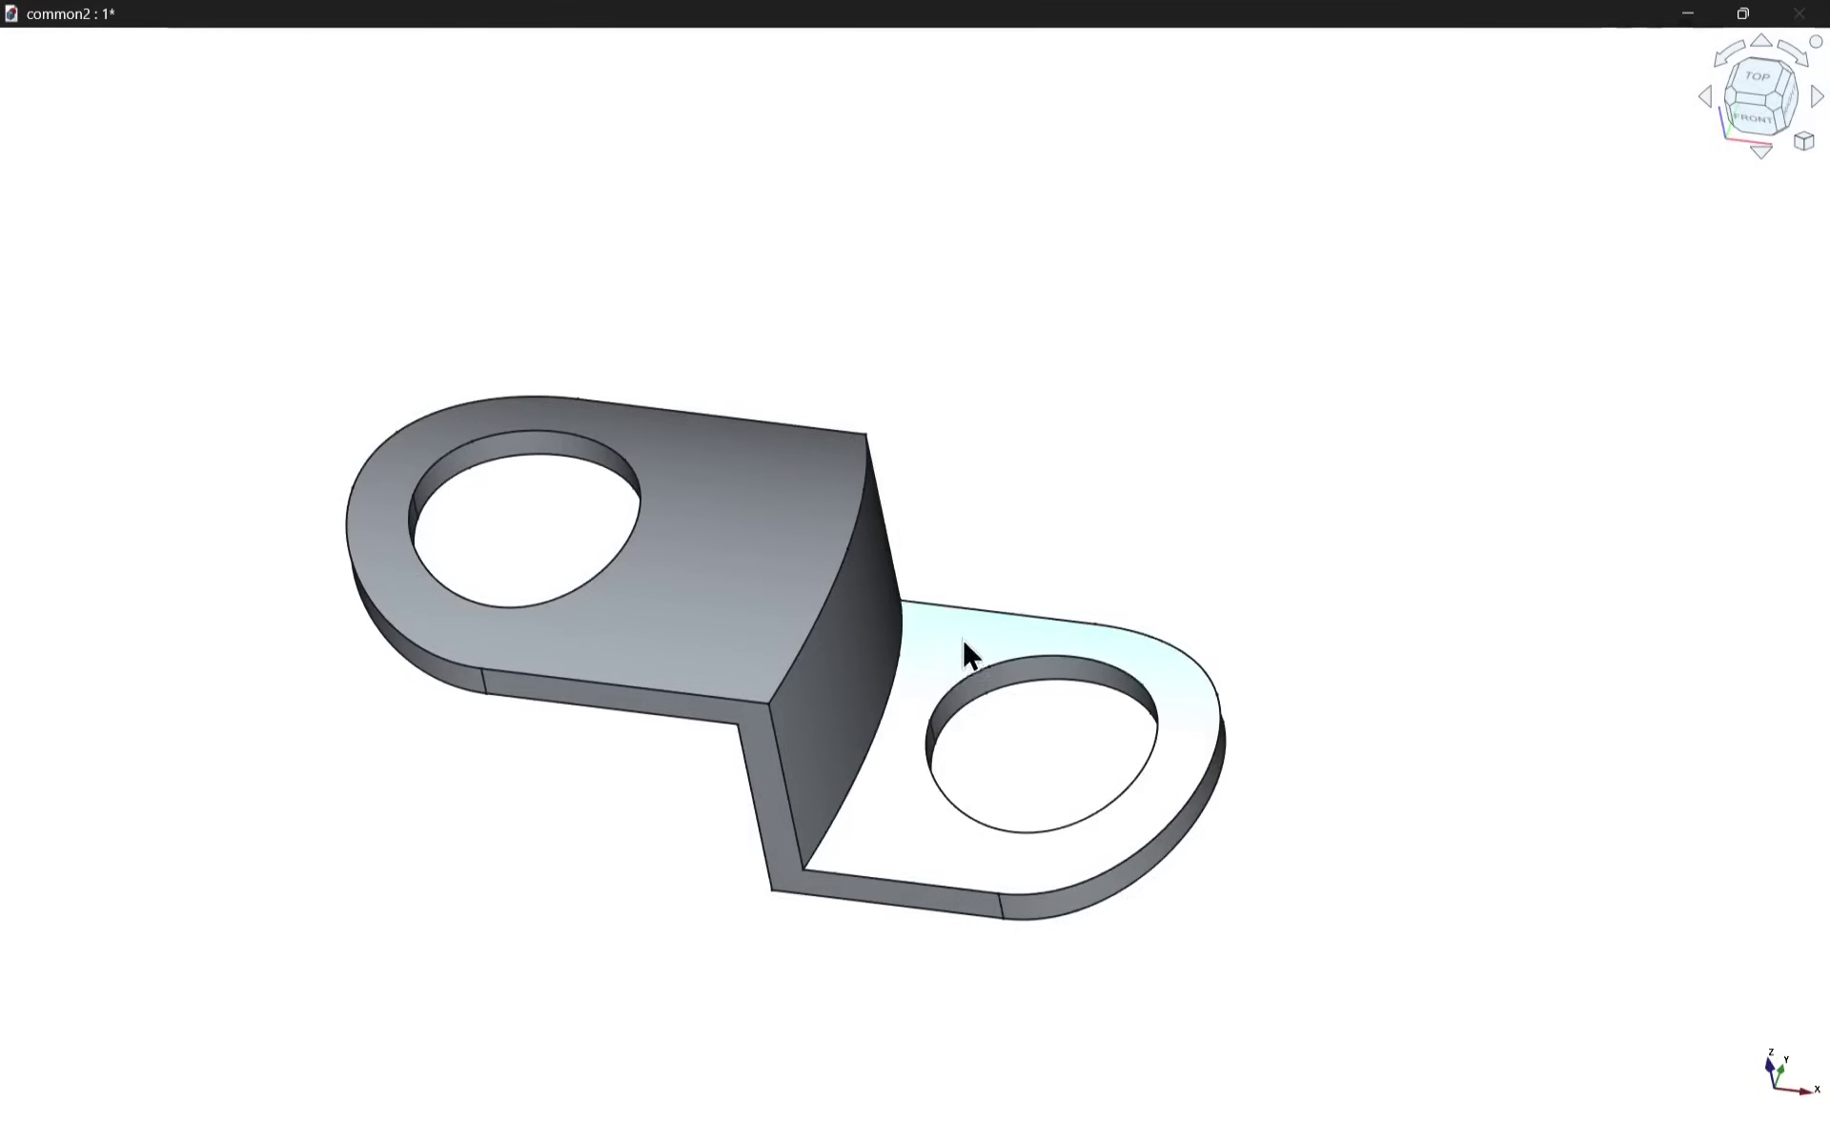
Step: Orbit the example bracket to a near-front view
mouse_move(958, 645)
middle_down()
mouse_move(1210, 225)
mouse_move(1131, 302)
mouse_move(895, 718)
mouse_move(808, 589)
mouse_move(930, 637)
middle_up()
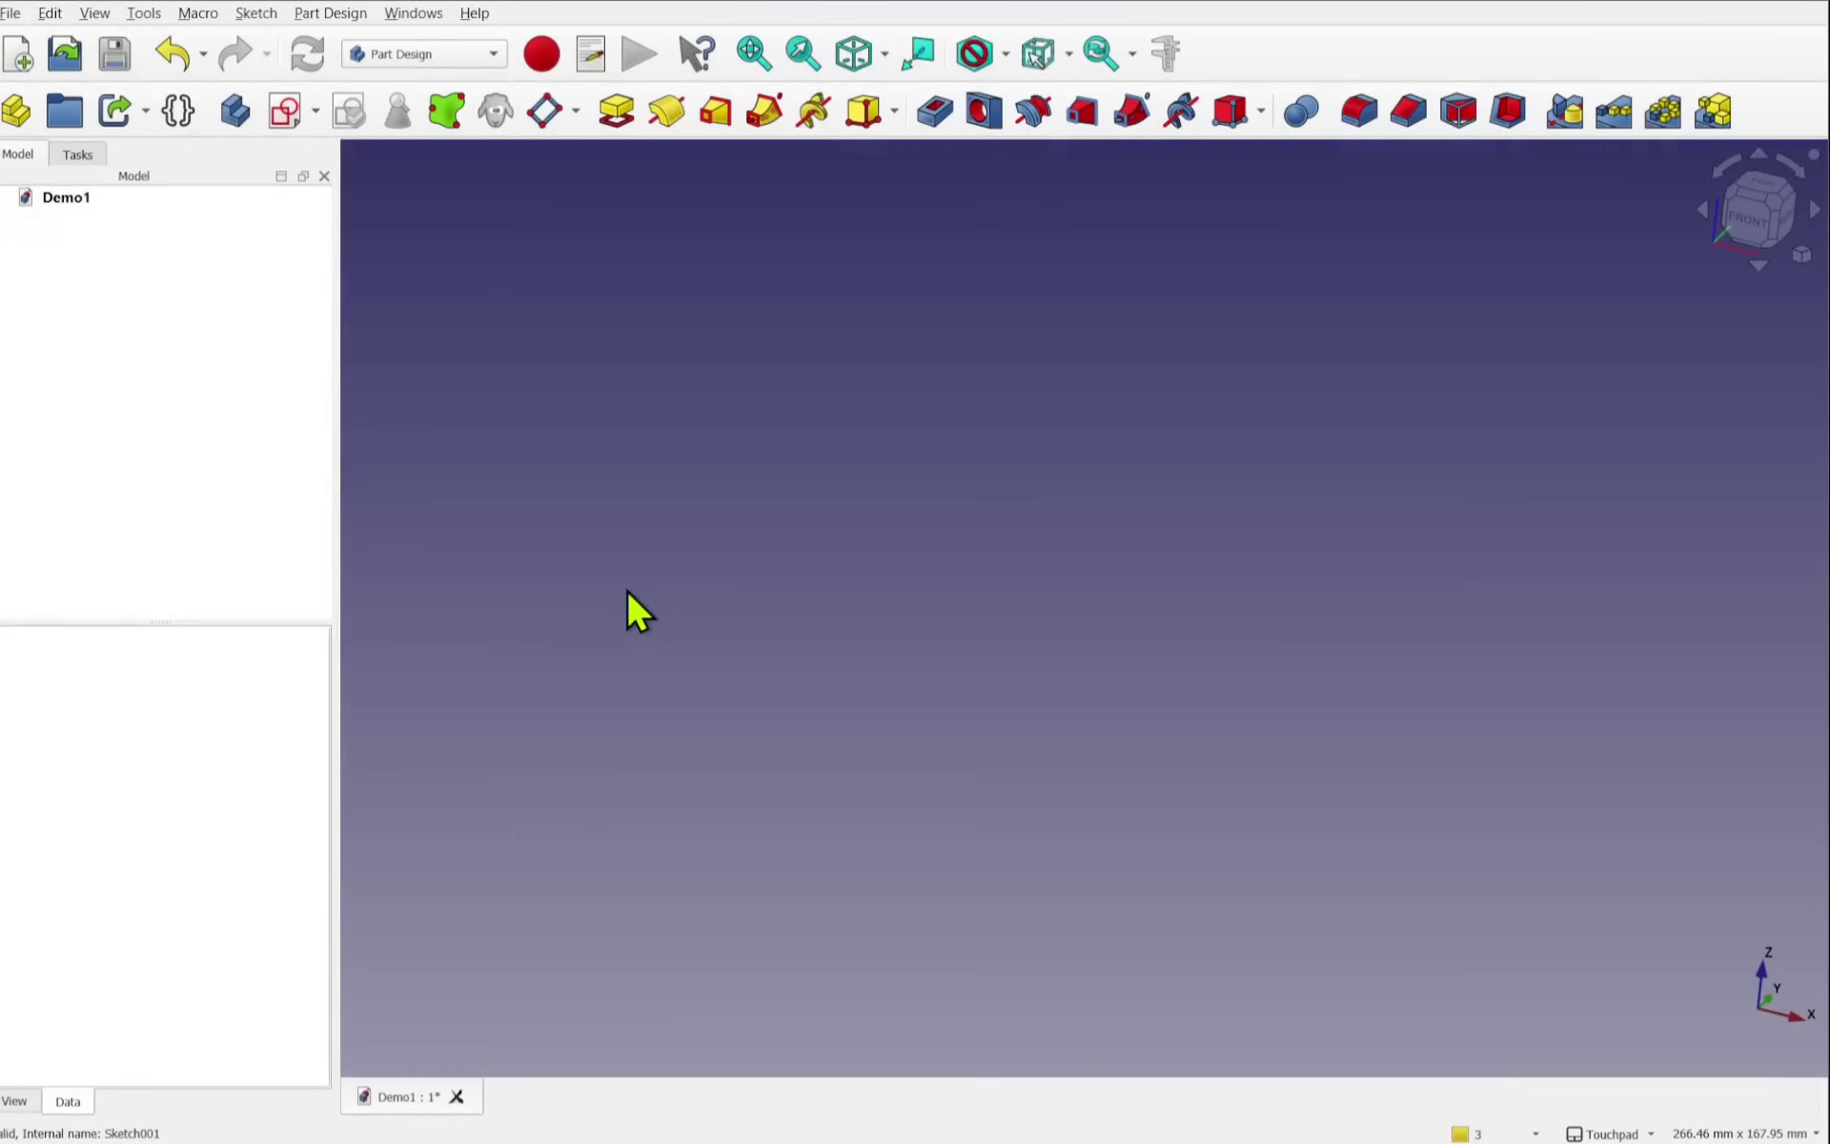
Step: Create a new body and start a sketch attached to the YZ-plane
click(235, 120)
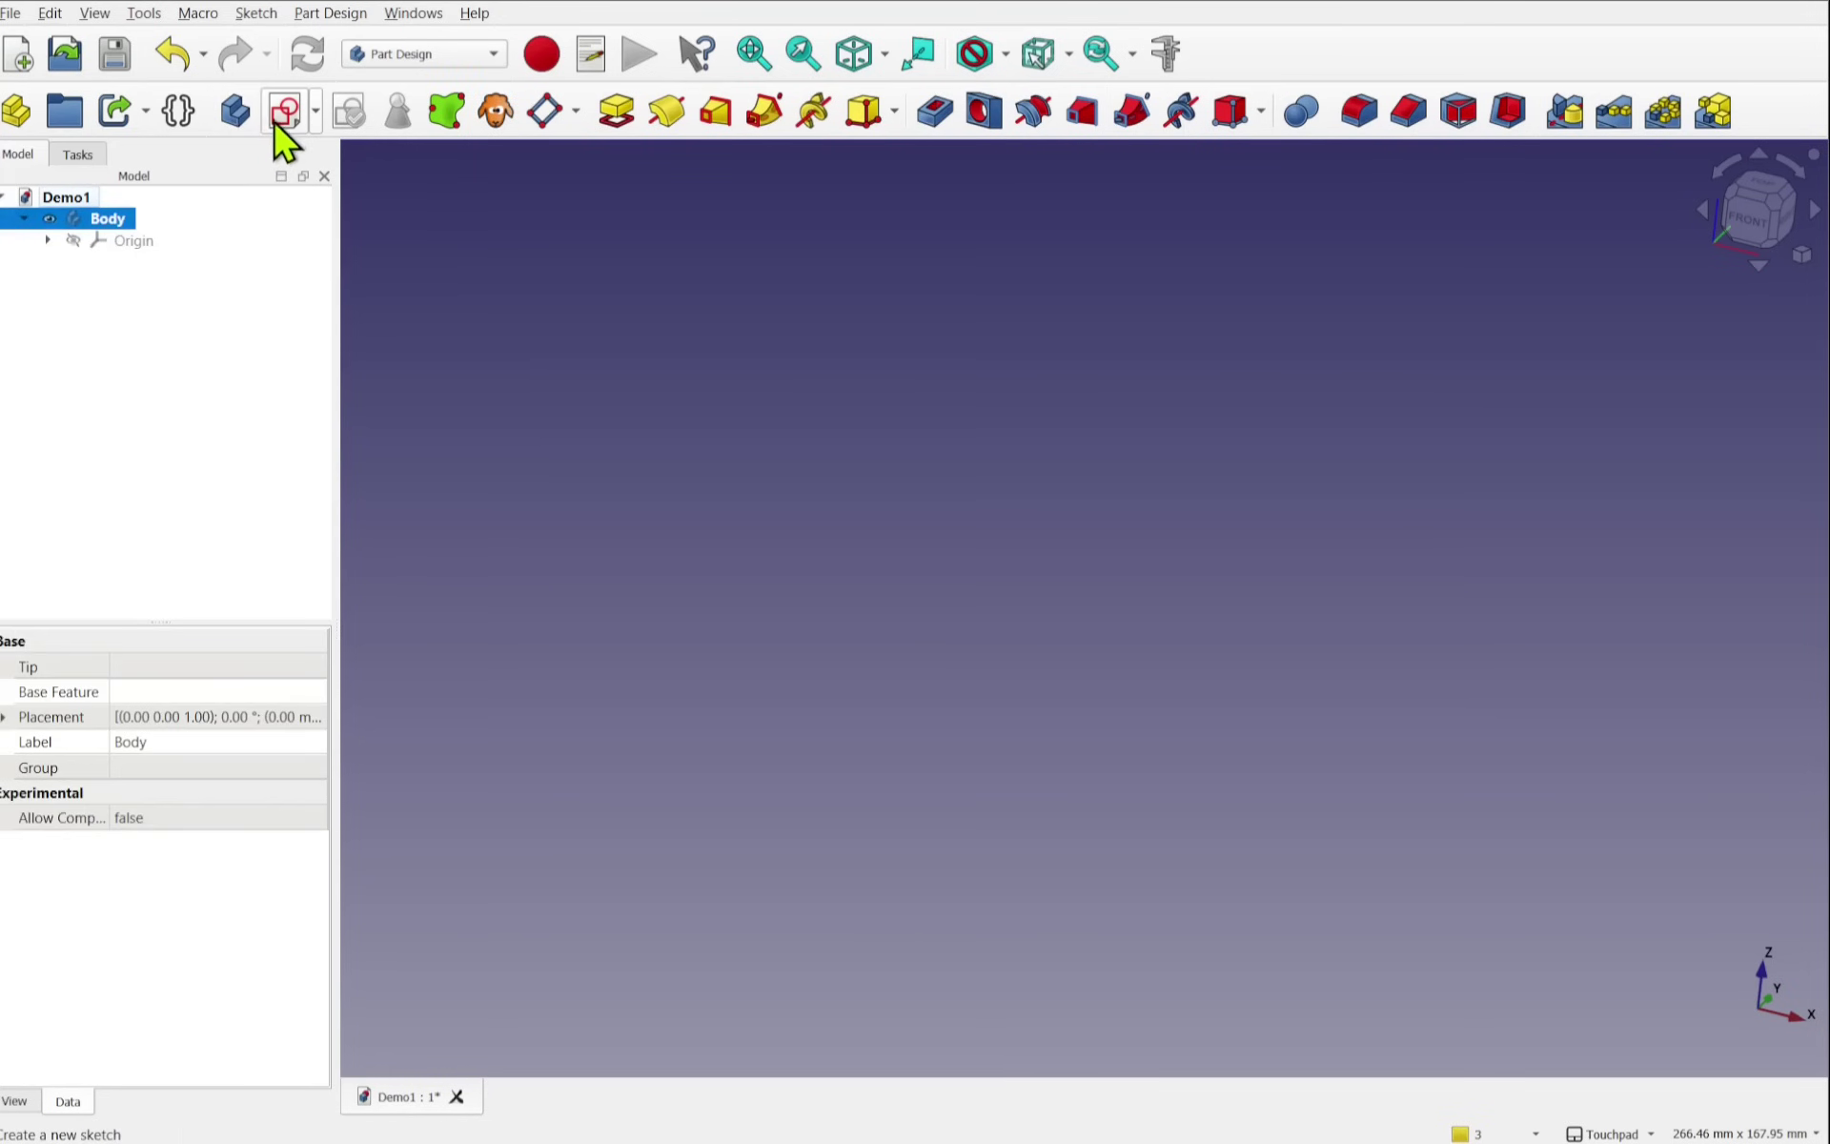
click(276, 118)
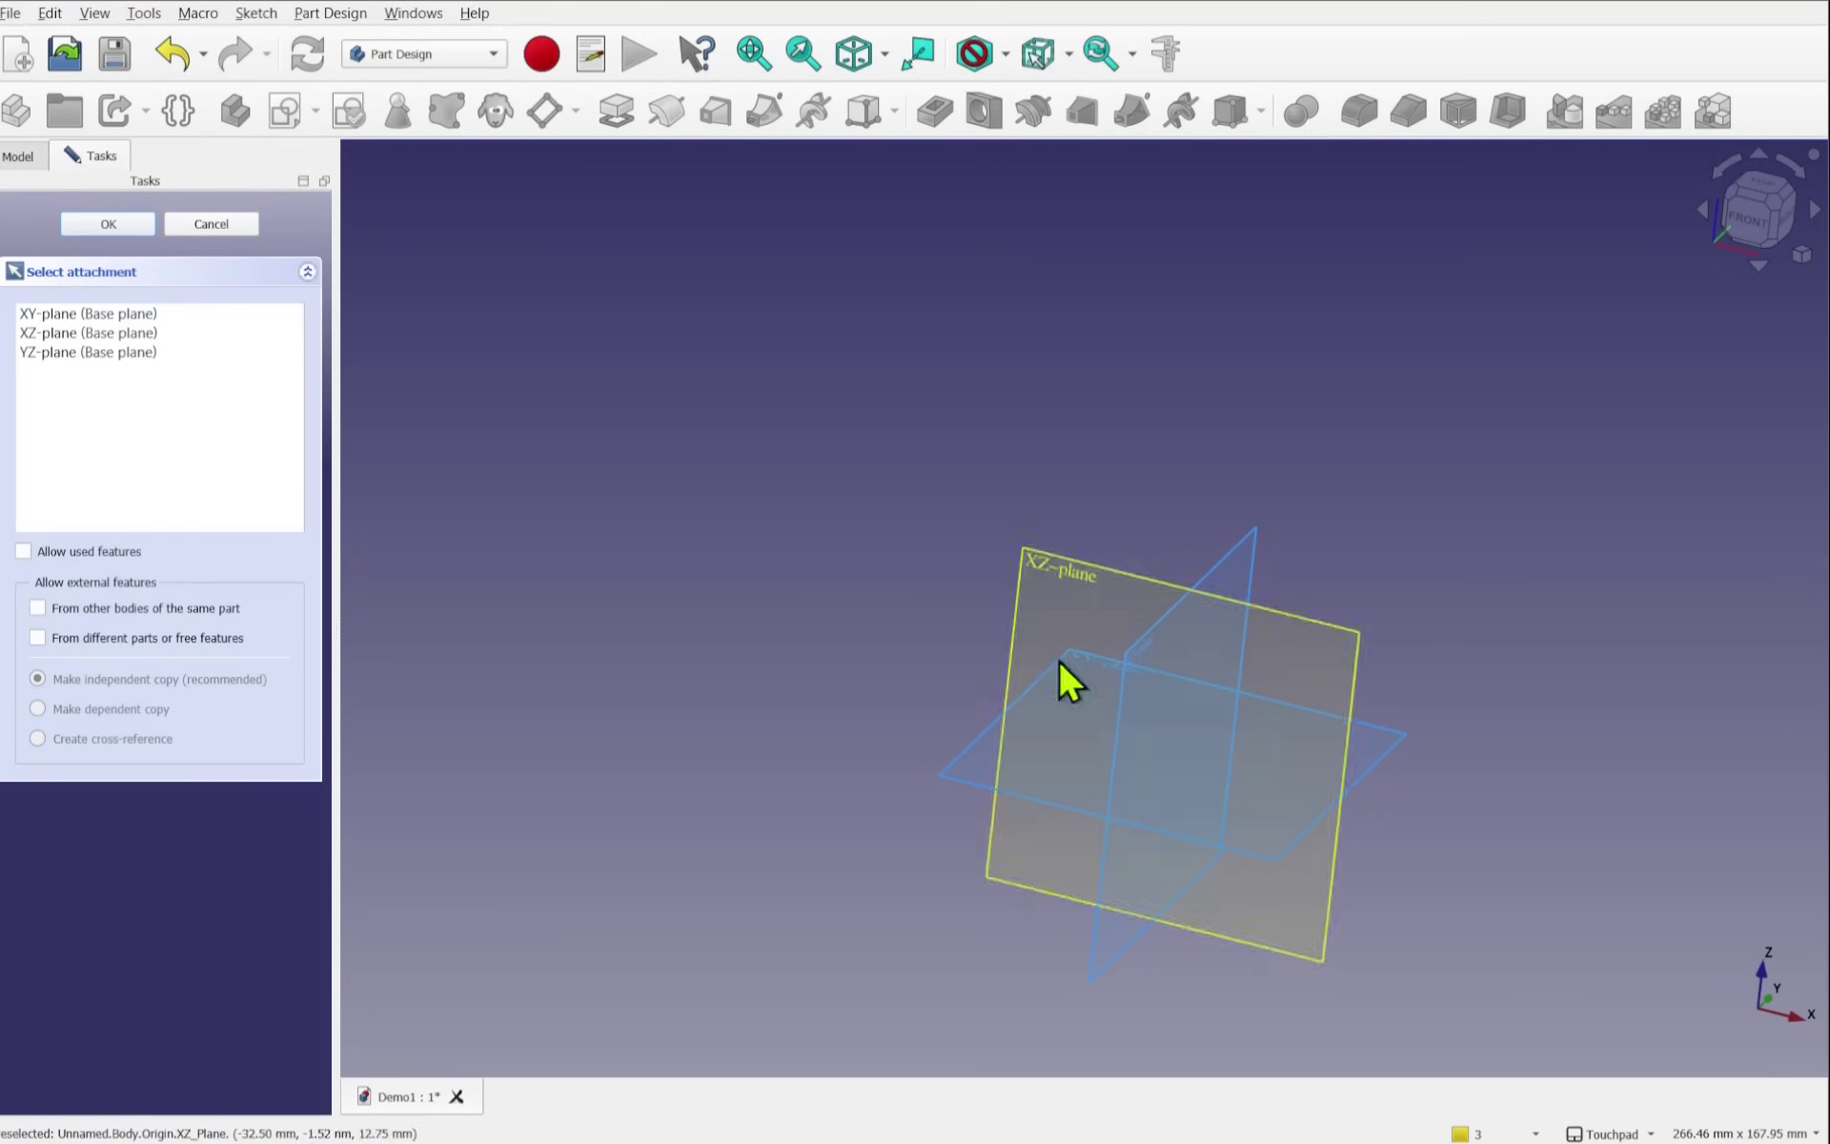
alt+drag(1234, 740, 911, 662)
click(812, 570)
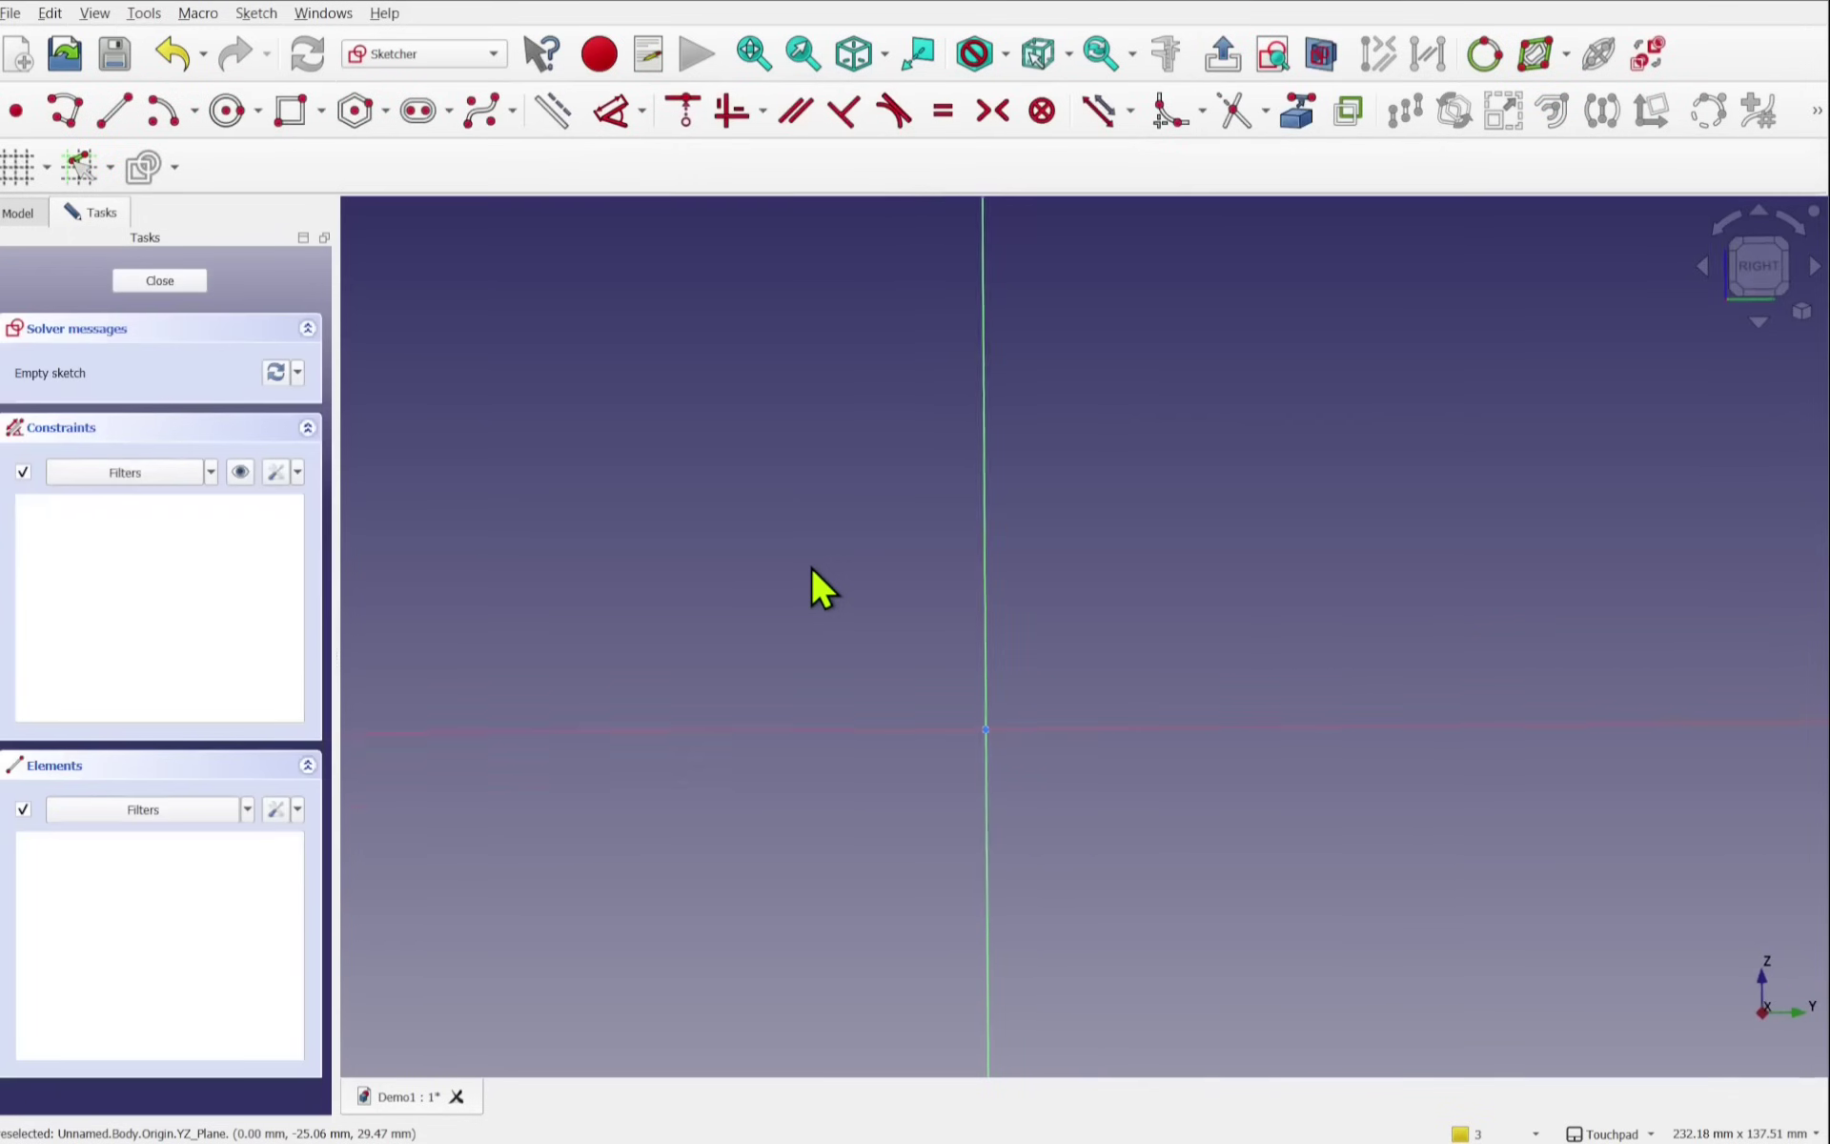
shift+drag(795, 658, 955, 612)
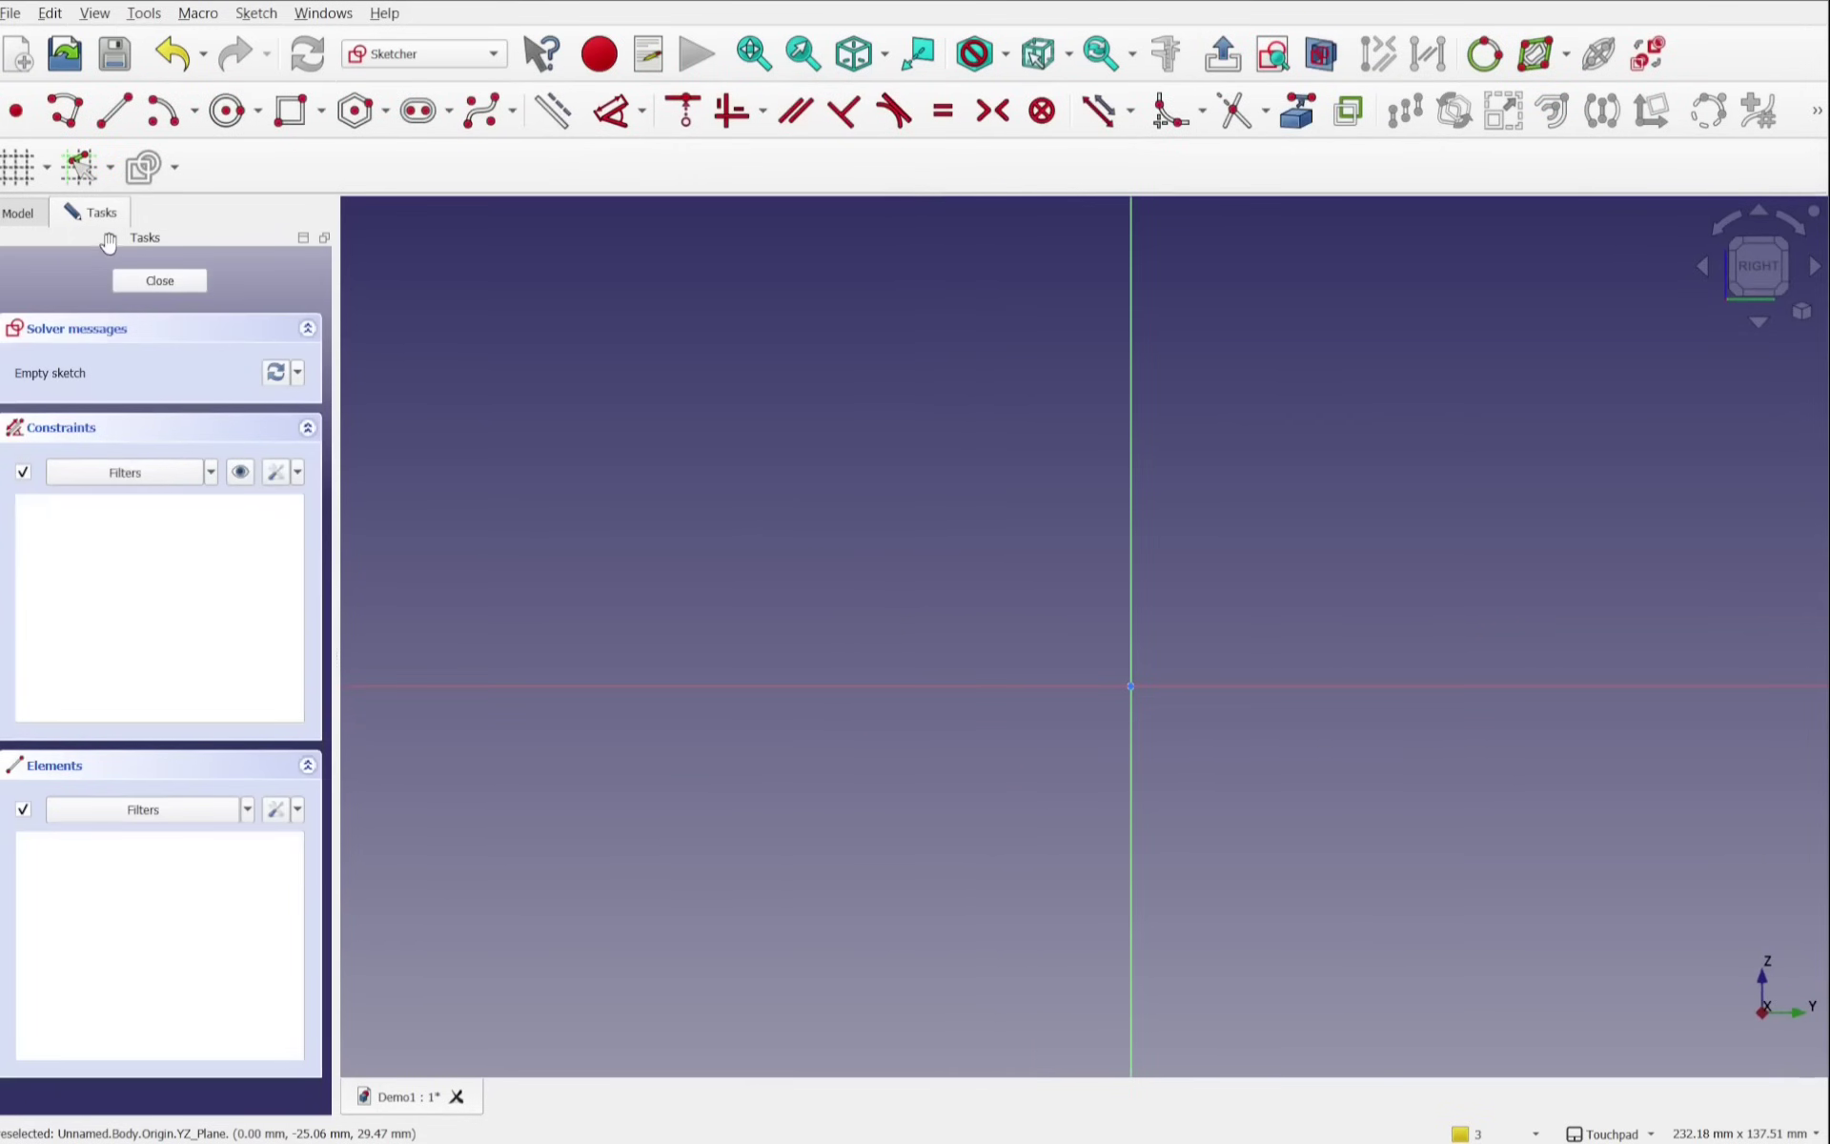
Step: Draw a 3-point arc with both ends on the horizontal axis
click(192, 122)
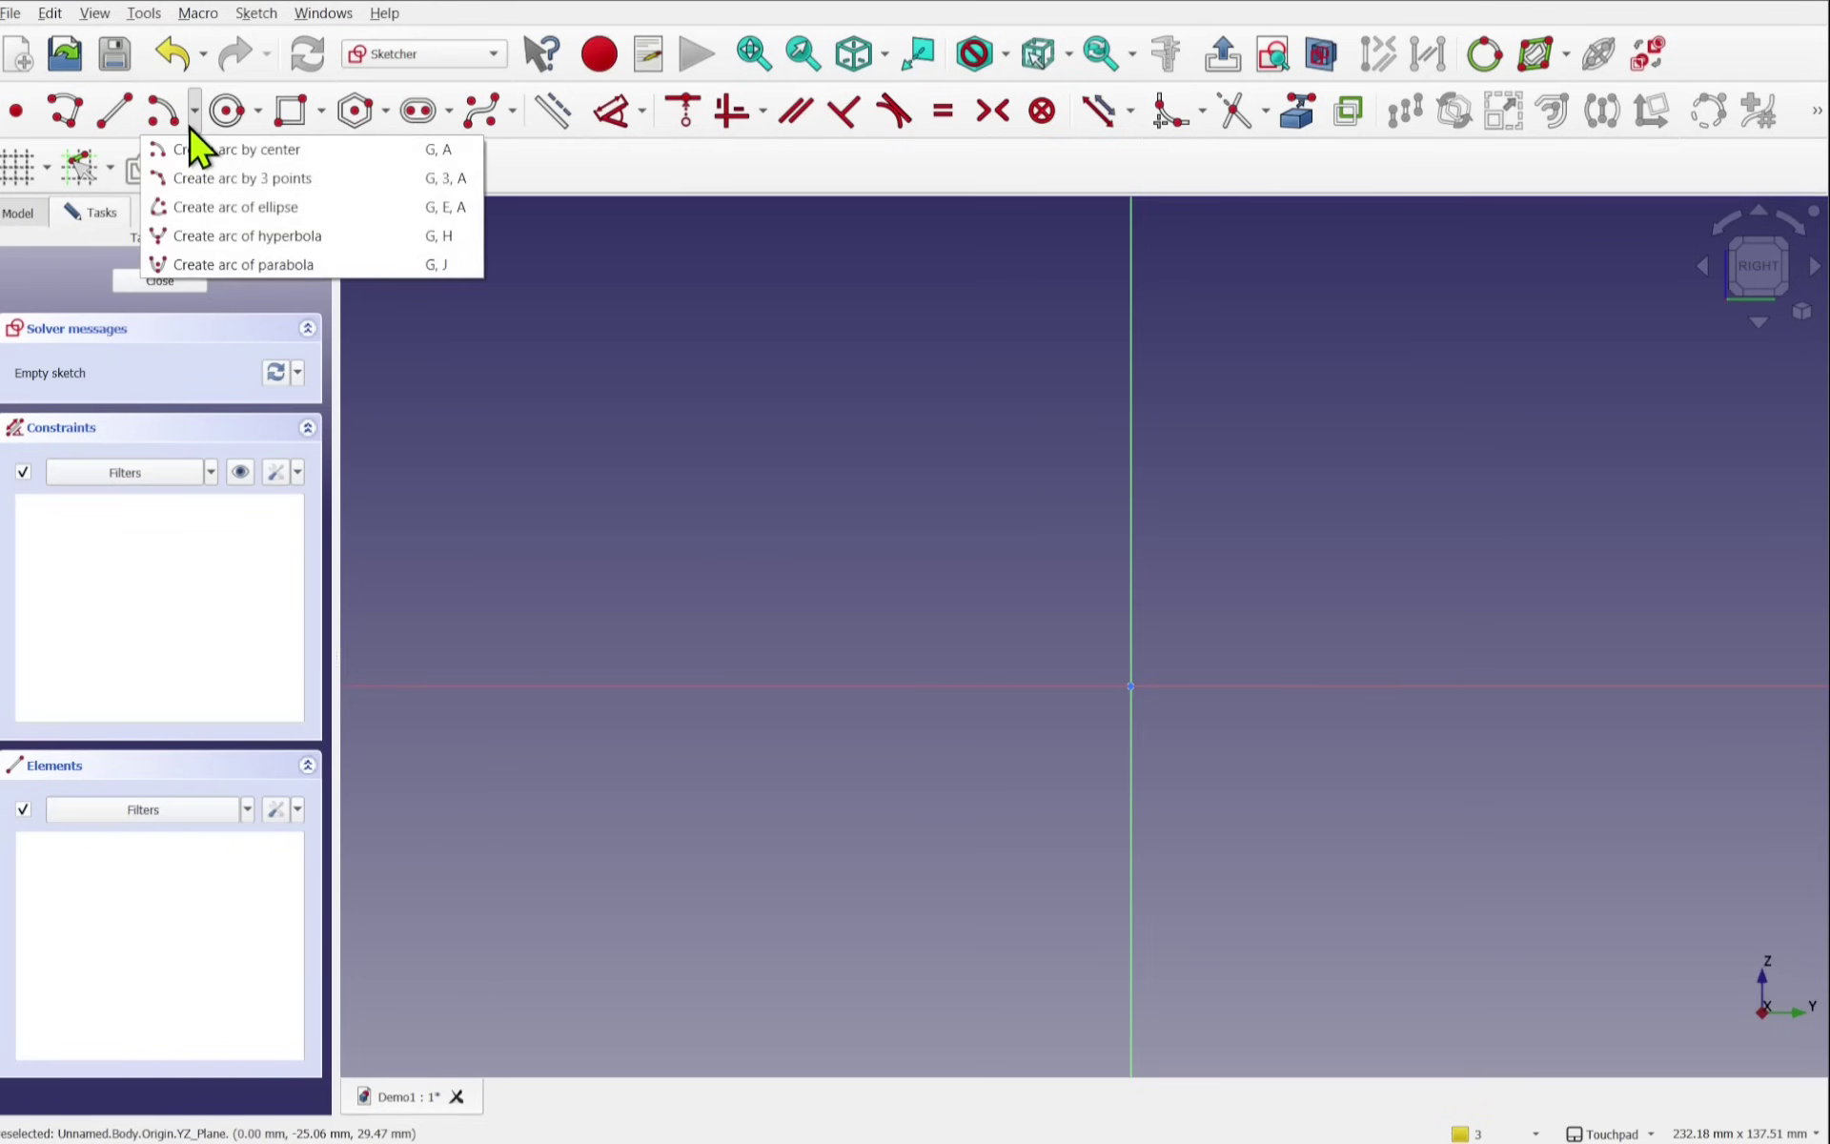
click(268, 179)
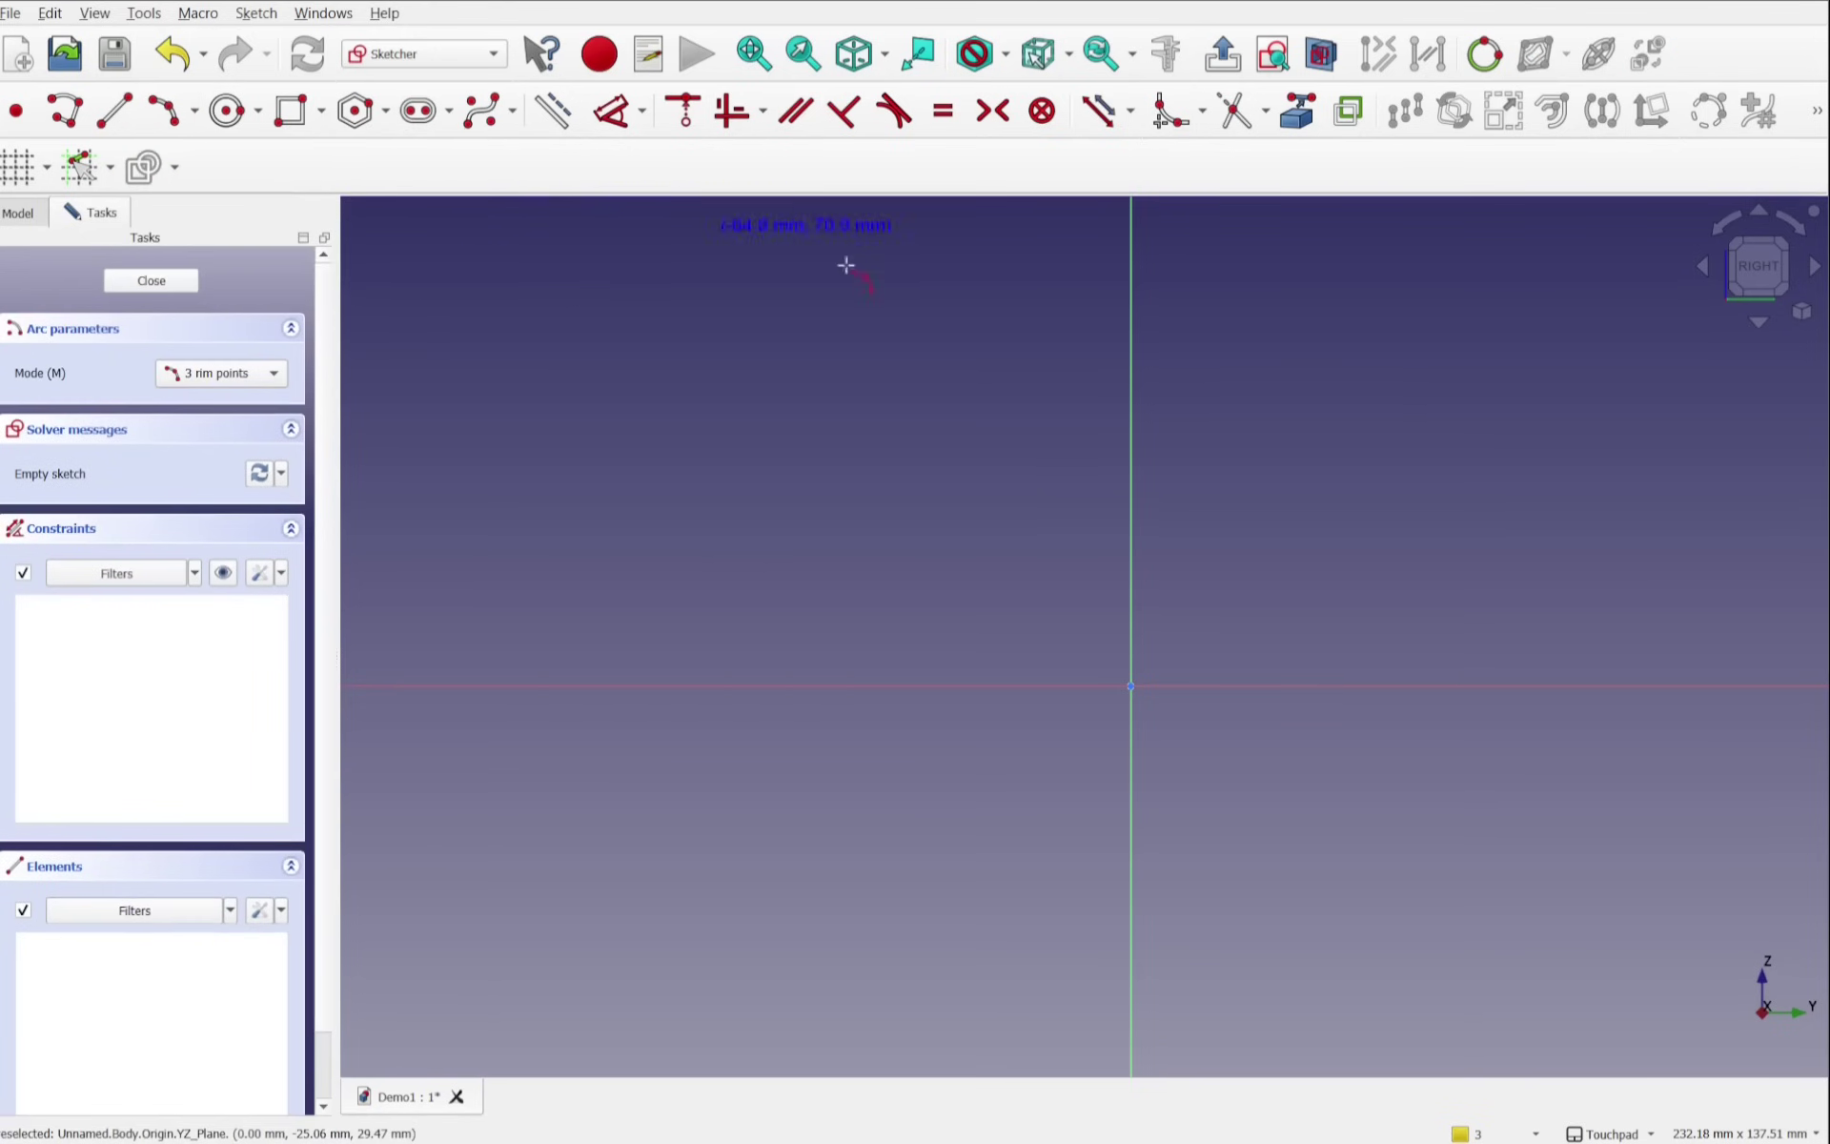
click(869, 683)
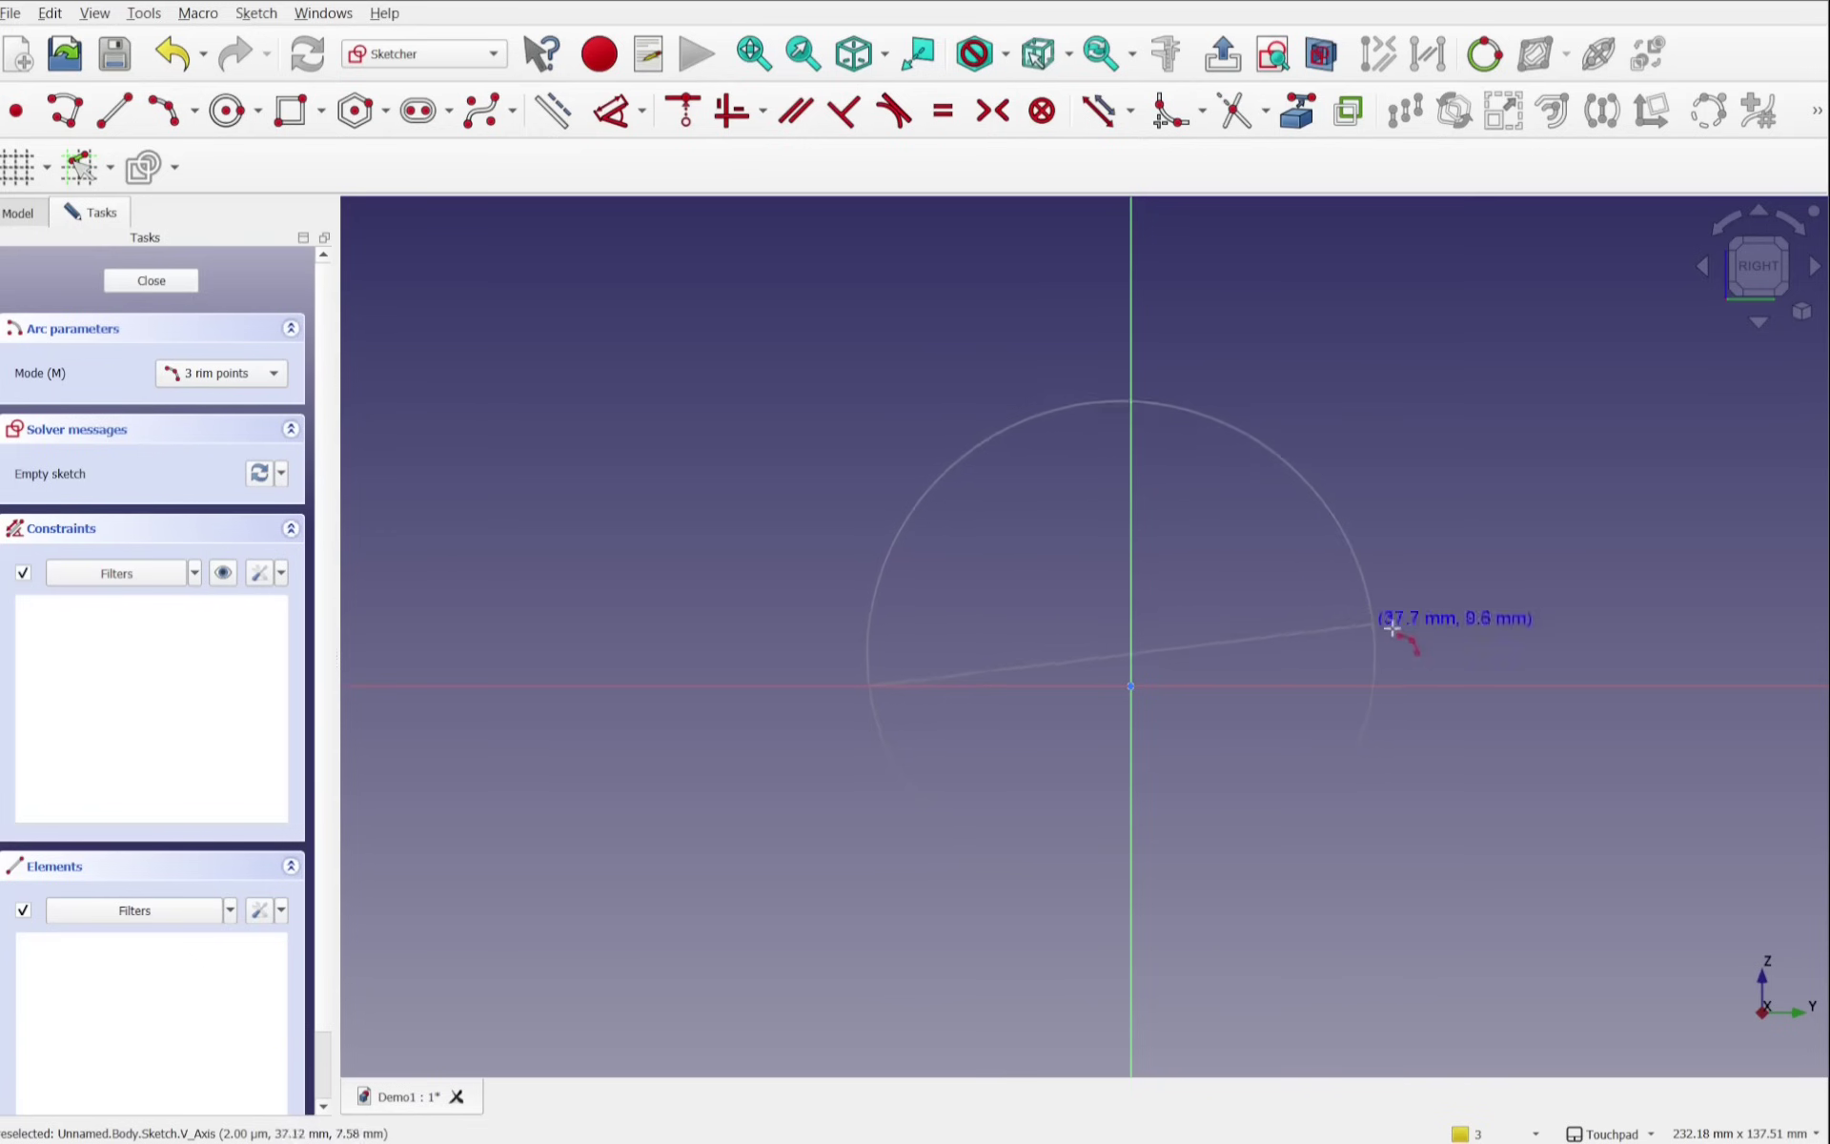
click(1437, 681)
click(1244, 559)
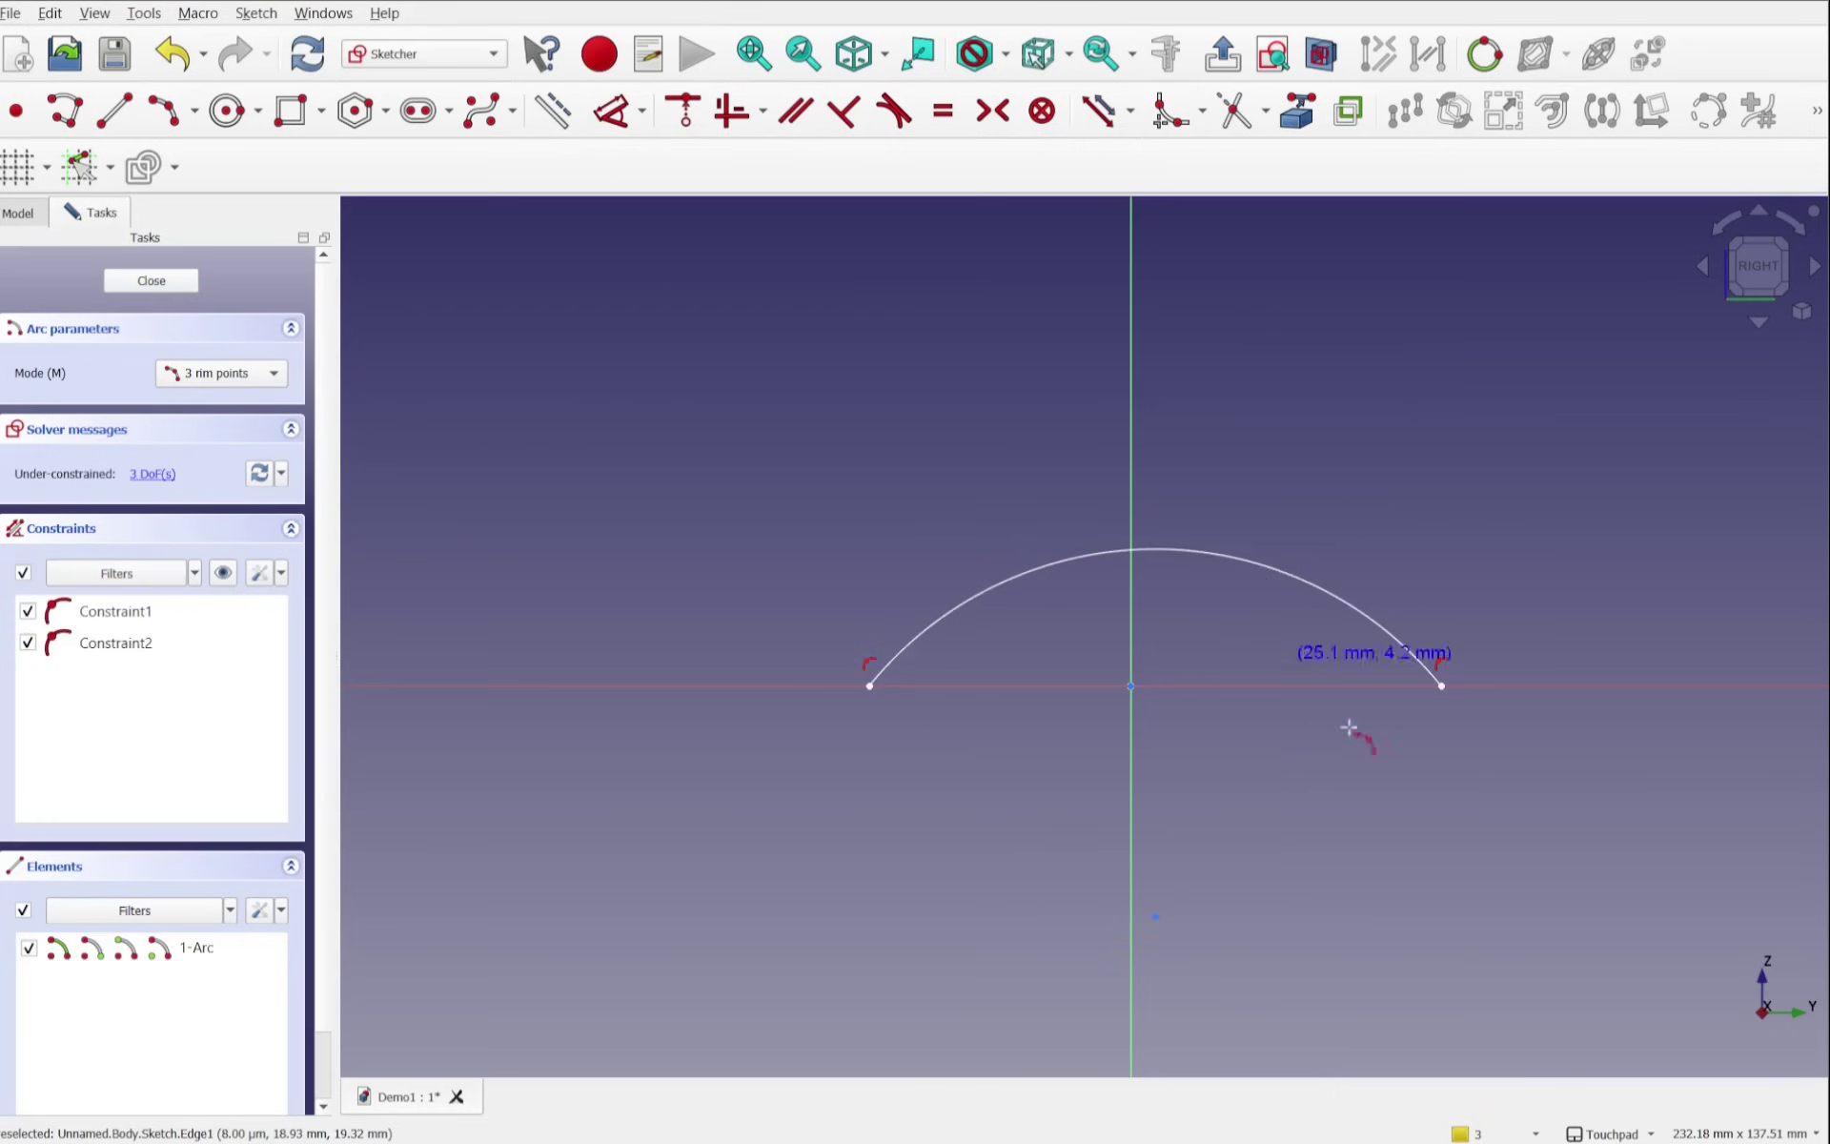
right_click(1395, 874)
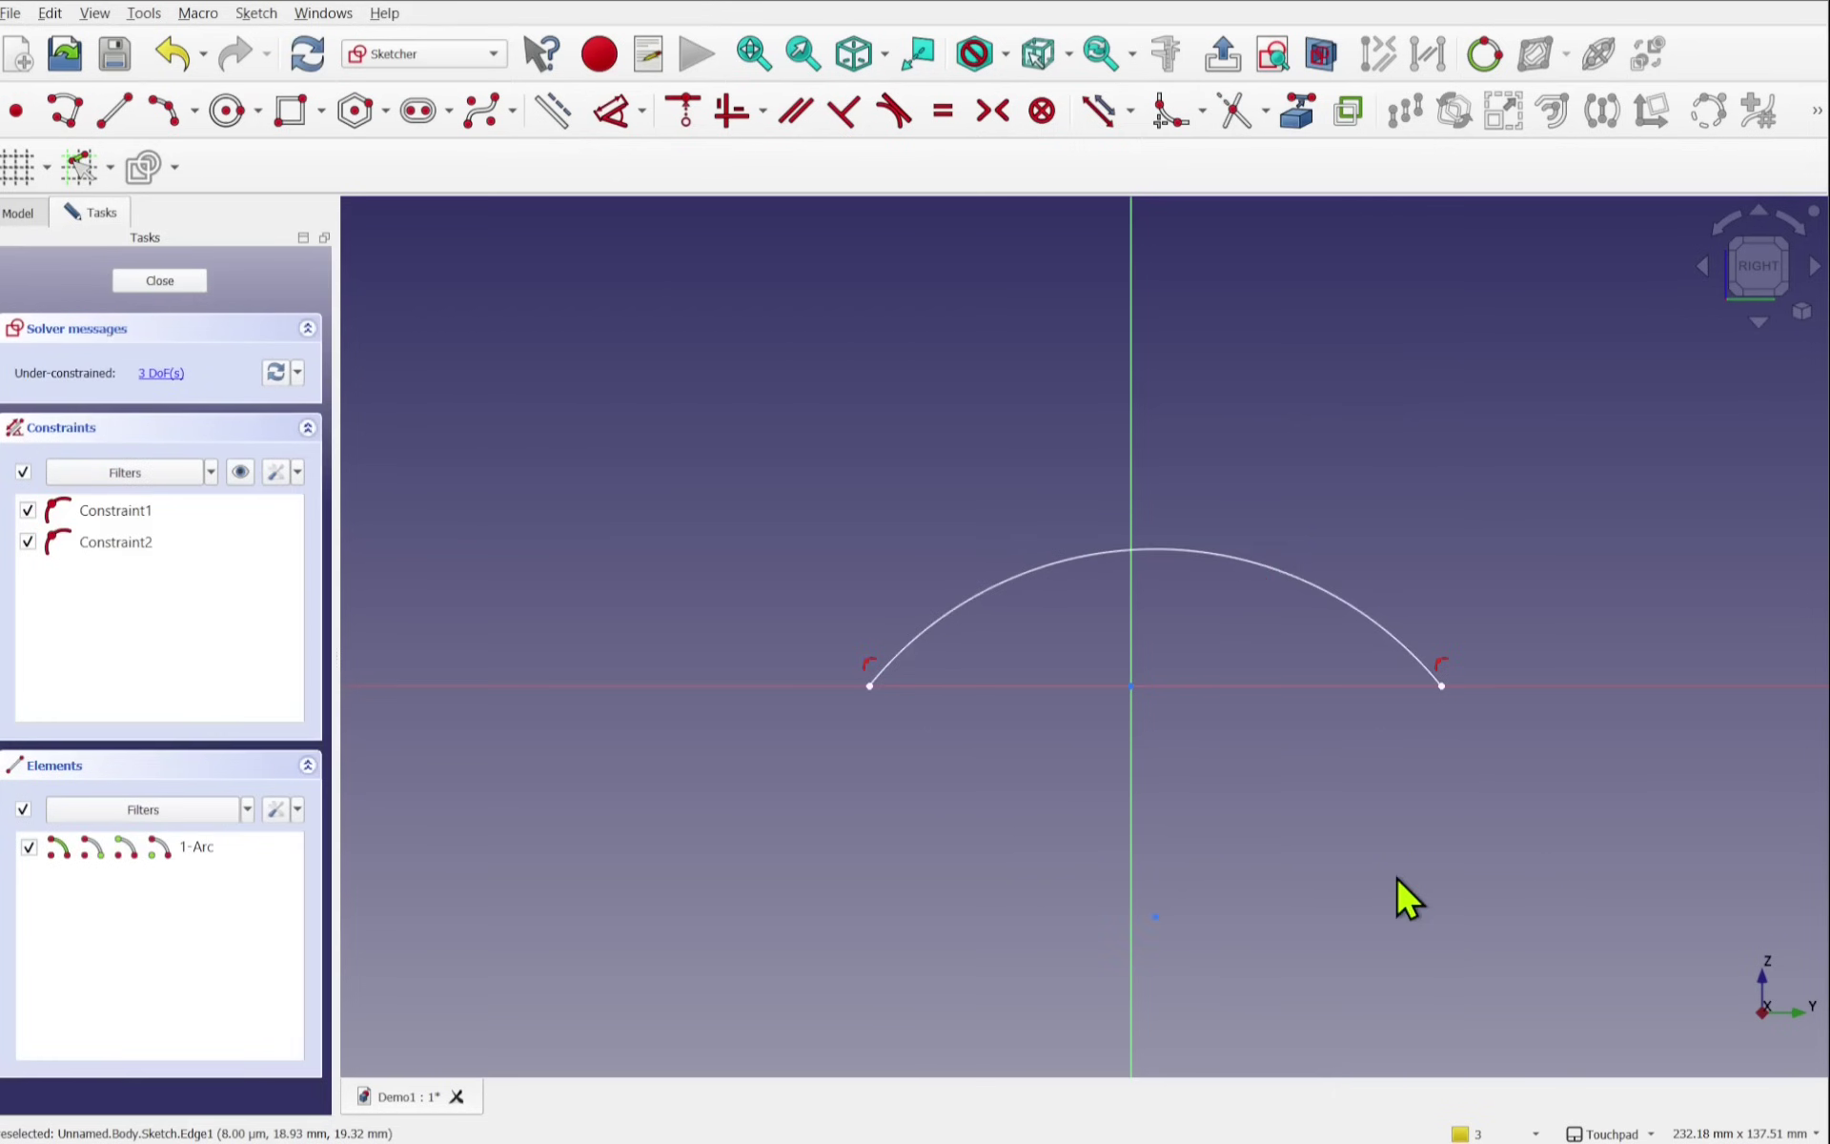
Step: Constrain the arc's centre onto the vertical axis and adjust its radius
click(1155, 917)
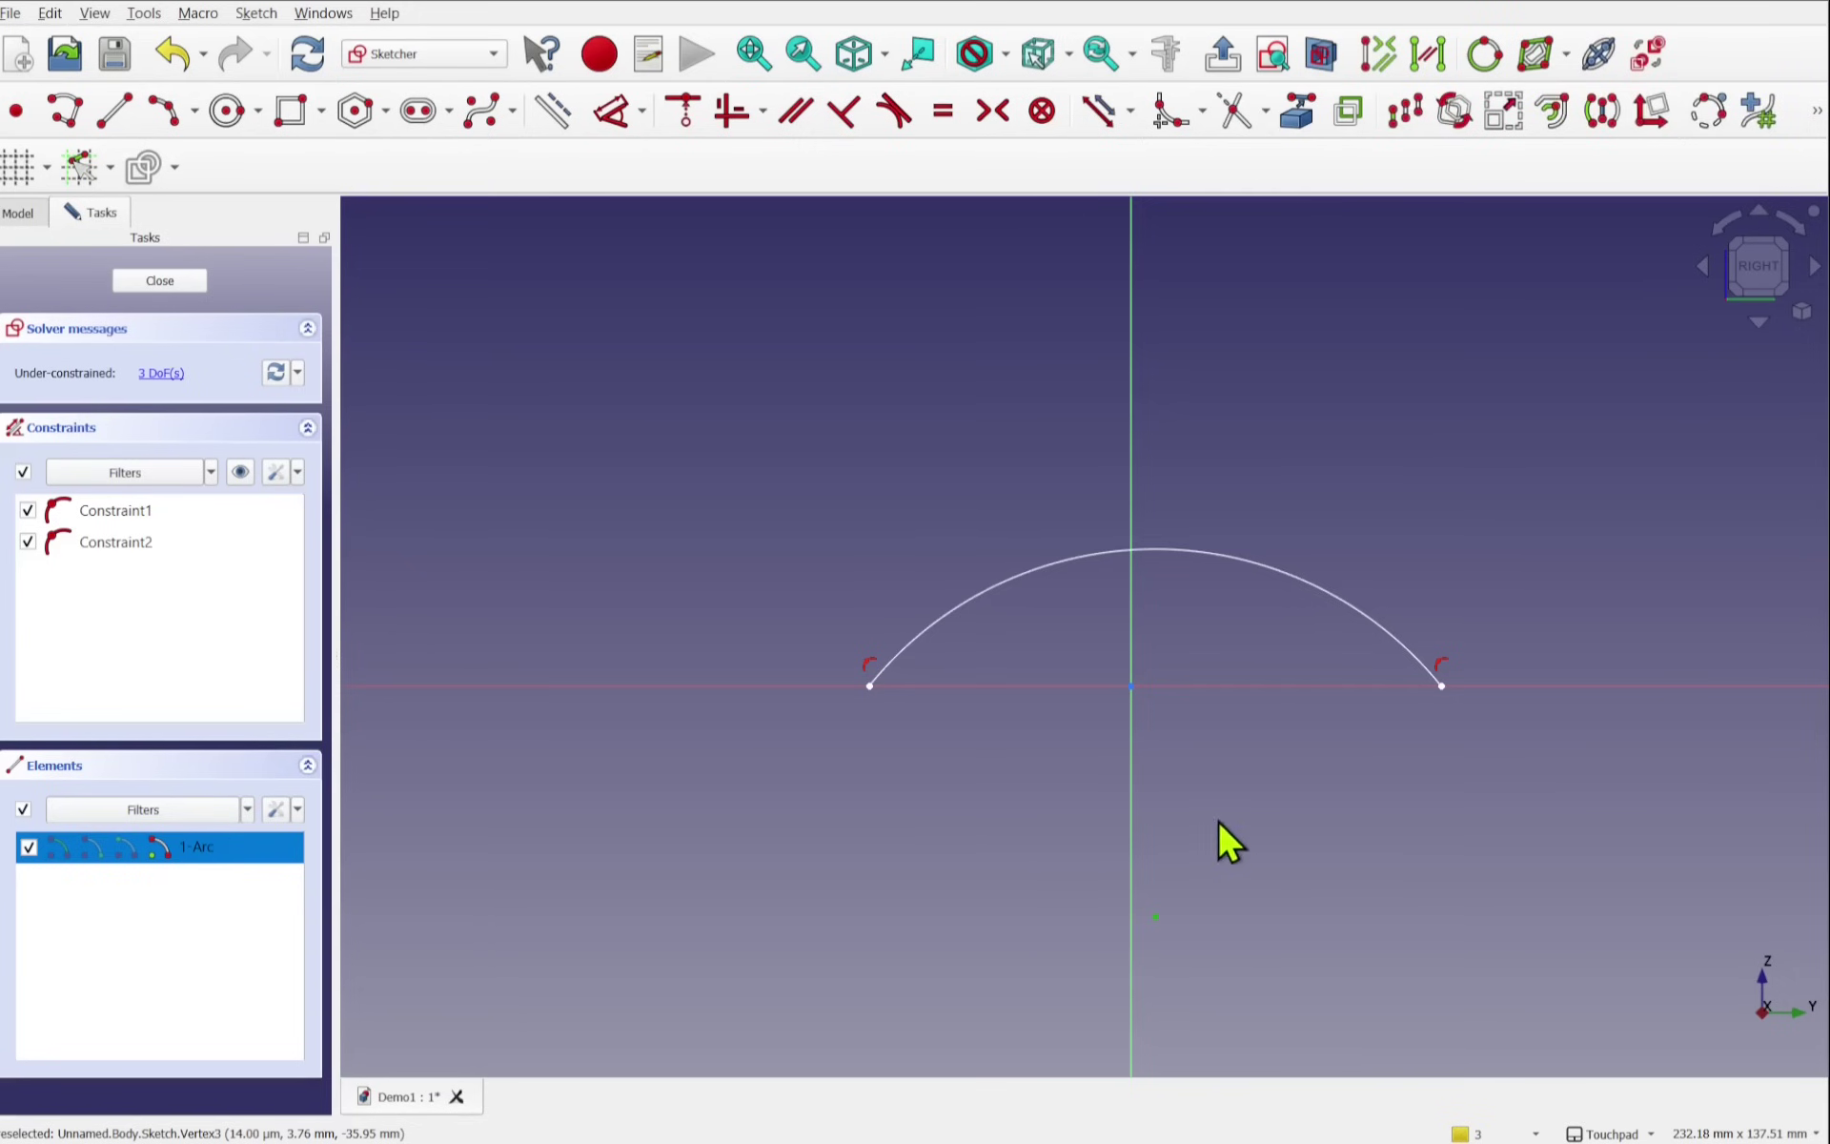
click(1132, 833)
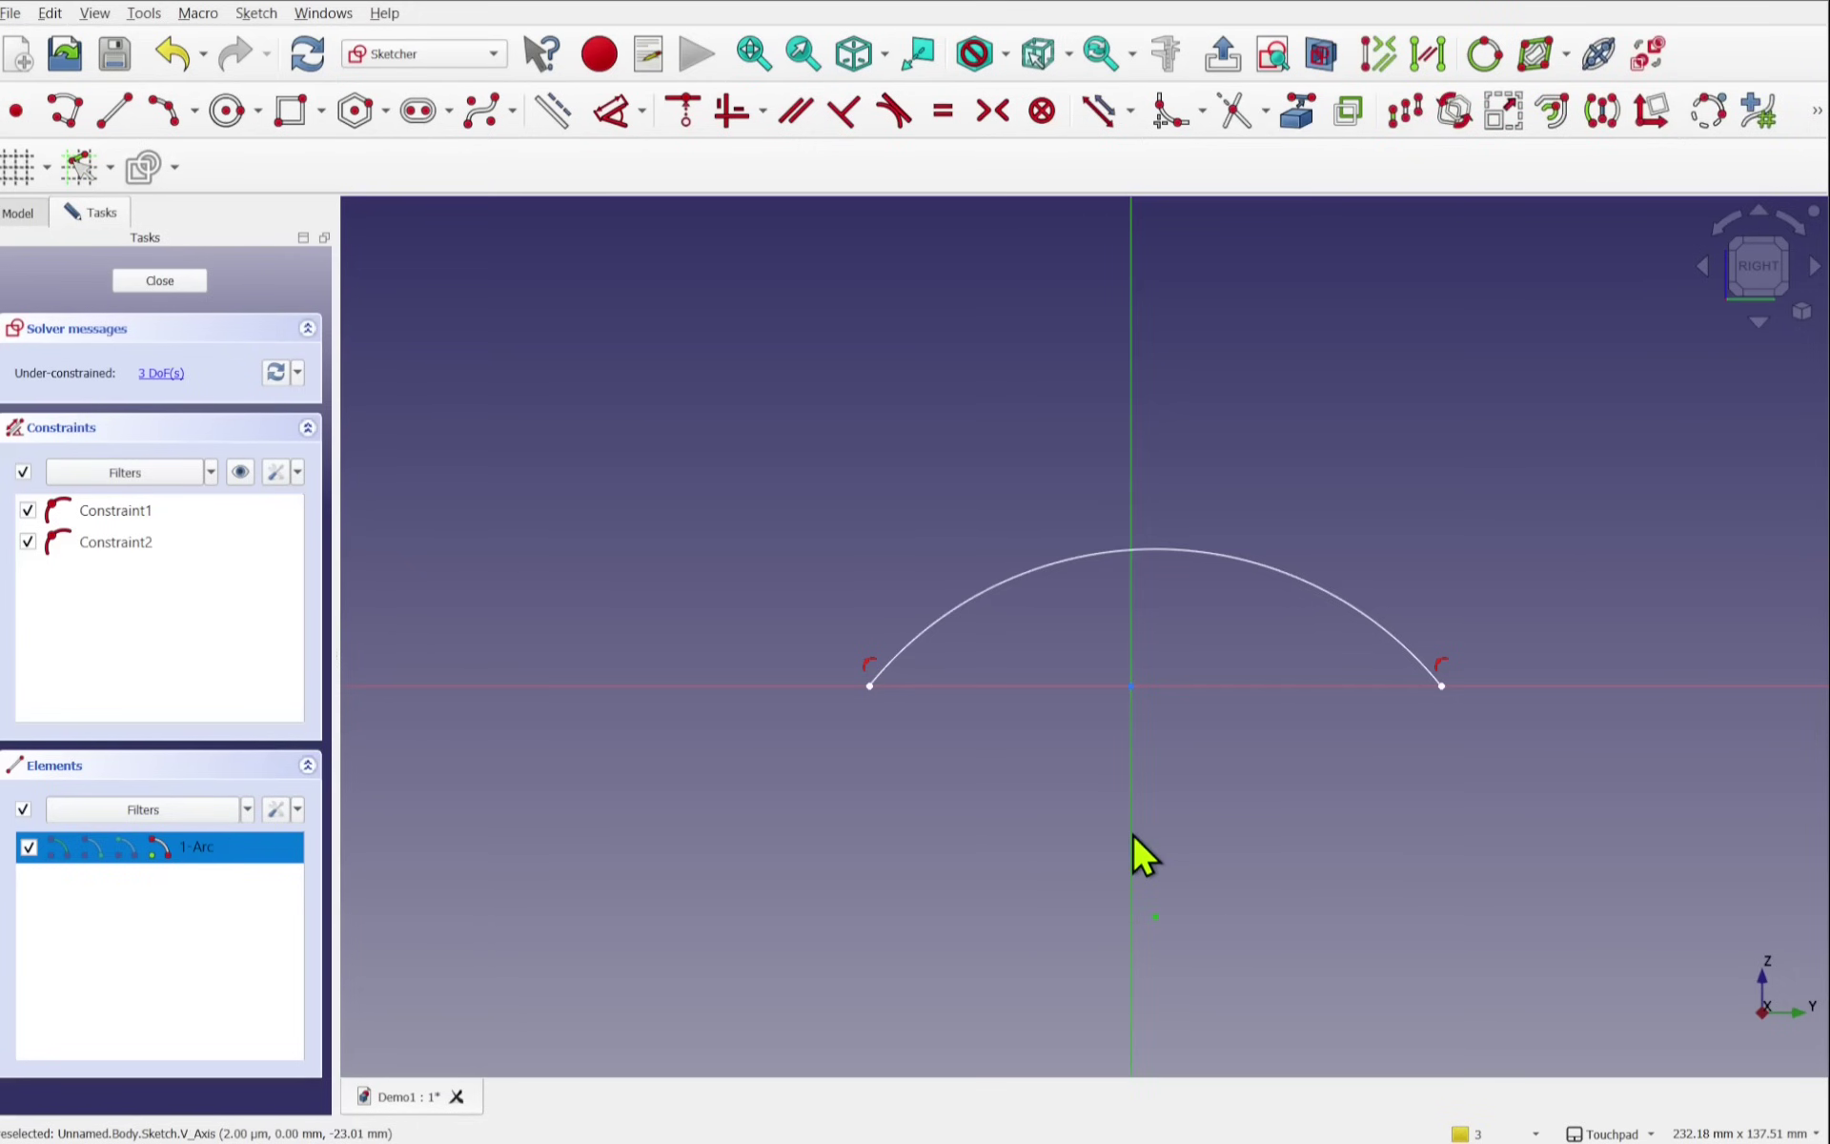
click(679, 117)
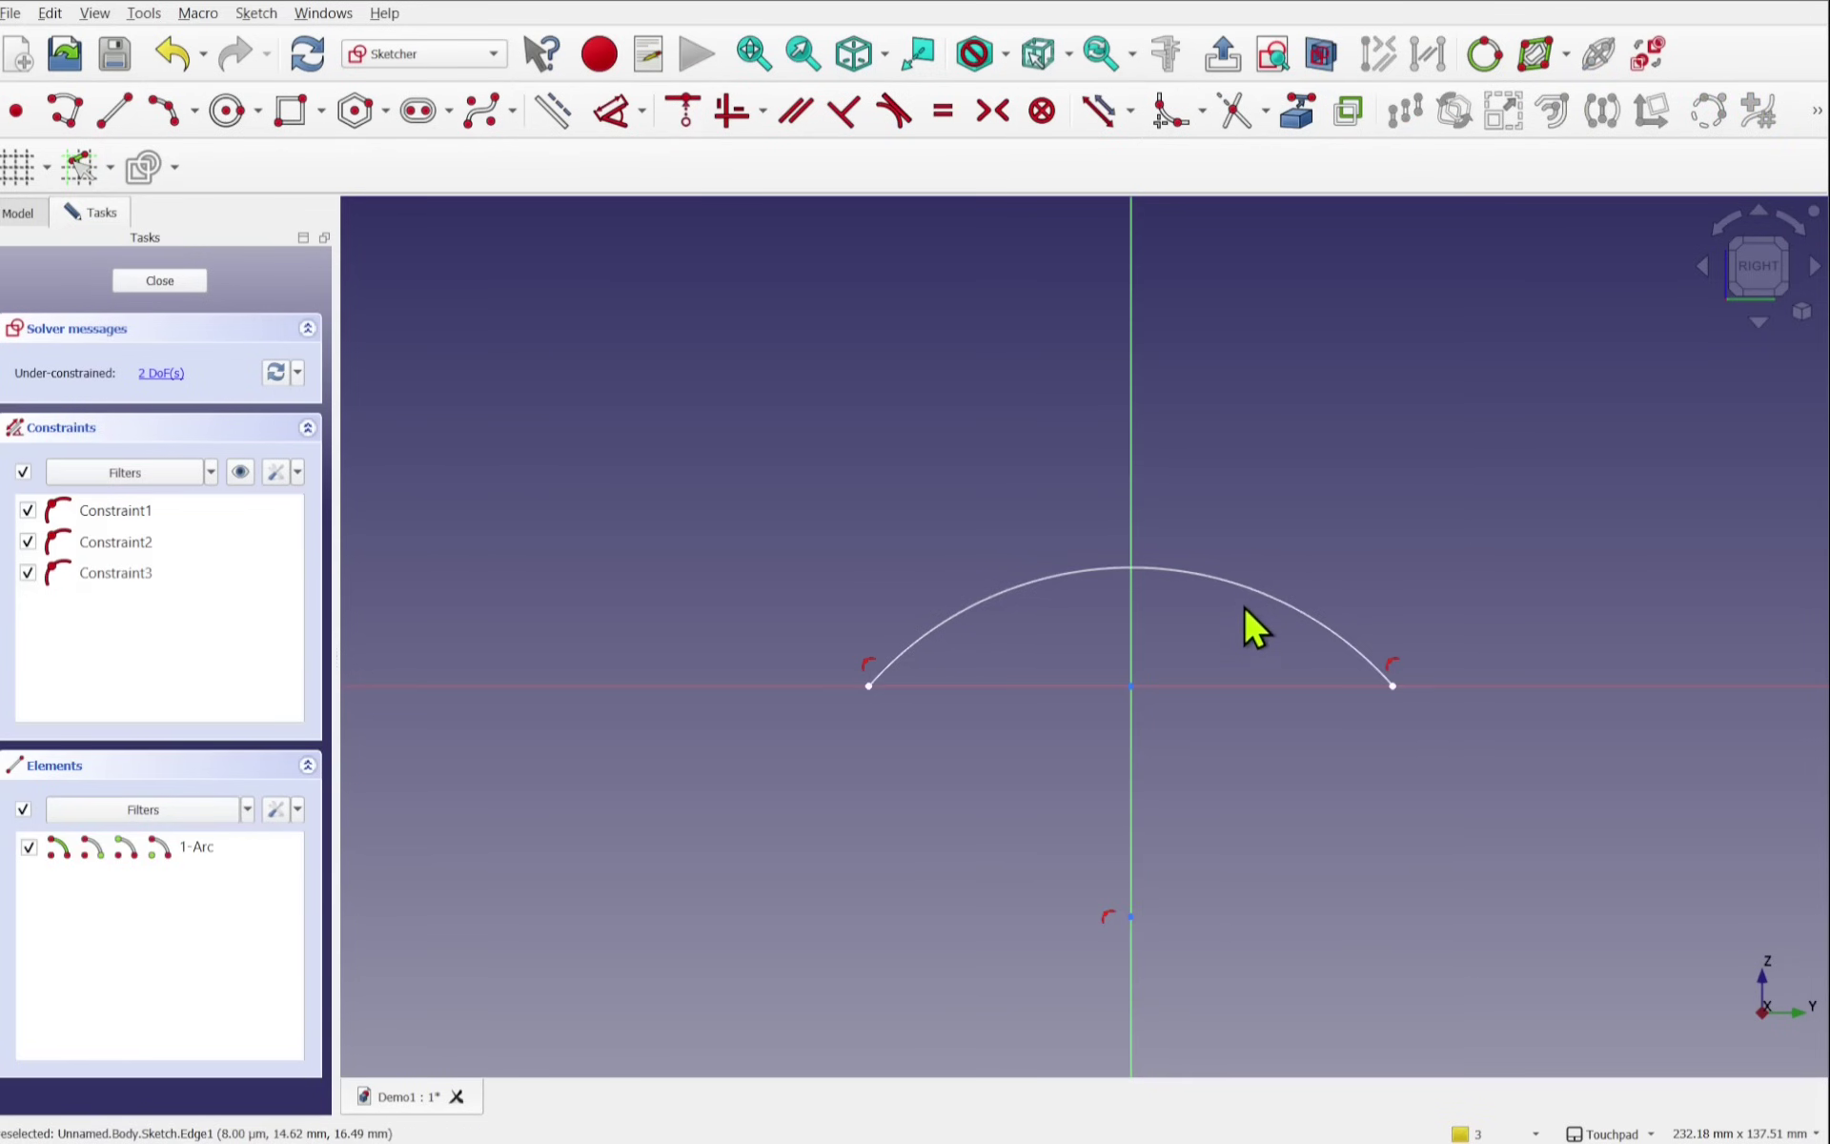
mouse_move(1230, 588)
mouse_down()
mouse_move(1283, 584)
mouse_move(1204, 592)
mouse_move(1237, 590)
mouse_up()
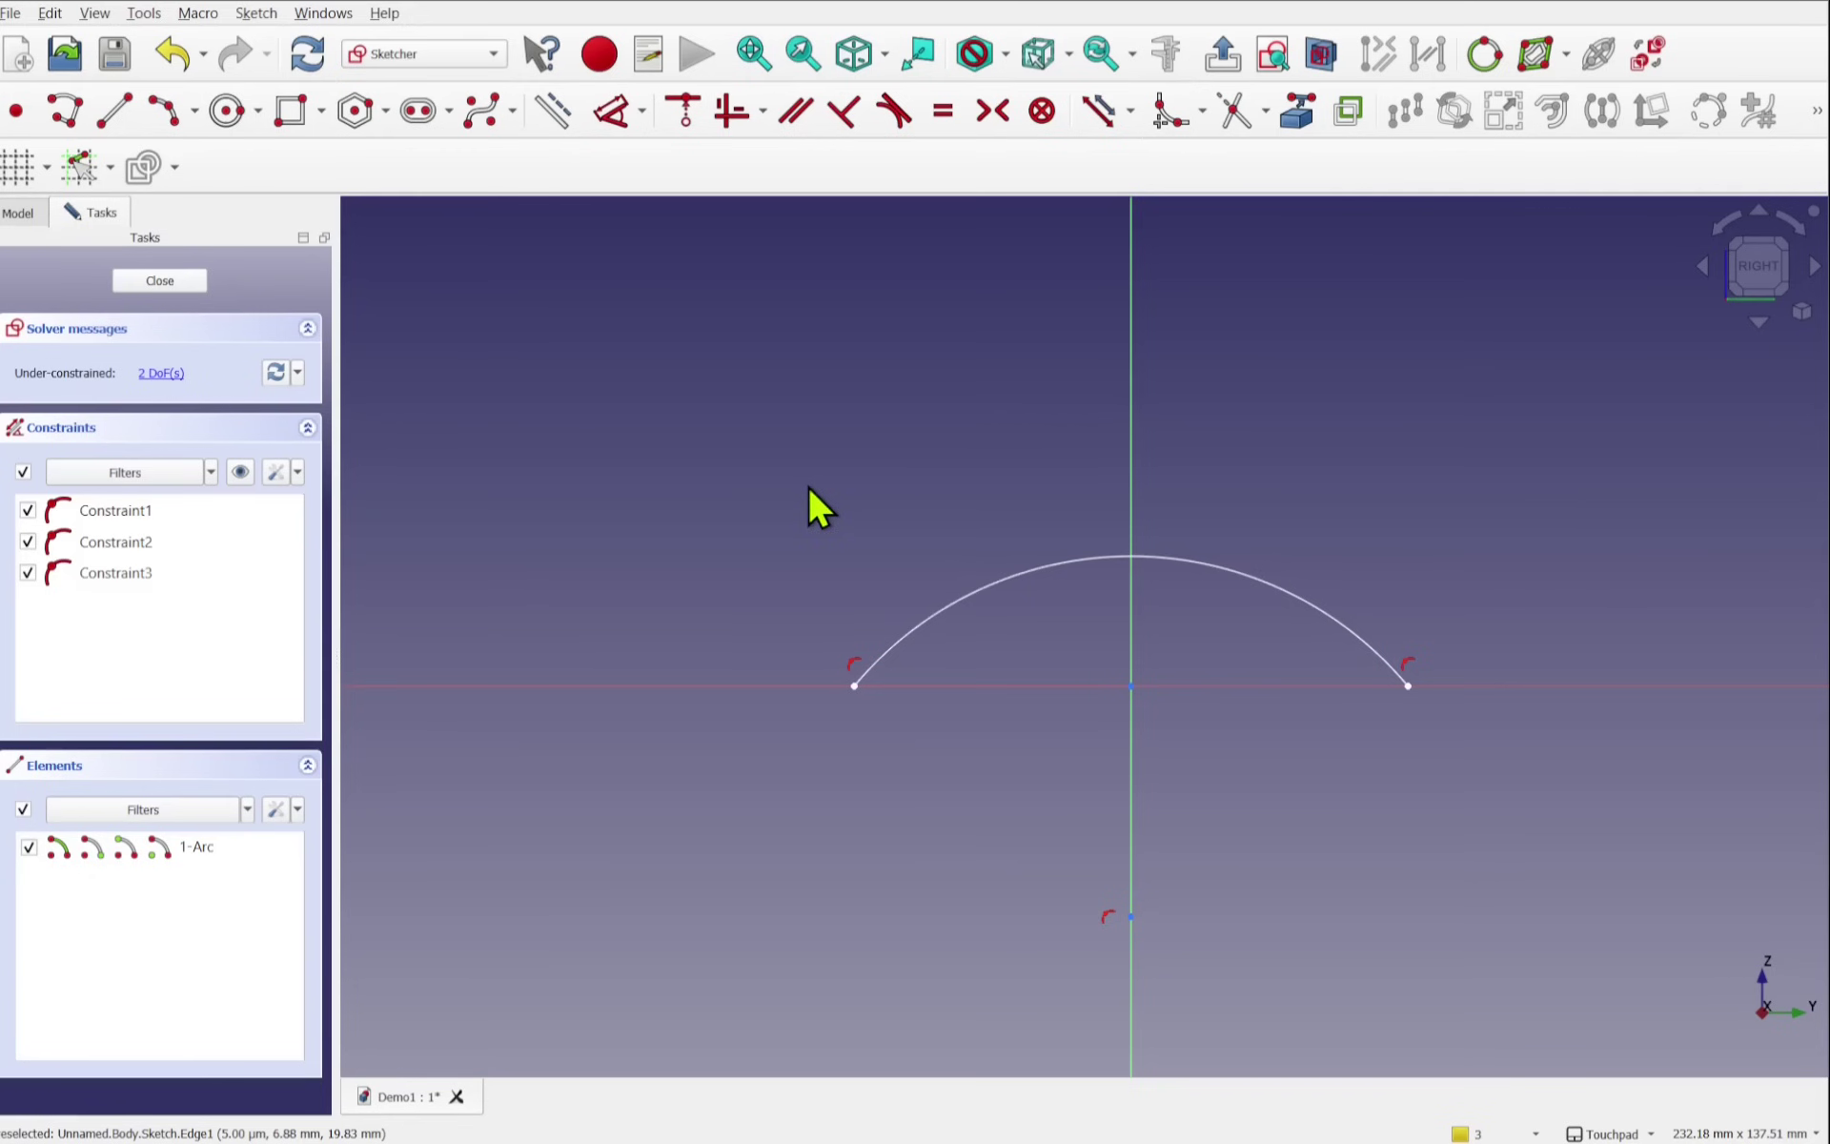
Step: Offset the arc to both sides, delete the original arc, and close the sketch
click(1071, 556)
right_click(1032, 496)
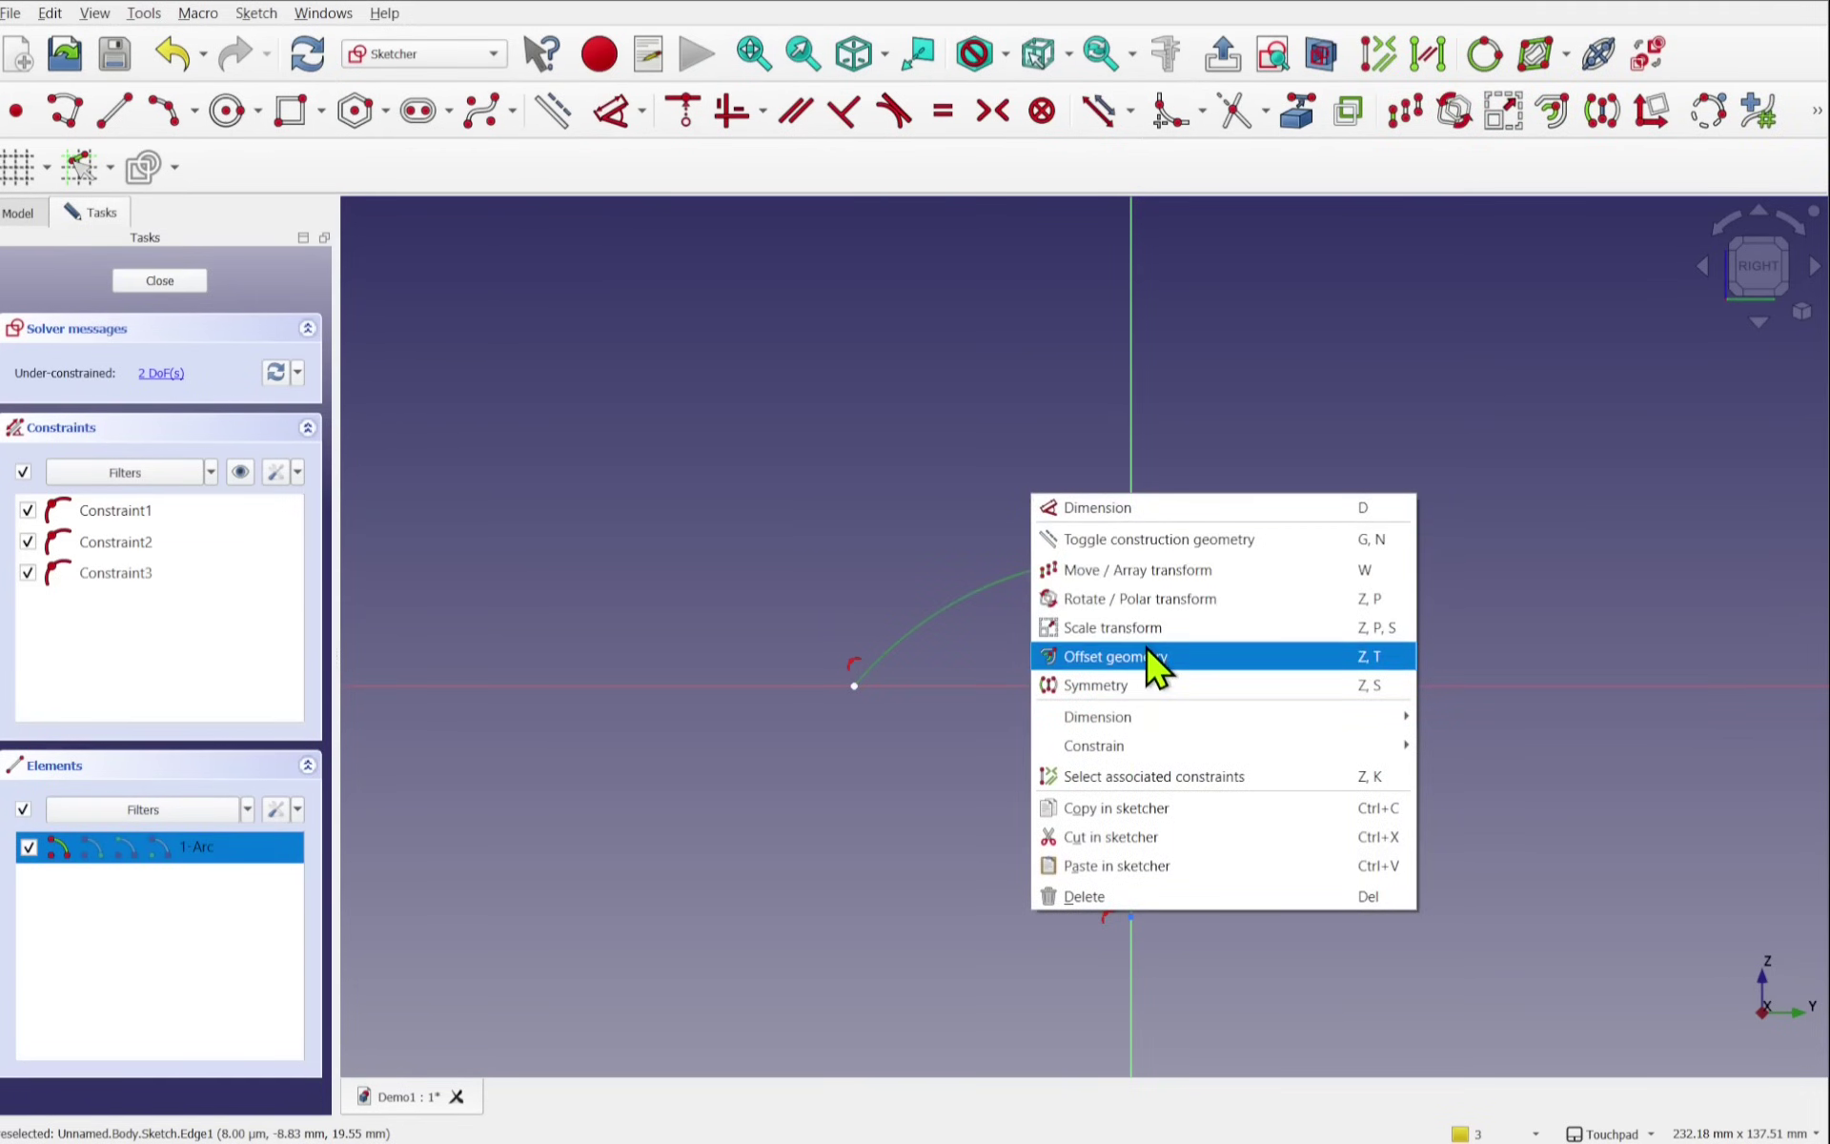
click(1111, 656)
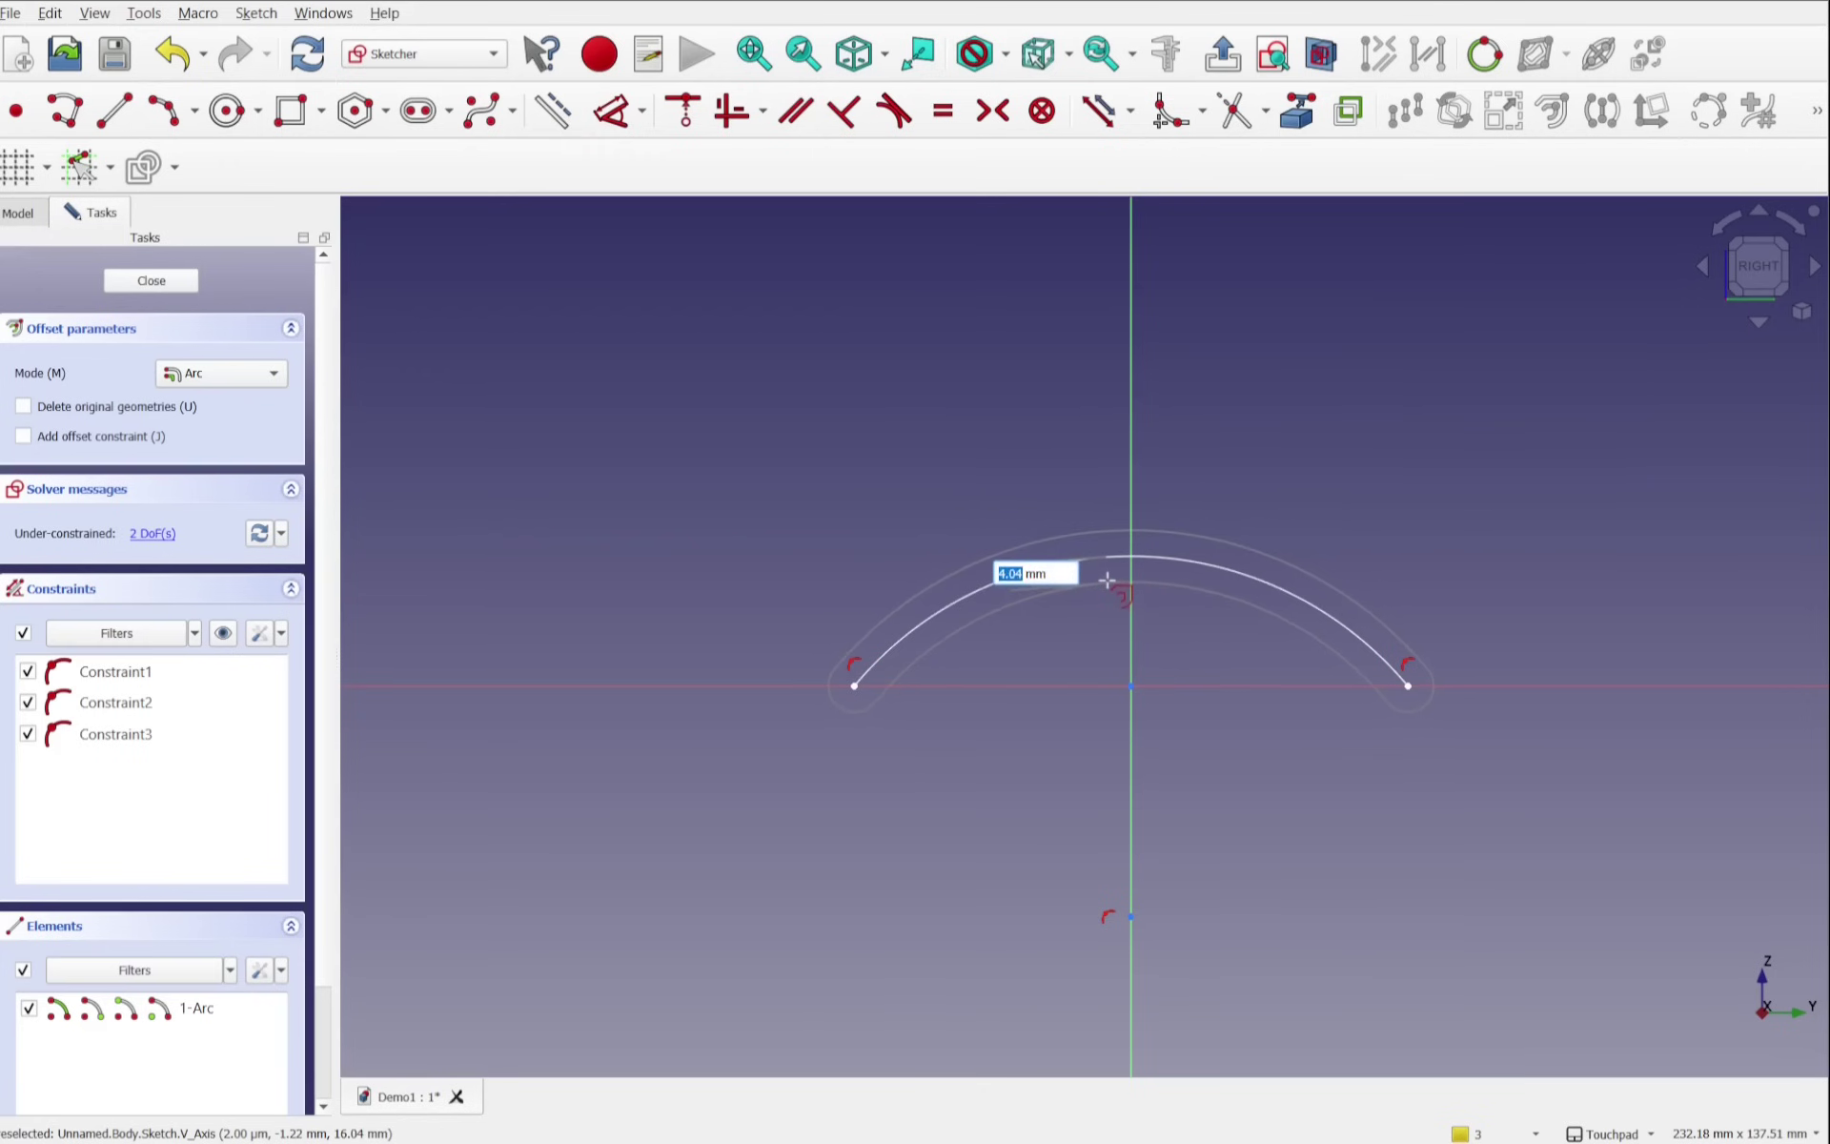
click(1108, 582)
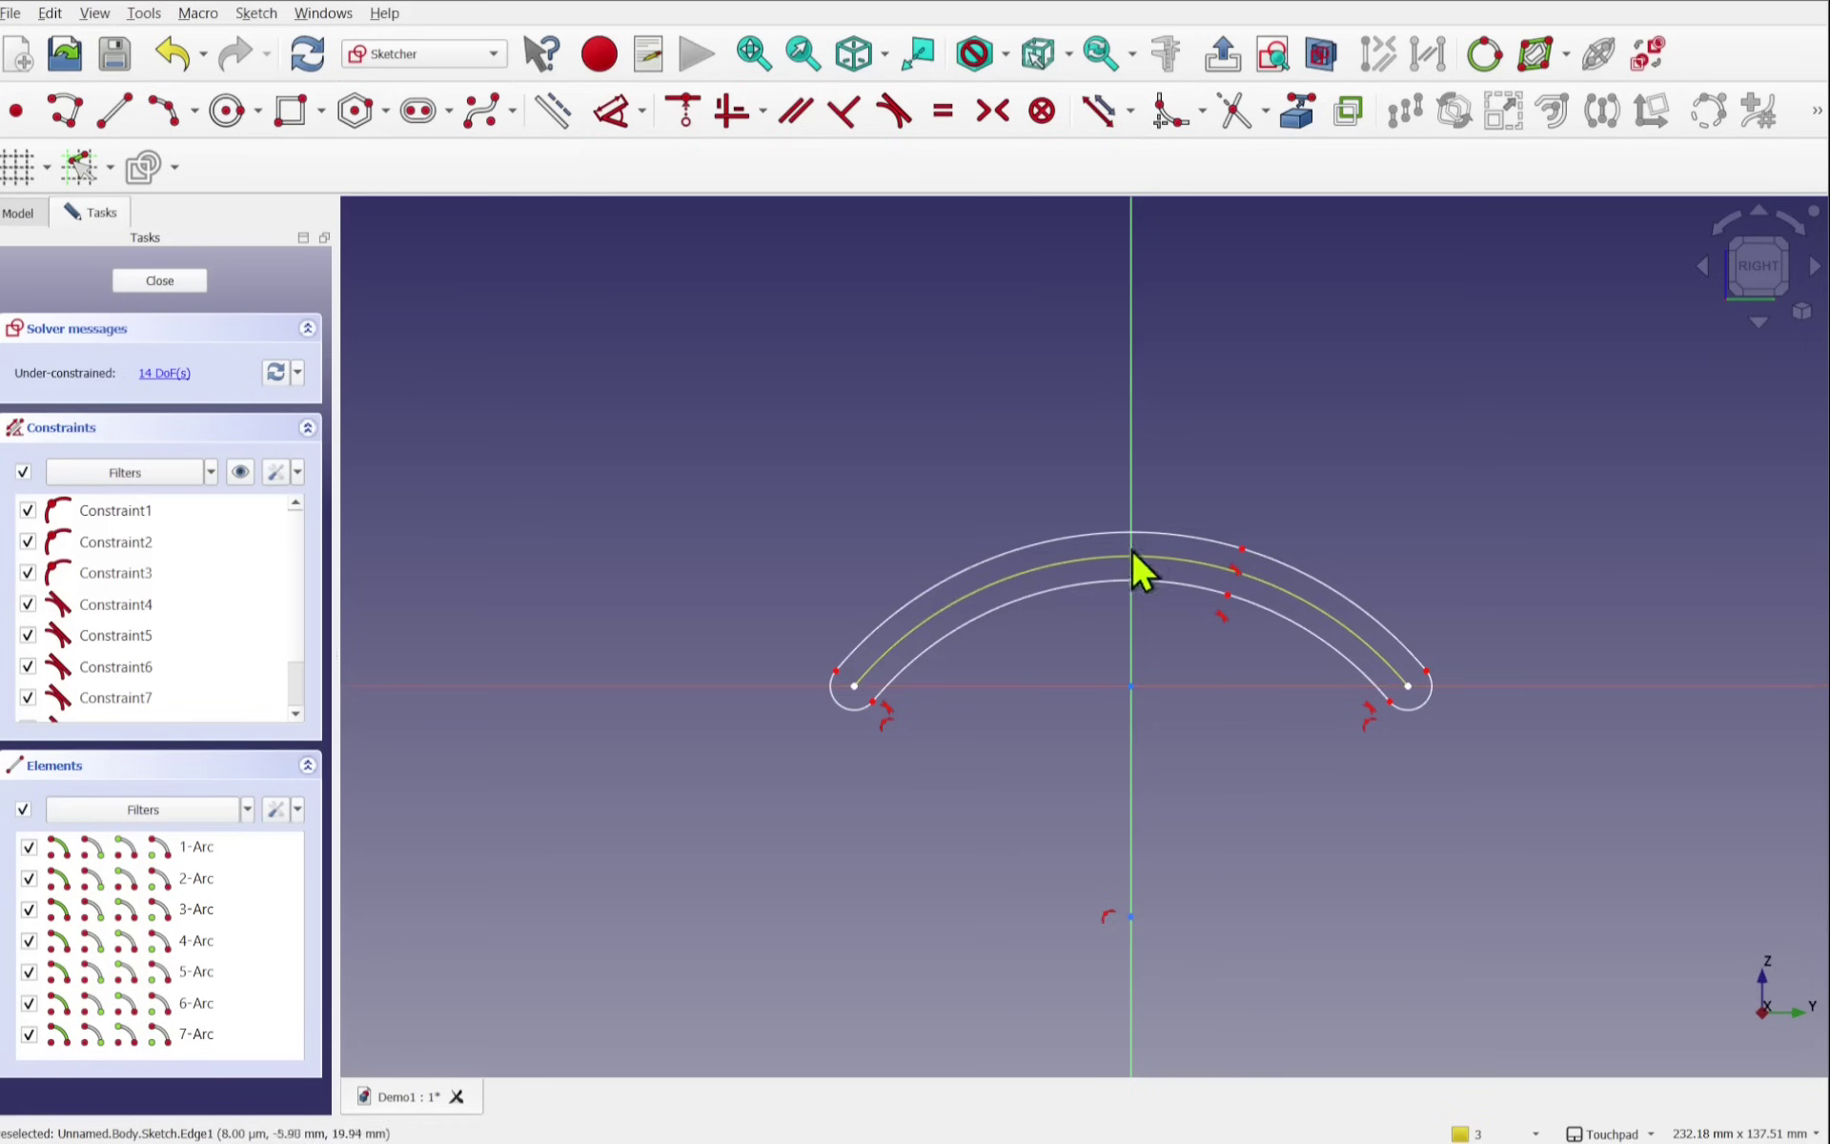
click(1061, 562)
key(Delete)
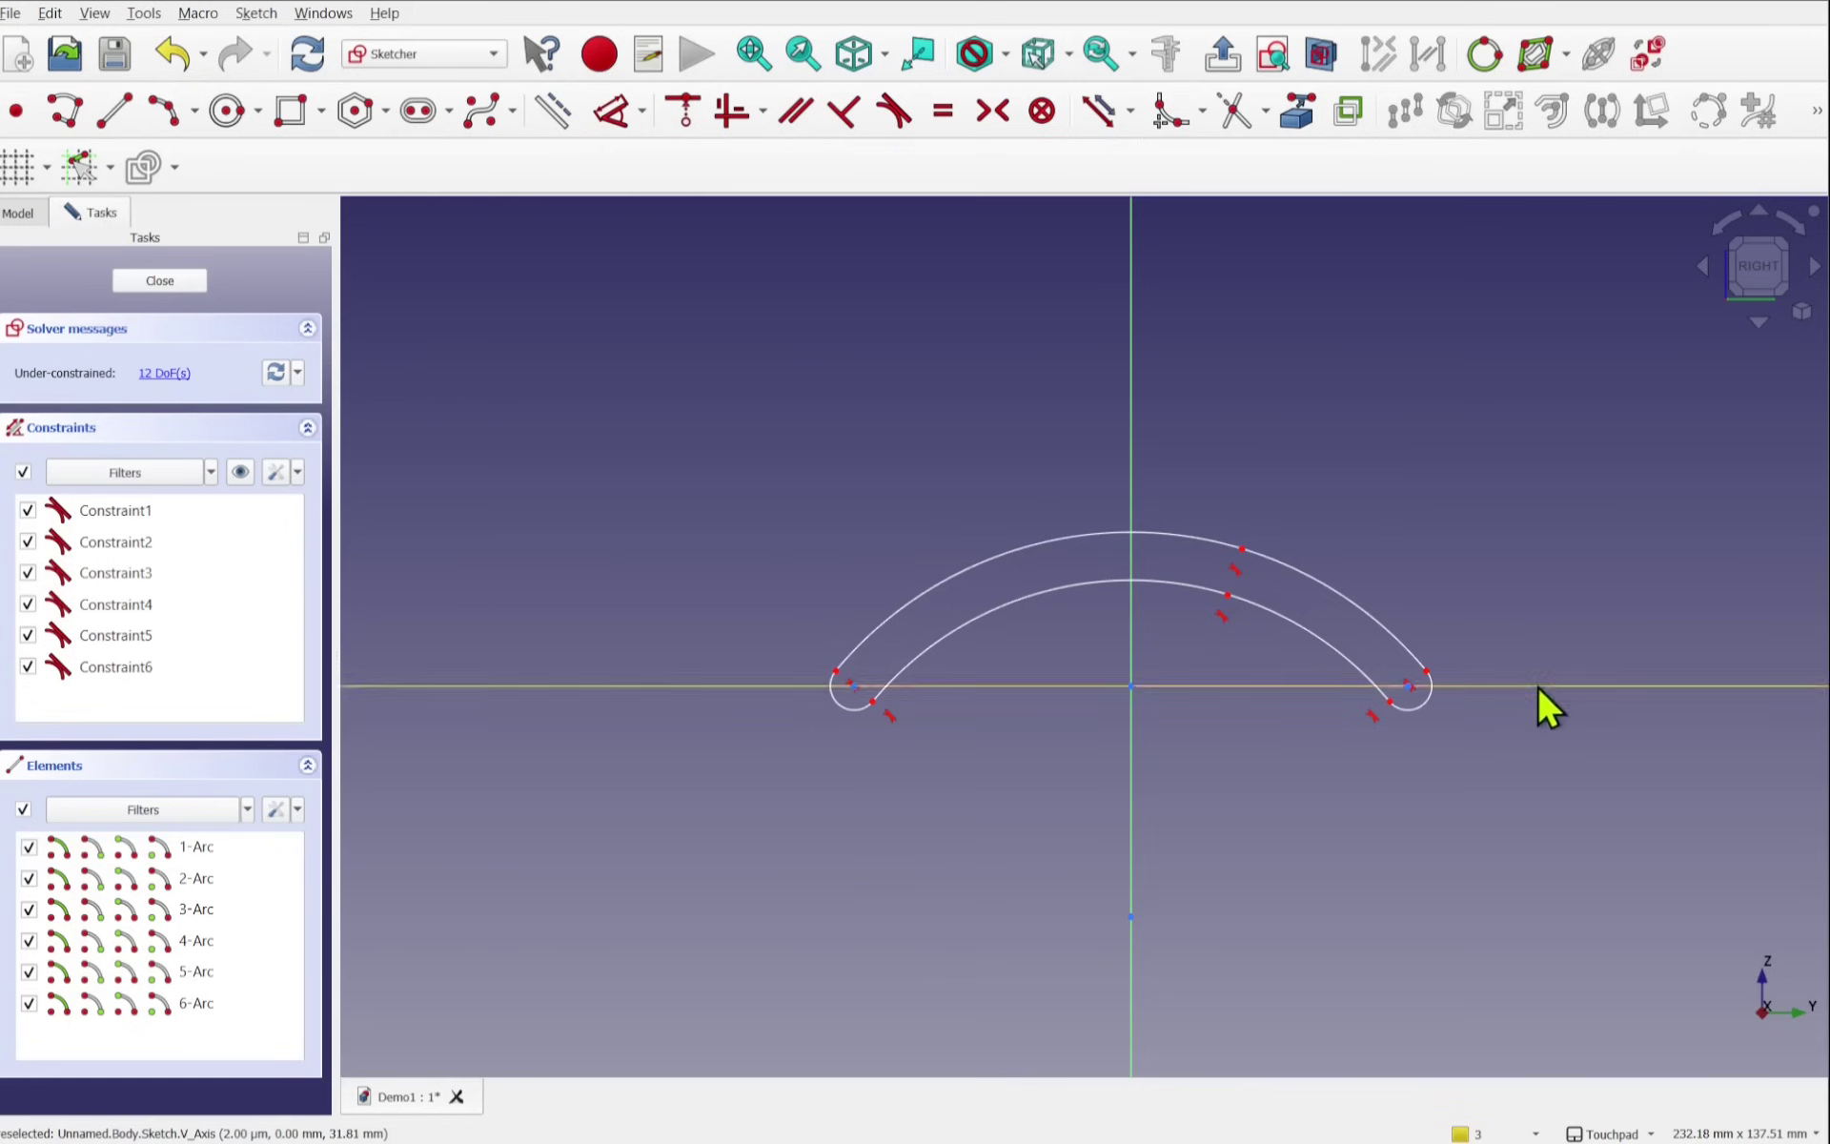
click(153, 284)
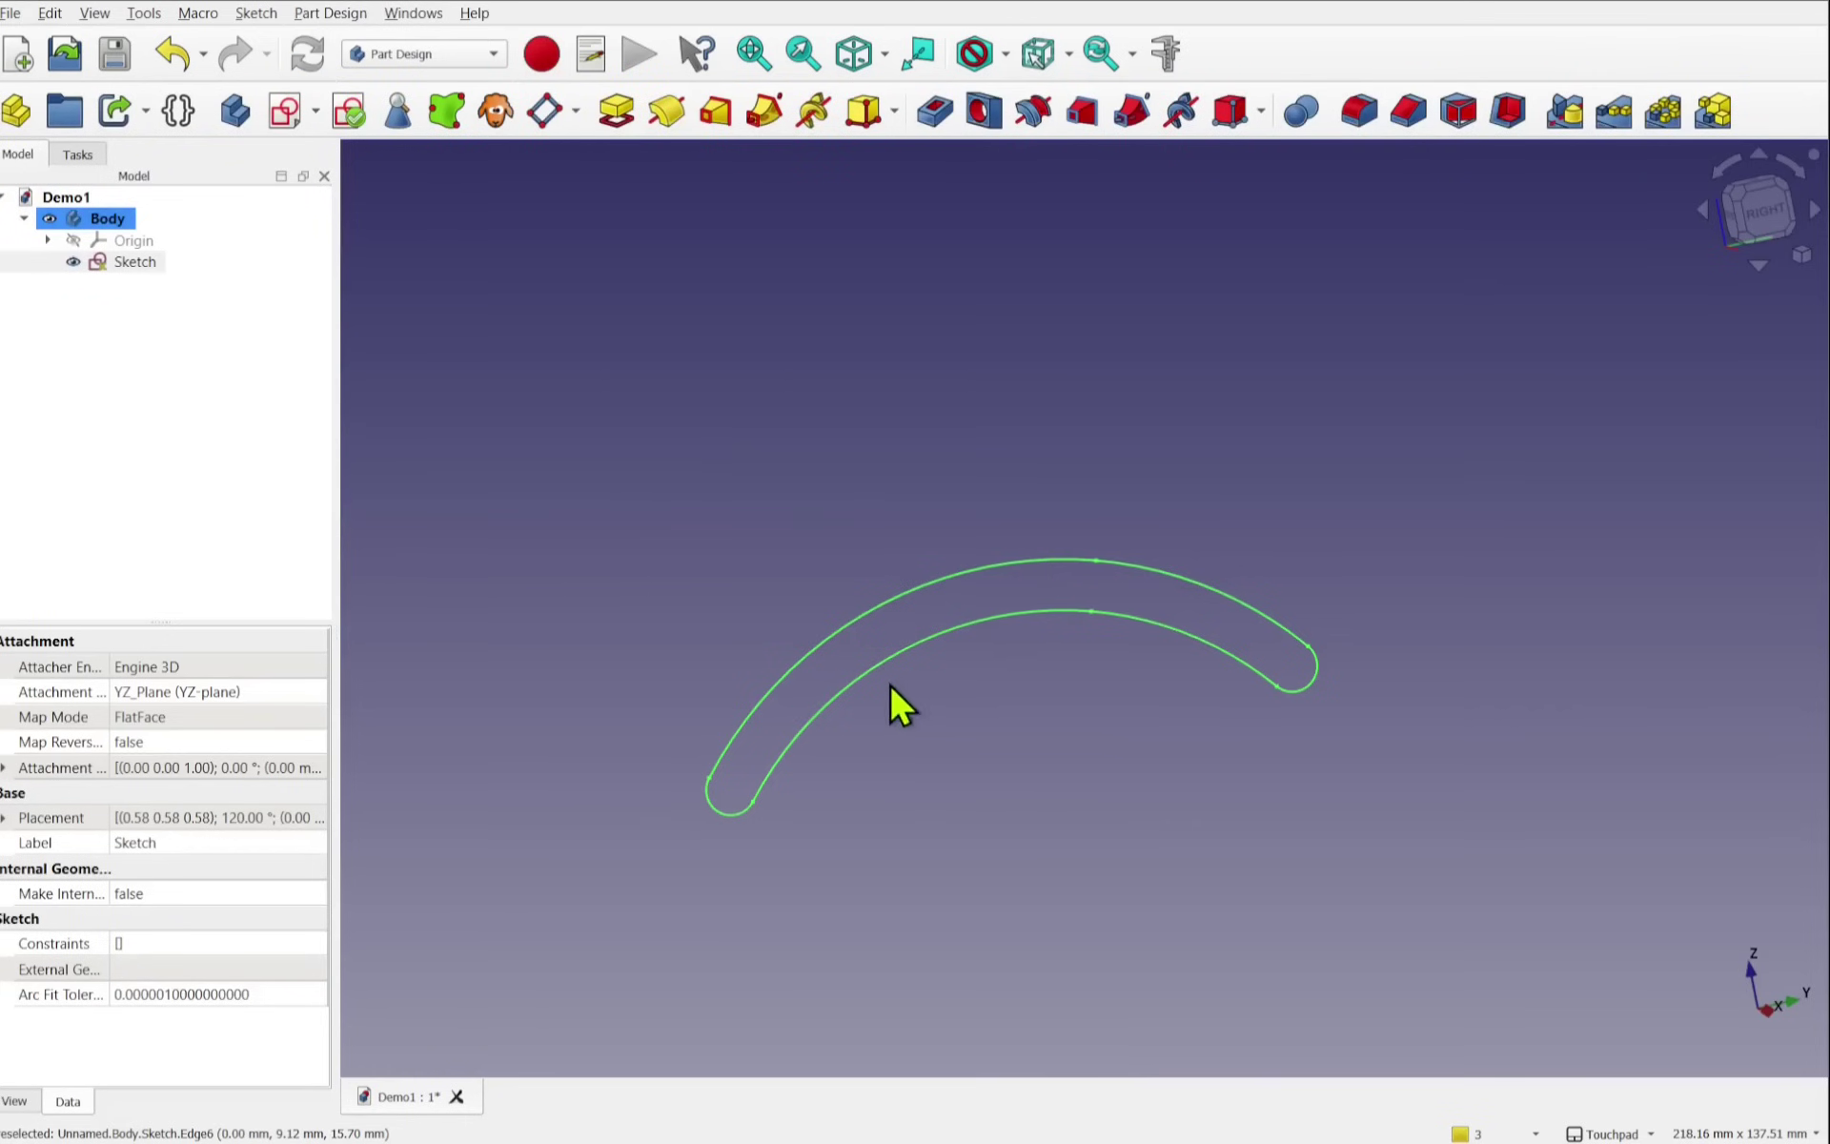
Step: Start a second sketch in the body attached to the XZ-plane
mouse_move(885, 684)
alt+mouse_down()
mouse_move(1158, 667)
mouse_move(1251, 720)
alt+mouse_up()
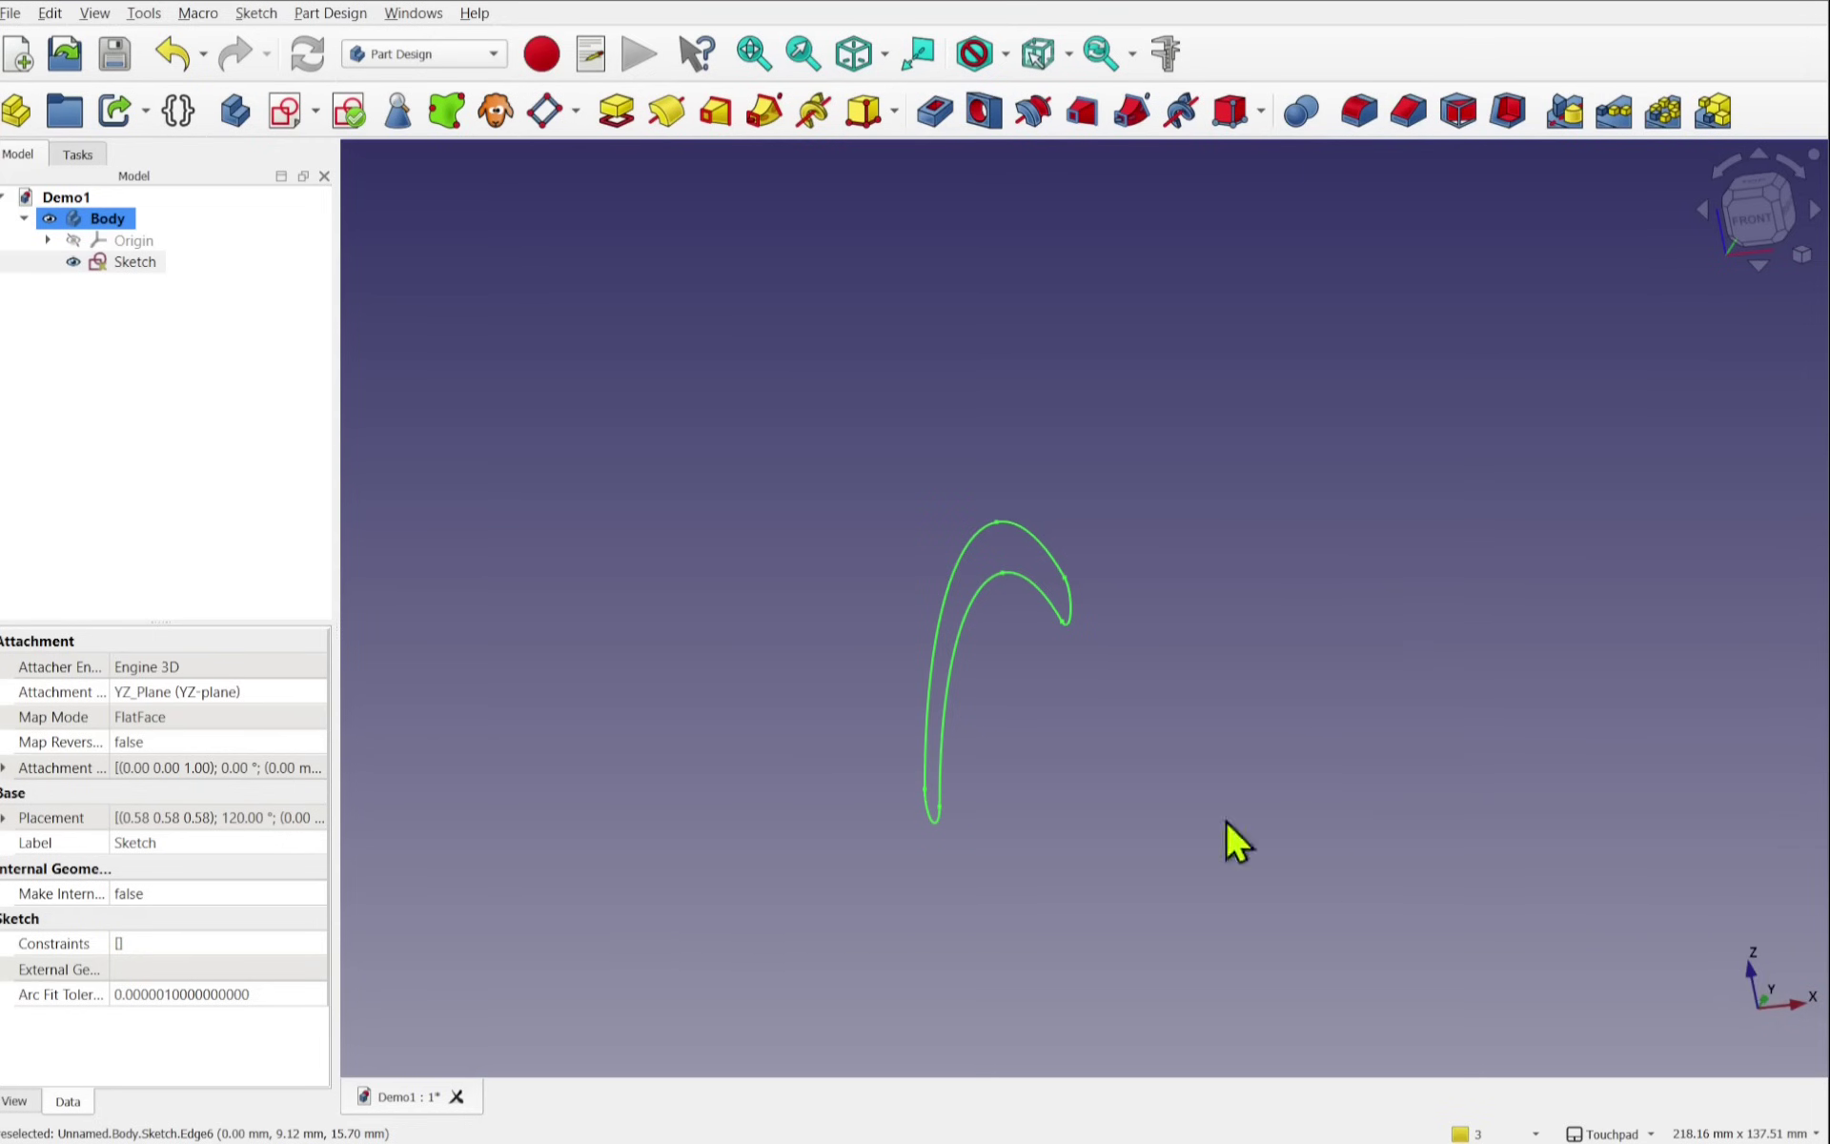
click(570, 373)
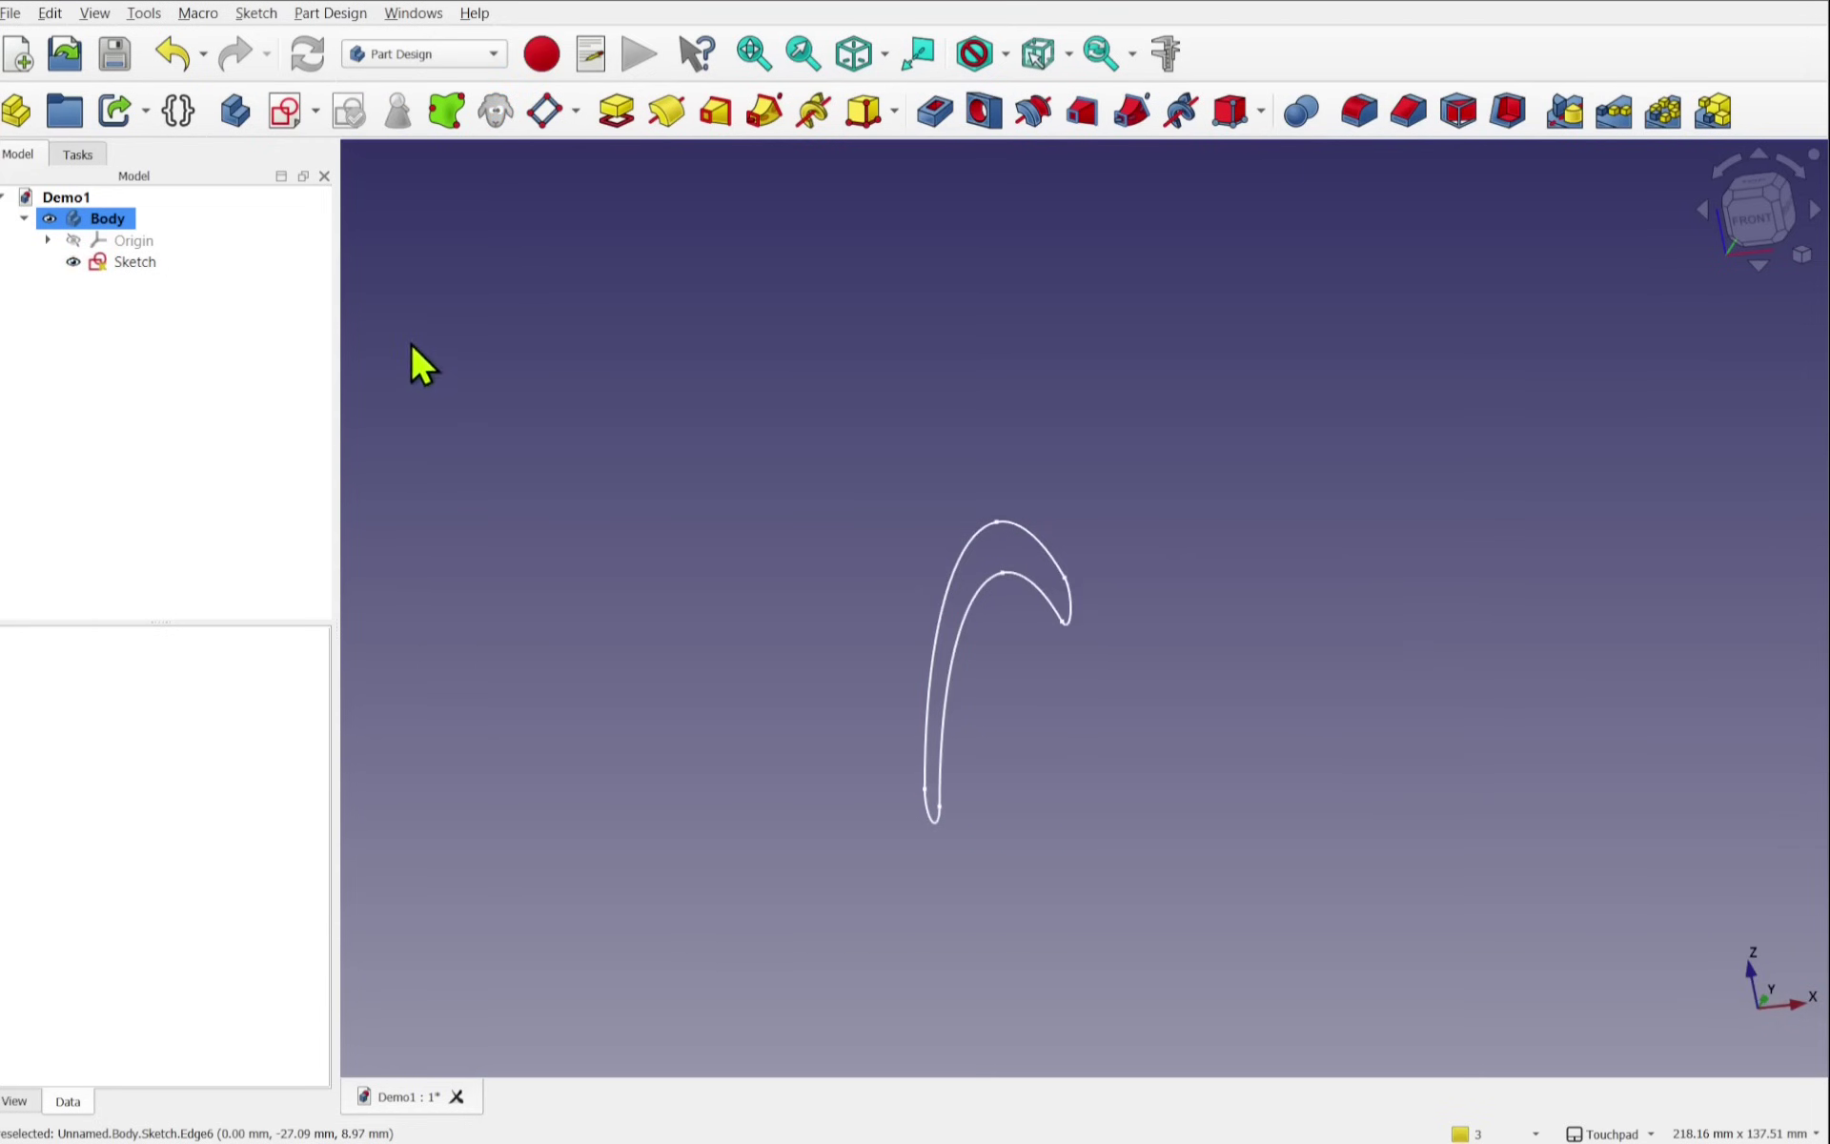
click(285, 112)
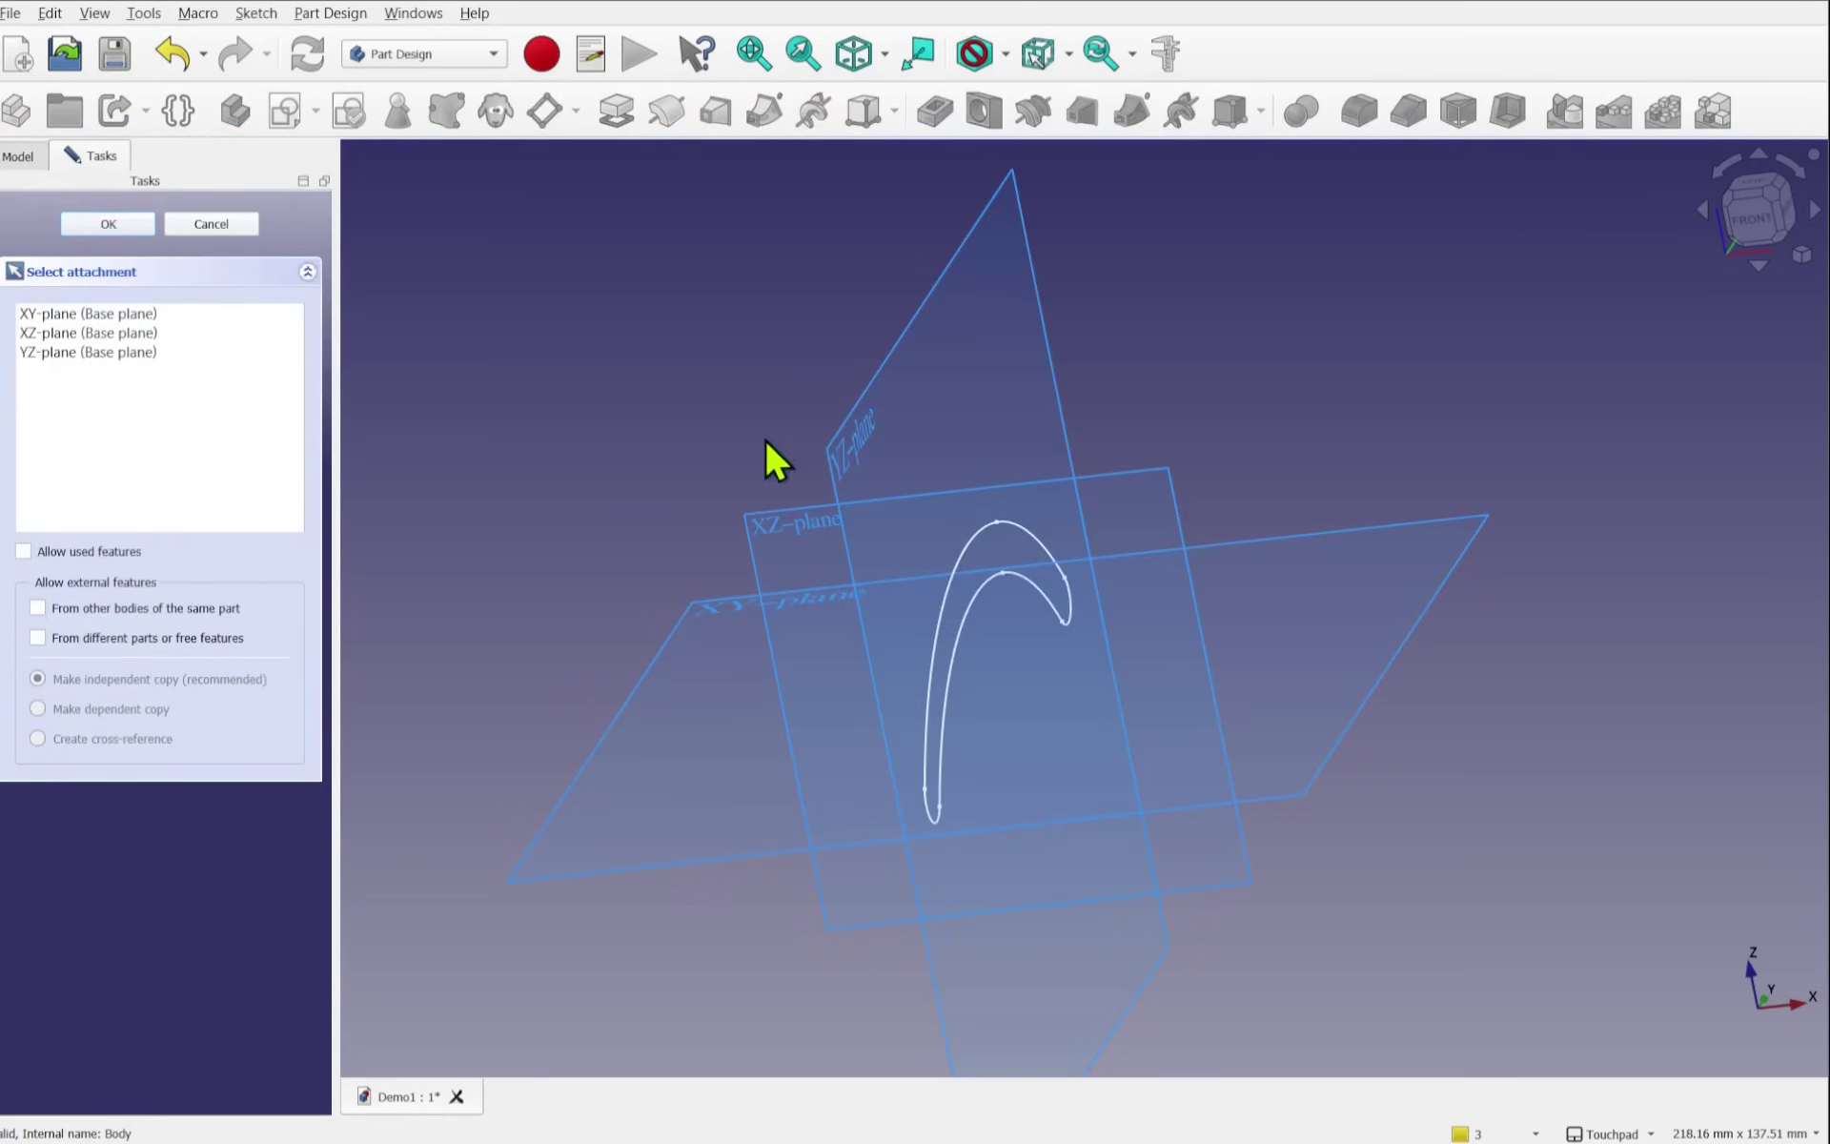
mouse_move(804, 471)
shift+mouse_down()
mouse_move(768, 535)
mouse_move(927, 572)
mouse_move(947, 540)
shift+mouse_up()
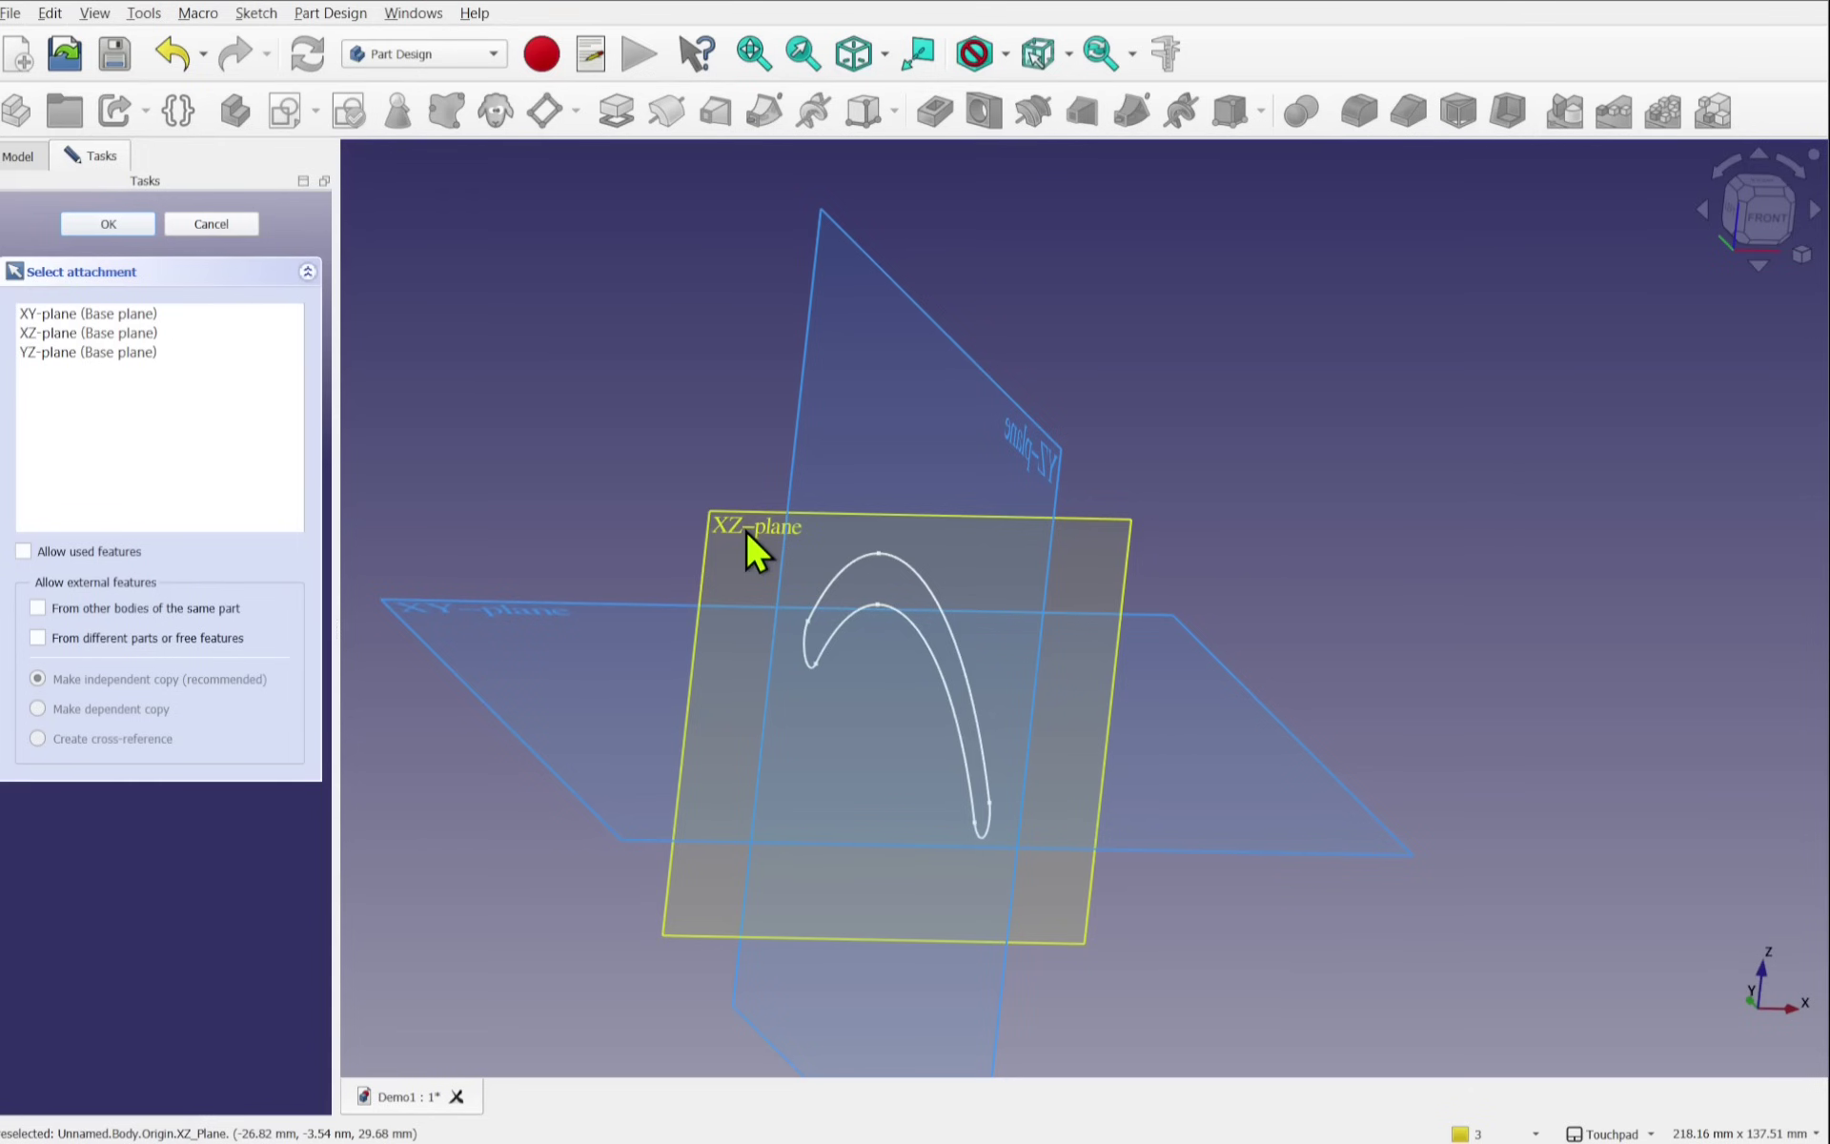
click(746, 534)
scroll(877, 617, down, 2)
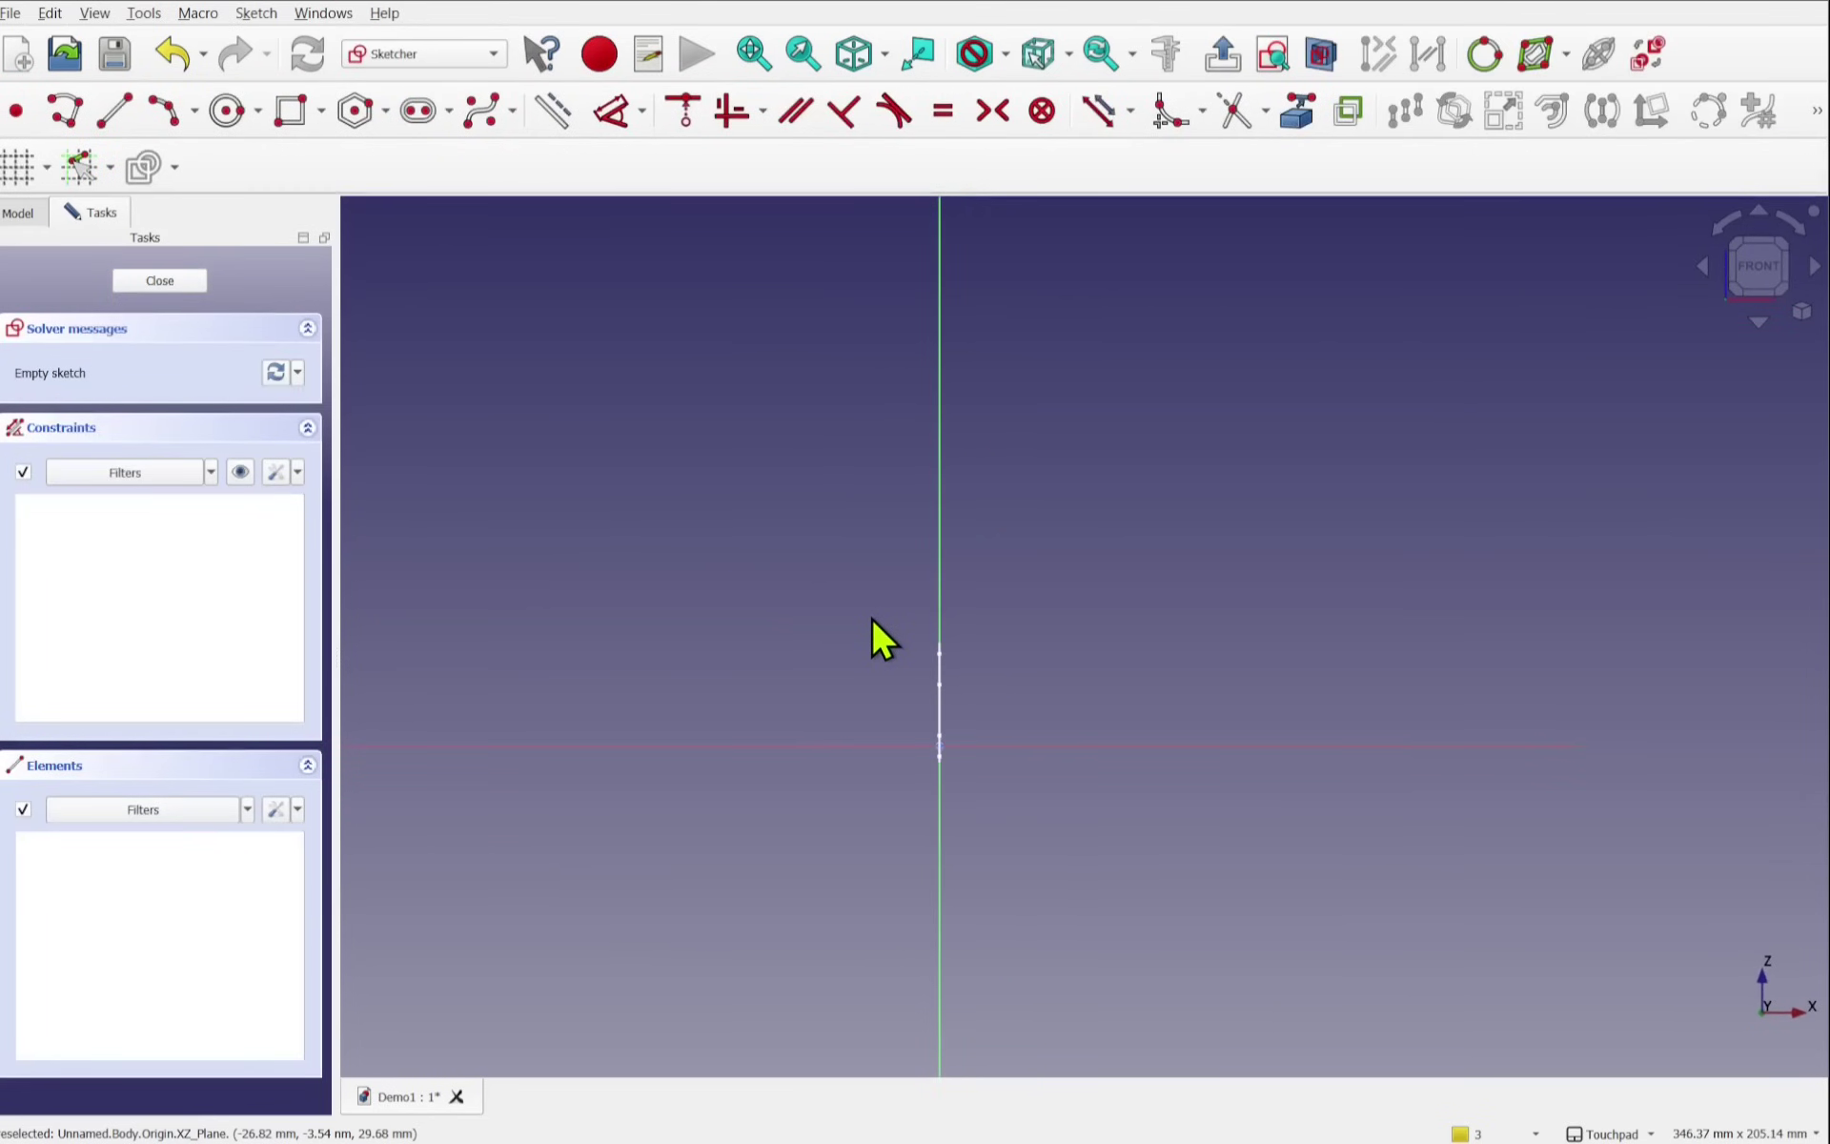
middle_drag(825, 674, 1121, 699)
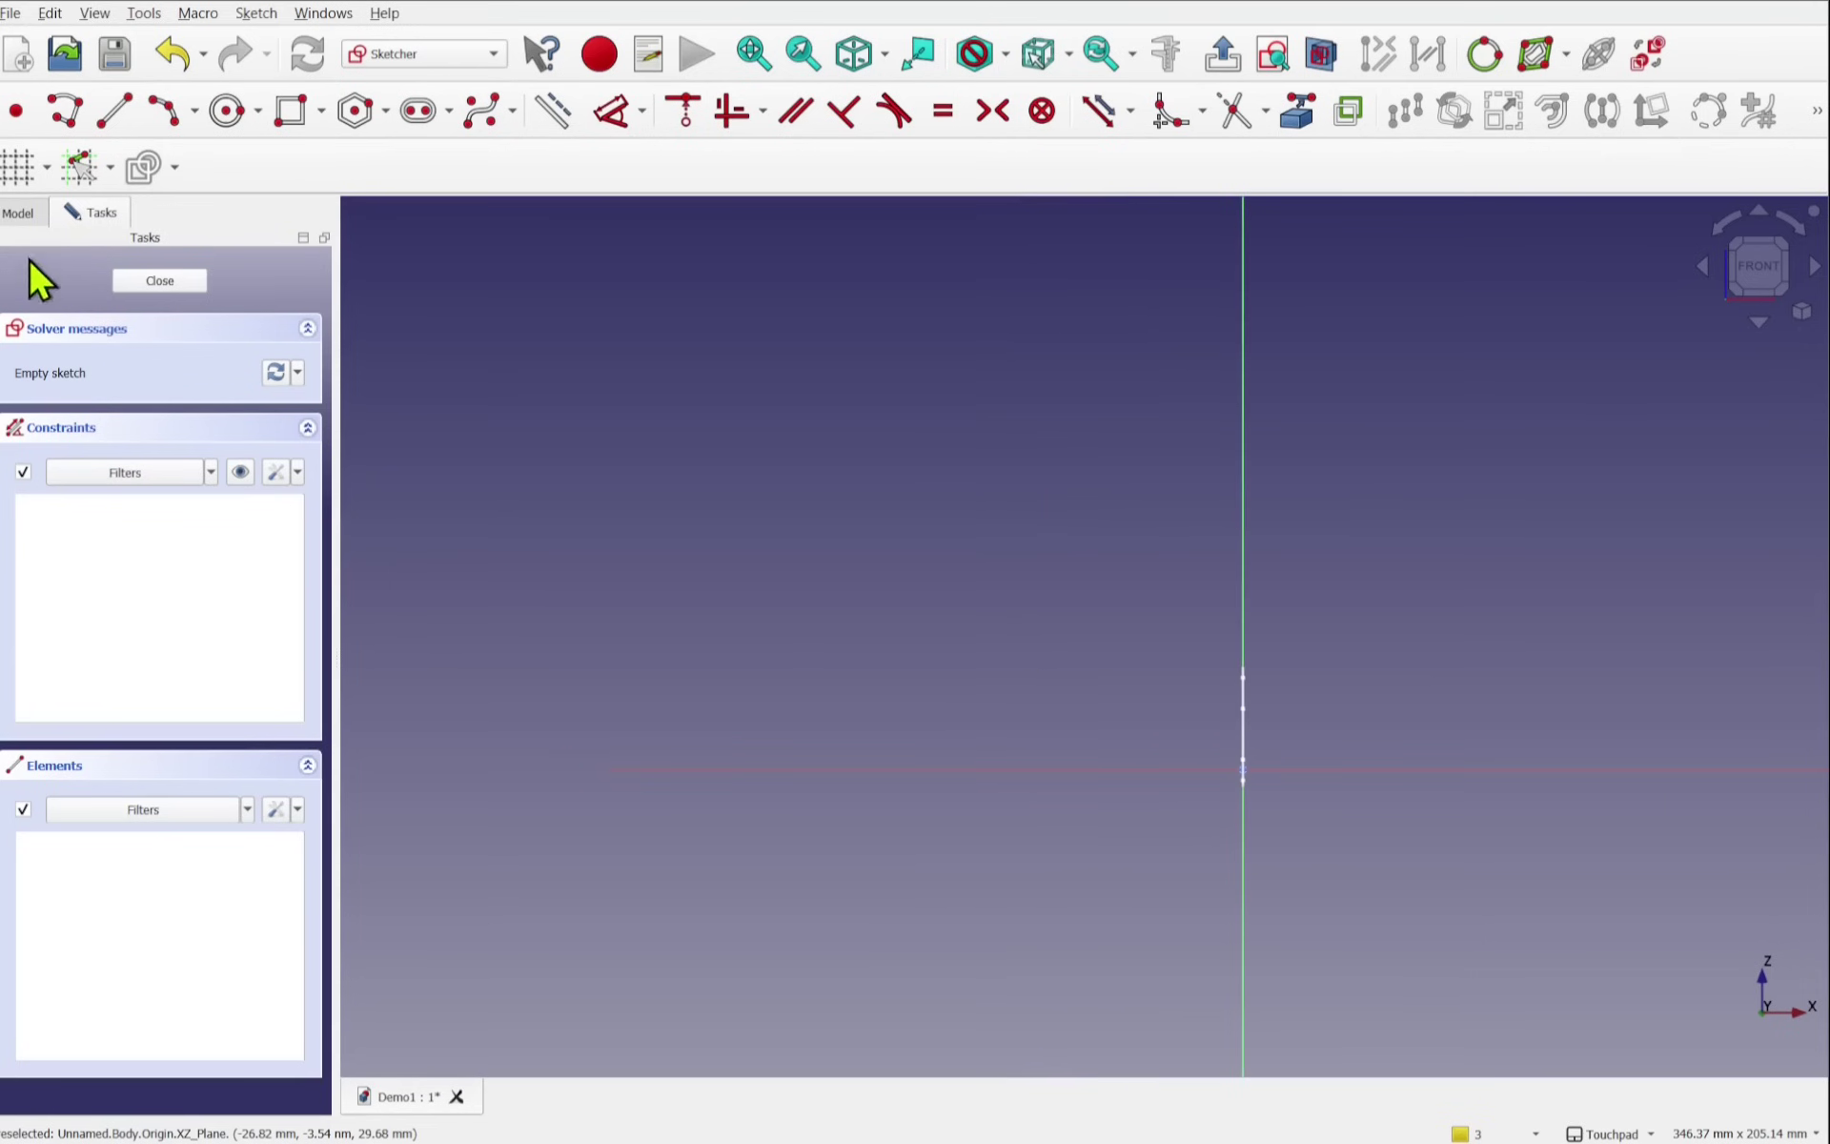
Step: Draw a three-line polyline from the arch top and constrain the middle line vertical
click(64, 111)
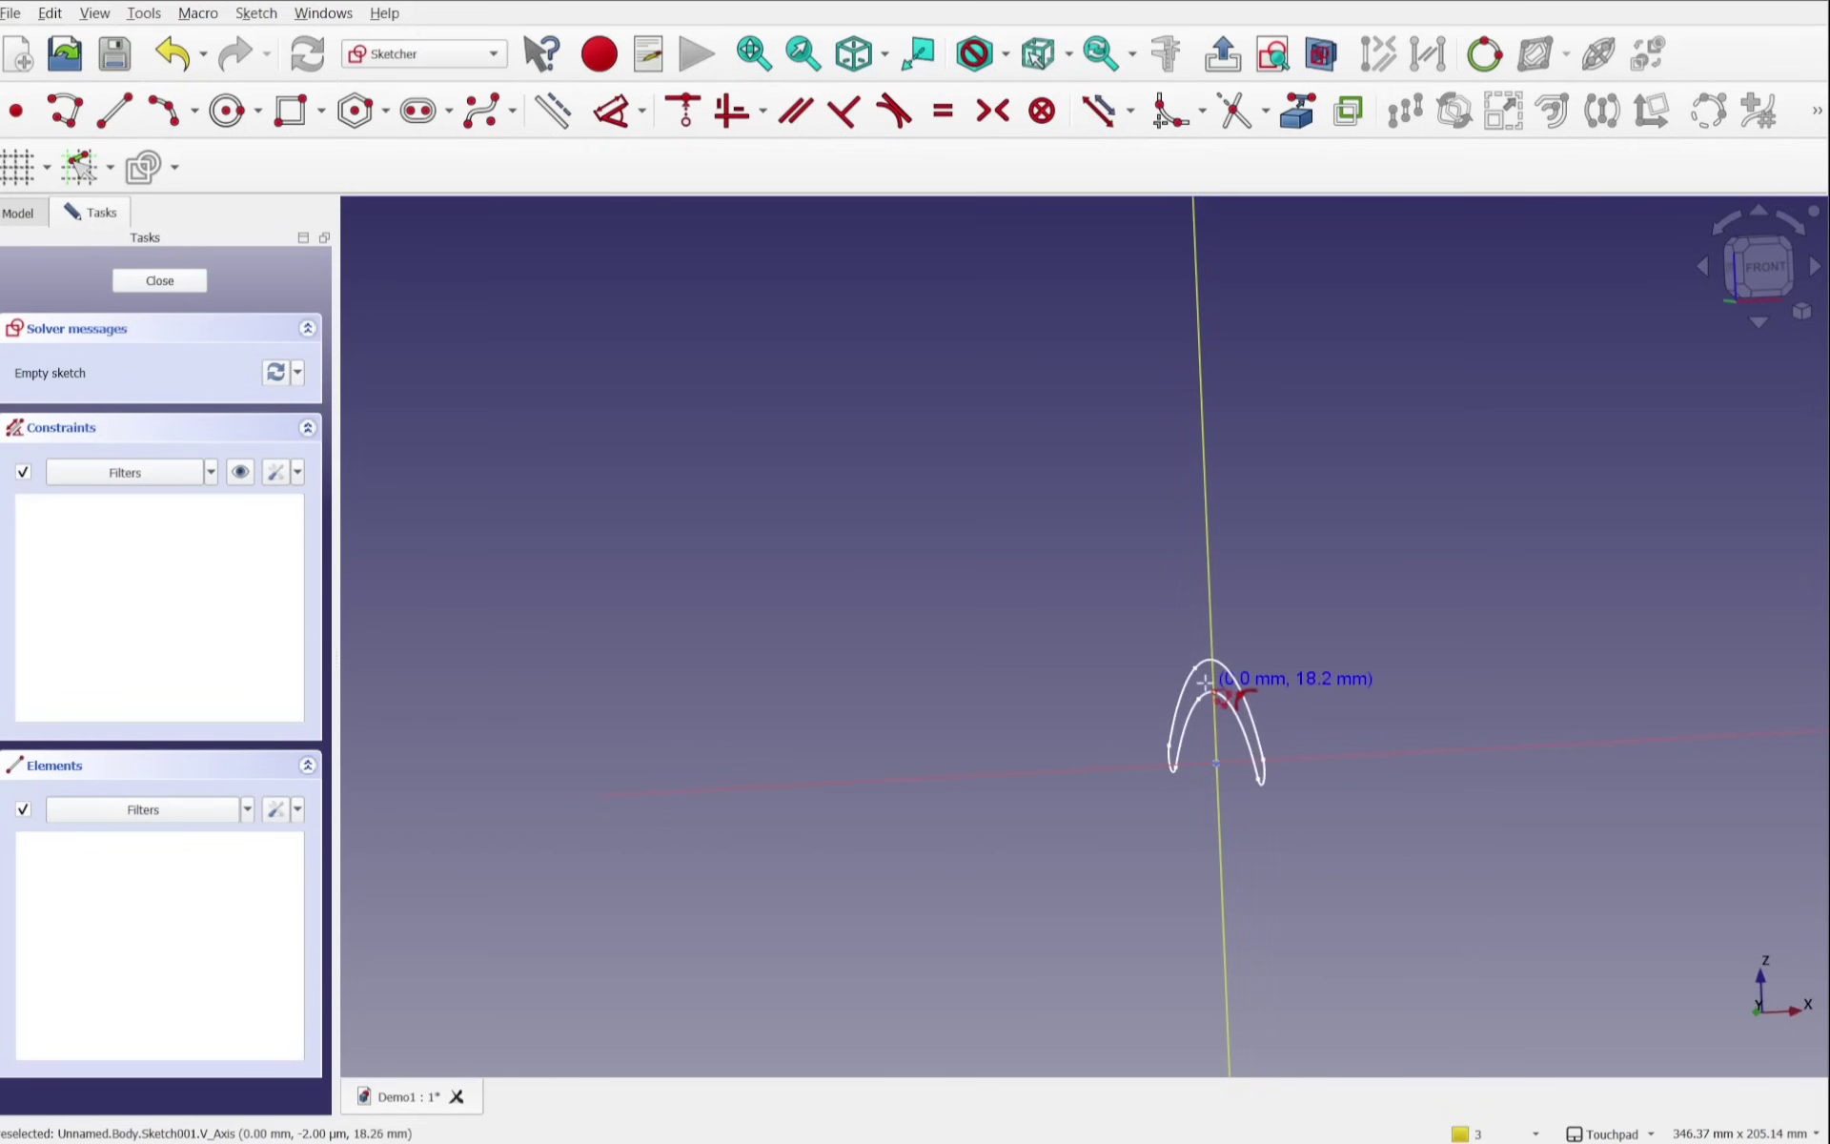
click(1207, 678)
click(875, 701)
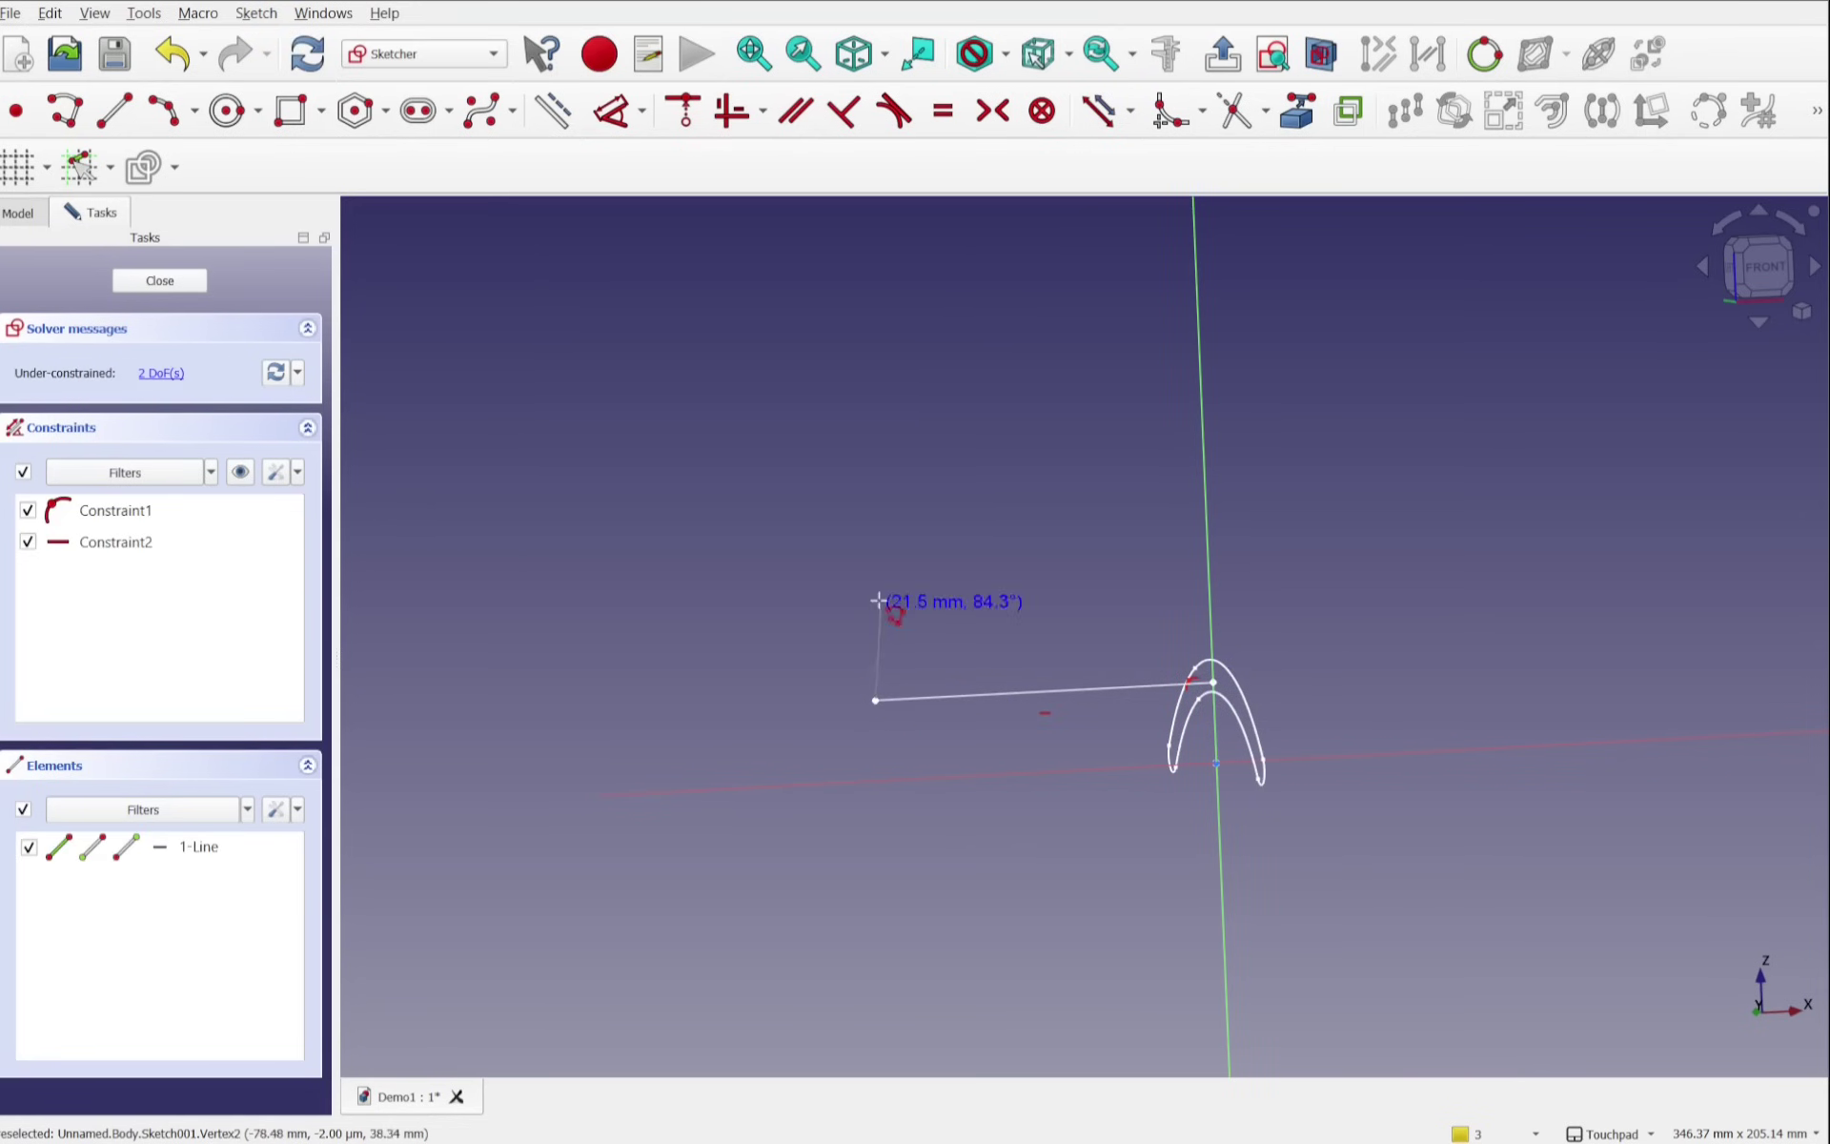
click(862, 521)
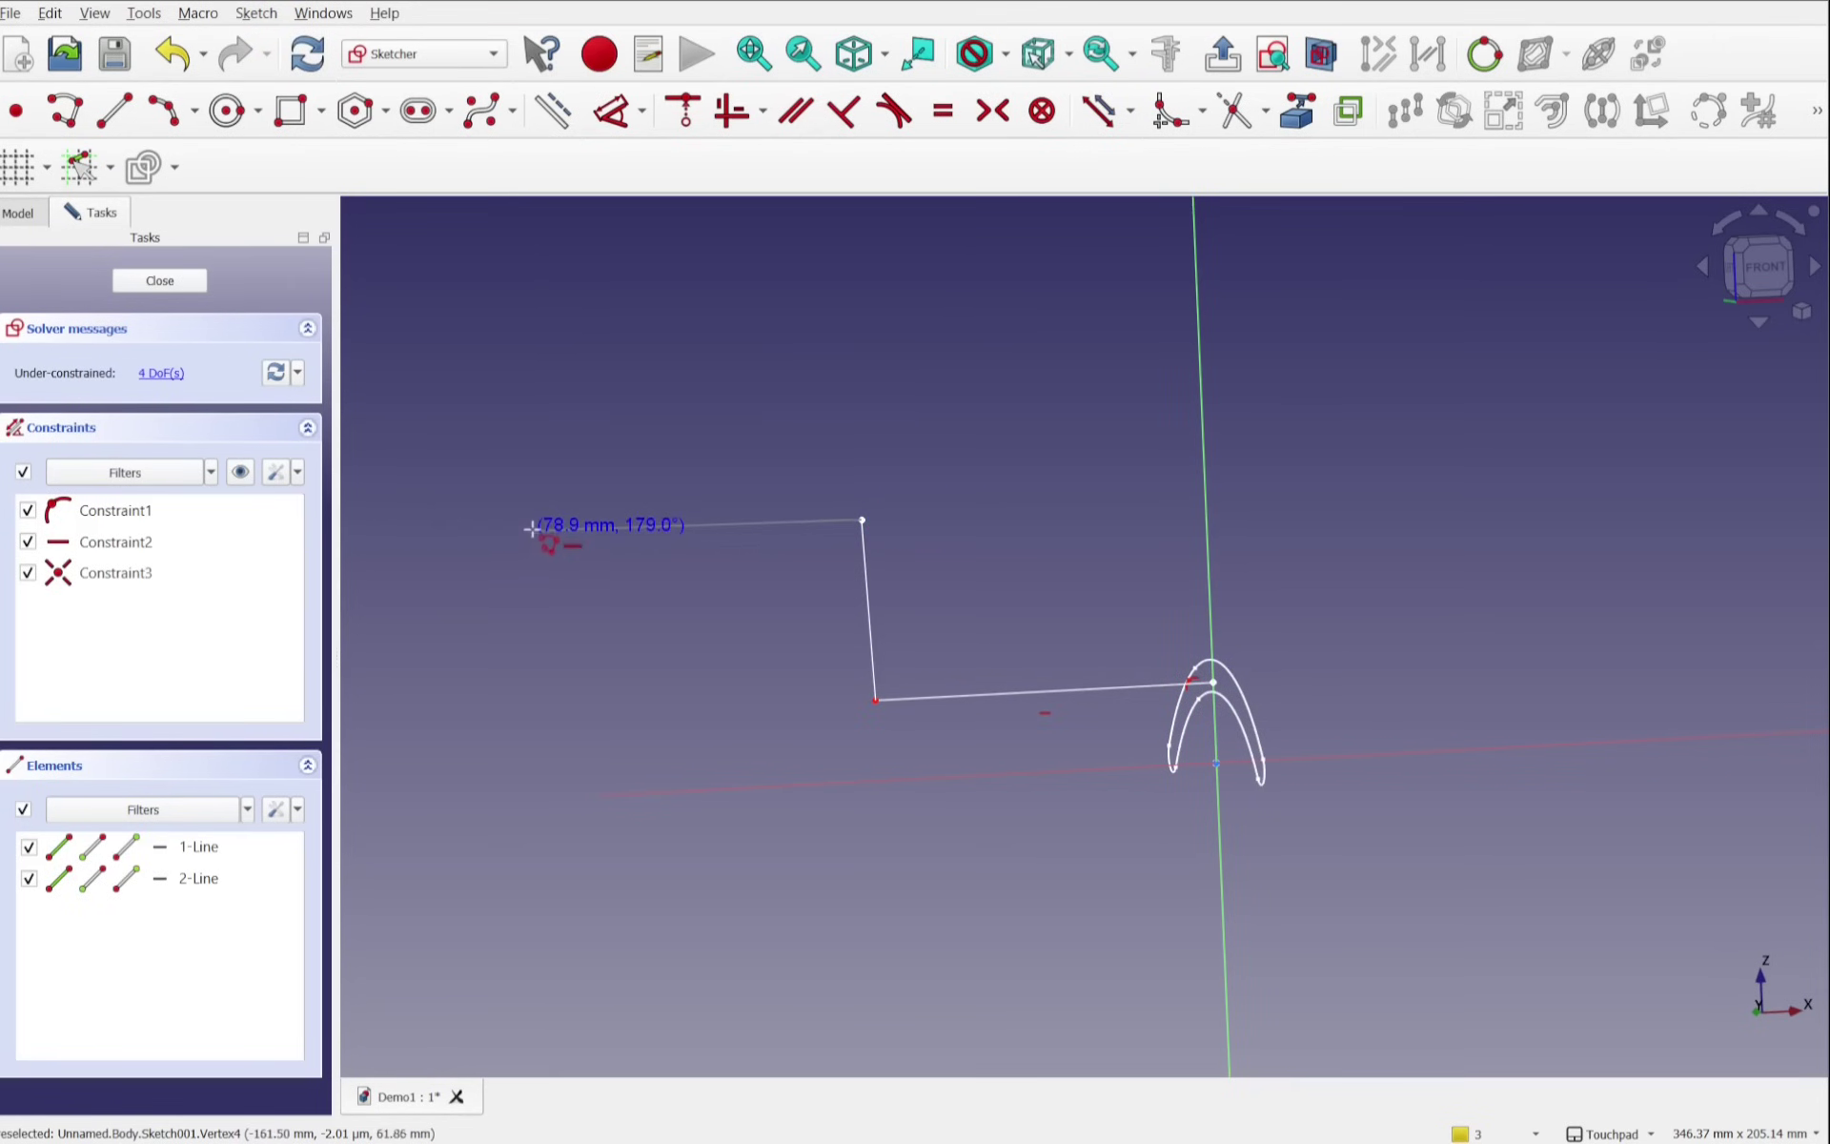
click(534, 537)
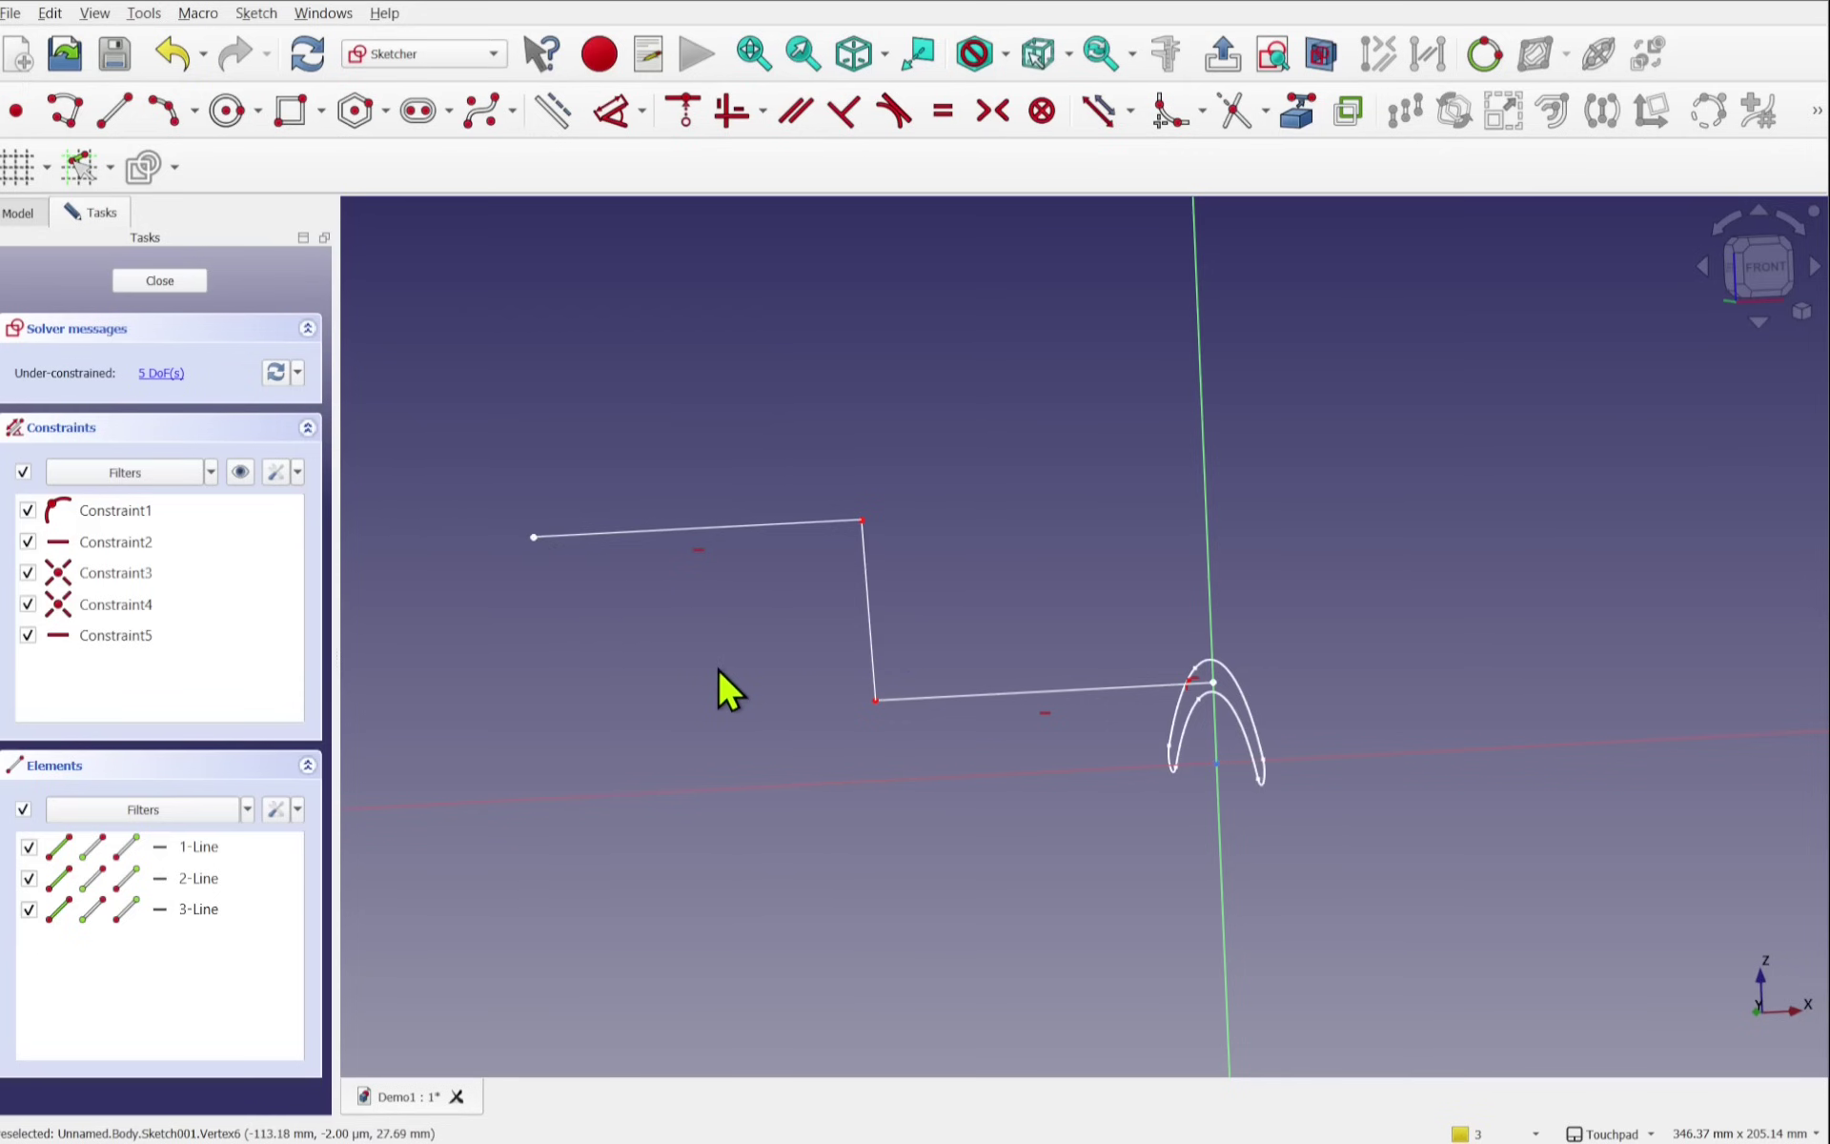
click(869, 618)
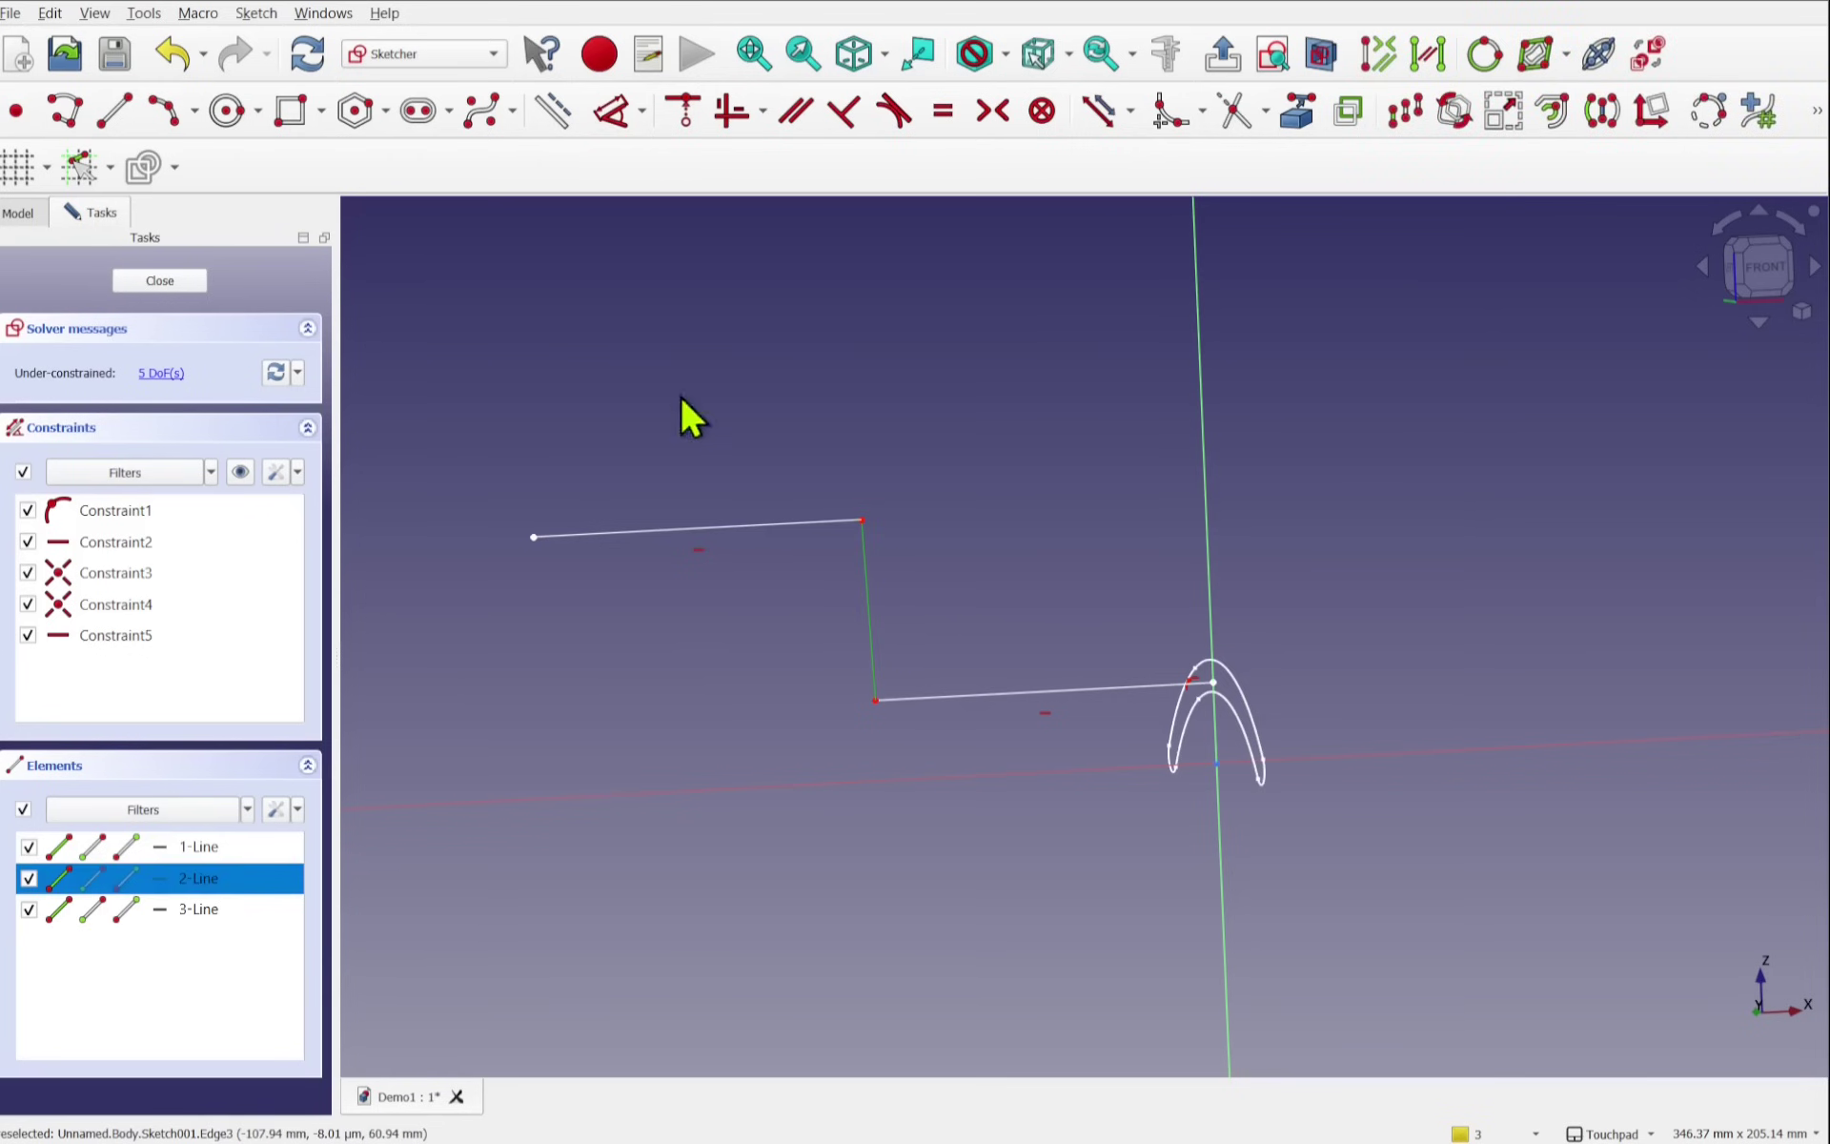
click(728, 112)
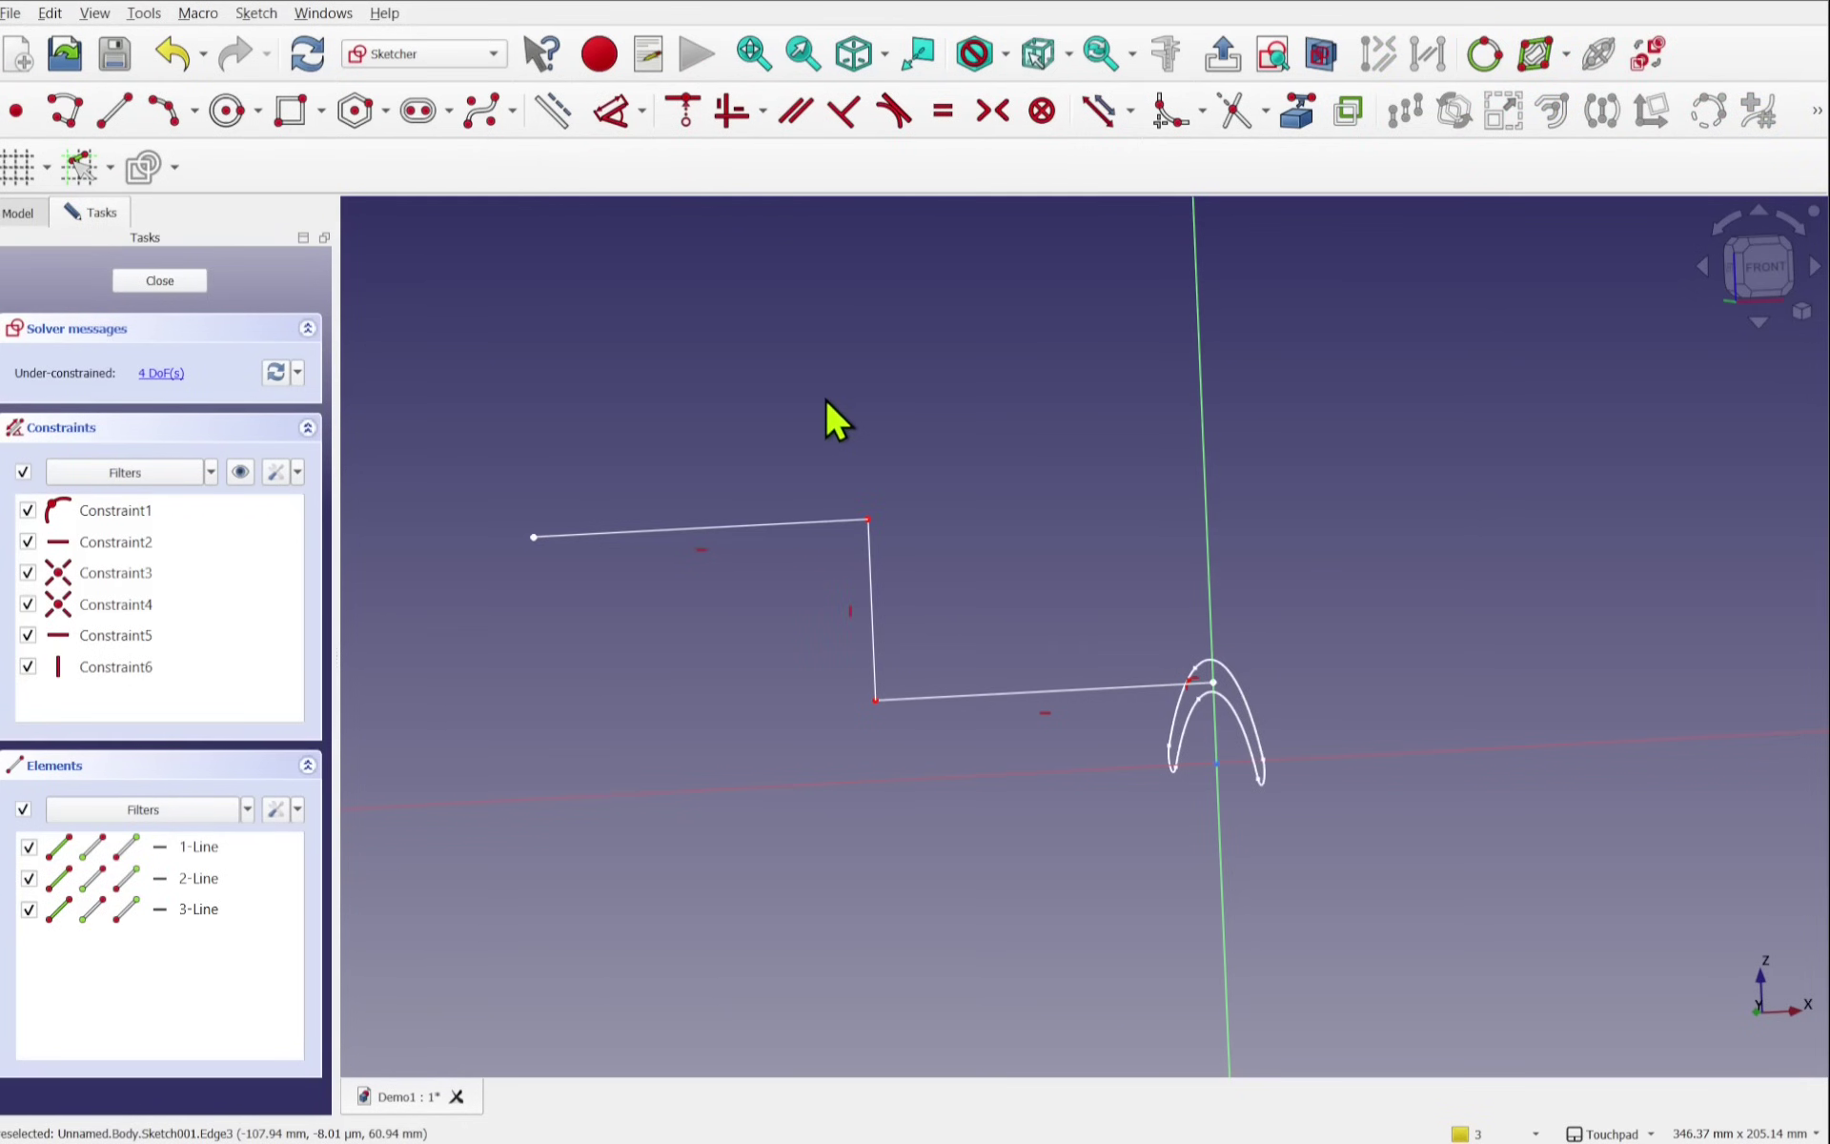
Step: Close the path sketch and select the arch Sketch as the profile
click(161, 282)
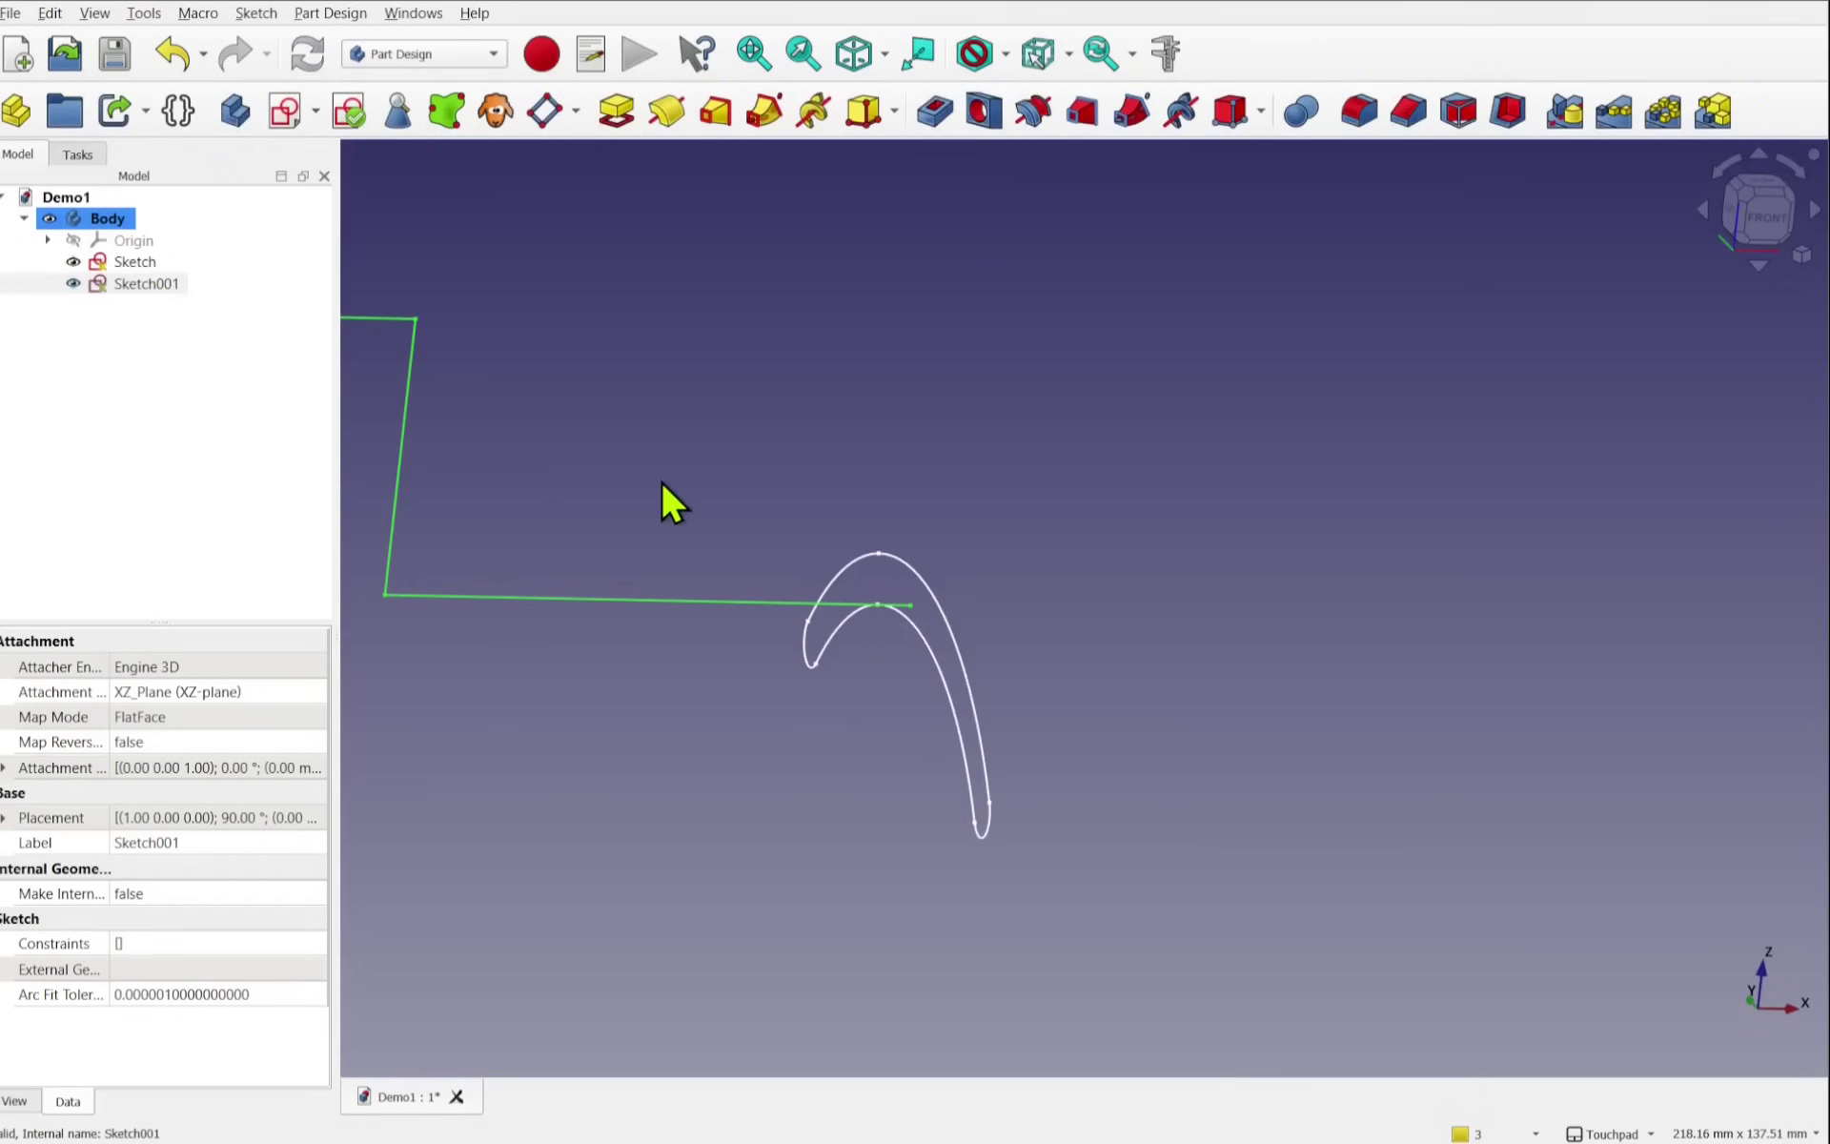
scroll(688, 484, down, 4)
mouse_move(688, 484)
middle_down()
mouse_move(1095, 621)
mouse_move(1087, 601)
middle_up()
click(1041, 538)
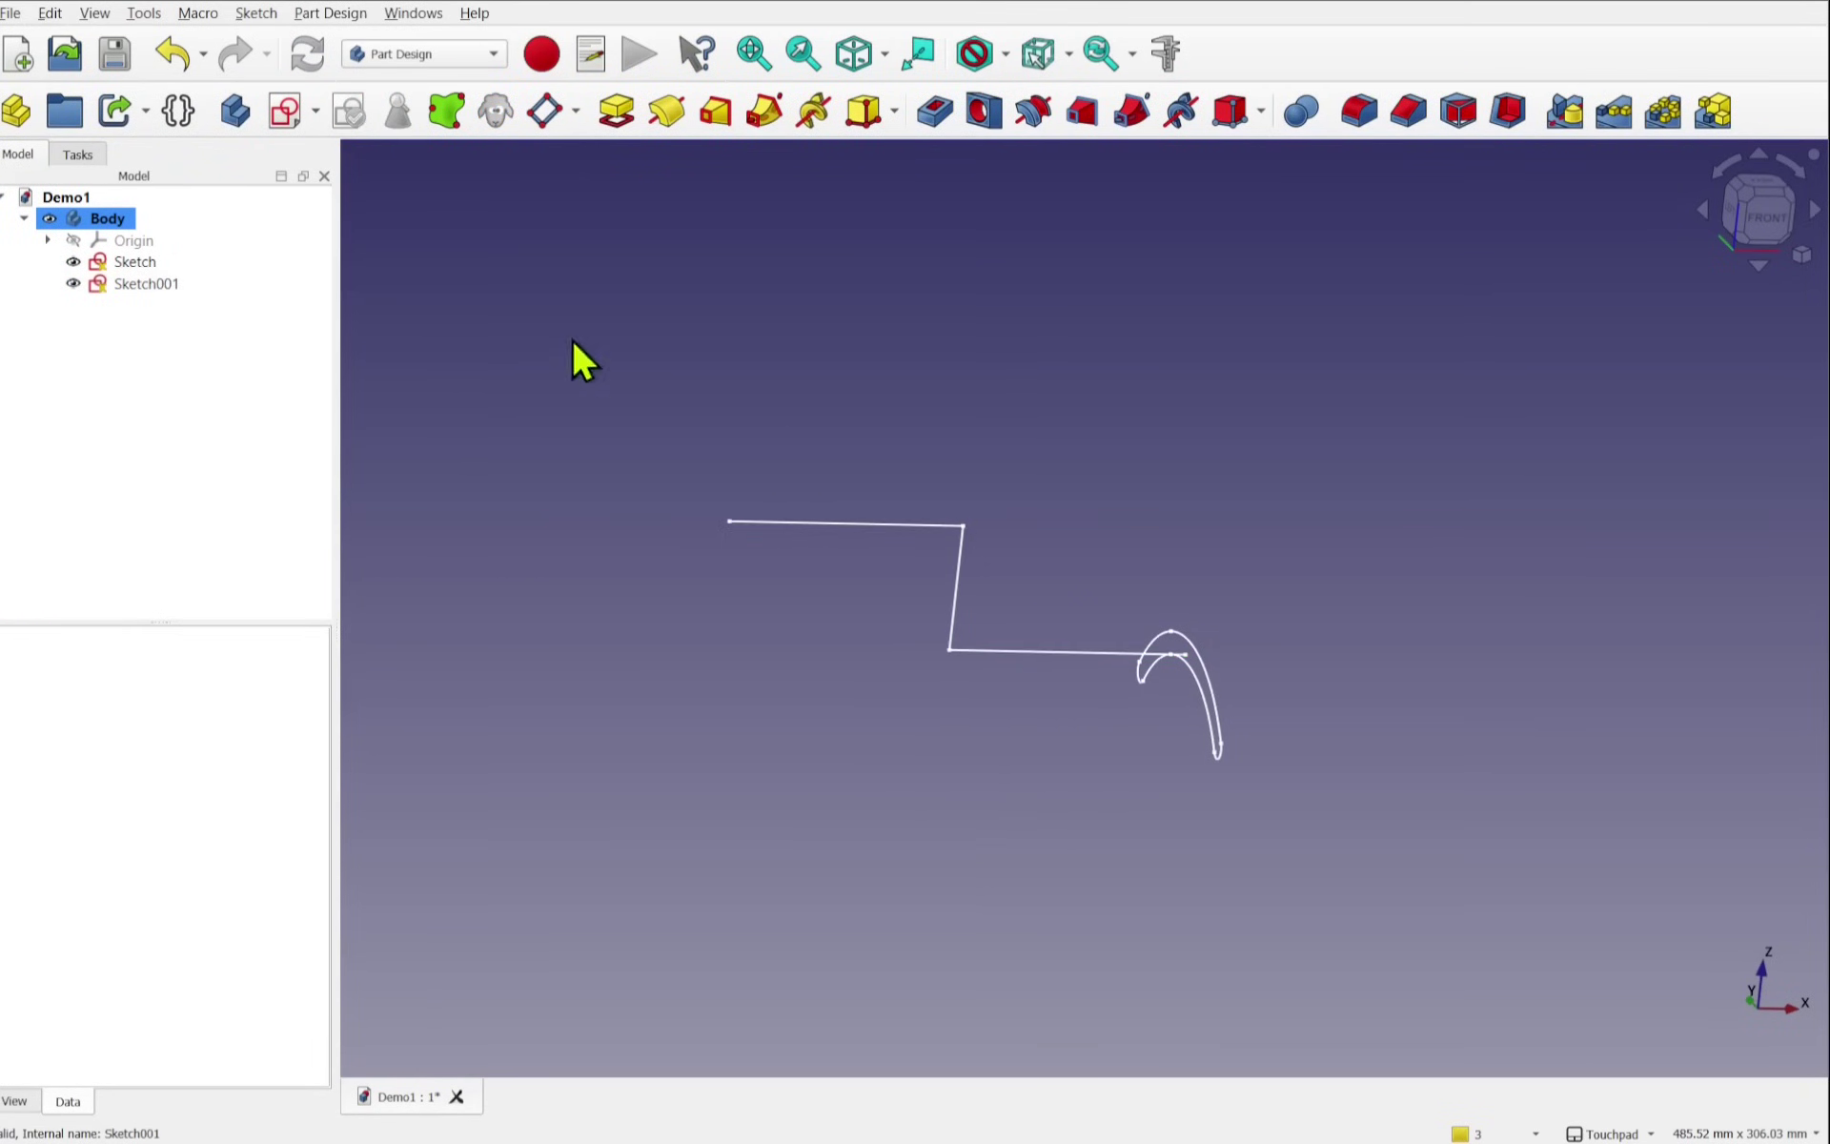
click(143, 262)
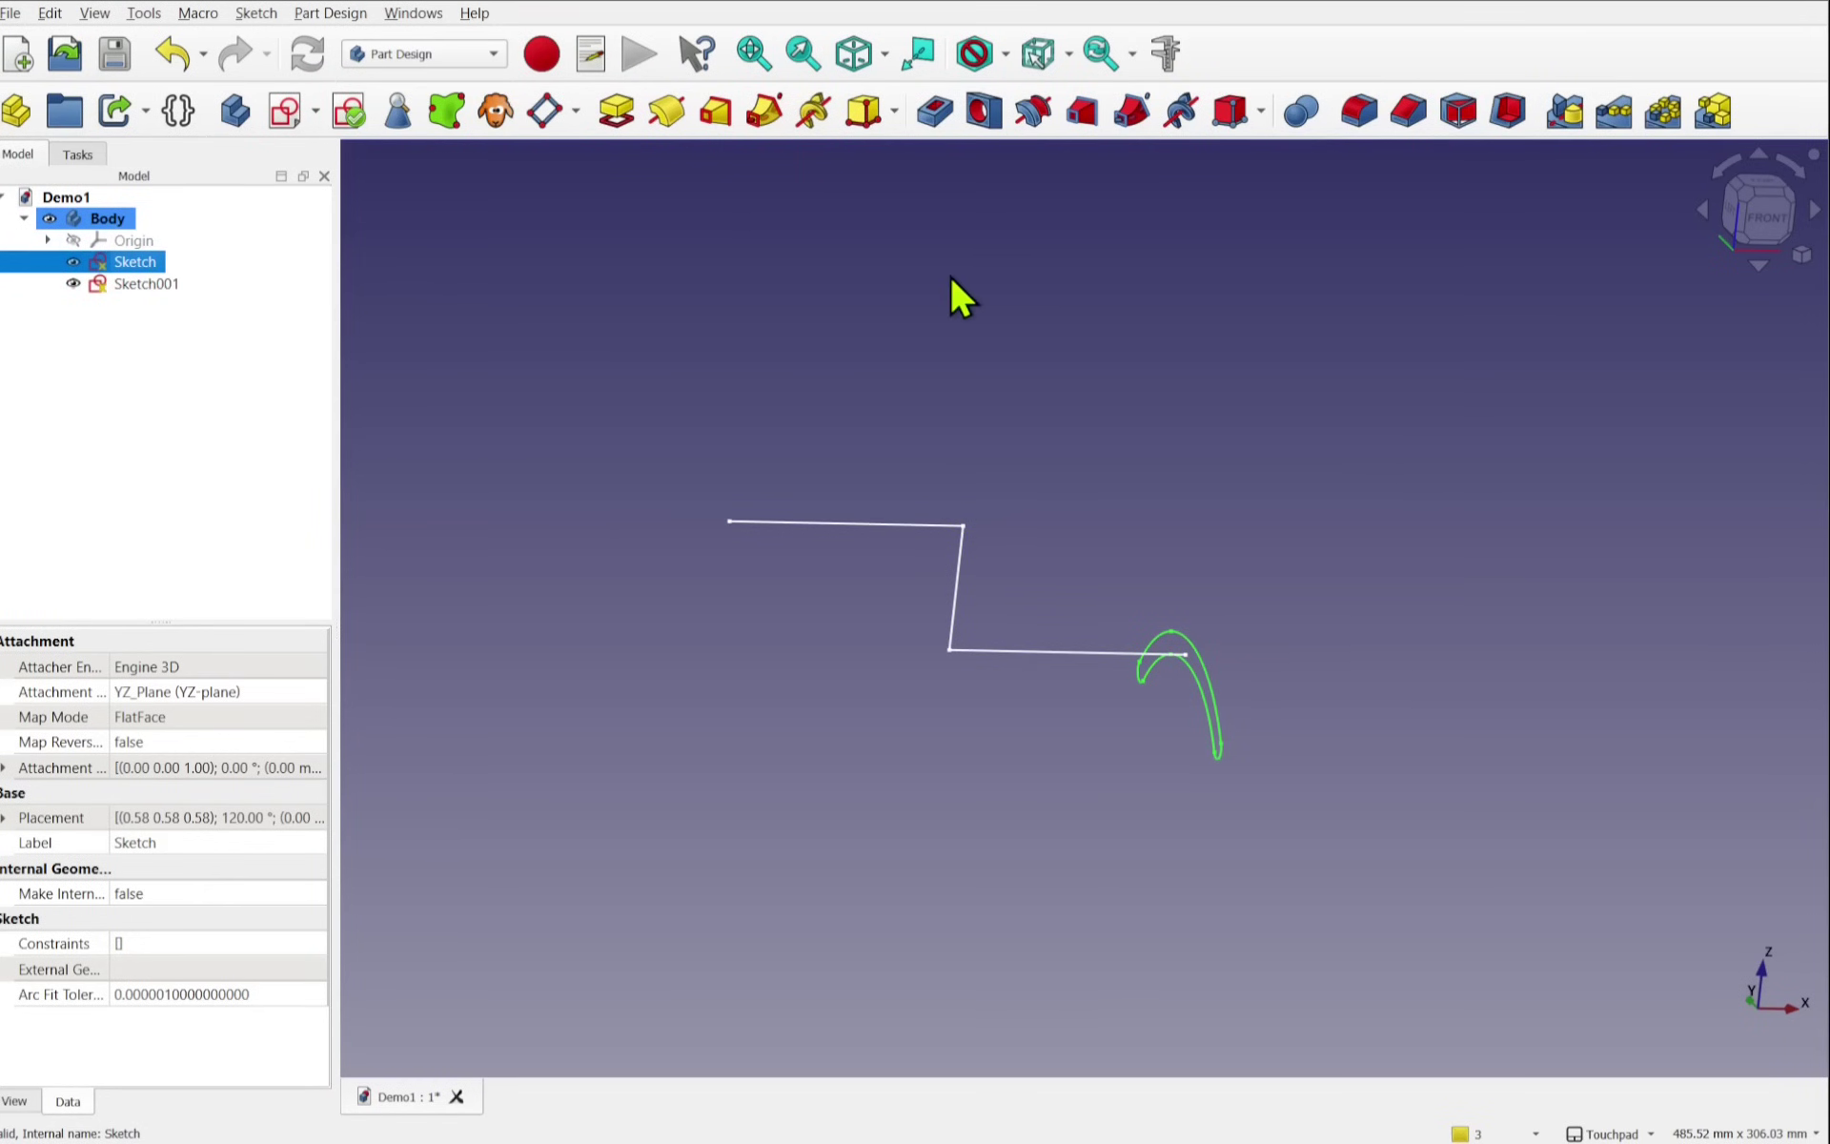
Step: Create an Additive Pipe along Sketch001 with Right Corner transition
click(763, 114)
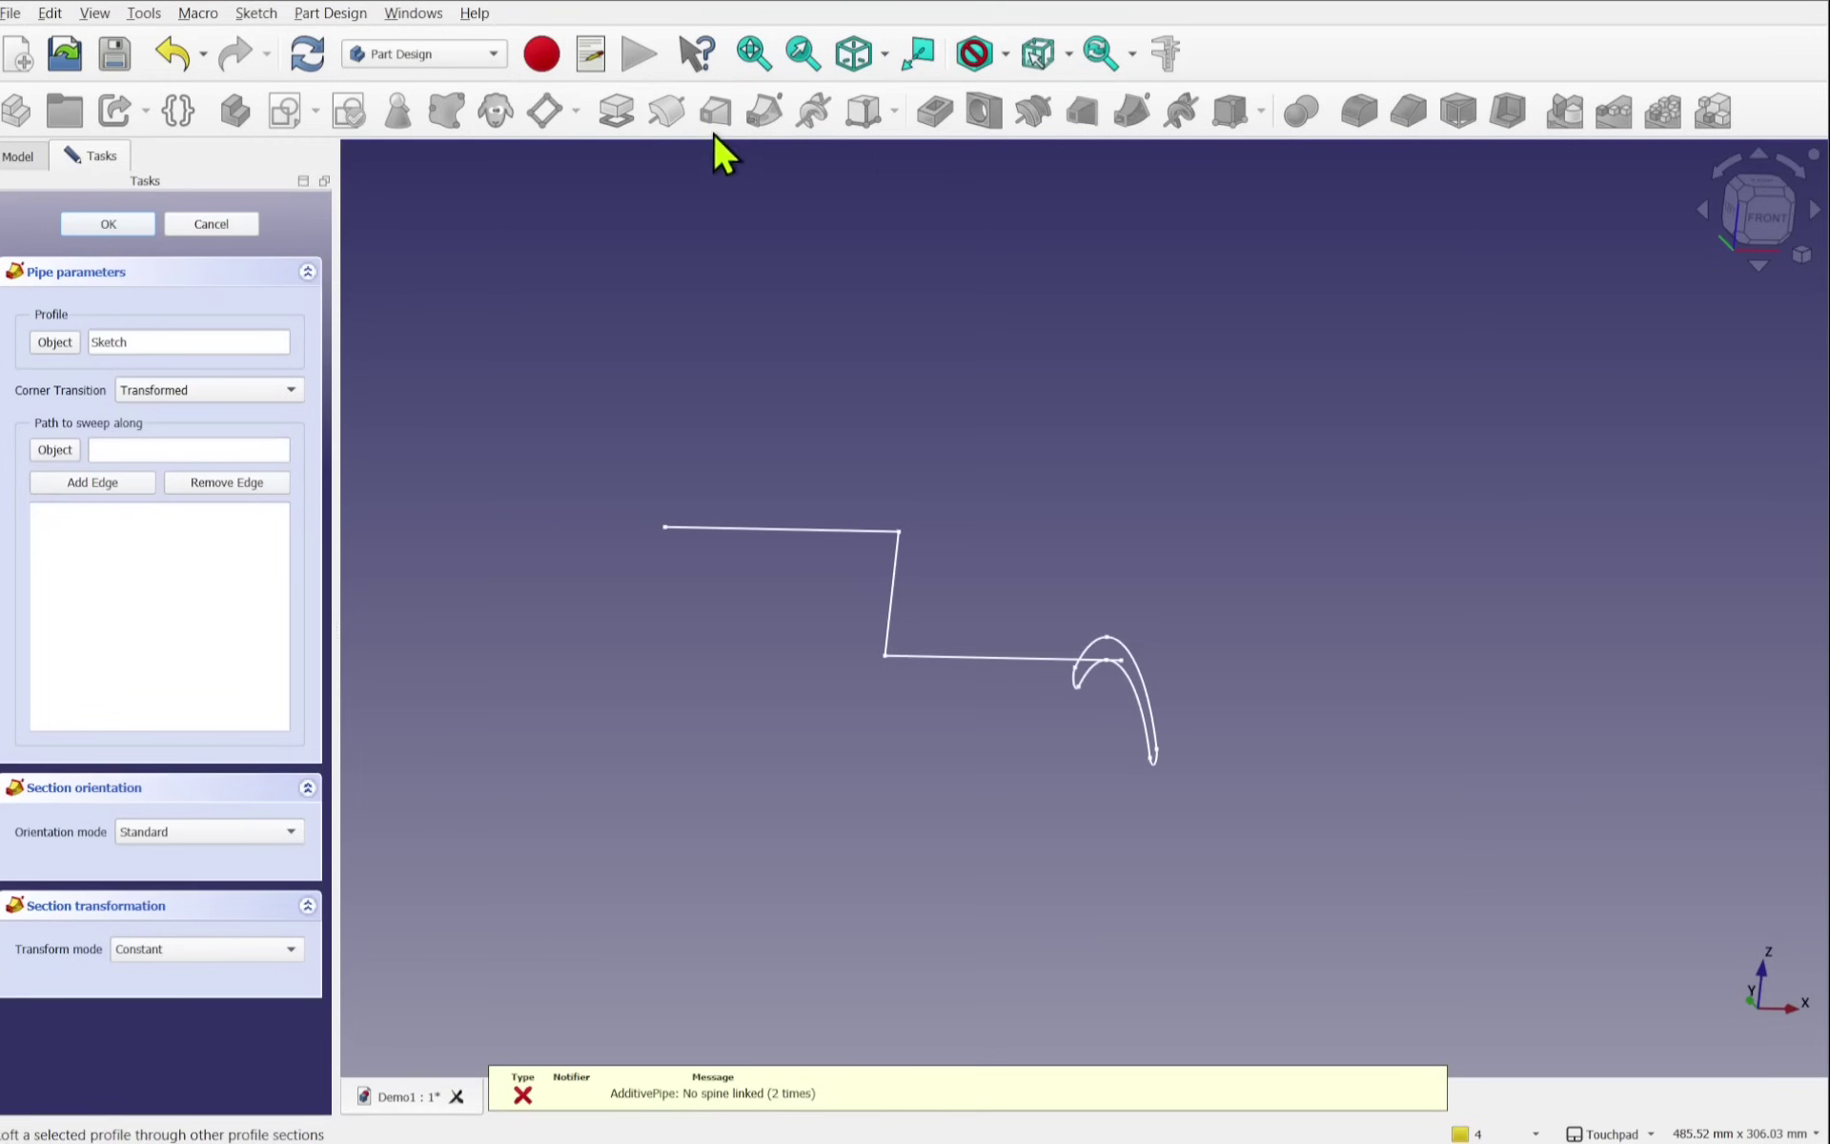
click(54, 450)
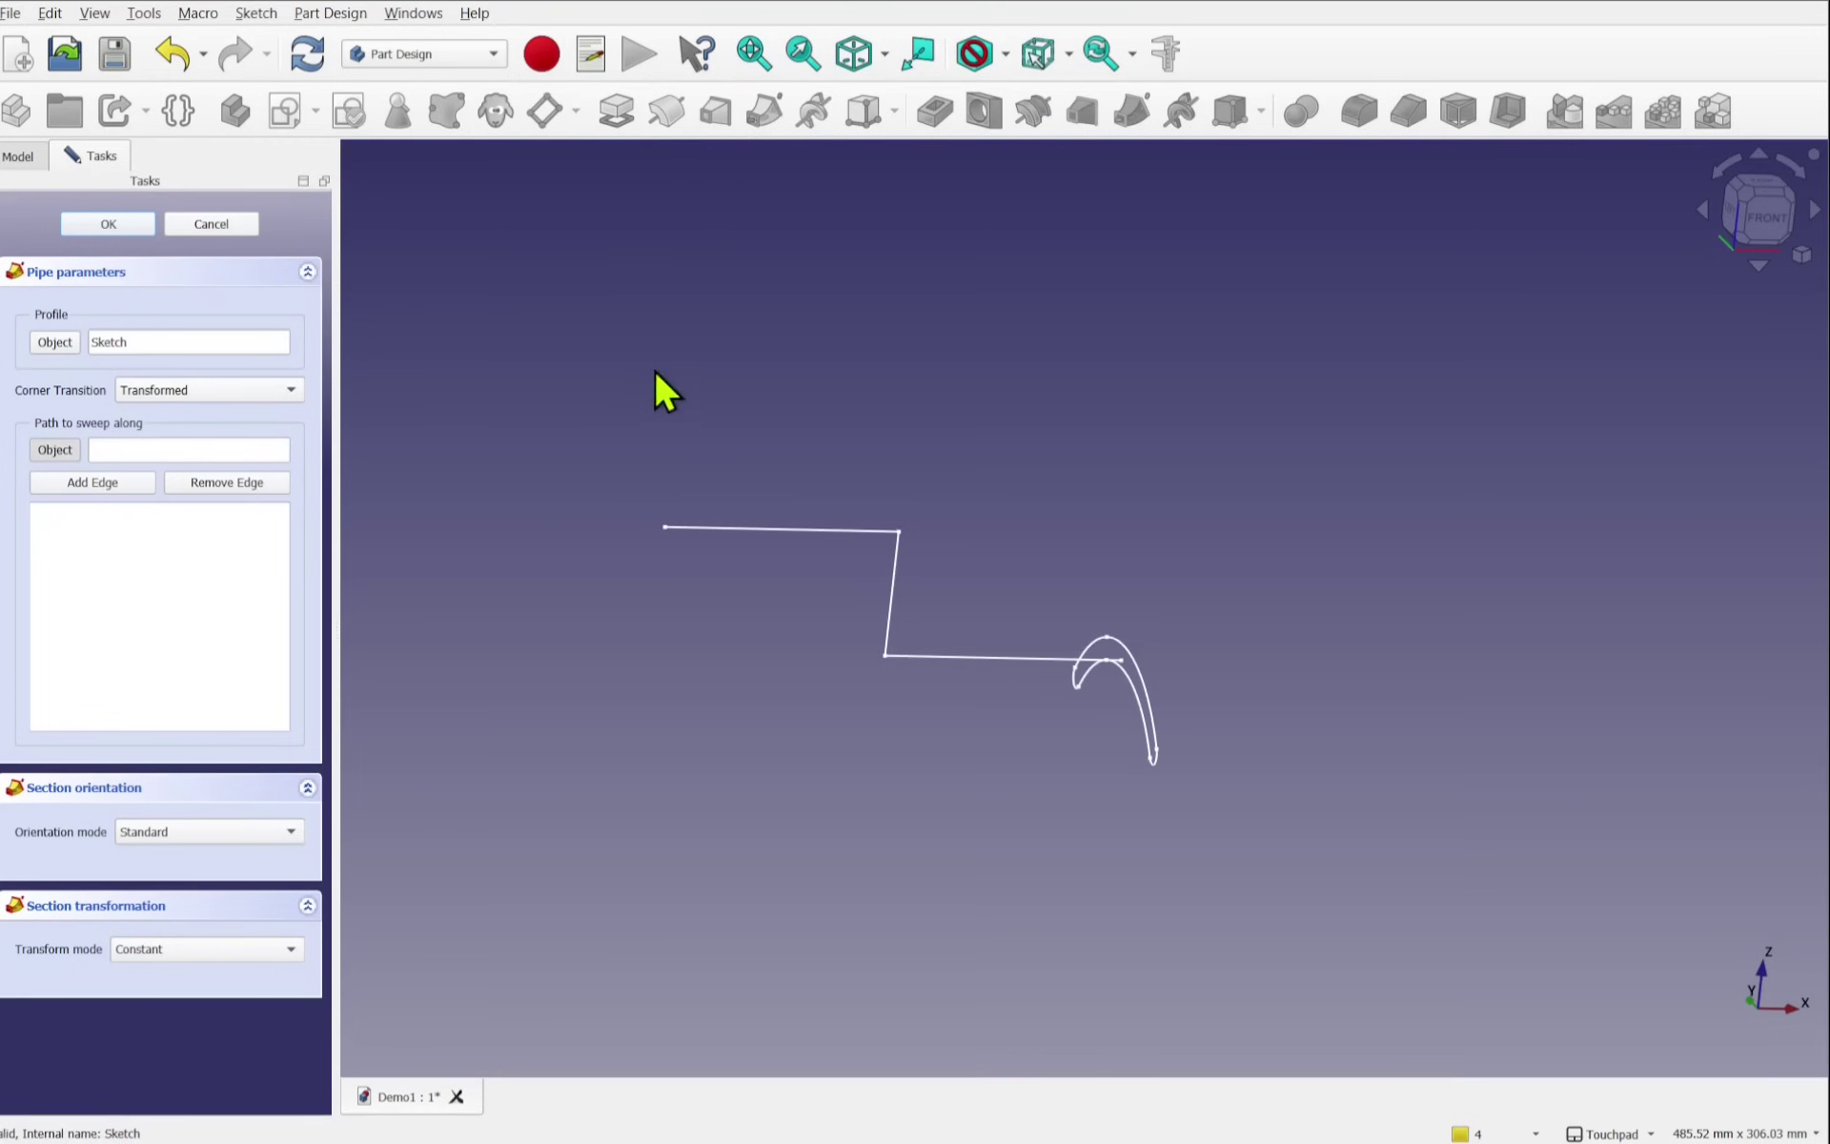
click(793, 525)
middle_drag(1010, 636, 911, 658)
scroll(833, 670, up, 5)
middle_drag(1009, 713, 857, 650)
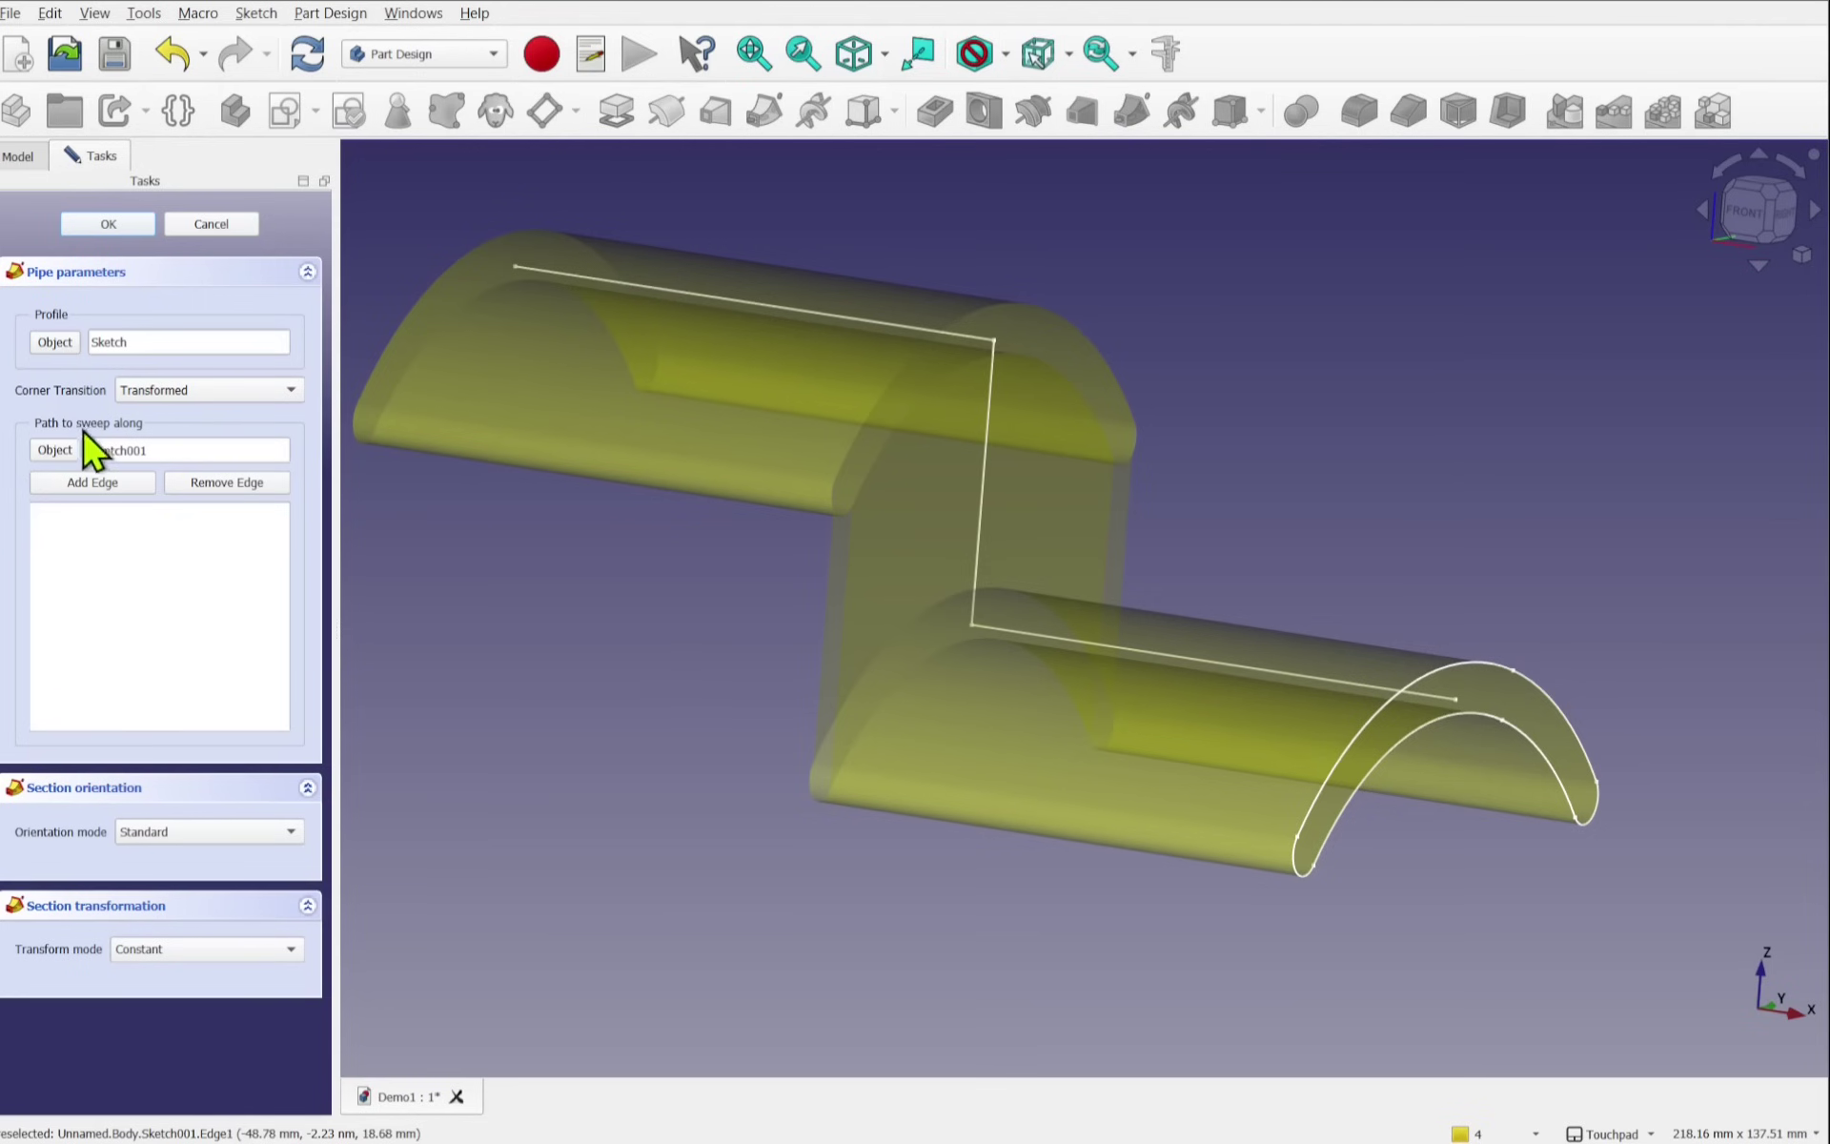
click(167, 392)
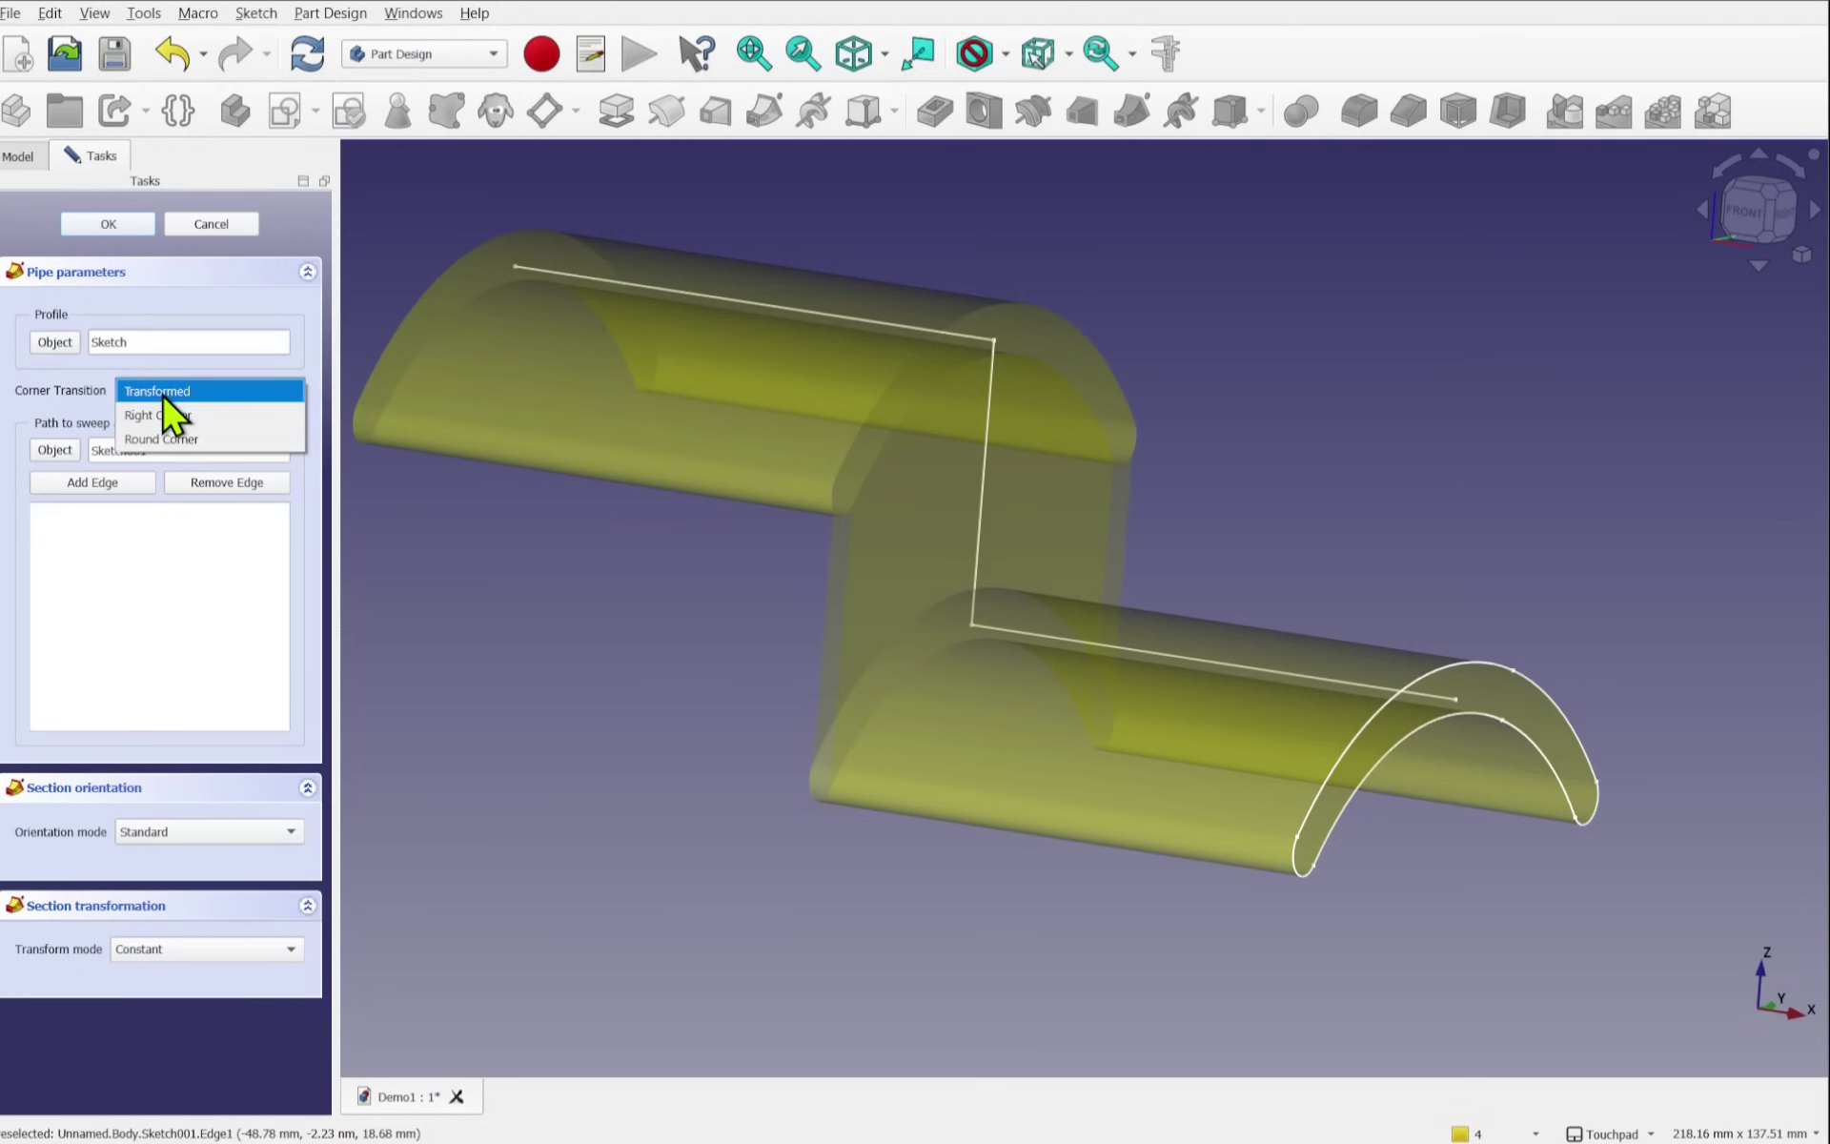
click(191, 415)
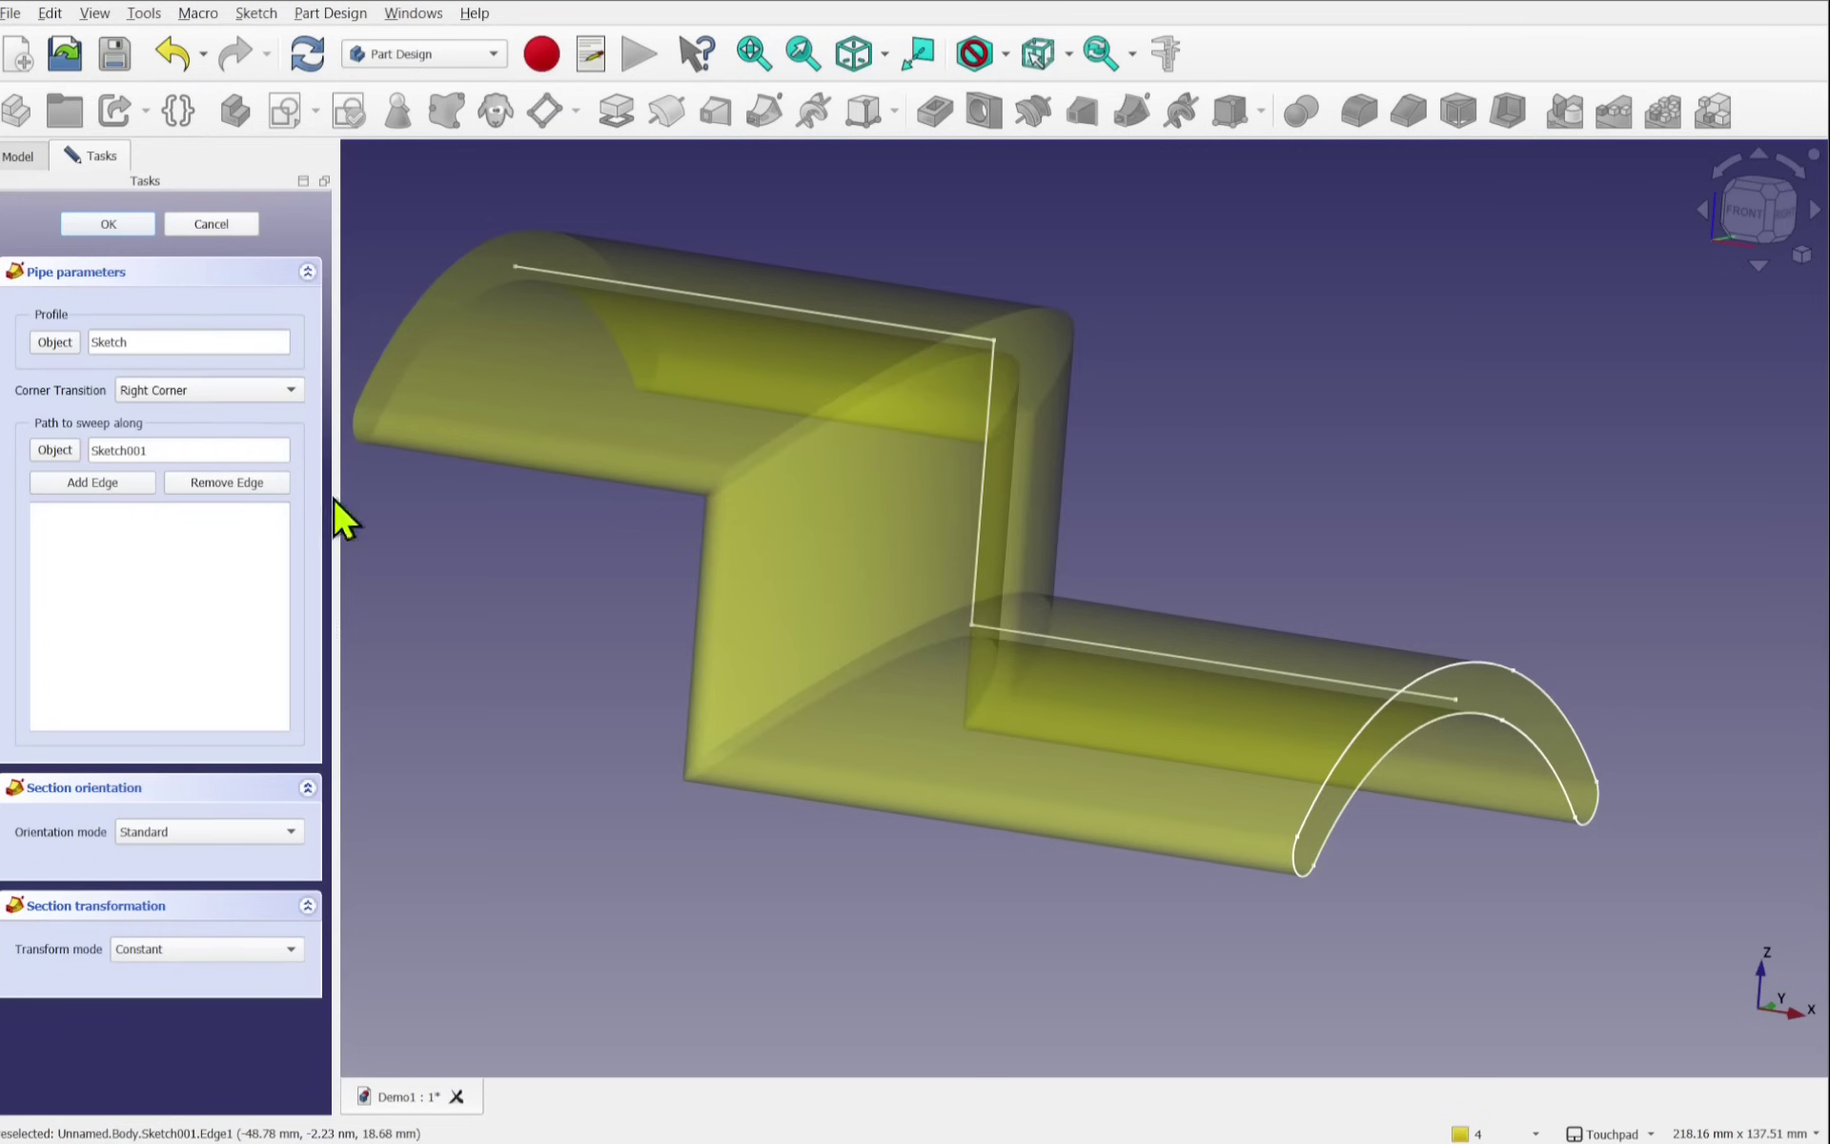
mouse_move(723, 640)
alt+mouse_down()
mouse_move(784, 653)
mouse_move(833, 728)
mouse_move(968, 747)
mouse_move(1131, 733)
mouse_move(1156, 670)
mouse_move(801, 575)
mouse_move(678, 596)
mouse_move(699, 629)
alt+mouse_up()
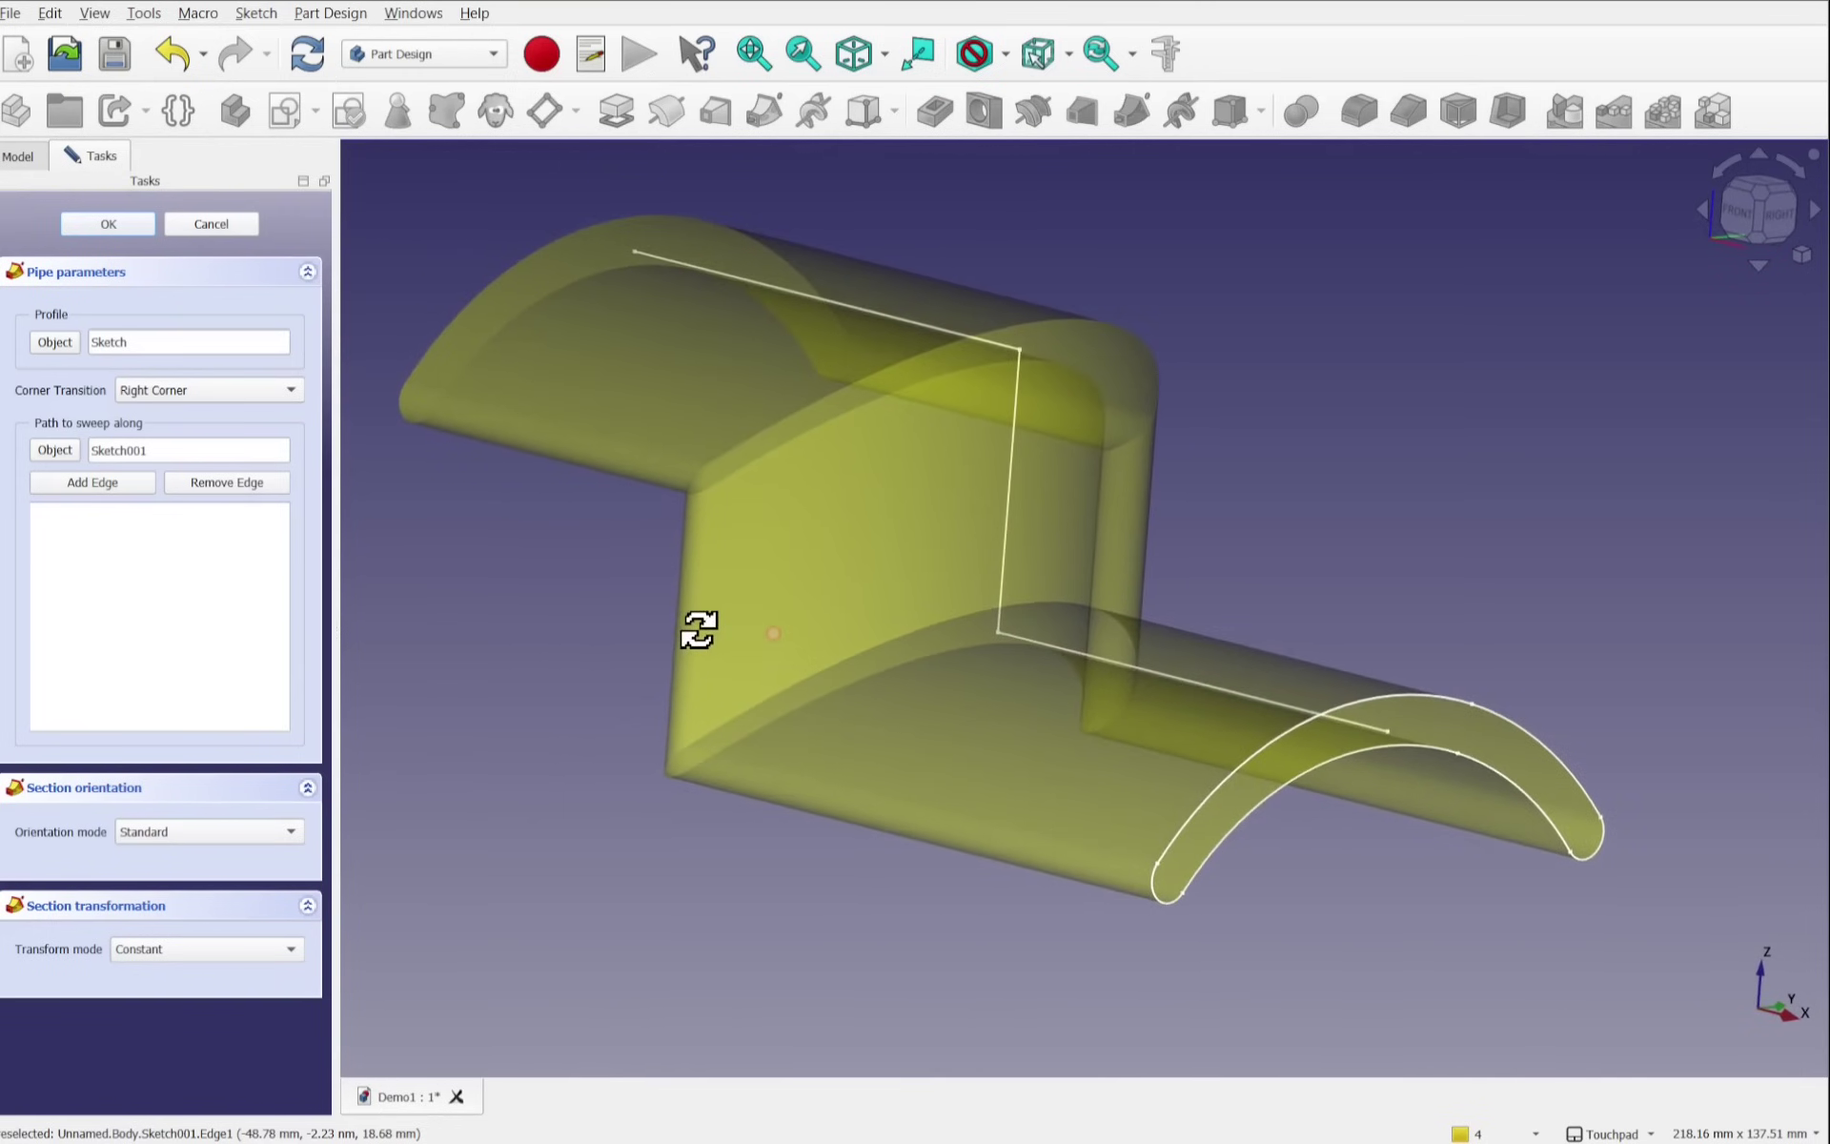
Step: Accept the Additive Pipe to finish the solid
click(119, 229)
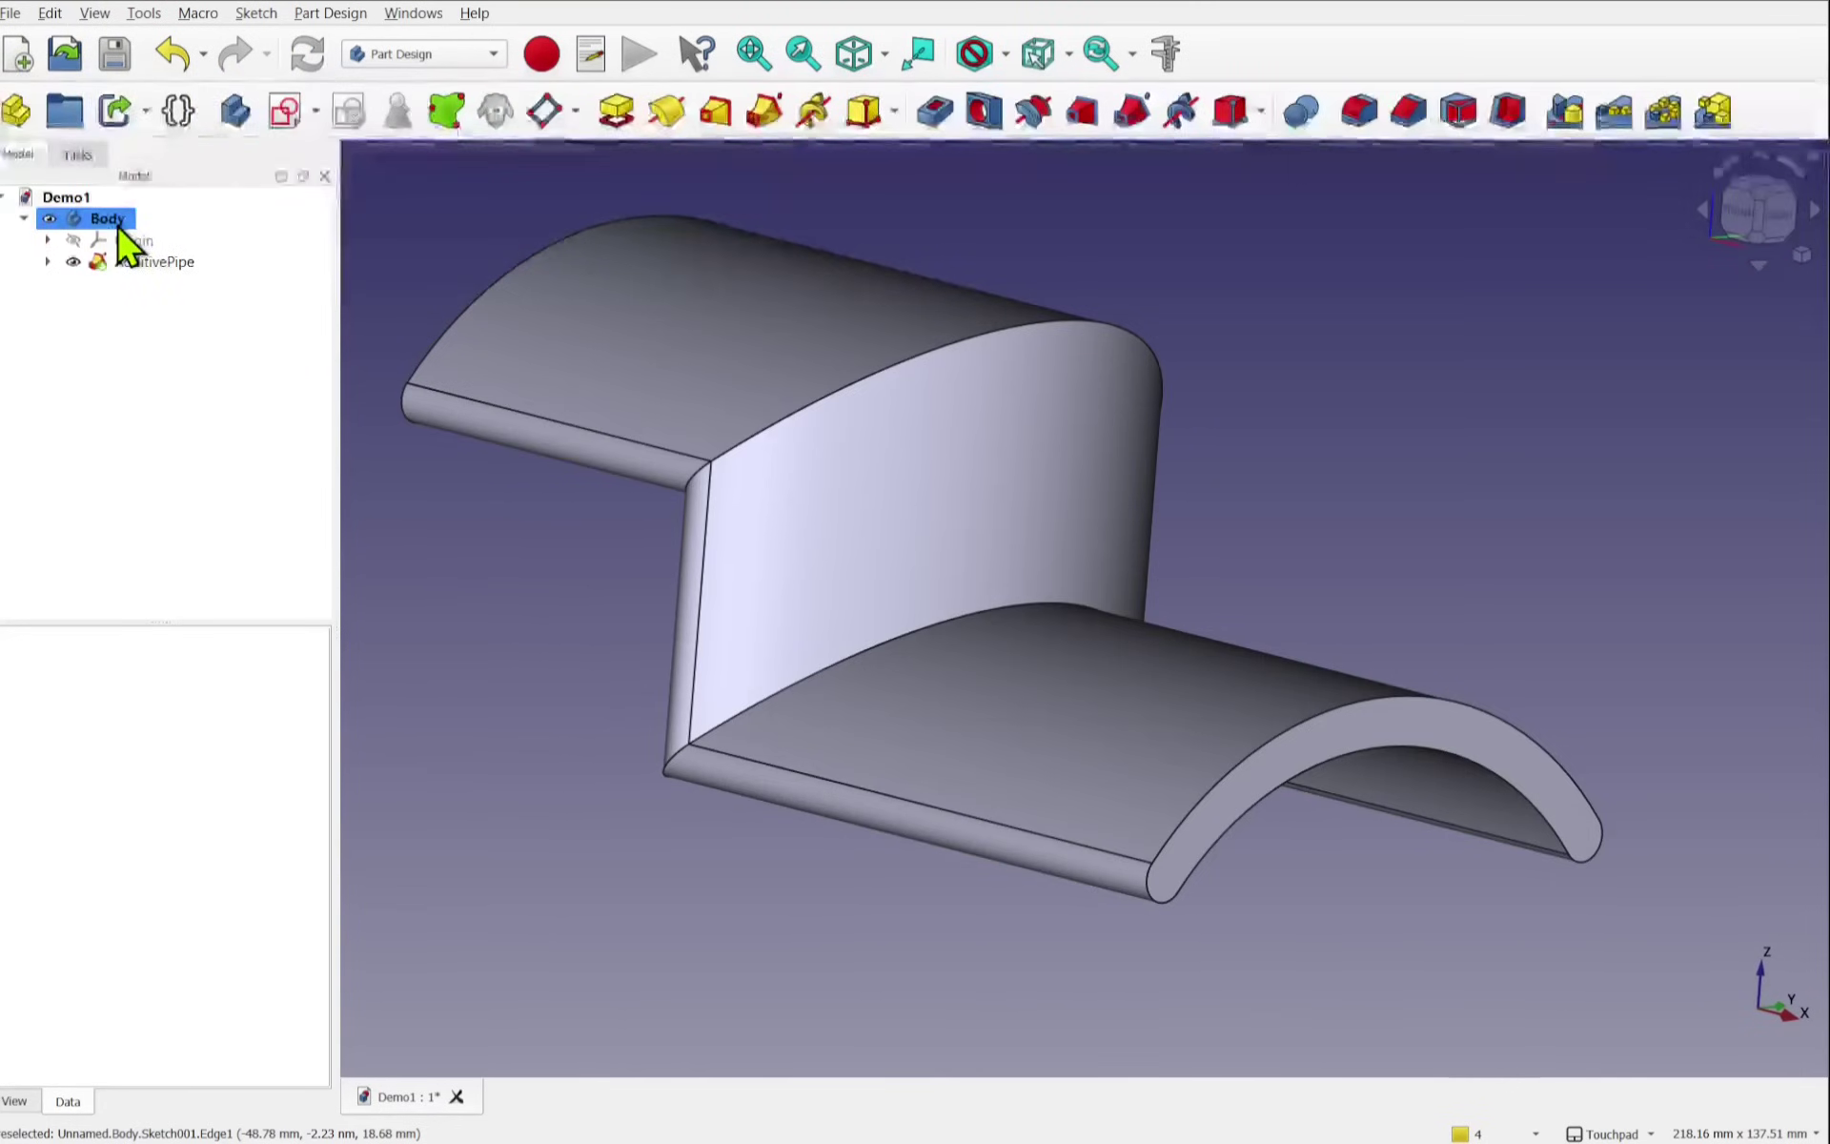
mouse_move(966, 759)
alt+mouse_down()
mouse_move(1280, 796)
mouse_move(1425, 784)
mouse_move(1054, 715)
mouse_move(940, 743)
mouse_move(943, 763)
alt+mouse_up()
scroll(944, 762, down, 4)
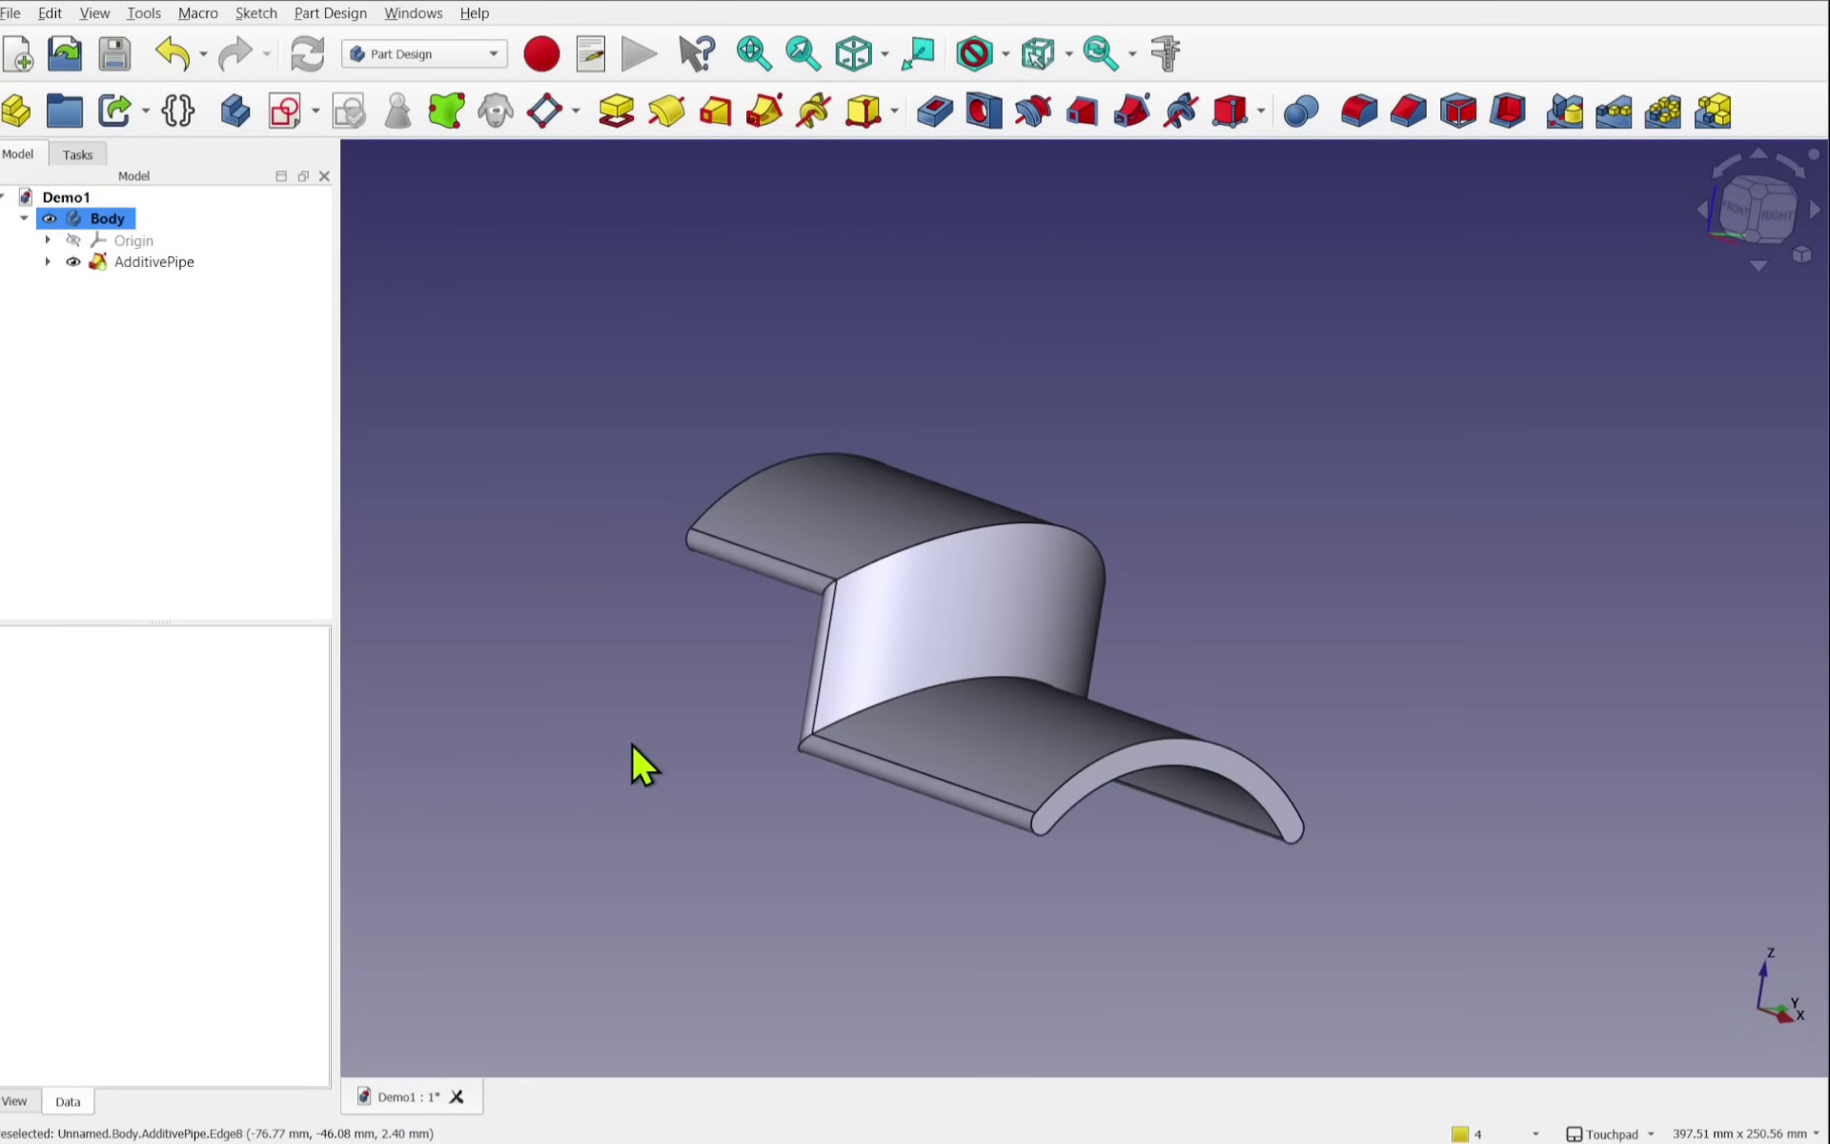
alt+drag(633, 744, 680, 782)
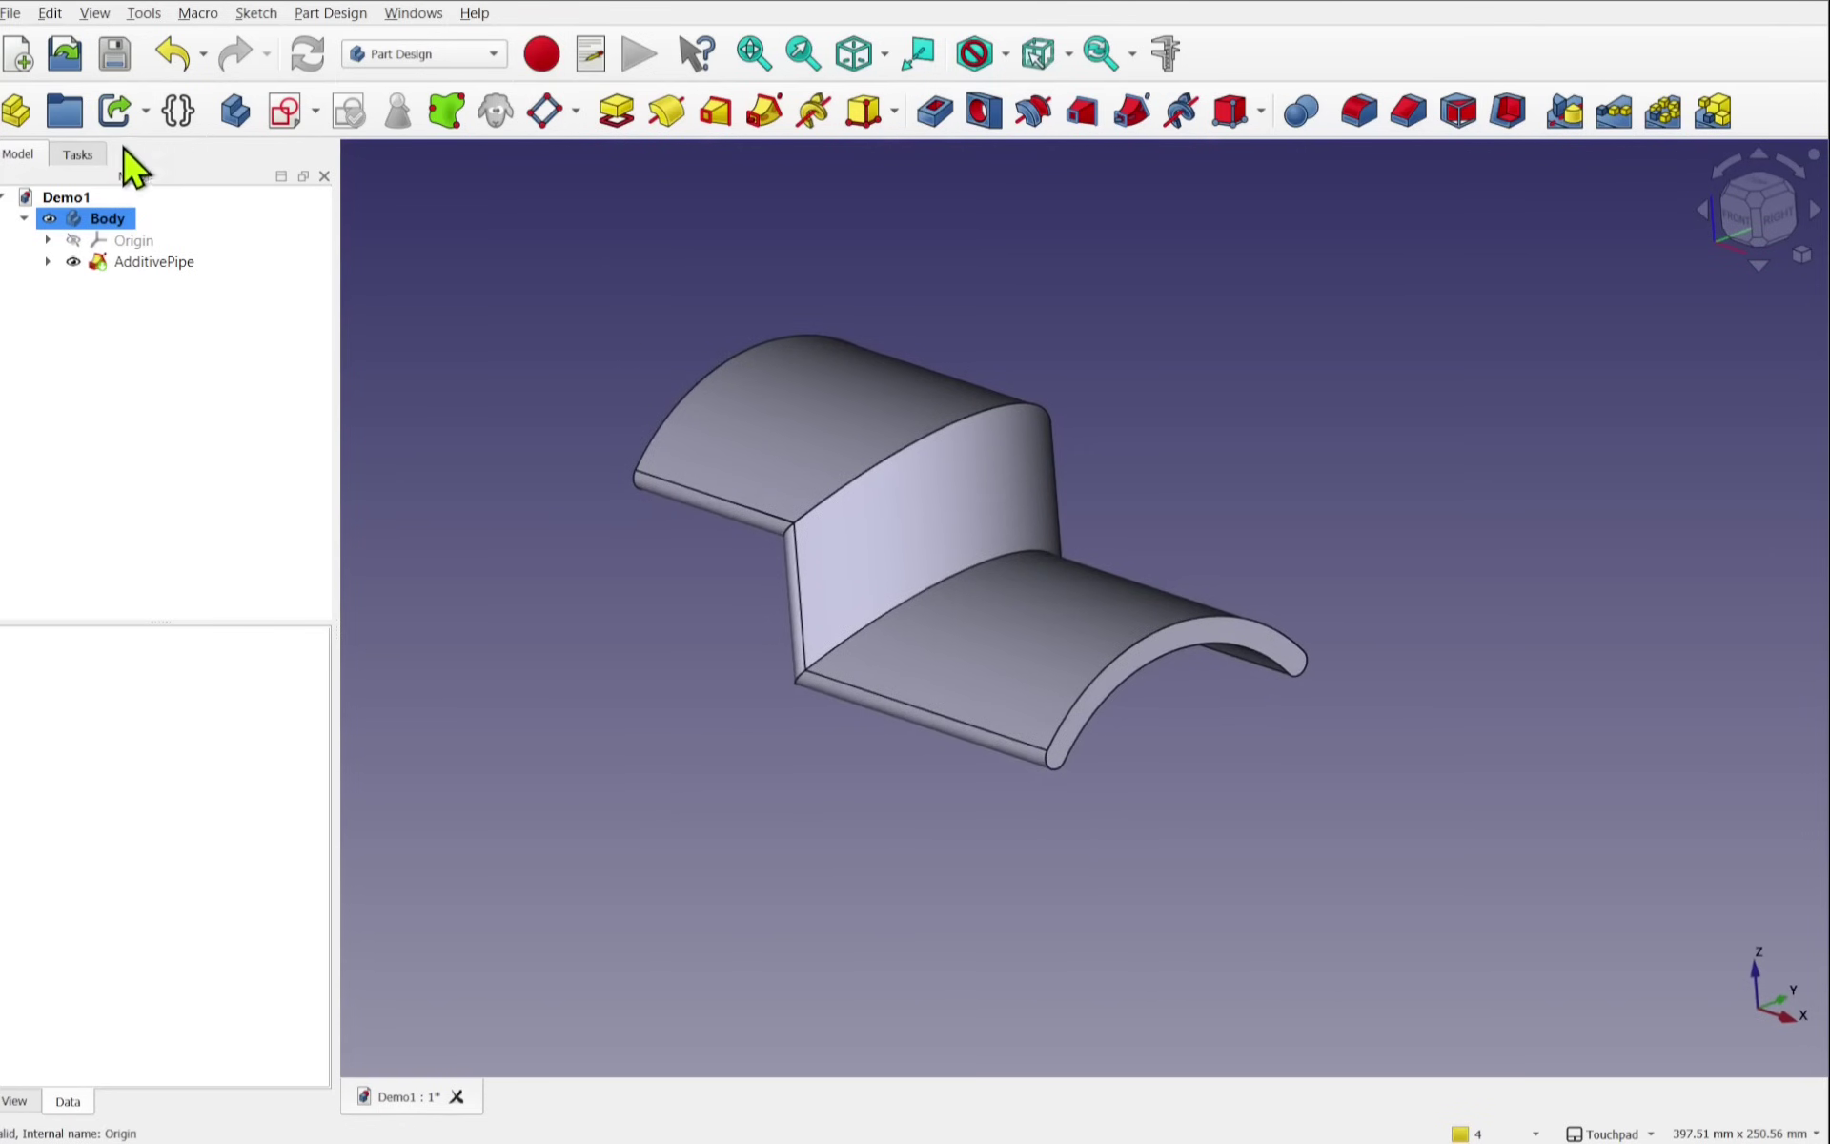
Step: Create a new sketch attached to the XY-plane
click(280, 117)
mouse_move(1267, 601)
alt+mouse_down()
mouse_move(1210, 616)
mouse_move(1393, 502)
mouse_move(1368, 588)
mouse_move(1334, 586)
alt+mouse_up()
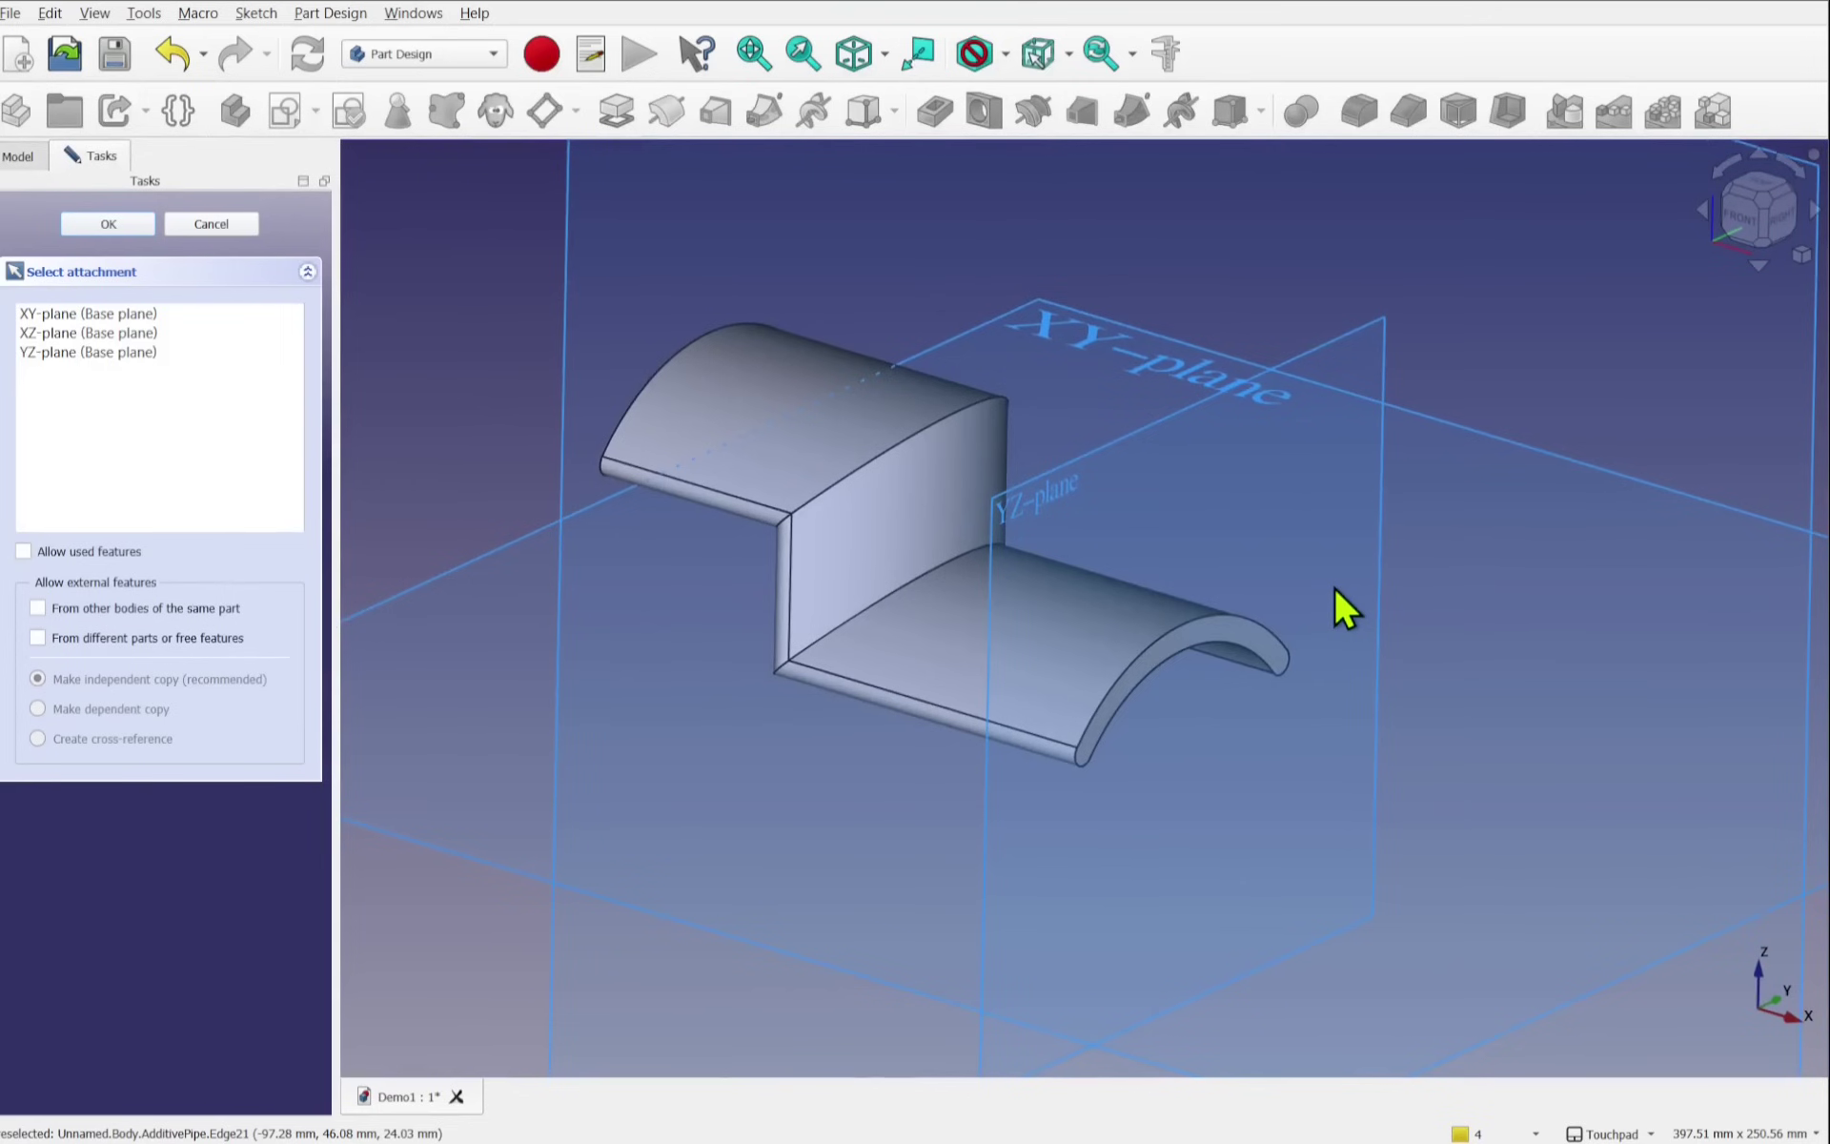
click(1061, 332)
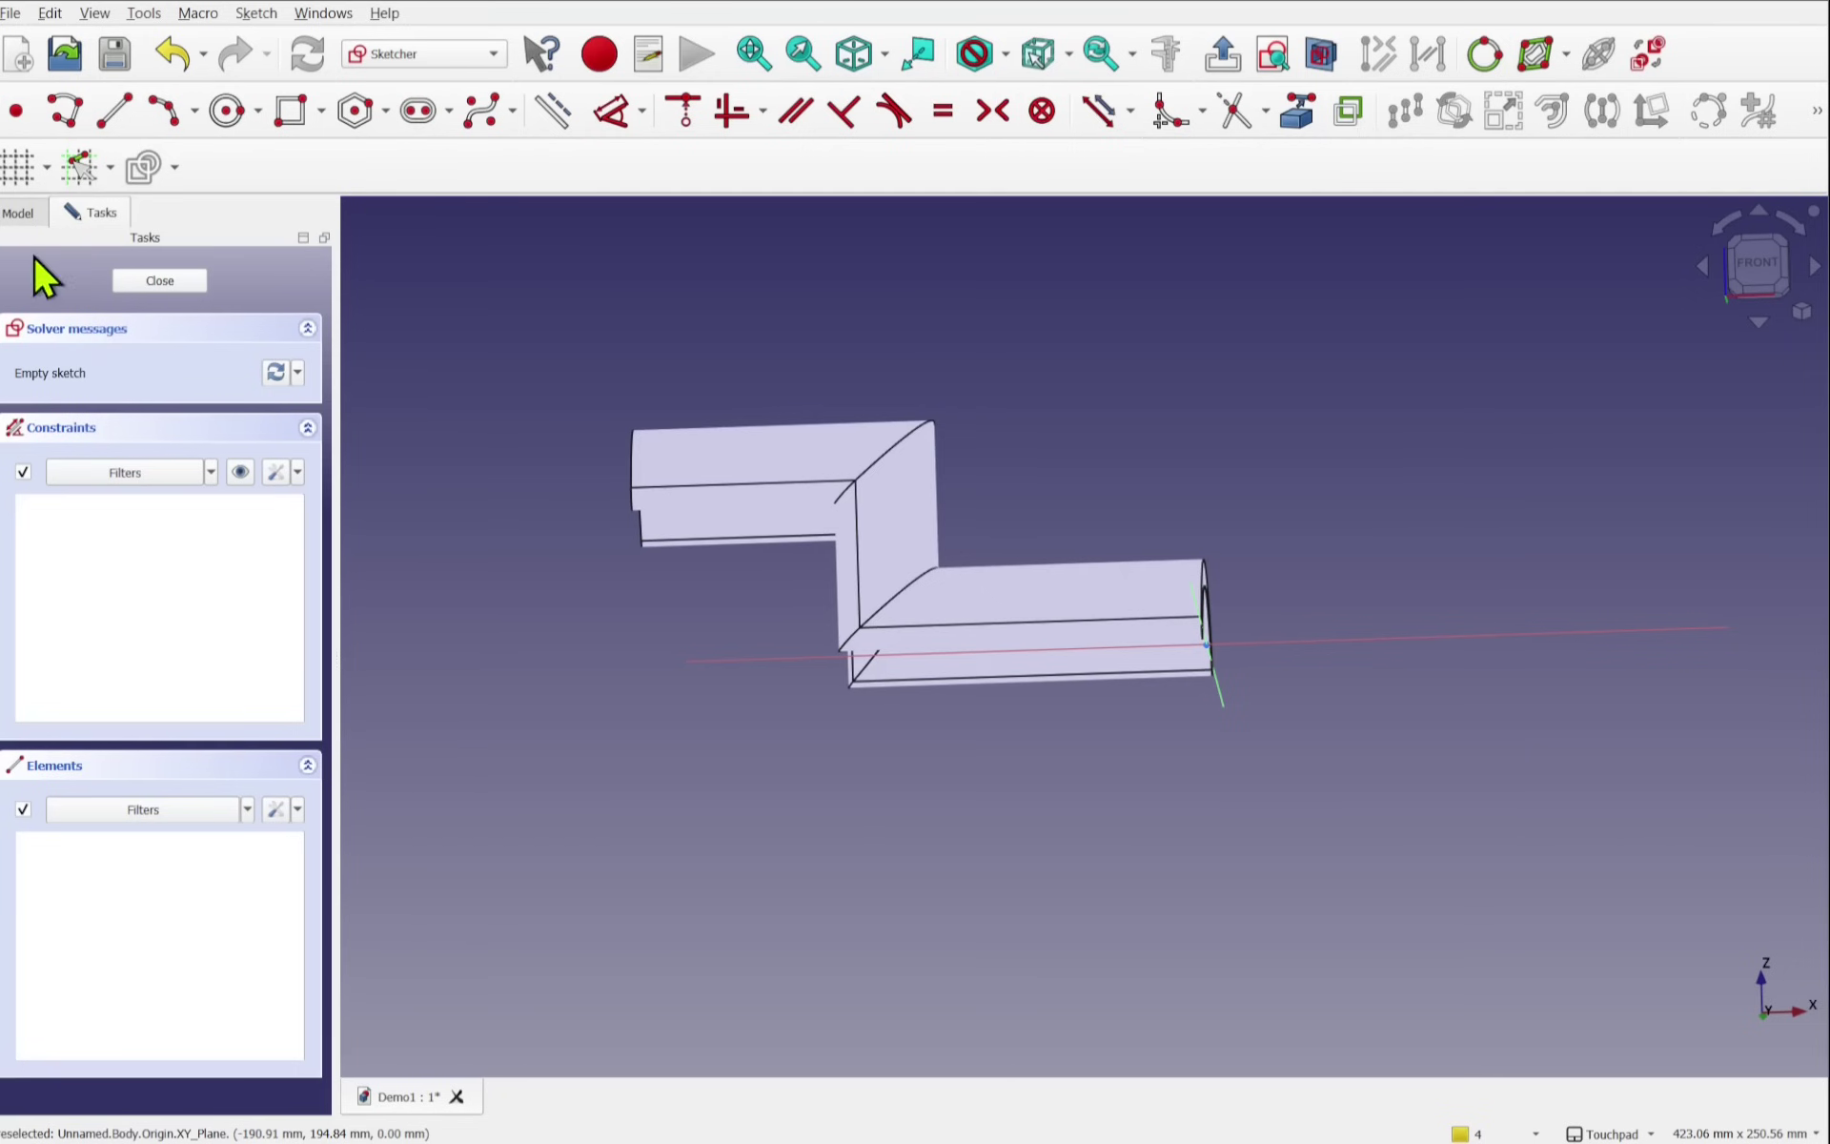
Step: Set Sketch002's Attachment Offset position z to 81 mm
click(17, 217)
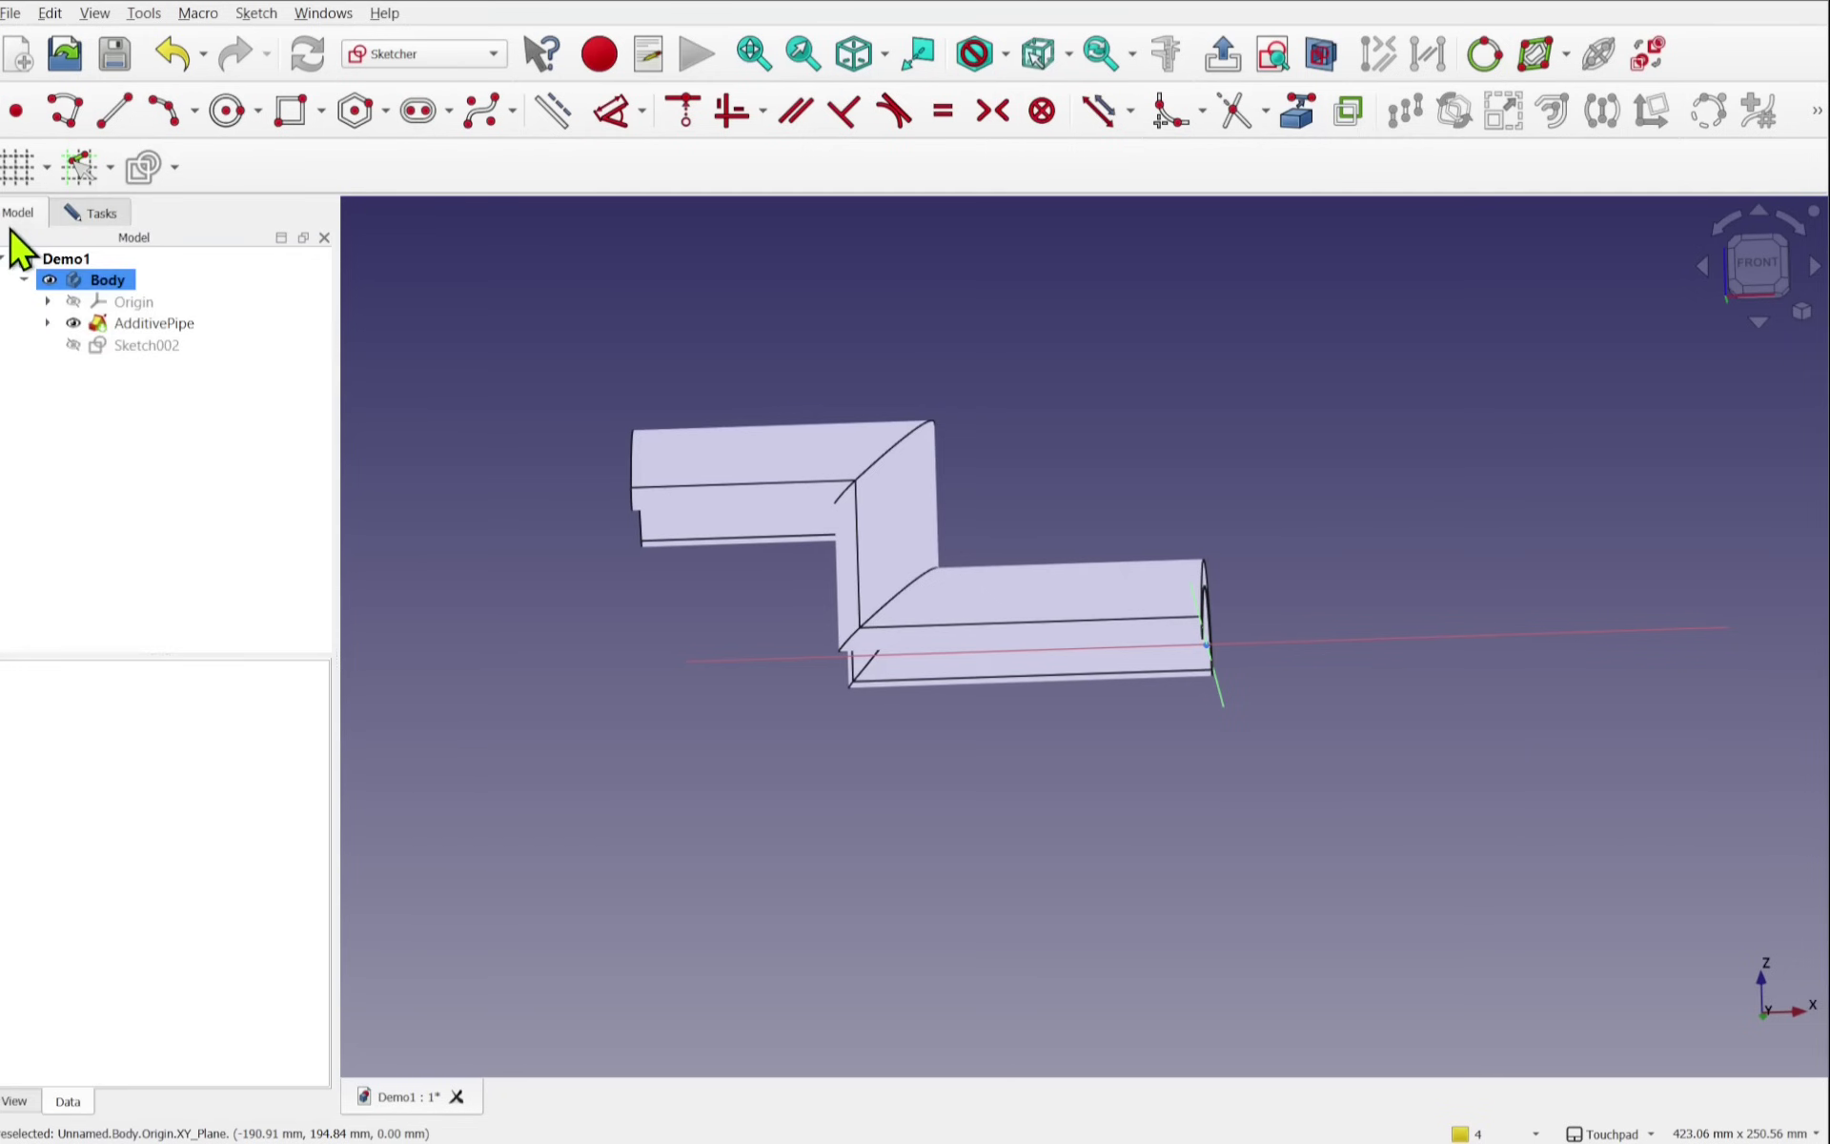
click(118, 348)
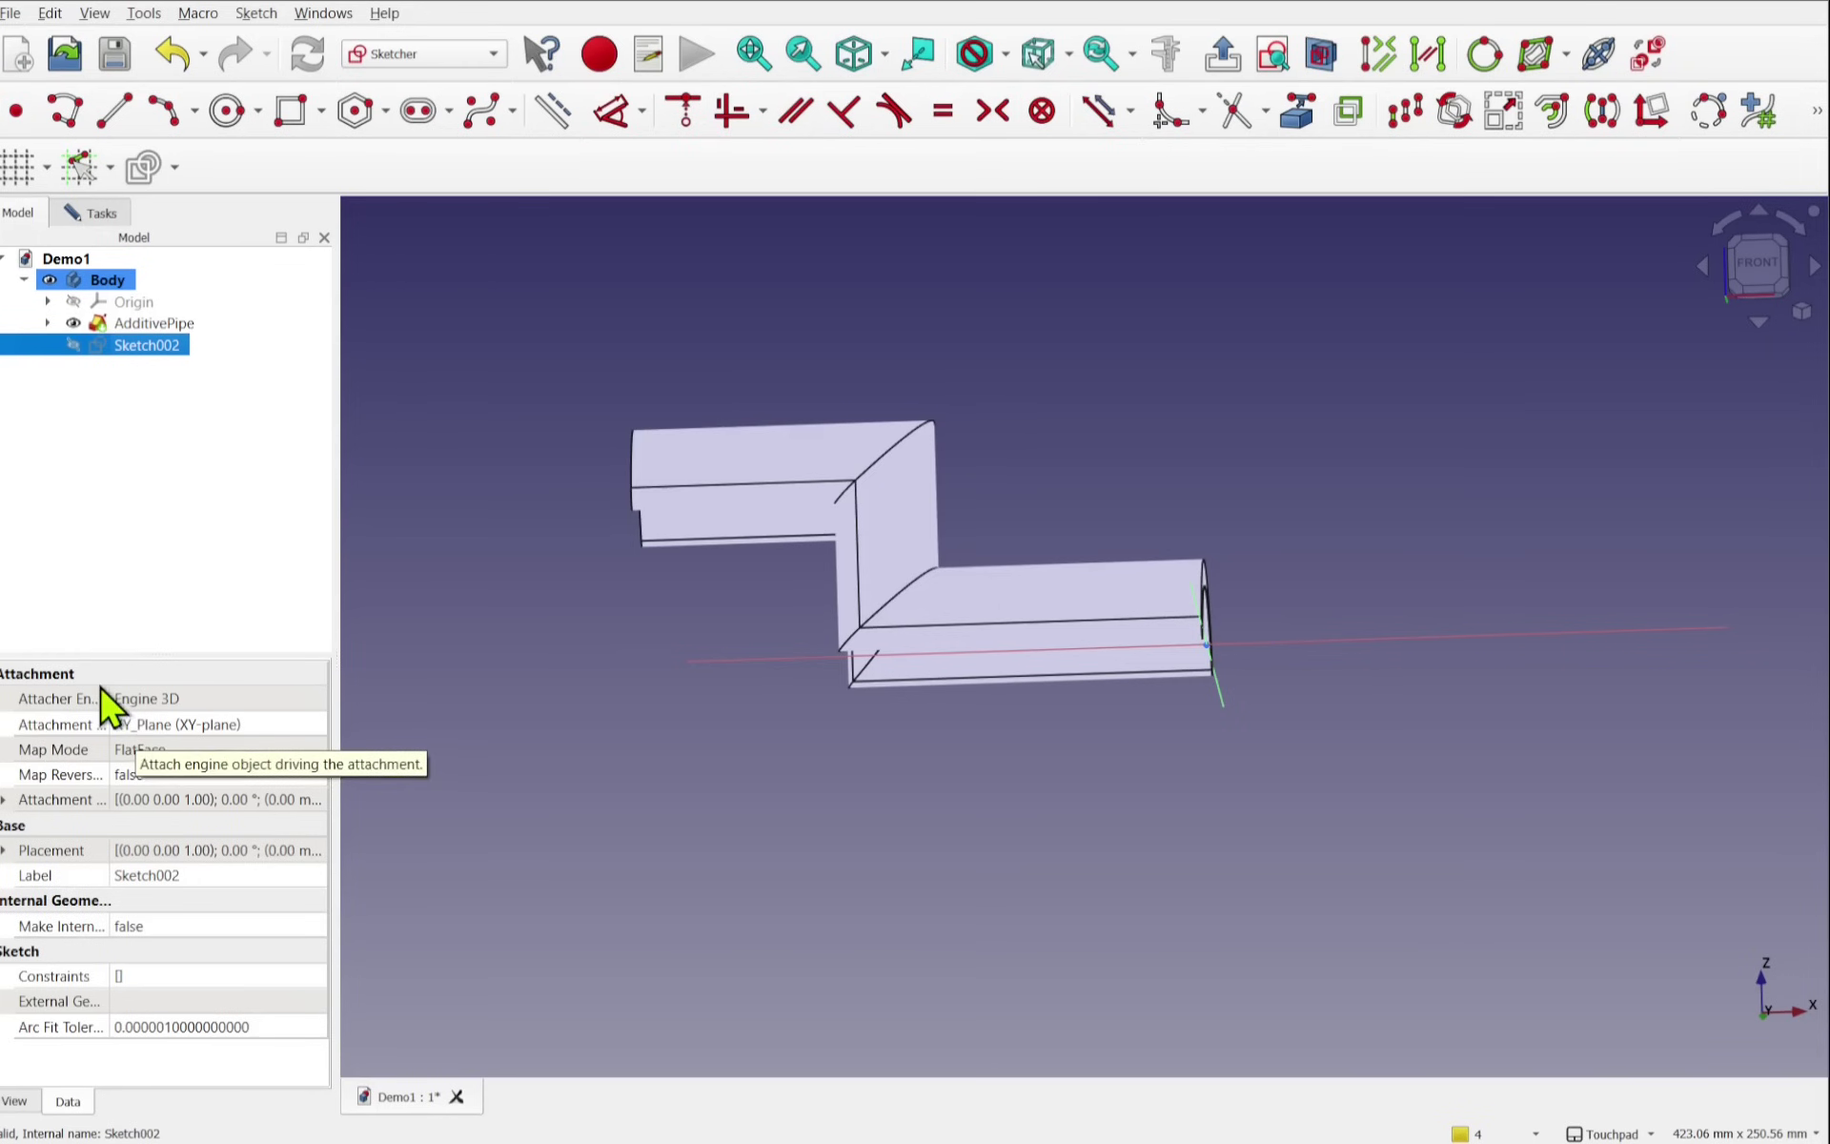
drag(104, 679, 173, 680)
click(4, 800)
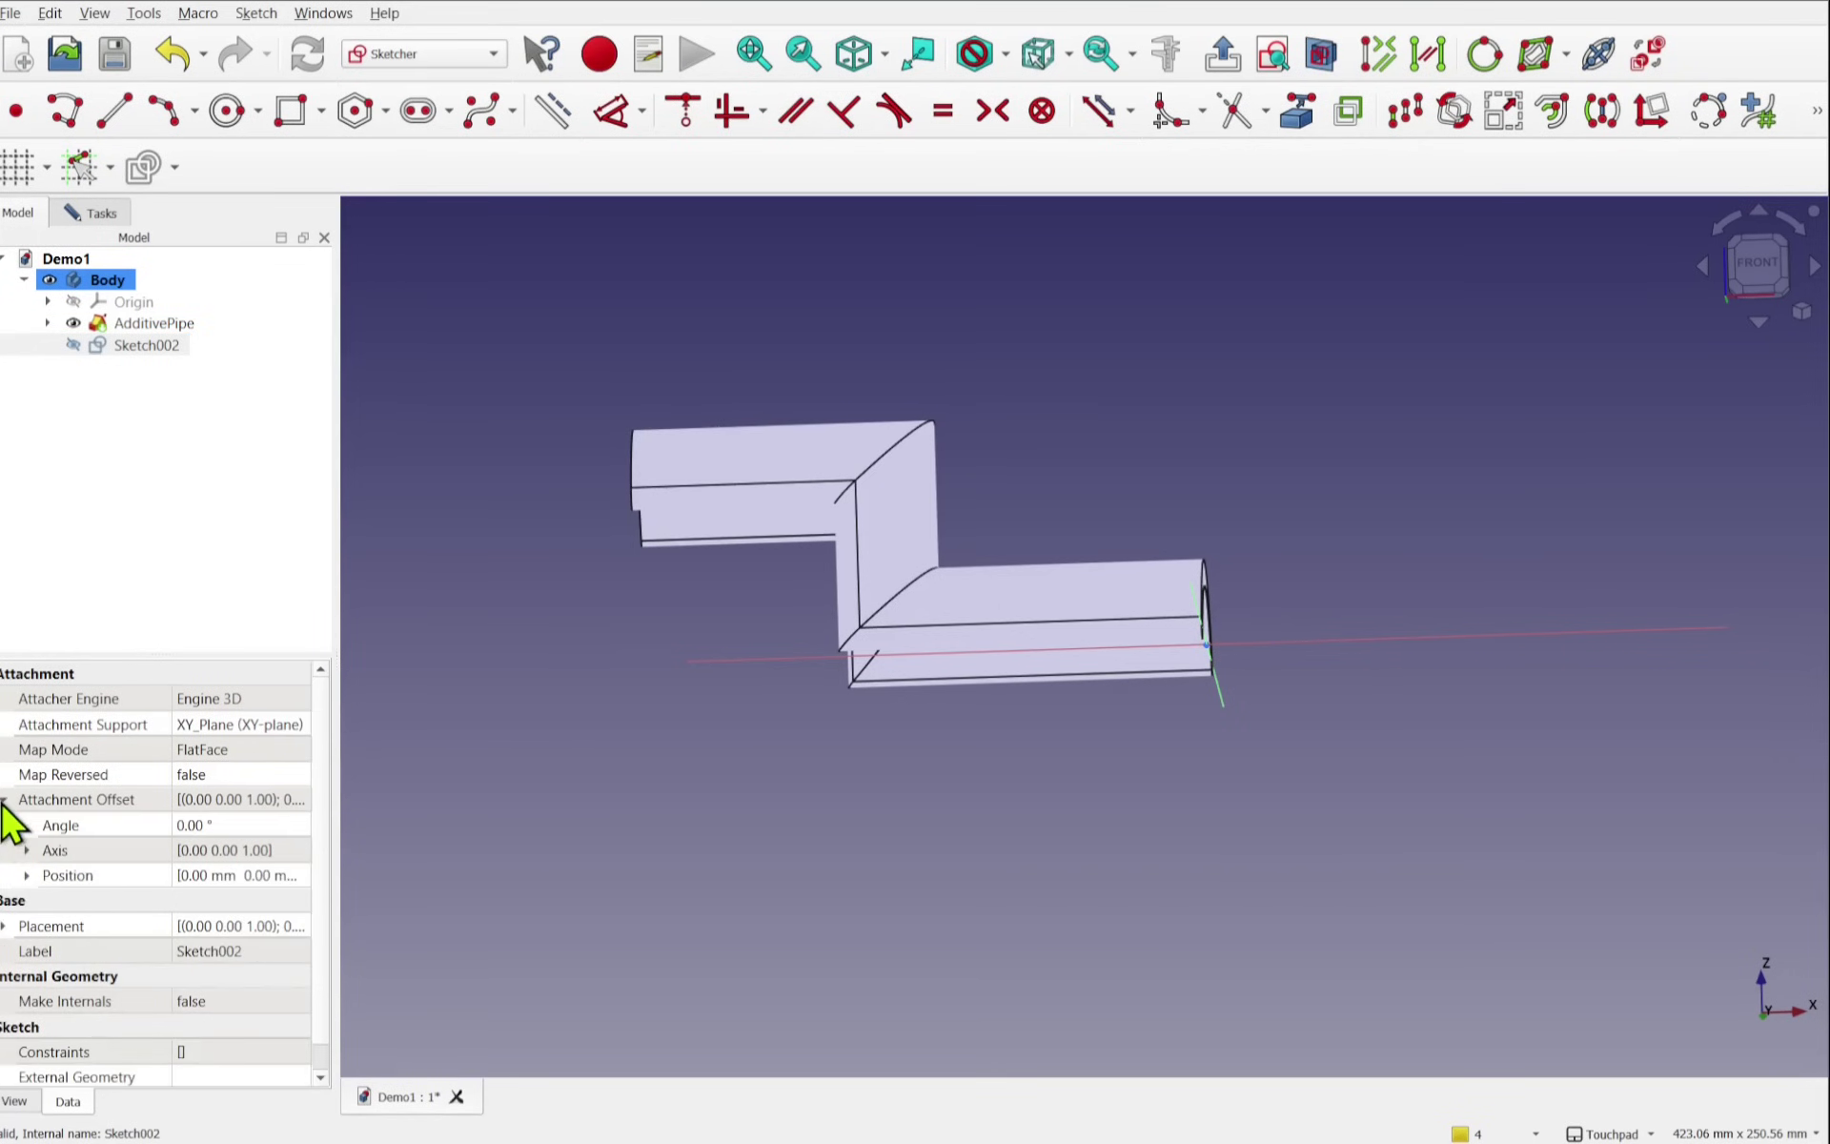
click(25, 876)
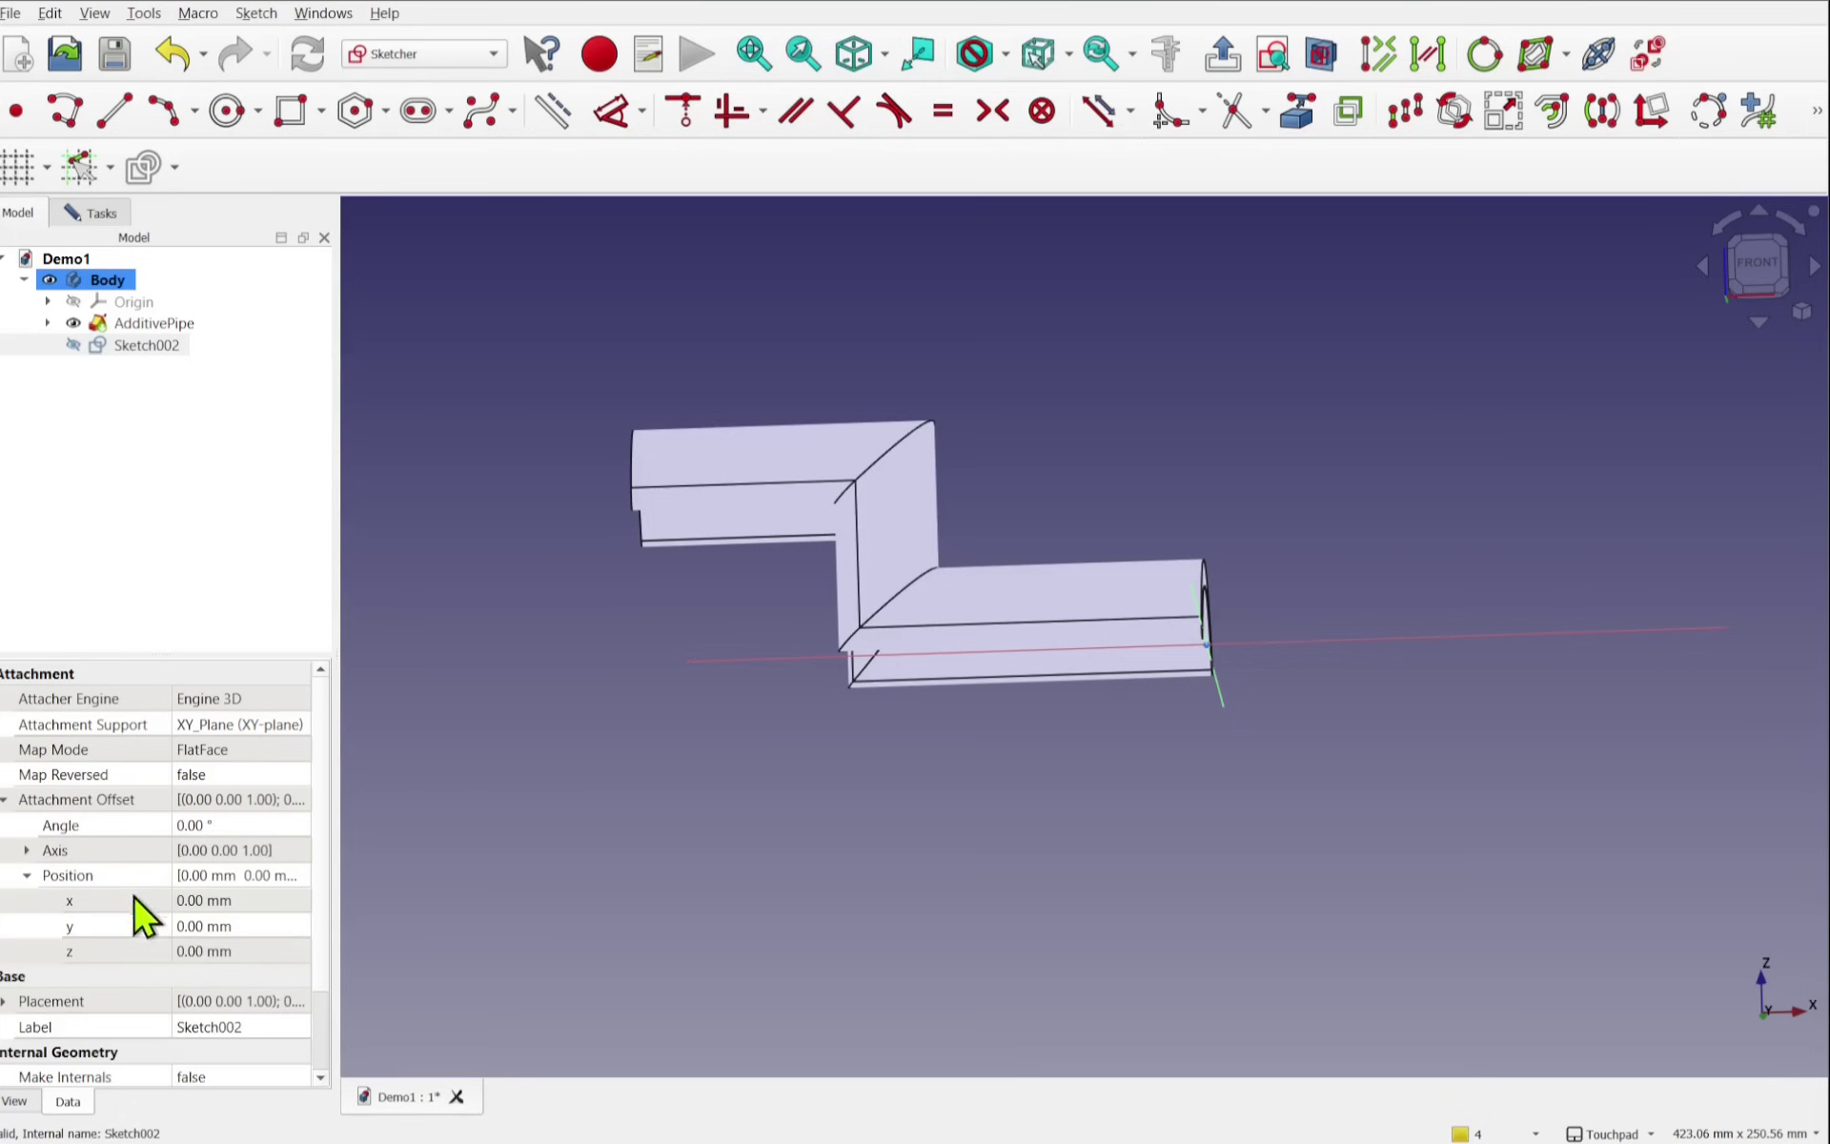
click(238, 951)
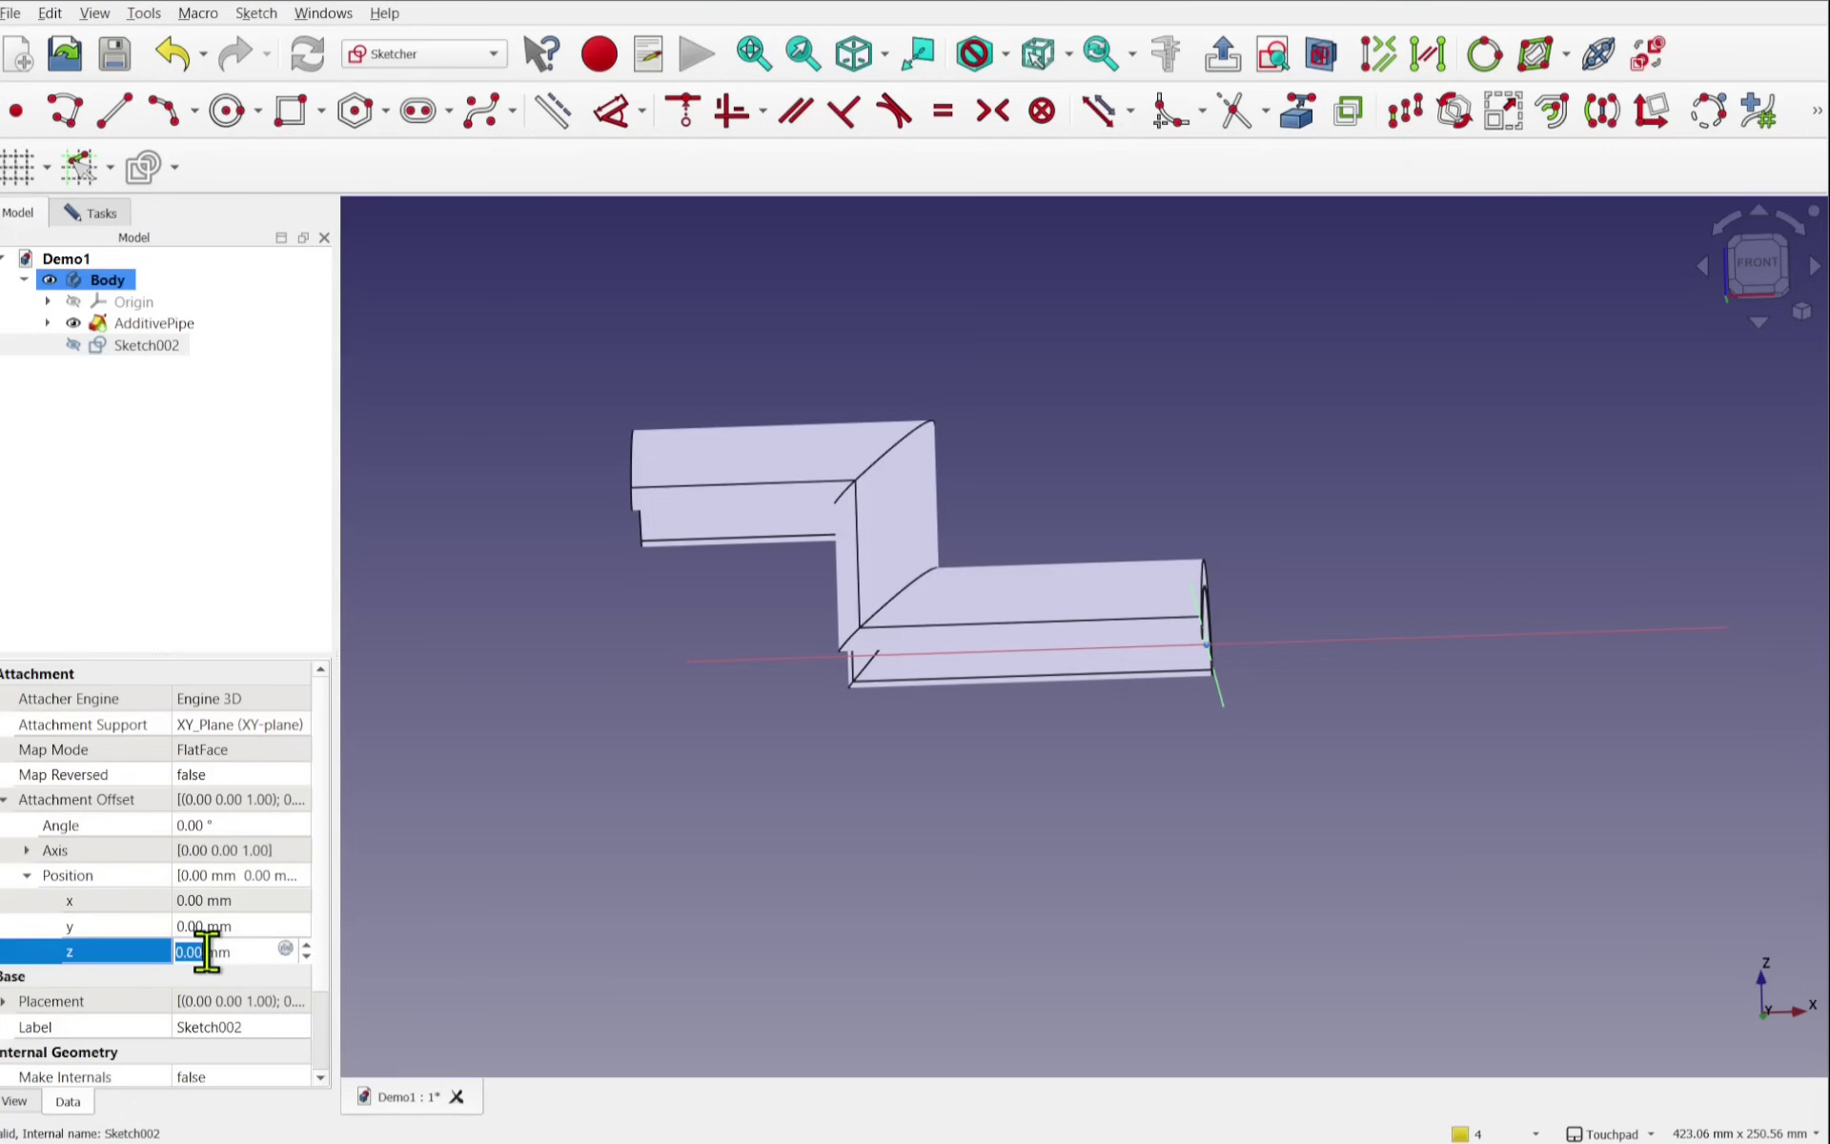
text(30)
key(Return)
key(Up)
key(Up)
key(Up)
key(Up)
key(Up)
key(Up)
key(Up)
key(Up)
key(Up)
key(Up)
key(Up)
key(Up)
key(Up)
key(Up)
key(Up)
key(Up)
key(Up)
key(Up)
key(Up)
key(Up)
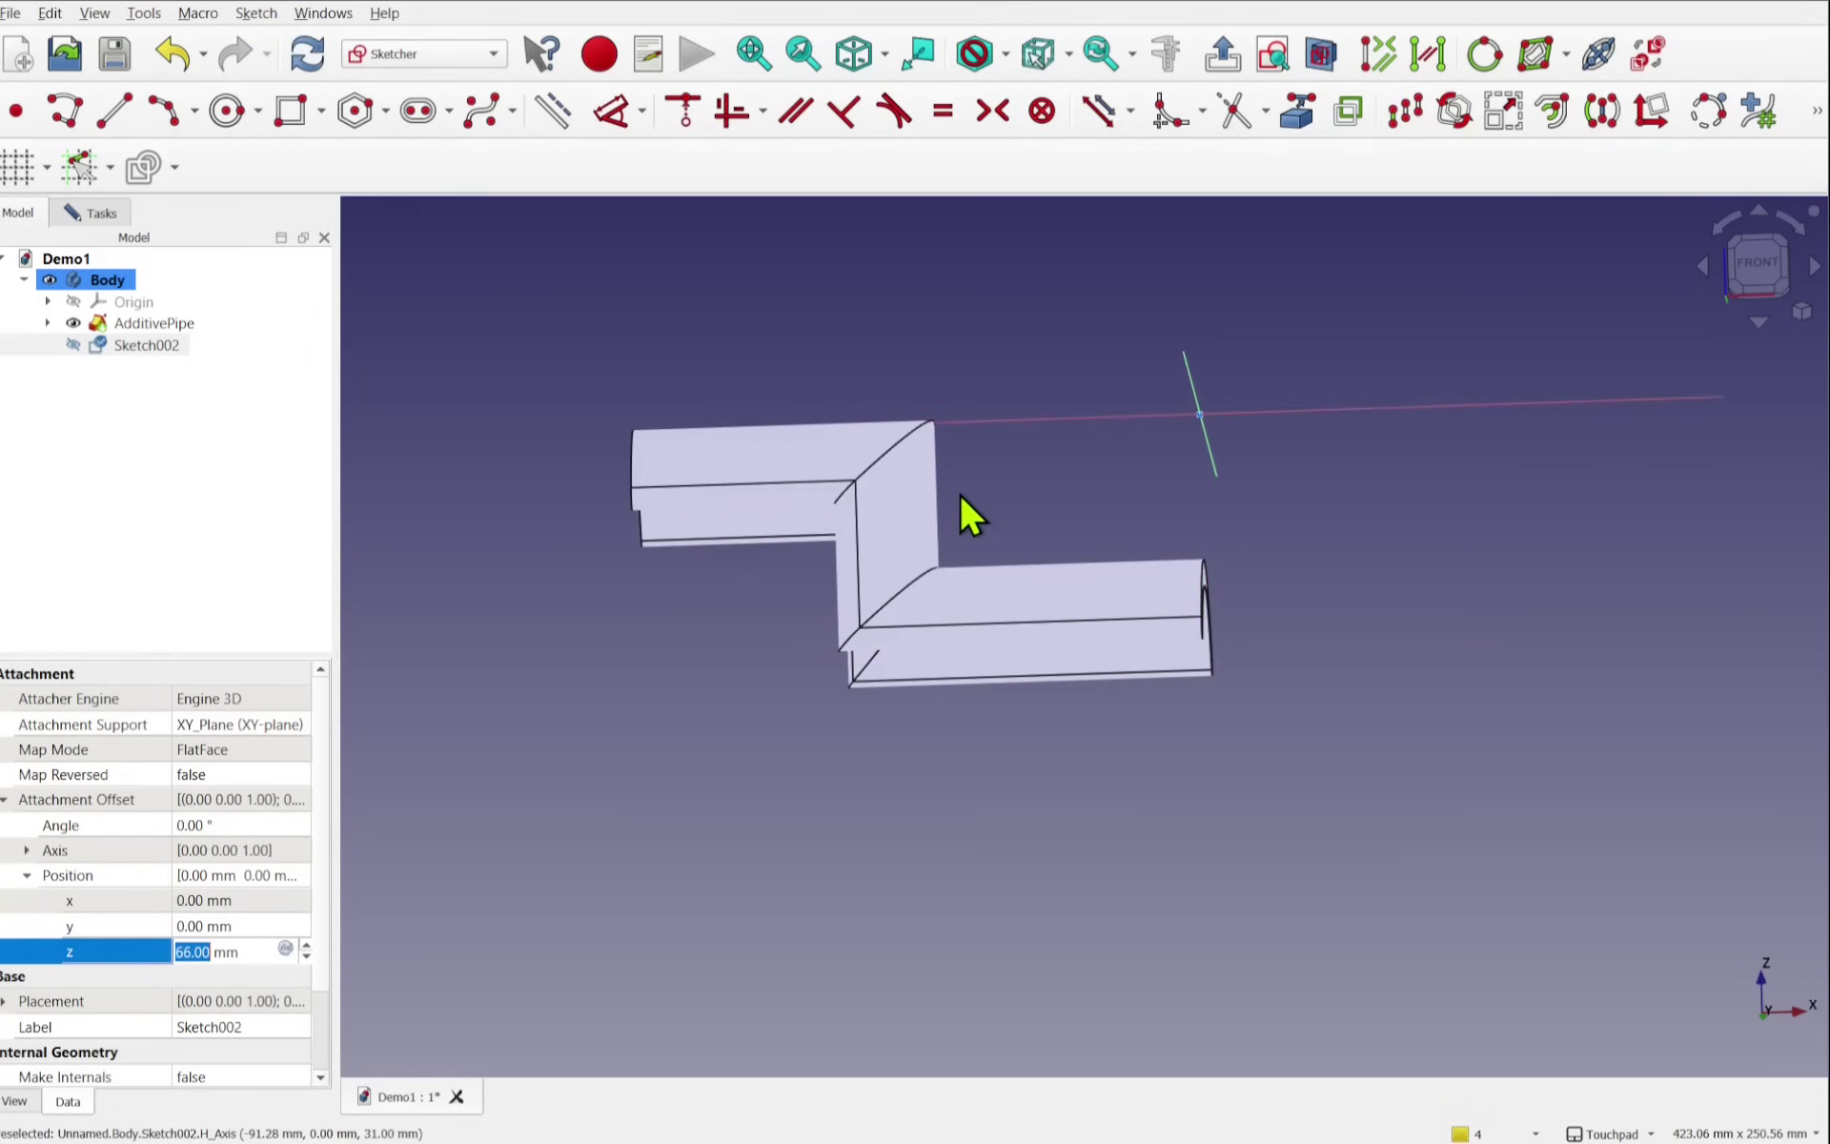
key(Up)
key(Up)
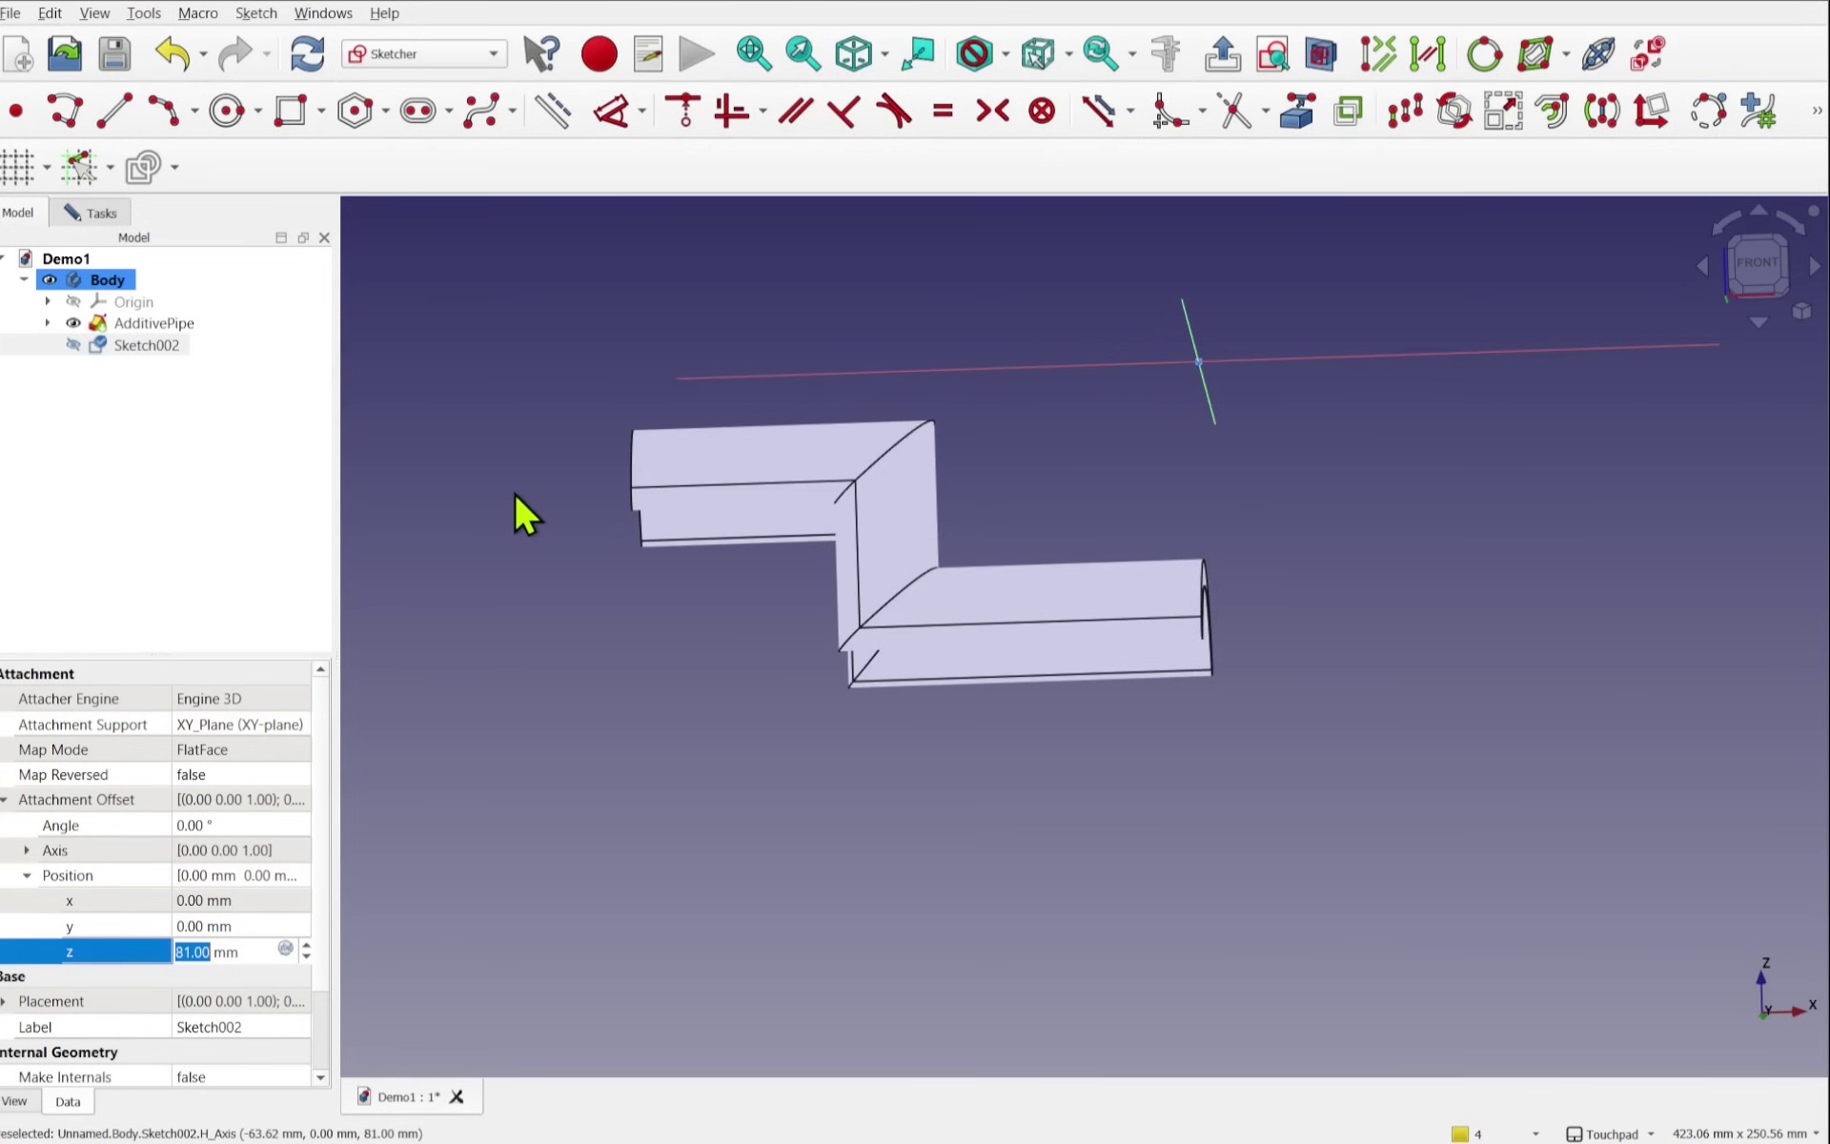
Step: Draw a slot with both centres on the horizontal axis in the top view
click(1271, 63)
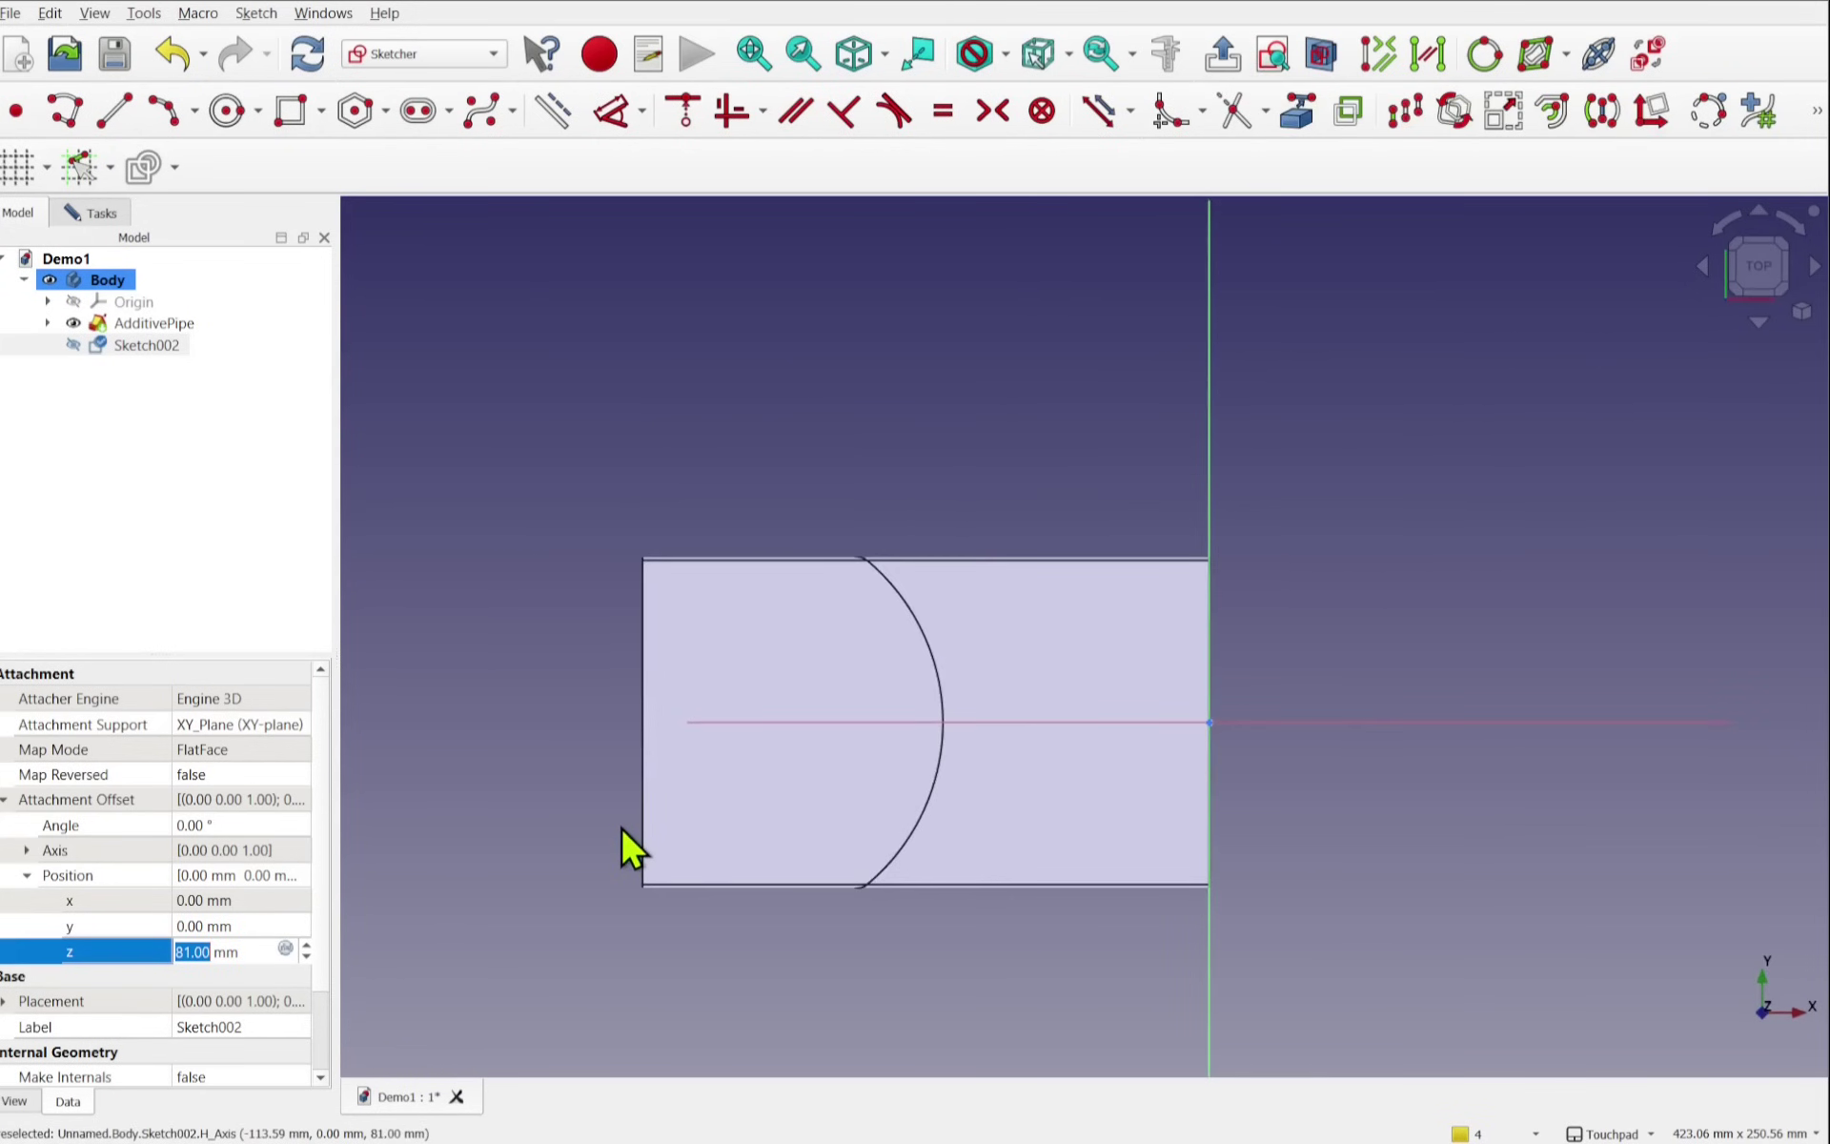
click(520, 568)
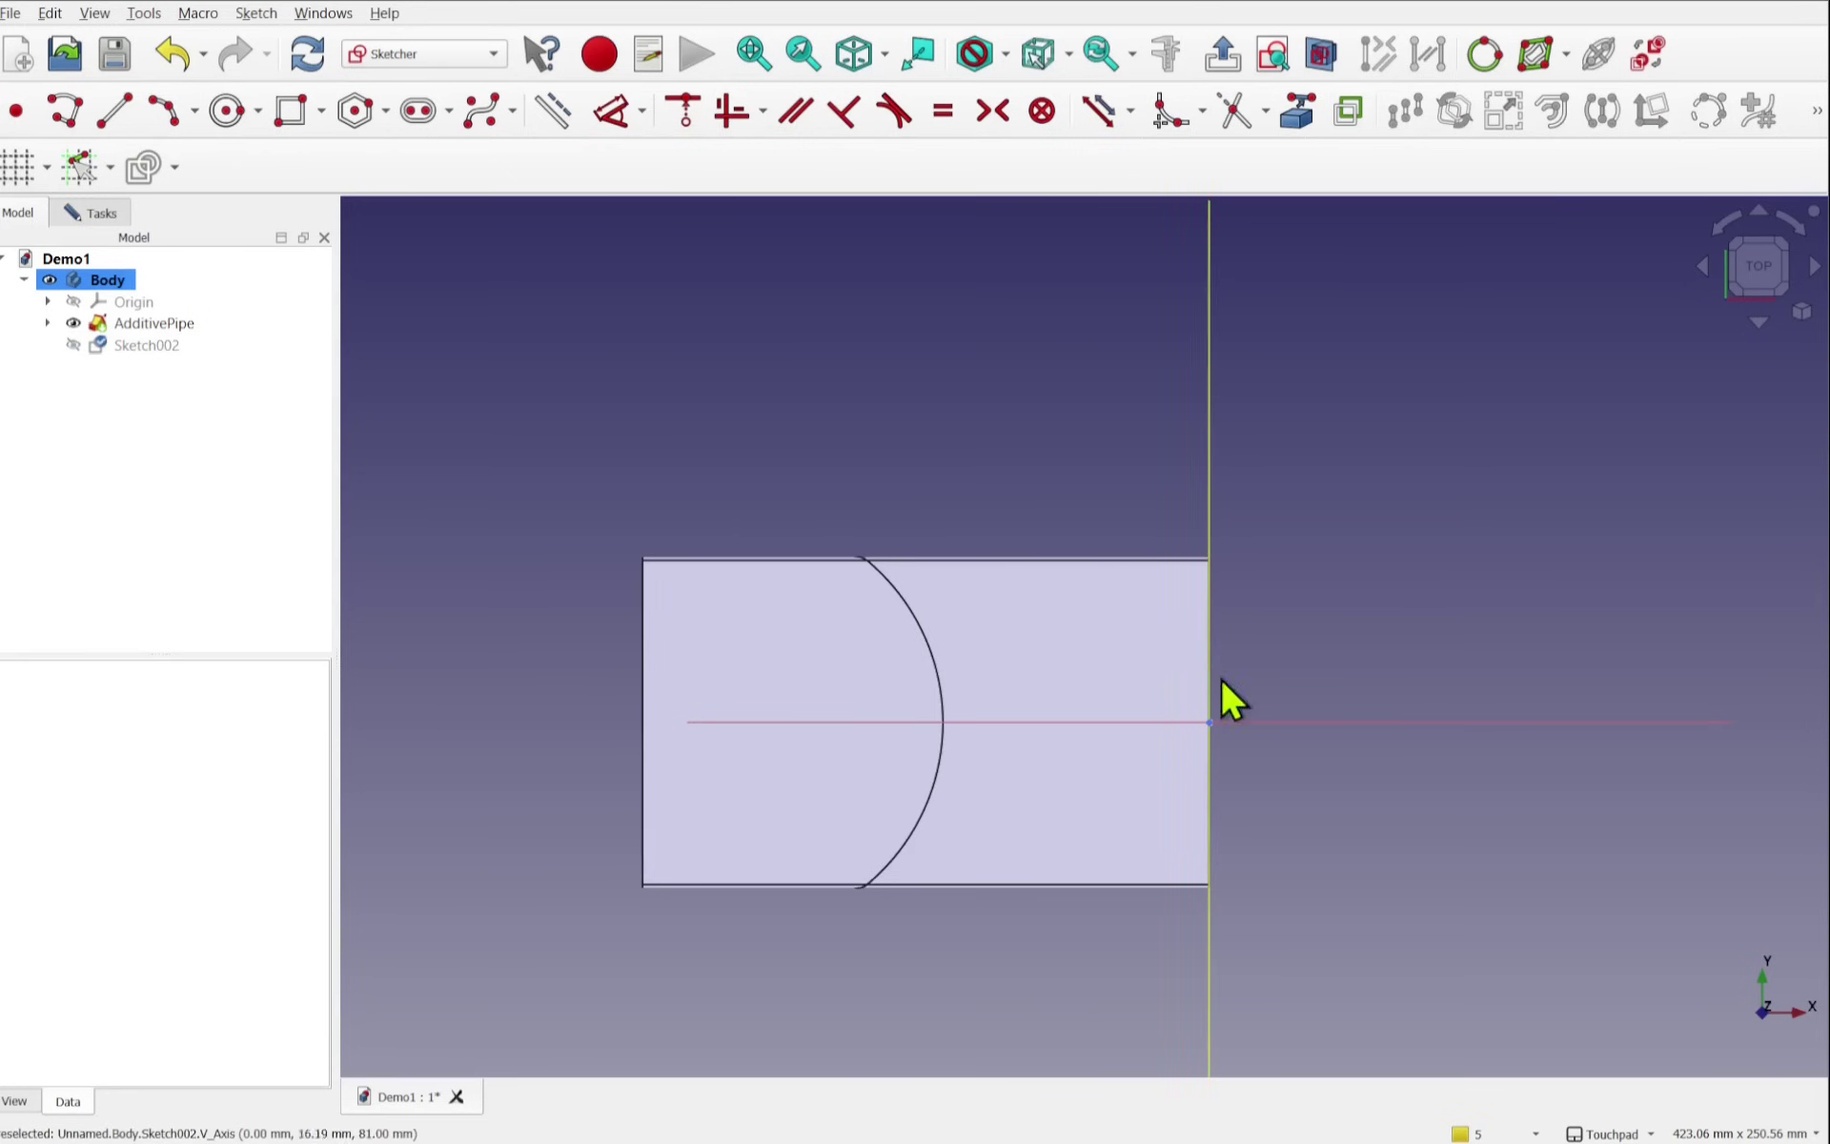
click(418, 111)
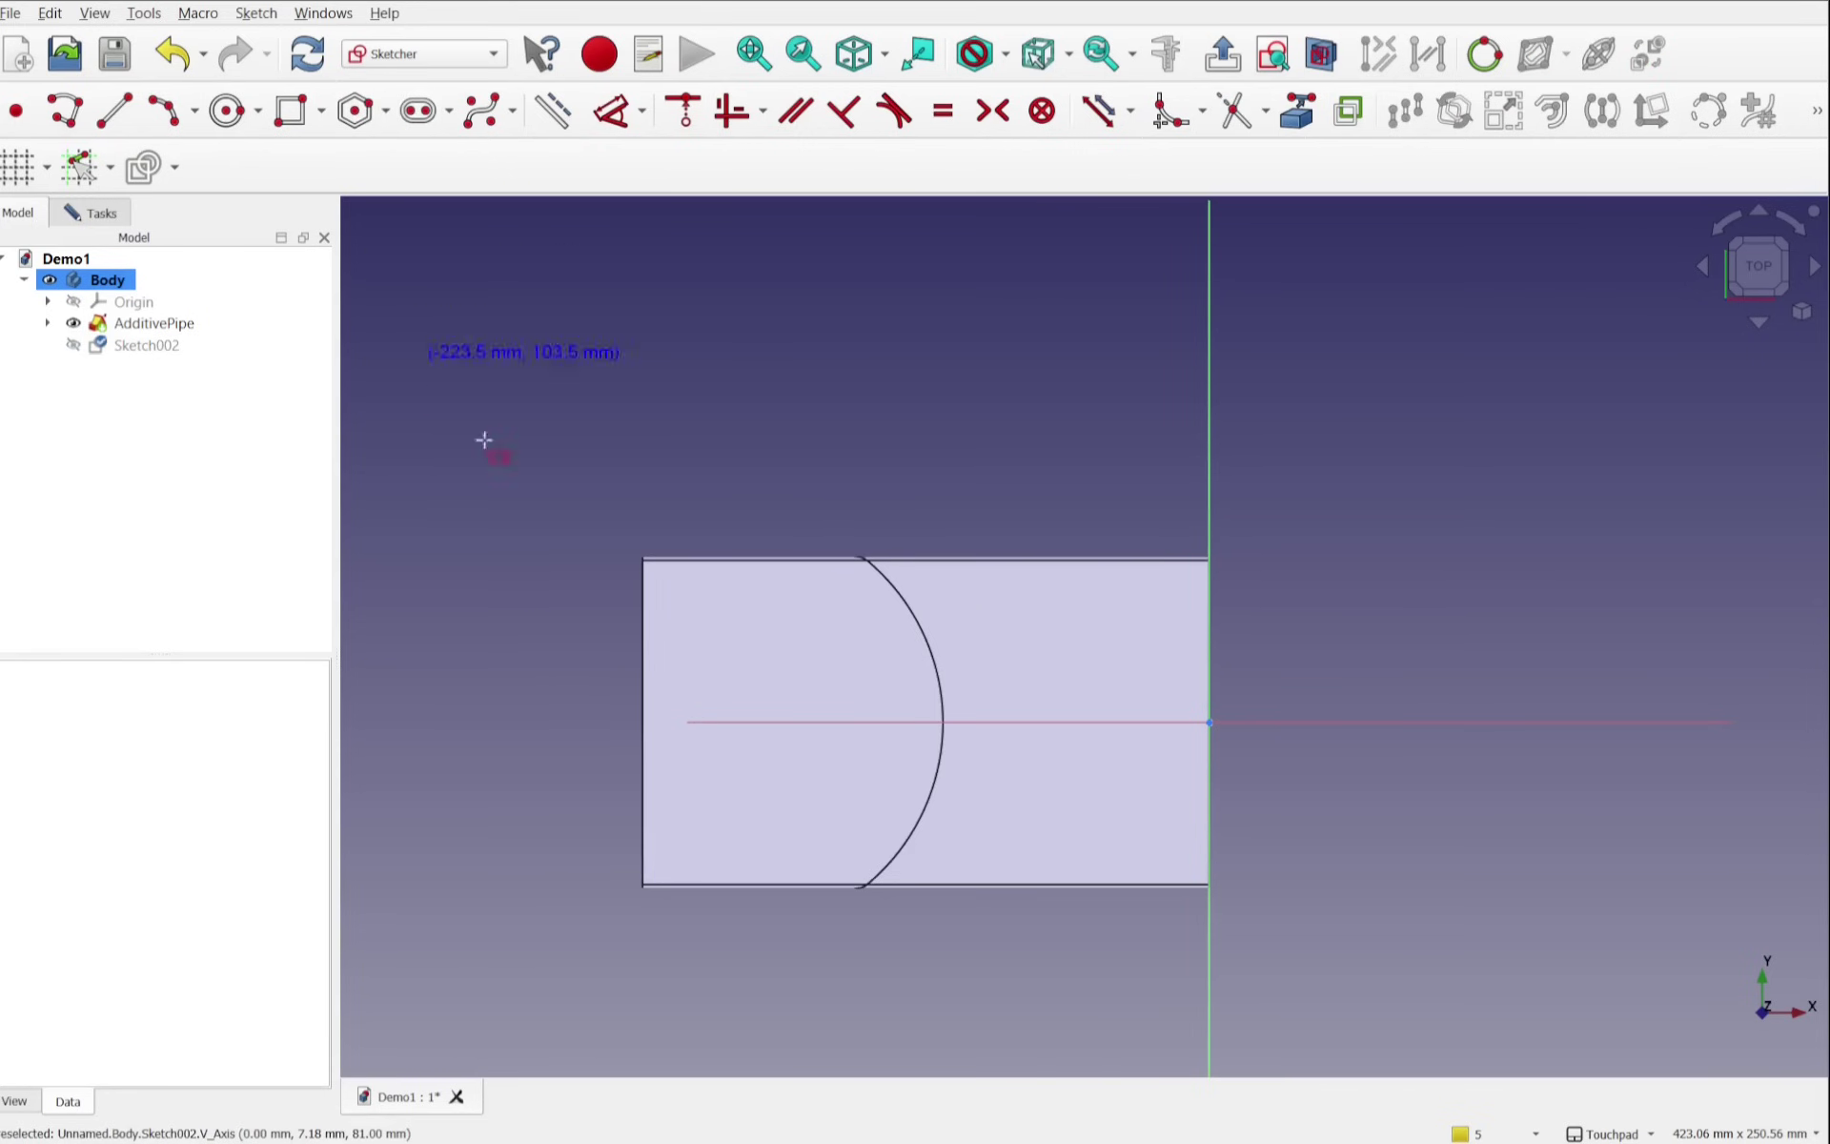
click(692, 721)
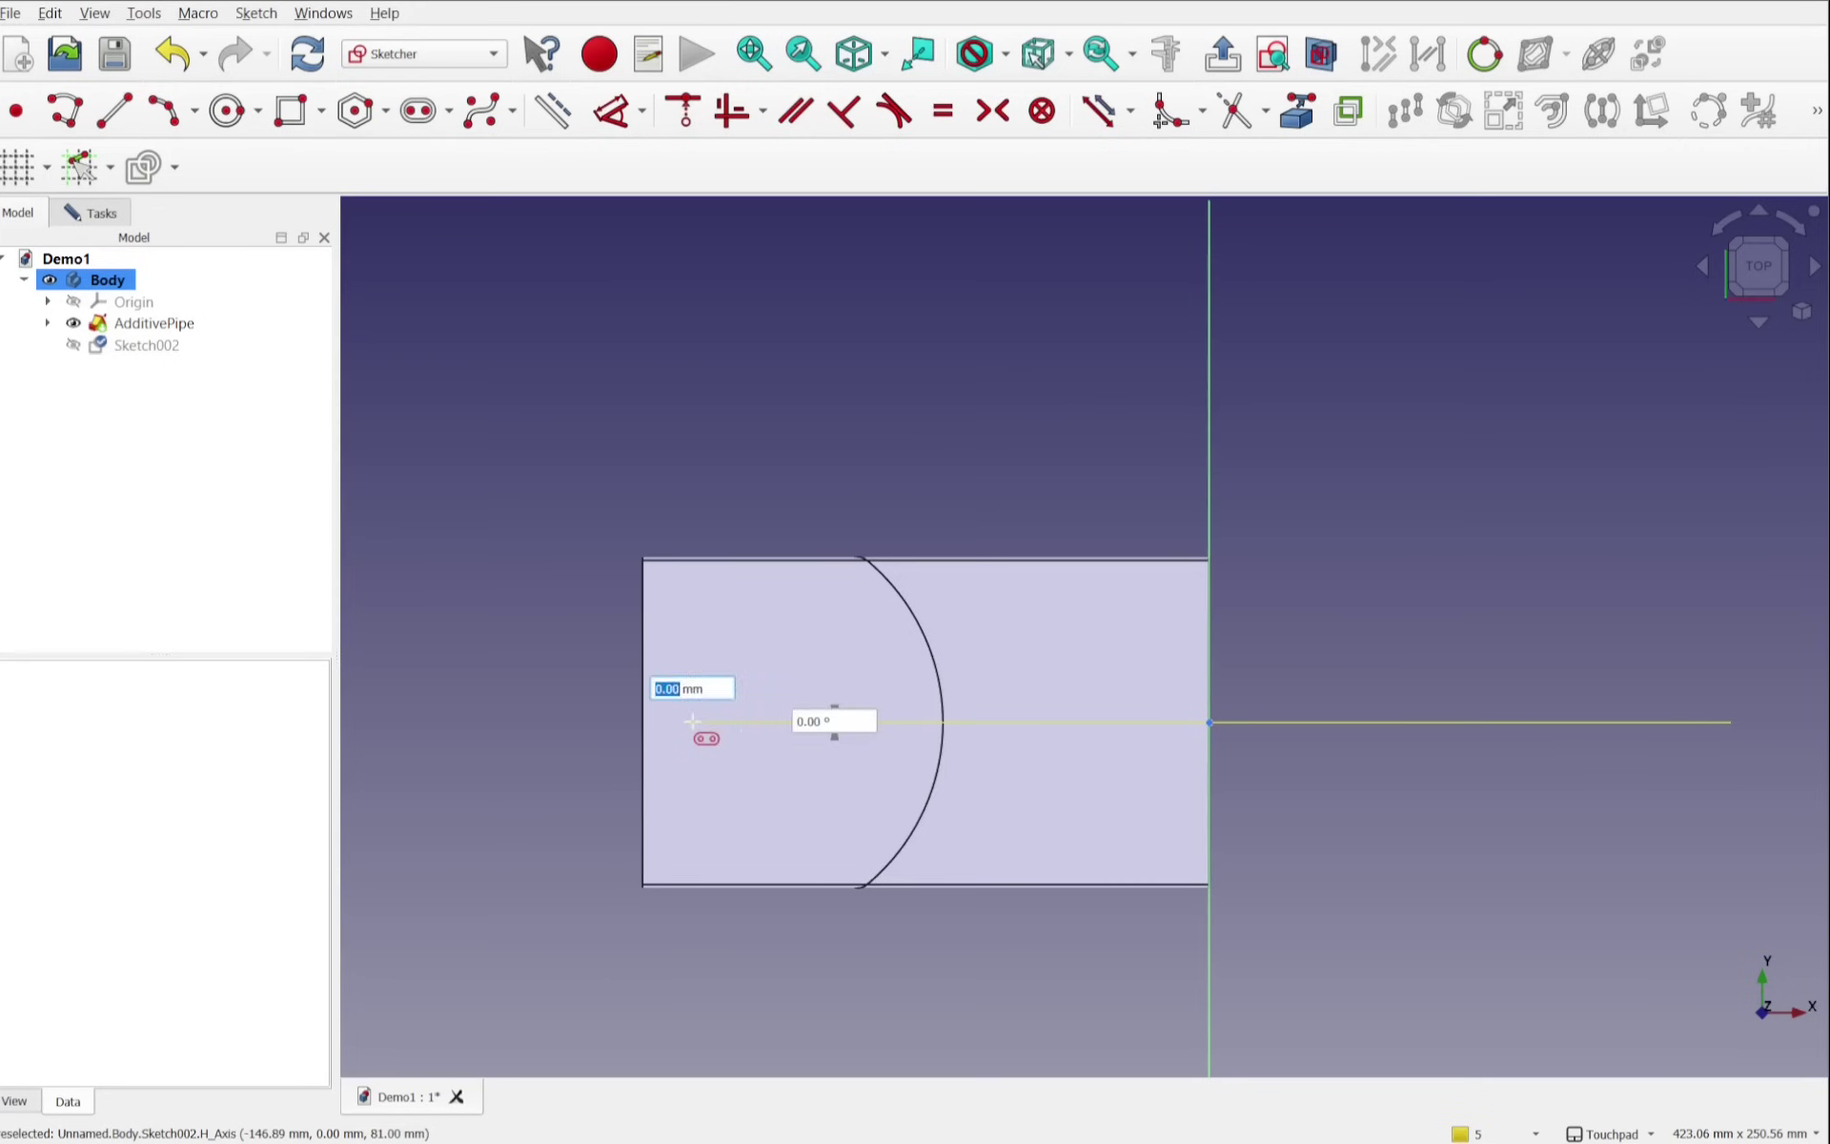
click(1115, 722)
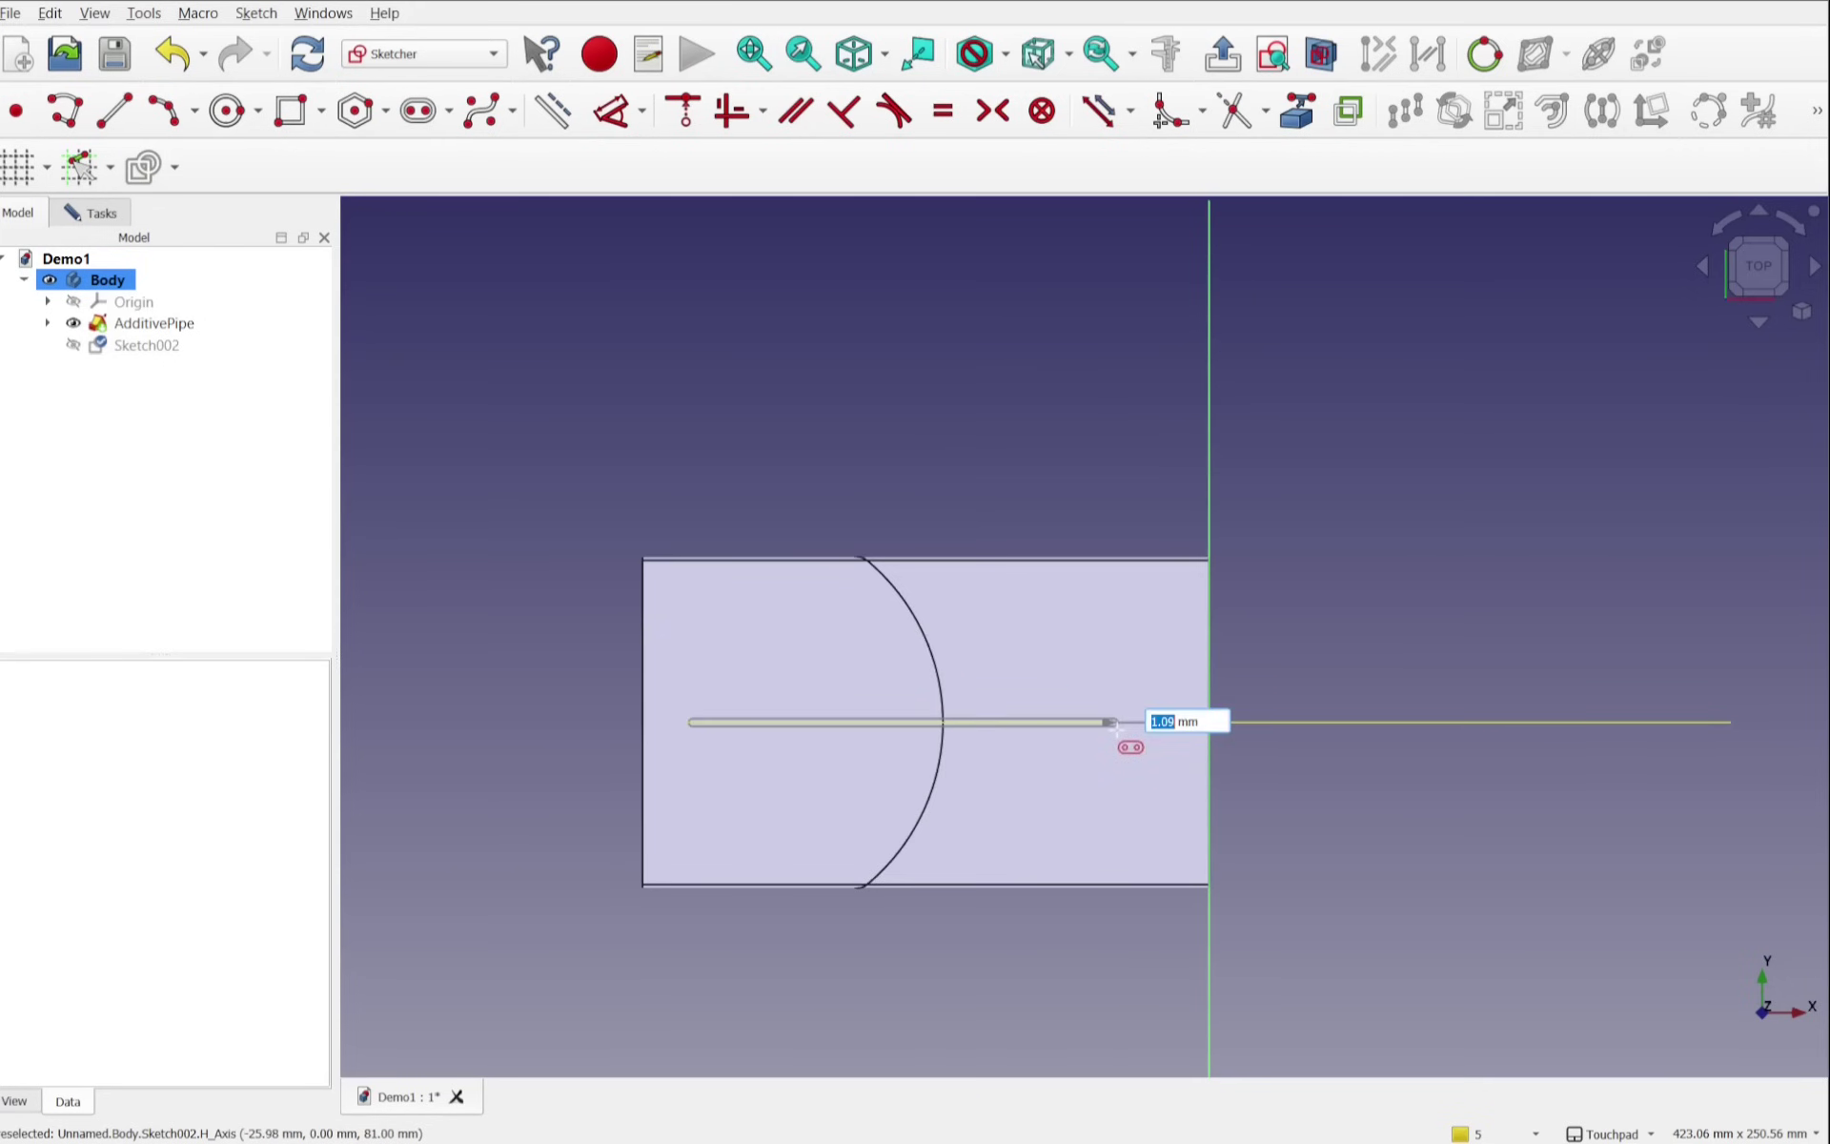
click(1117, 796)
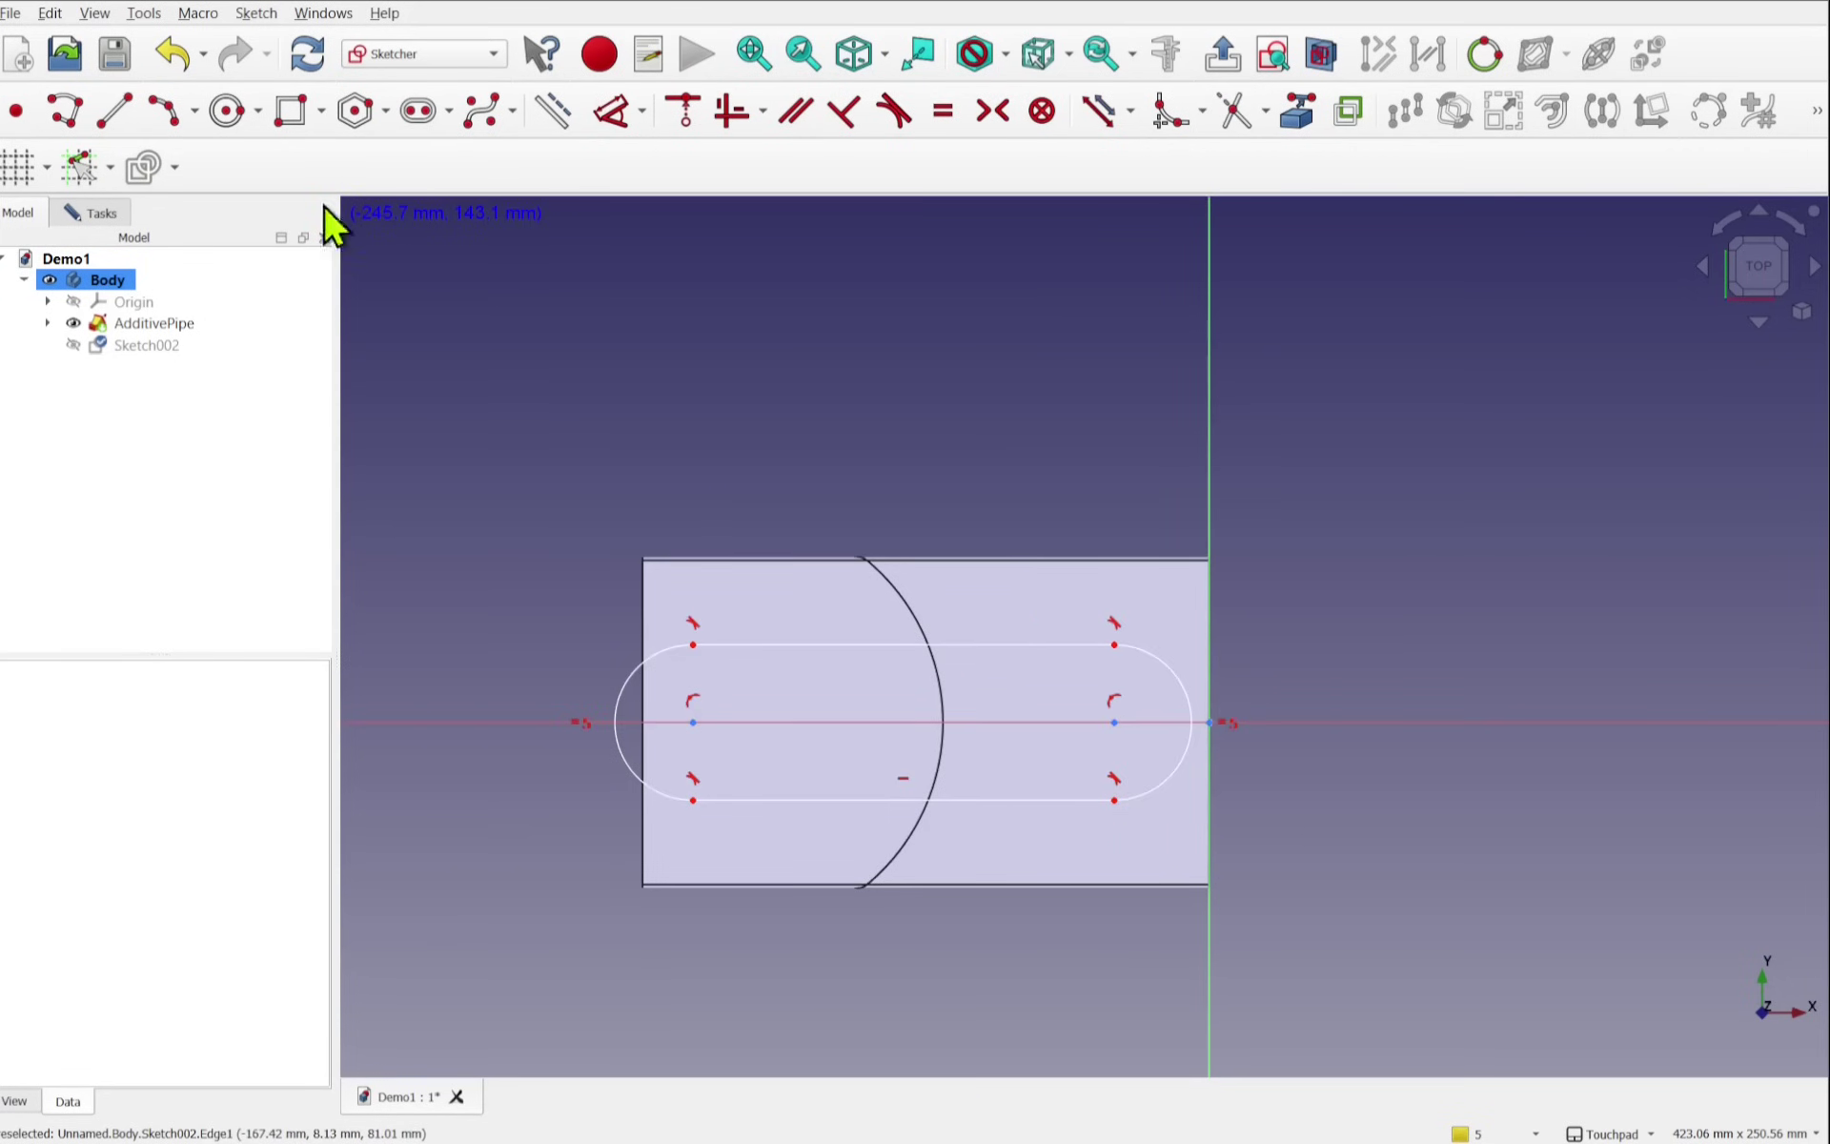
Step: Draw a circle at each slot end centre and select both circles
click(227, 109)
click(693, 722)
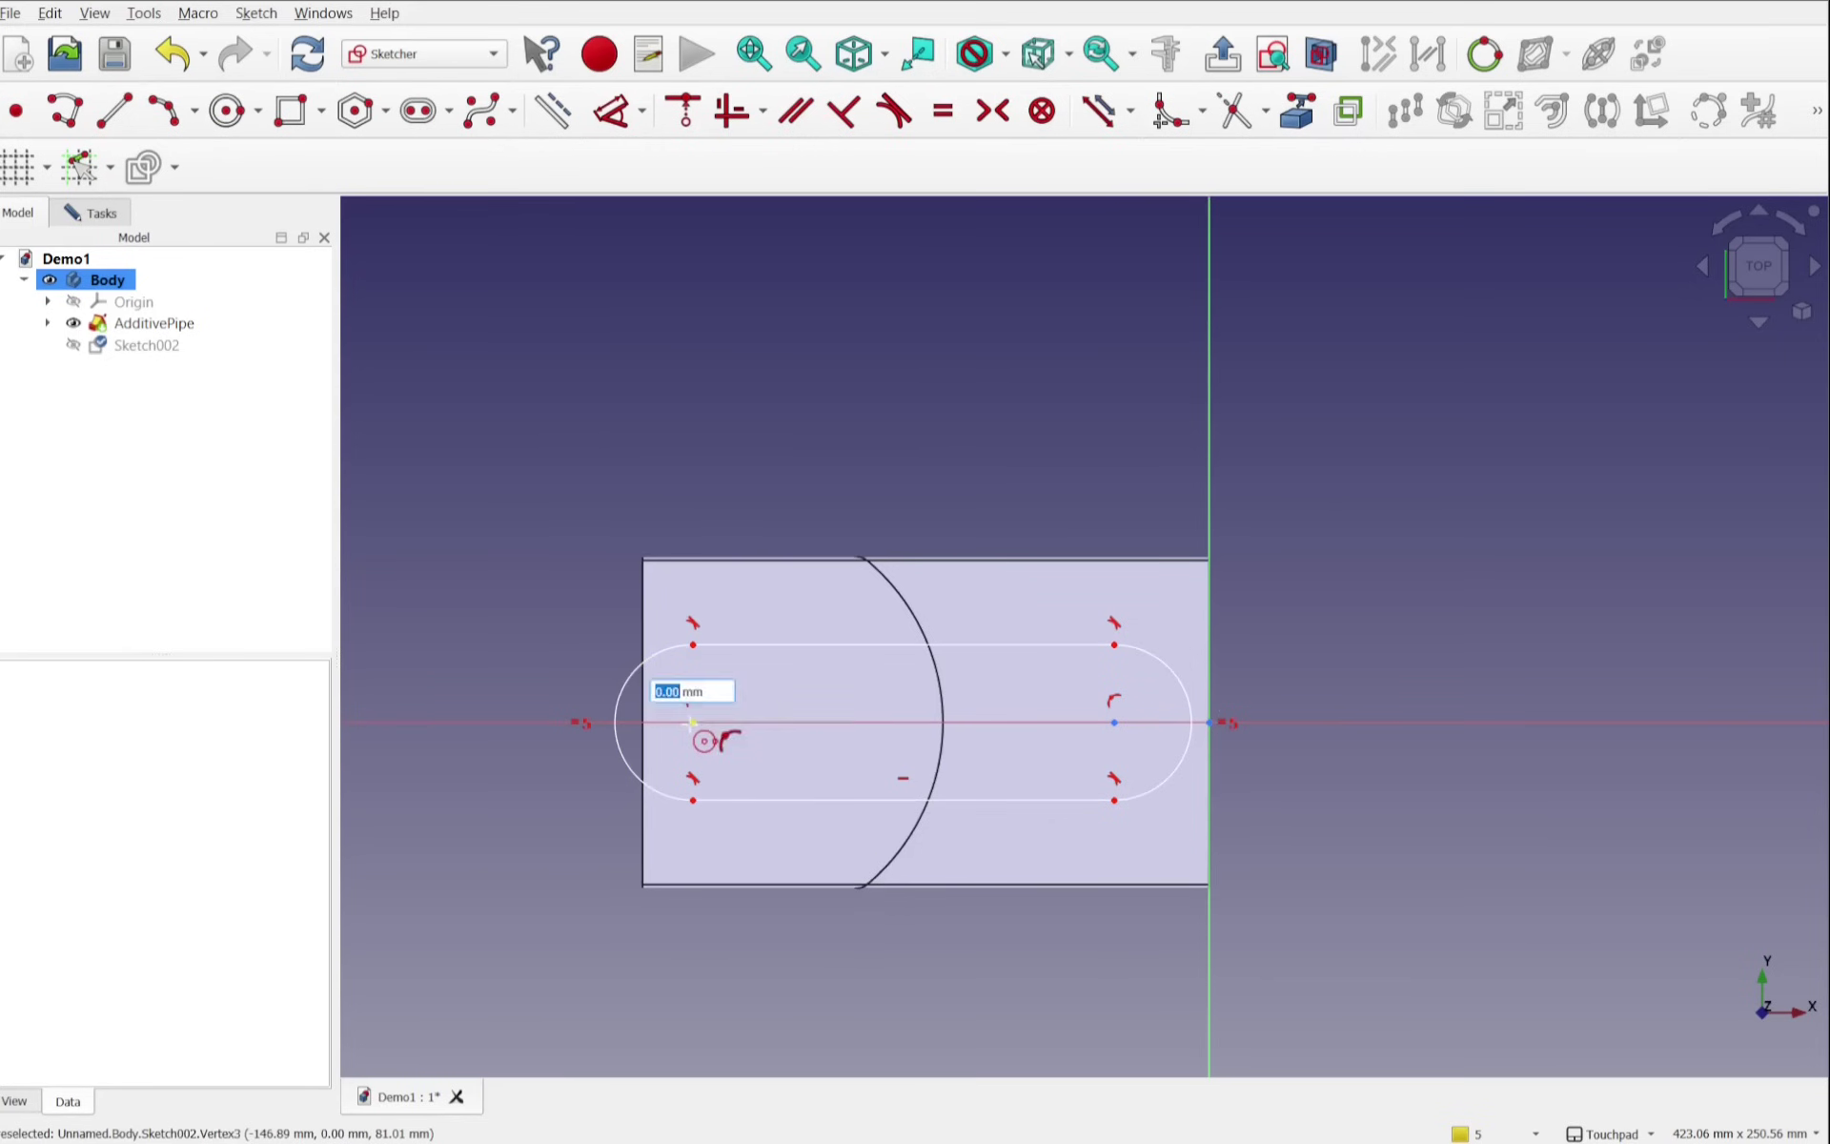
click(743, 753)
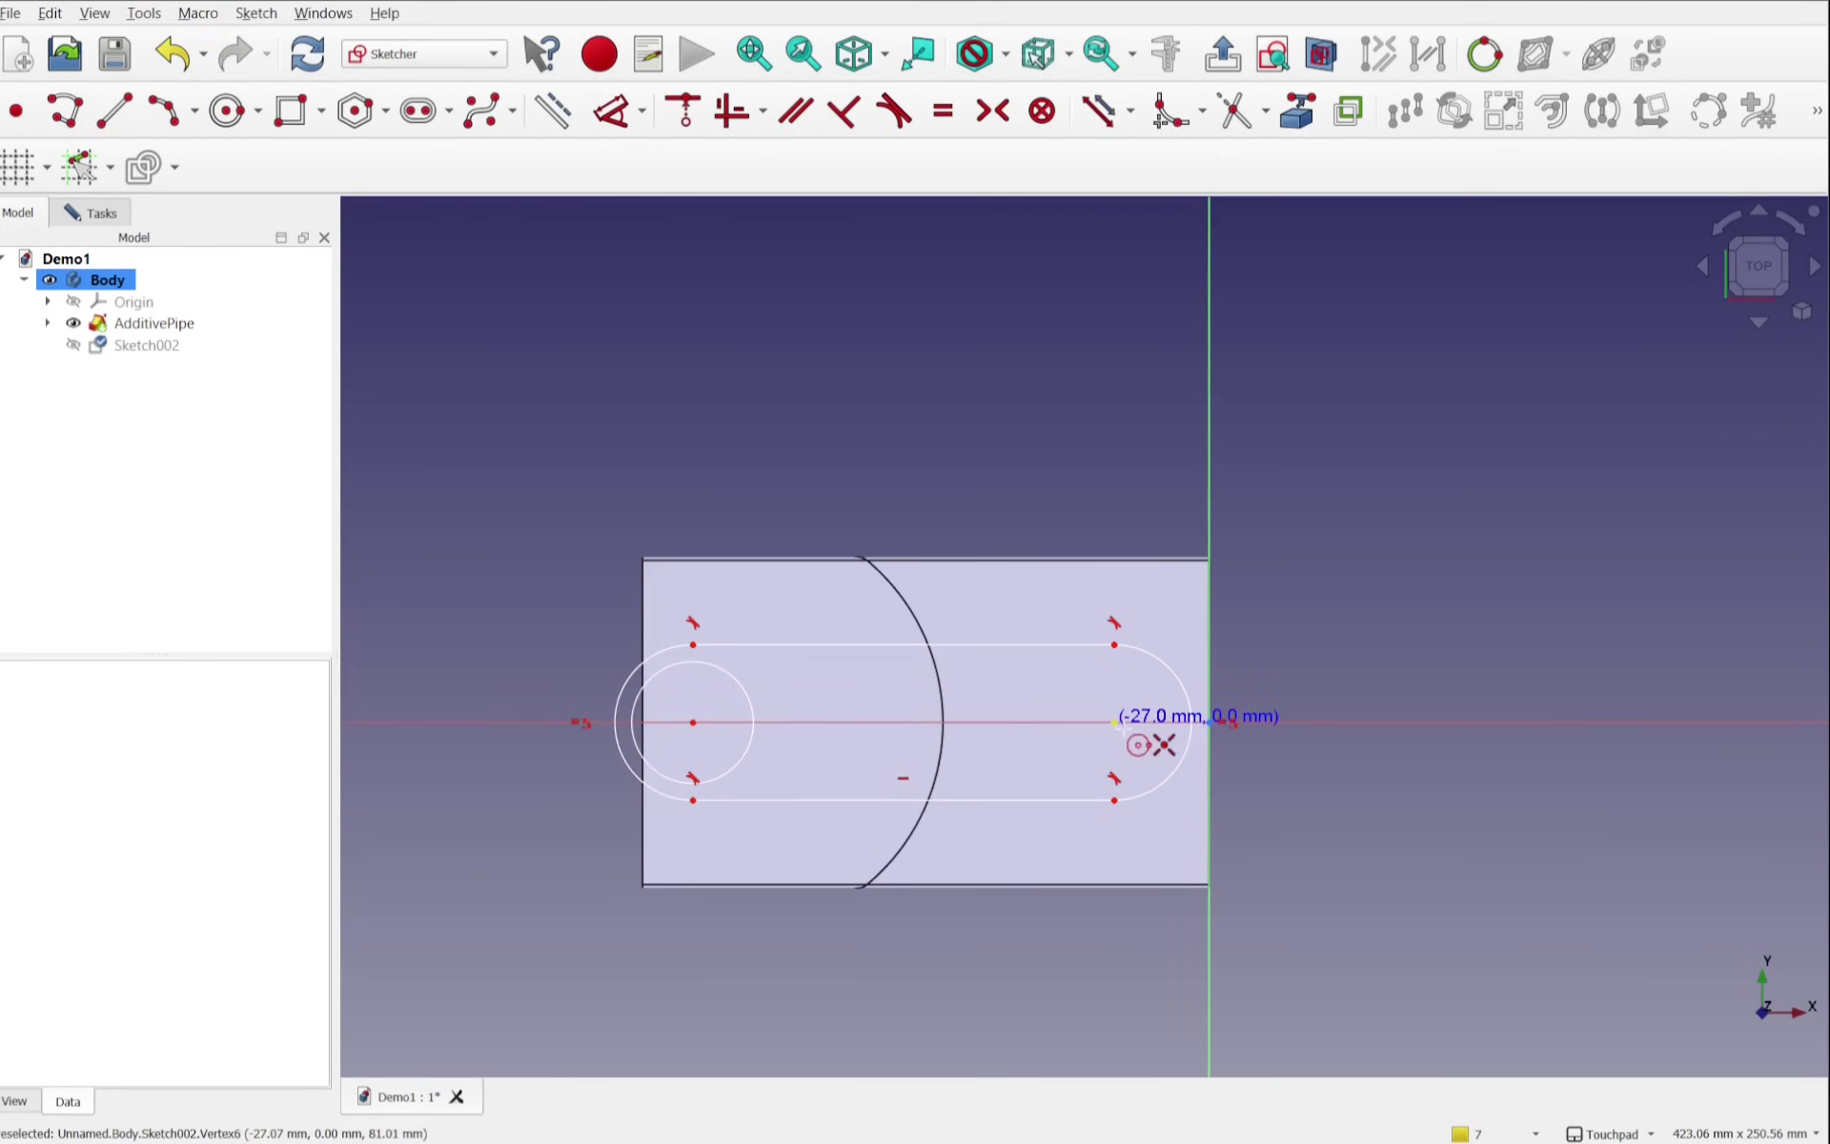
click(1116, 722)
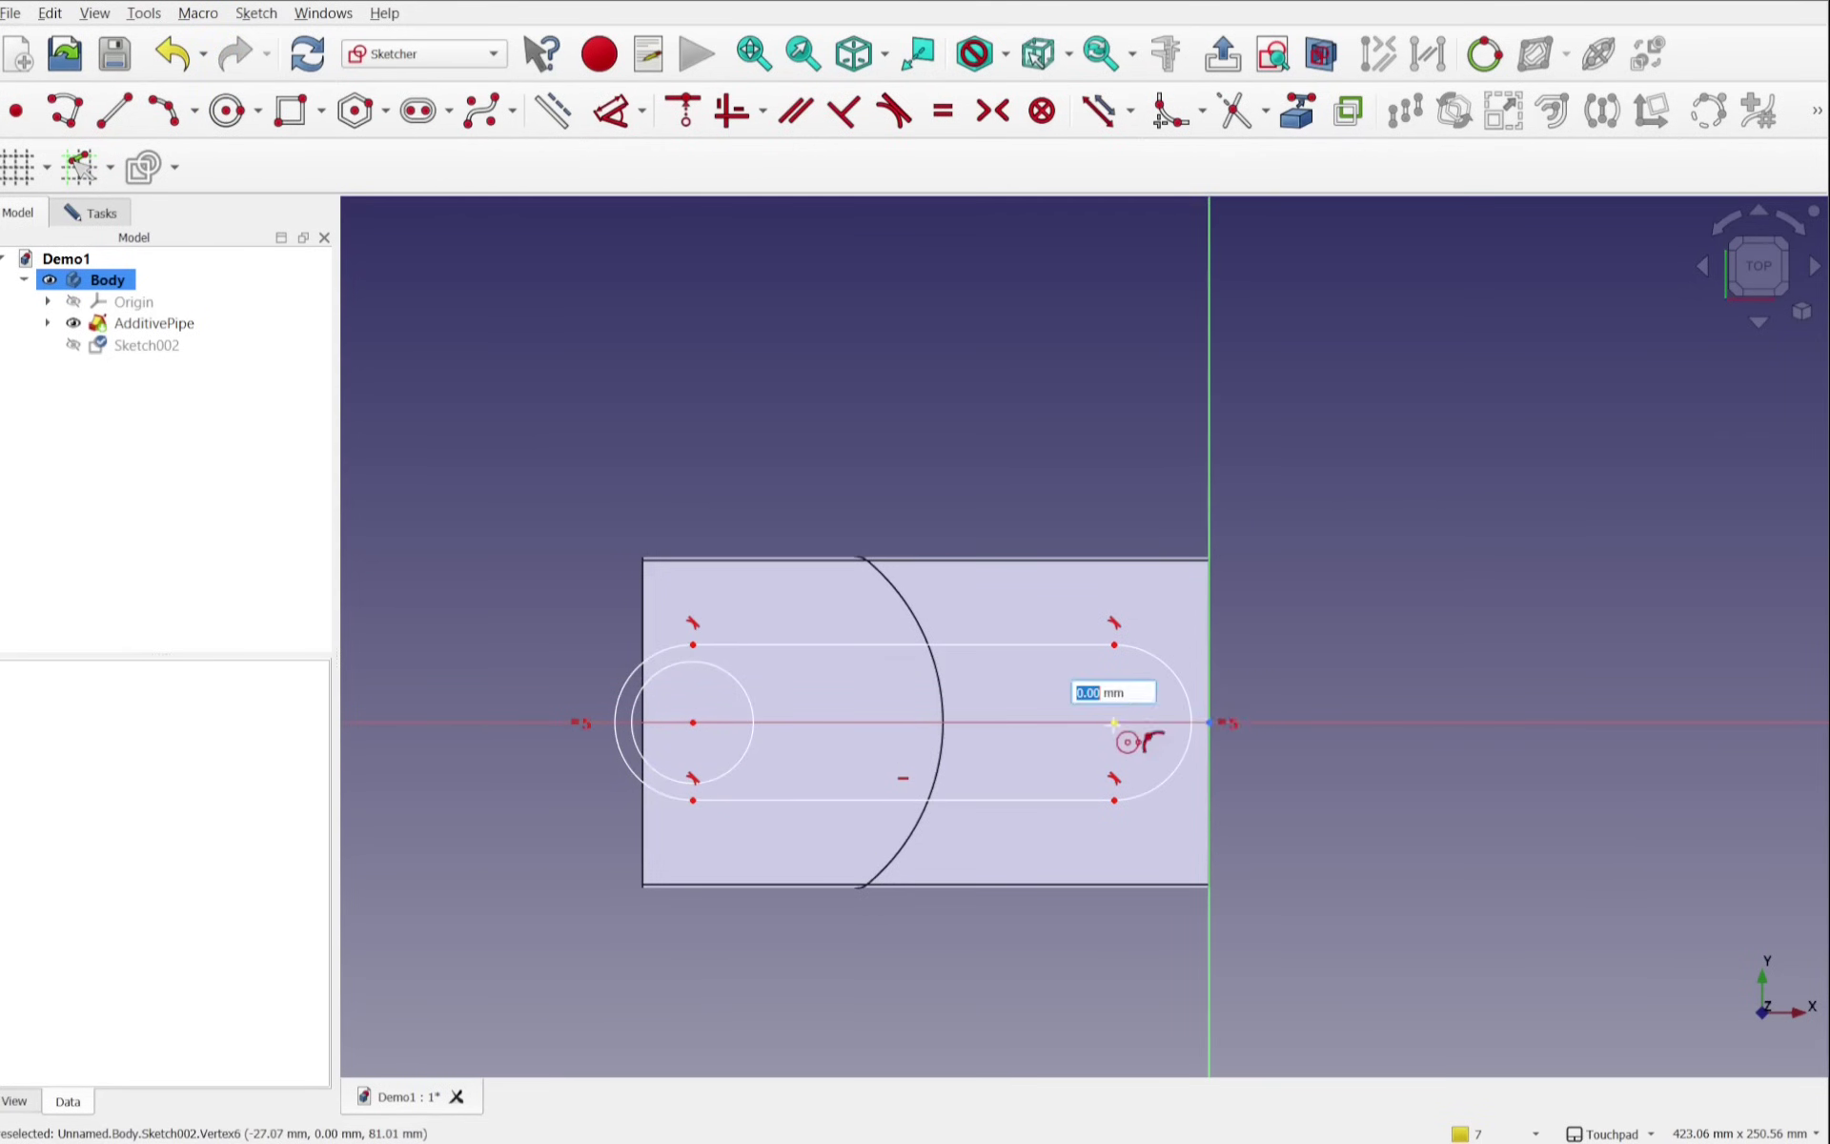
click(1061, 752)
right_click(972, 713)
click(753, 720)
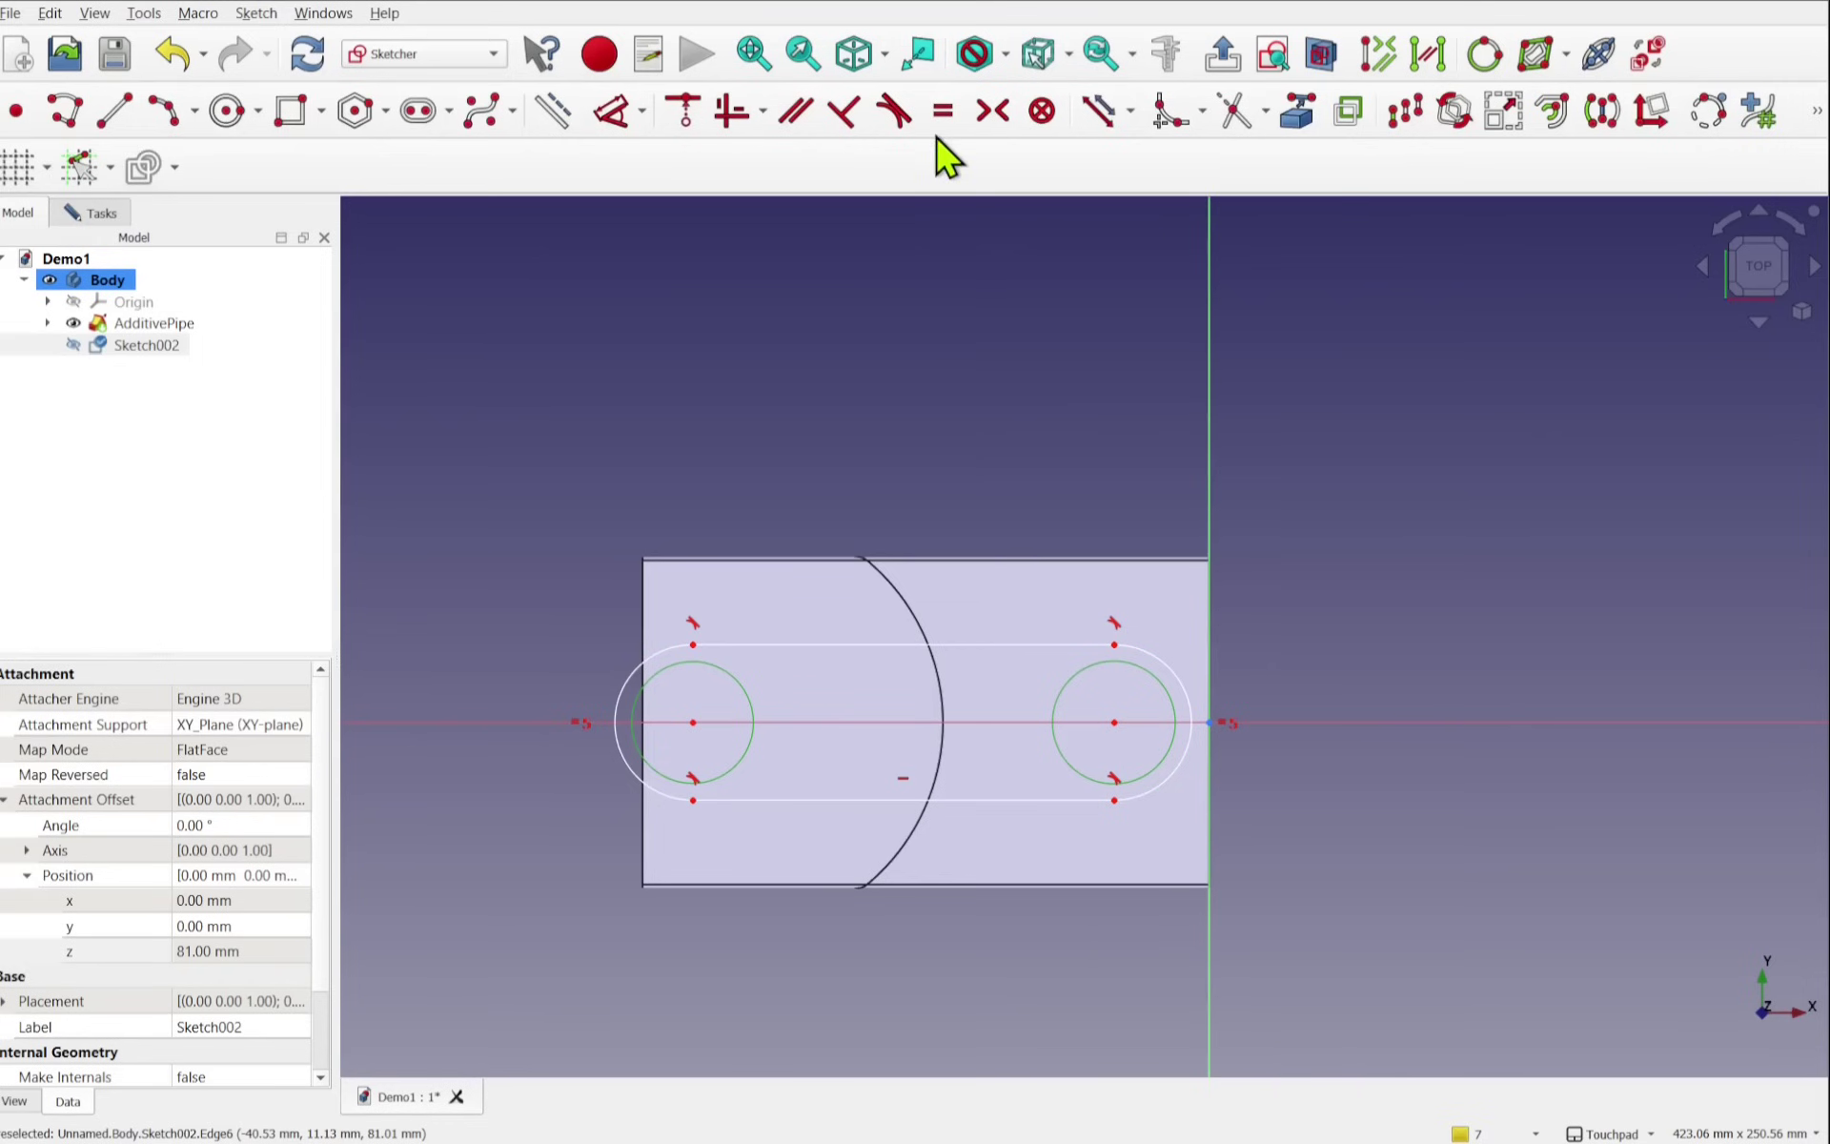
Step: Make the circles equal and put the right circle's centre on the horizontal axis
click(942, 111)
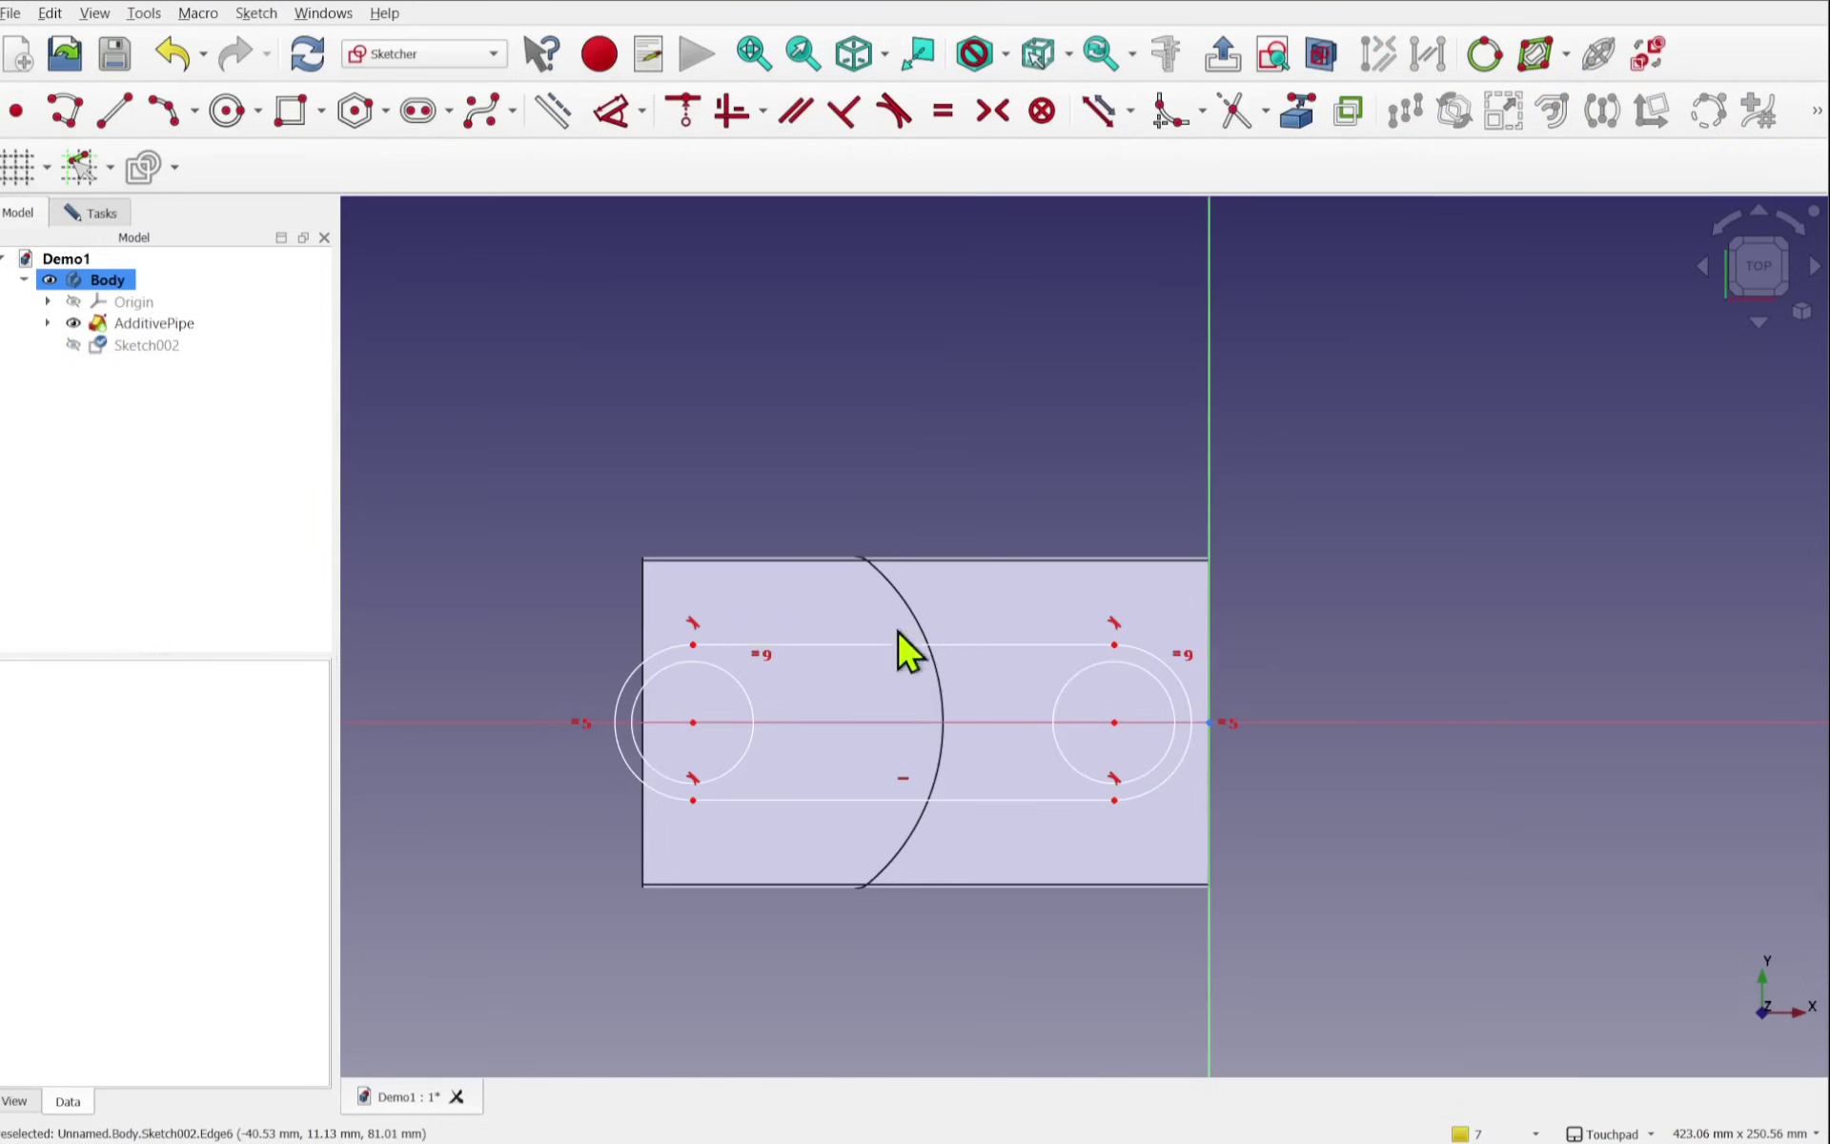
drag(907, 798, 925, 799)
drag(624, 694, 734, 723)
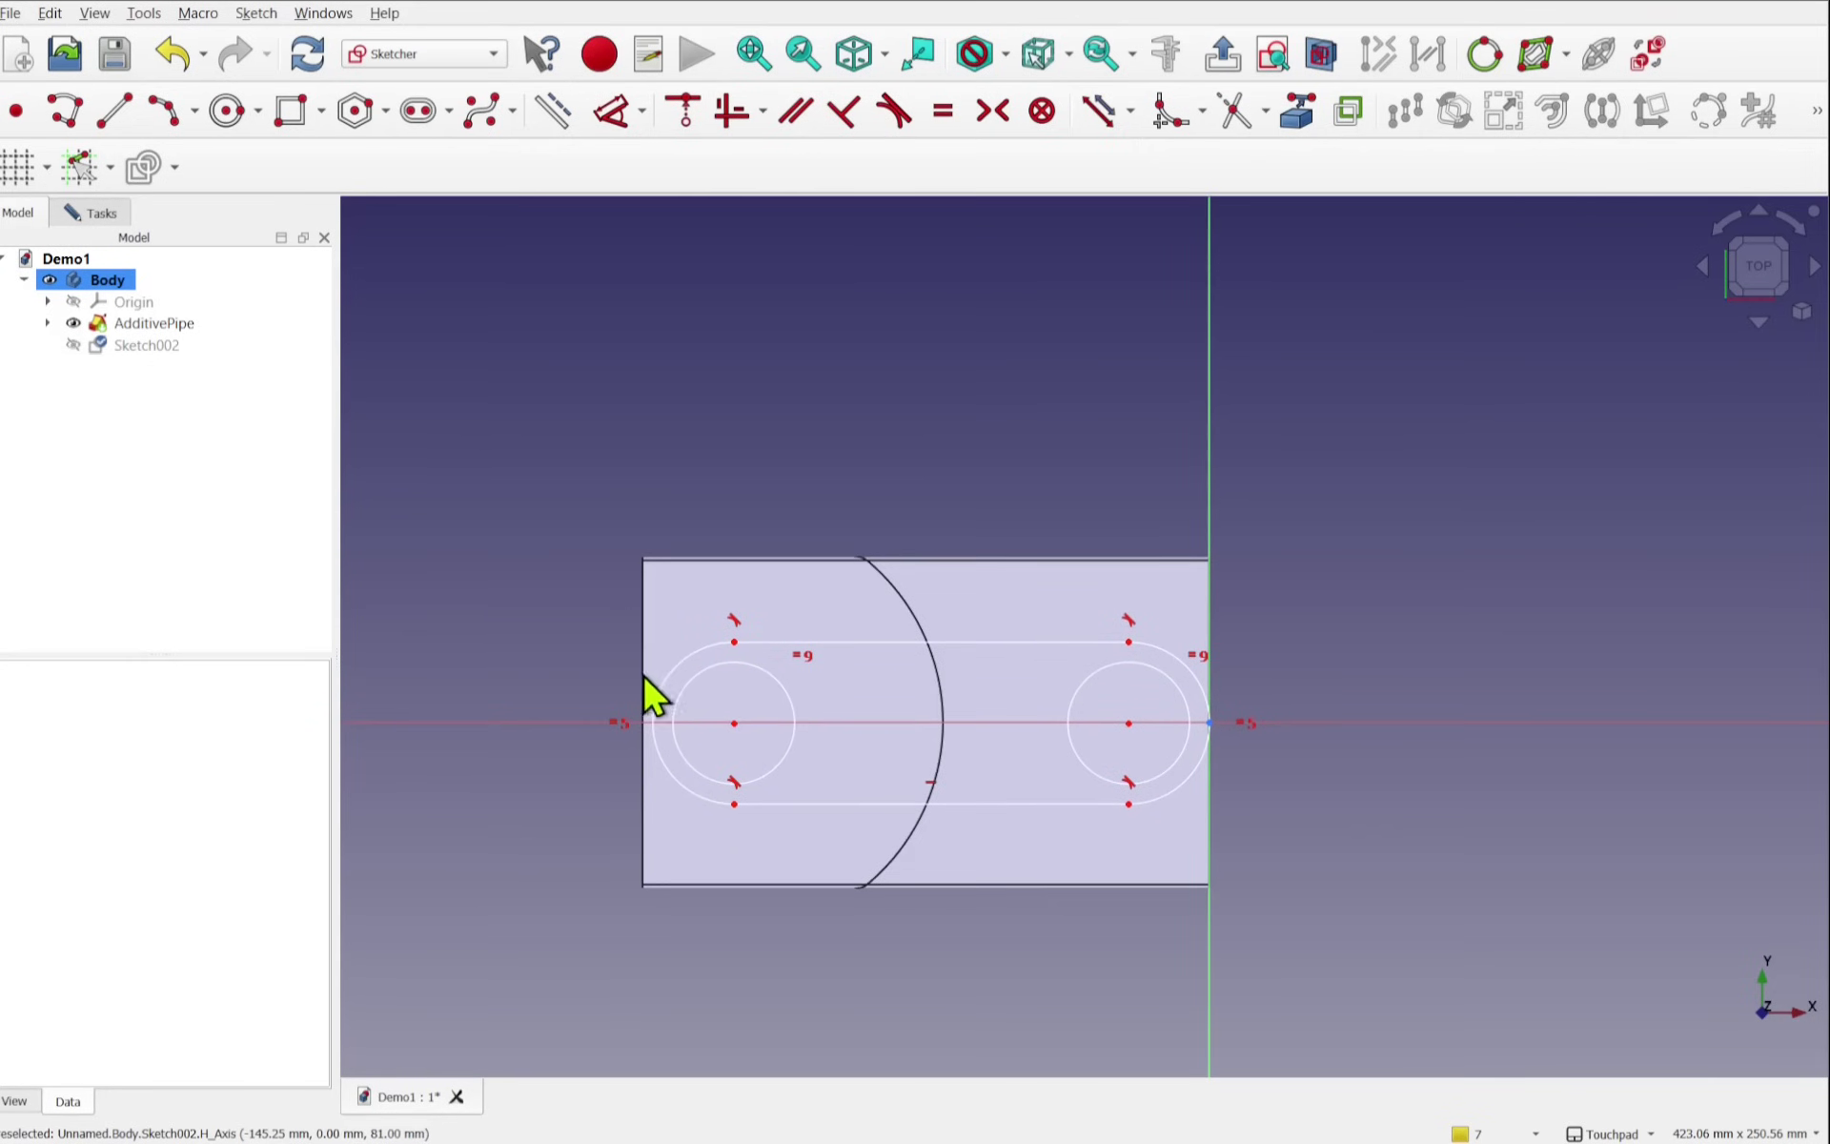
drag(1130, 724, 1114, 714)
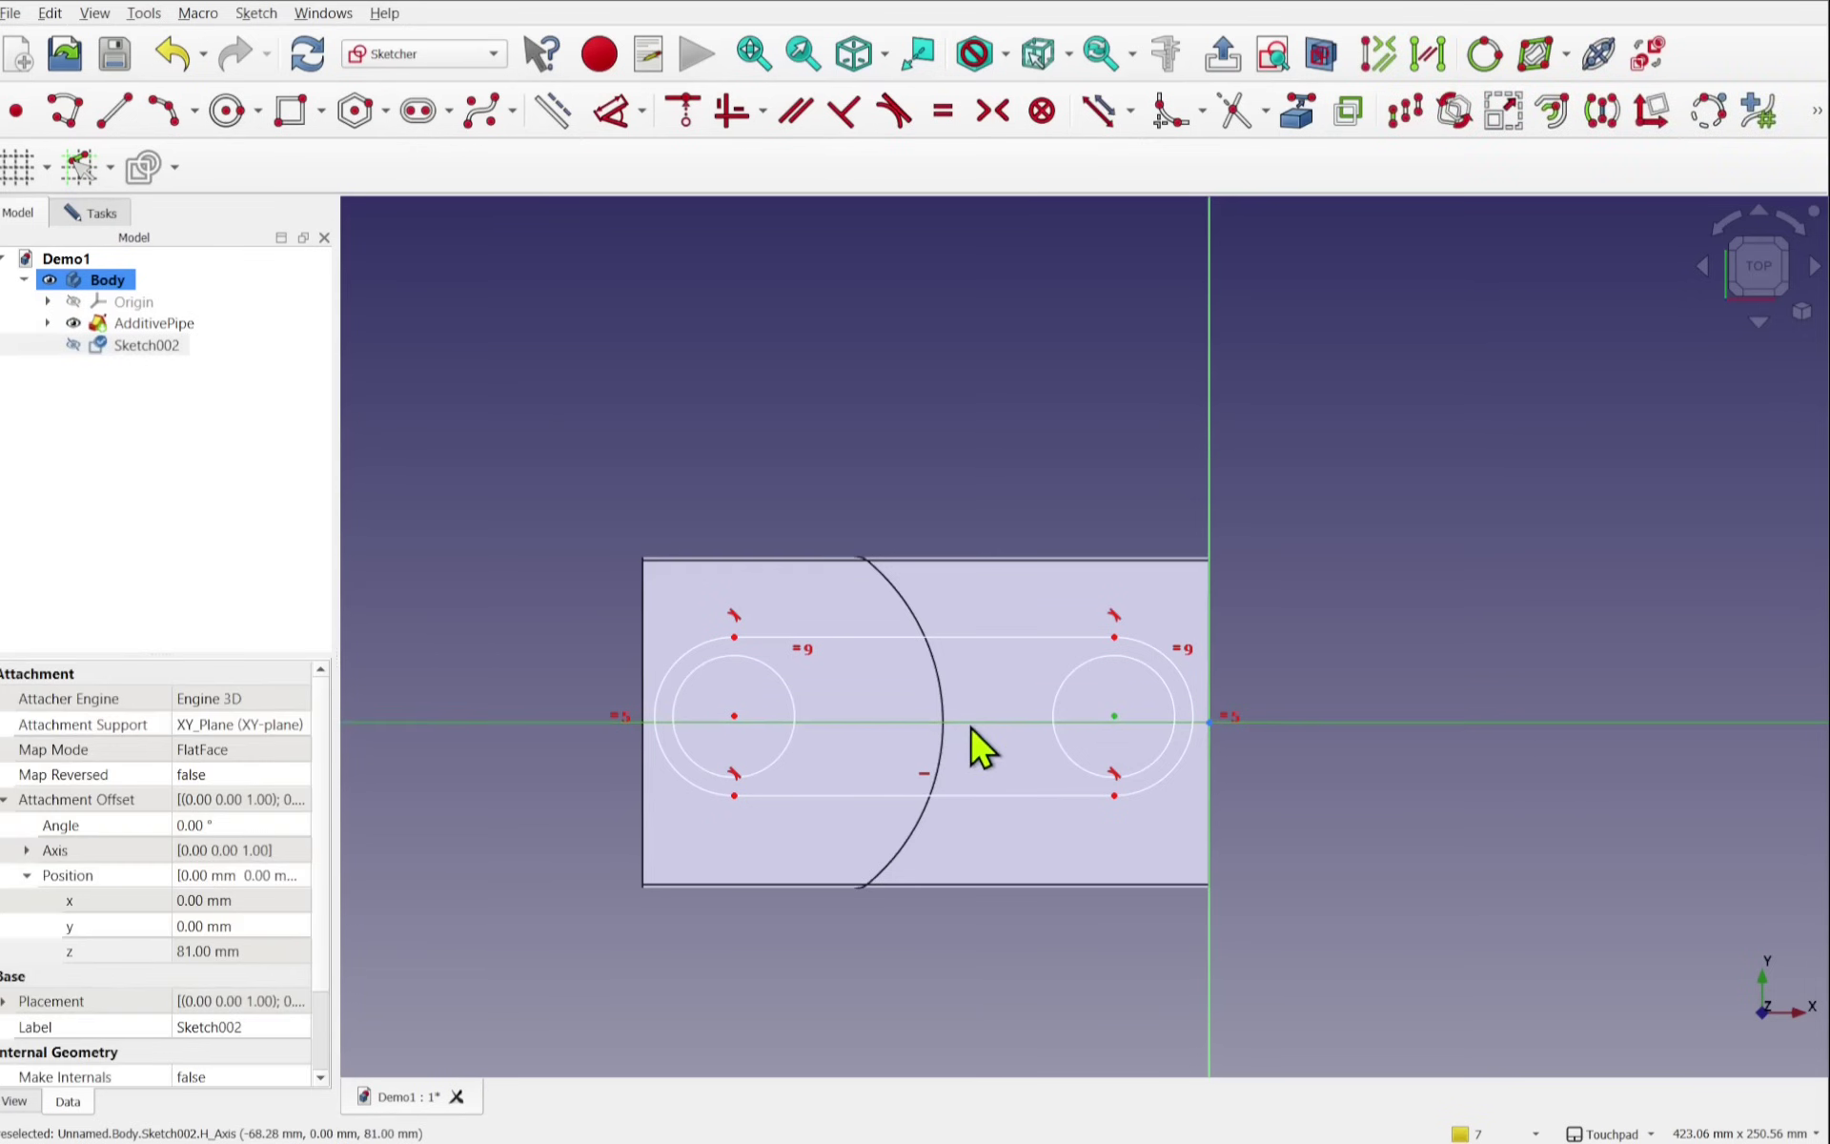
click(679, 126)
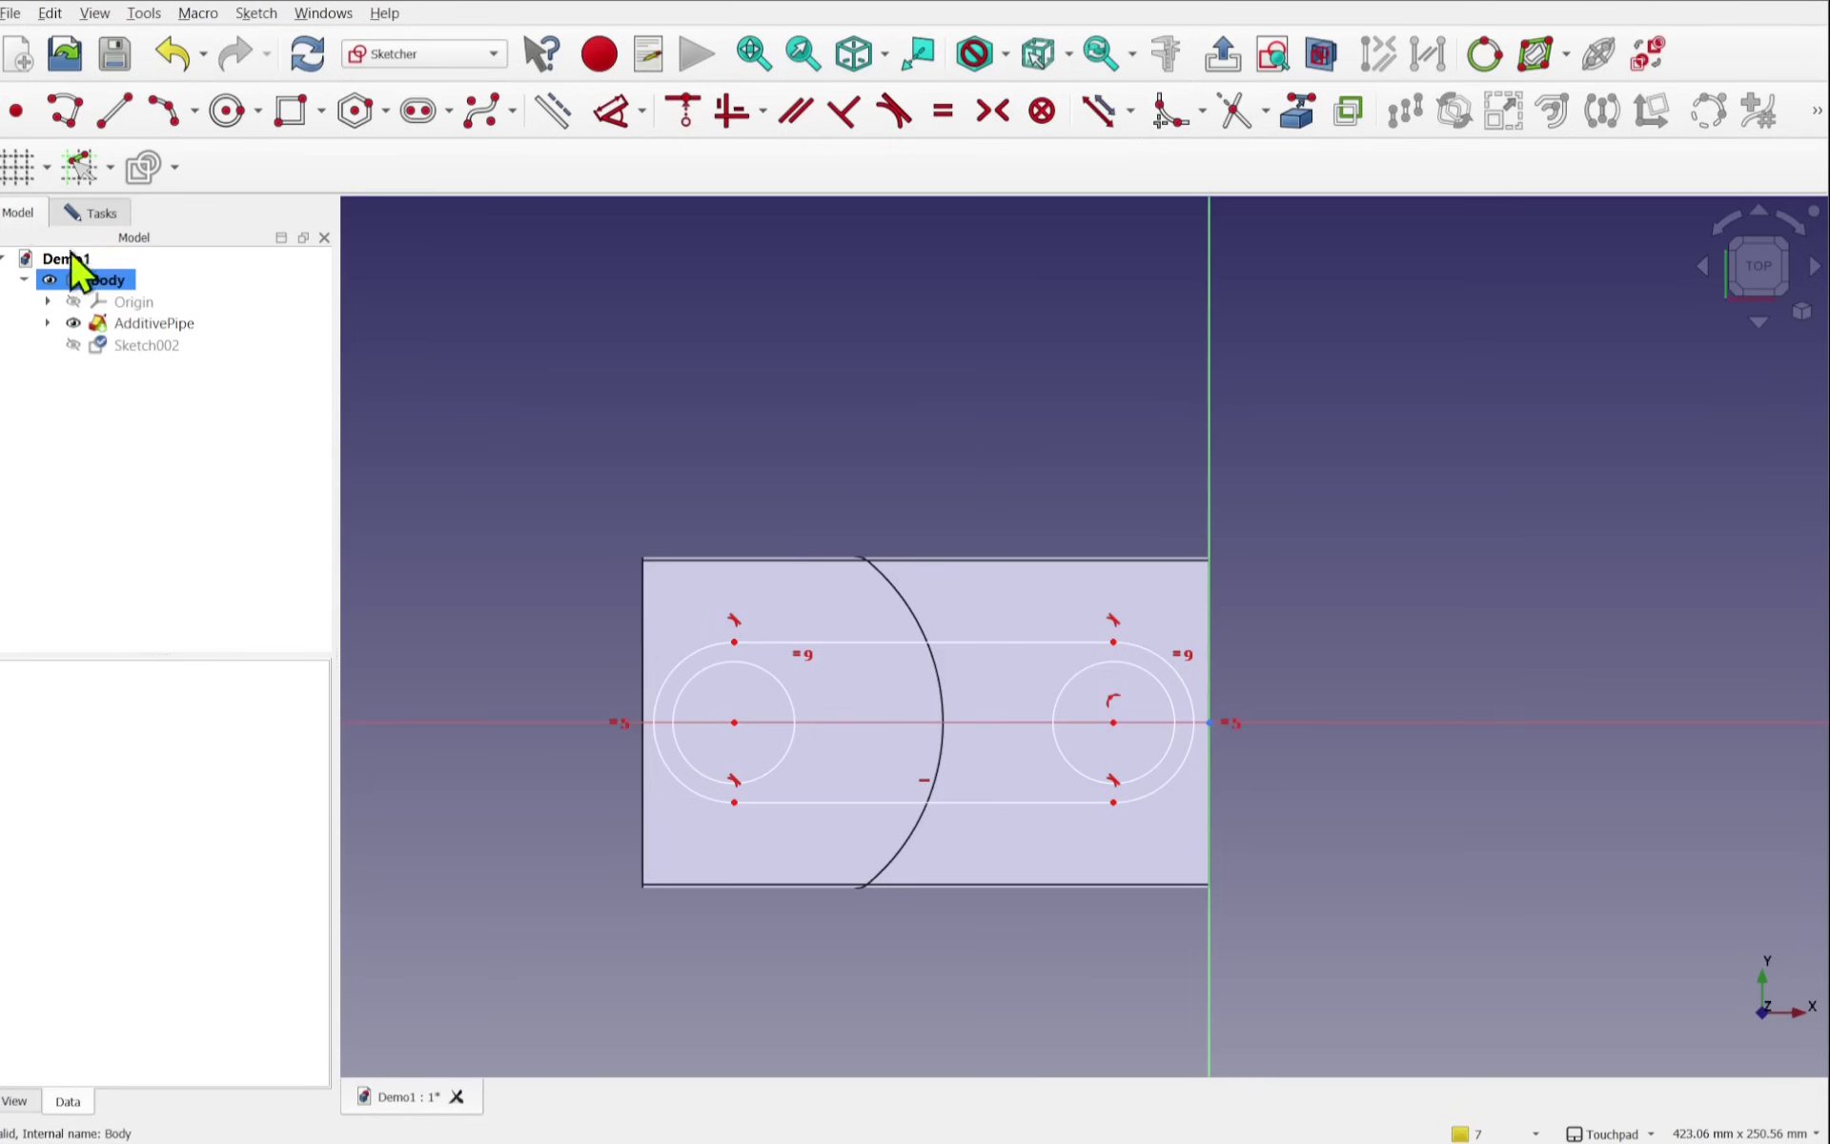
Step: Close Sketch002 and reopen it for editing
click(89, 218)
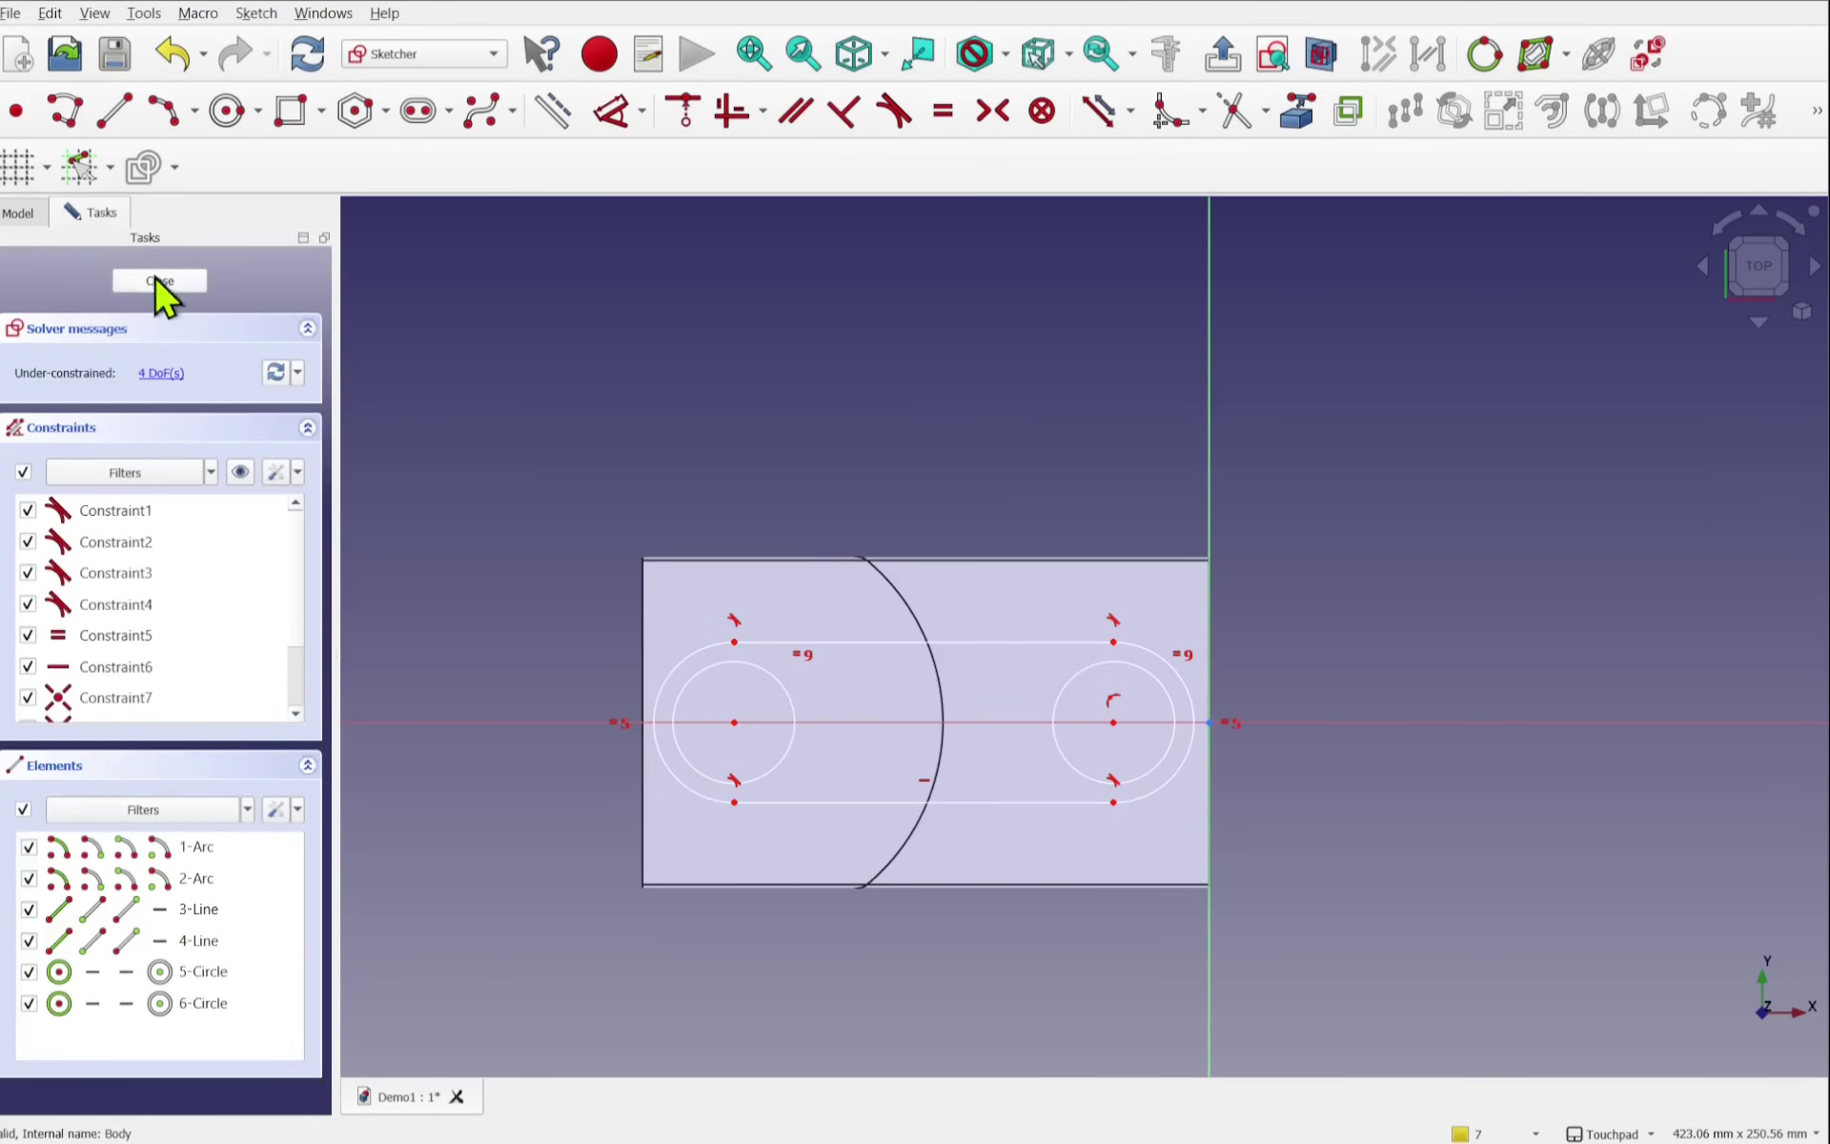
click(159, 286)
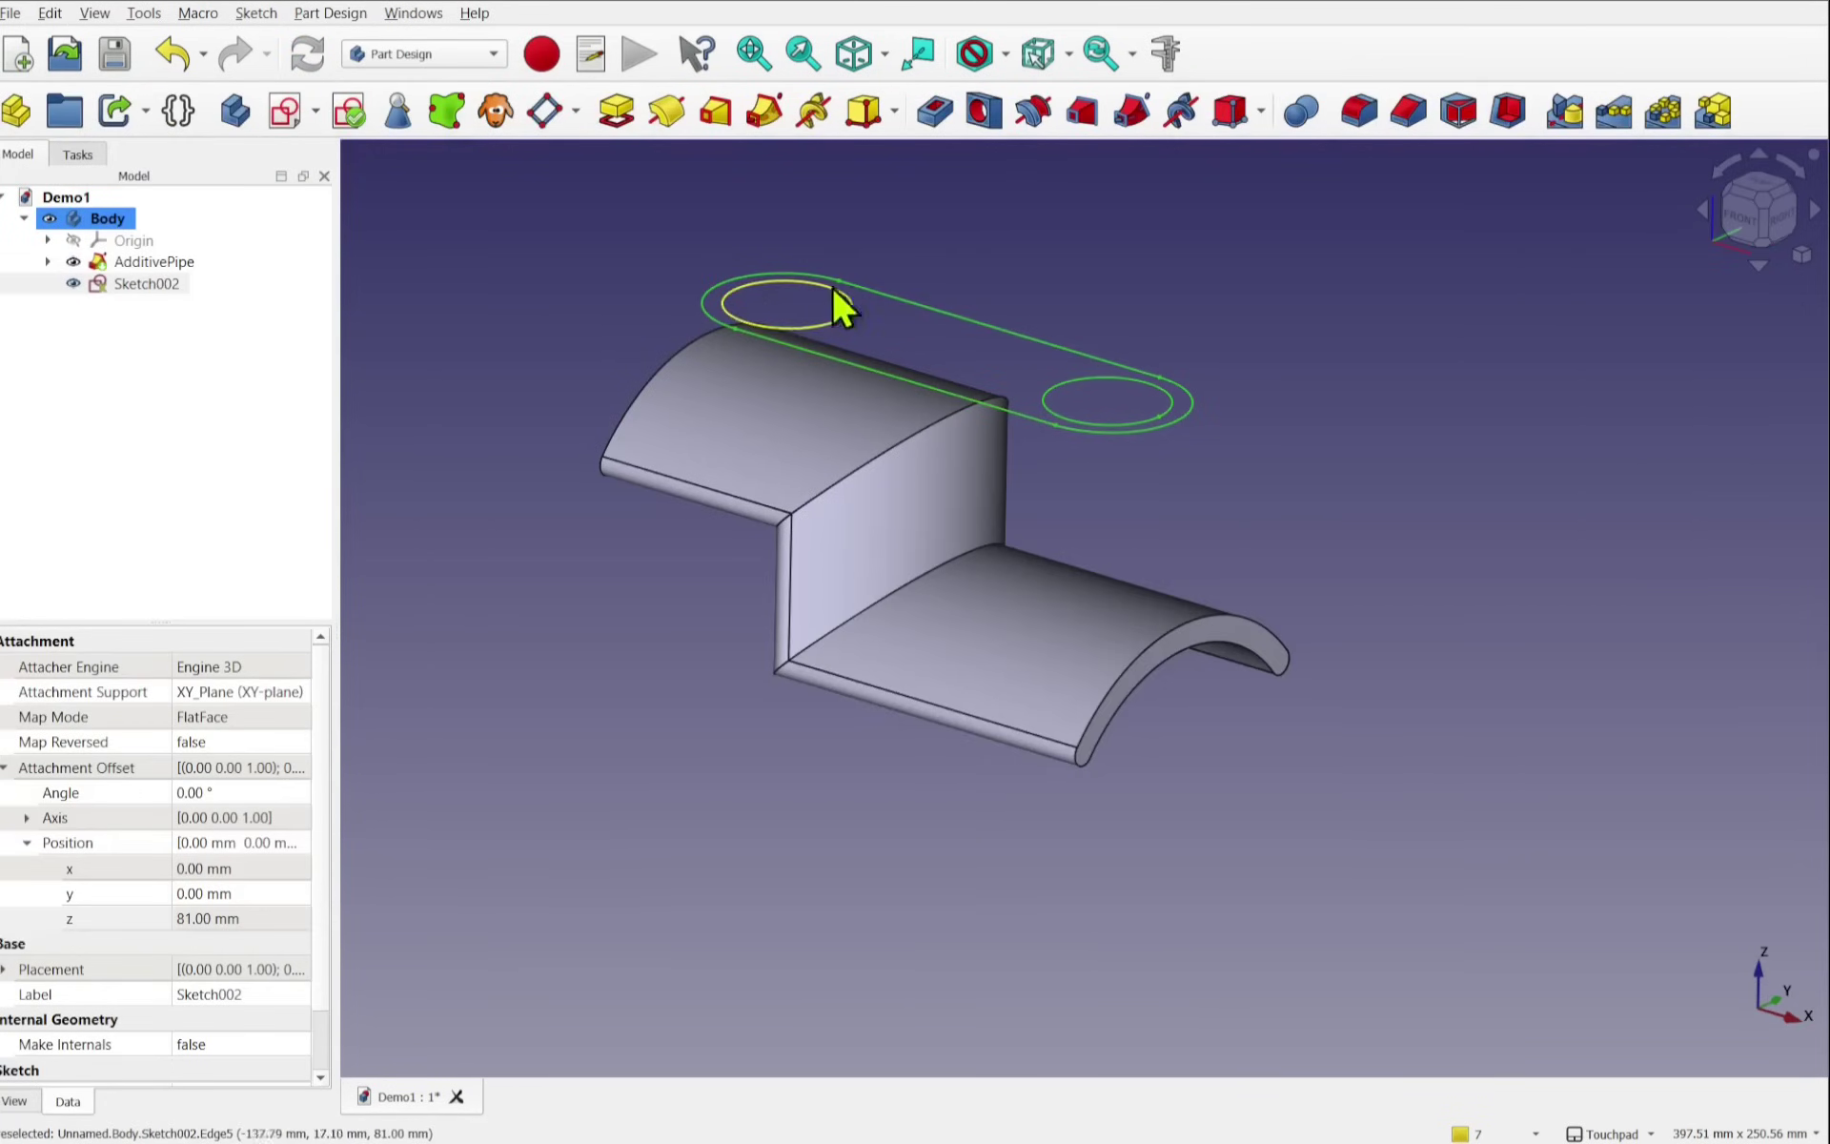
double_click(138, 286)
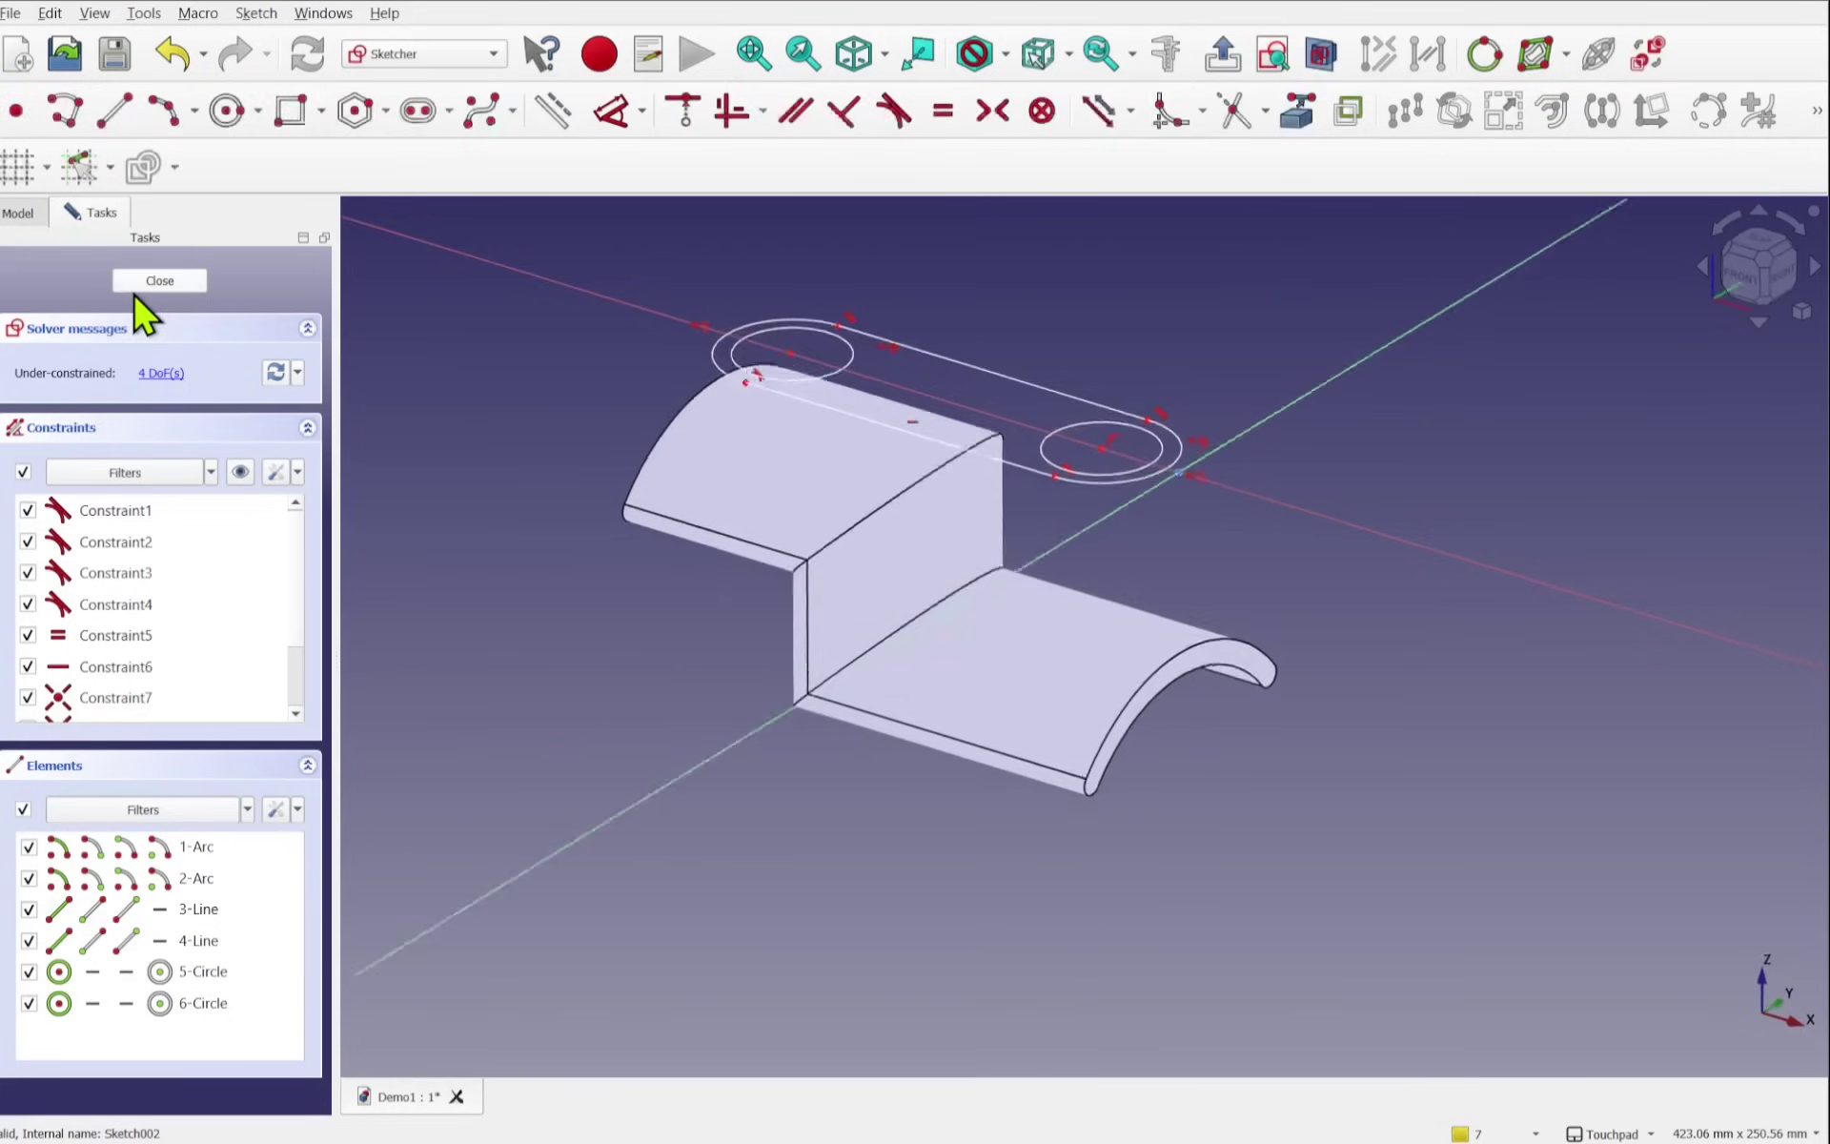
Step: Draw a large rectangle in Sketch002 enclosing the slot, circles and bracket
click(291, 114)
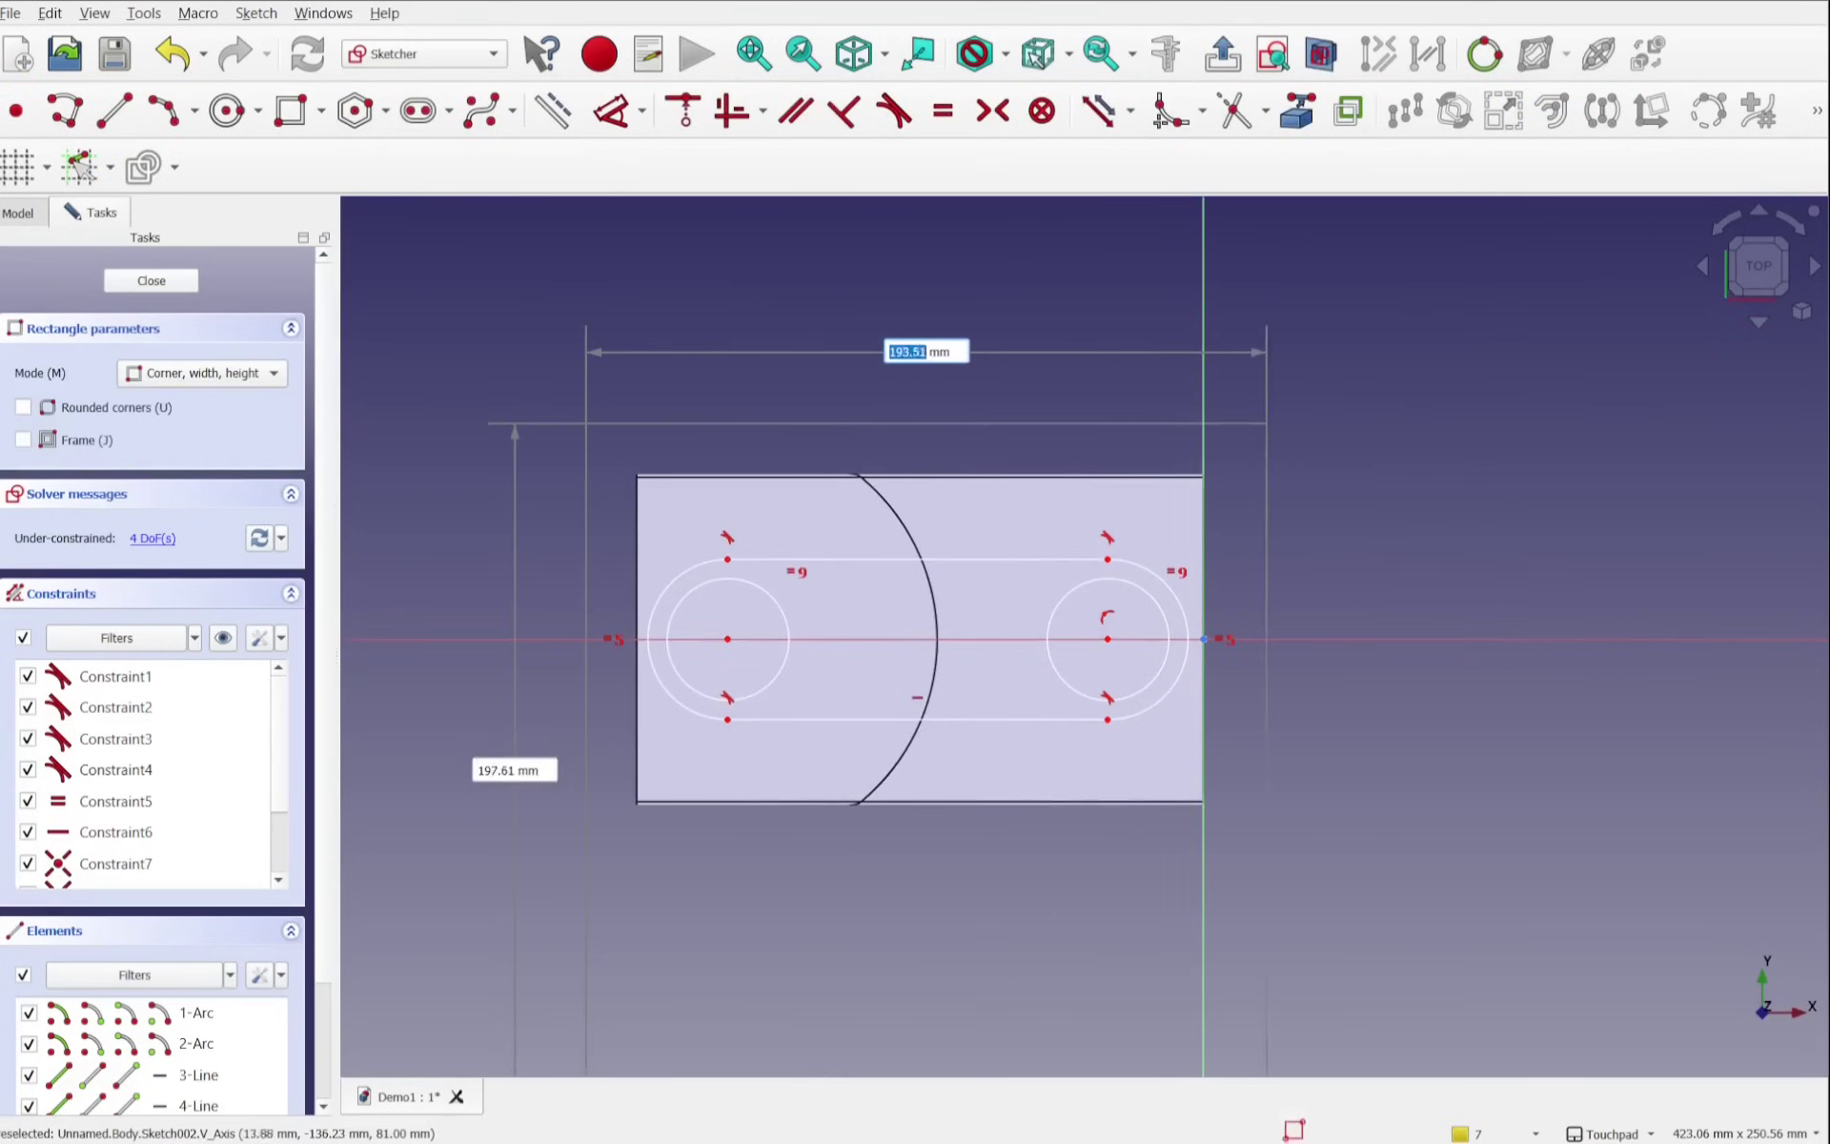
click(1272, 858)
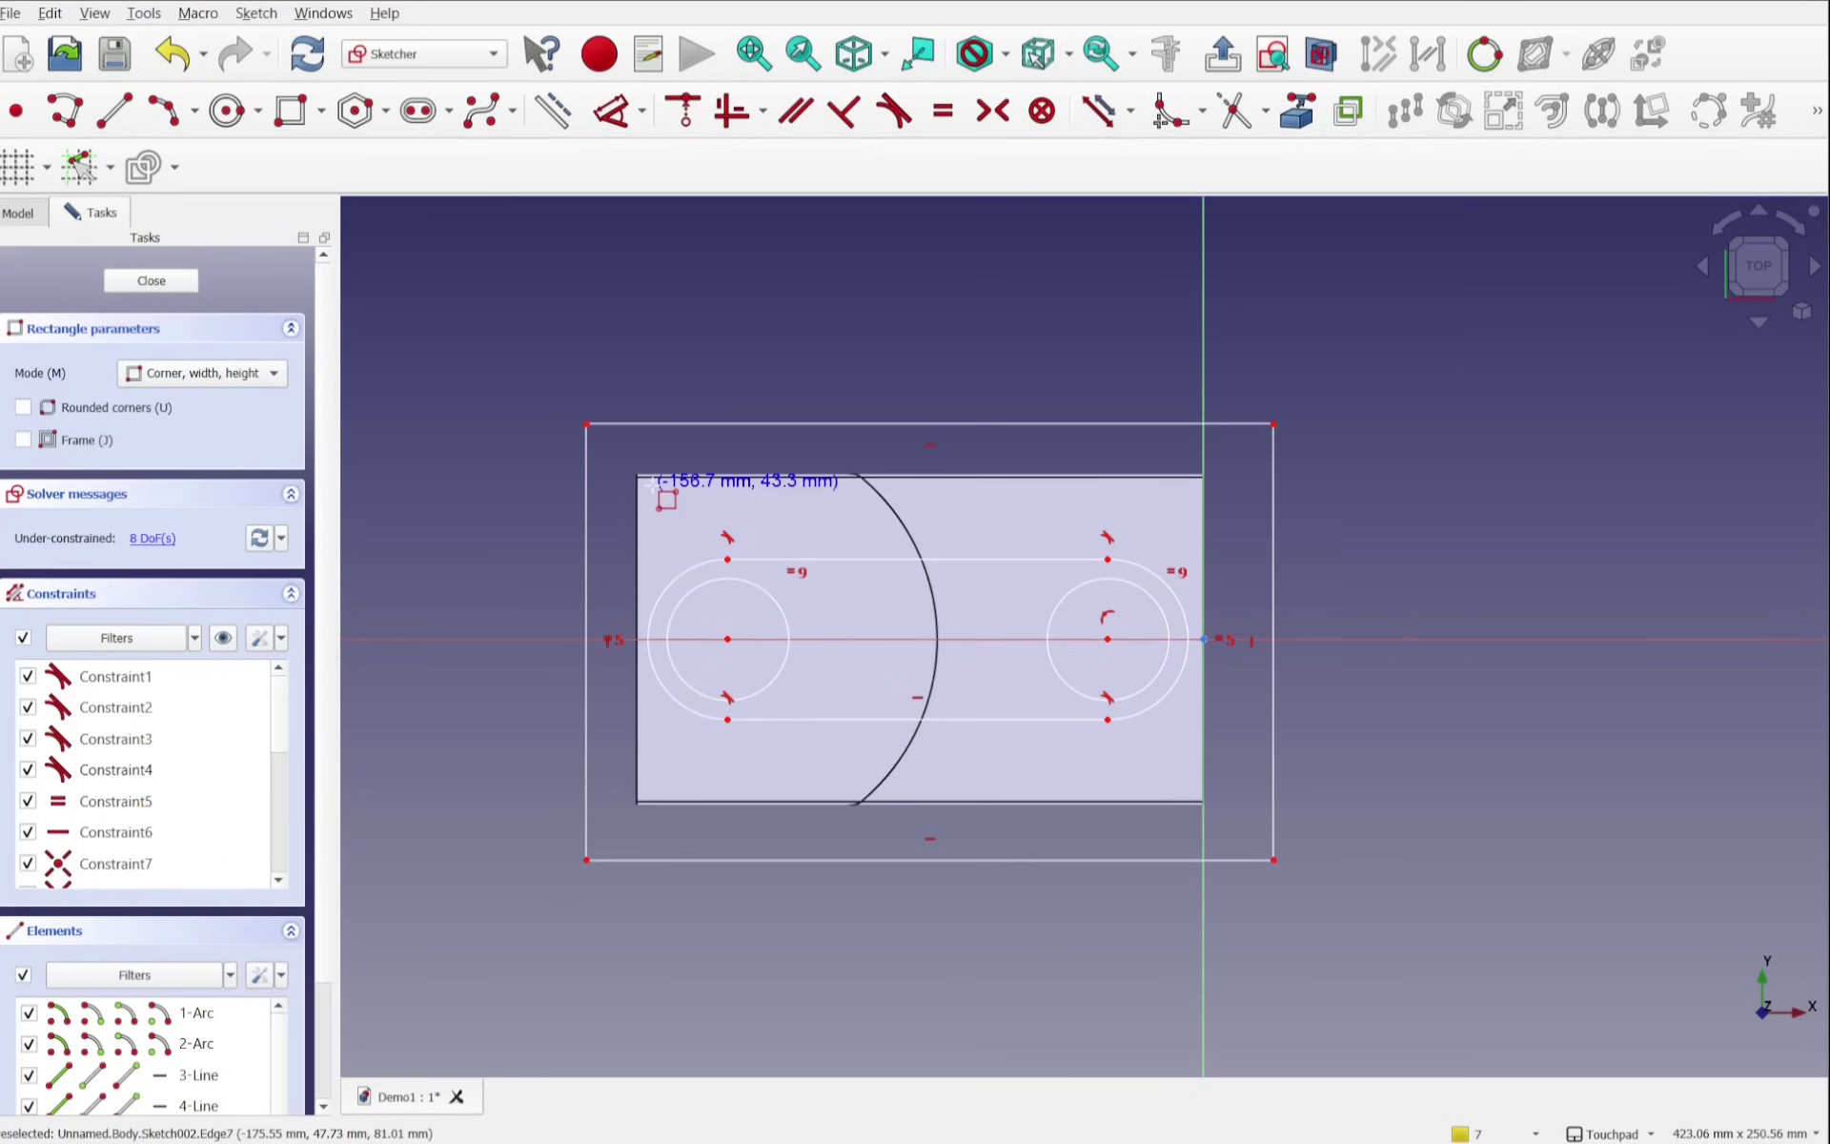
right_click(900, 996)
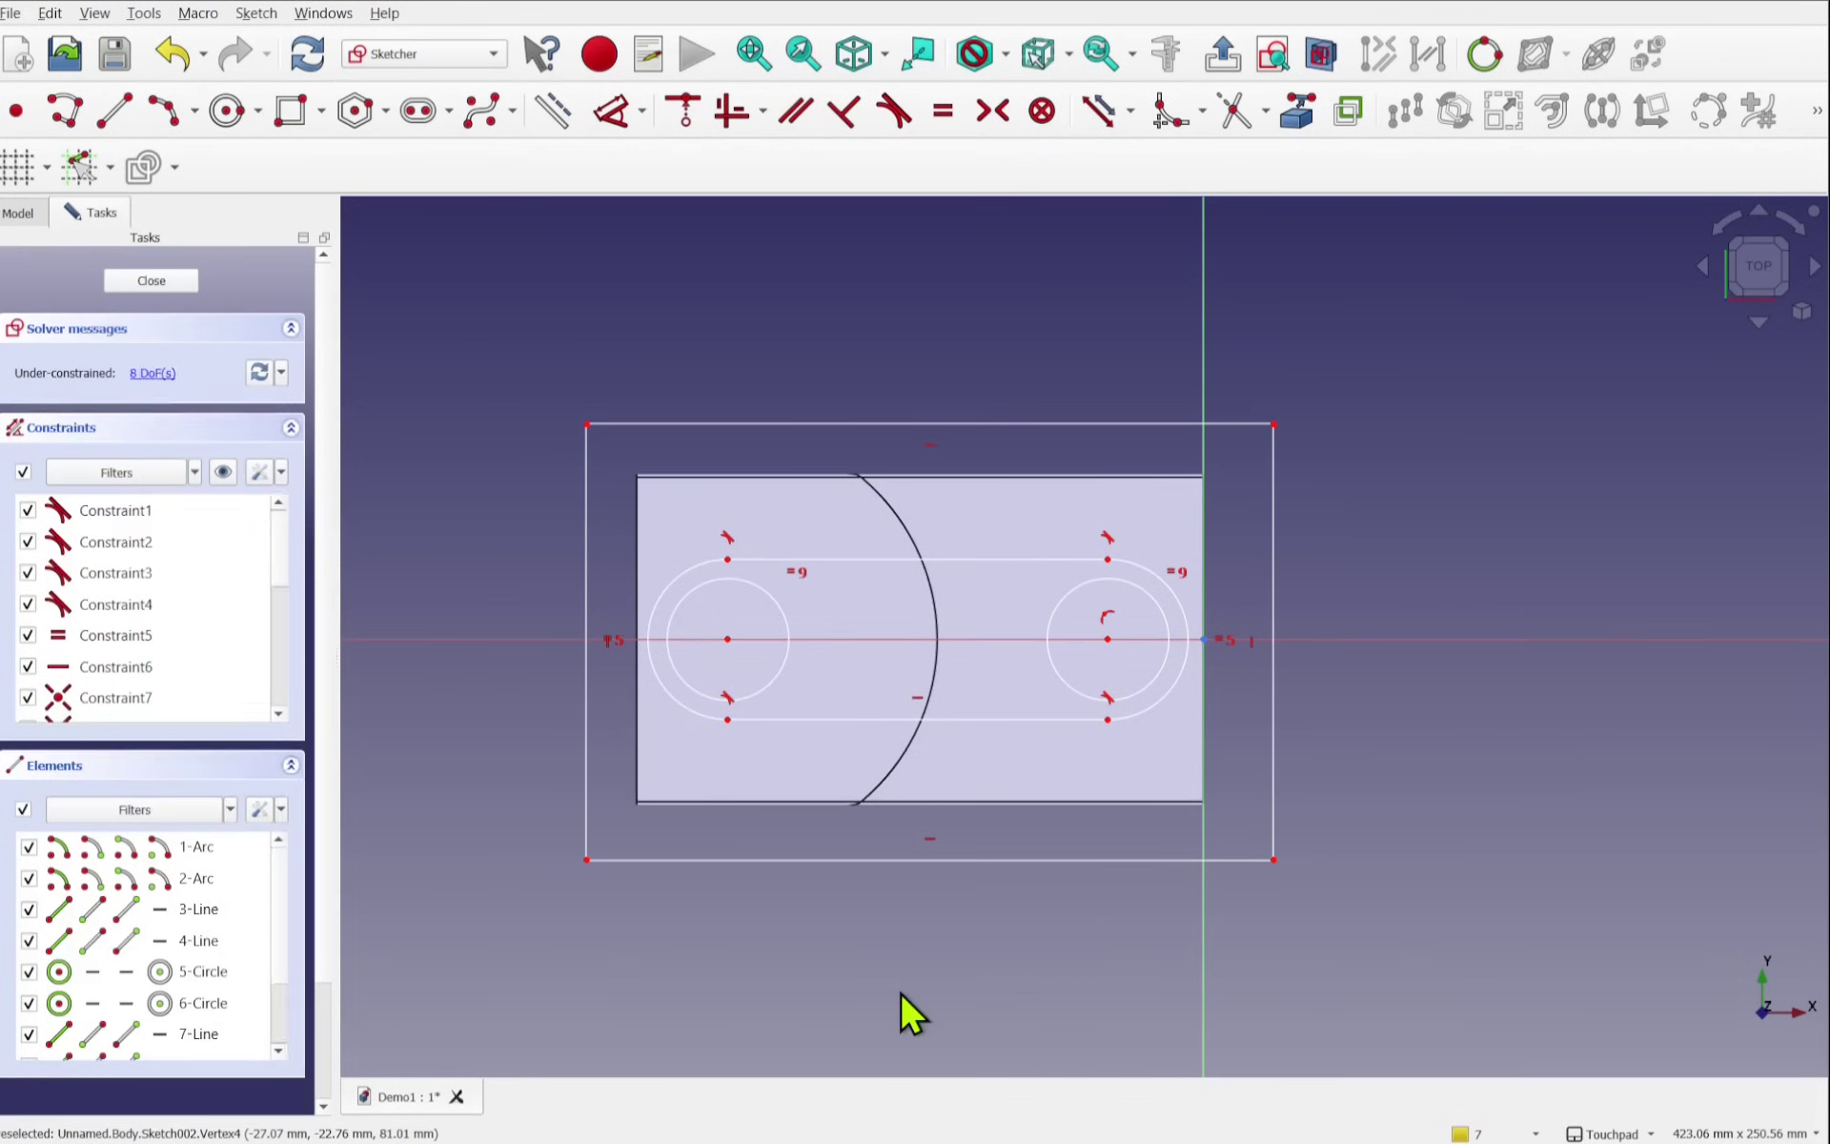
Step: Close the sketch and pocket Sketch002 Through all to cut the holes
click(159, 280)
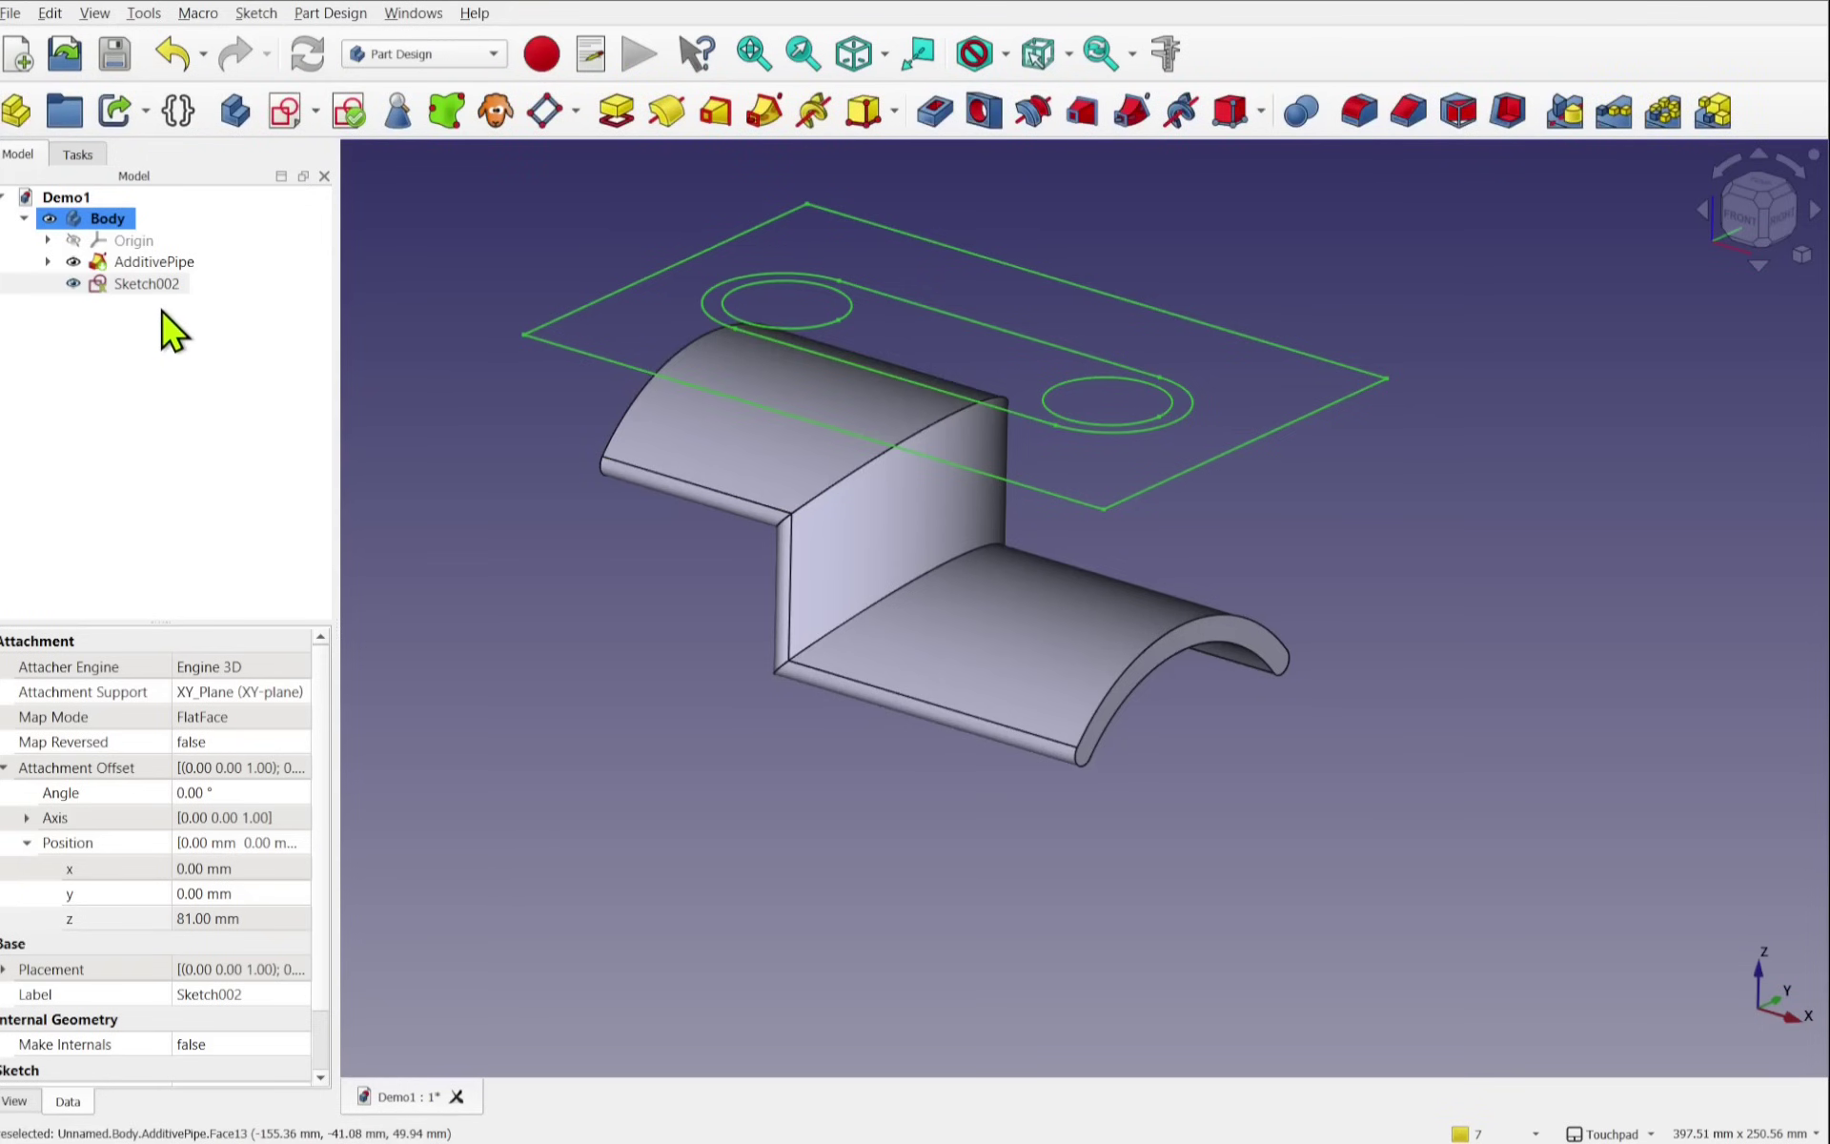
click(153, 284)
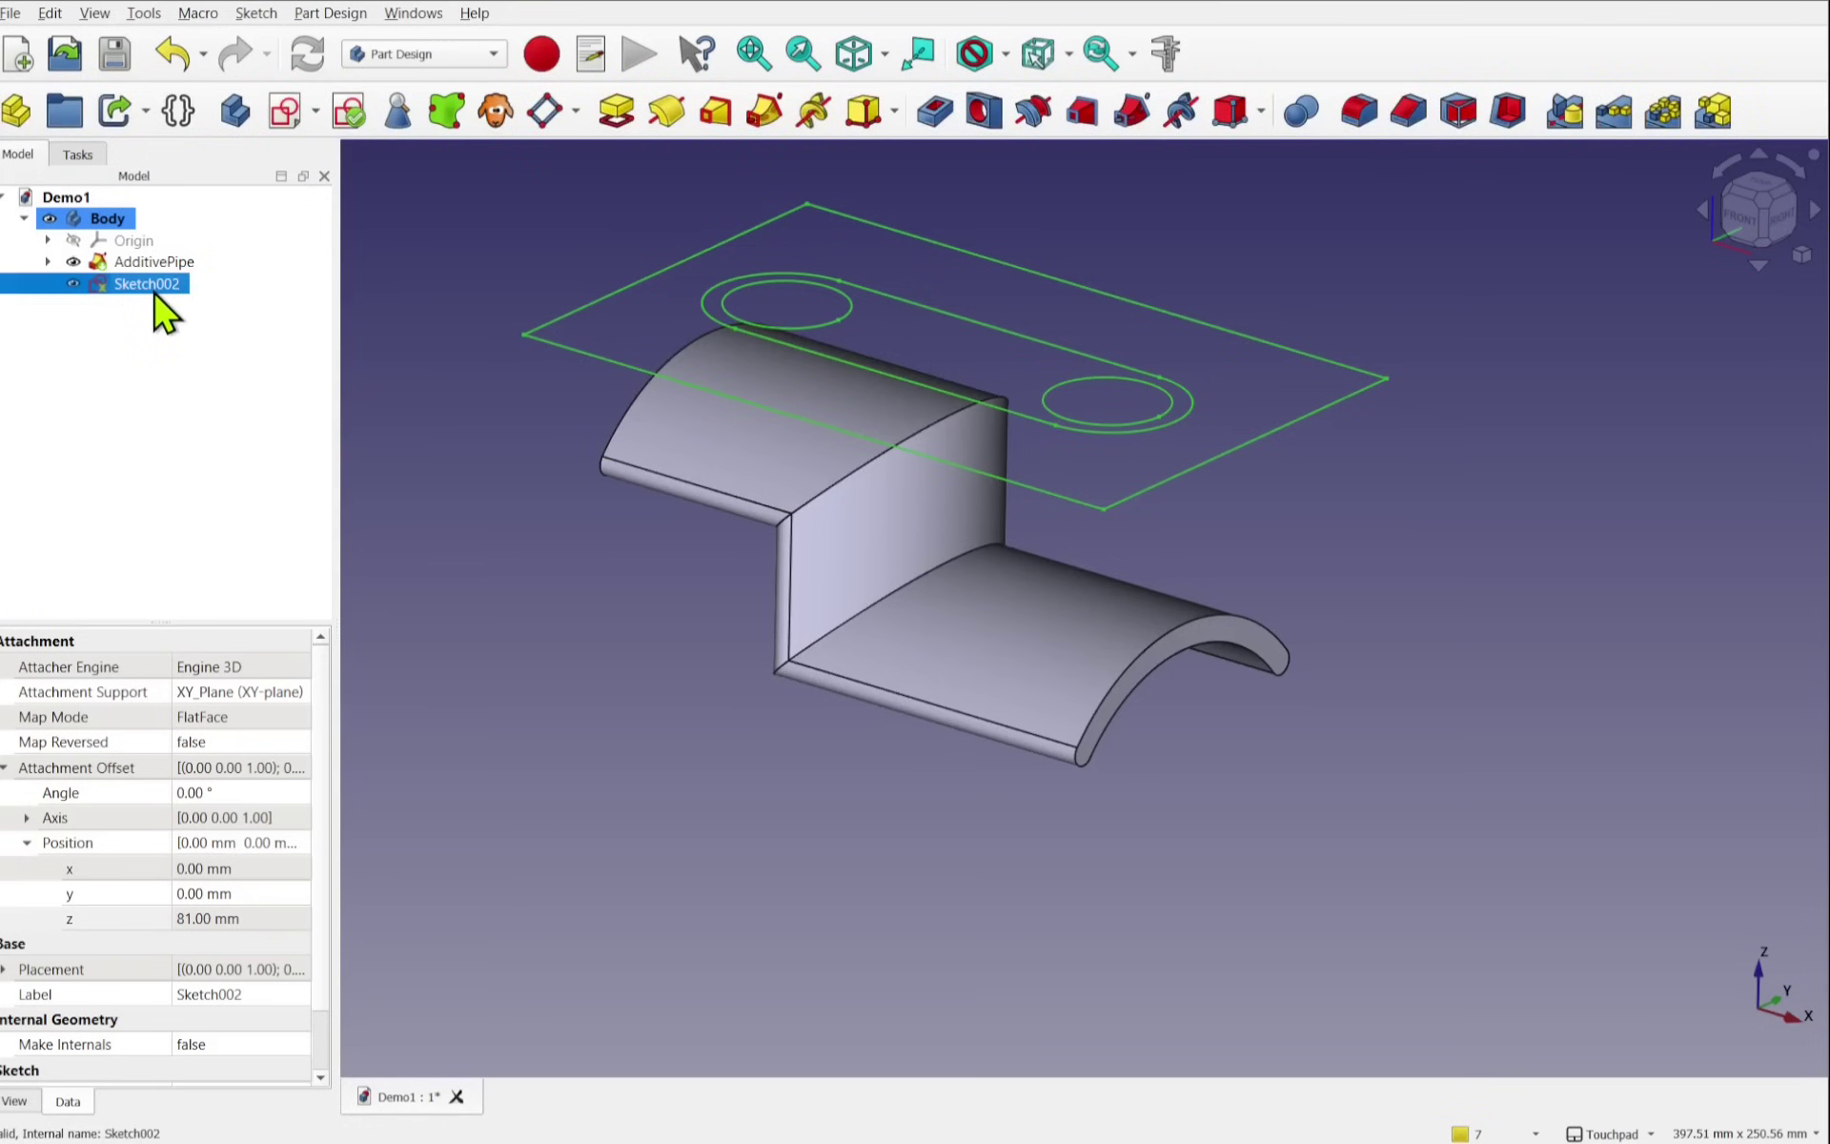
click(938, 112)
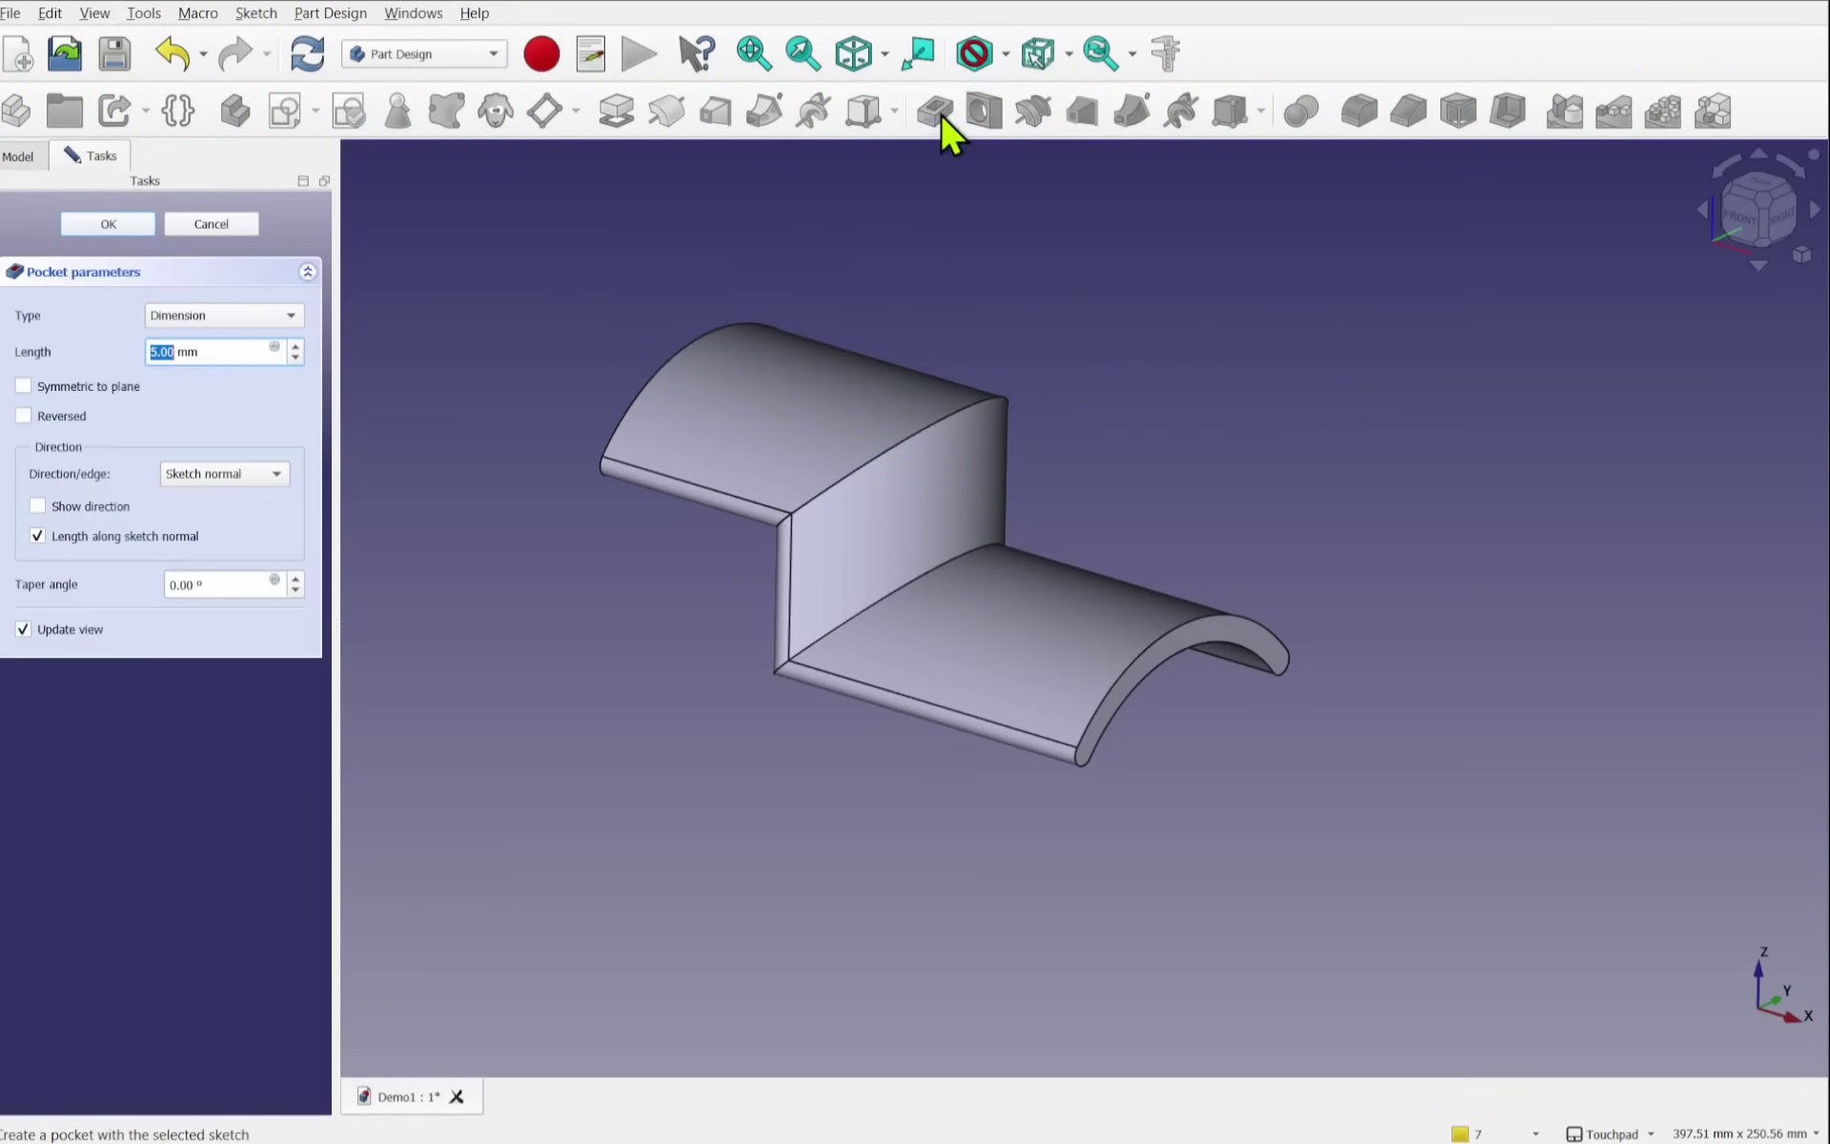
click(230, 318)
click(214, 340)
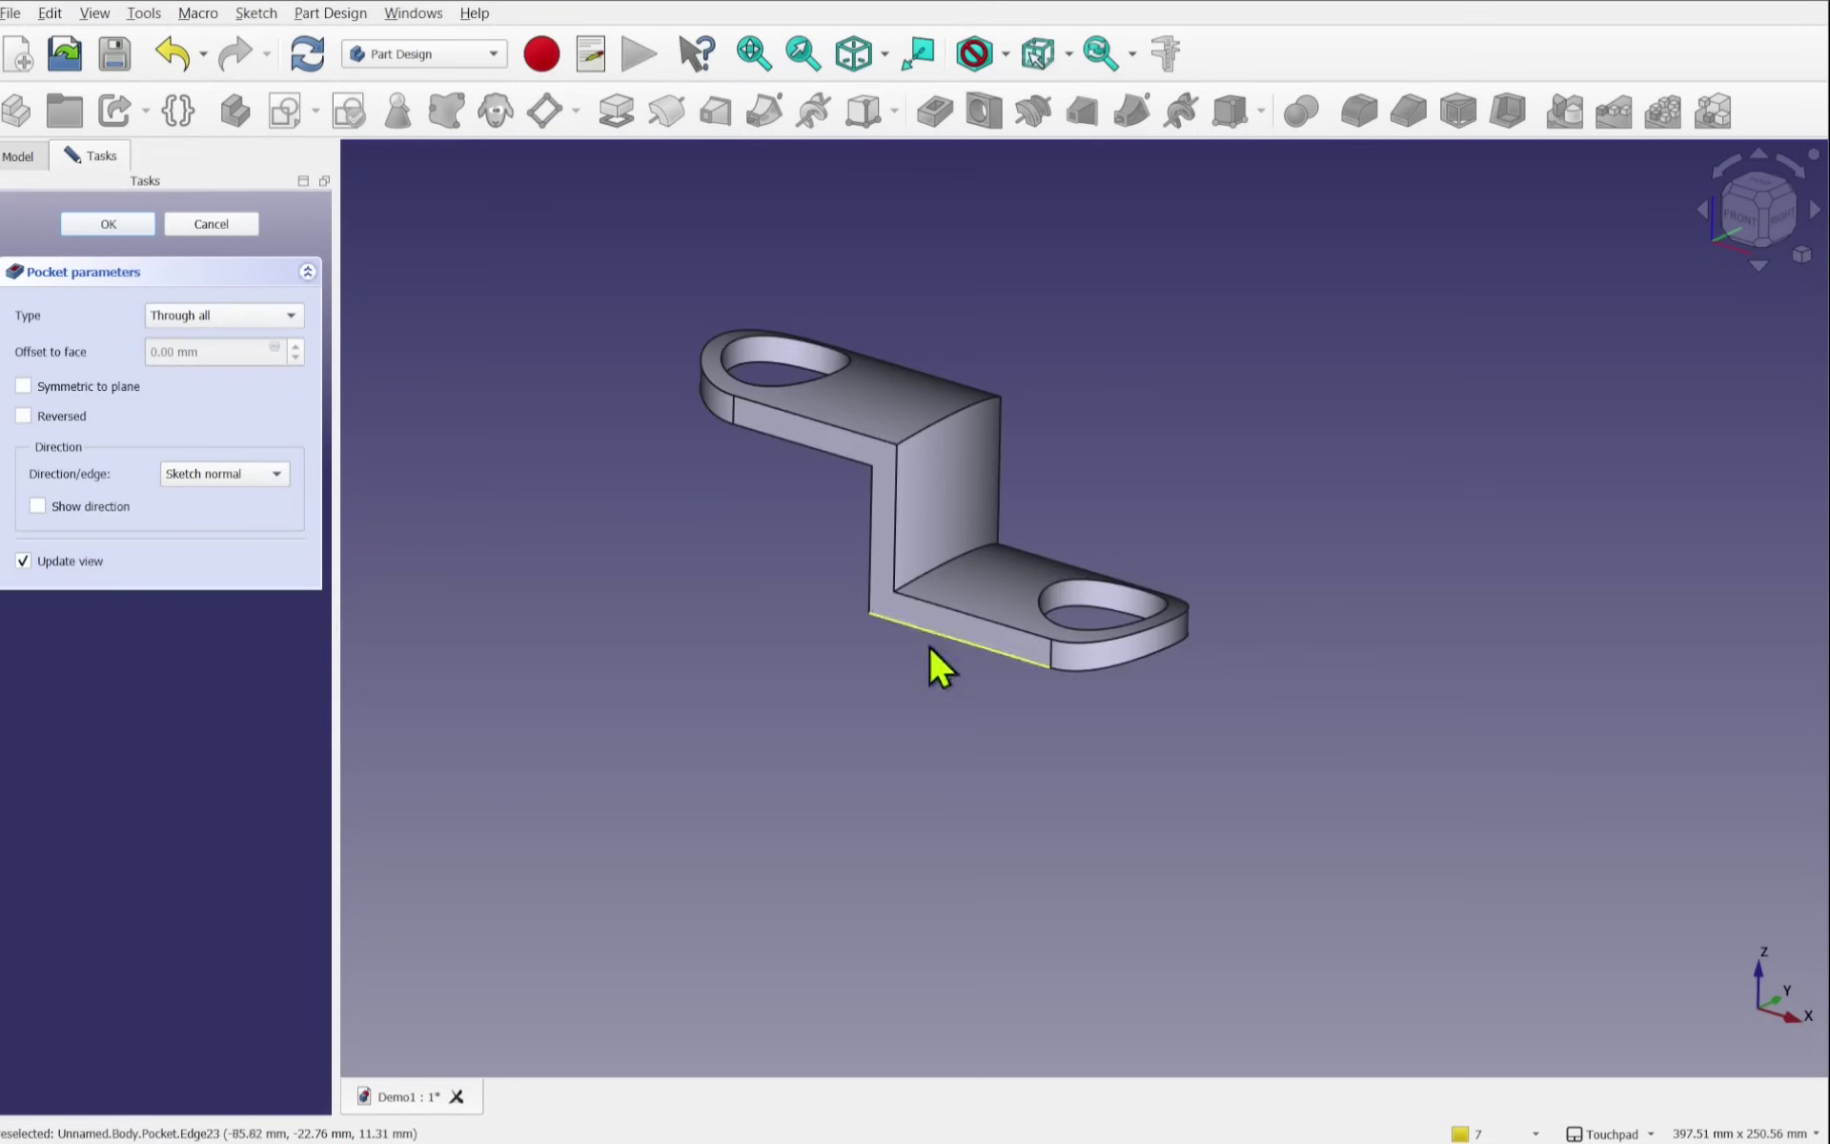
alt+drag(1043, 586, 1123, 470)
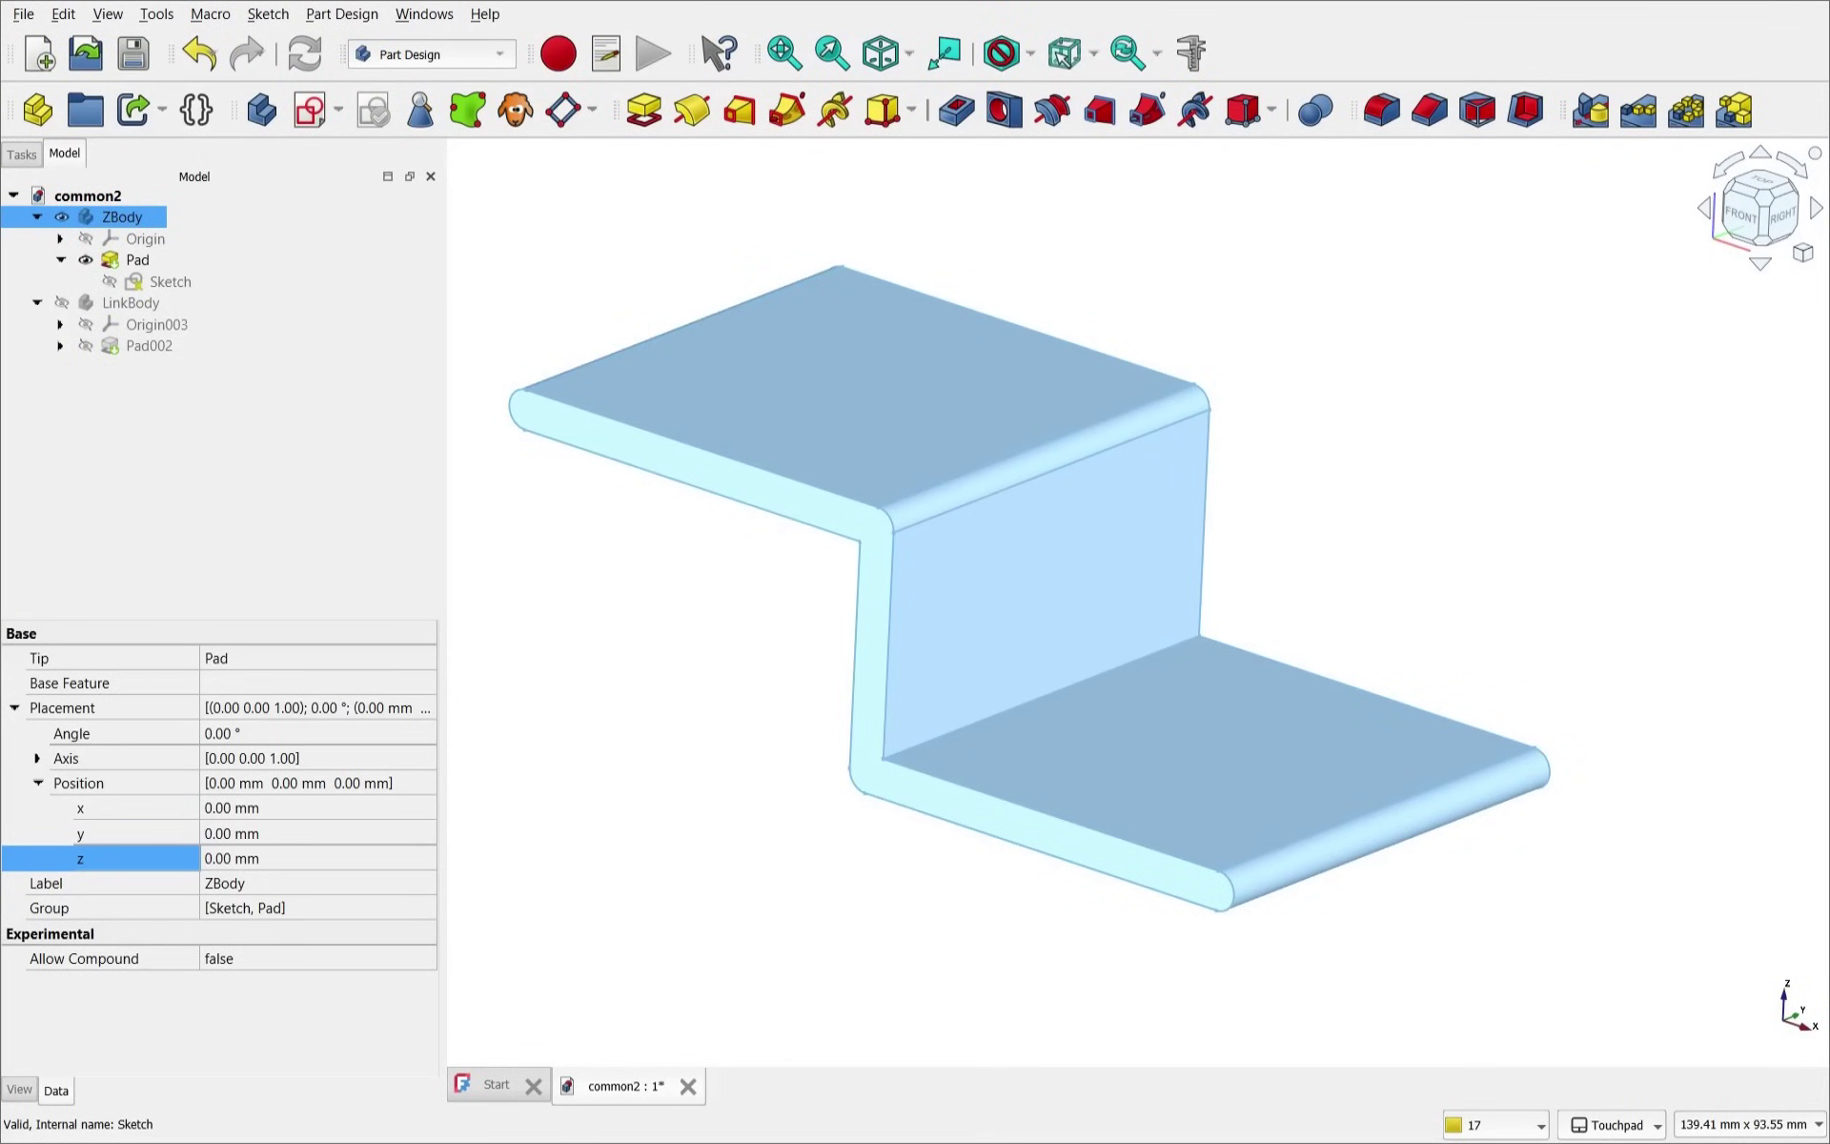
Step: Show LinkBody and apply a Common Boolean of ZBody with LinkBody
click(130, 302)
key(space)
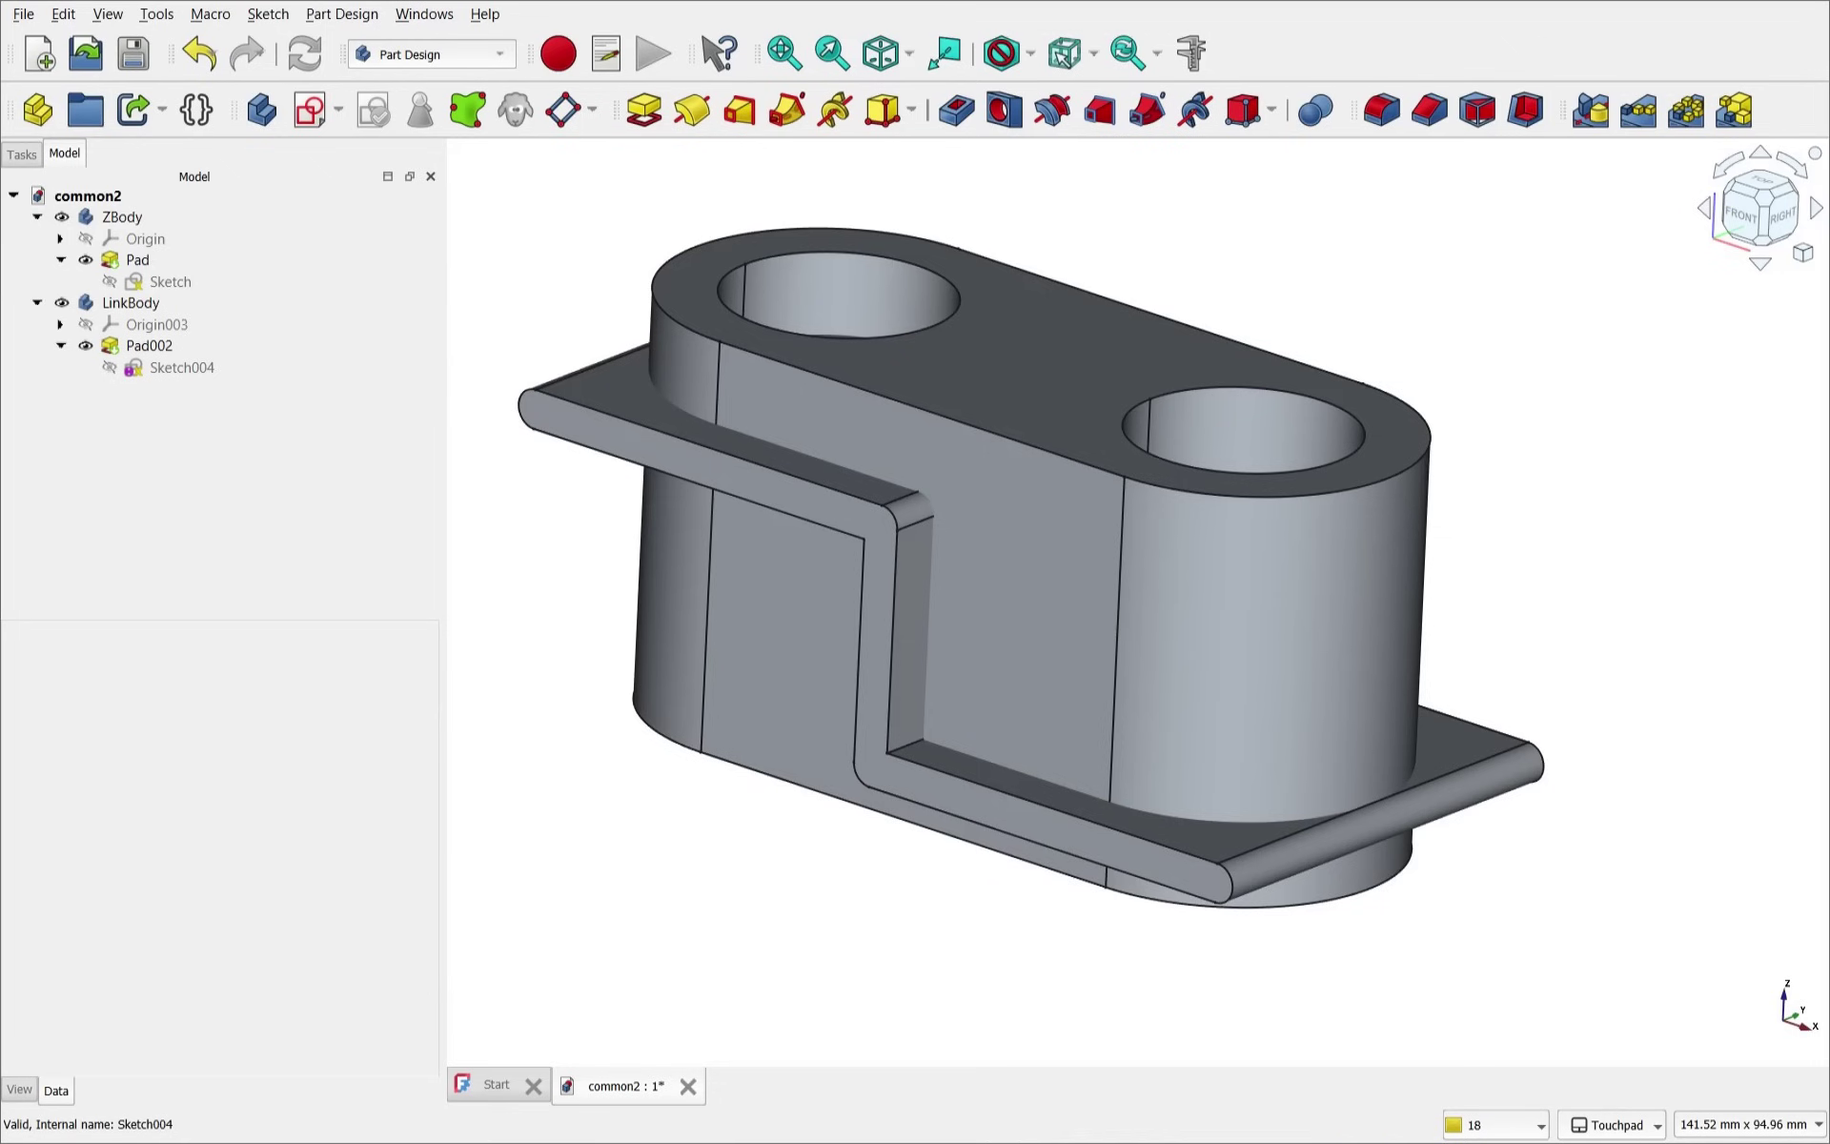
click(1315, 110)
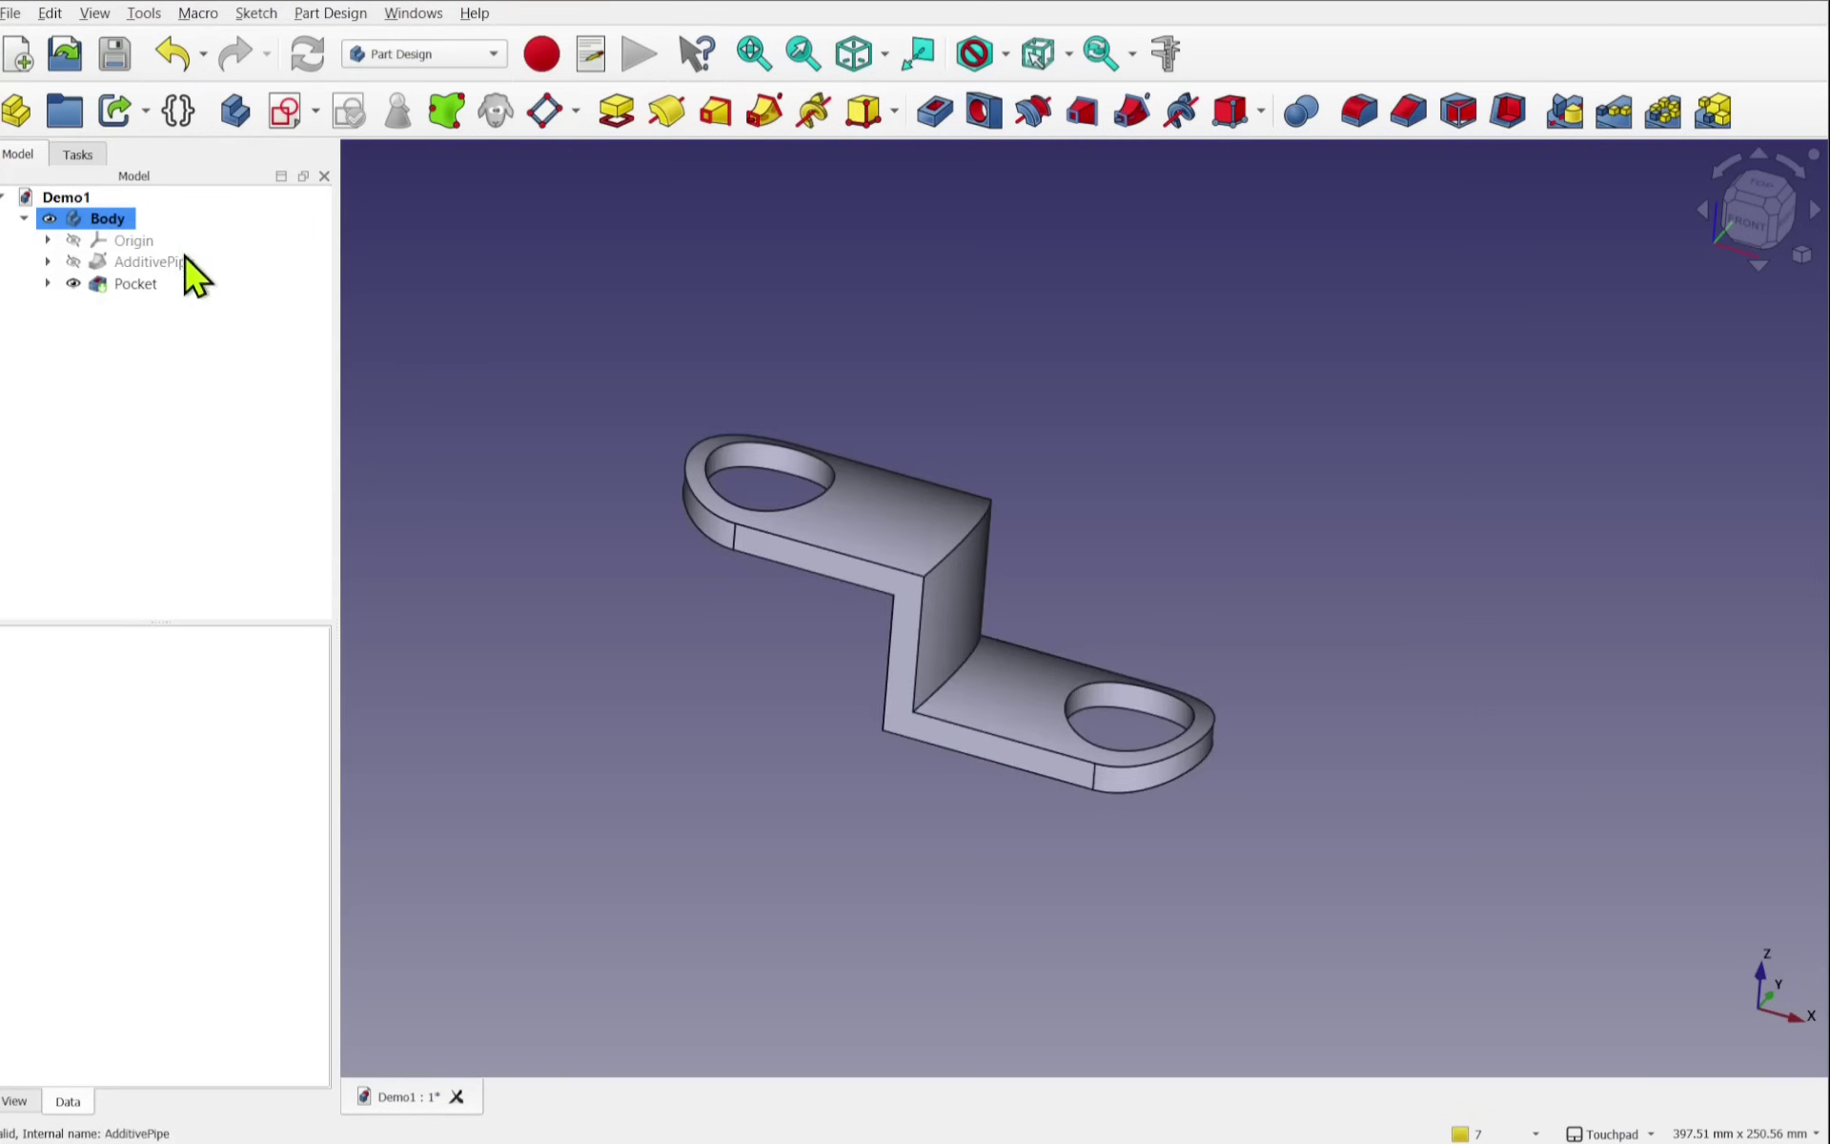
Step: Delete Body's Pocket feature and create a new empty body
click(139, 285)
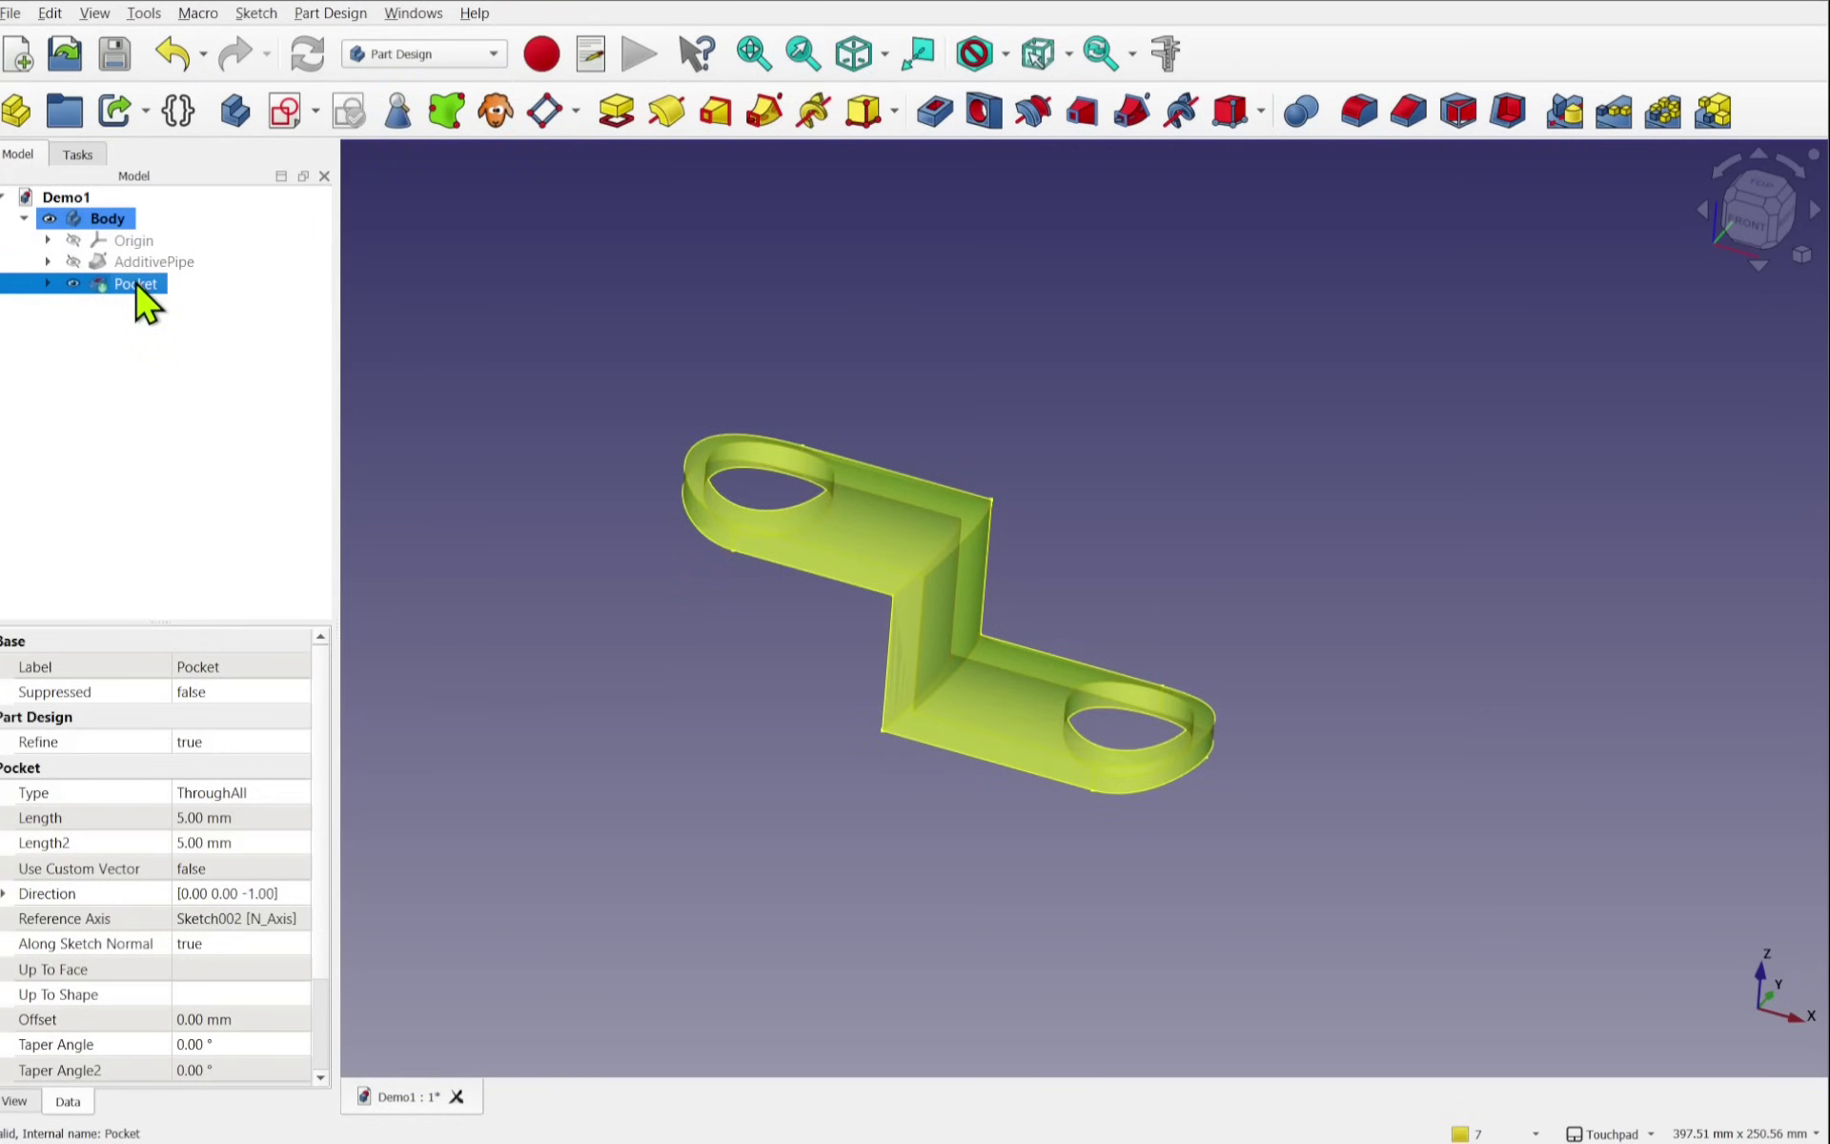
key(Delete)
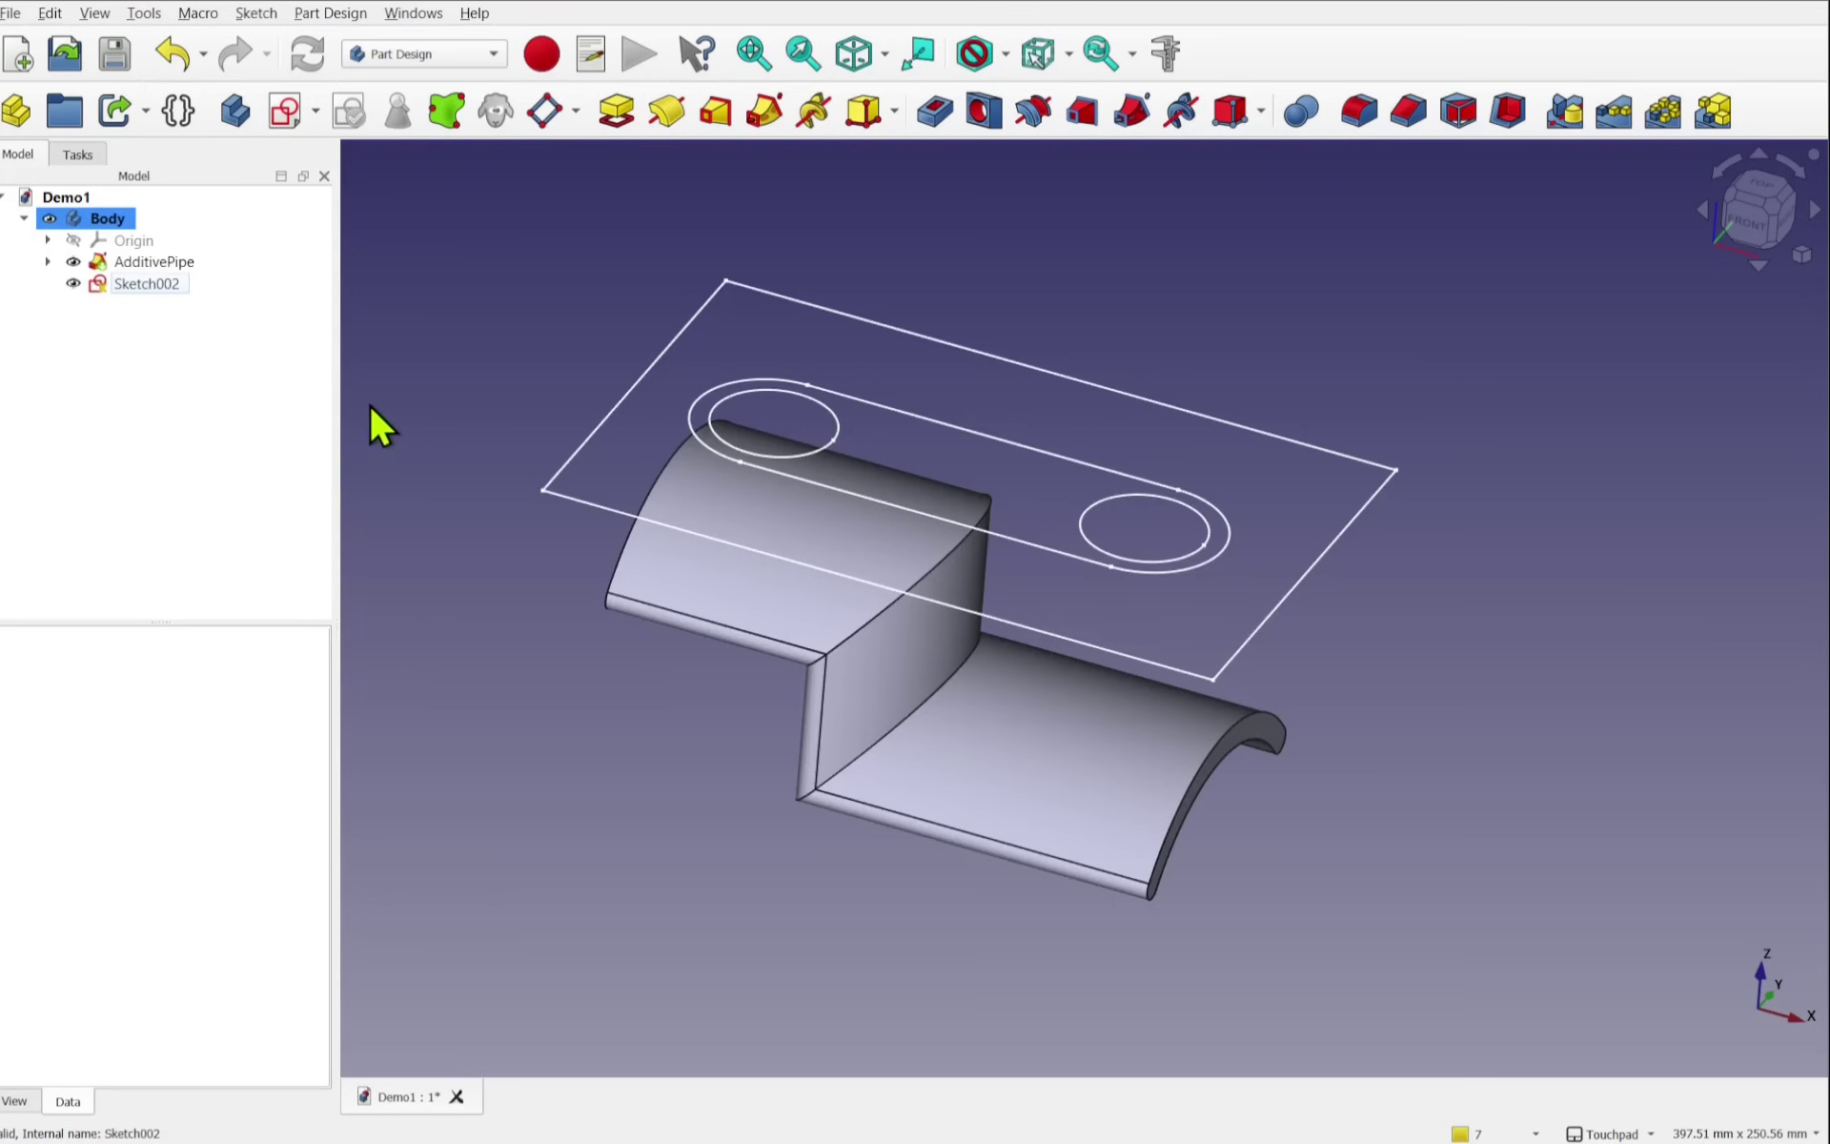
click(235, 111)
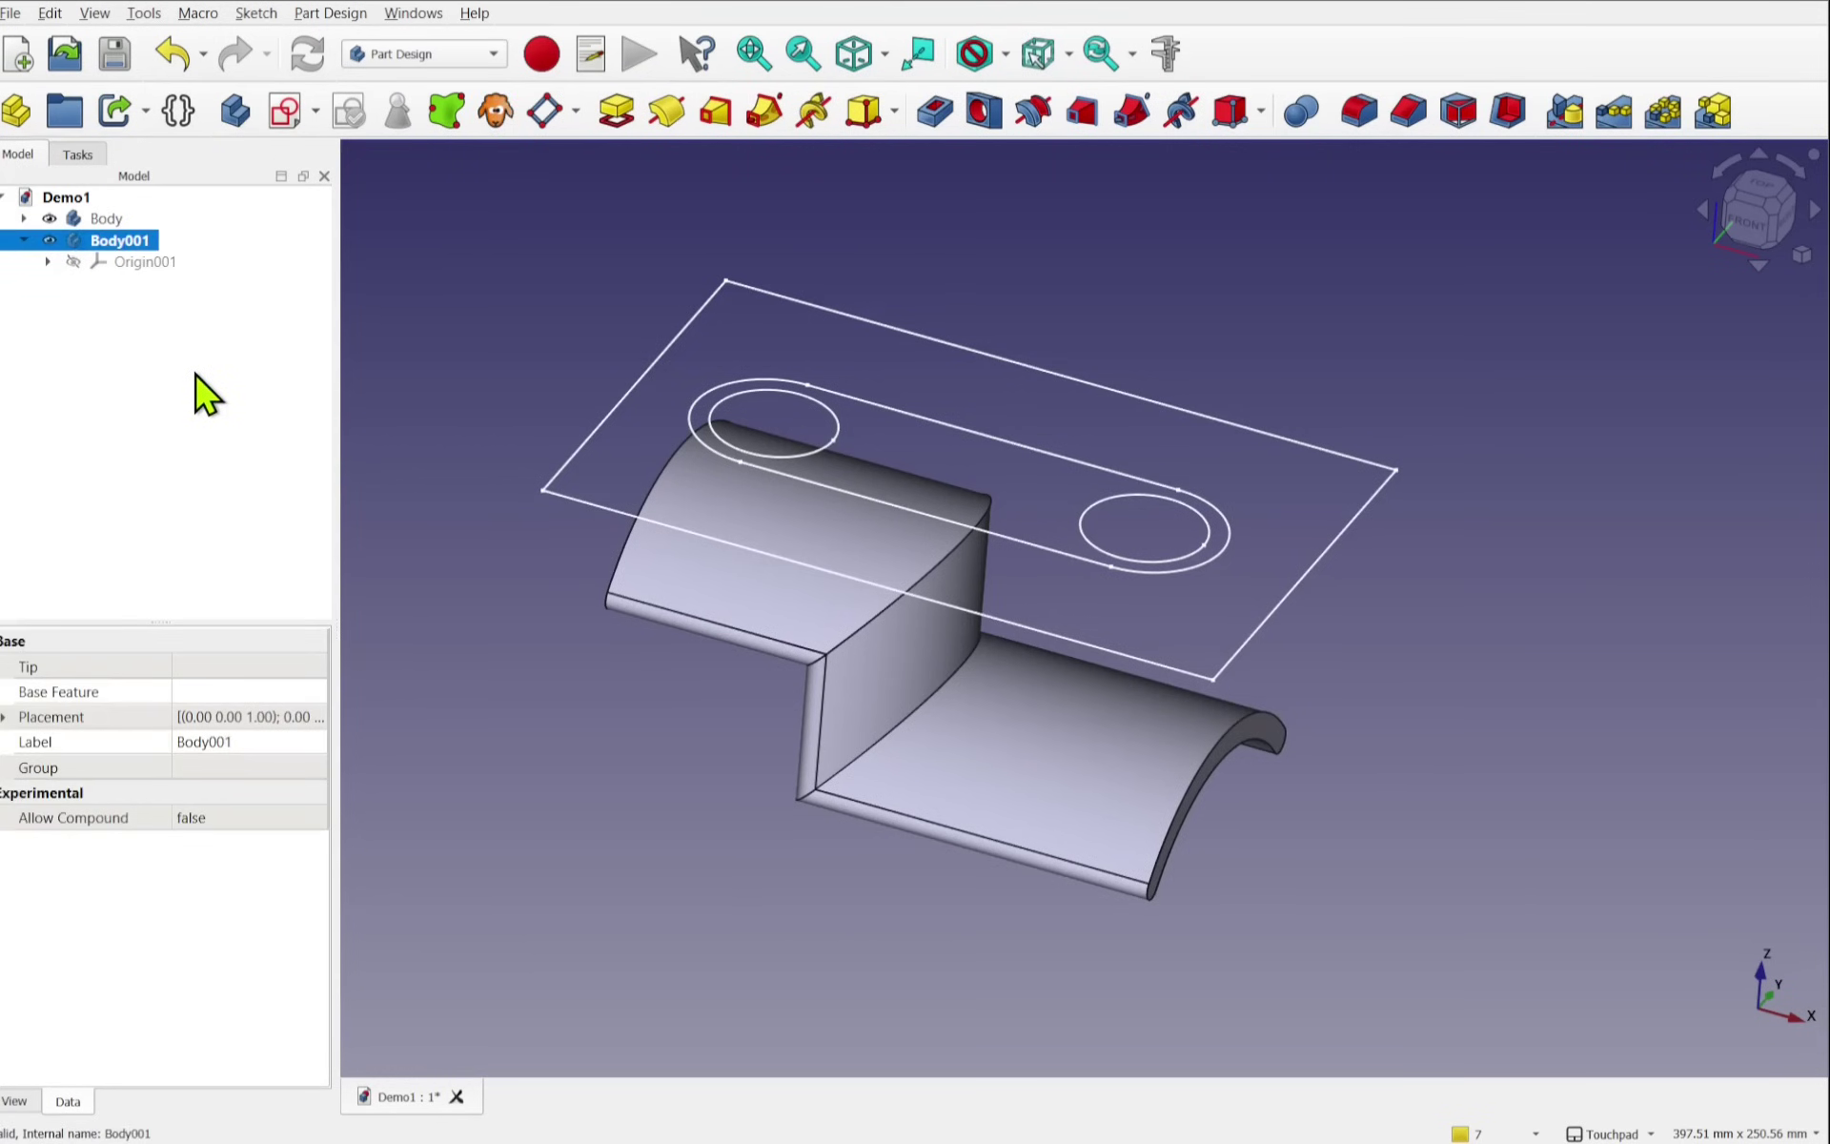
Step: Rename Body001 to ToolBody
right_click(117, 262)
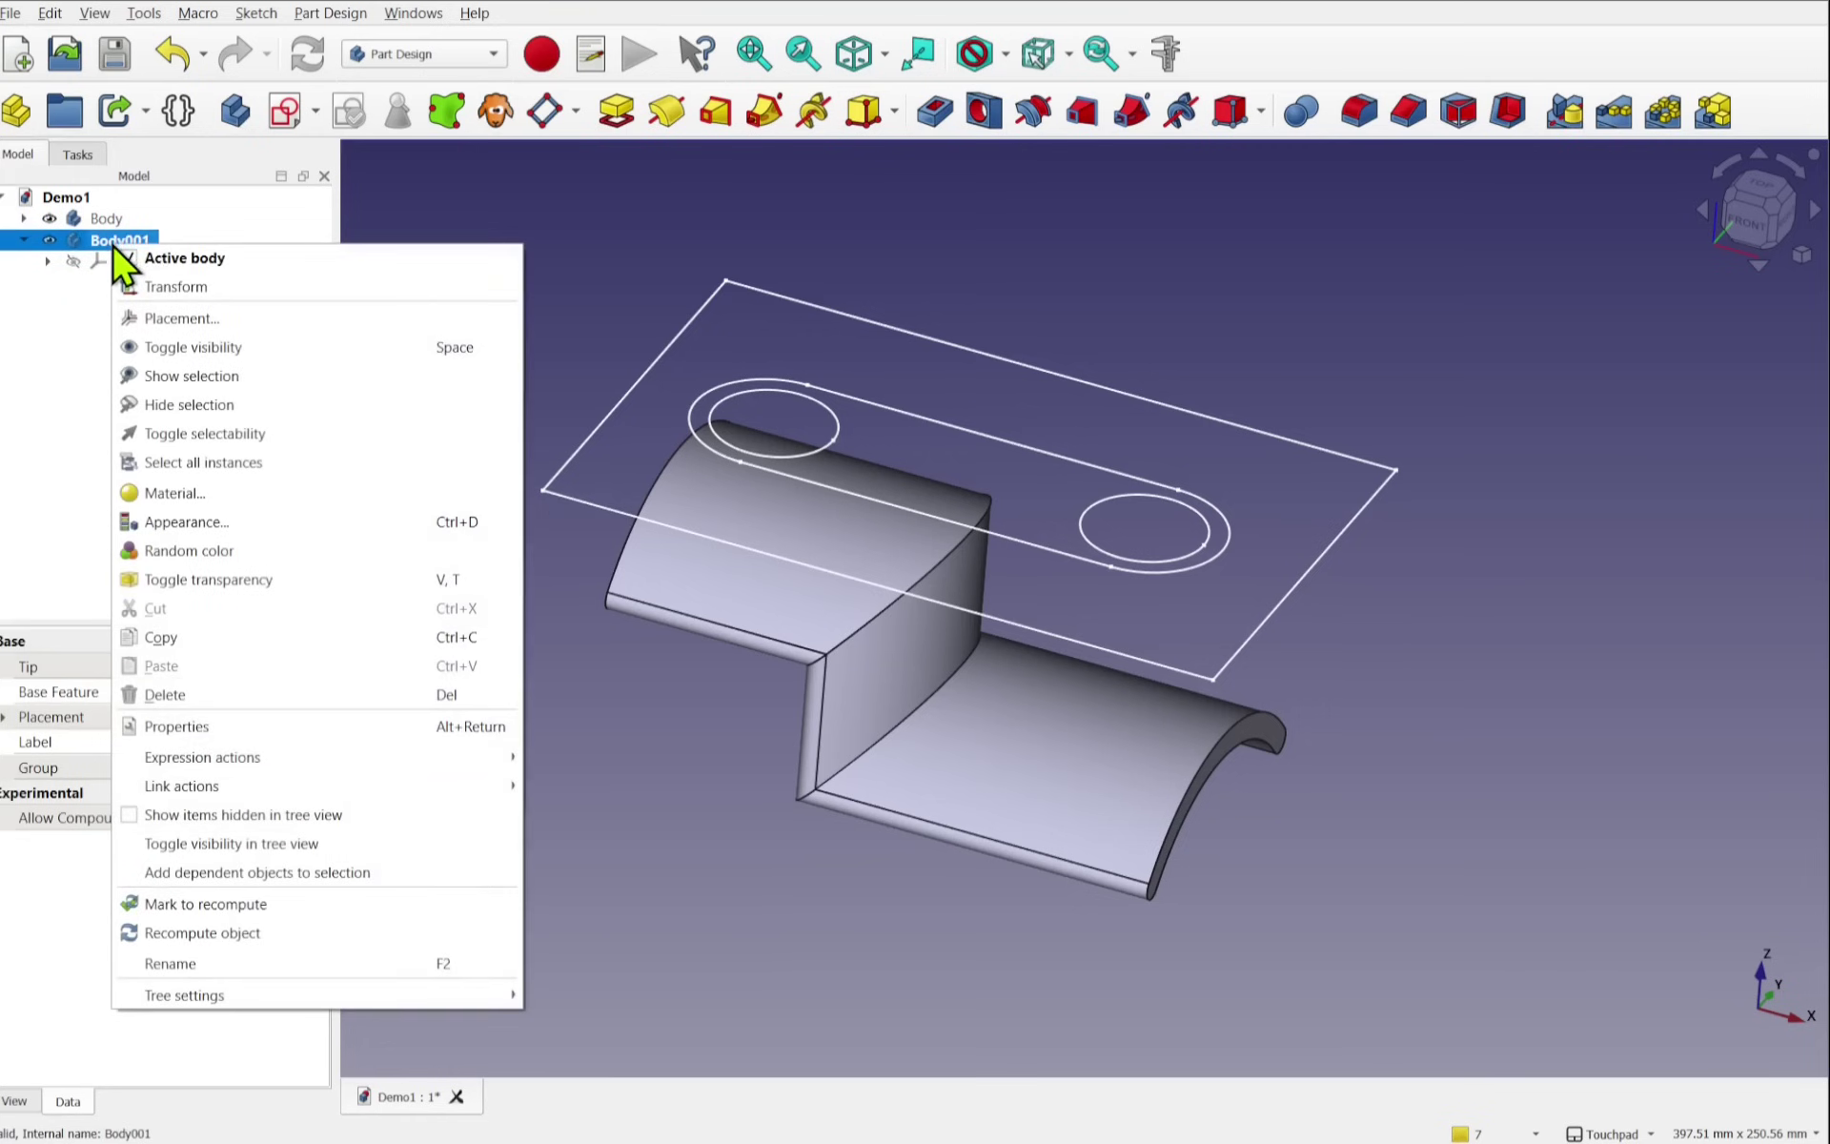
click(209, 964)
text(ToolBody)
key(Return)
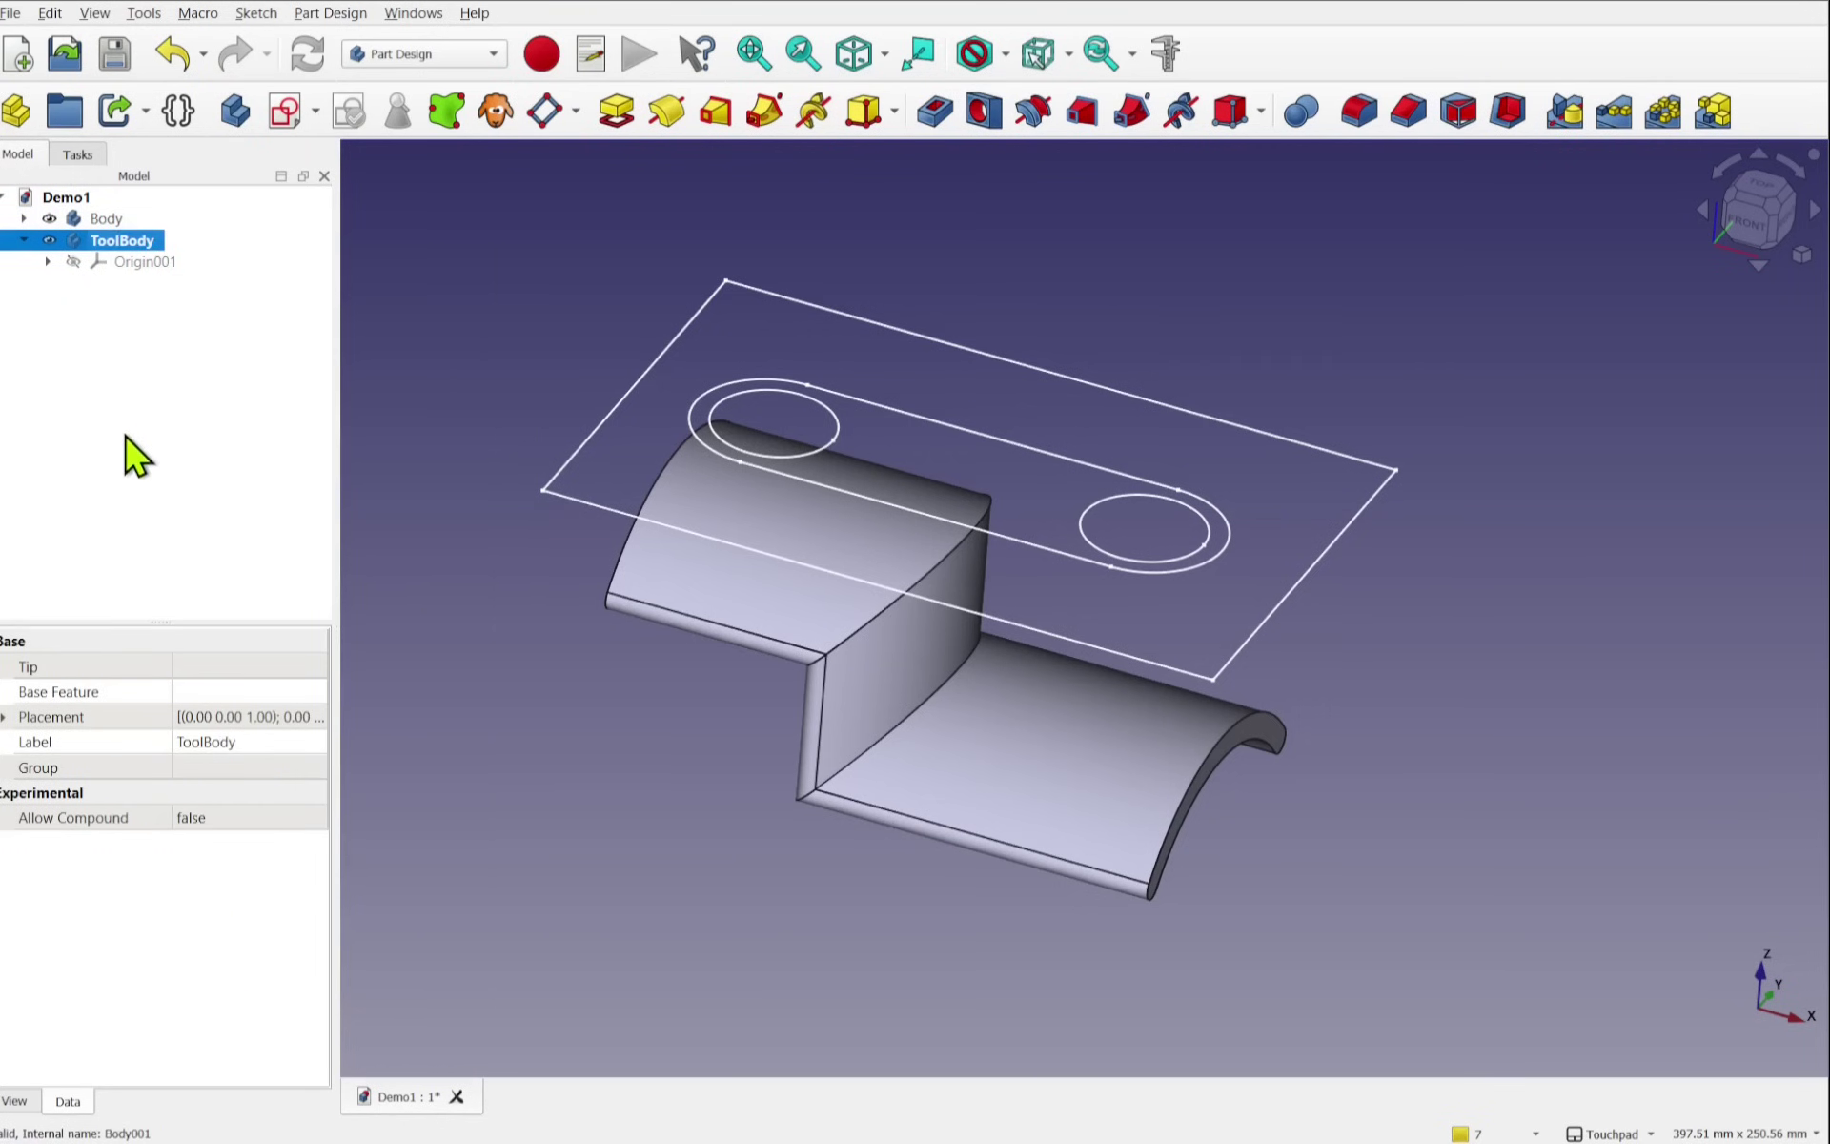
Step: Move Sketch002 out of Body into ToolBody
click(26, 219)
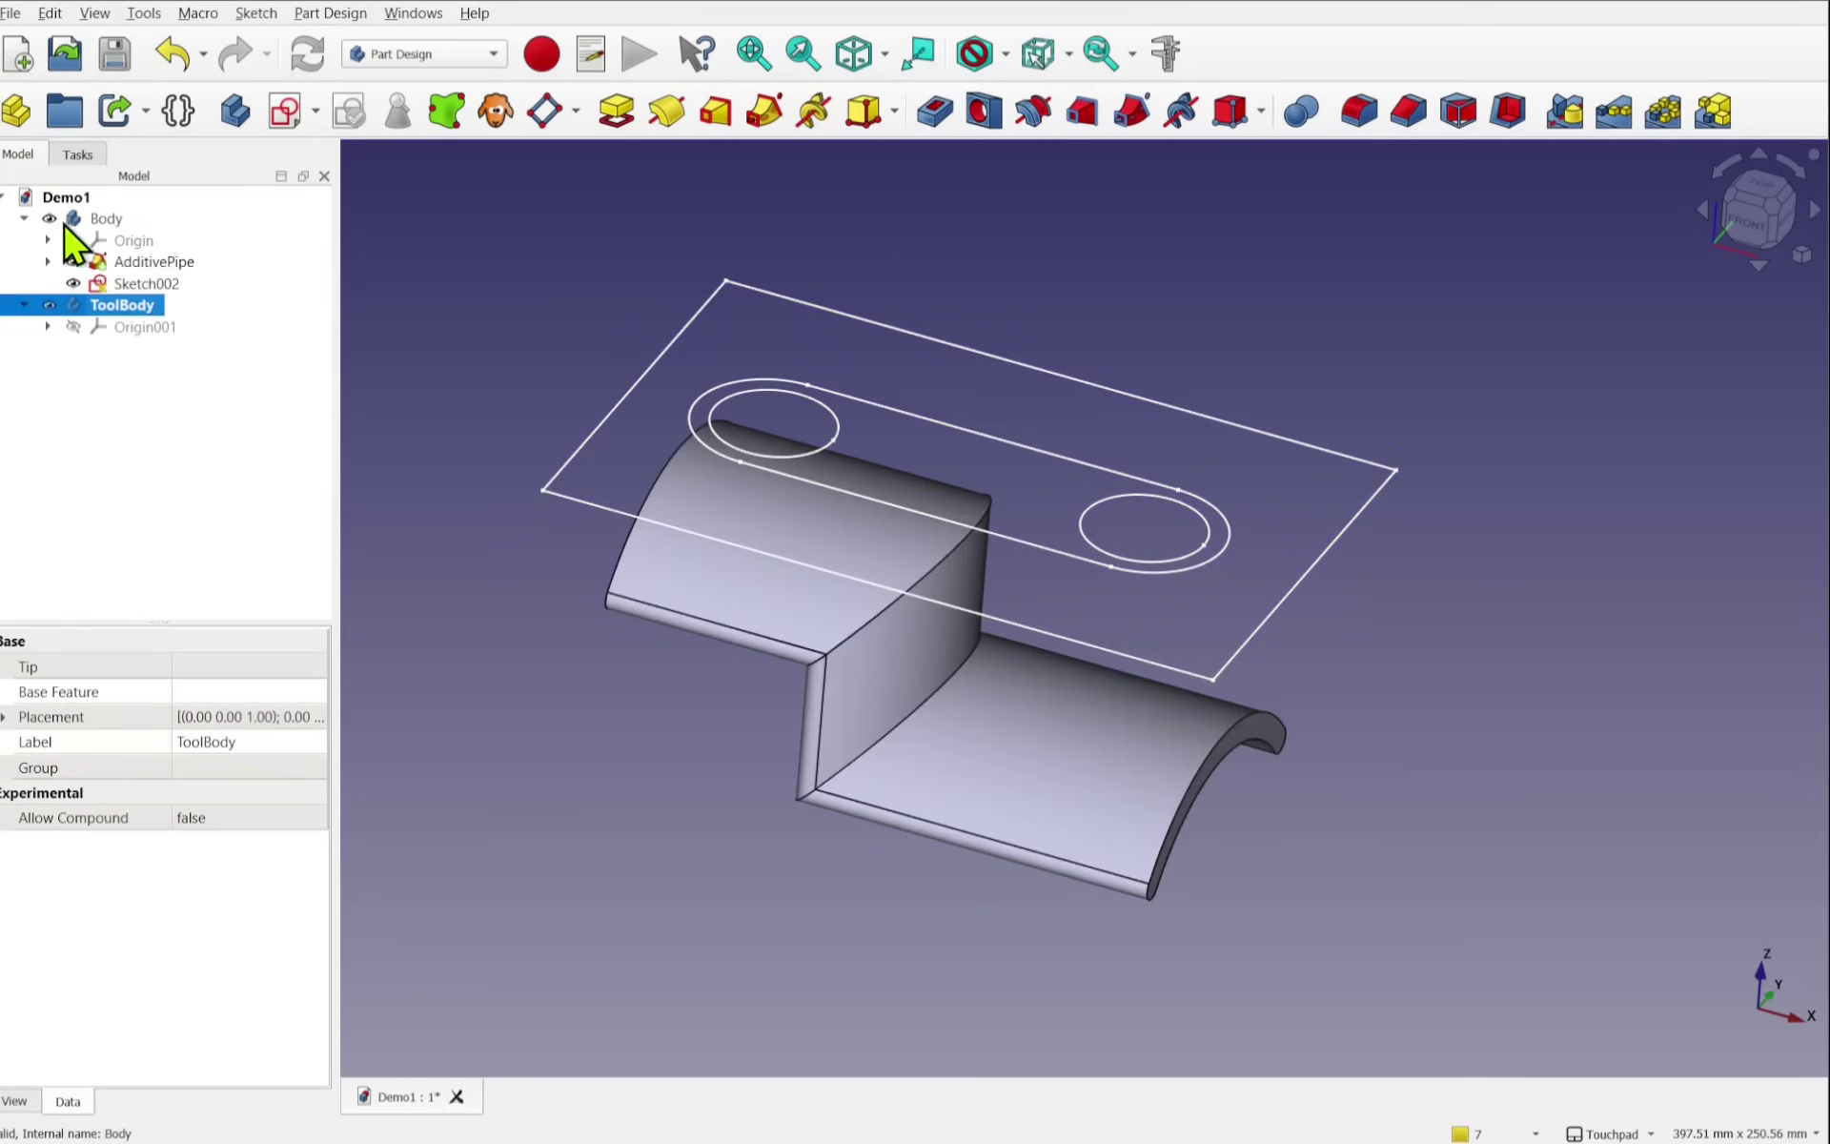
mouse_move(133, 291)
mouse_down()
mouse_move(186, 277)
mouse_move(166, 226)
mouse_move(107, 204)
mouse_up()
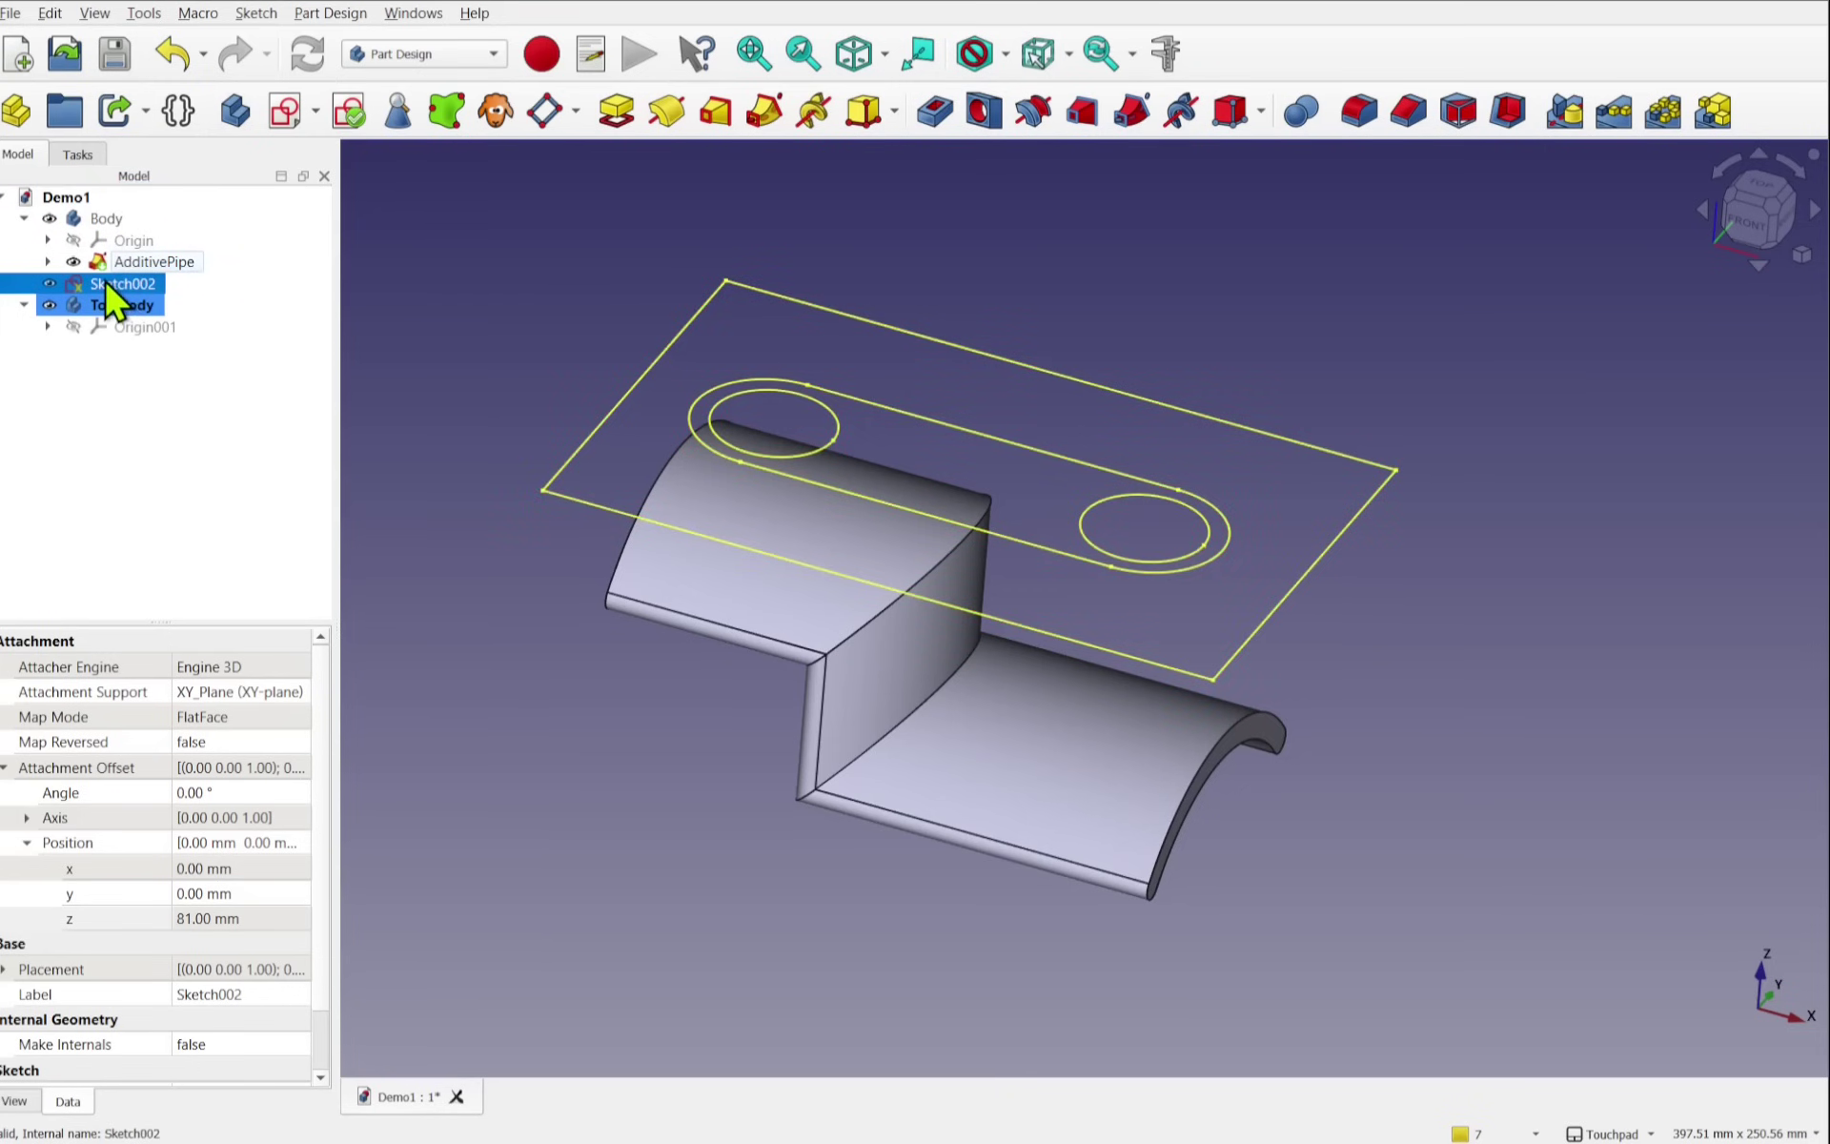
drag(105, 282, 140, 309)
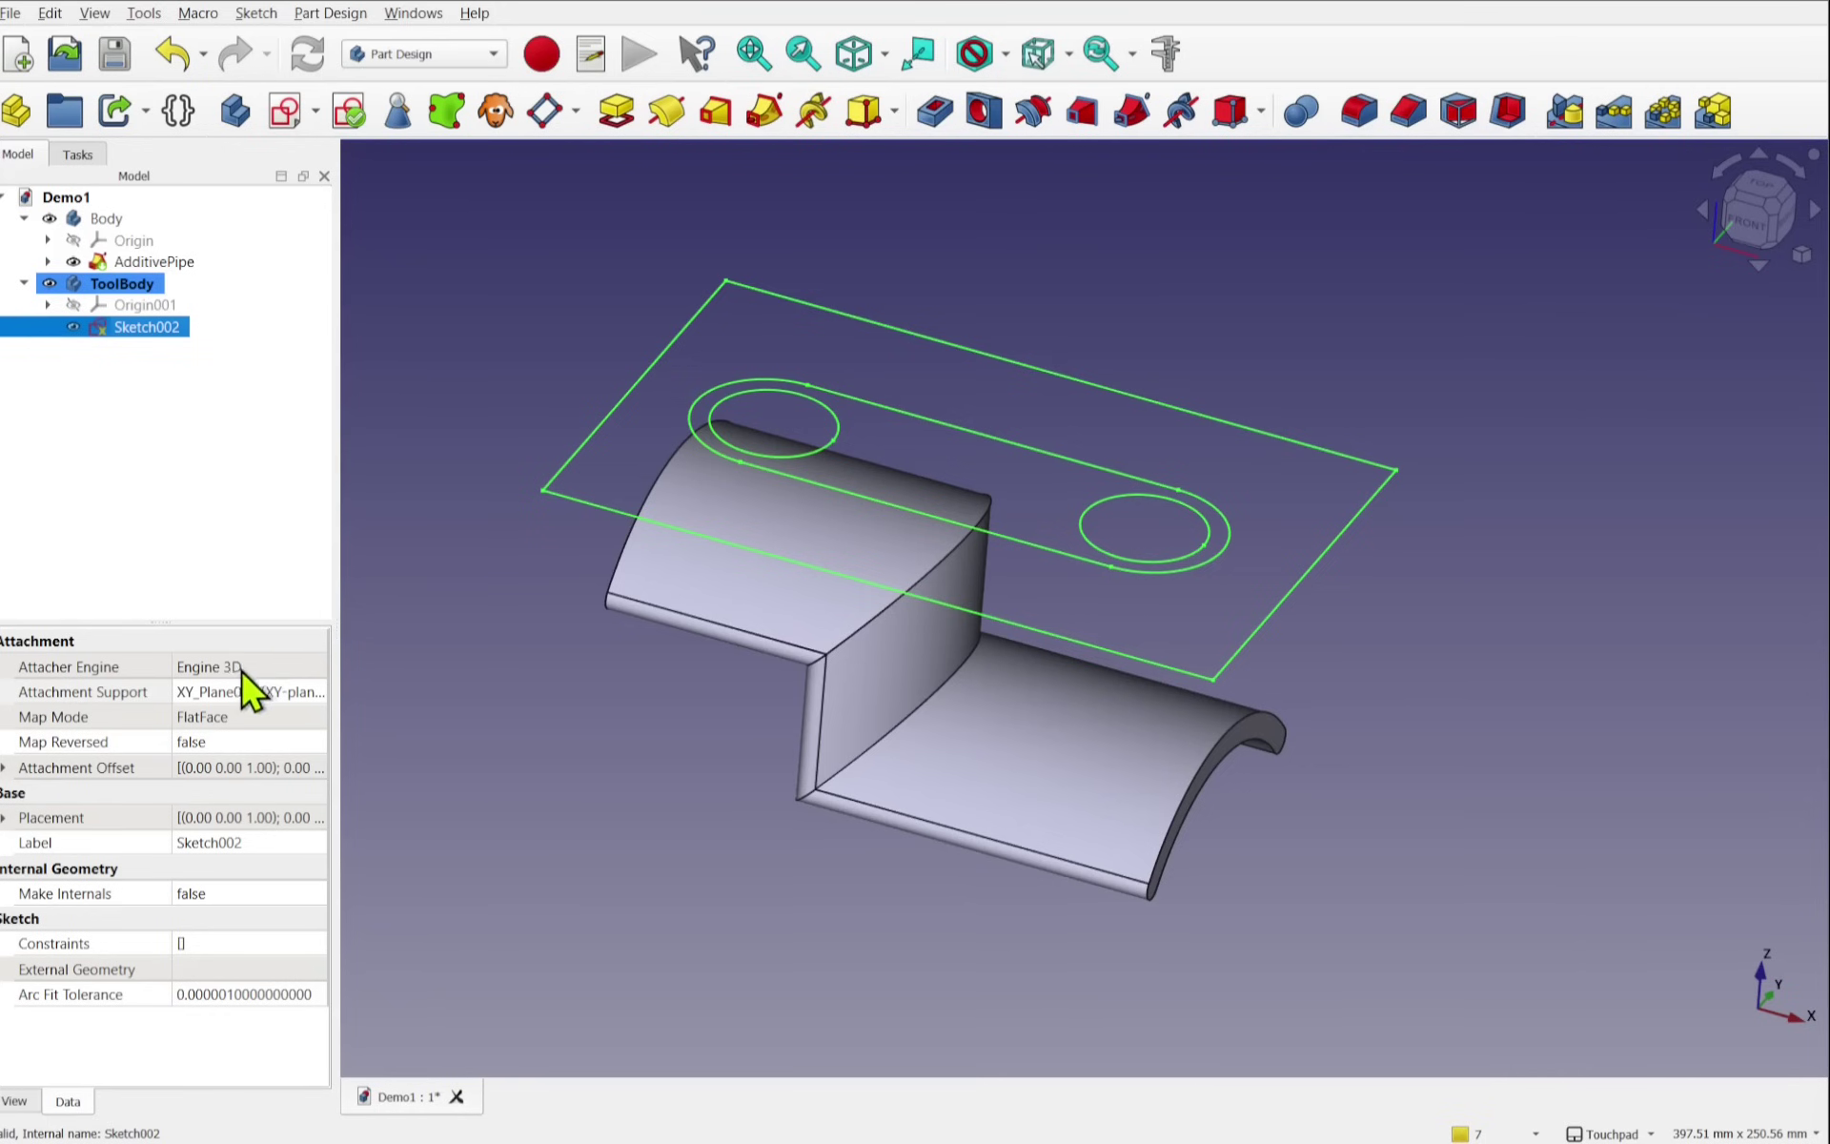
Step: Check Sketch002's attachment support and briefly show ToolBody's origin planes
click(76, 693)
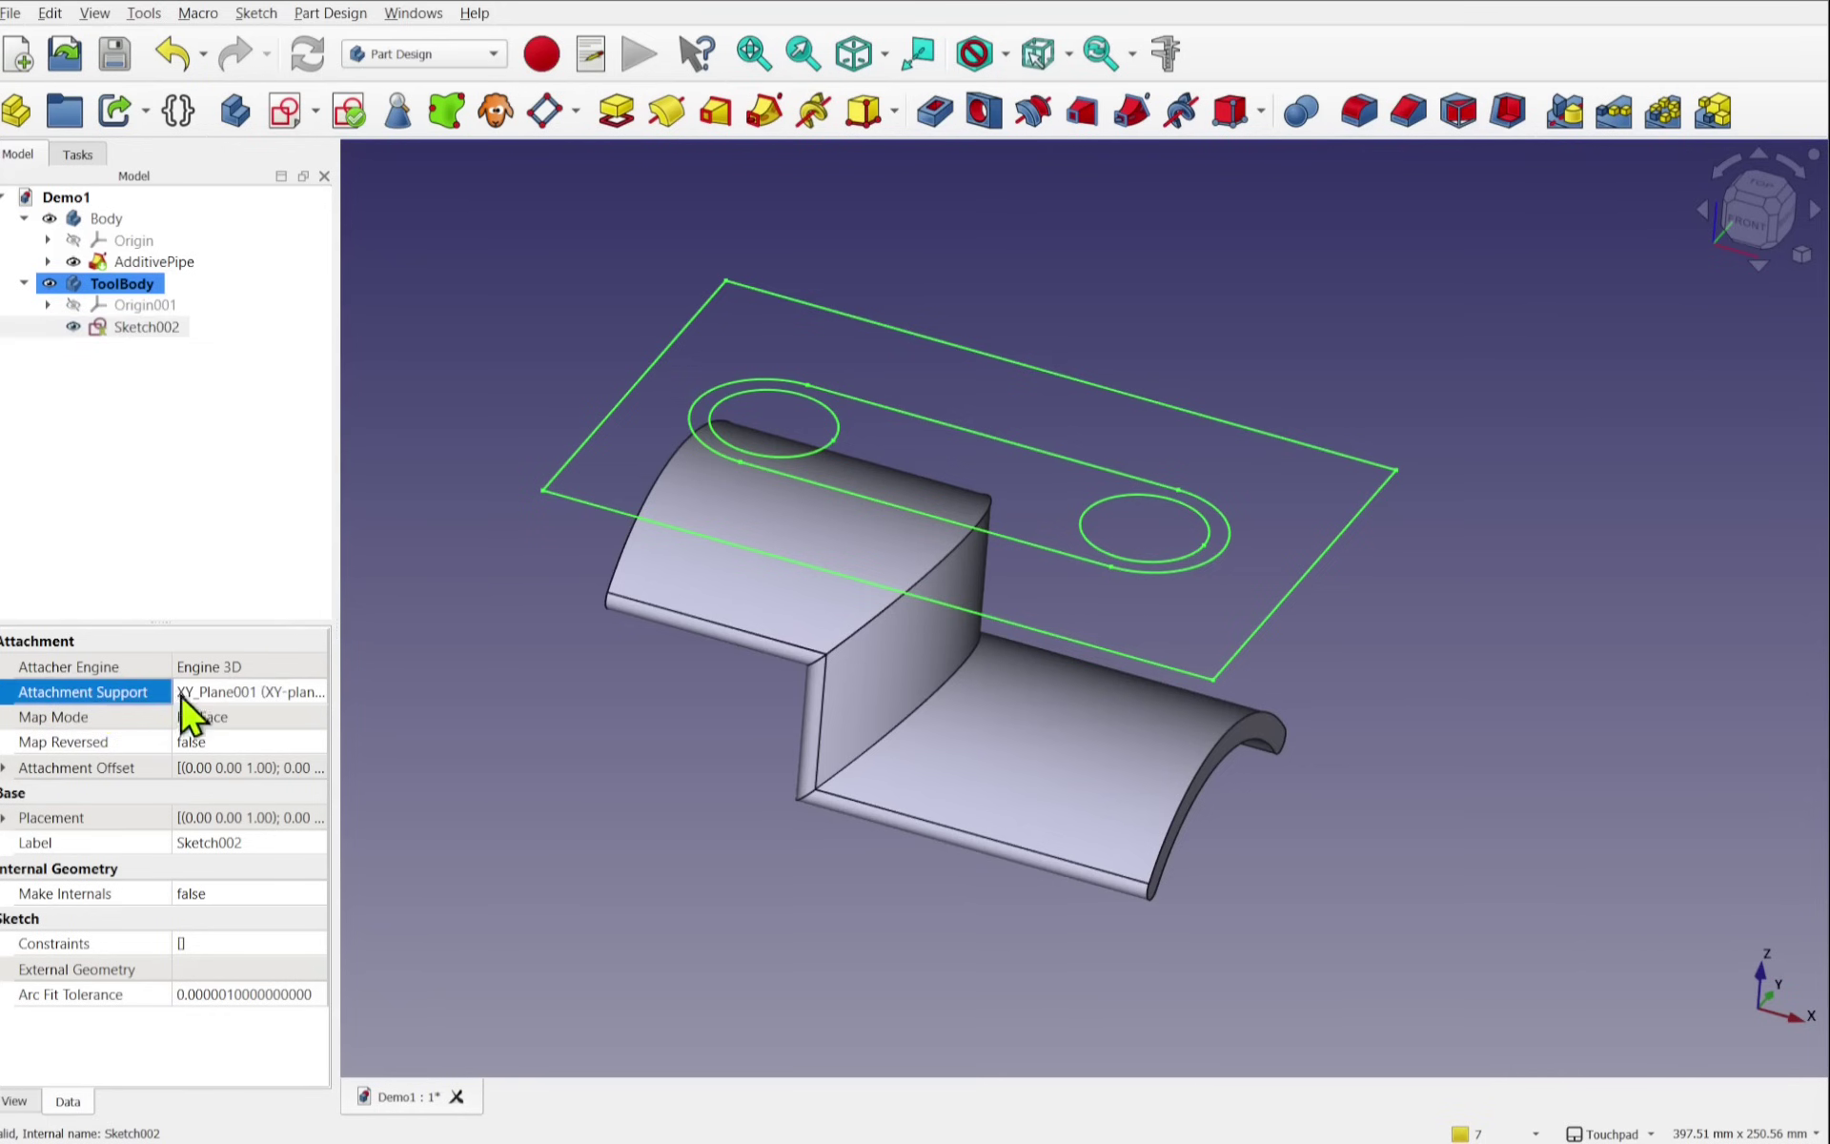
click(243, 696)
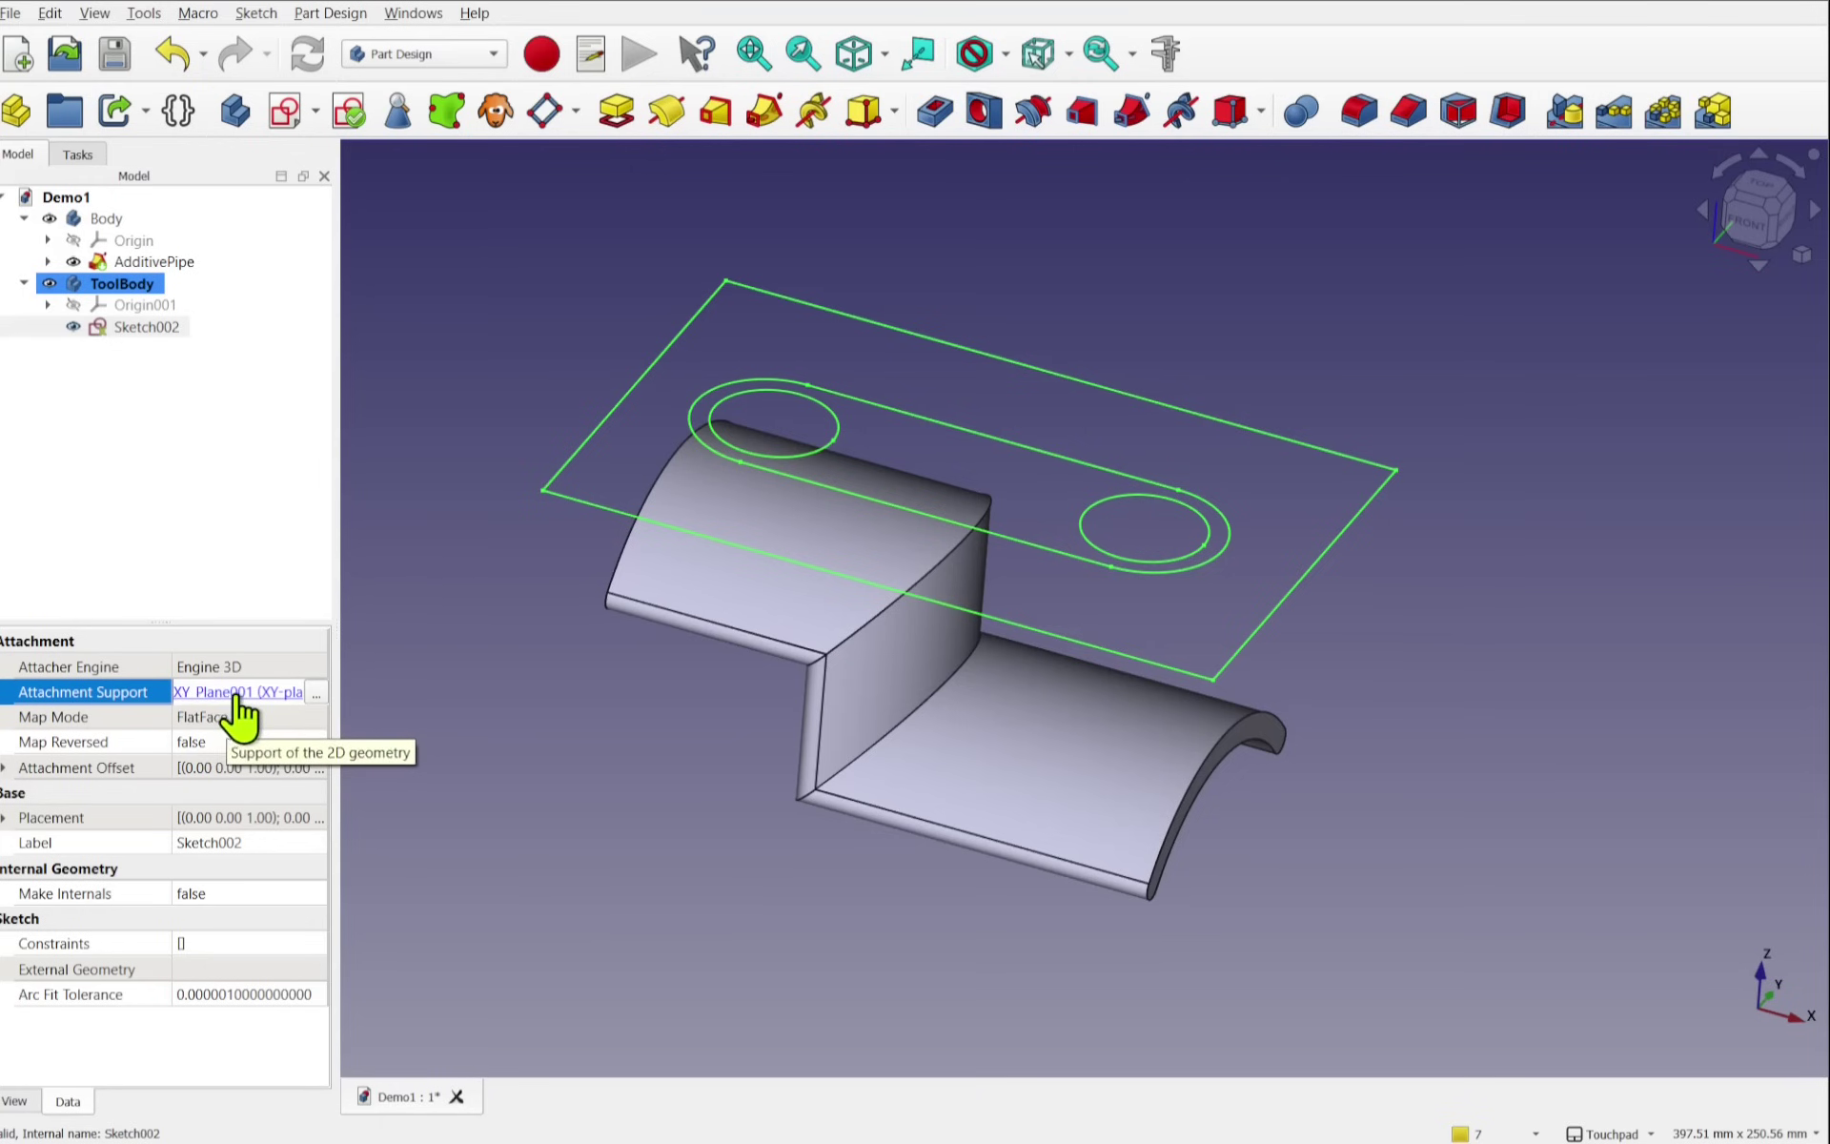
click(152, 306)
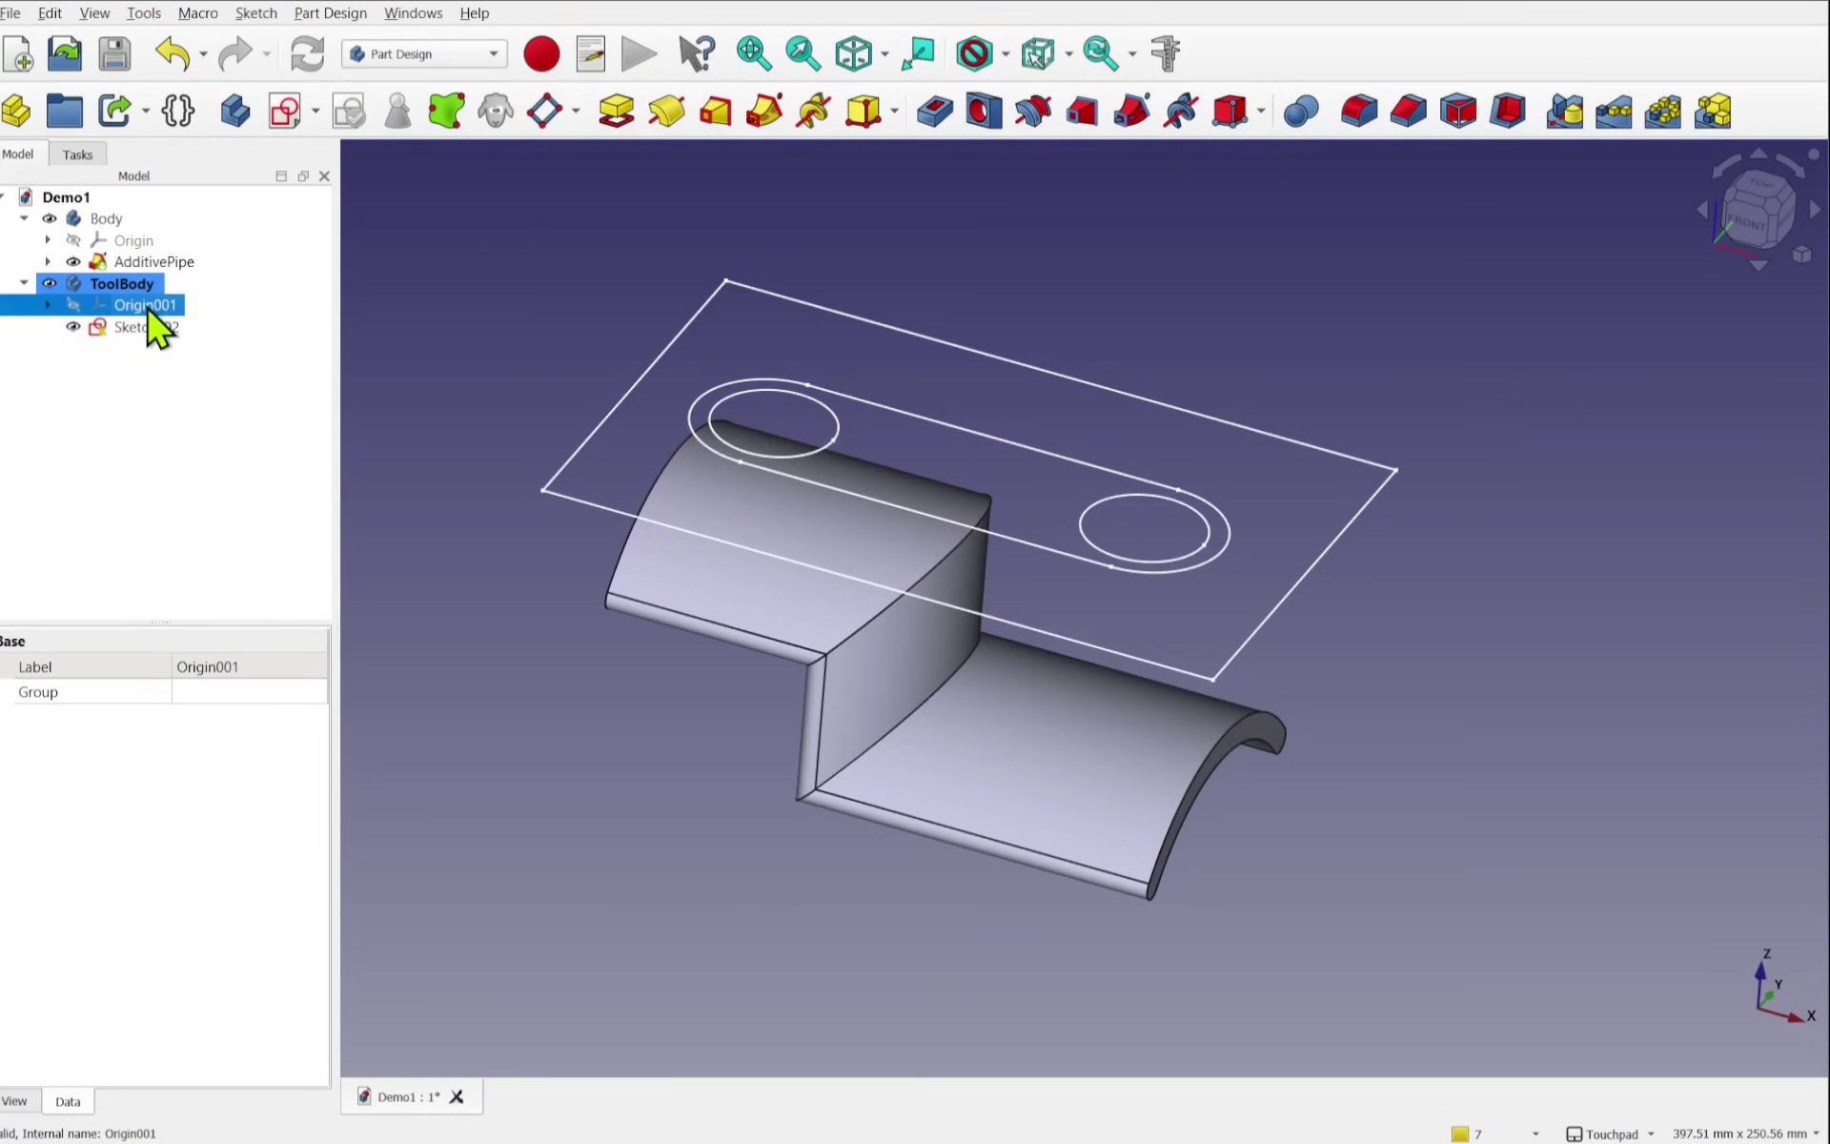
key(space)
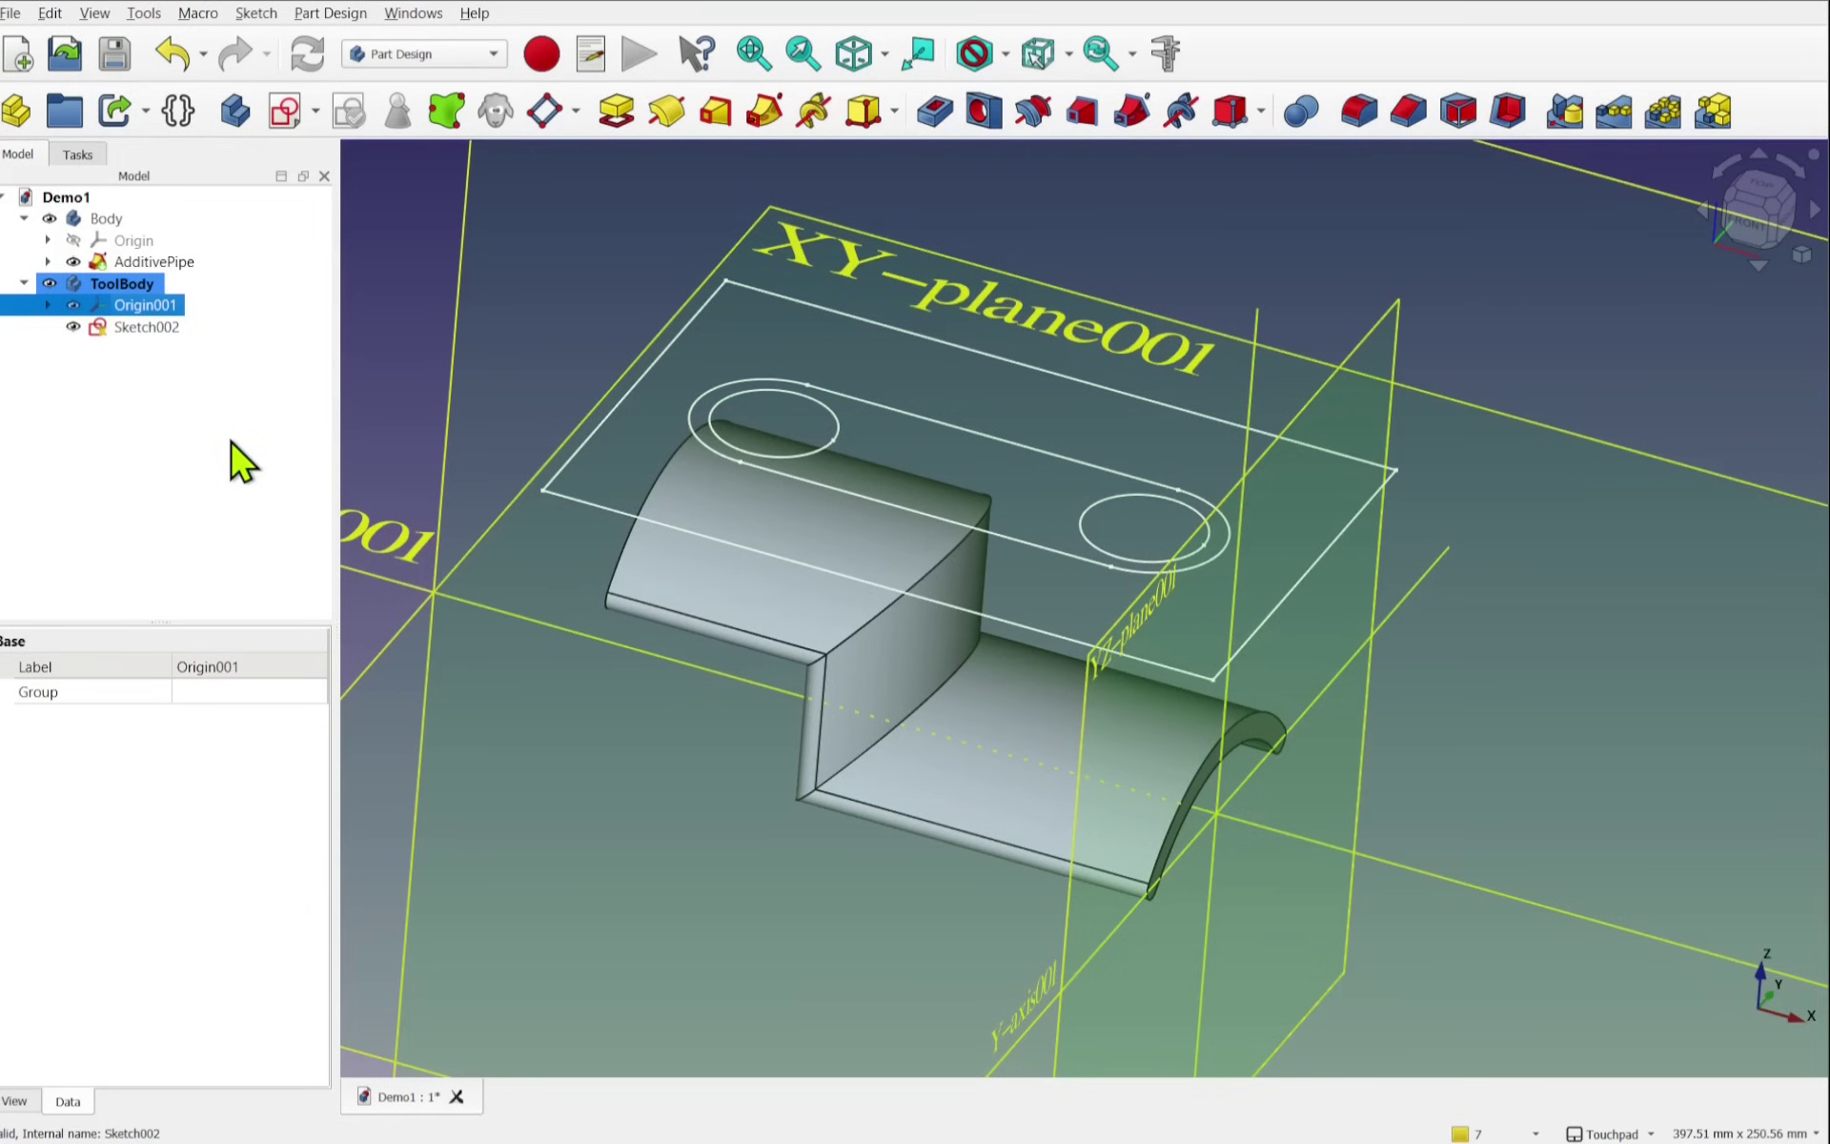
key(space)
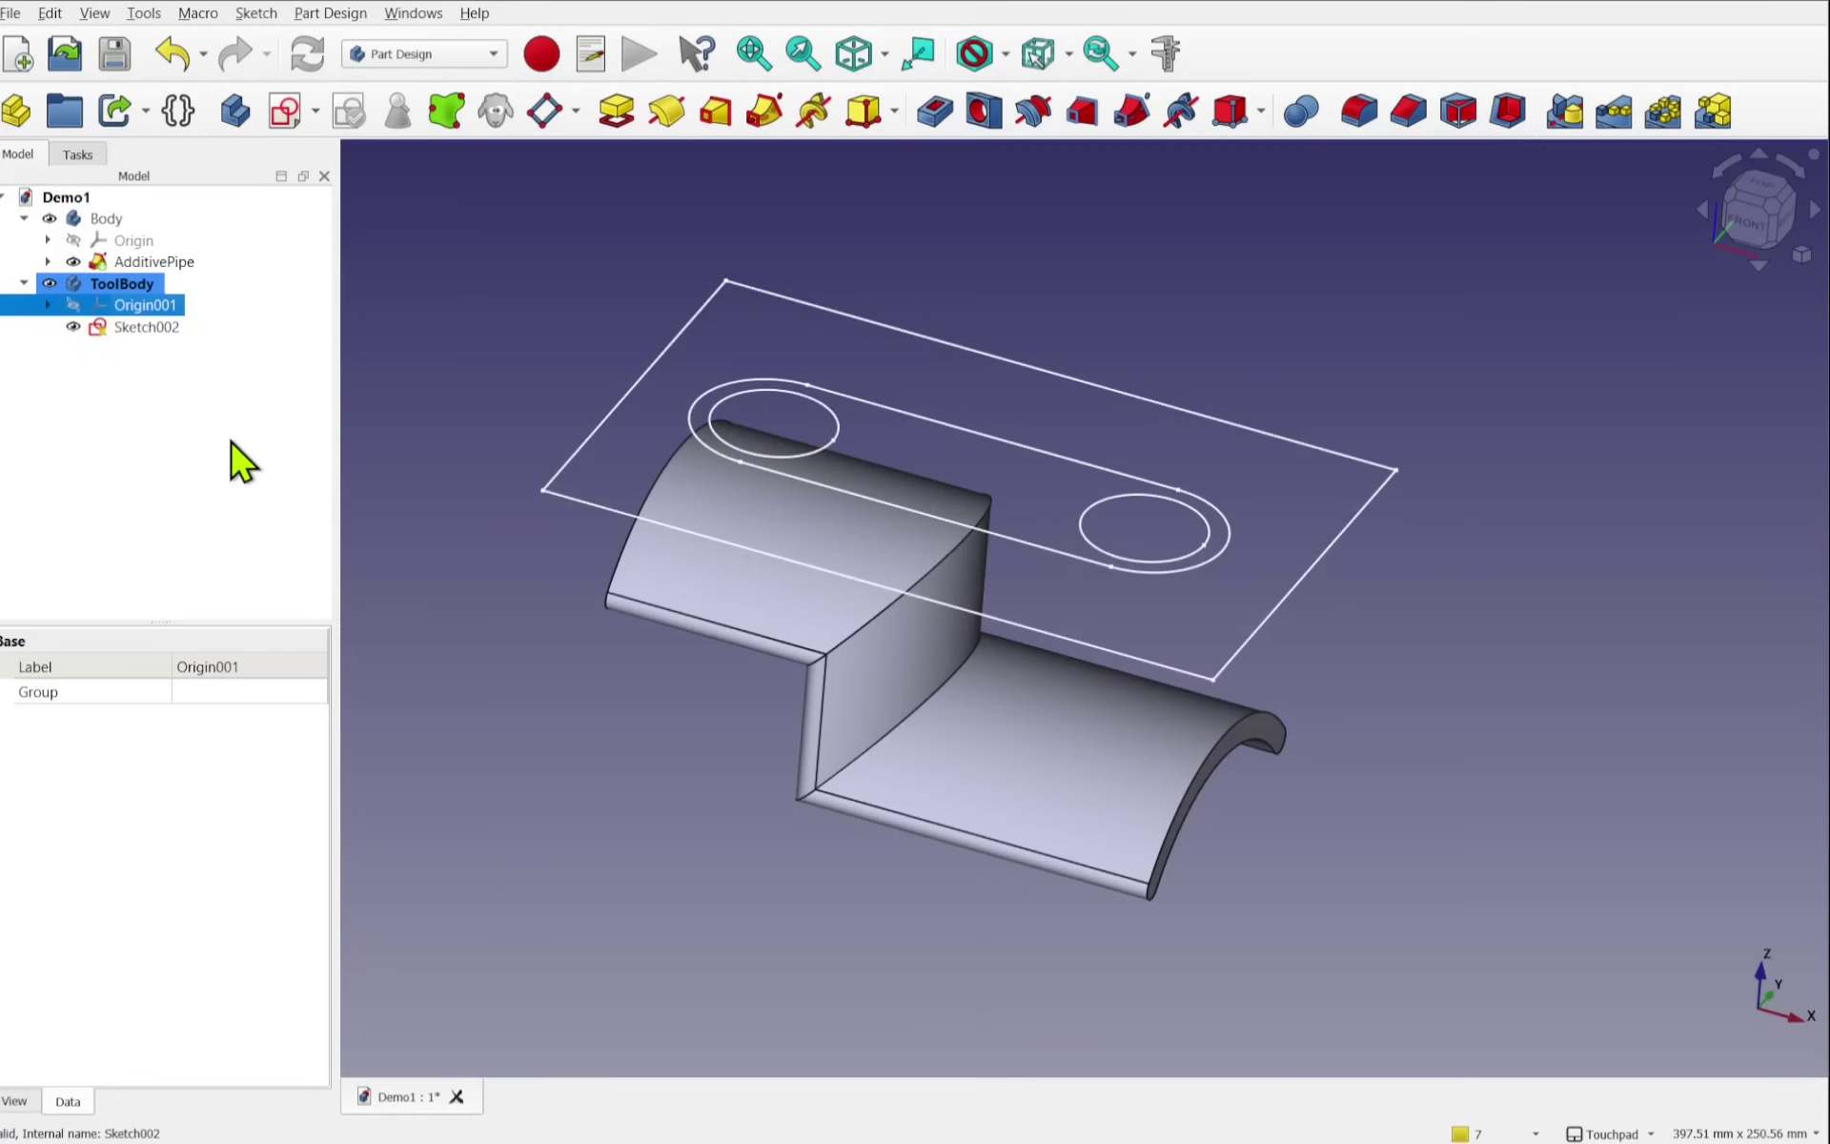
click(240, 462)
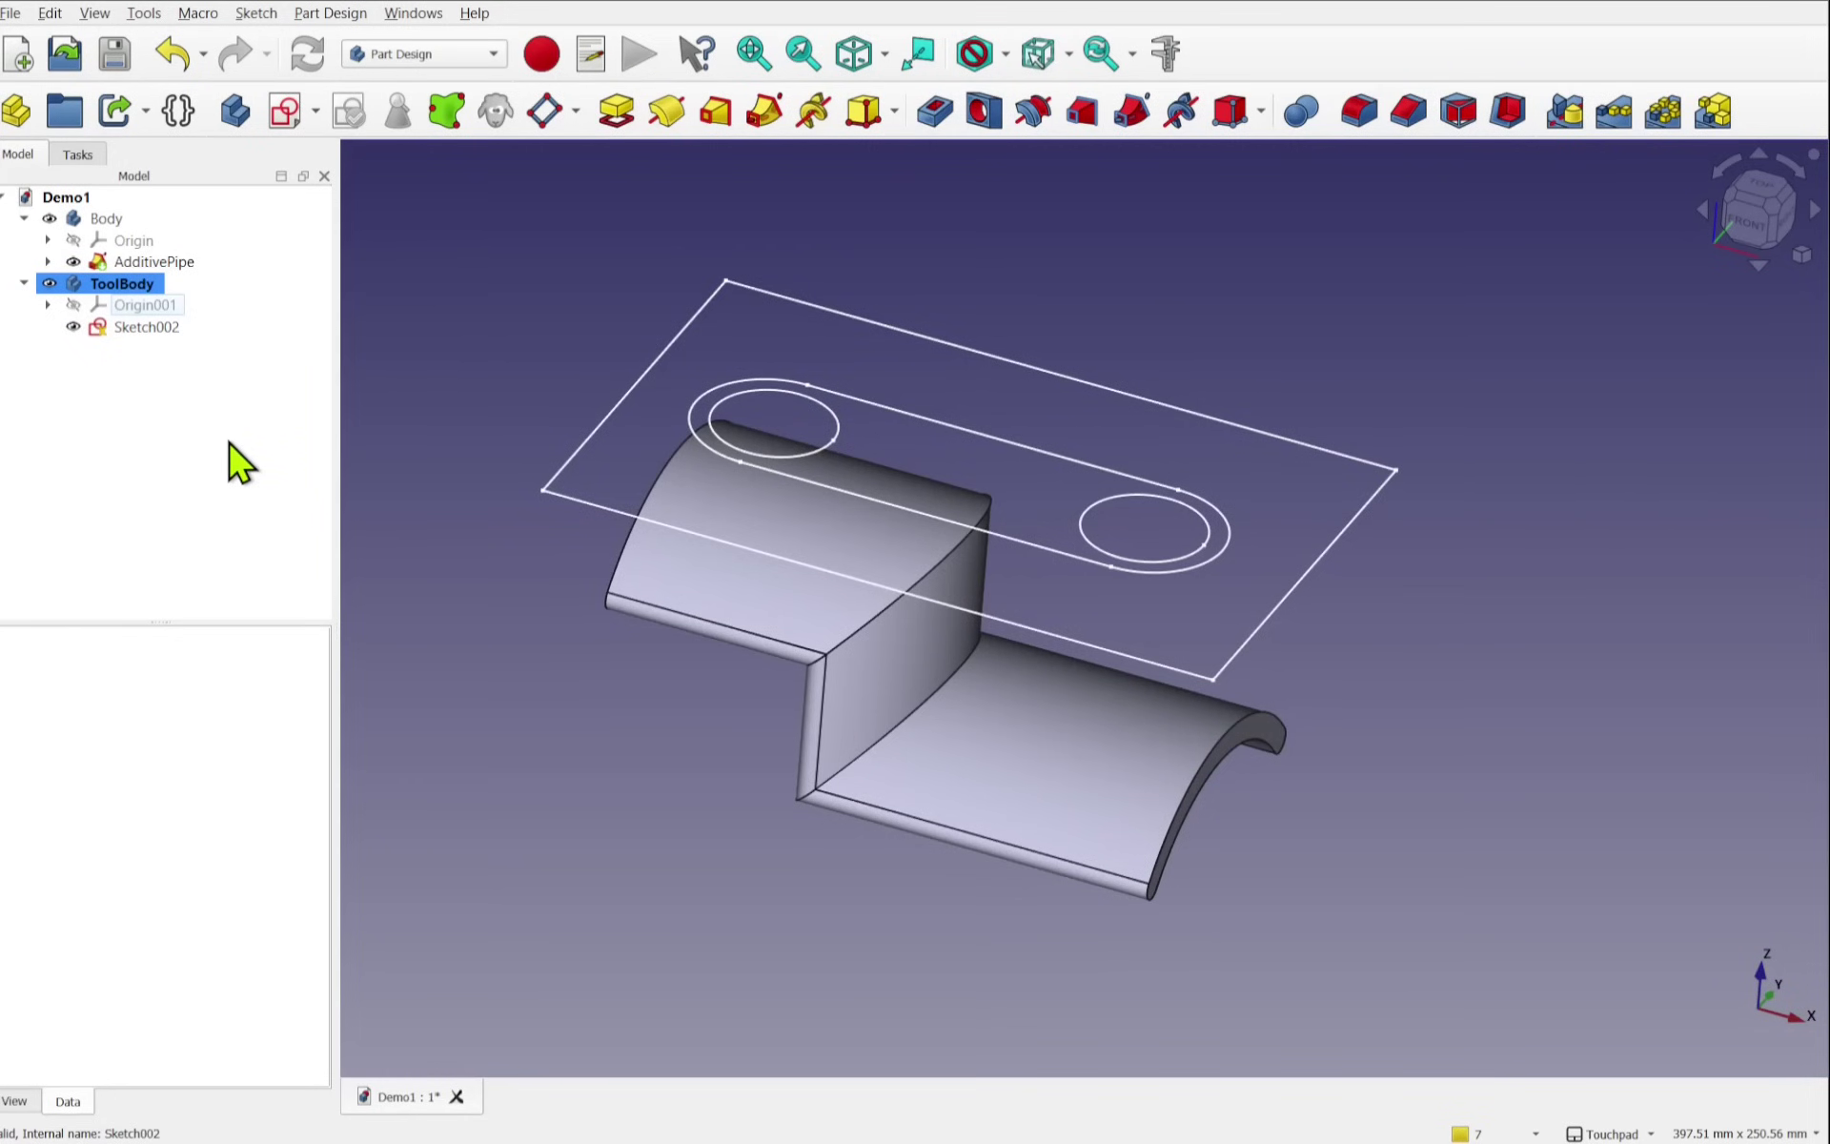
Step: Open Sketch002 and delete the four edges of its outer rectangle
double_click(134, 327)
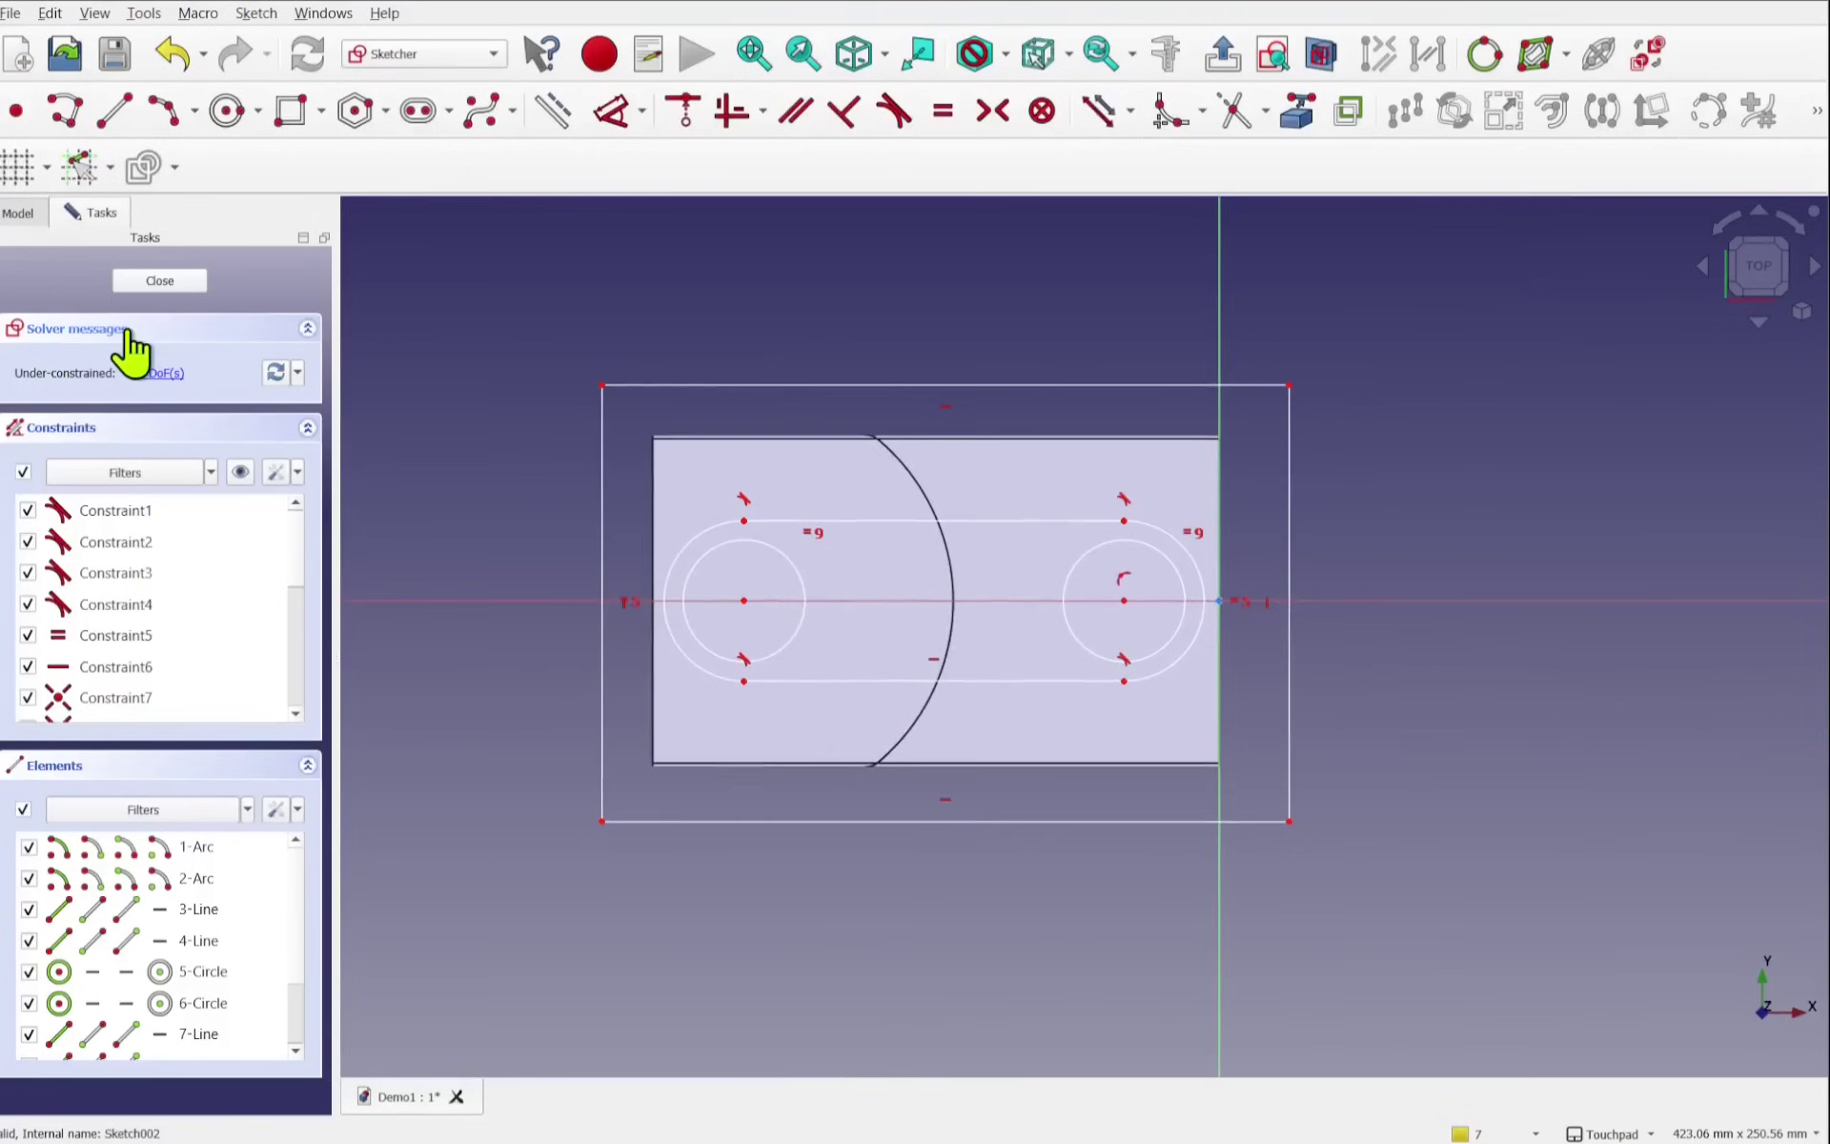
click(826, 385)
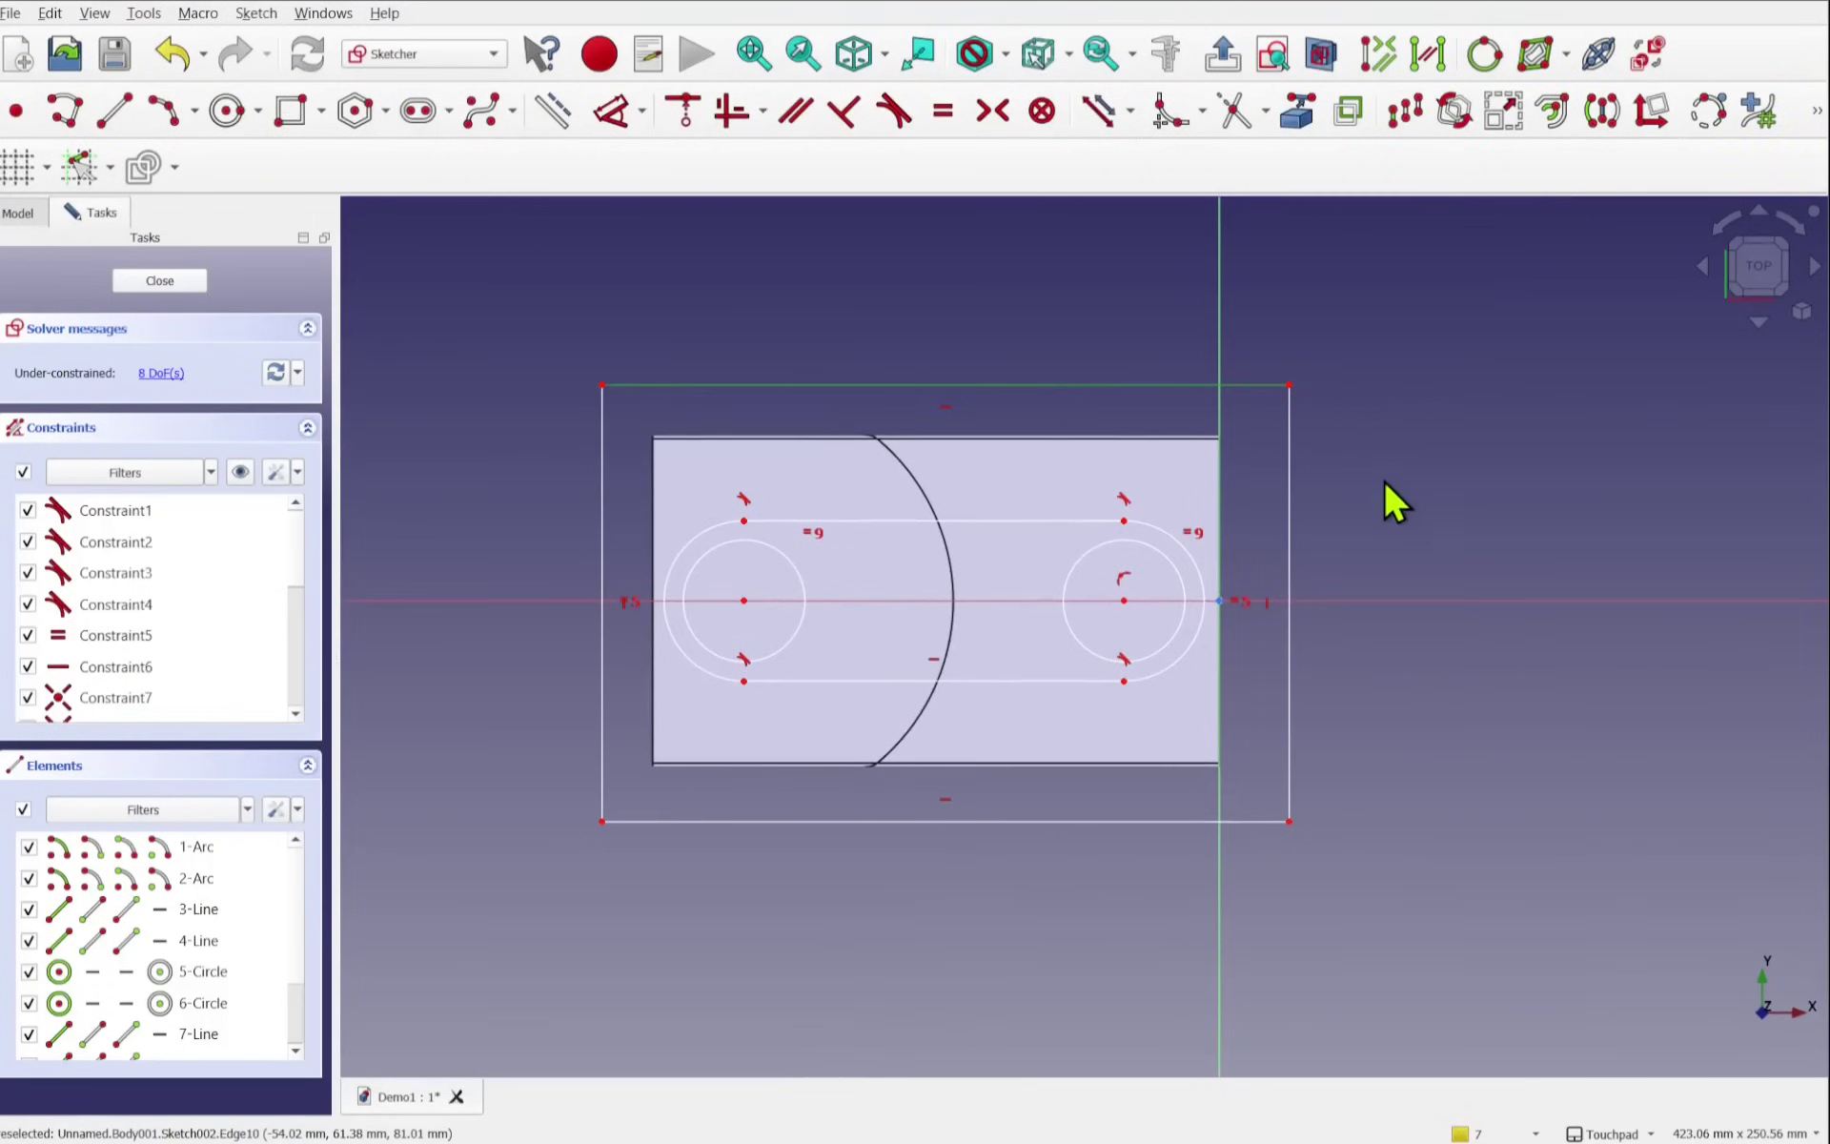
click(1289, 541)
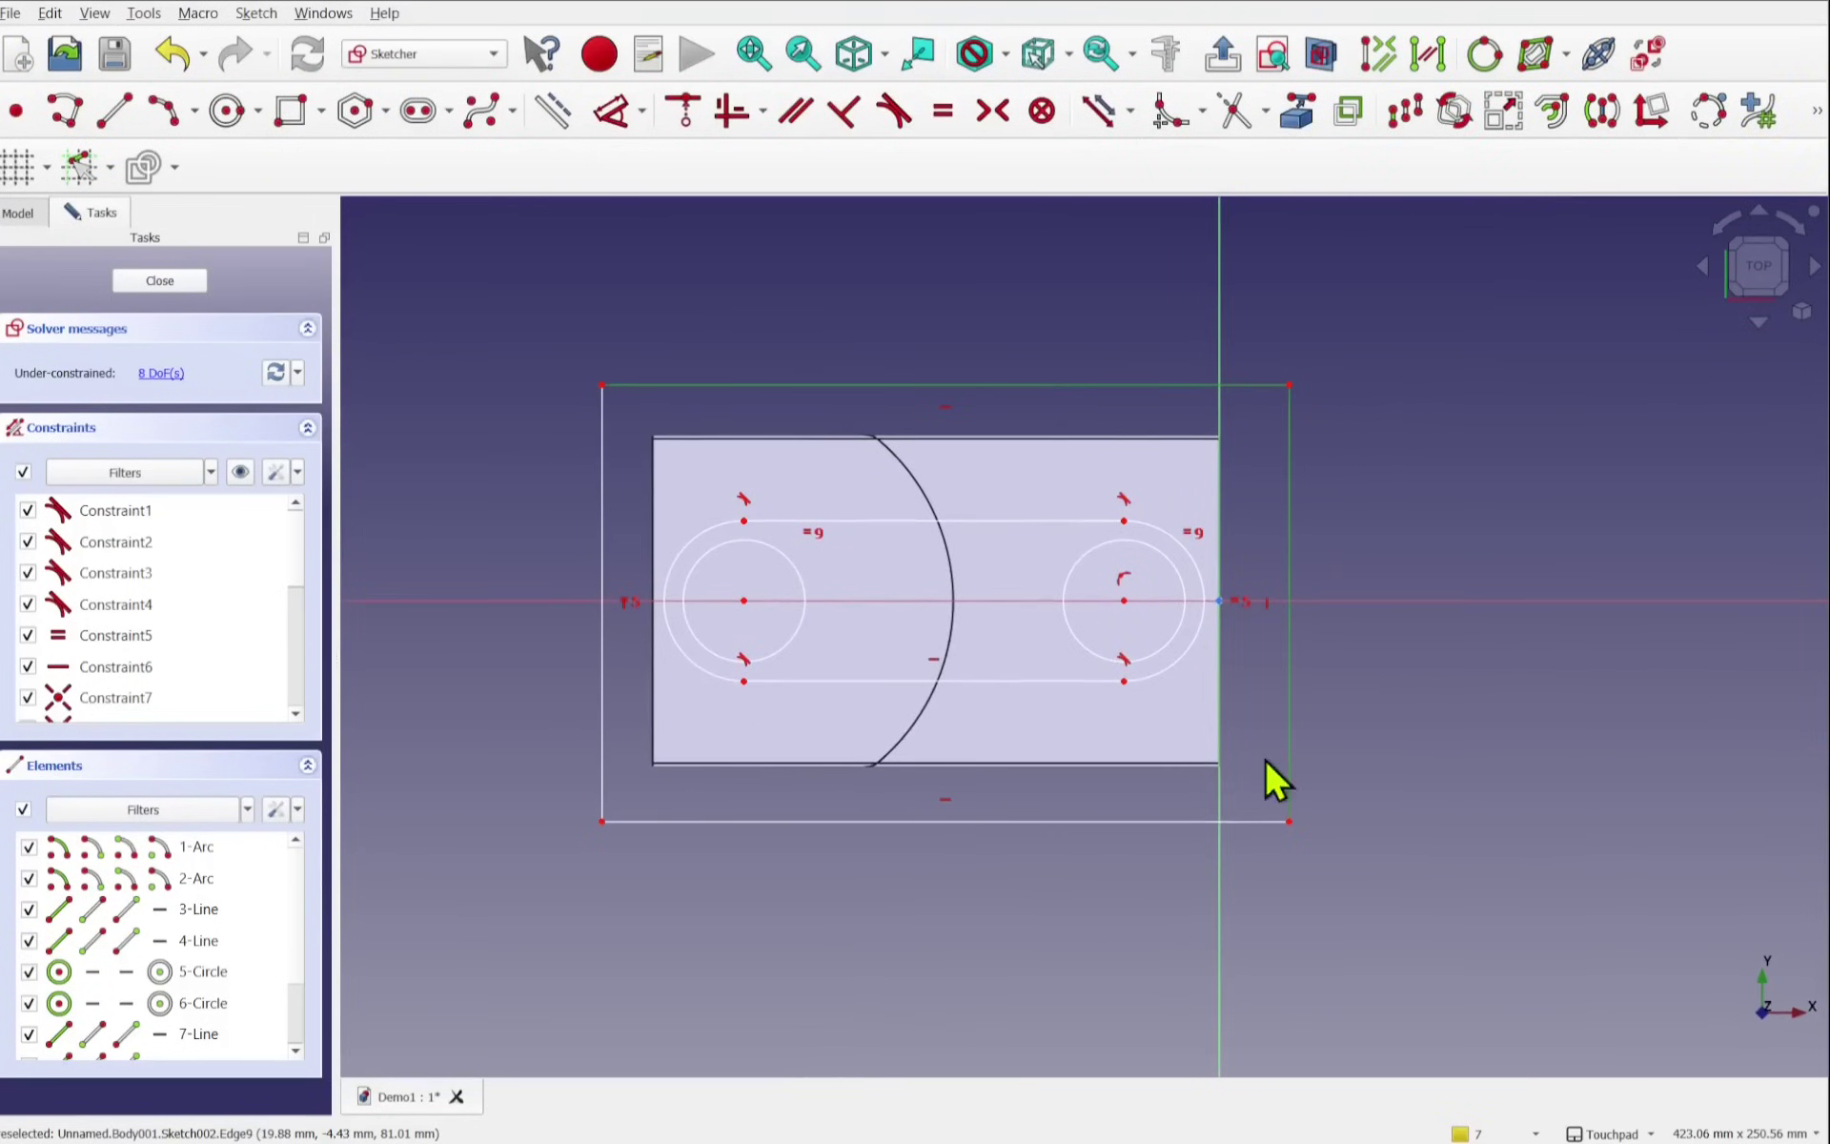
click(1145, 820)
click(597, 689)
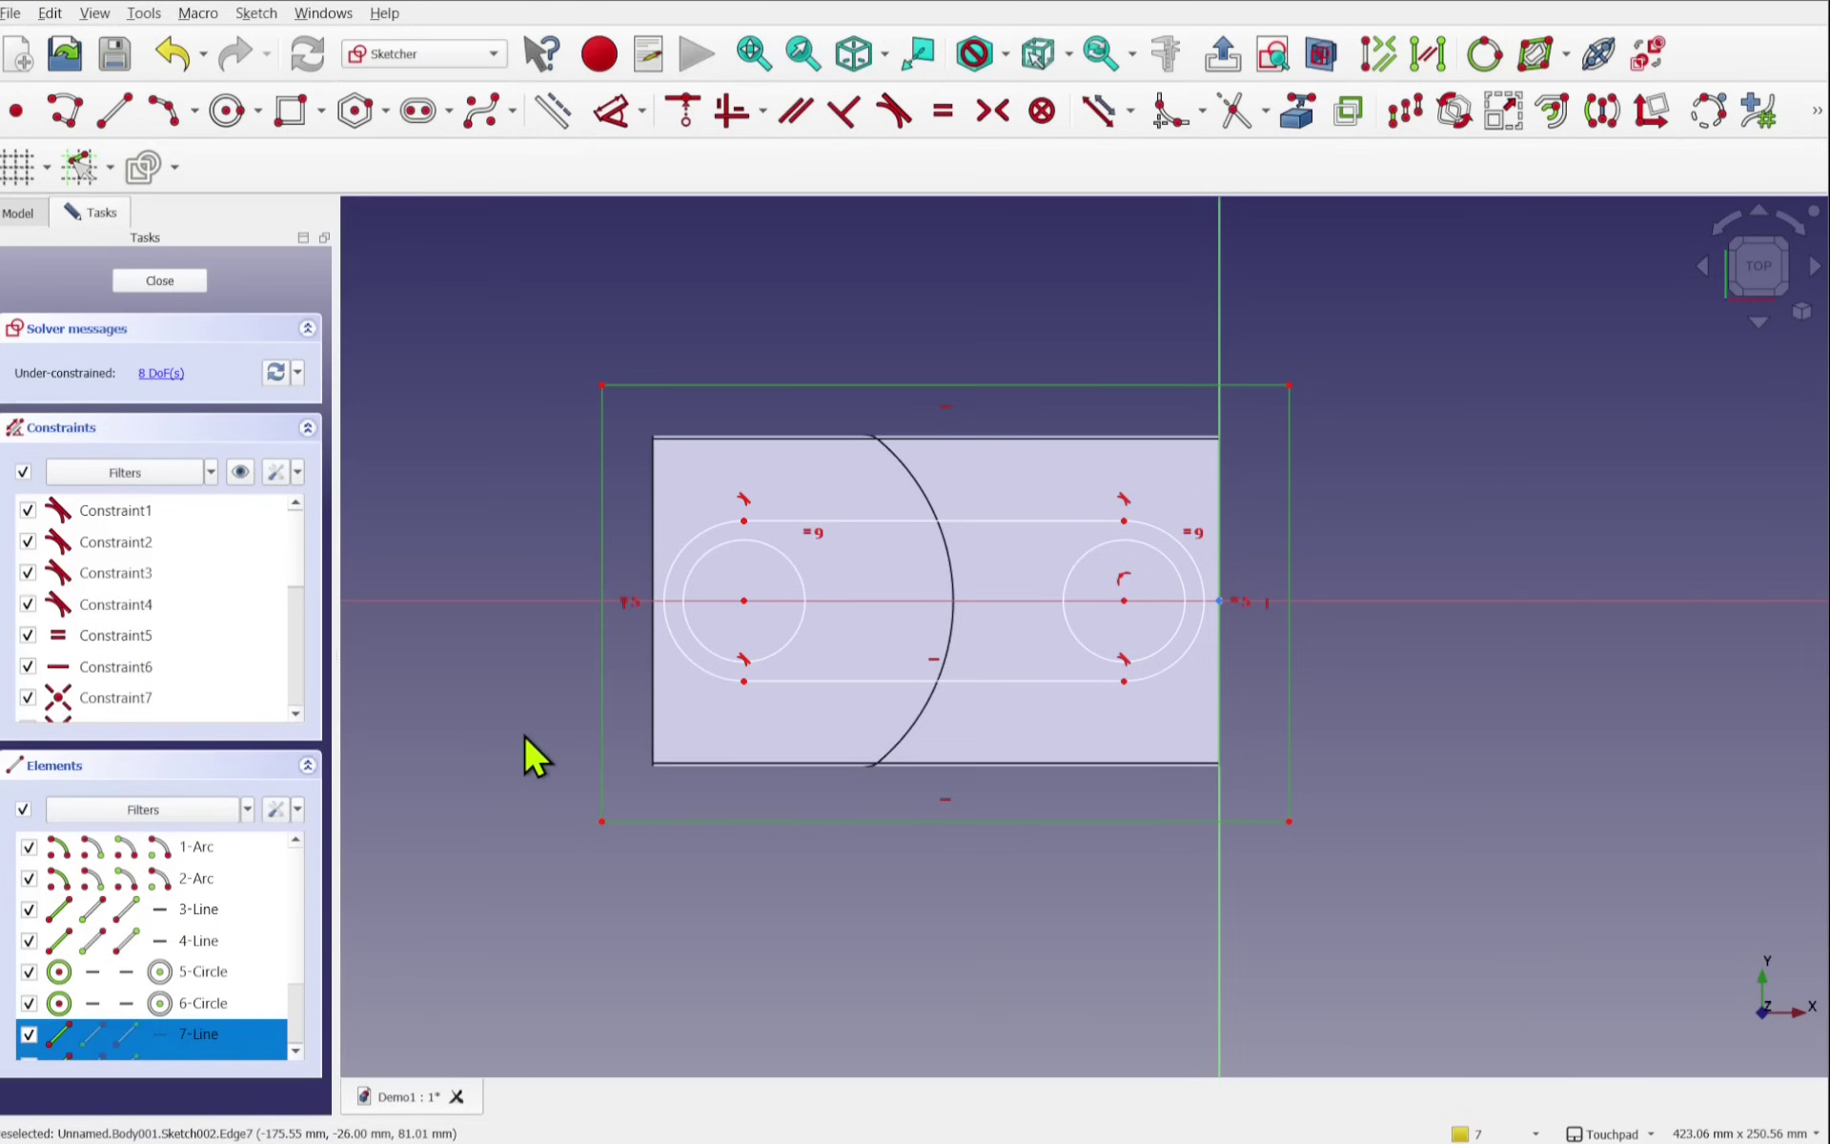
key(Delete)
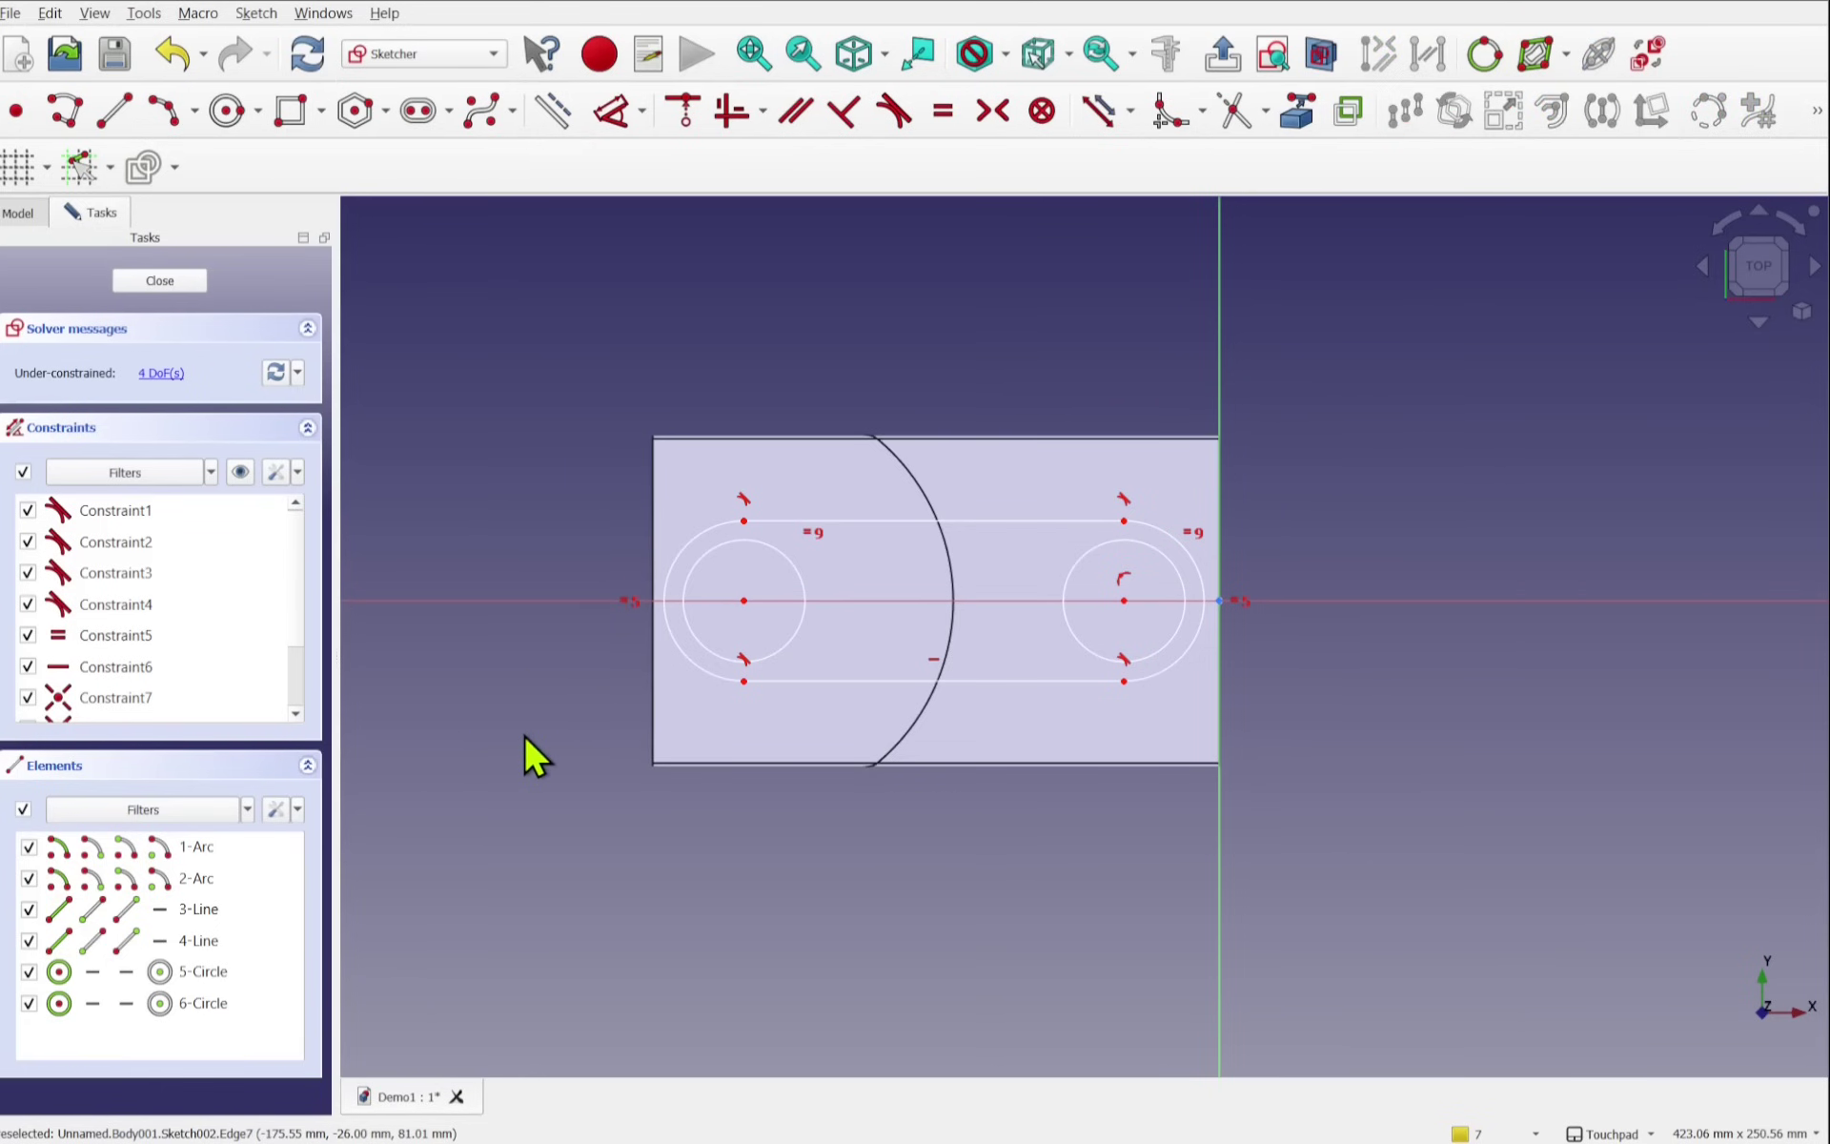
Step: Close Sketch002 and pad it in ToolBody, reversed, to 86 mm
click(184, 283)
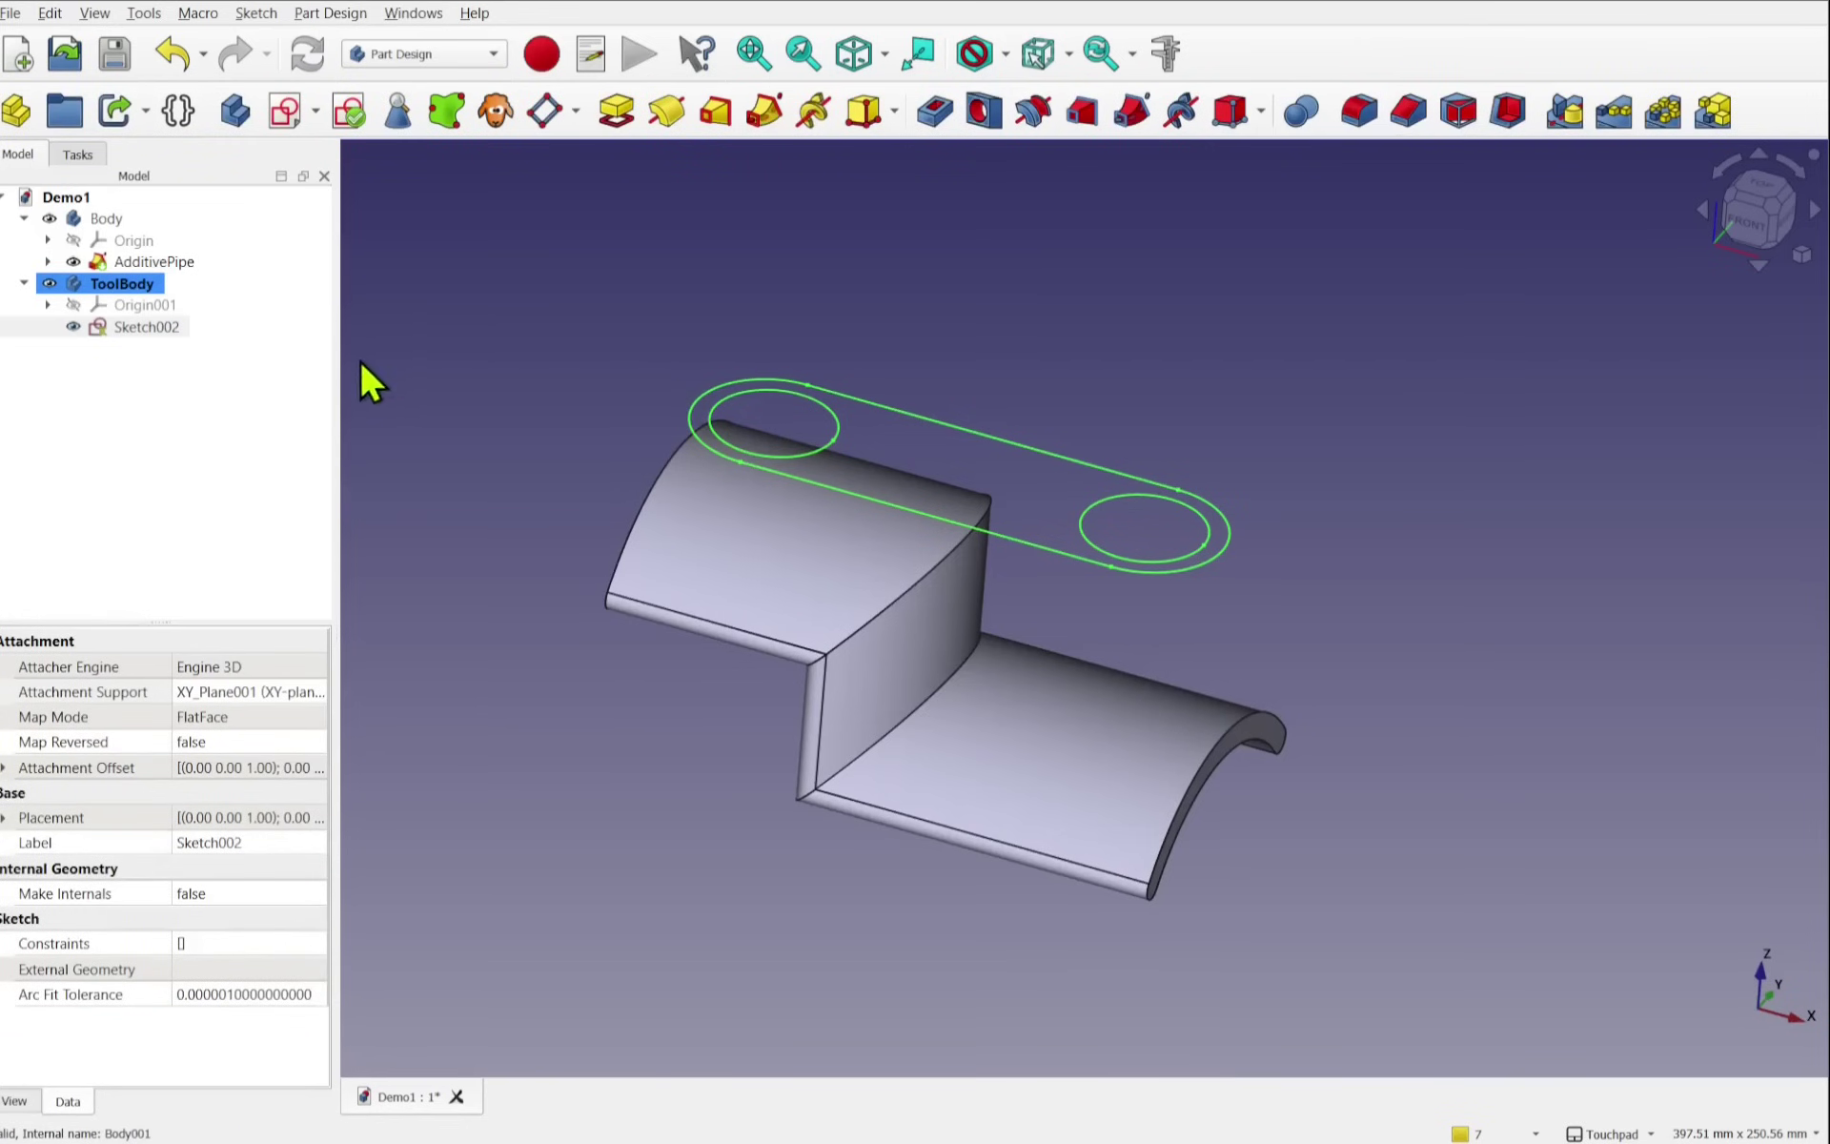
click(232, 401)
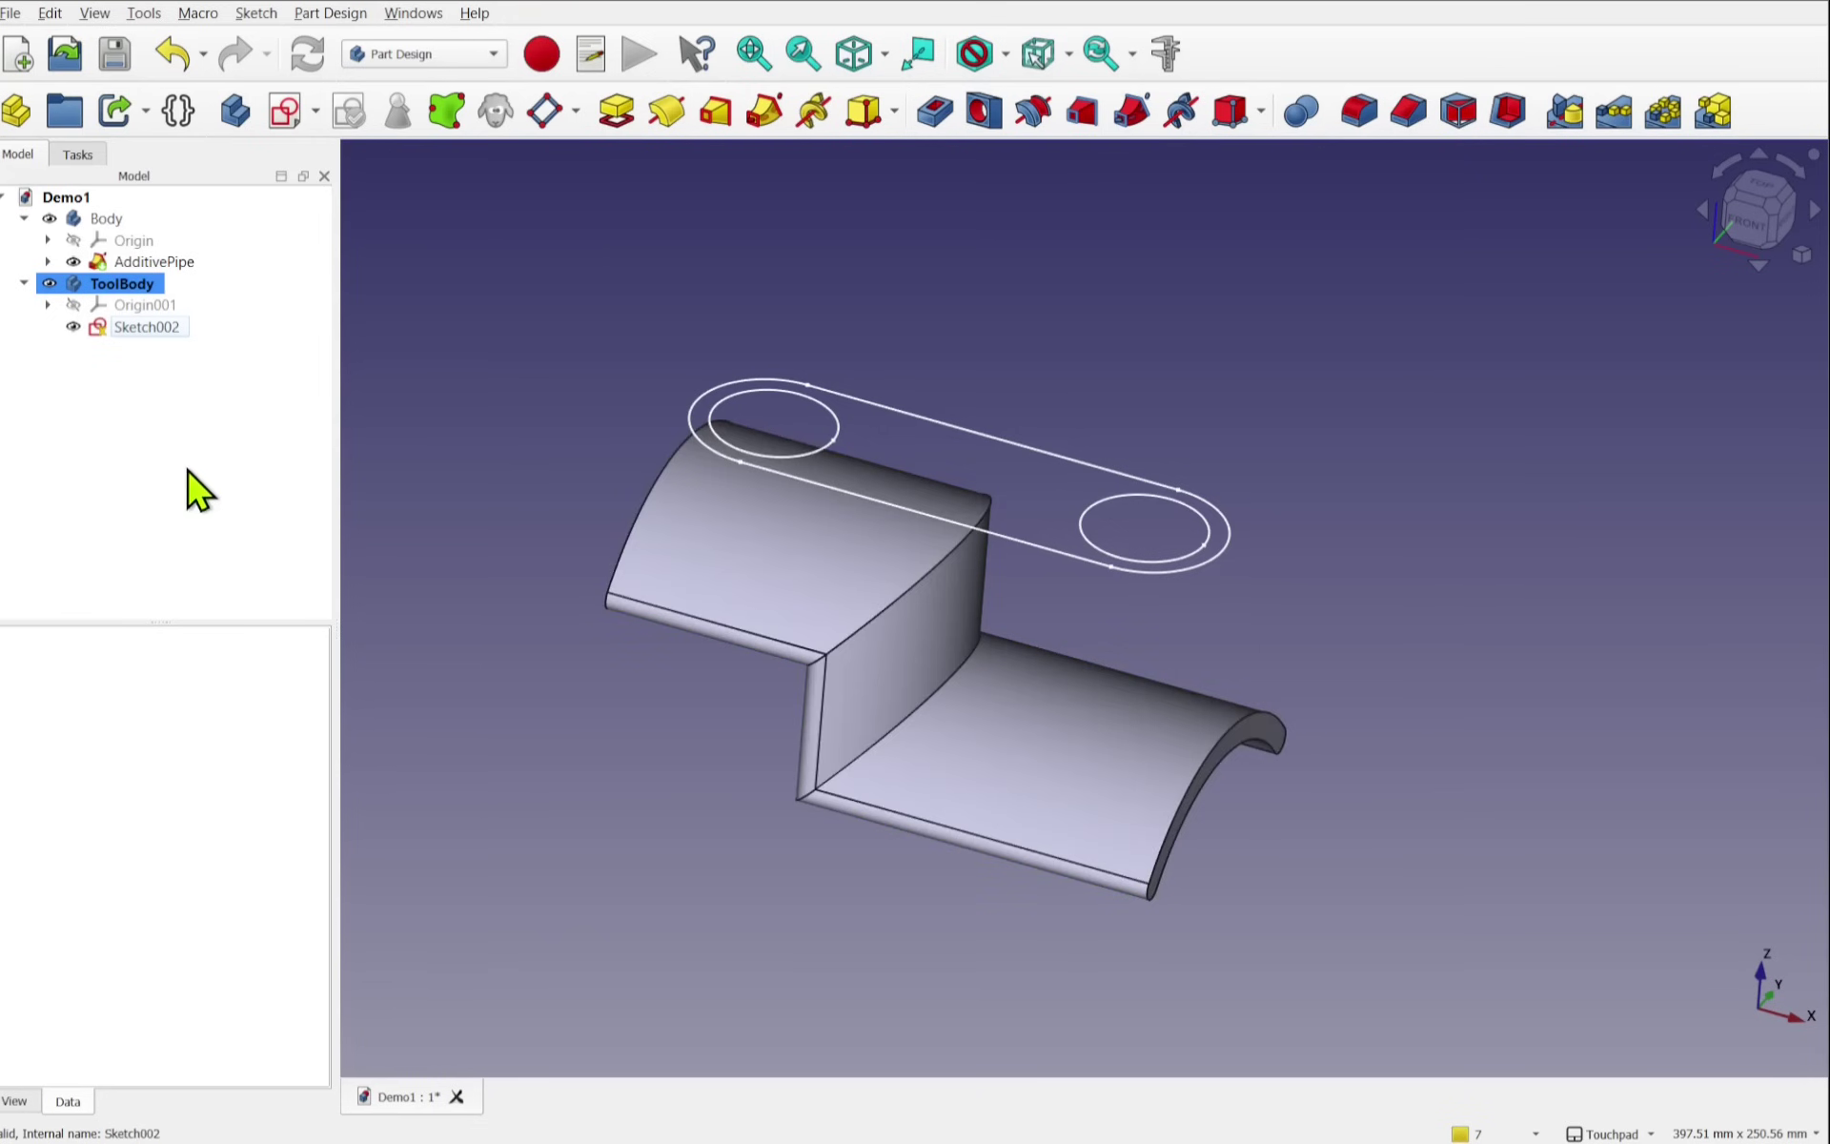
click(126, 331)
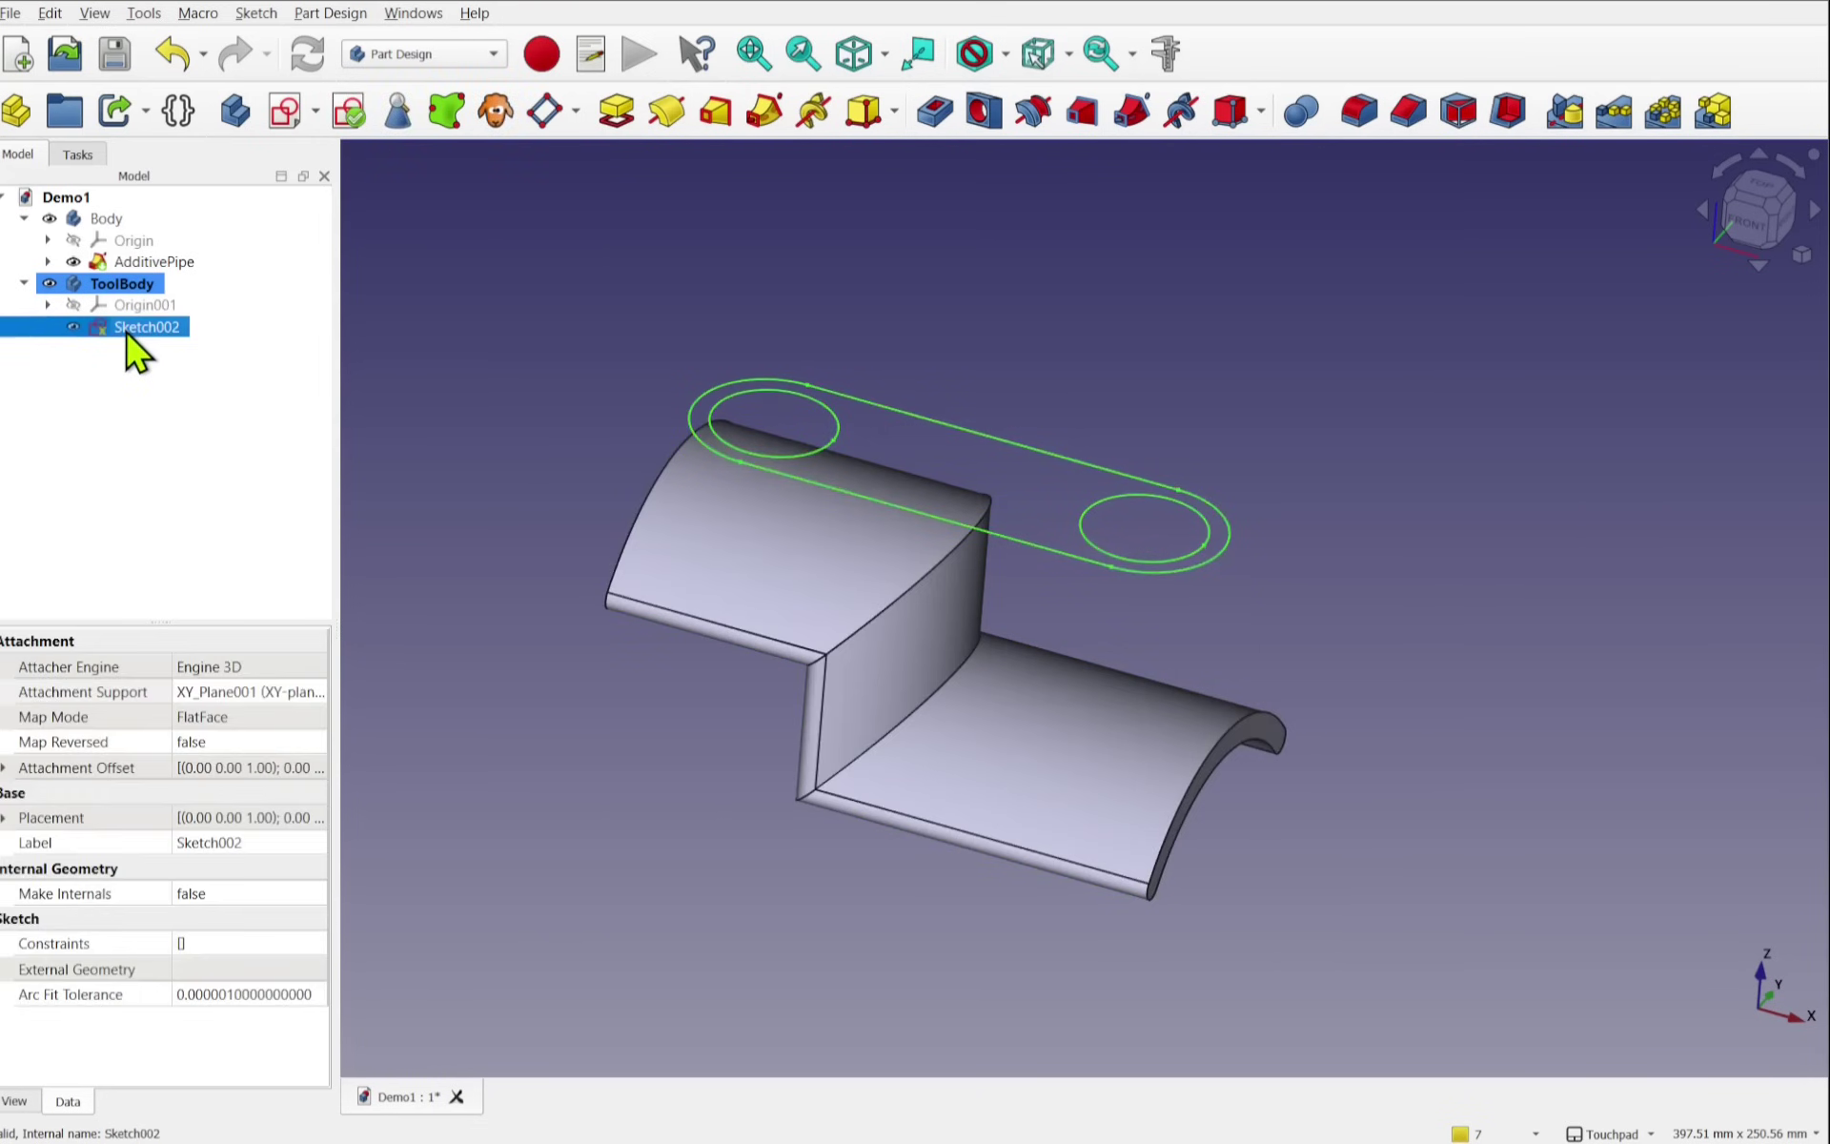
click(610, 110)
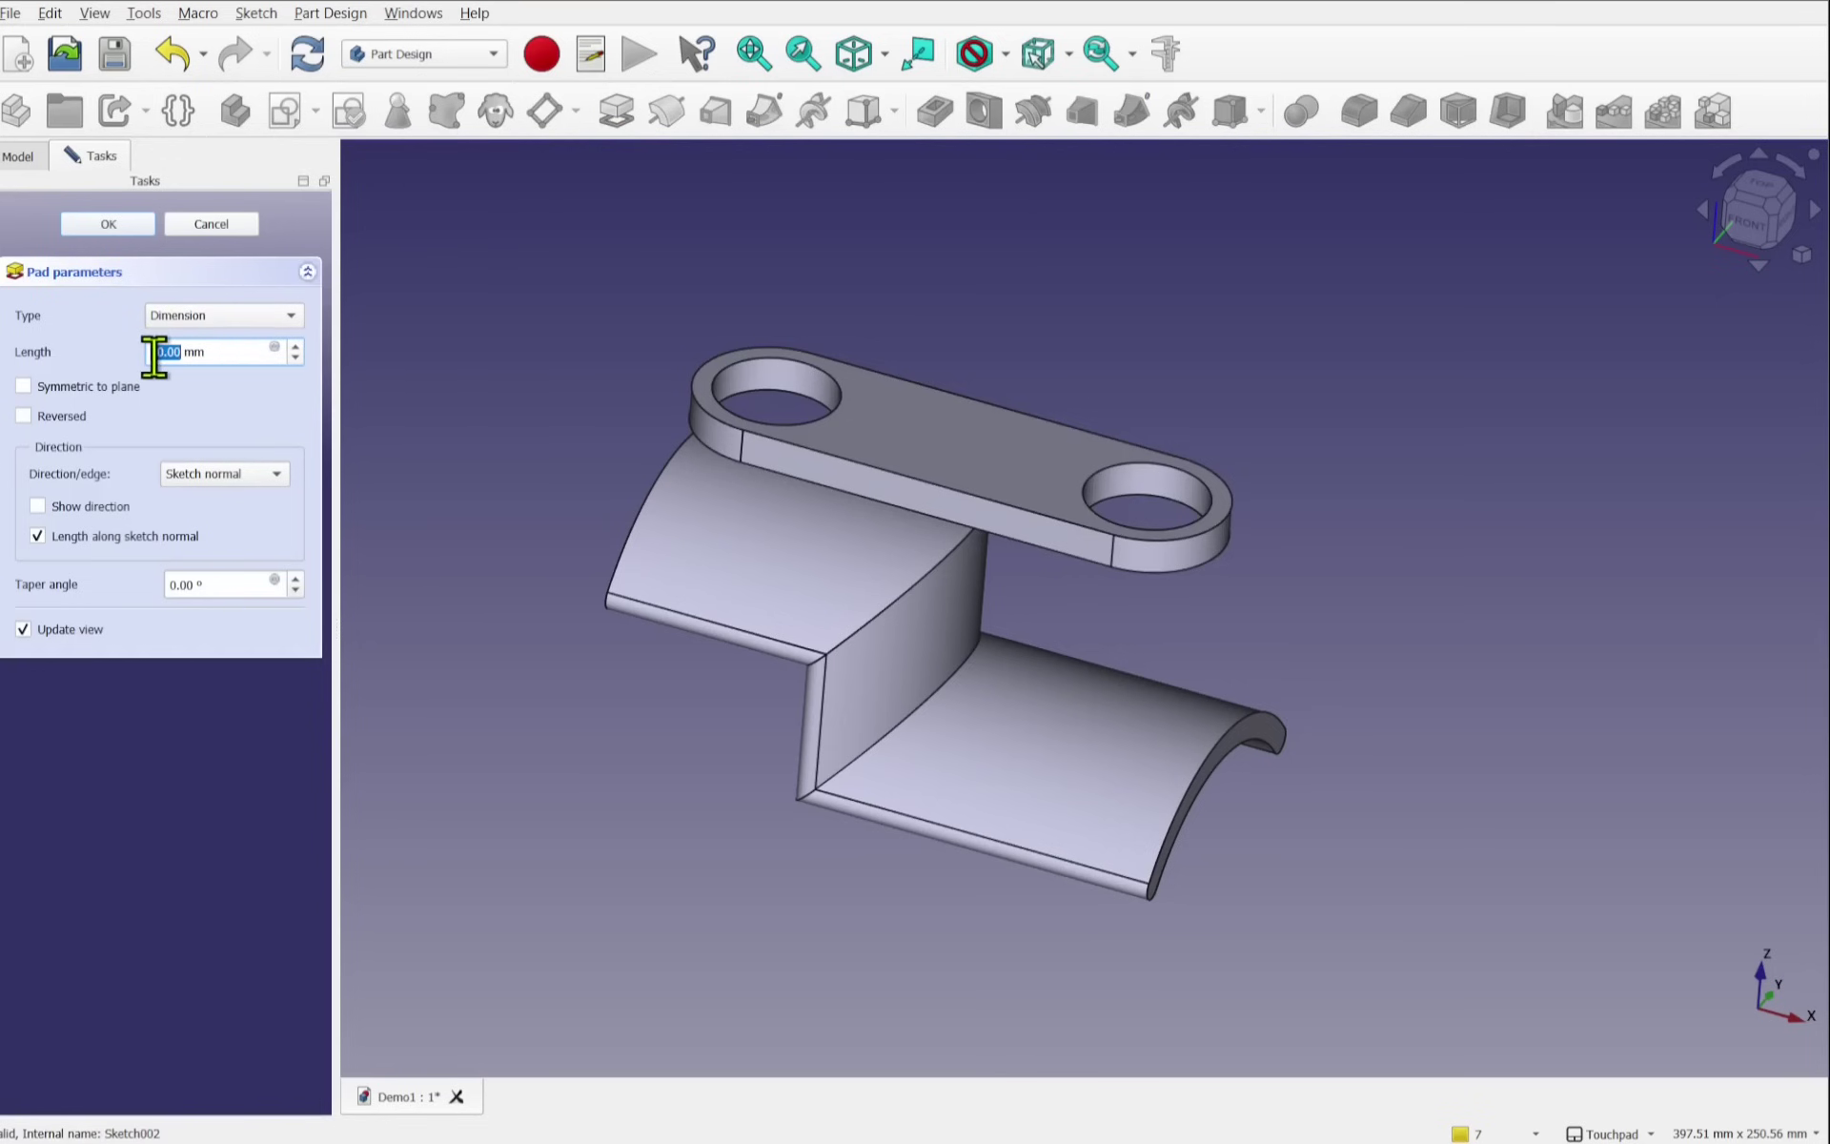
click(66, 418)
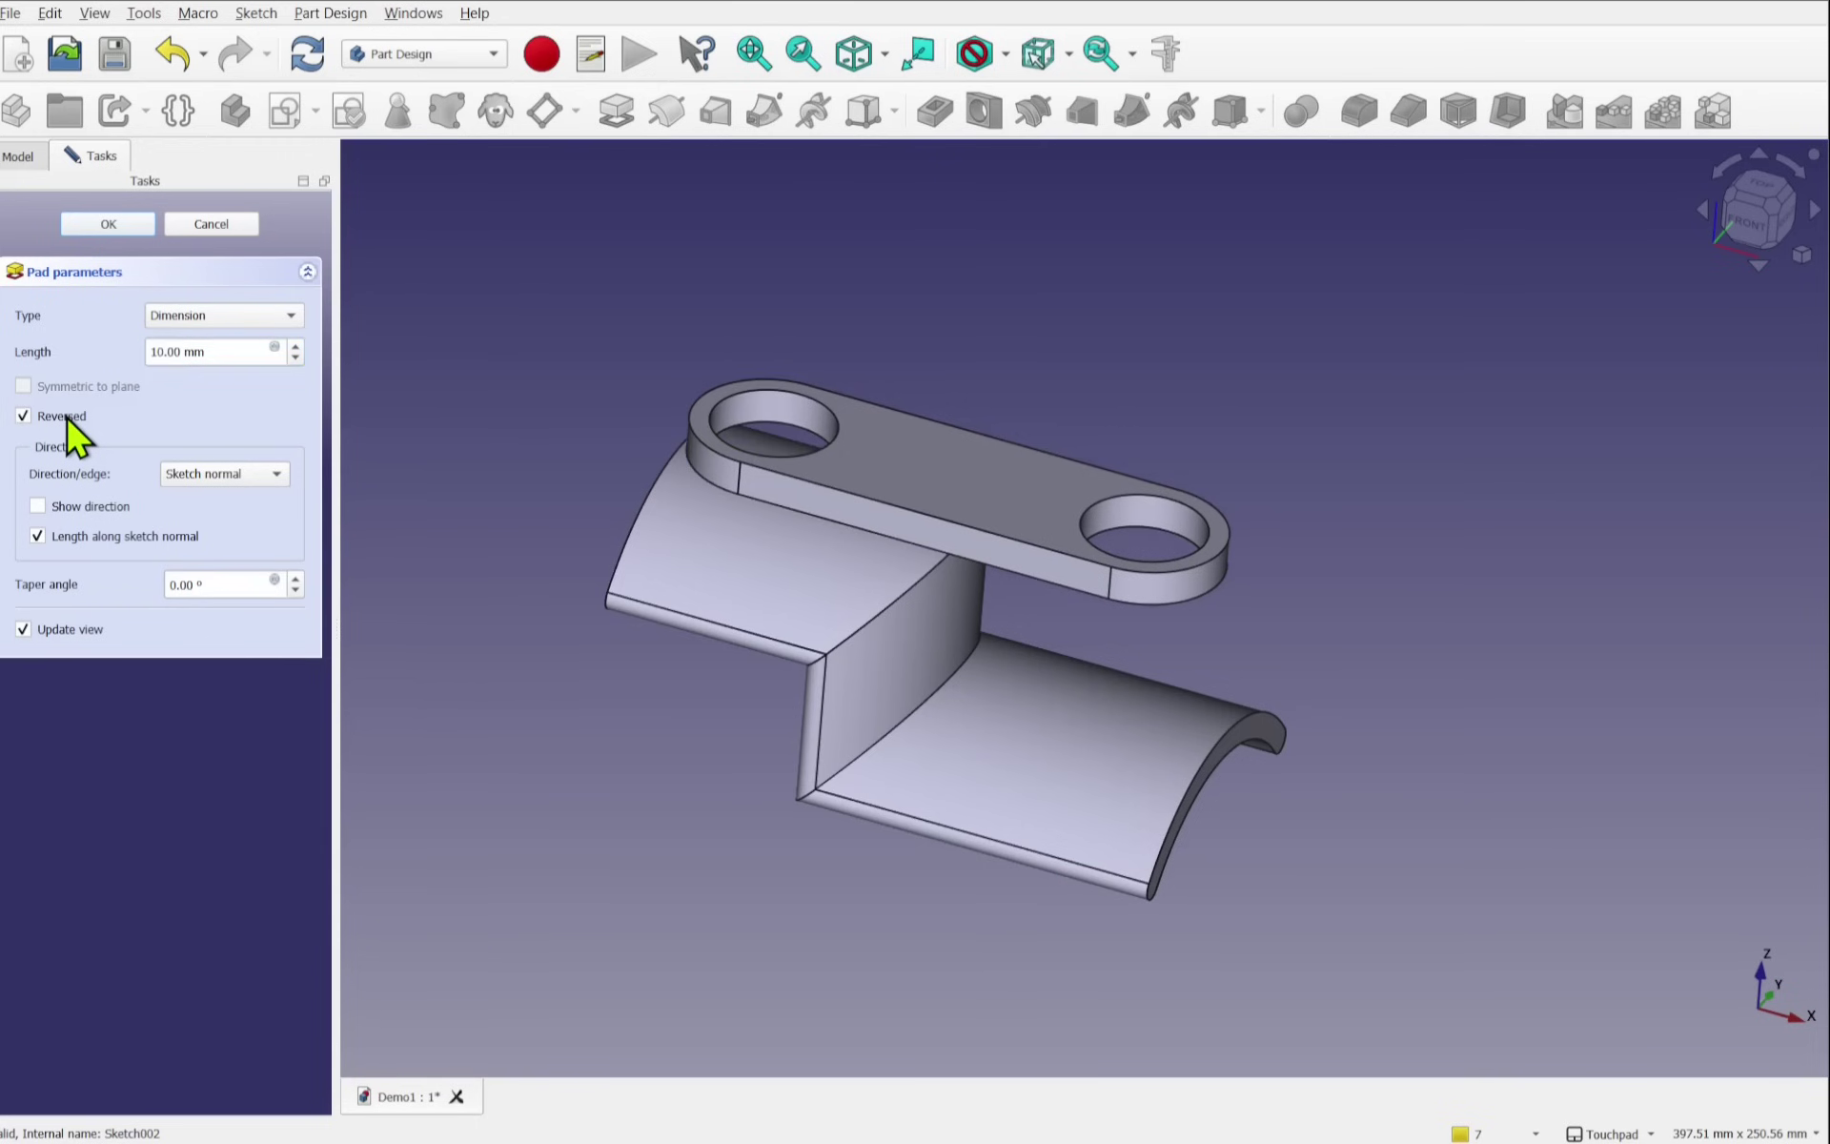
click(297, 347)
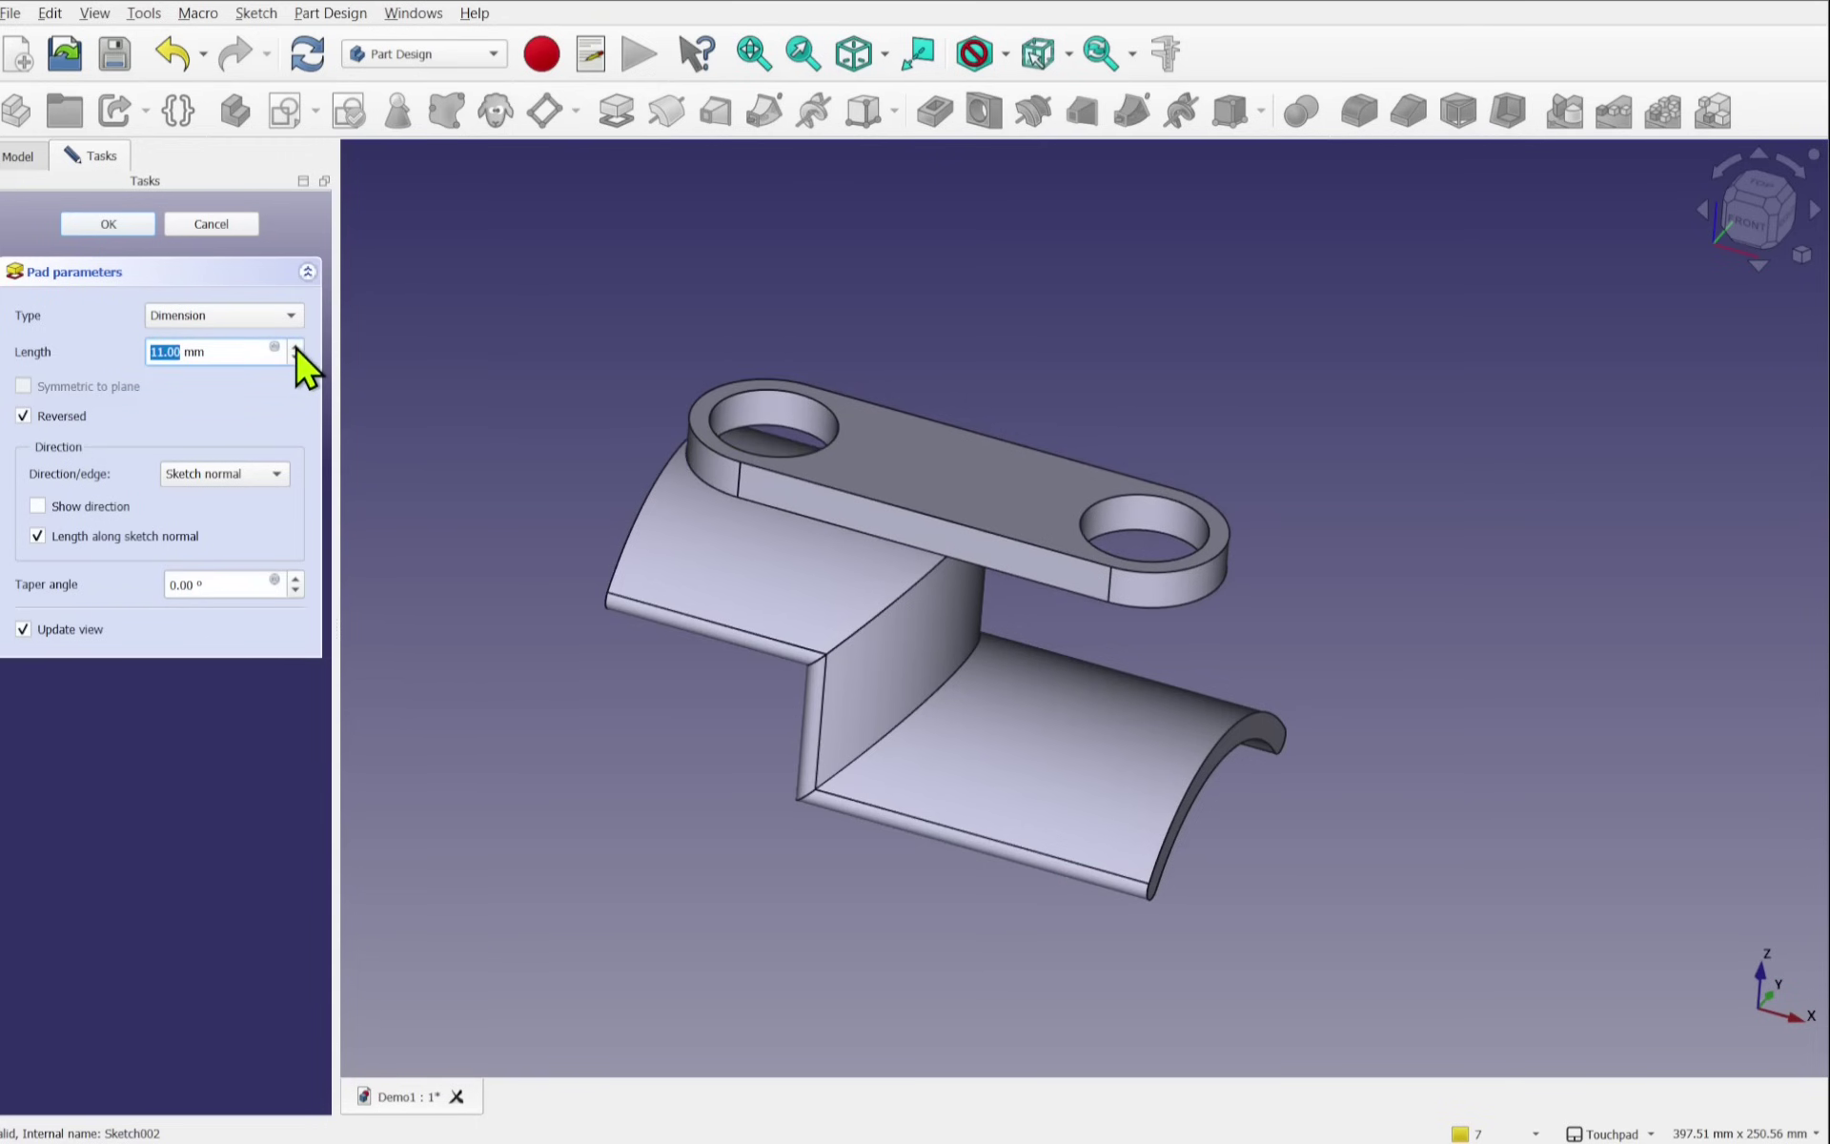
scroll(296, 349, up, 18)
scroll(295, 349, up, 20)
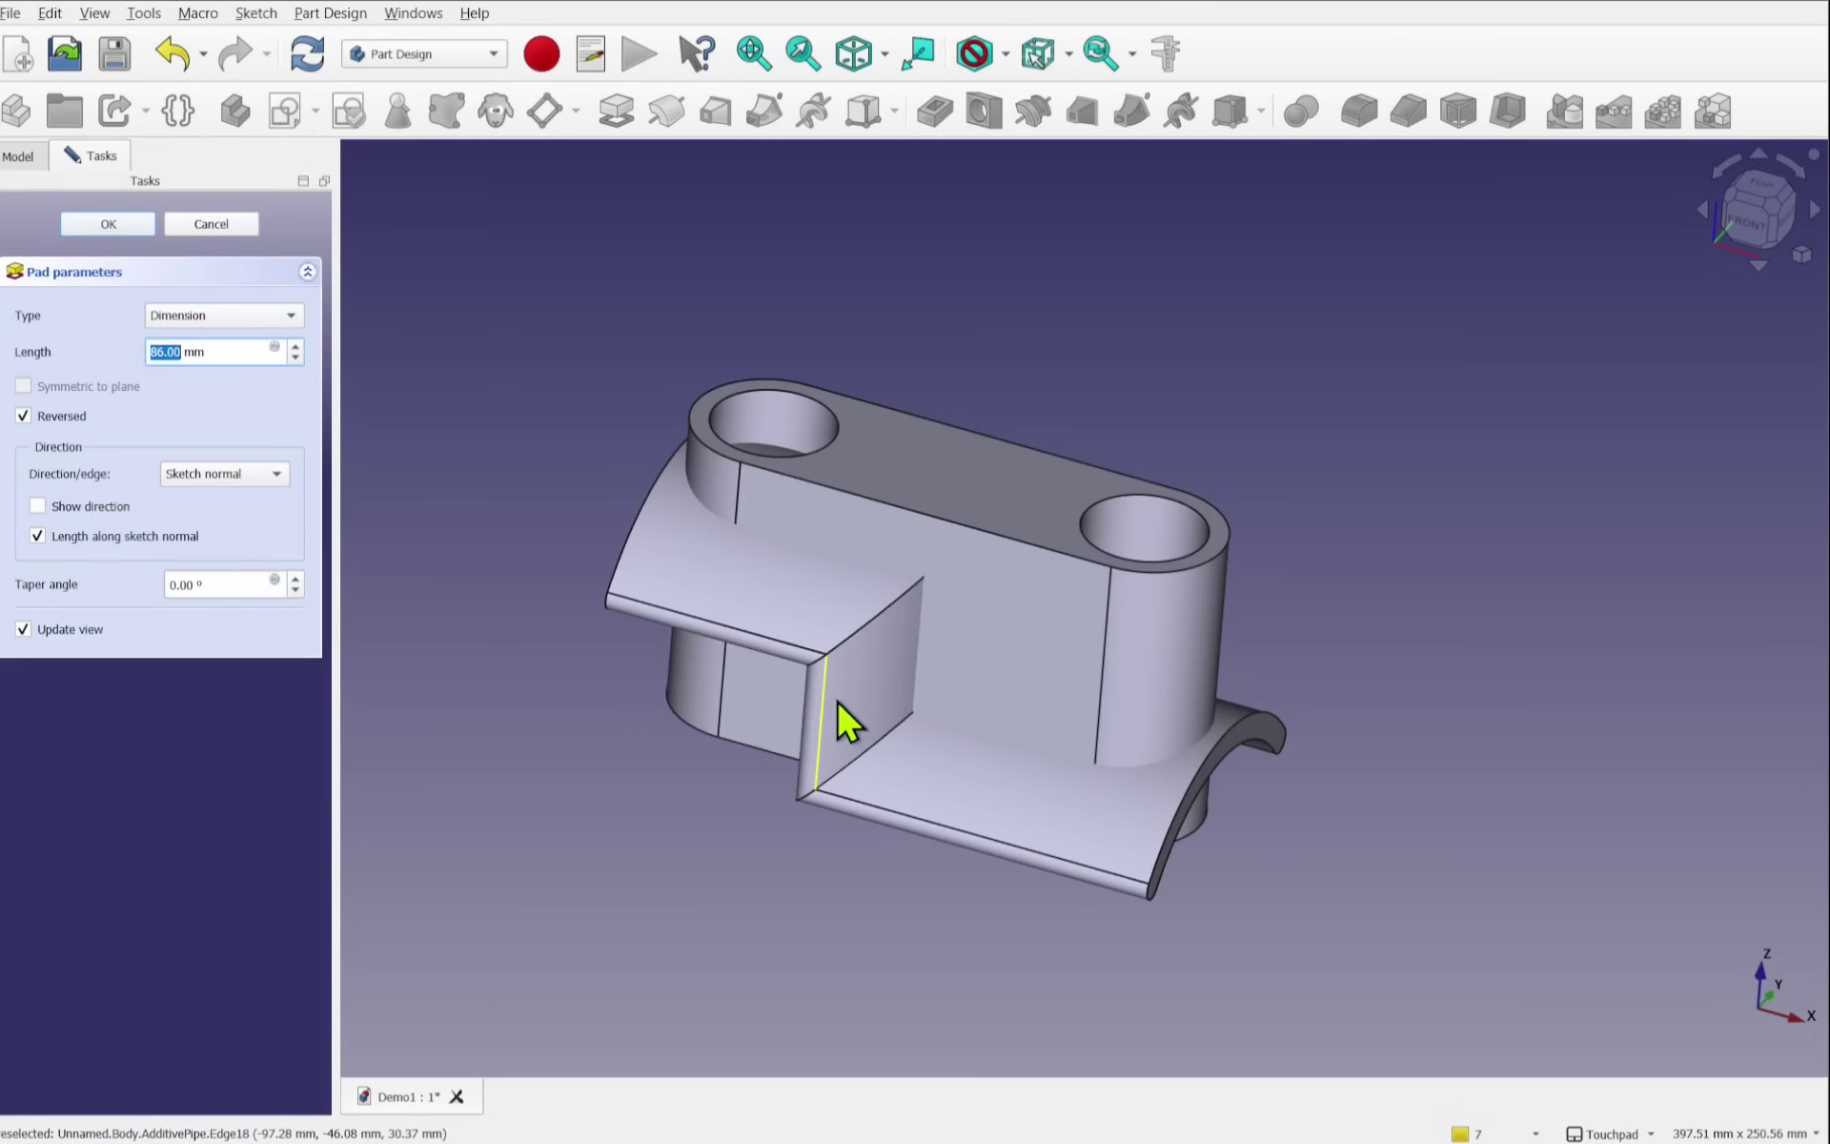
alt+drag(846, 719, 810, 674)
click(129, 226)
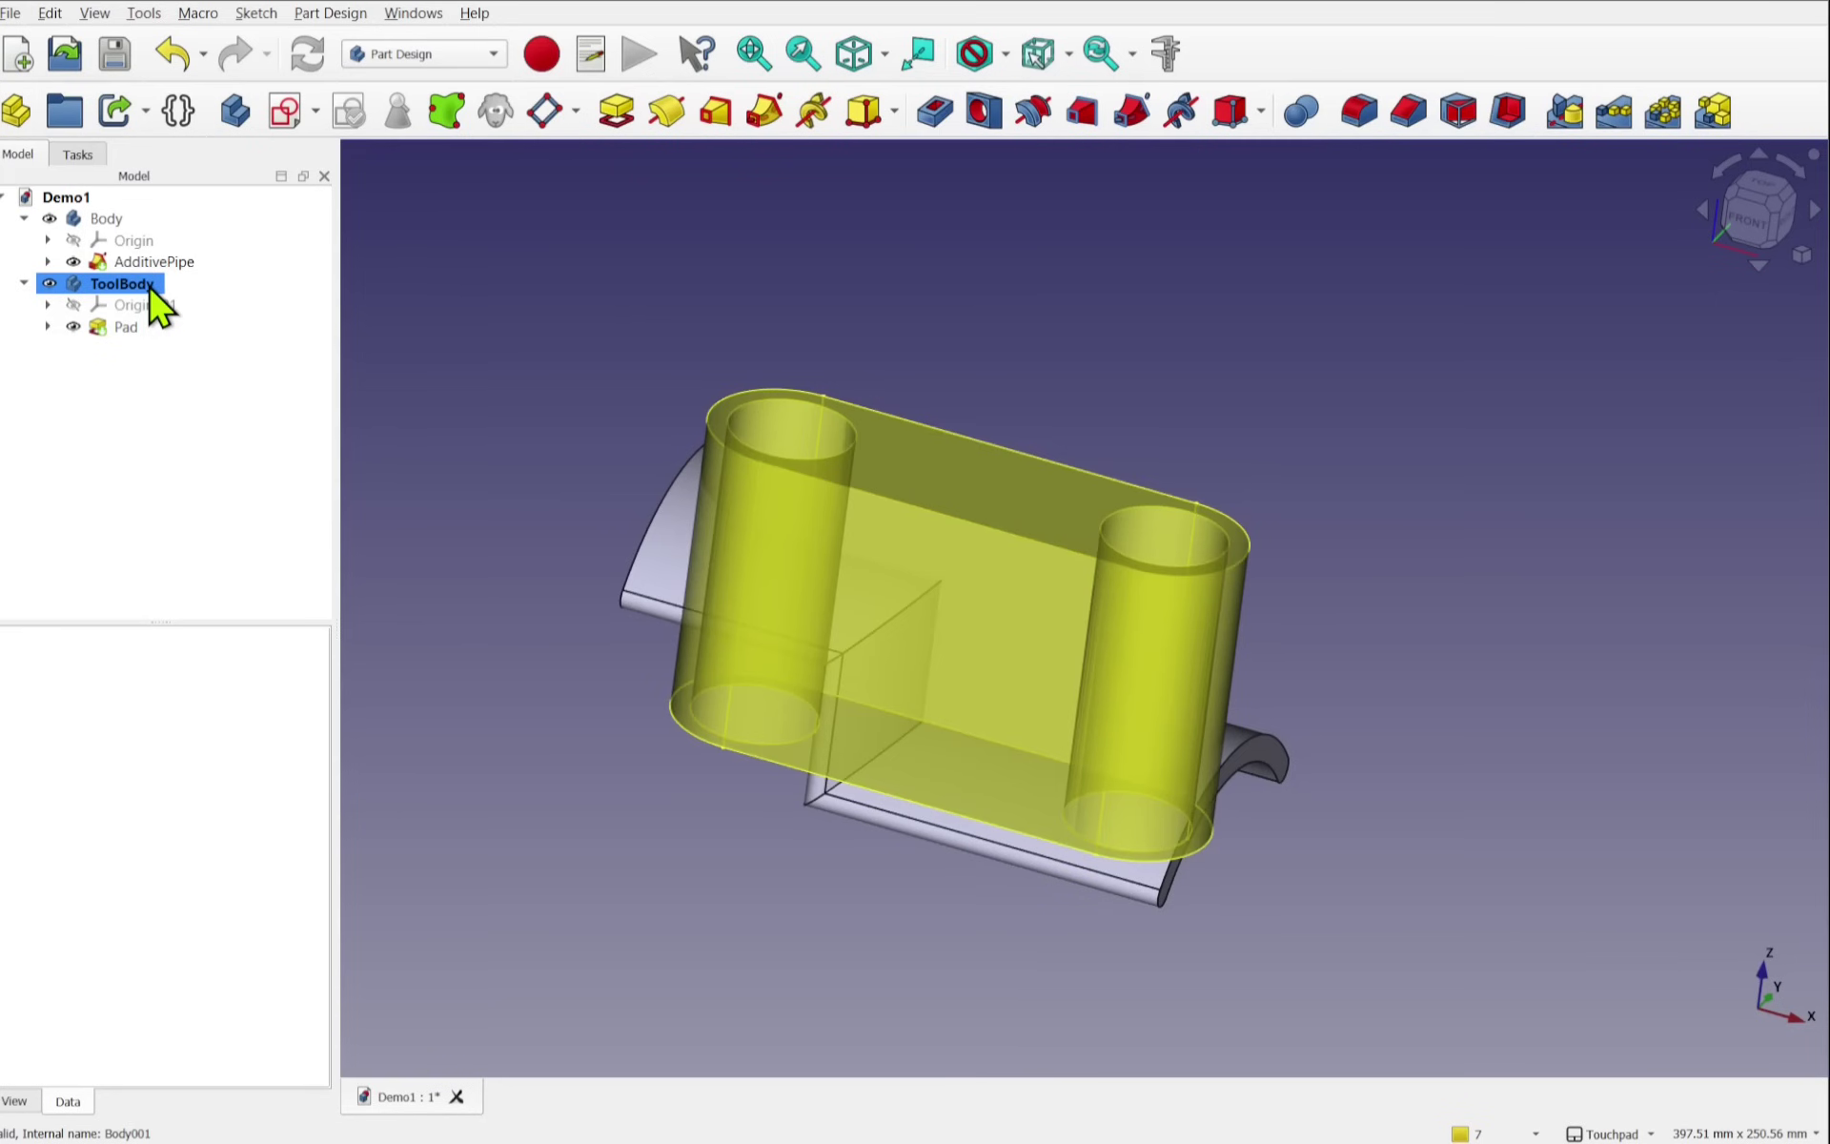
Step: Drag ToolBody to sit under Body in the model tree
click(106, 220)
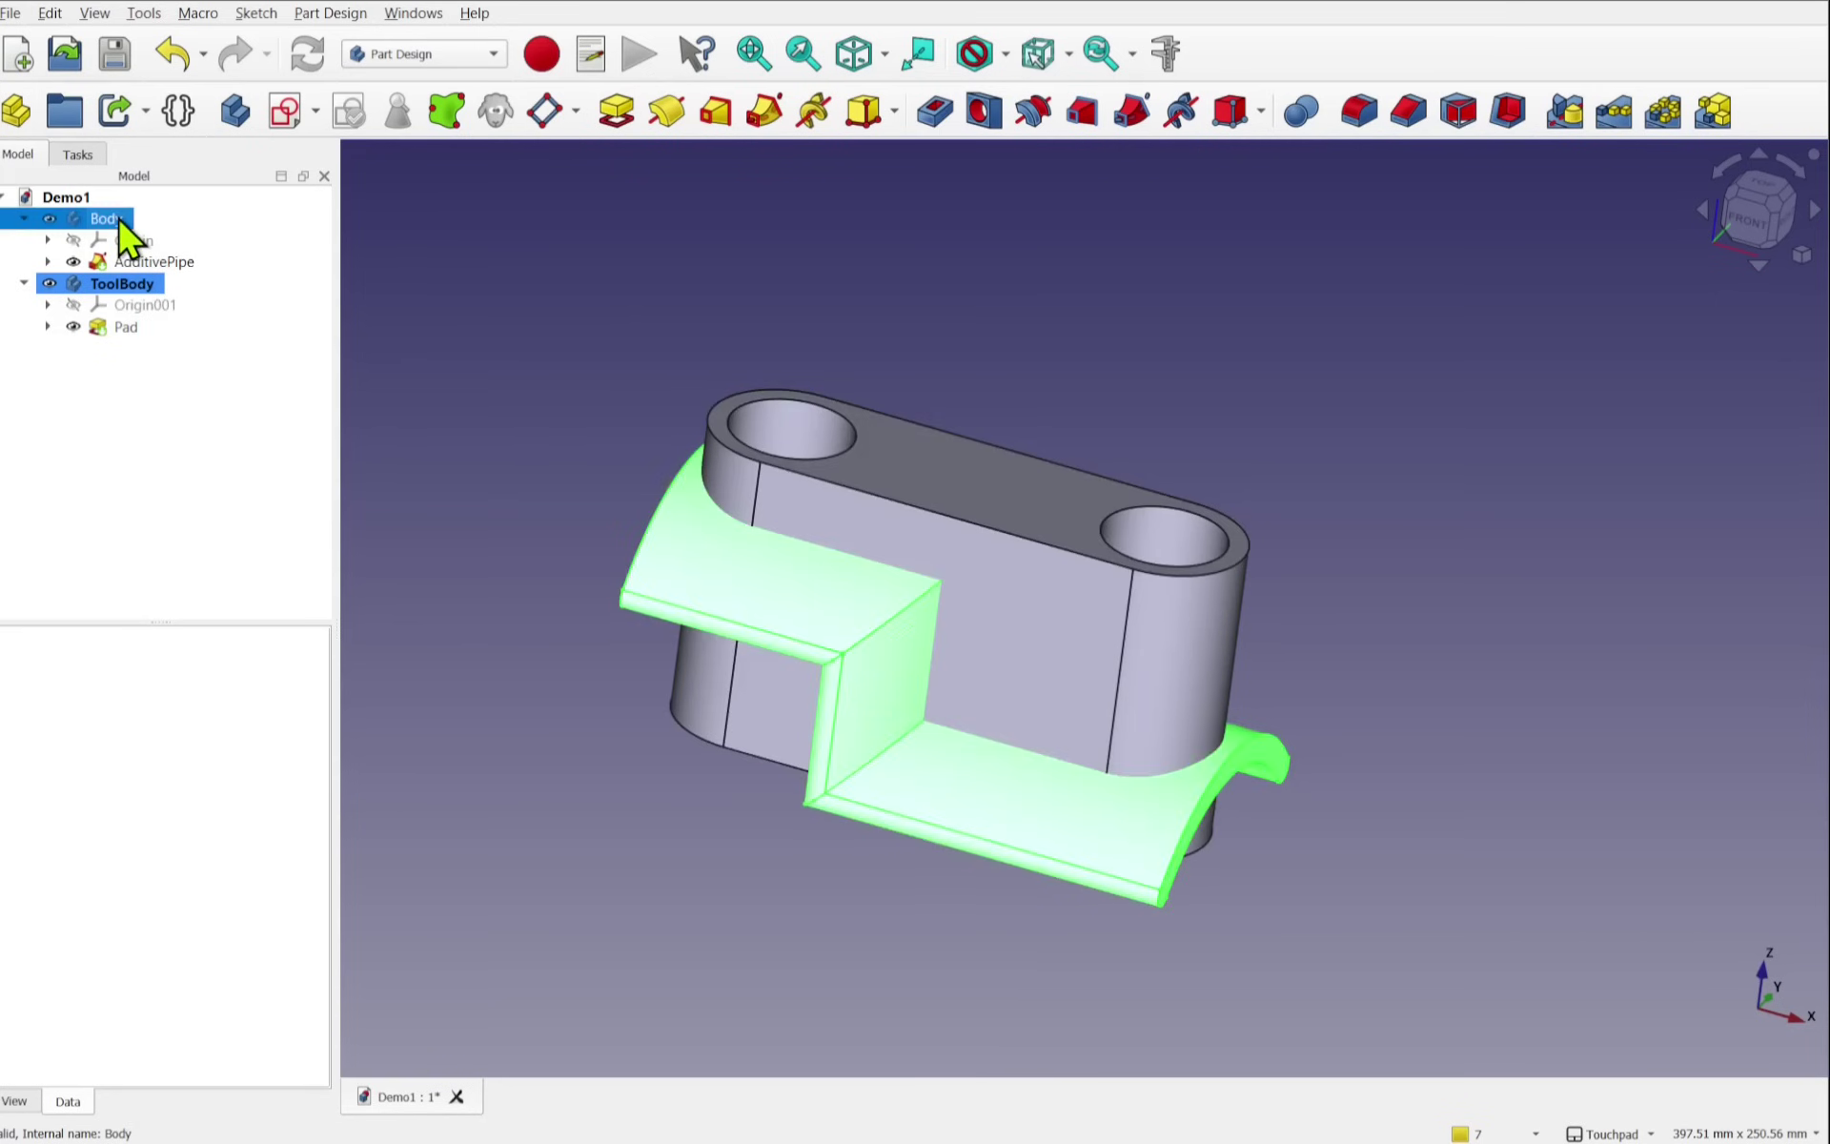
drag(93, 221, 95, 234)
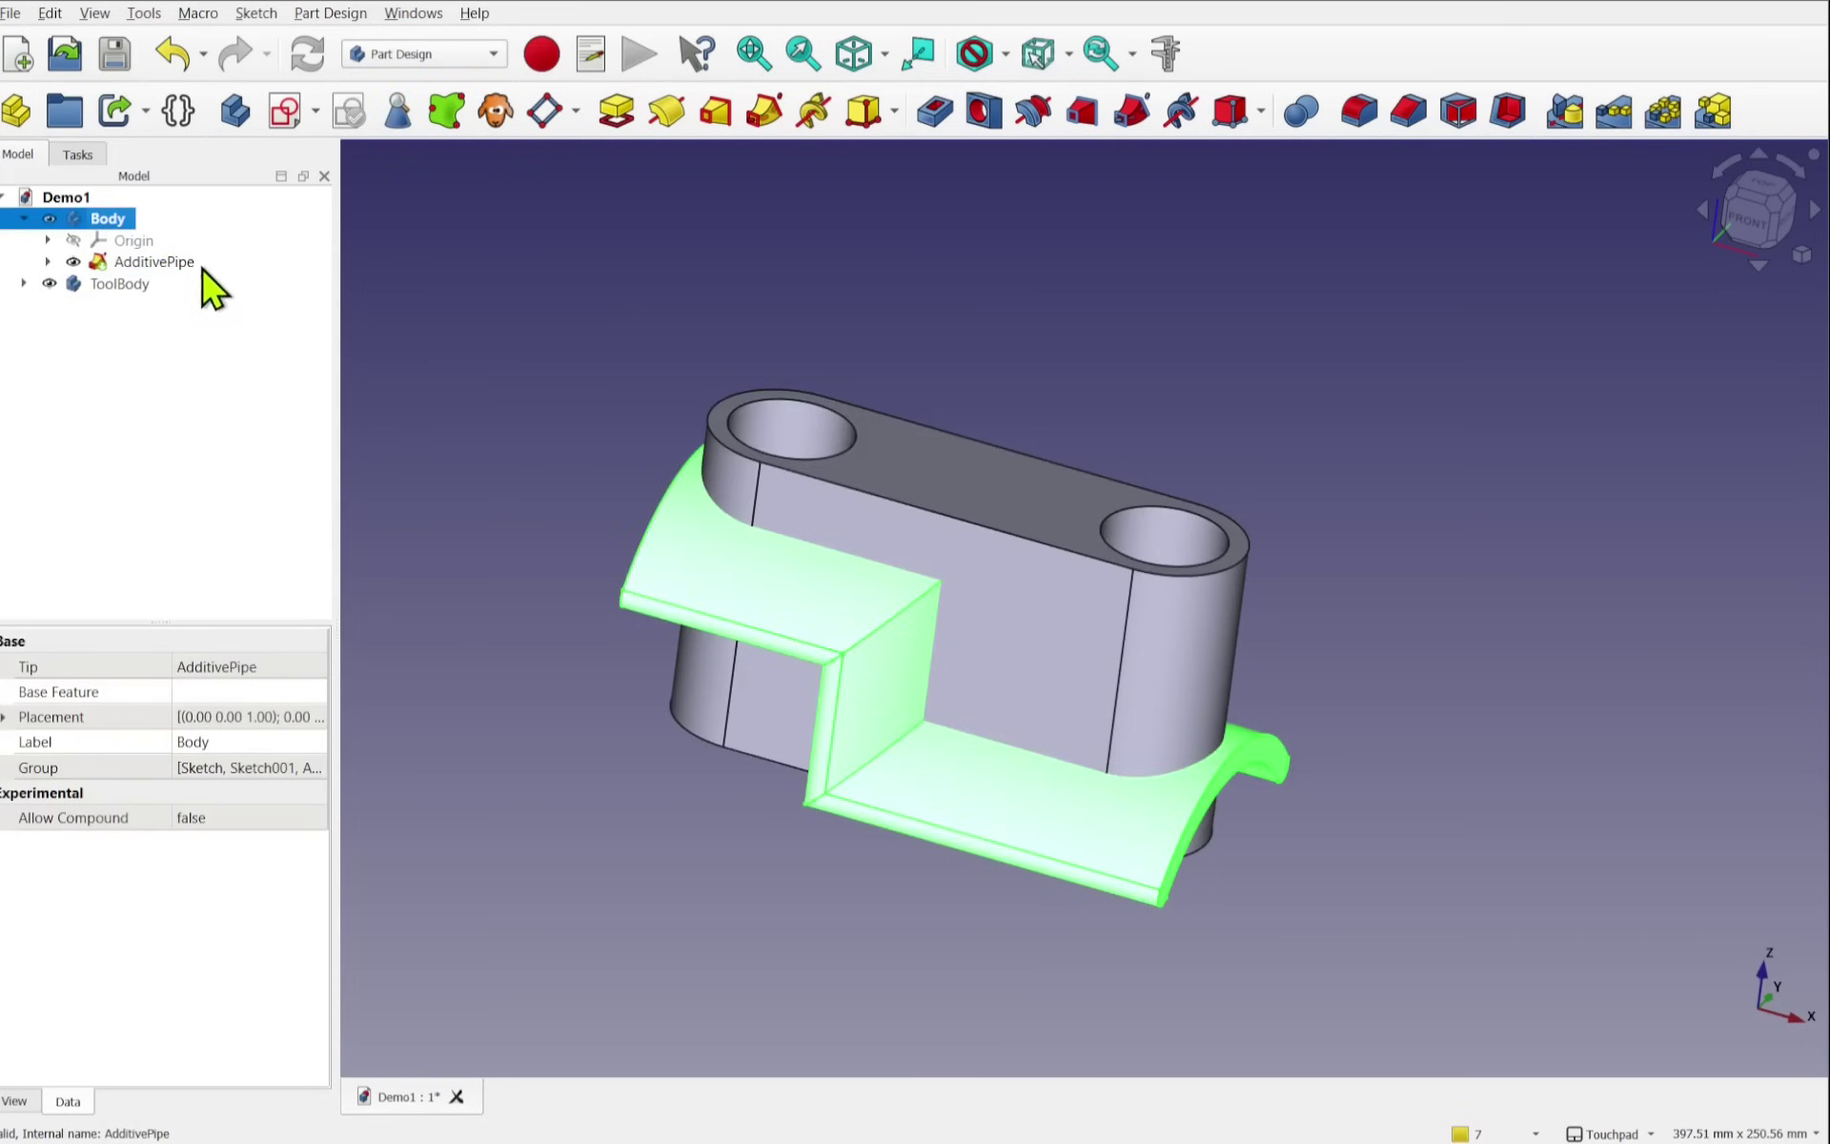
click(210, 422)
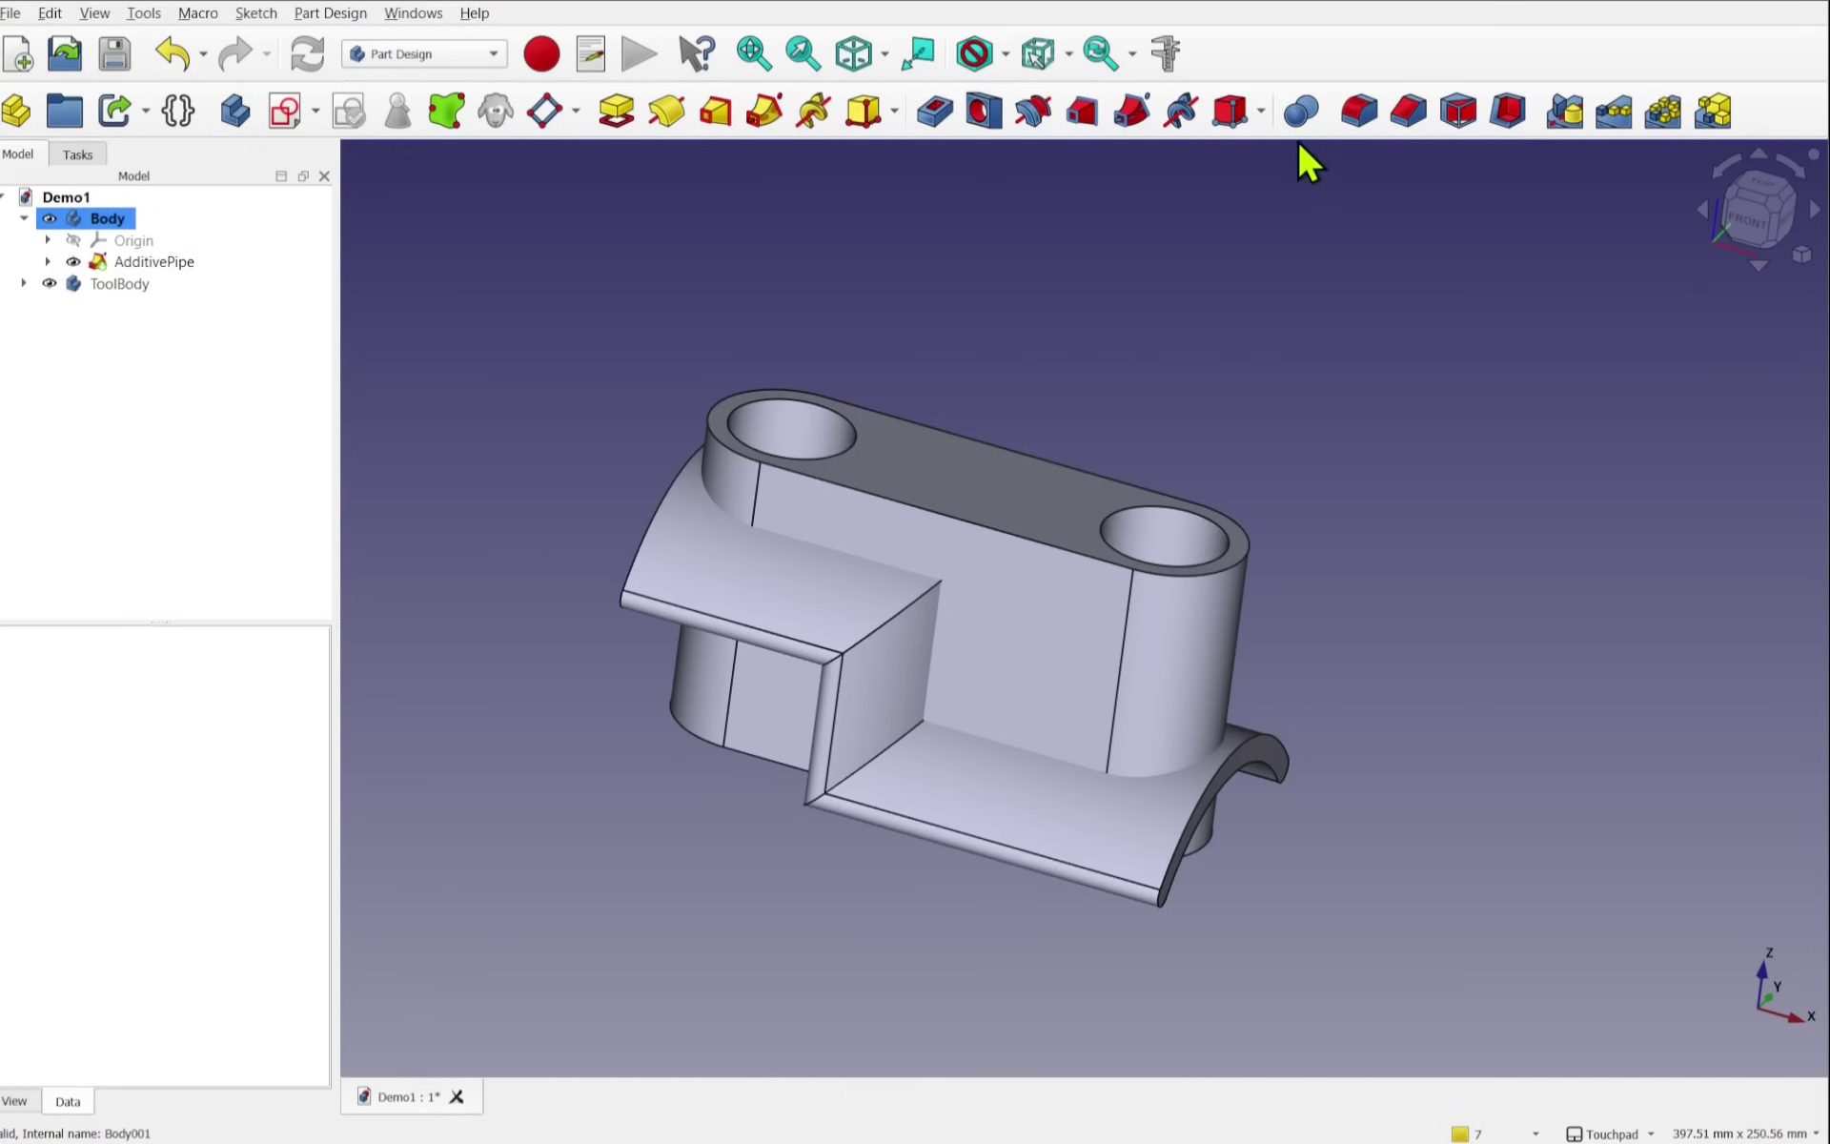
Step: Create a Boolean on Body with ToolBody as the tool, set to Common
click(1300, 113)
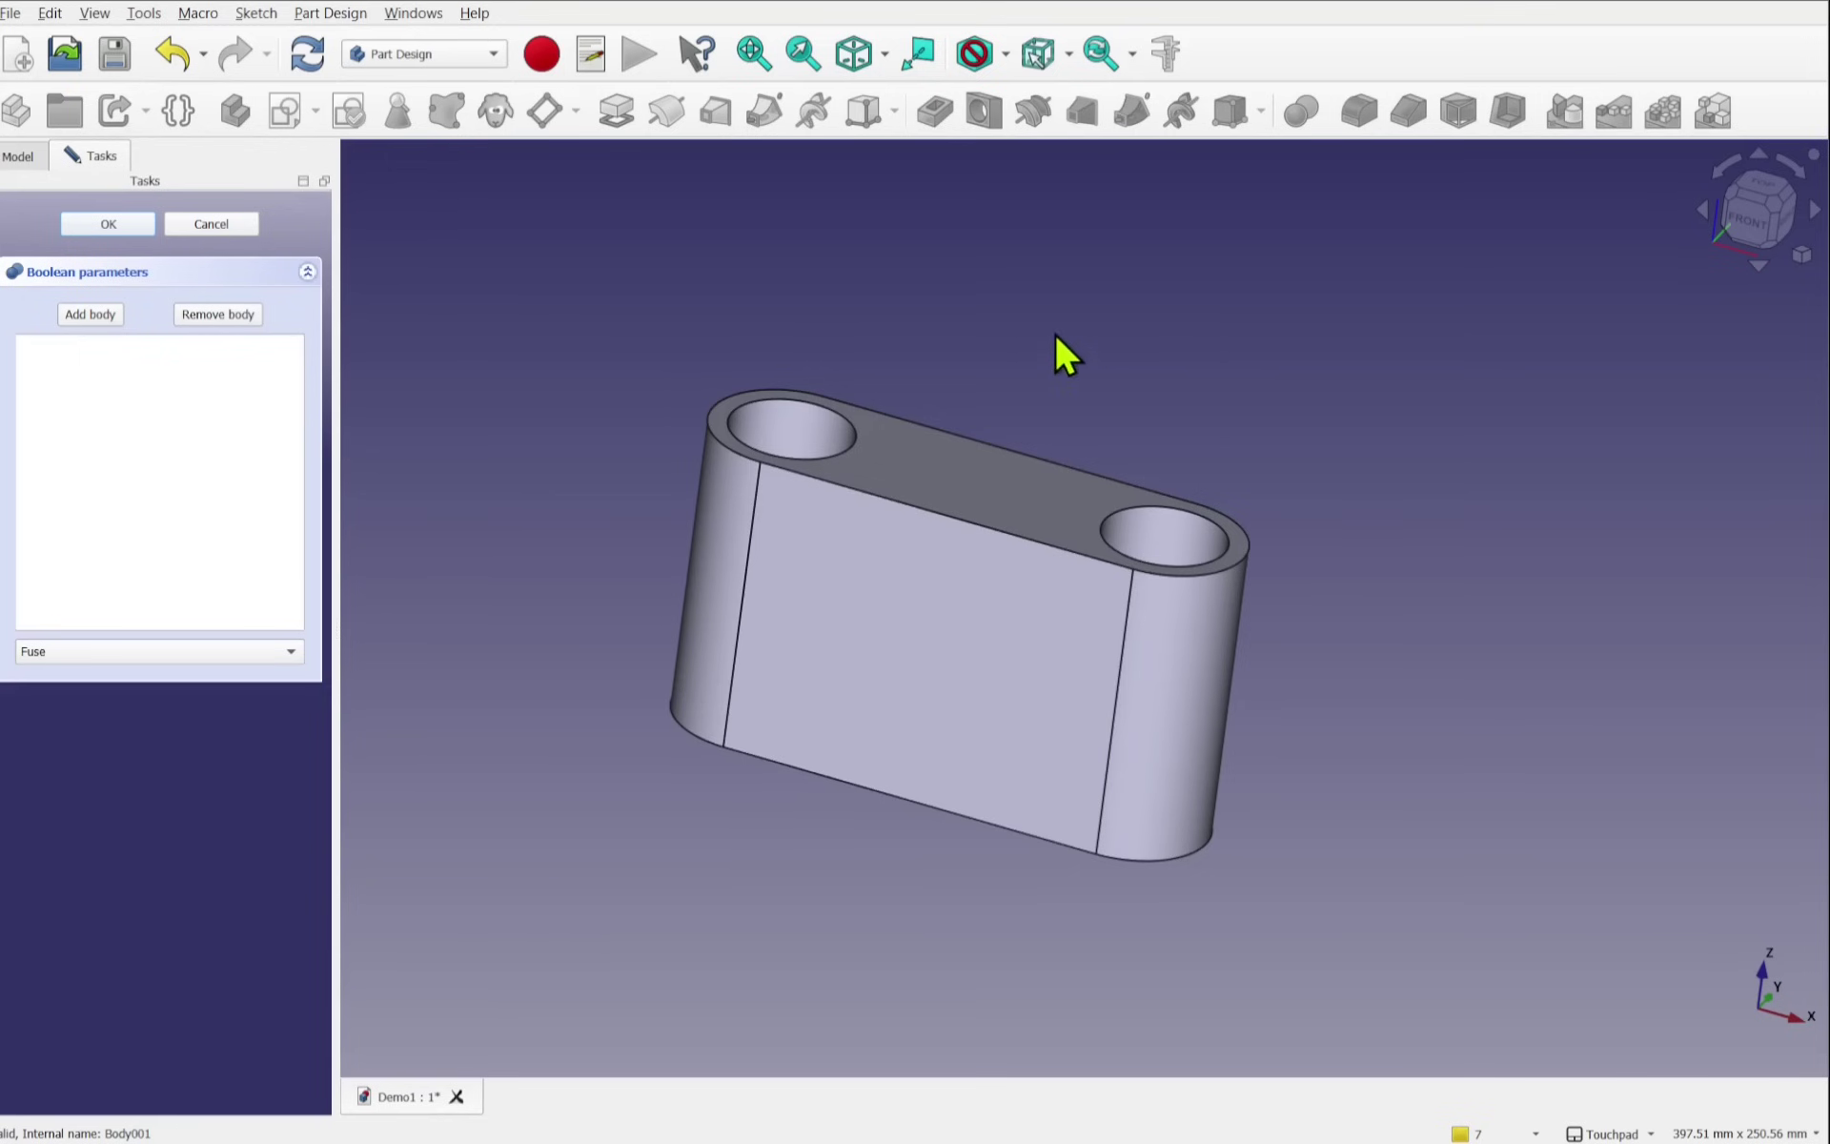
click(71, 318)
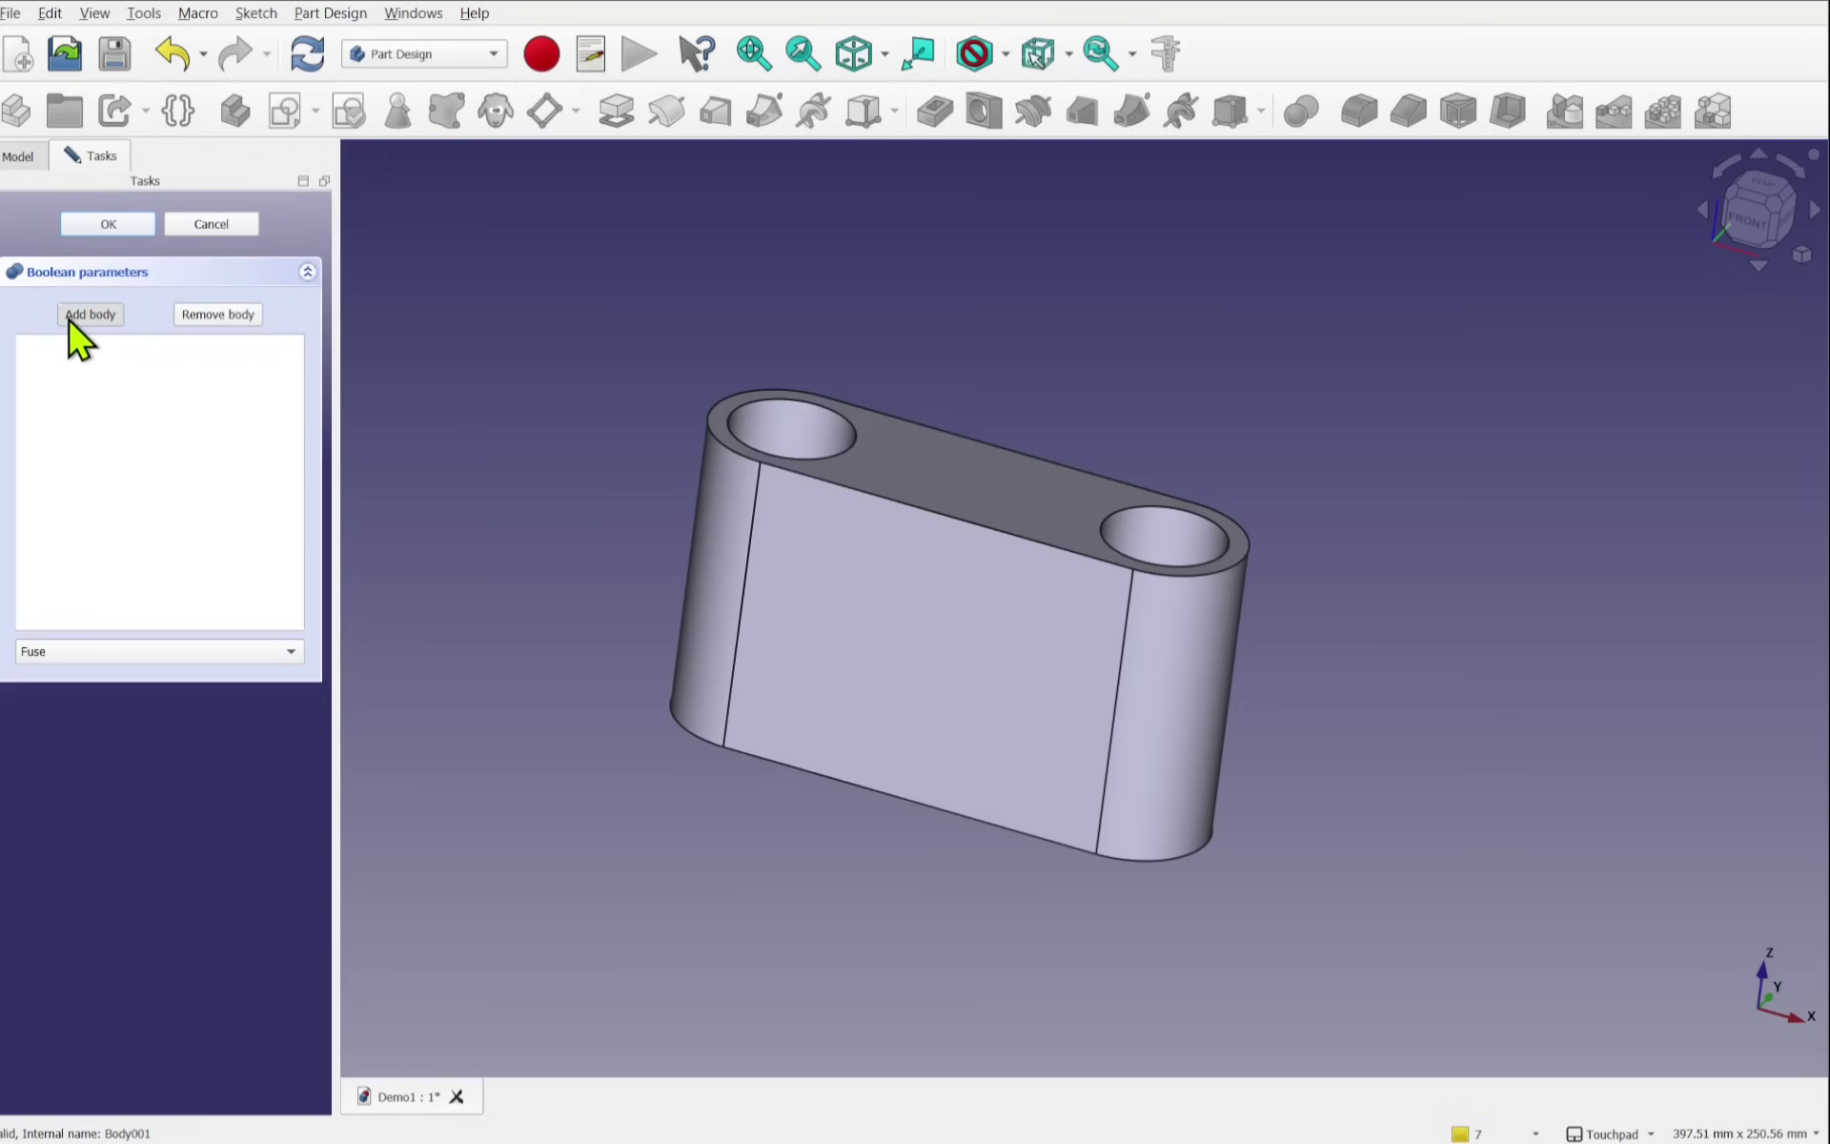
click(952, 605)
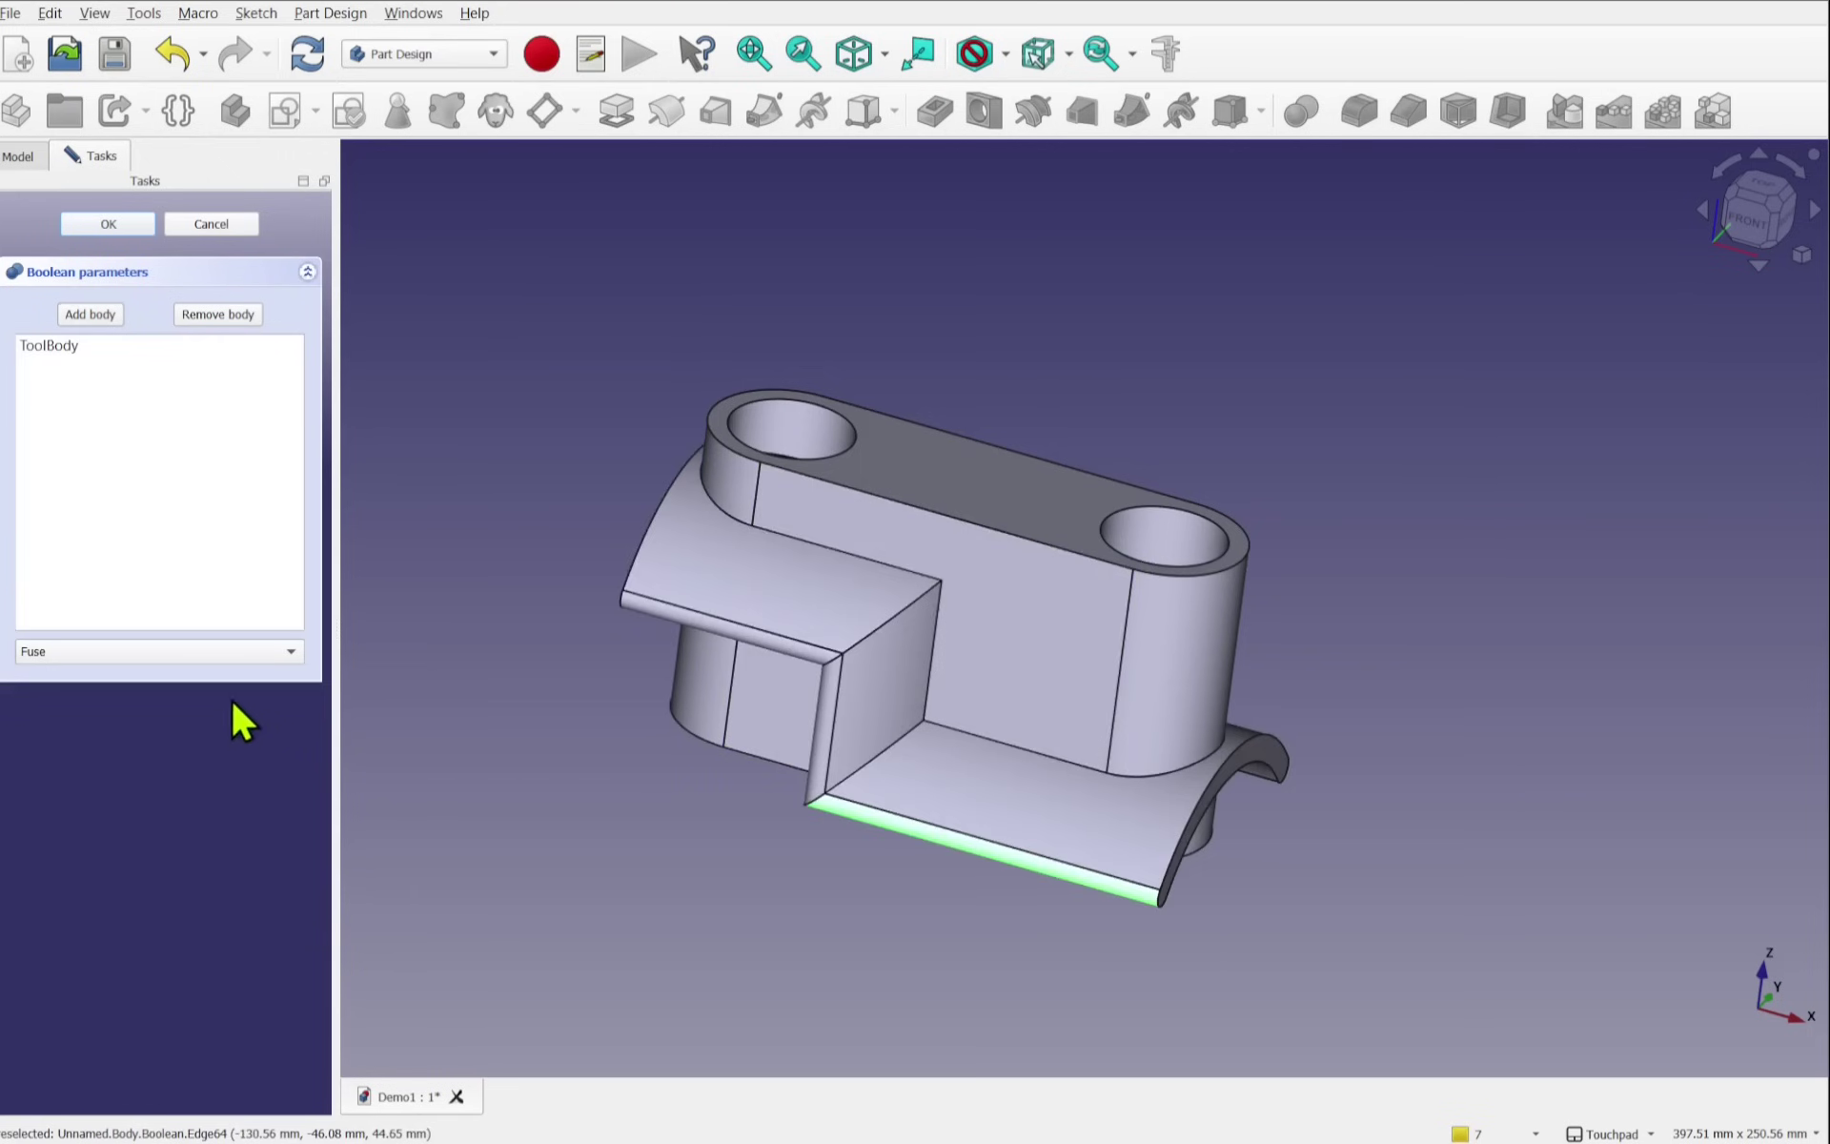
click(198, 656)
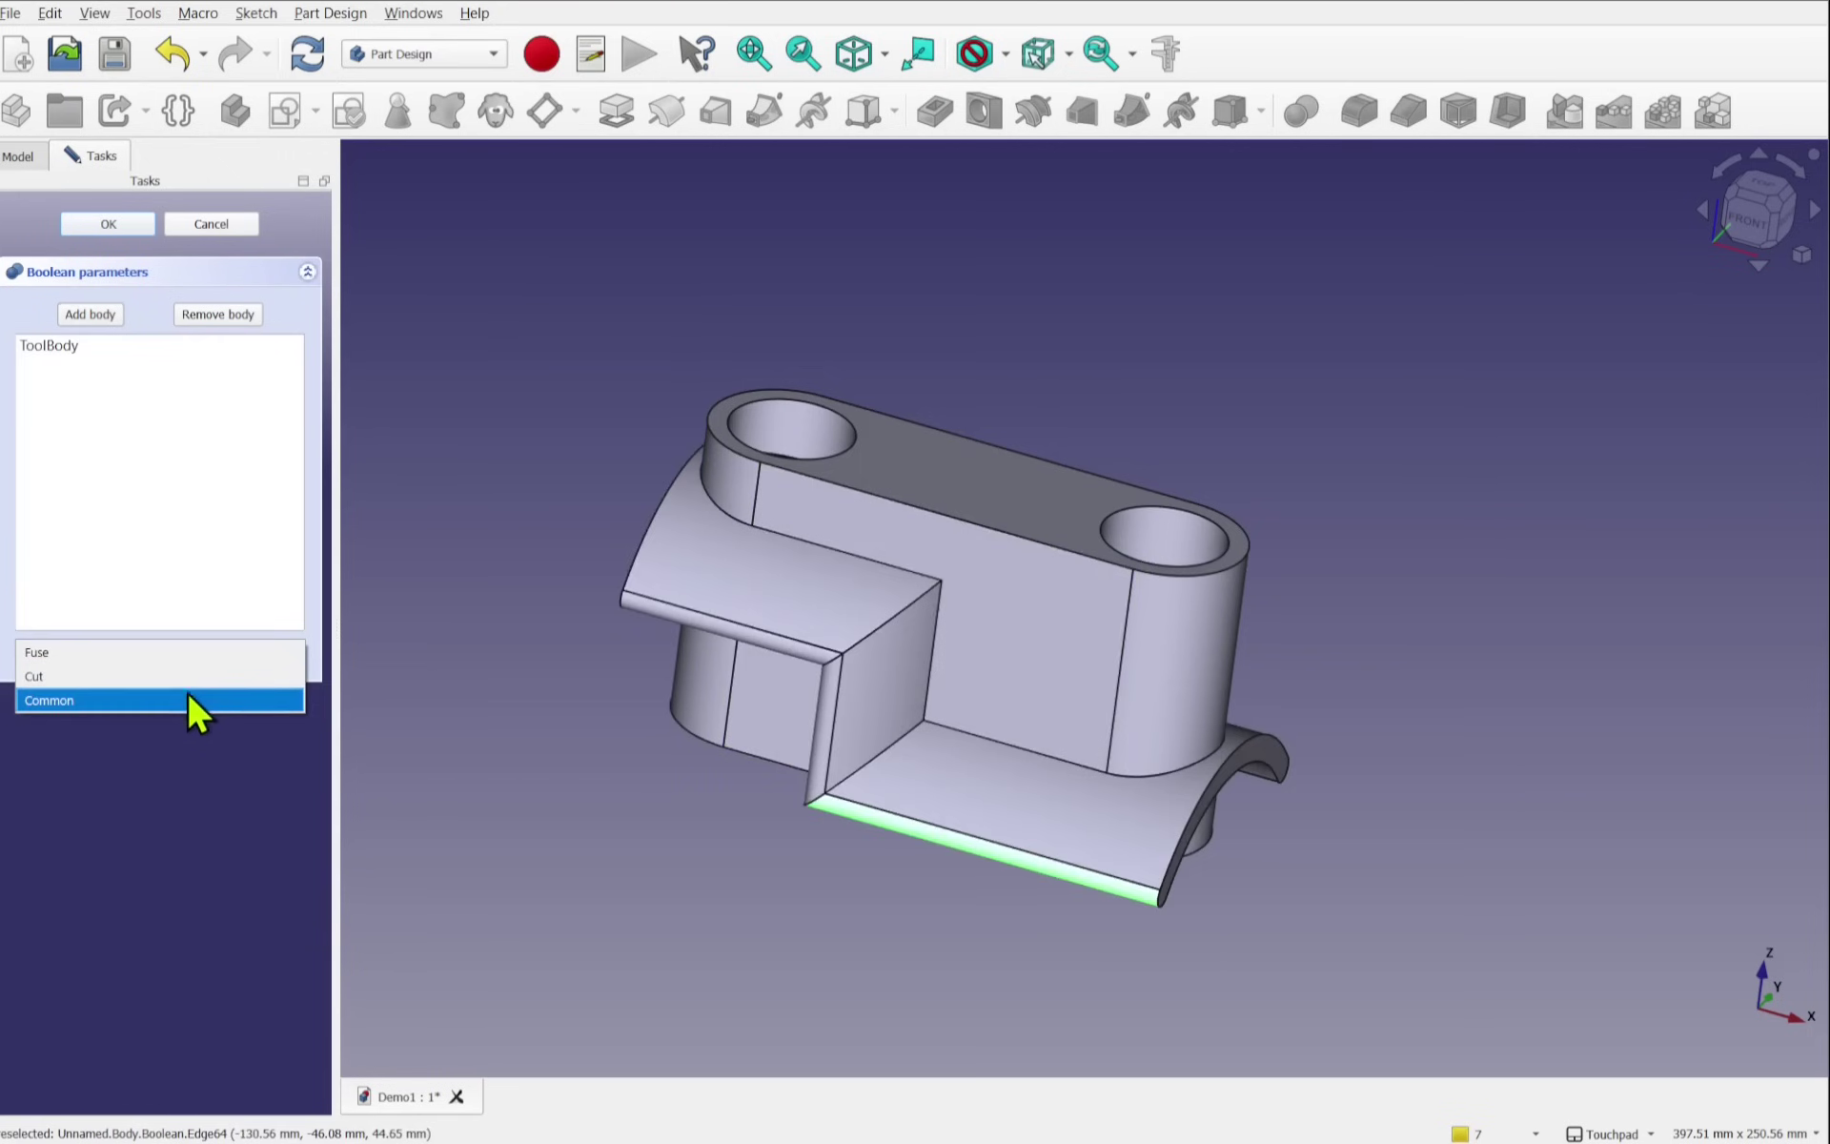
click(187, 702)
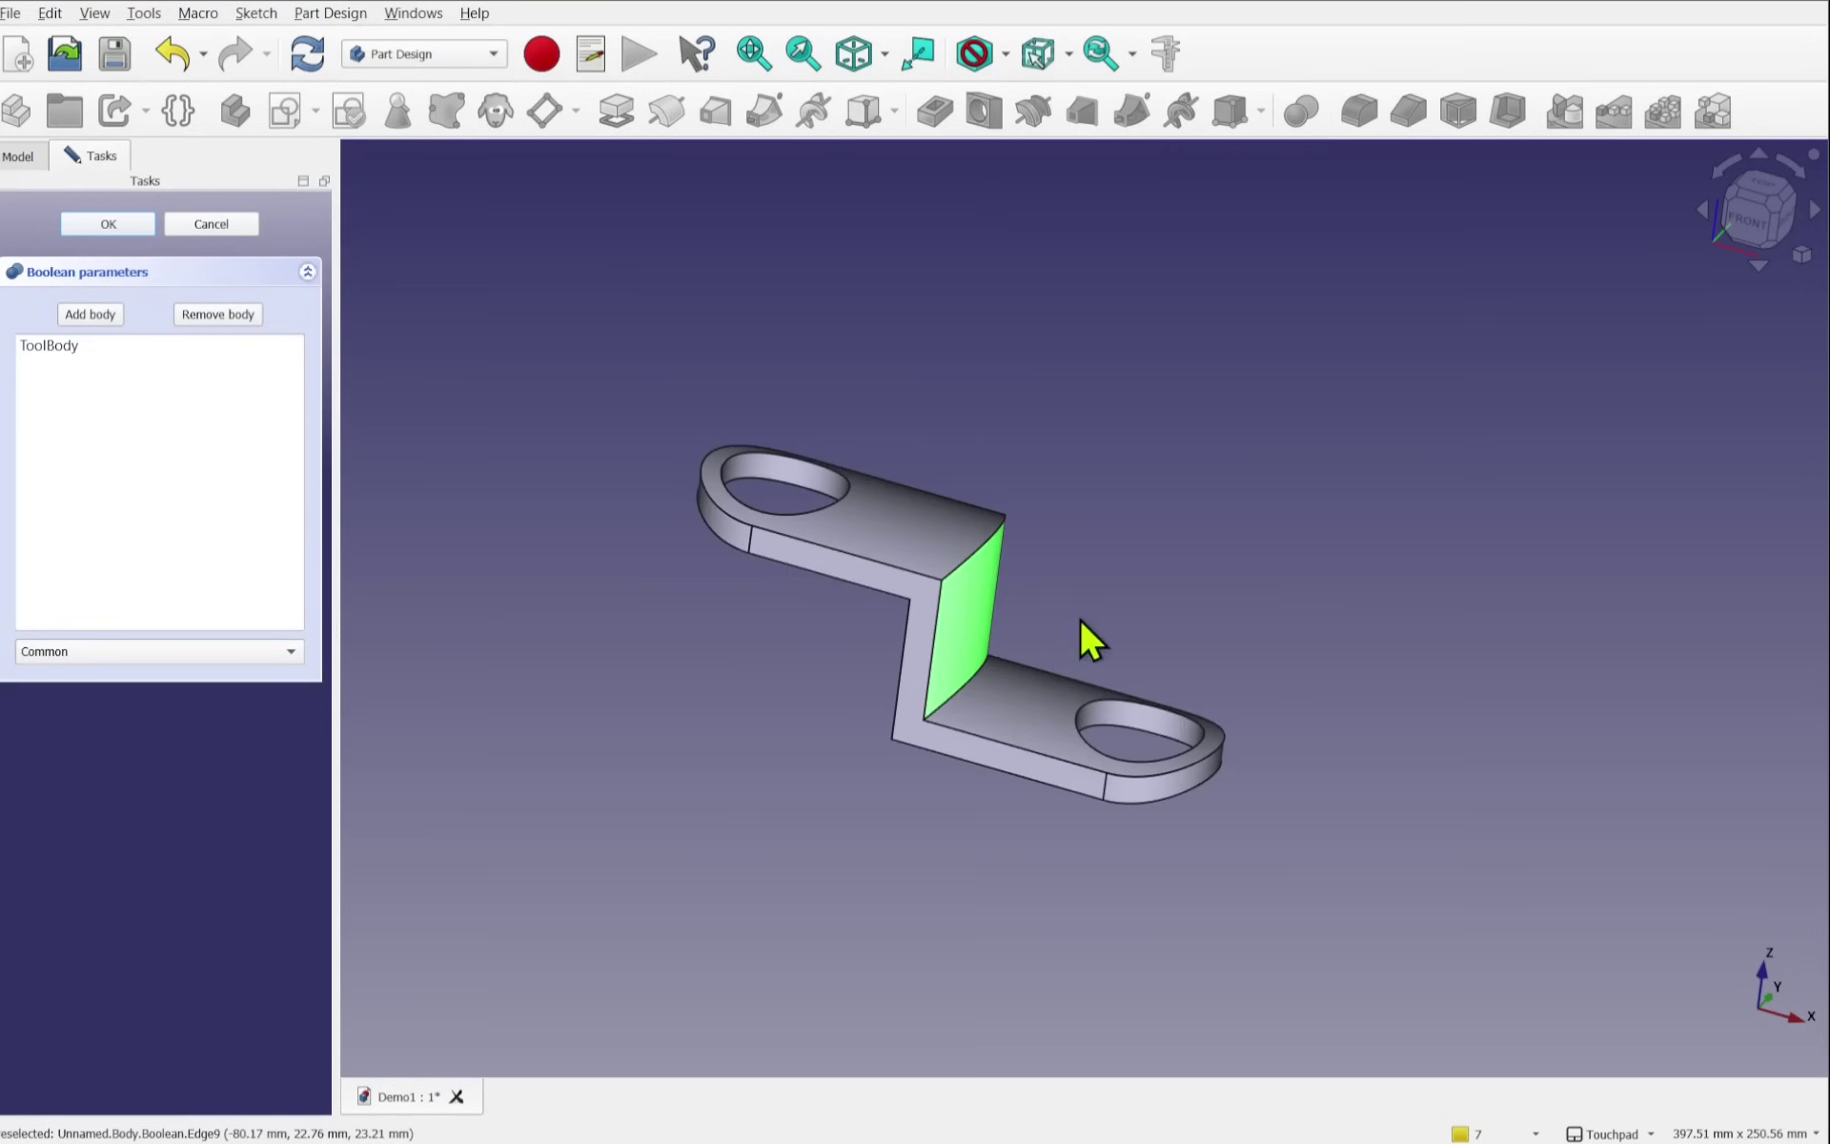
alt+drag(1079, 617, 807, 587)
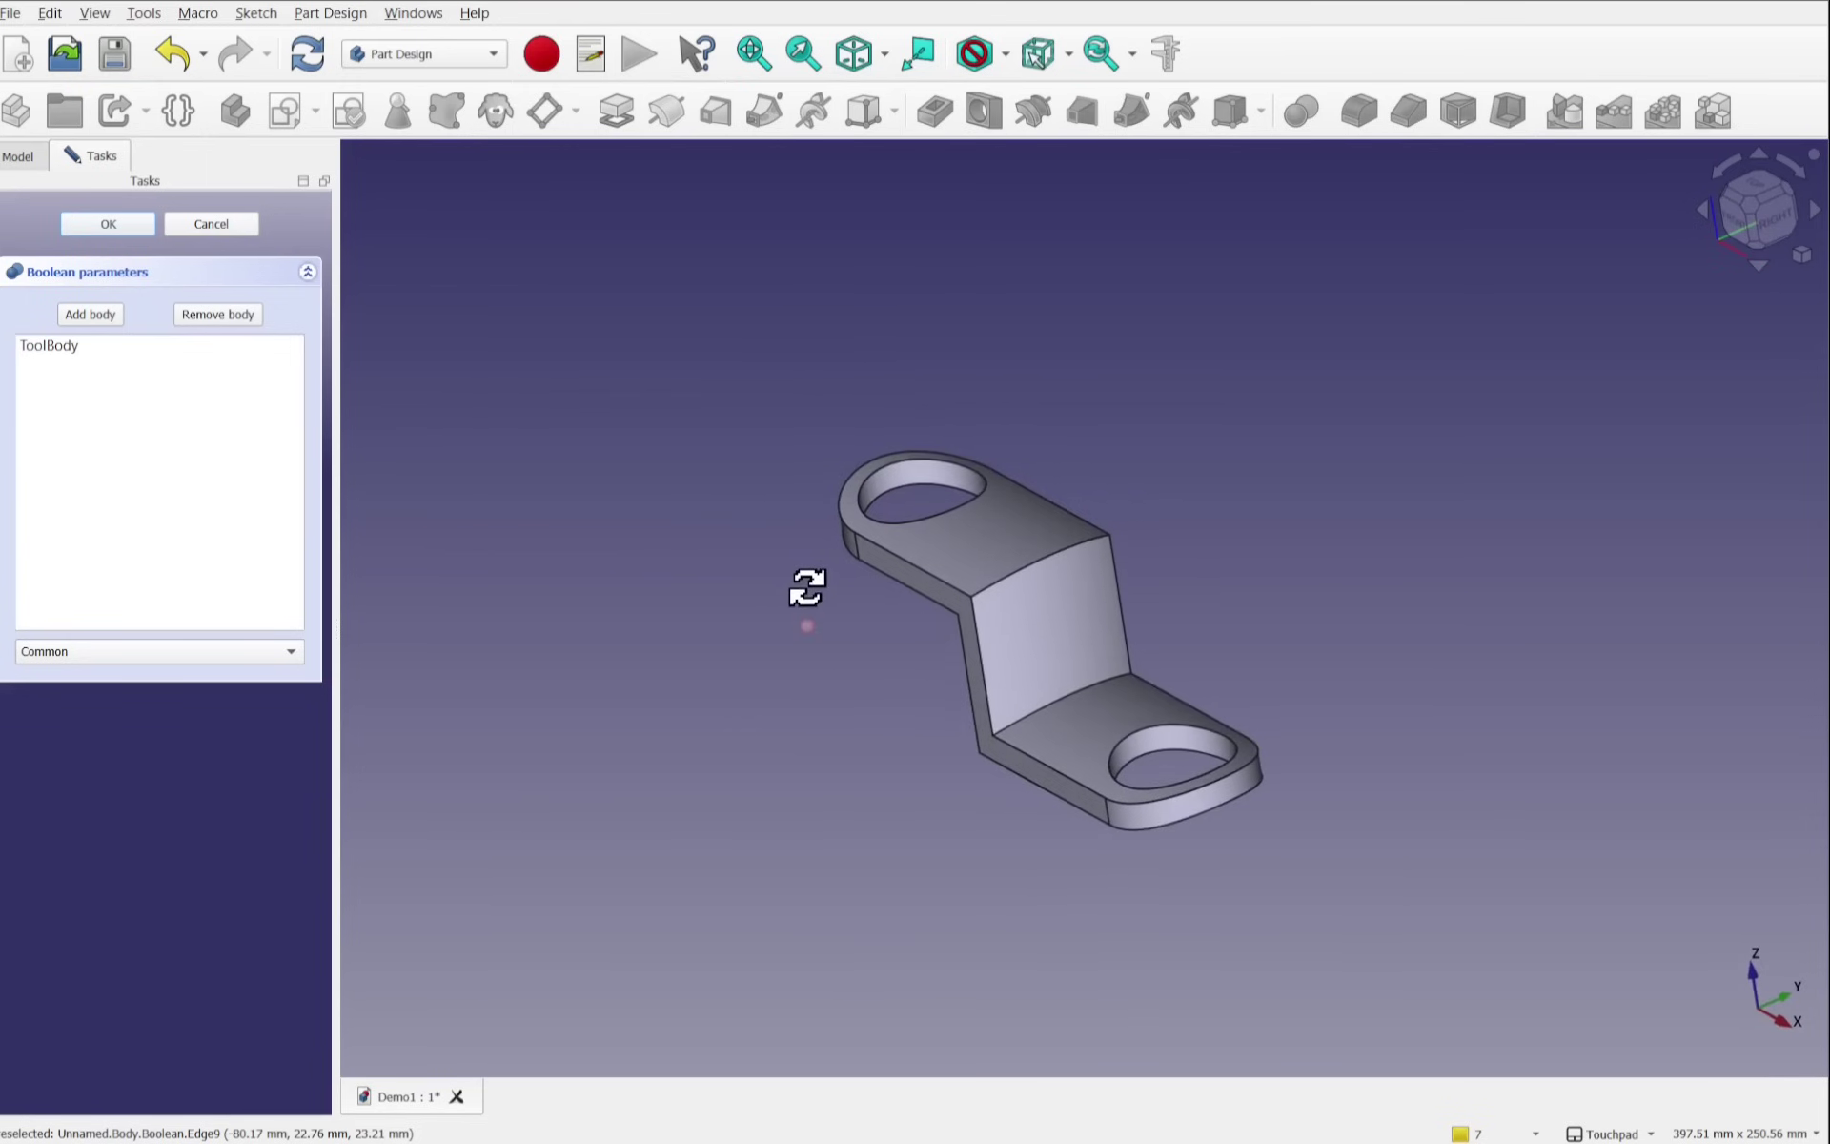
click(91, 231)
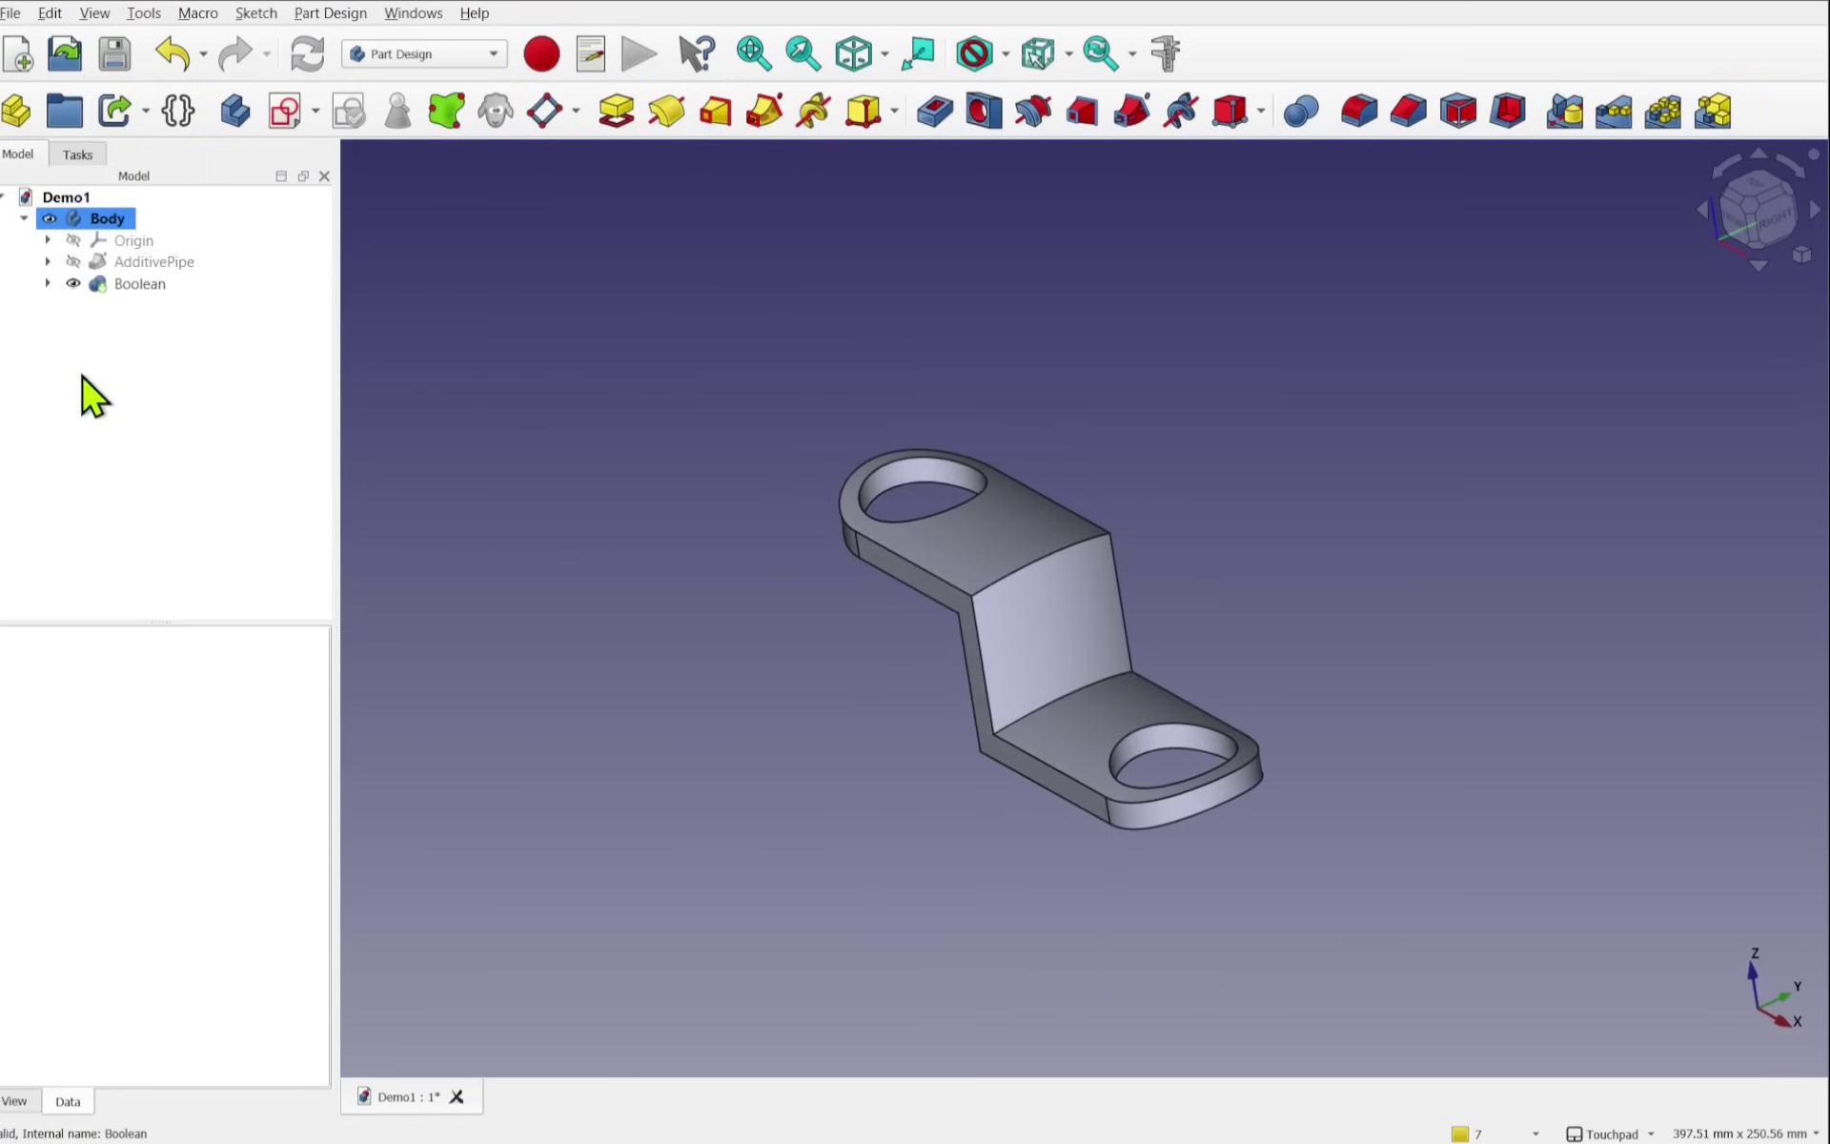
click(47, 283)
Step: Delete the Boolean feature and rename ToolBody to TemplateBody
click(153, 286)
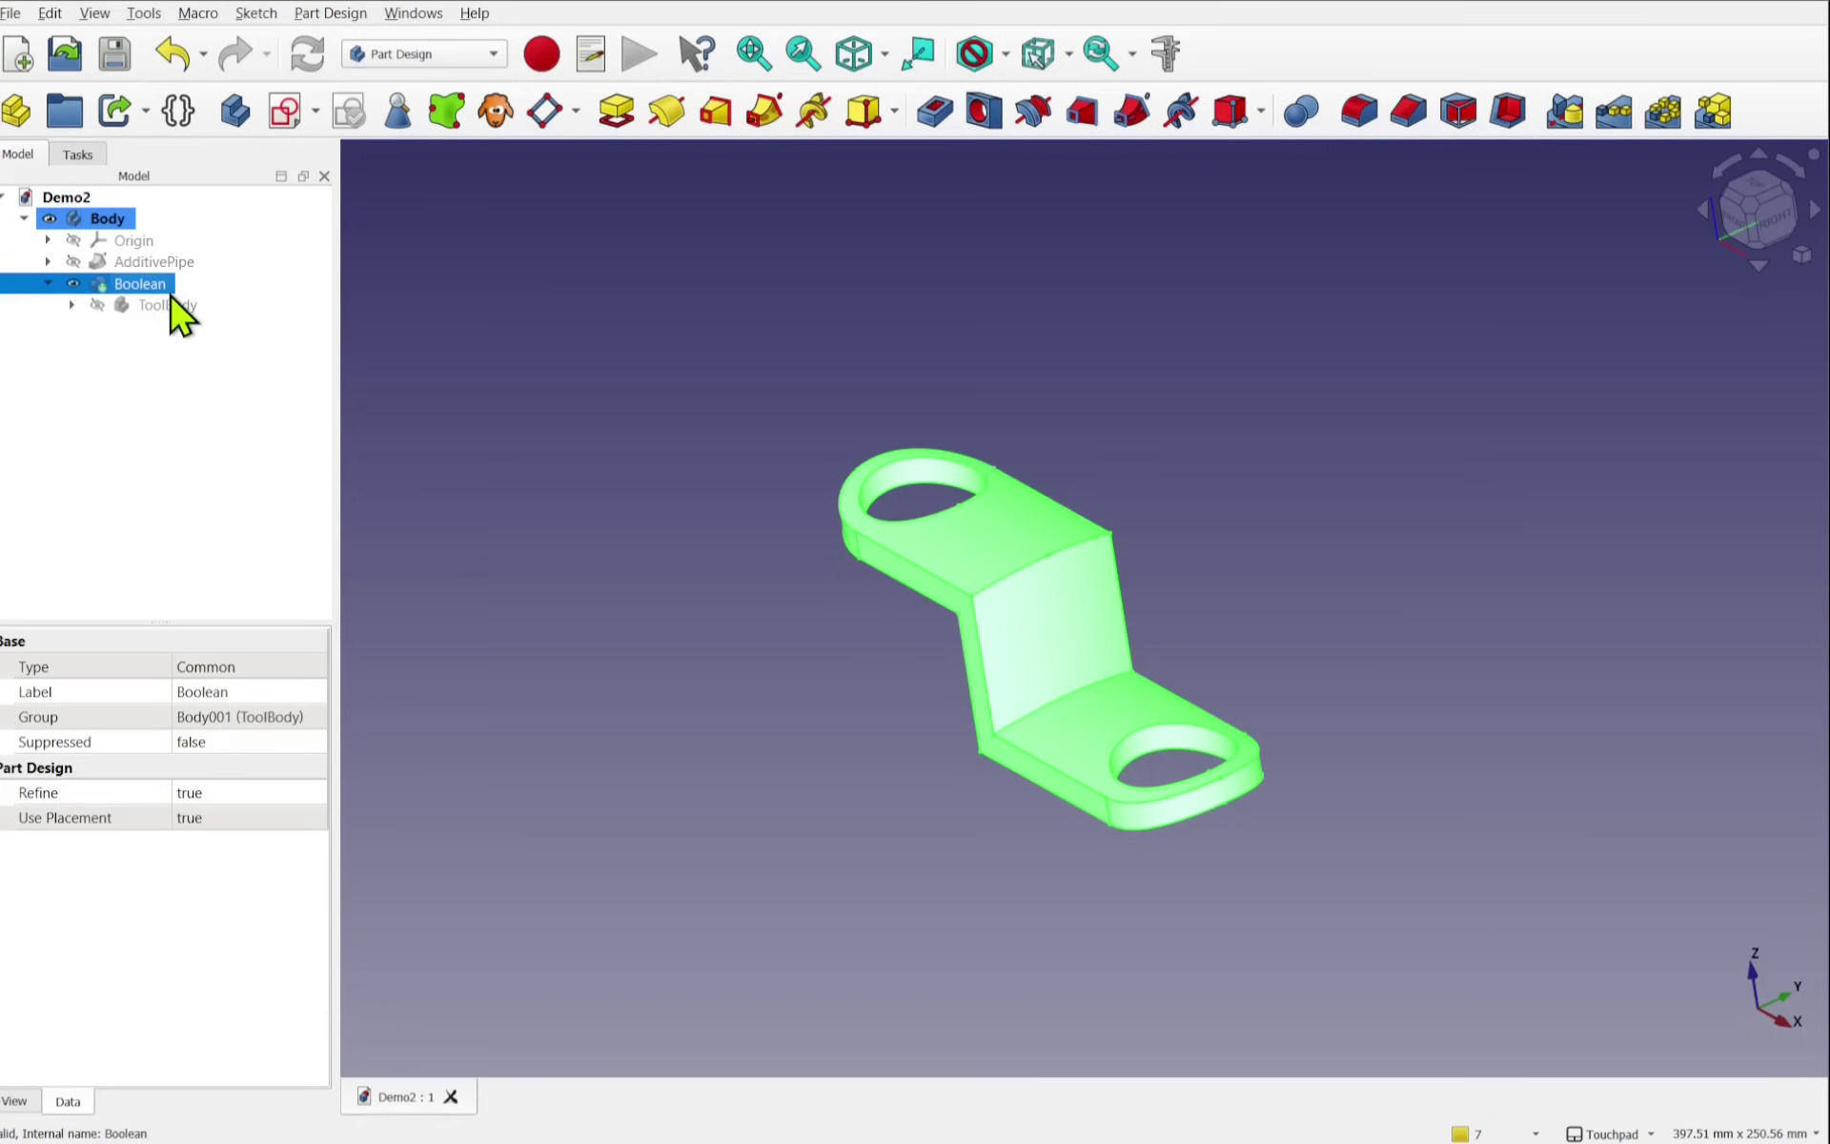
key(Delete)
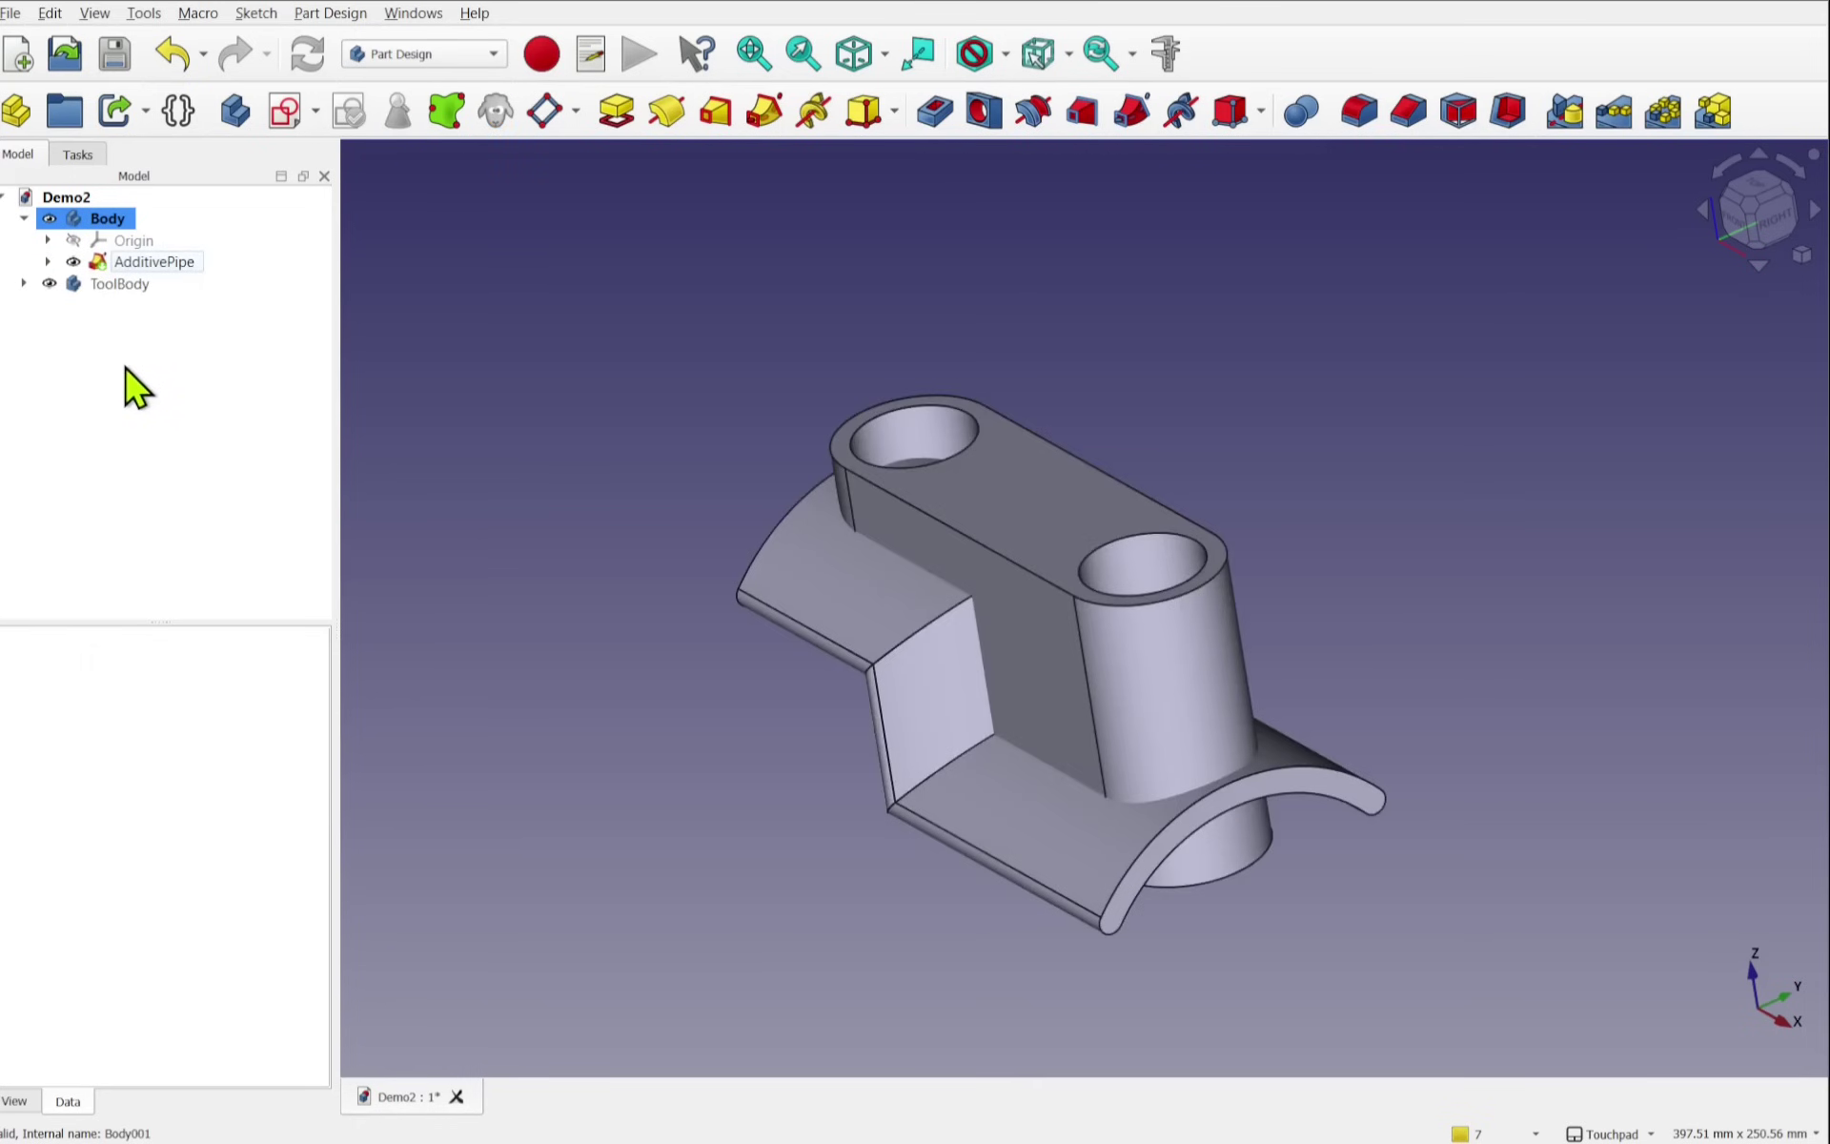
click(118, 285)
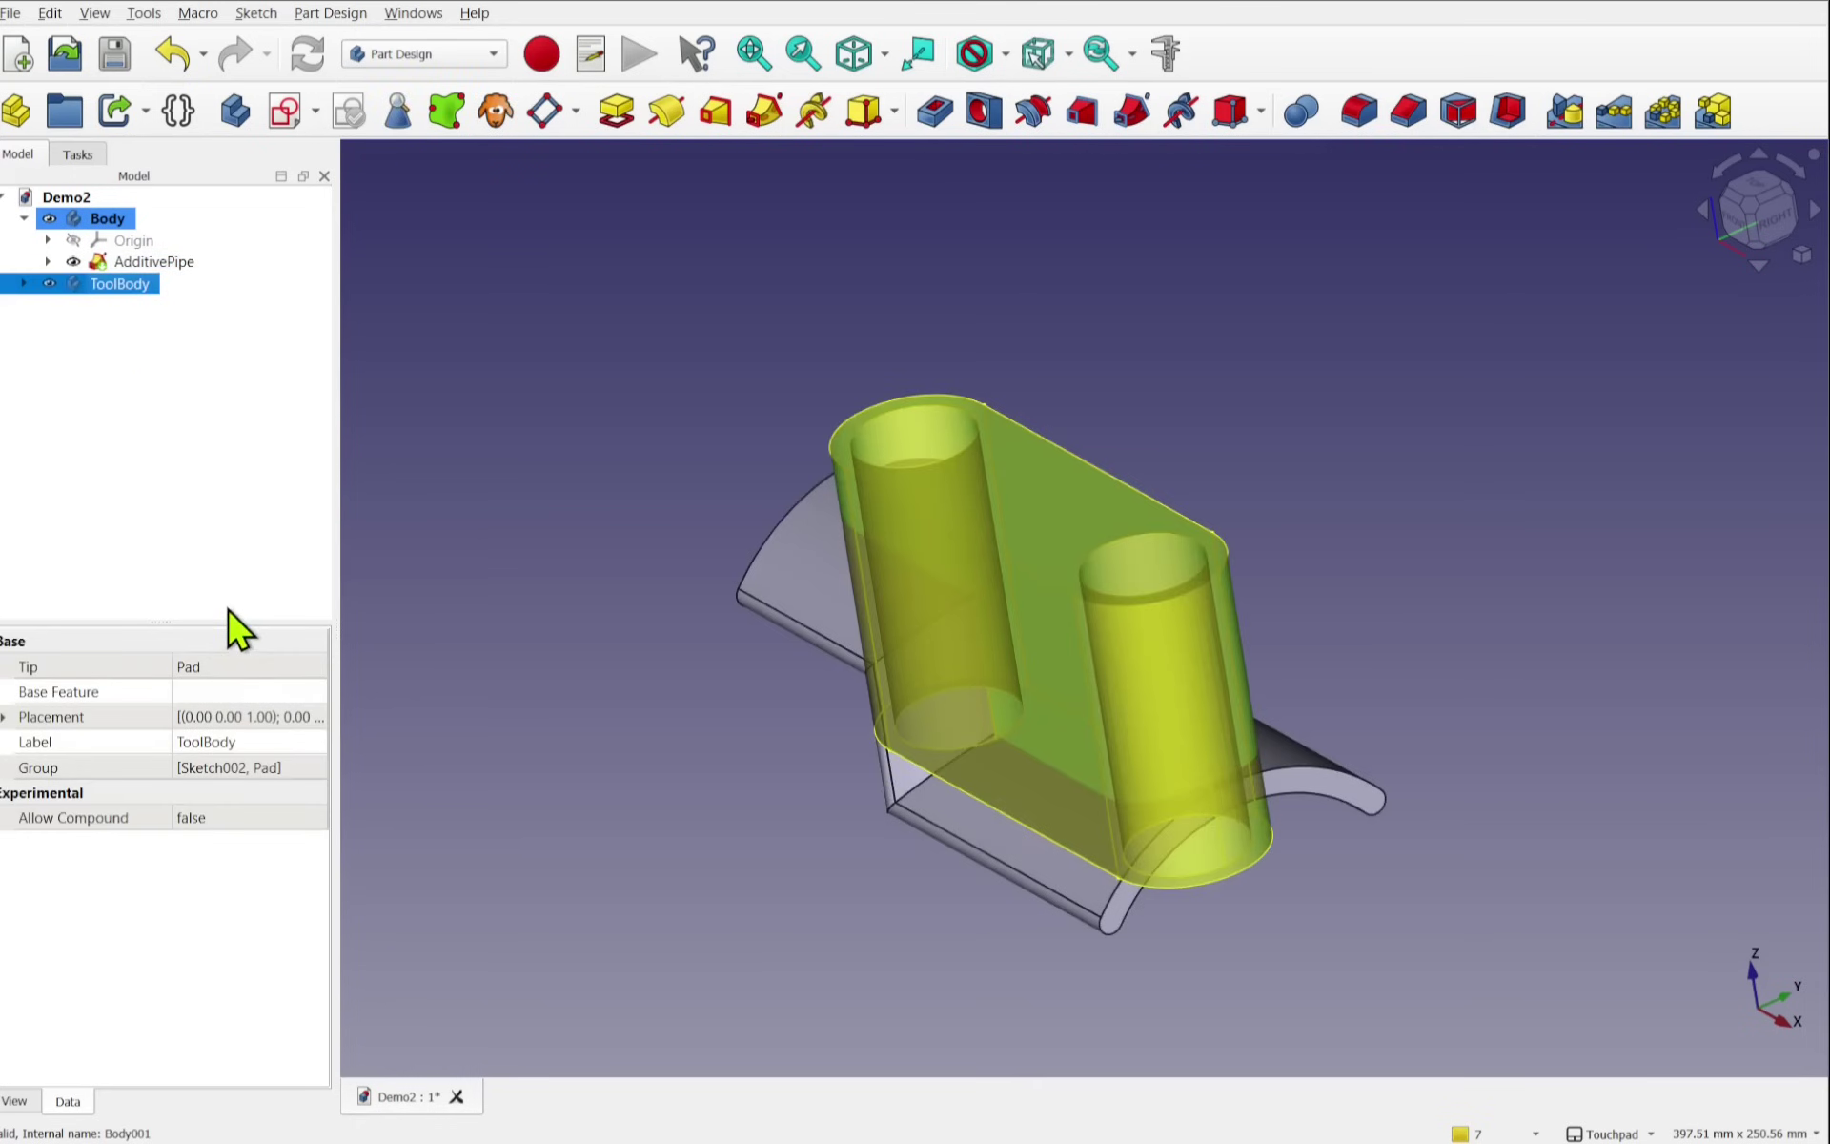
right_click(129, 304)
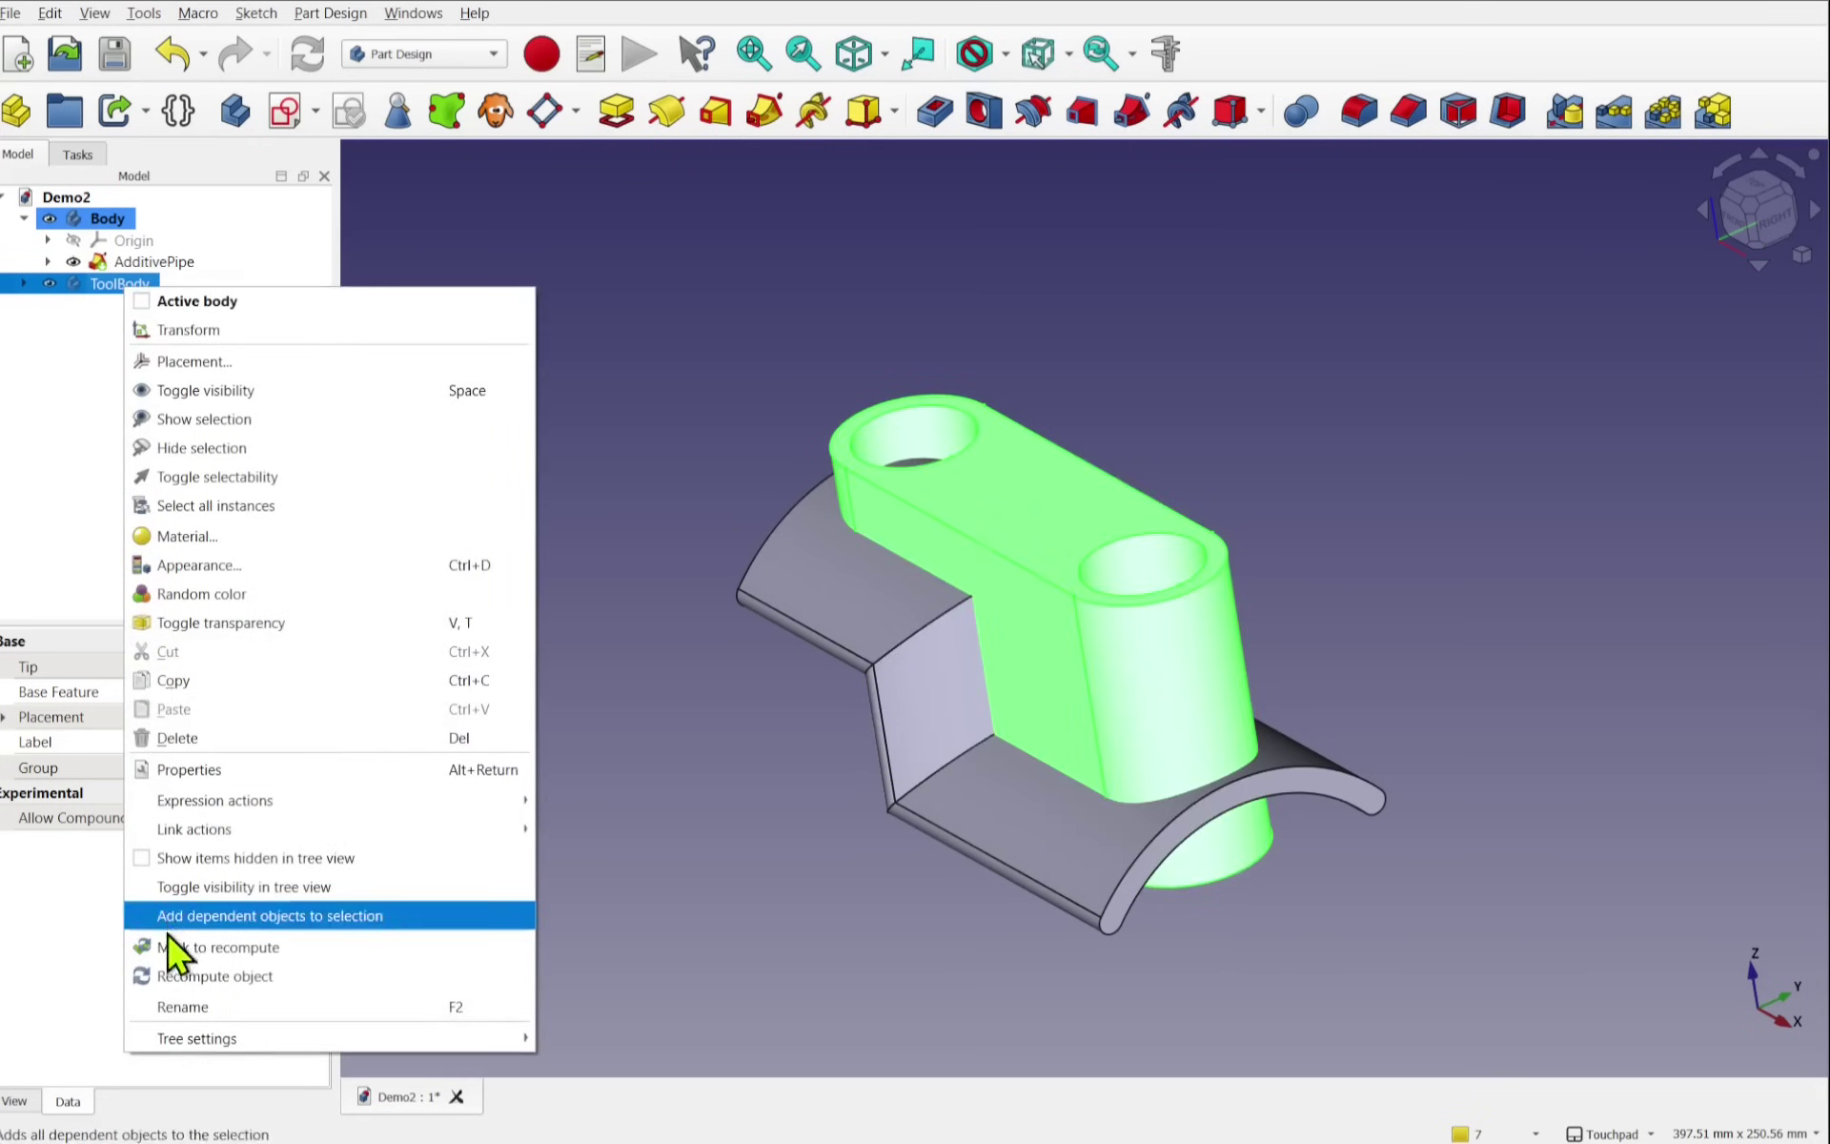
click(202, 1006)
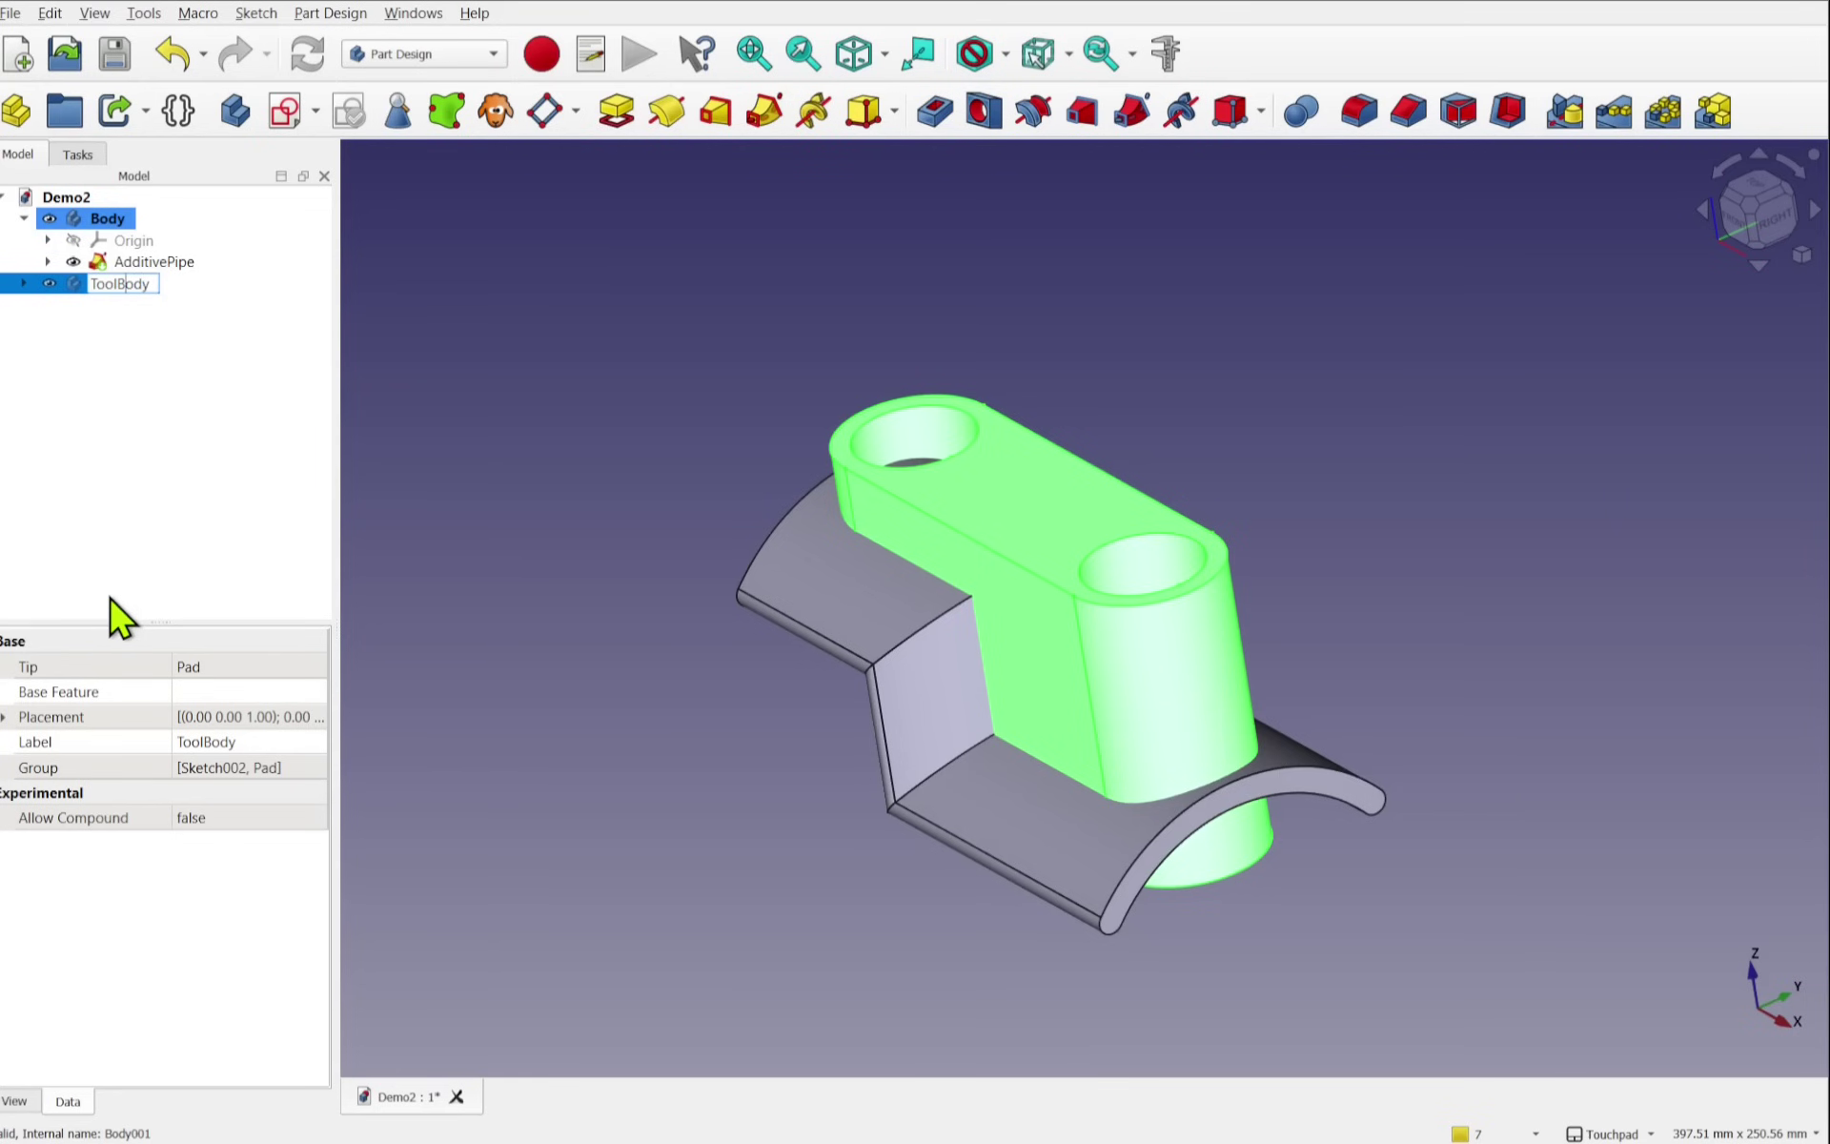
text(TemplateBody)
key(Return)
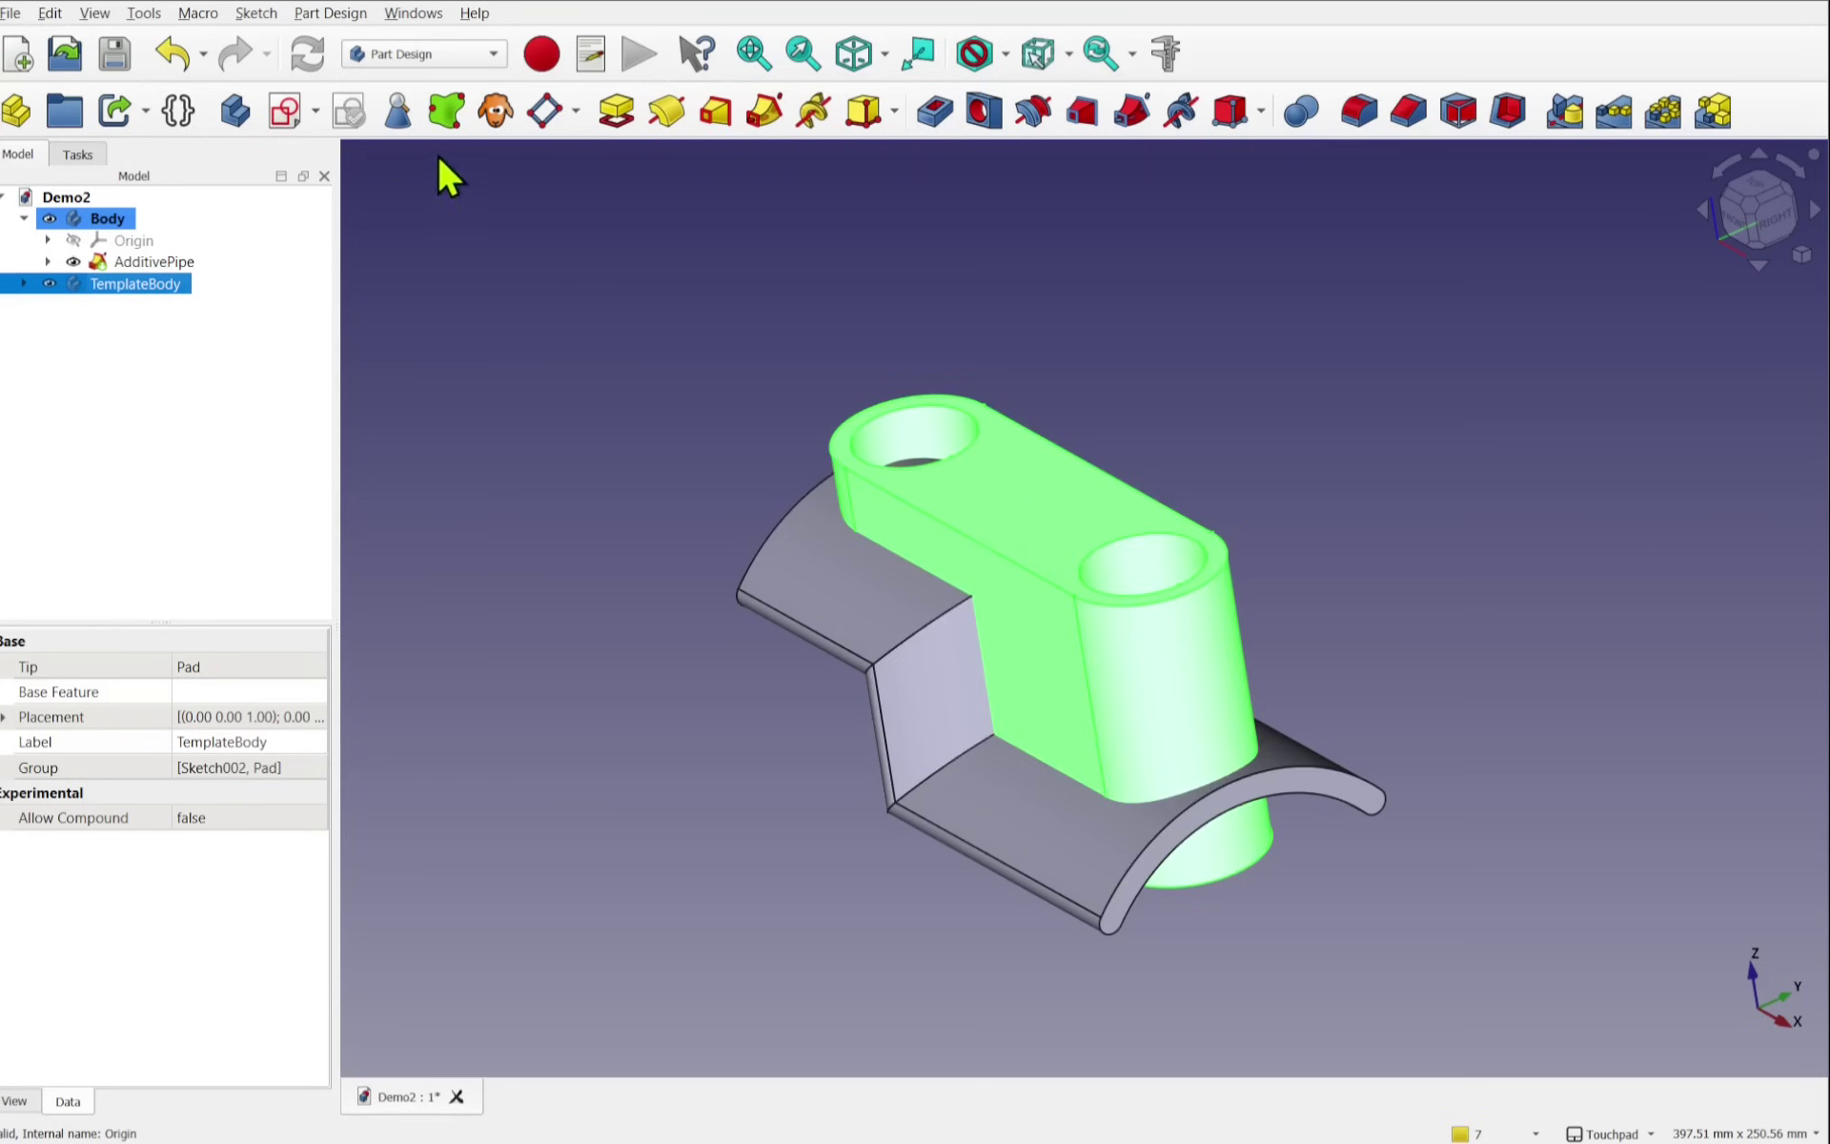
Step: Clone TemplateBody into a new body and rename that body ToolBody
click(492, 109)
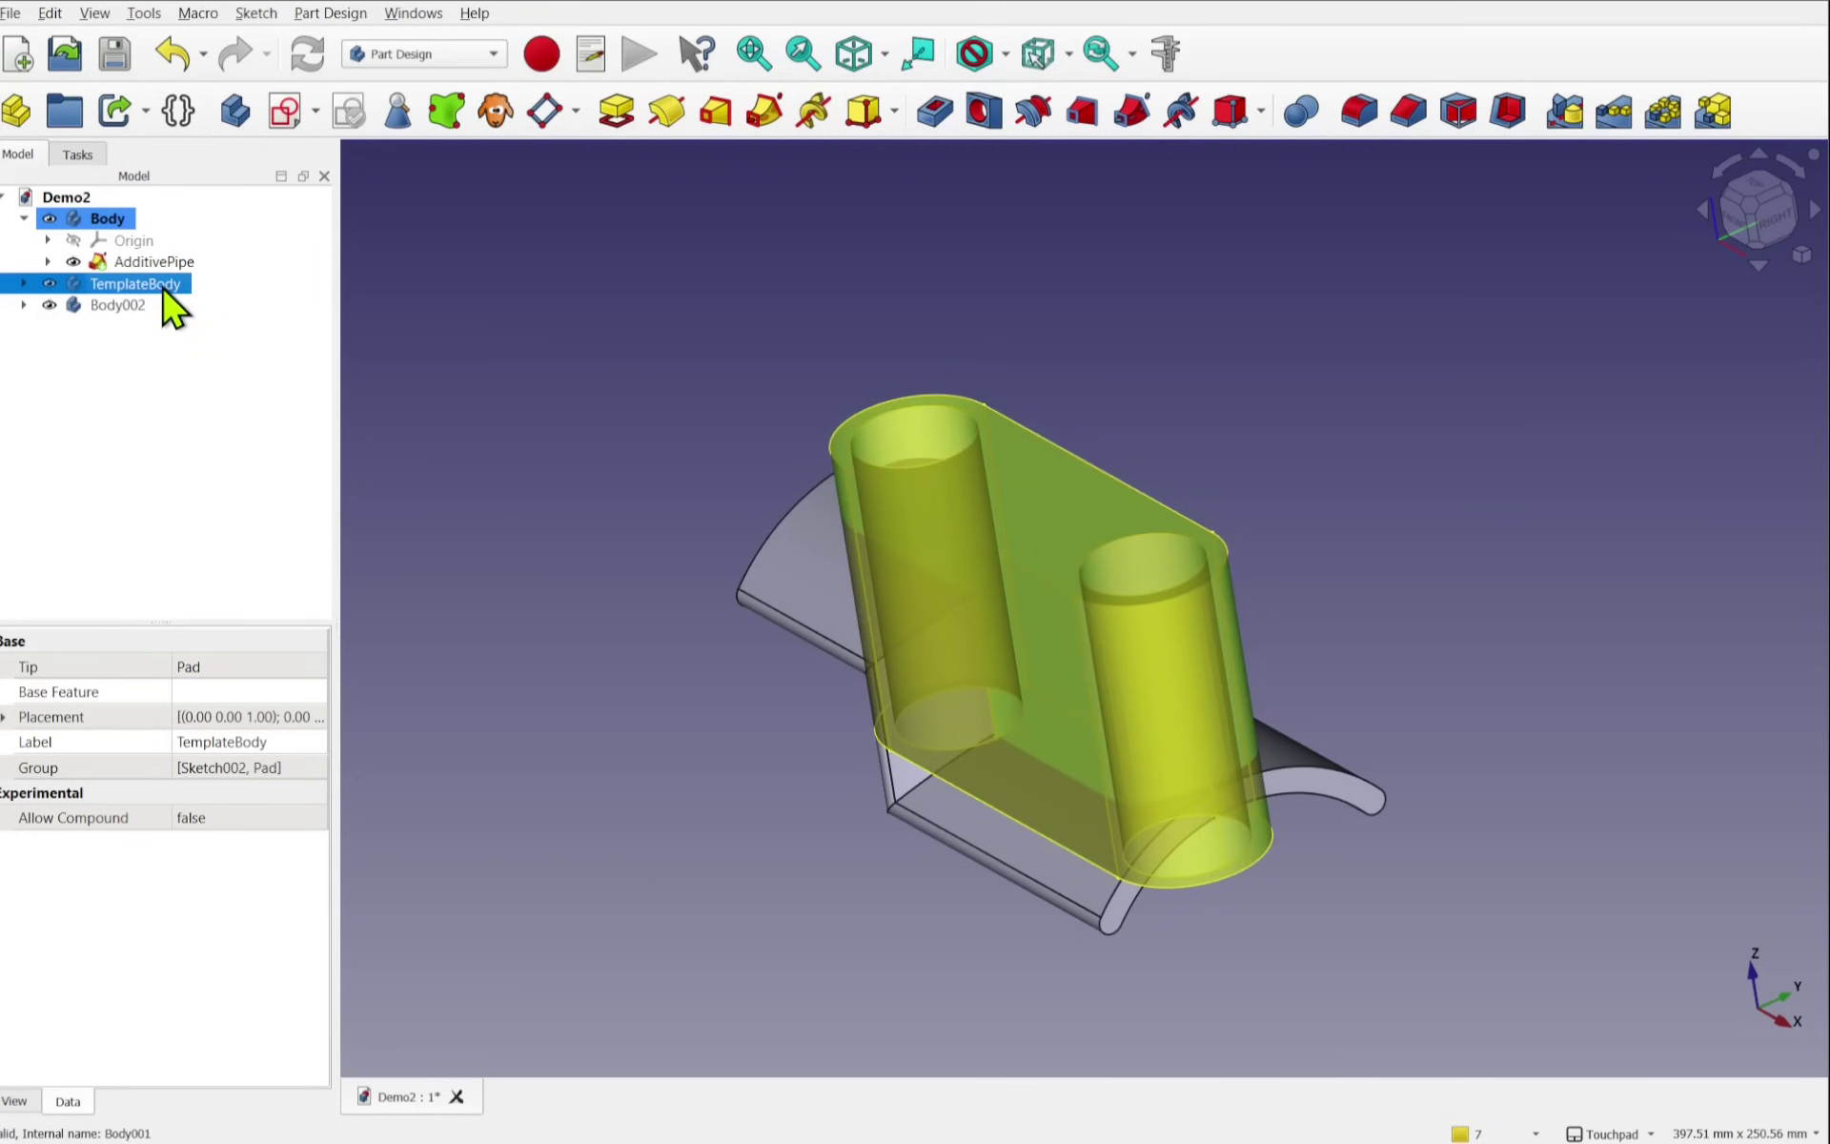
right_click(119, 306)
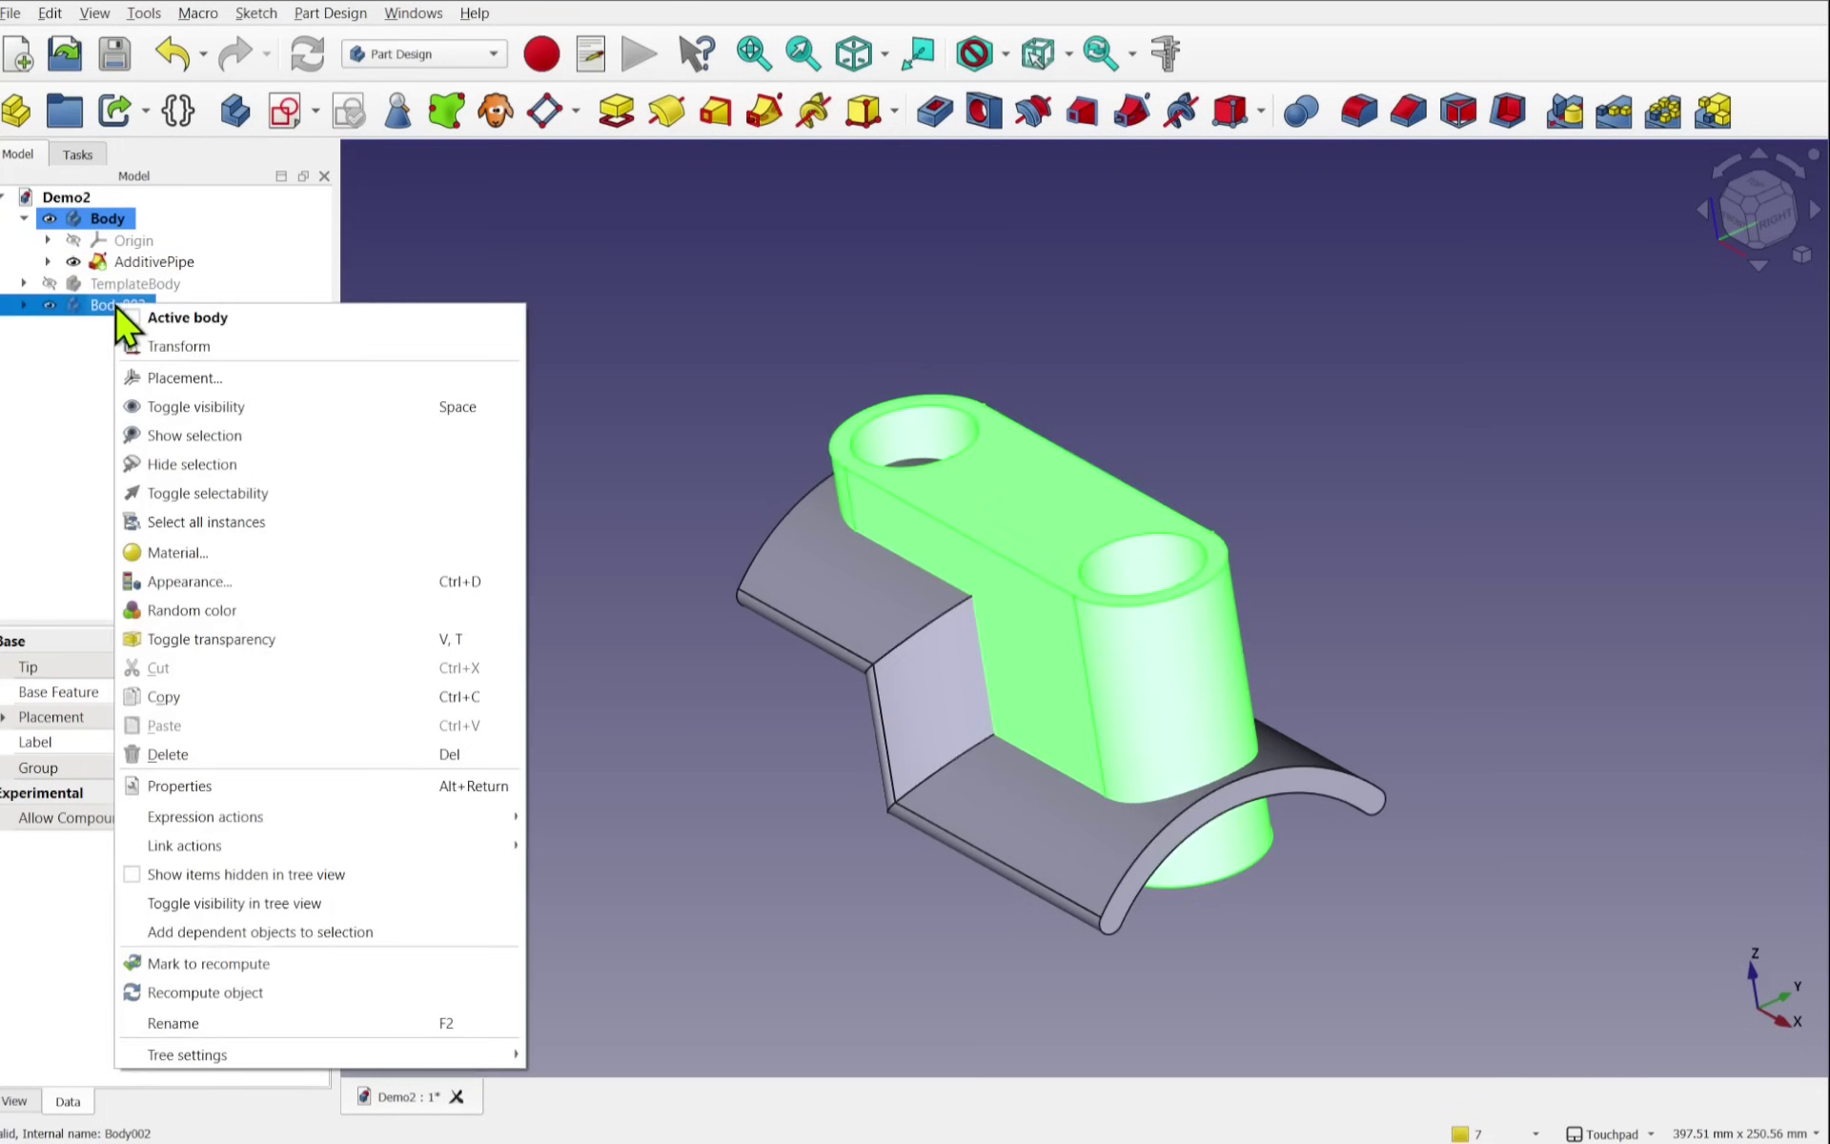
click(269, 1025)
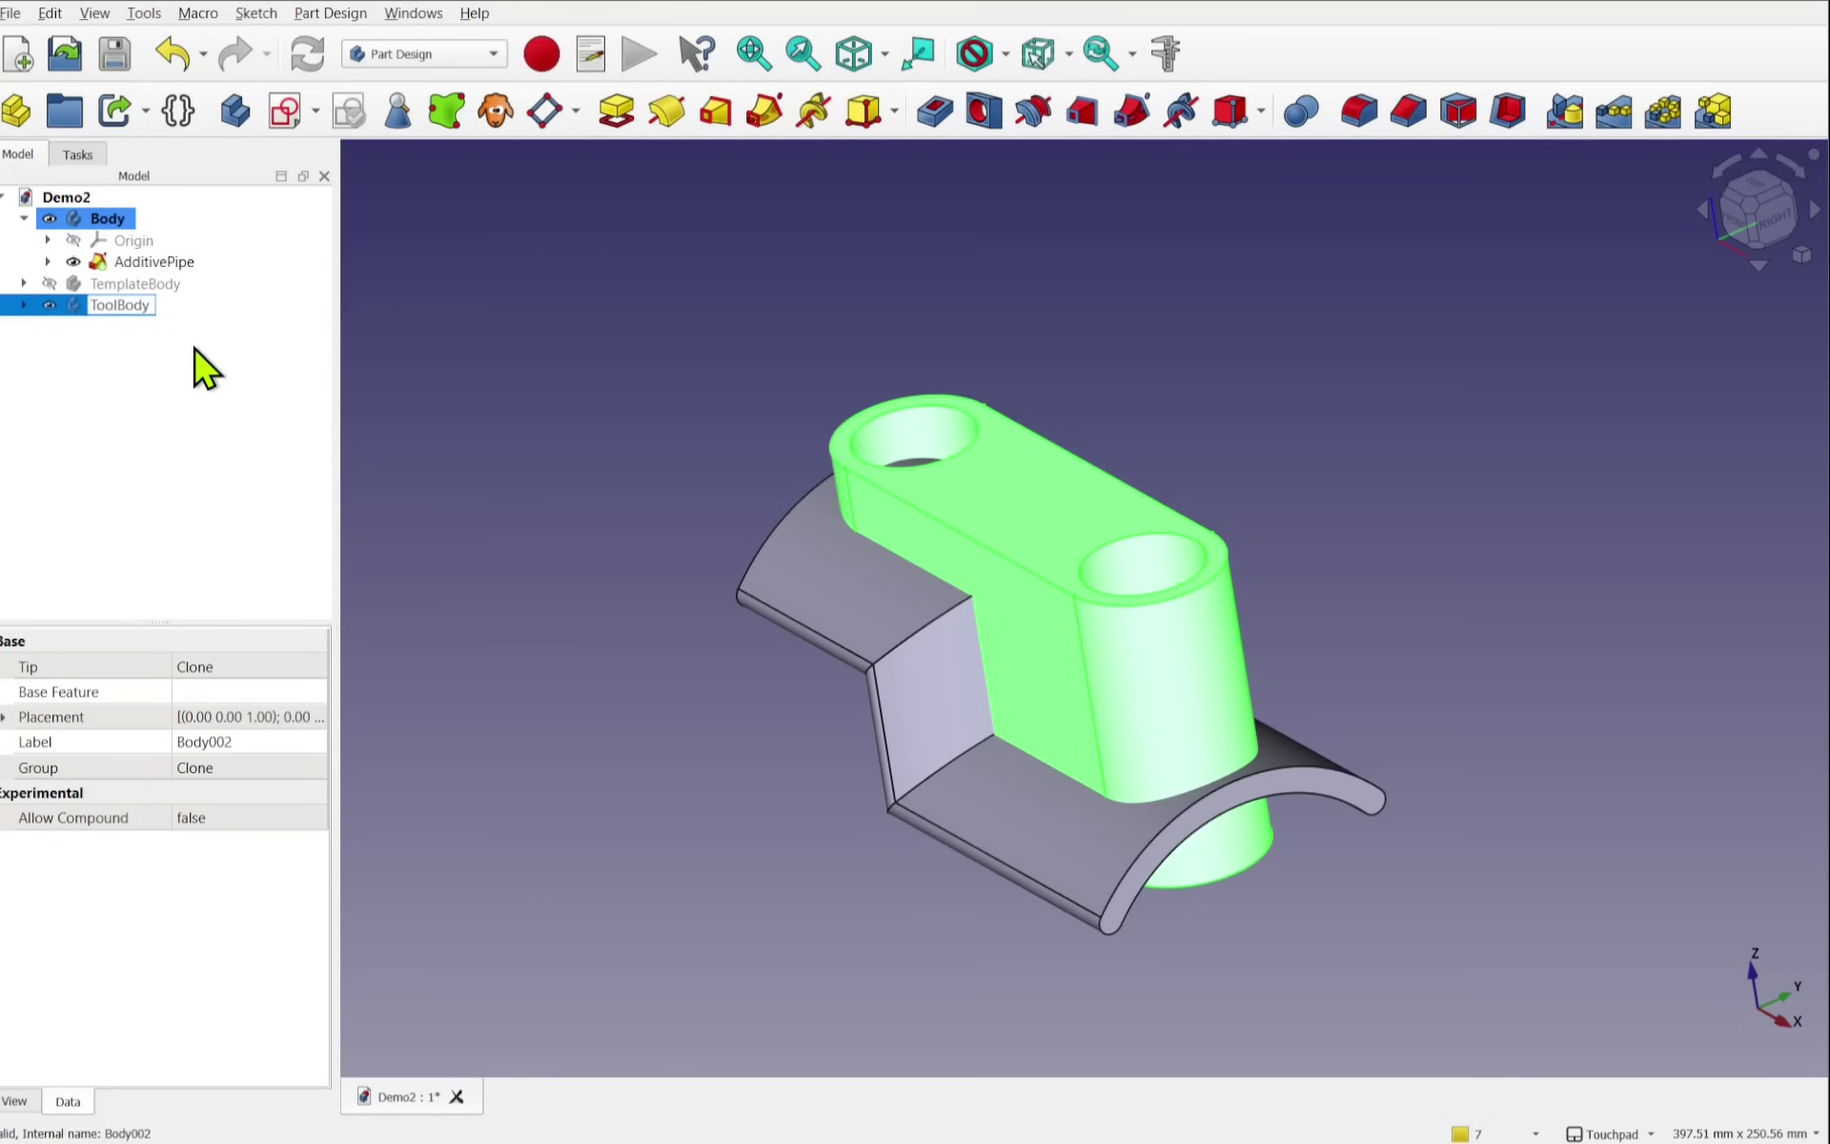
key(Return)
click(26, 306)
click(164, 446)
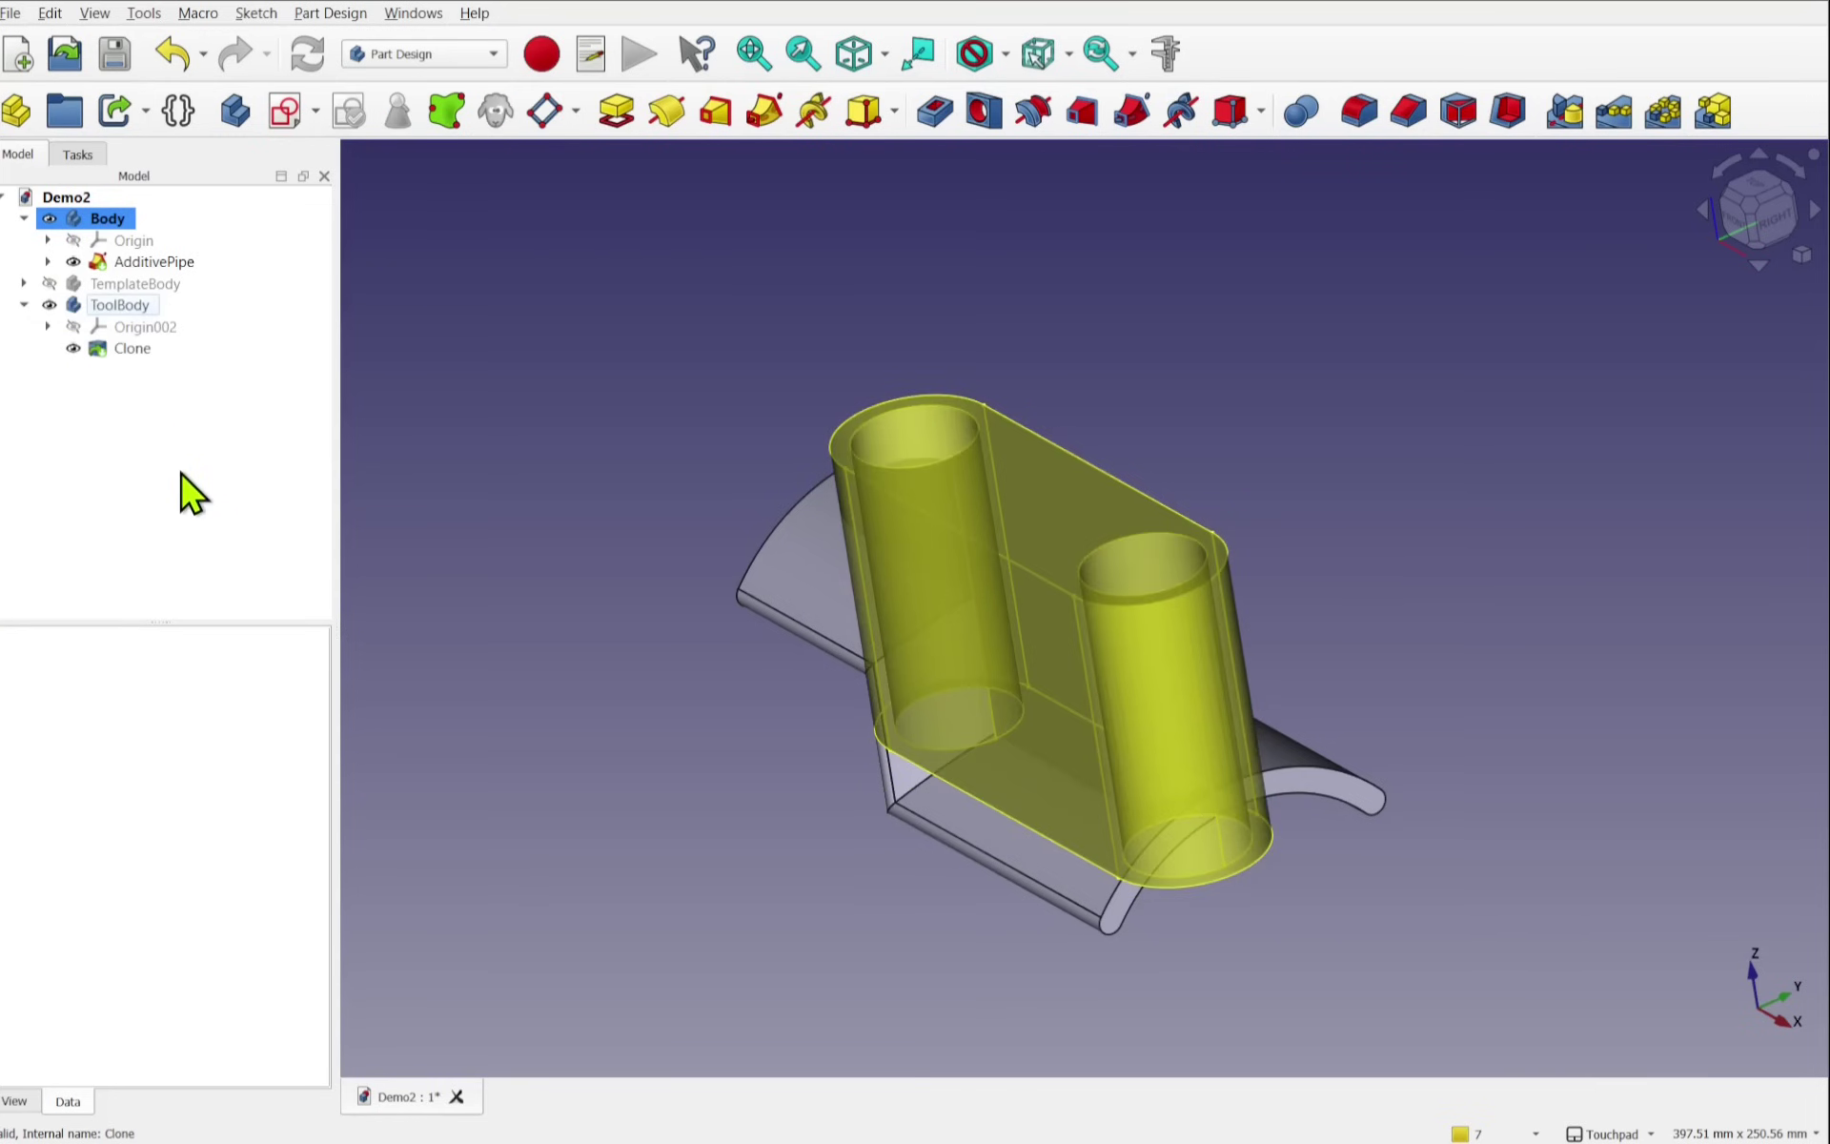
Step: Rename the AdditivePipe body from Body to CurvedBody and set it as active body
right_click(112, 221)
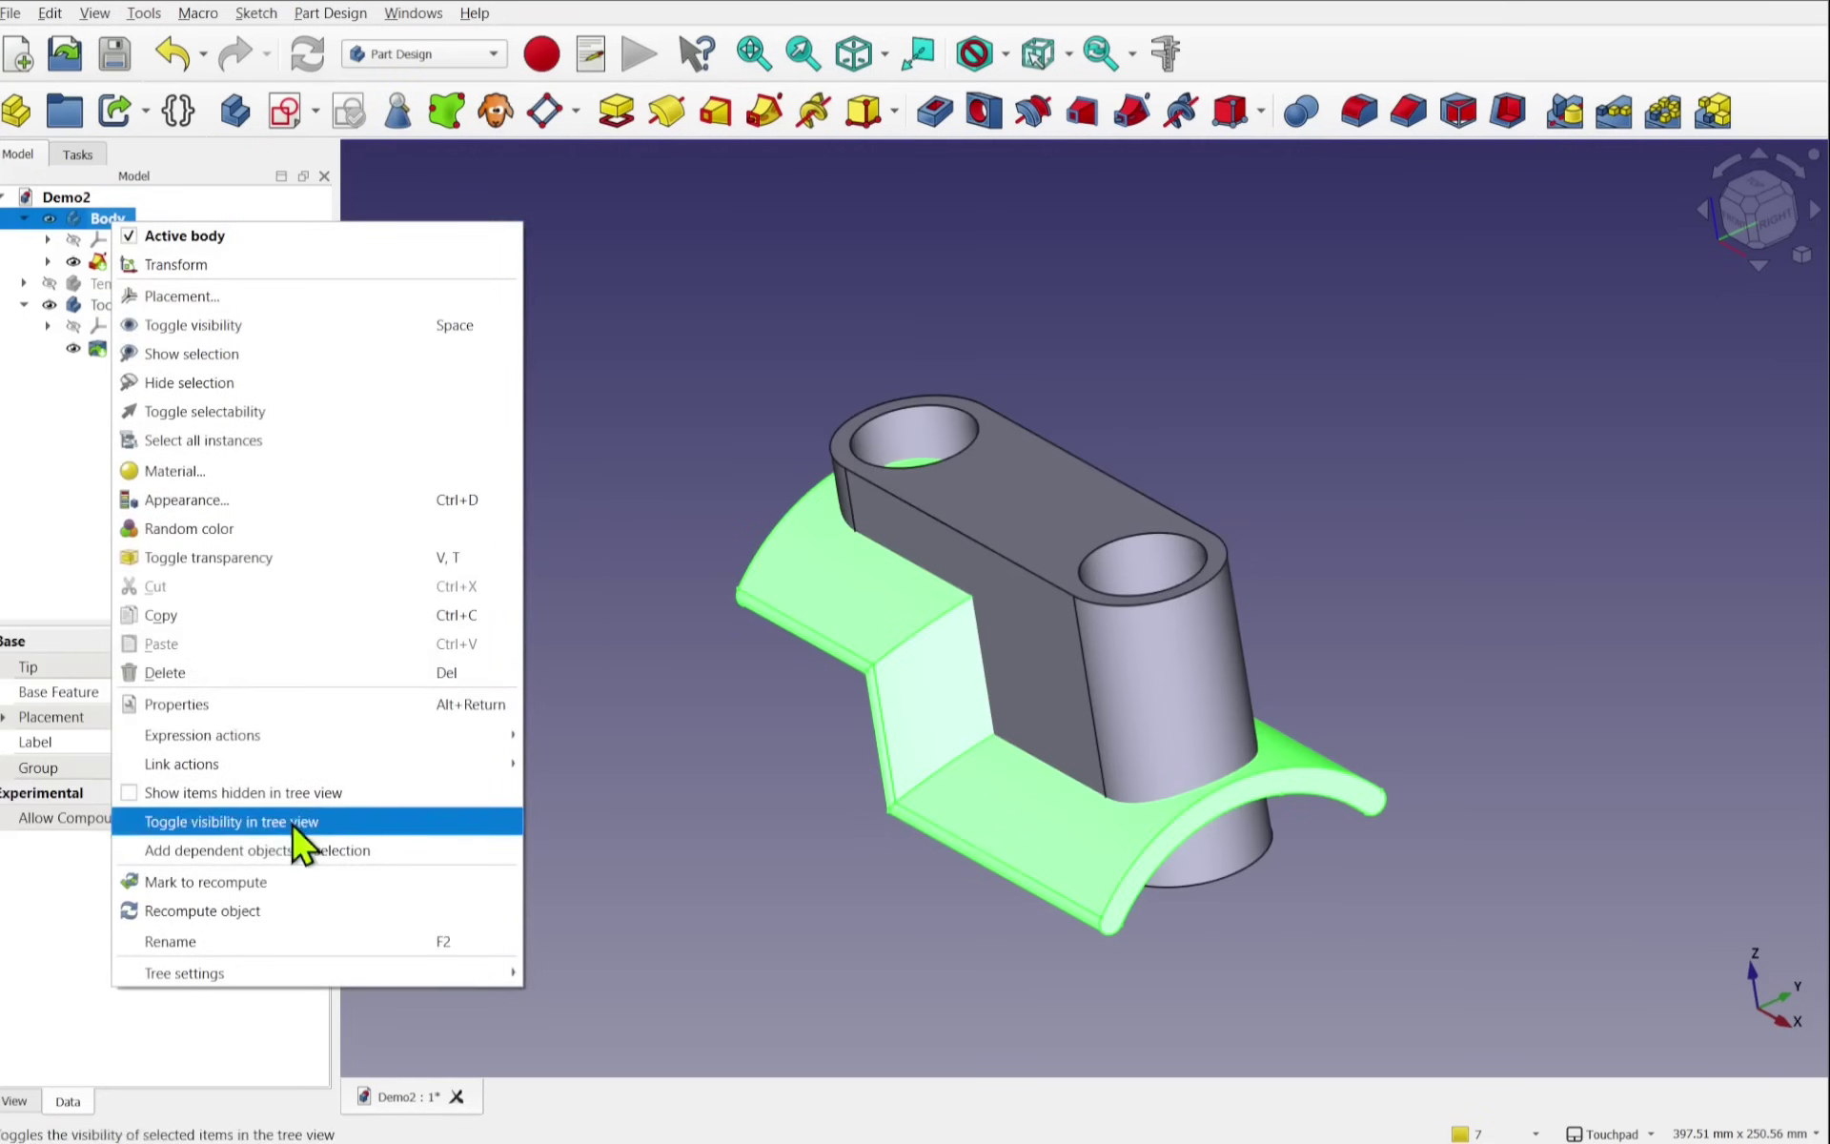
click(278, 940)
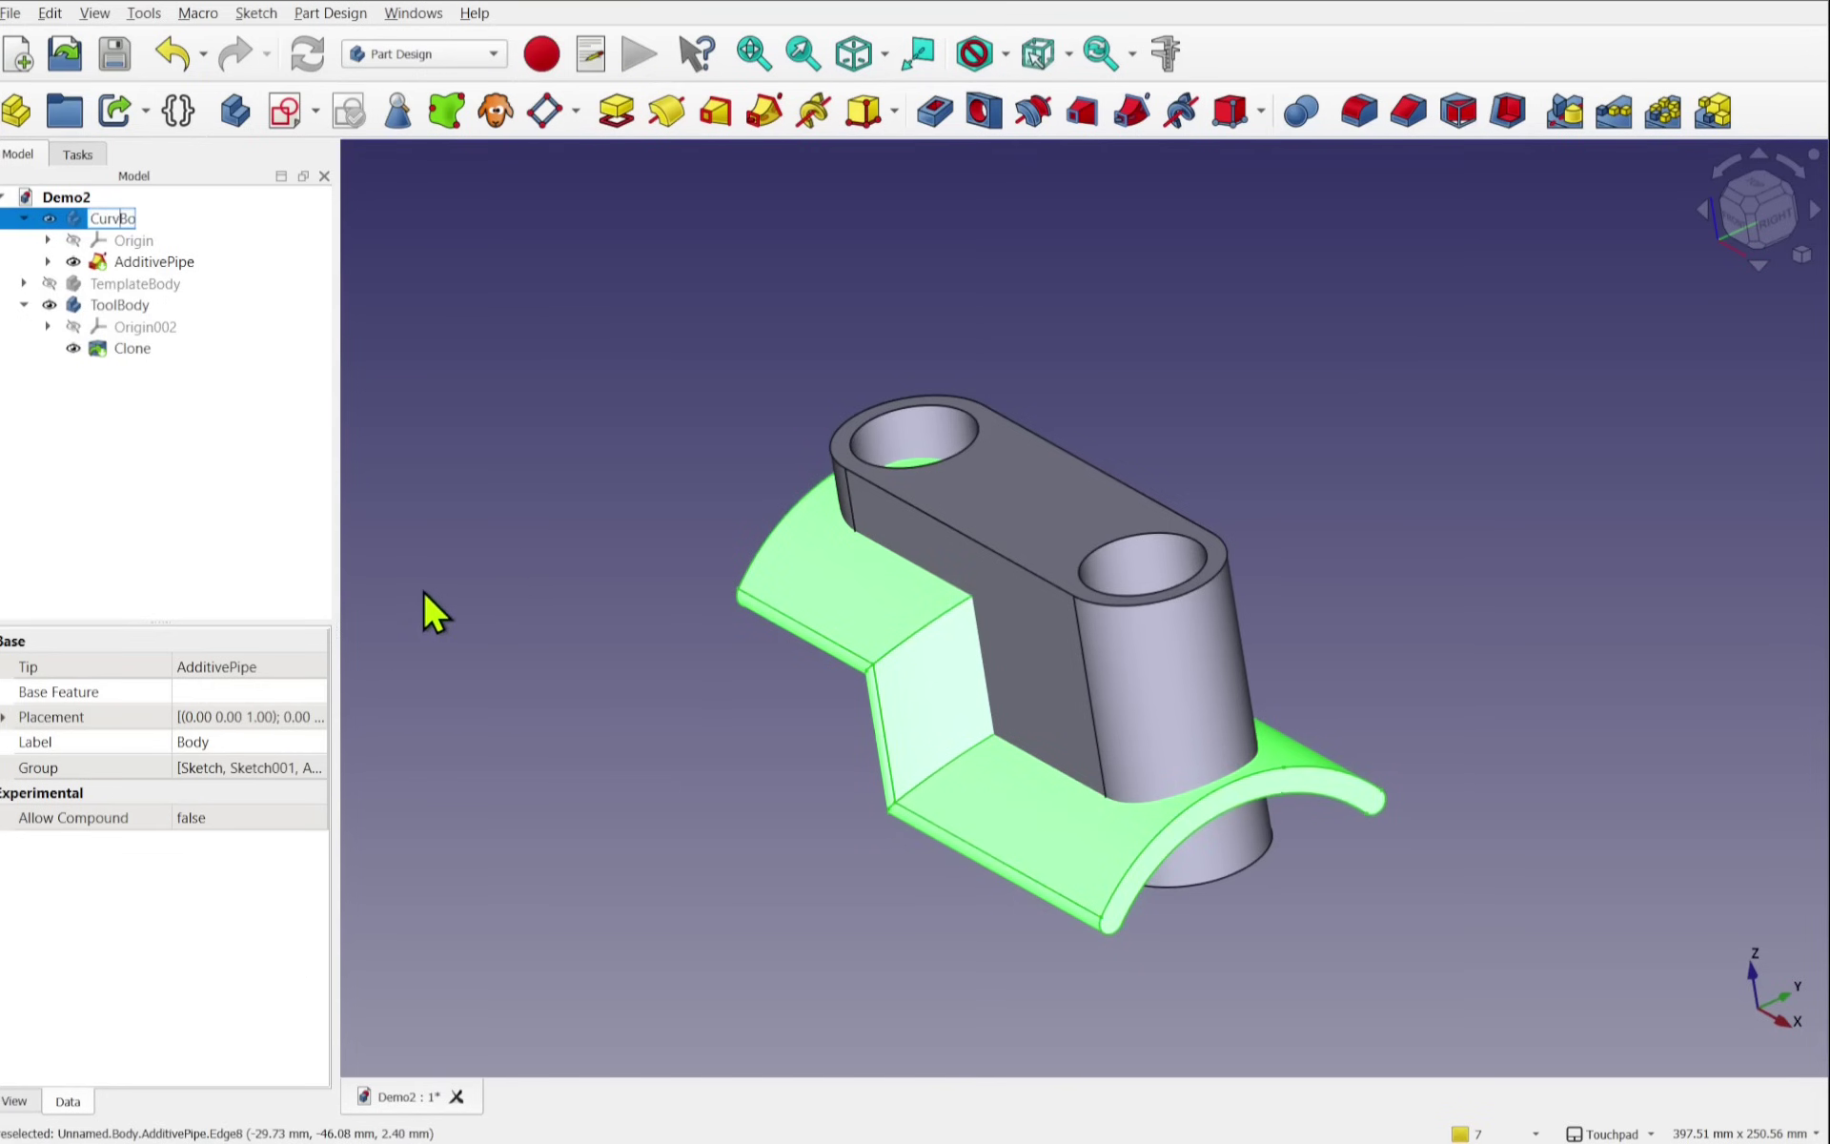
text(CurvedBody)
key(Return)
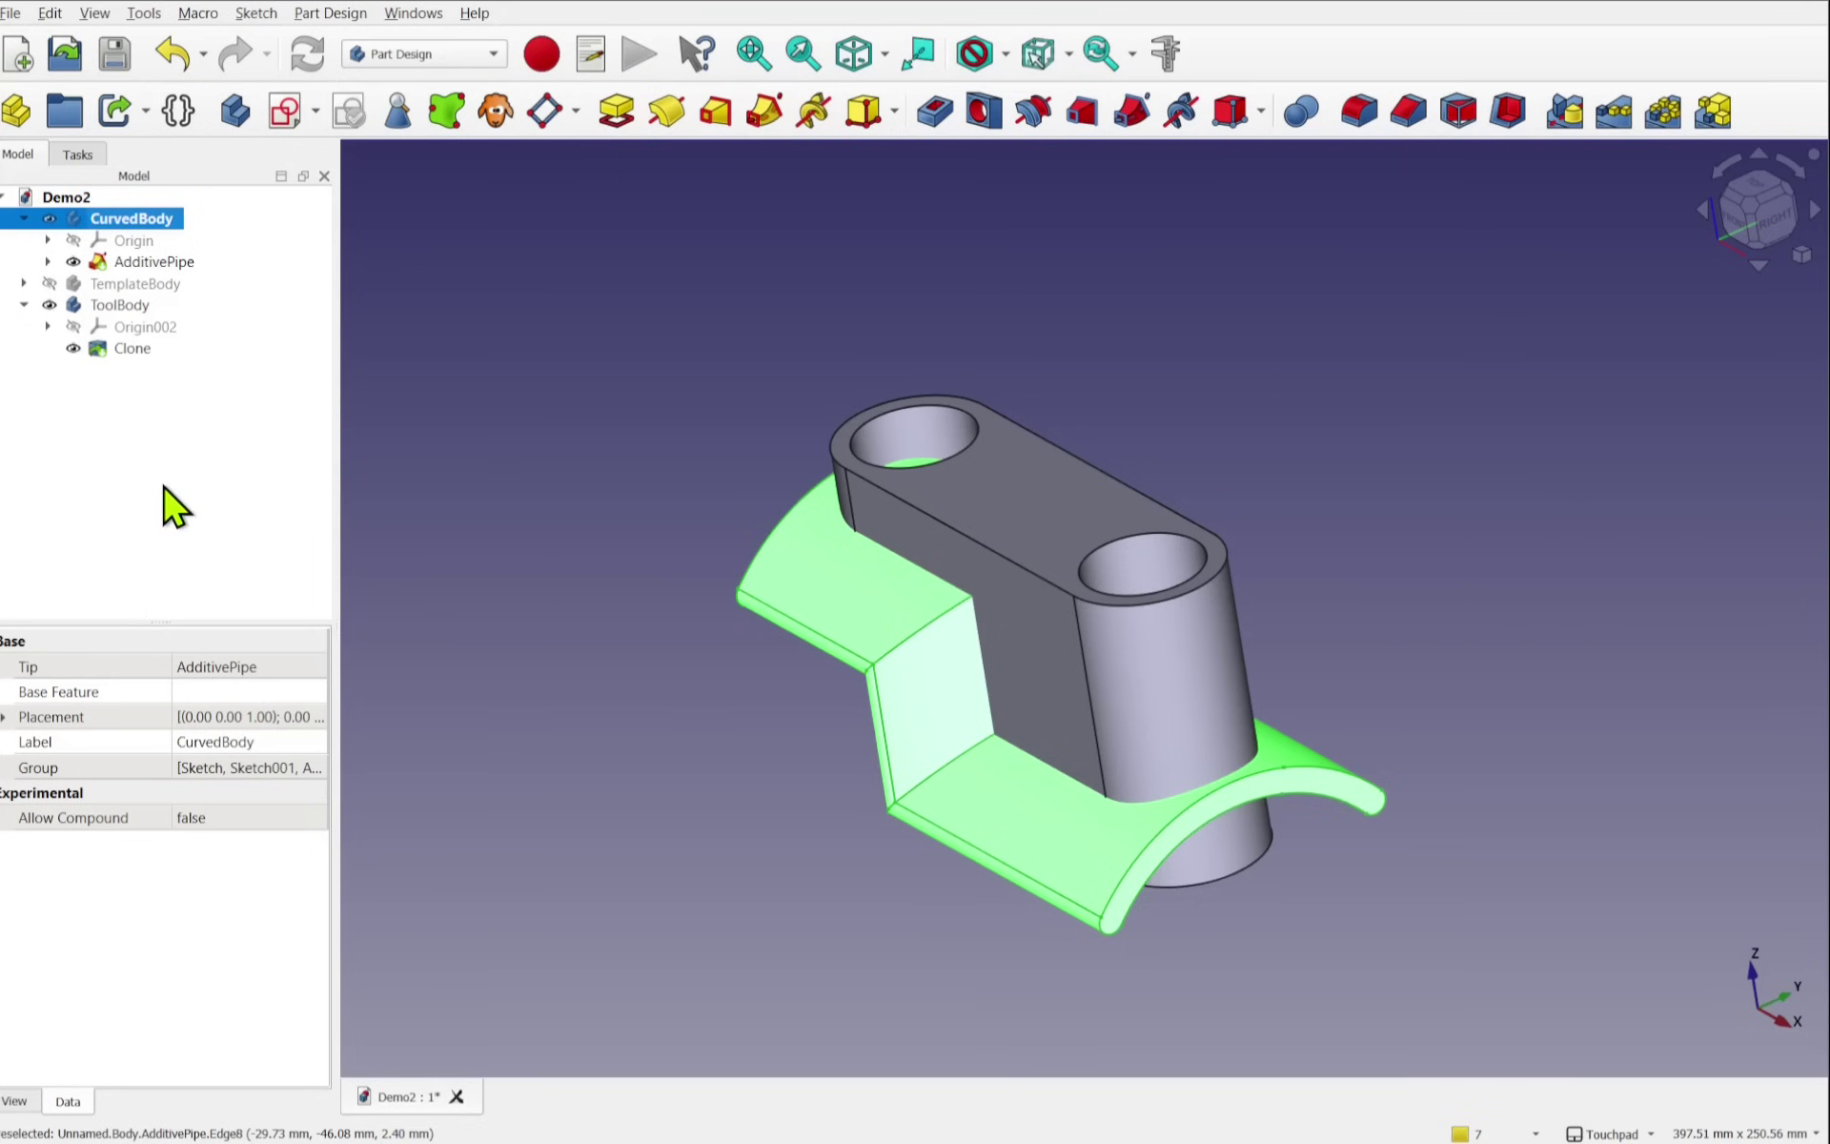
click(161, 488)
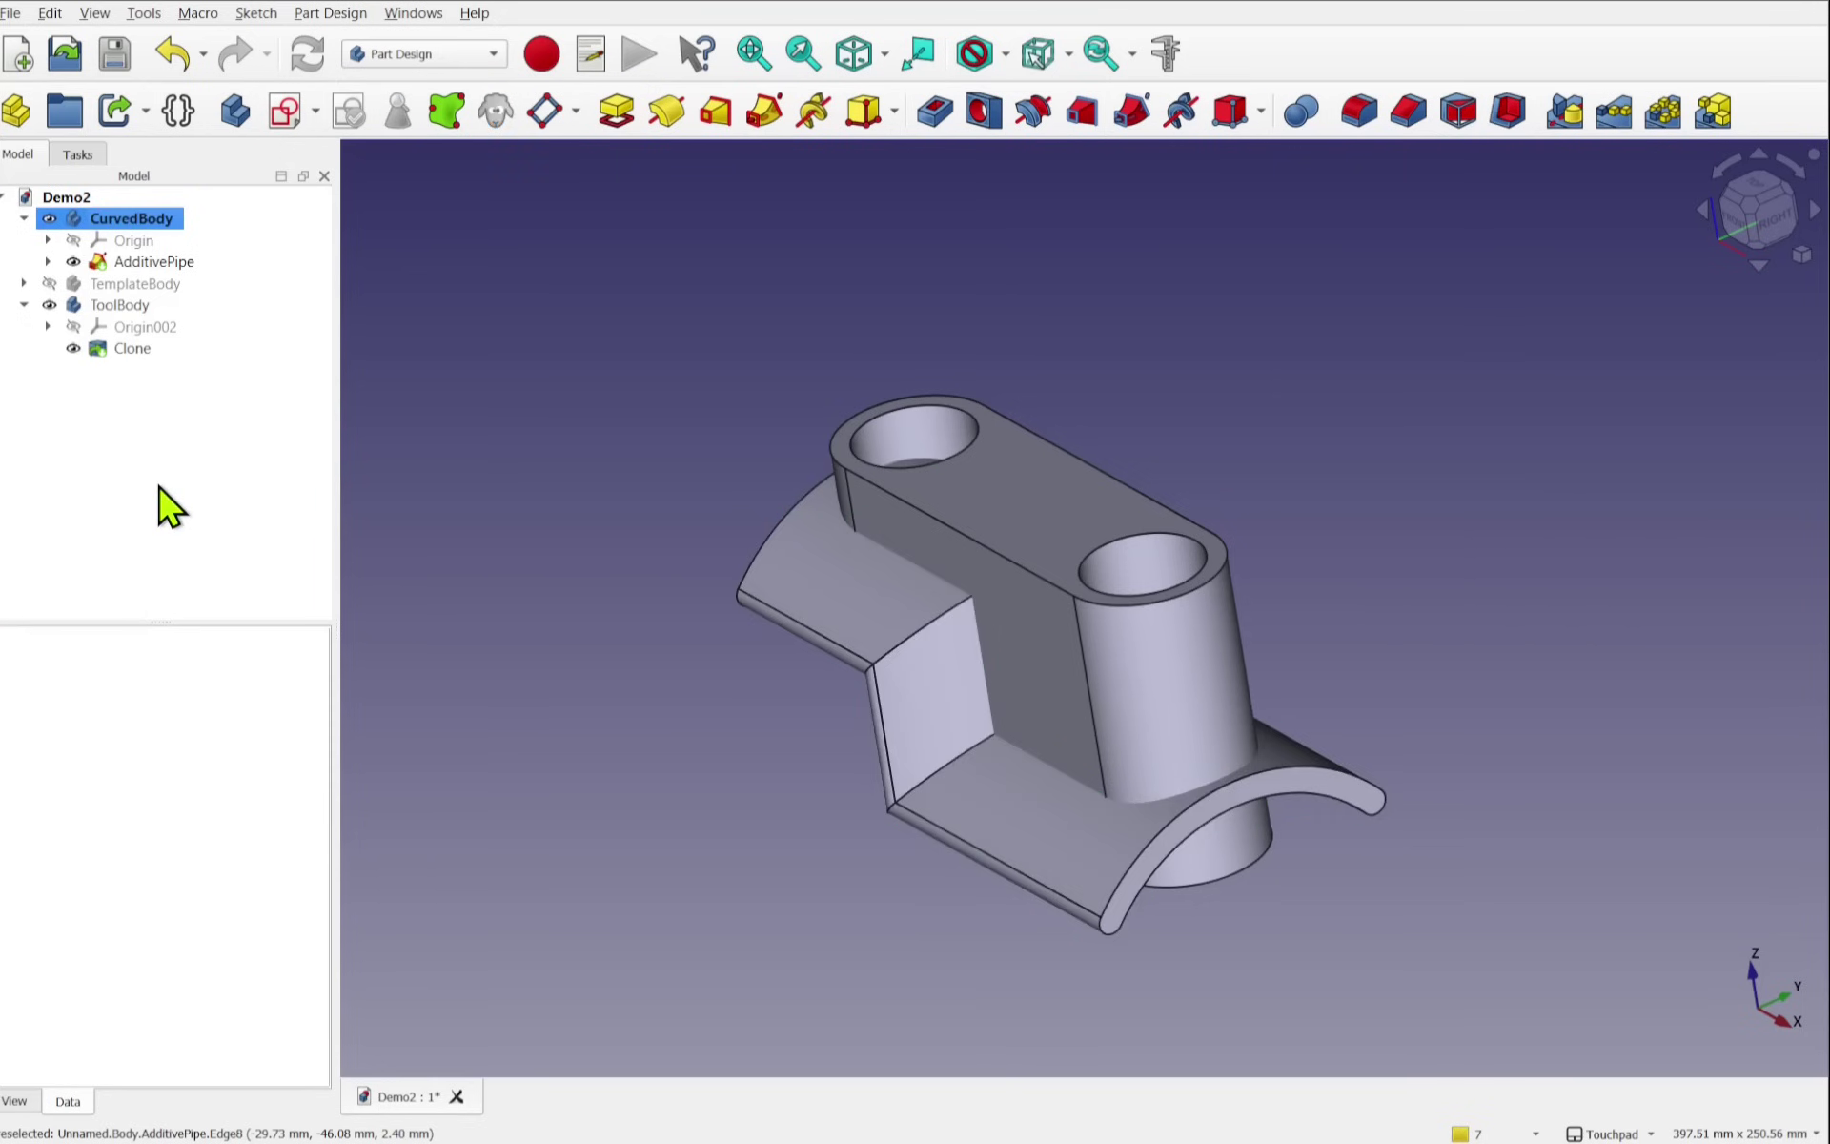
right_click(141, 221)
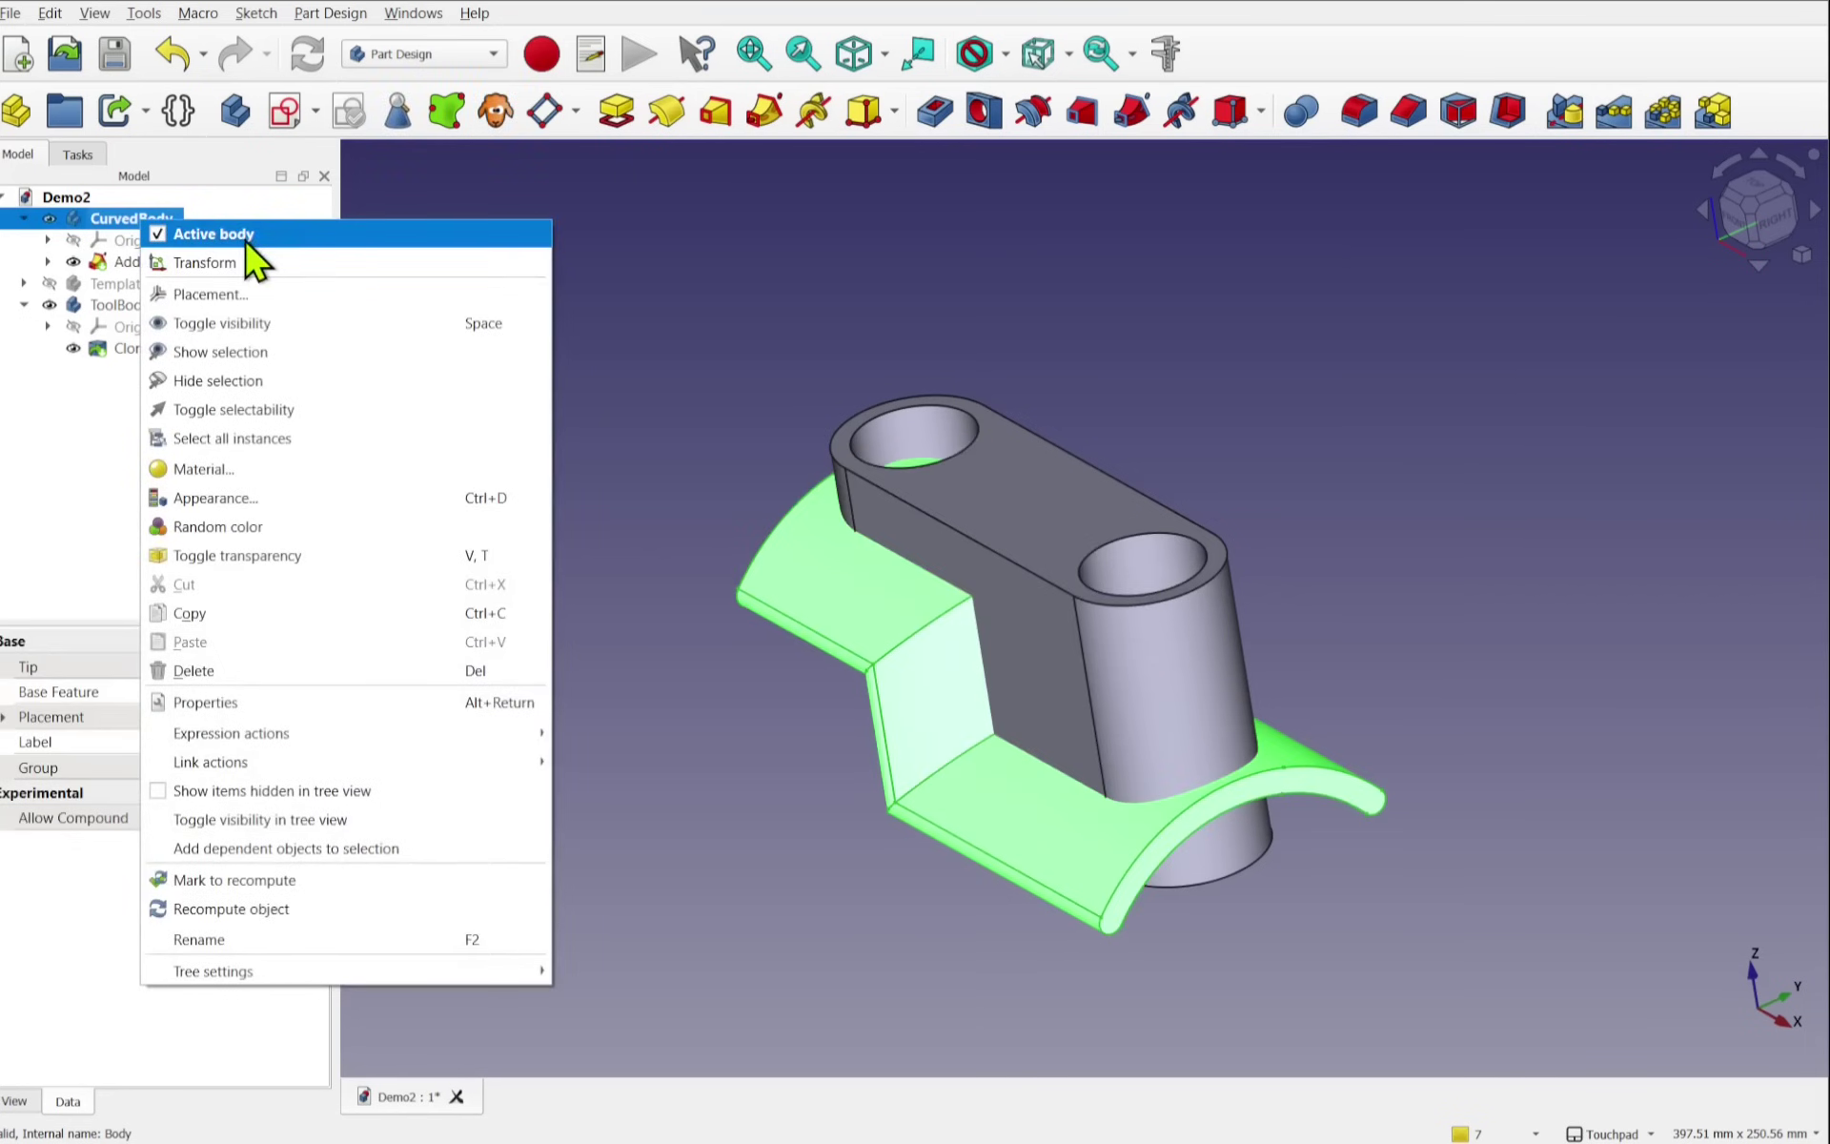
click(74, 511)
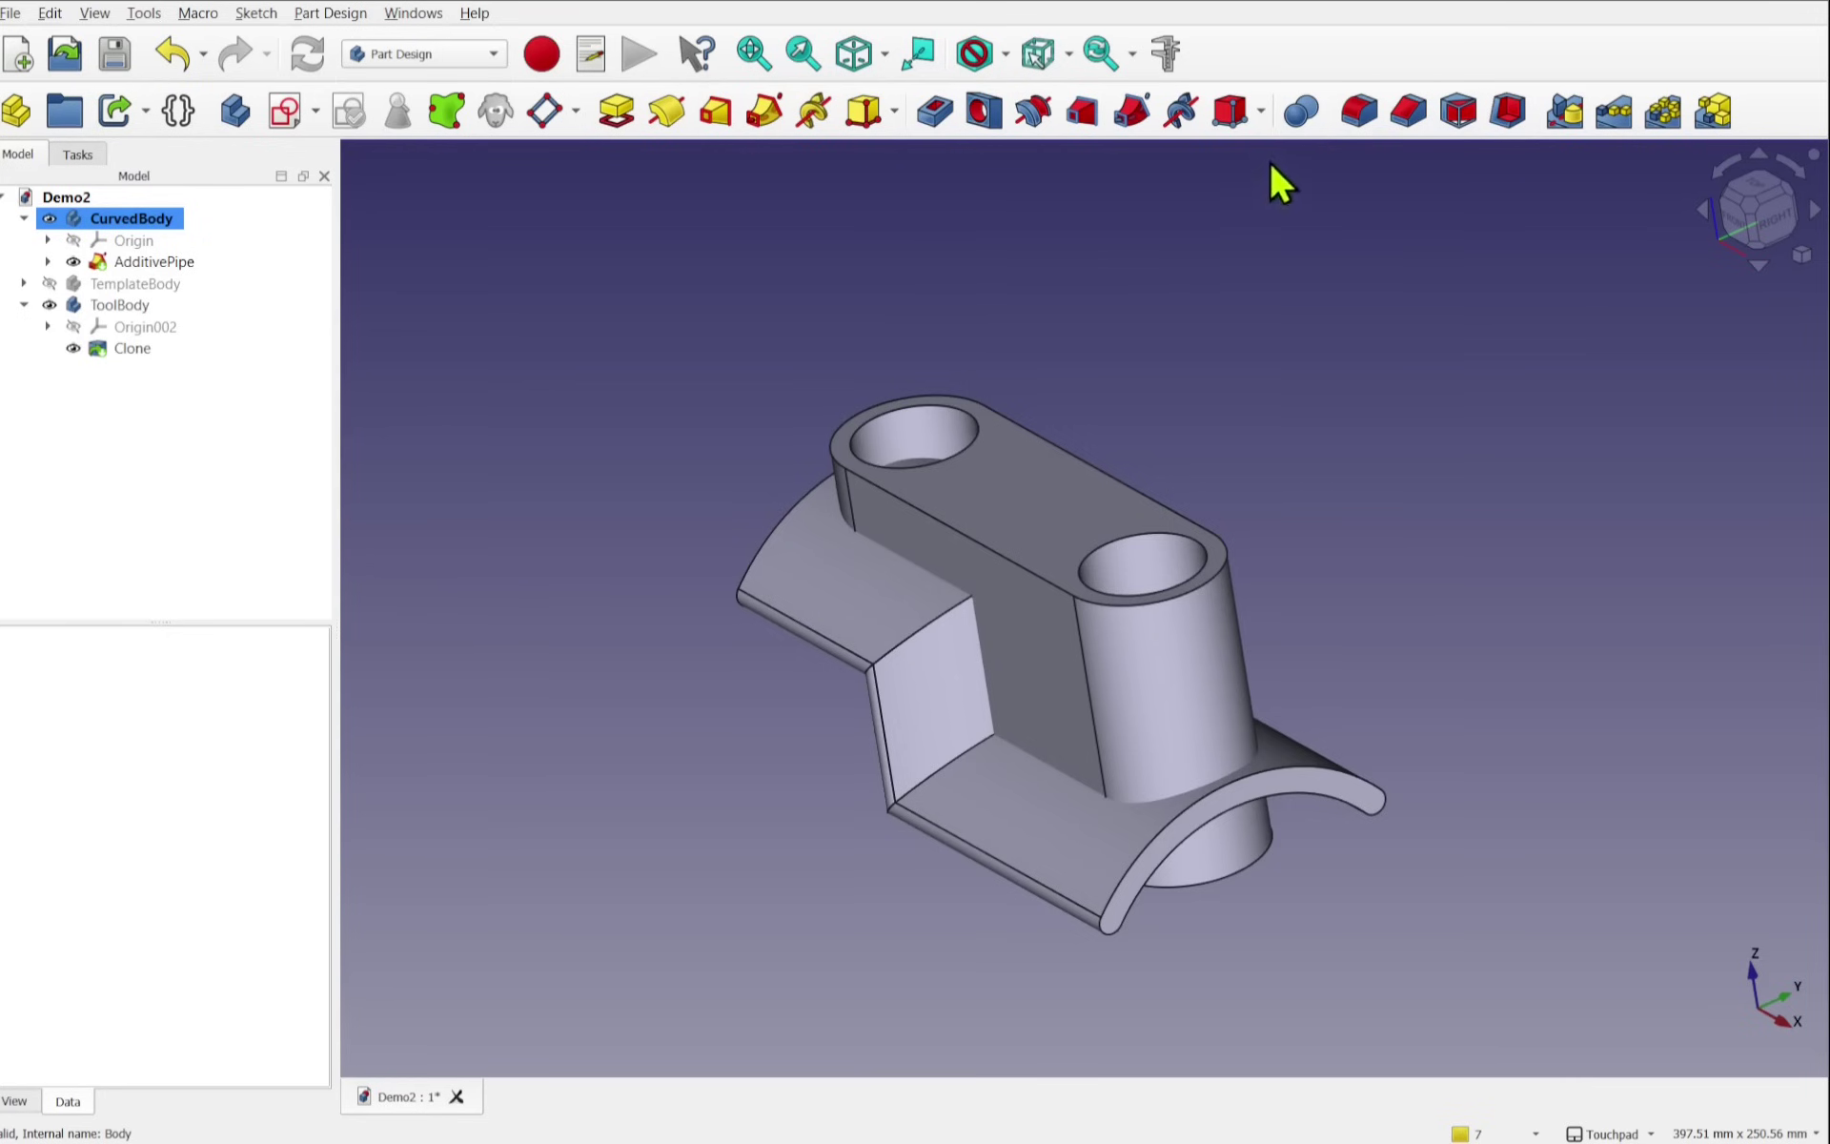
Step: Add a Common Boolean to CurvedBody using the cloned ToolBody as the tool
click(1302, 112)
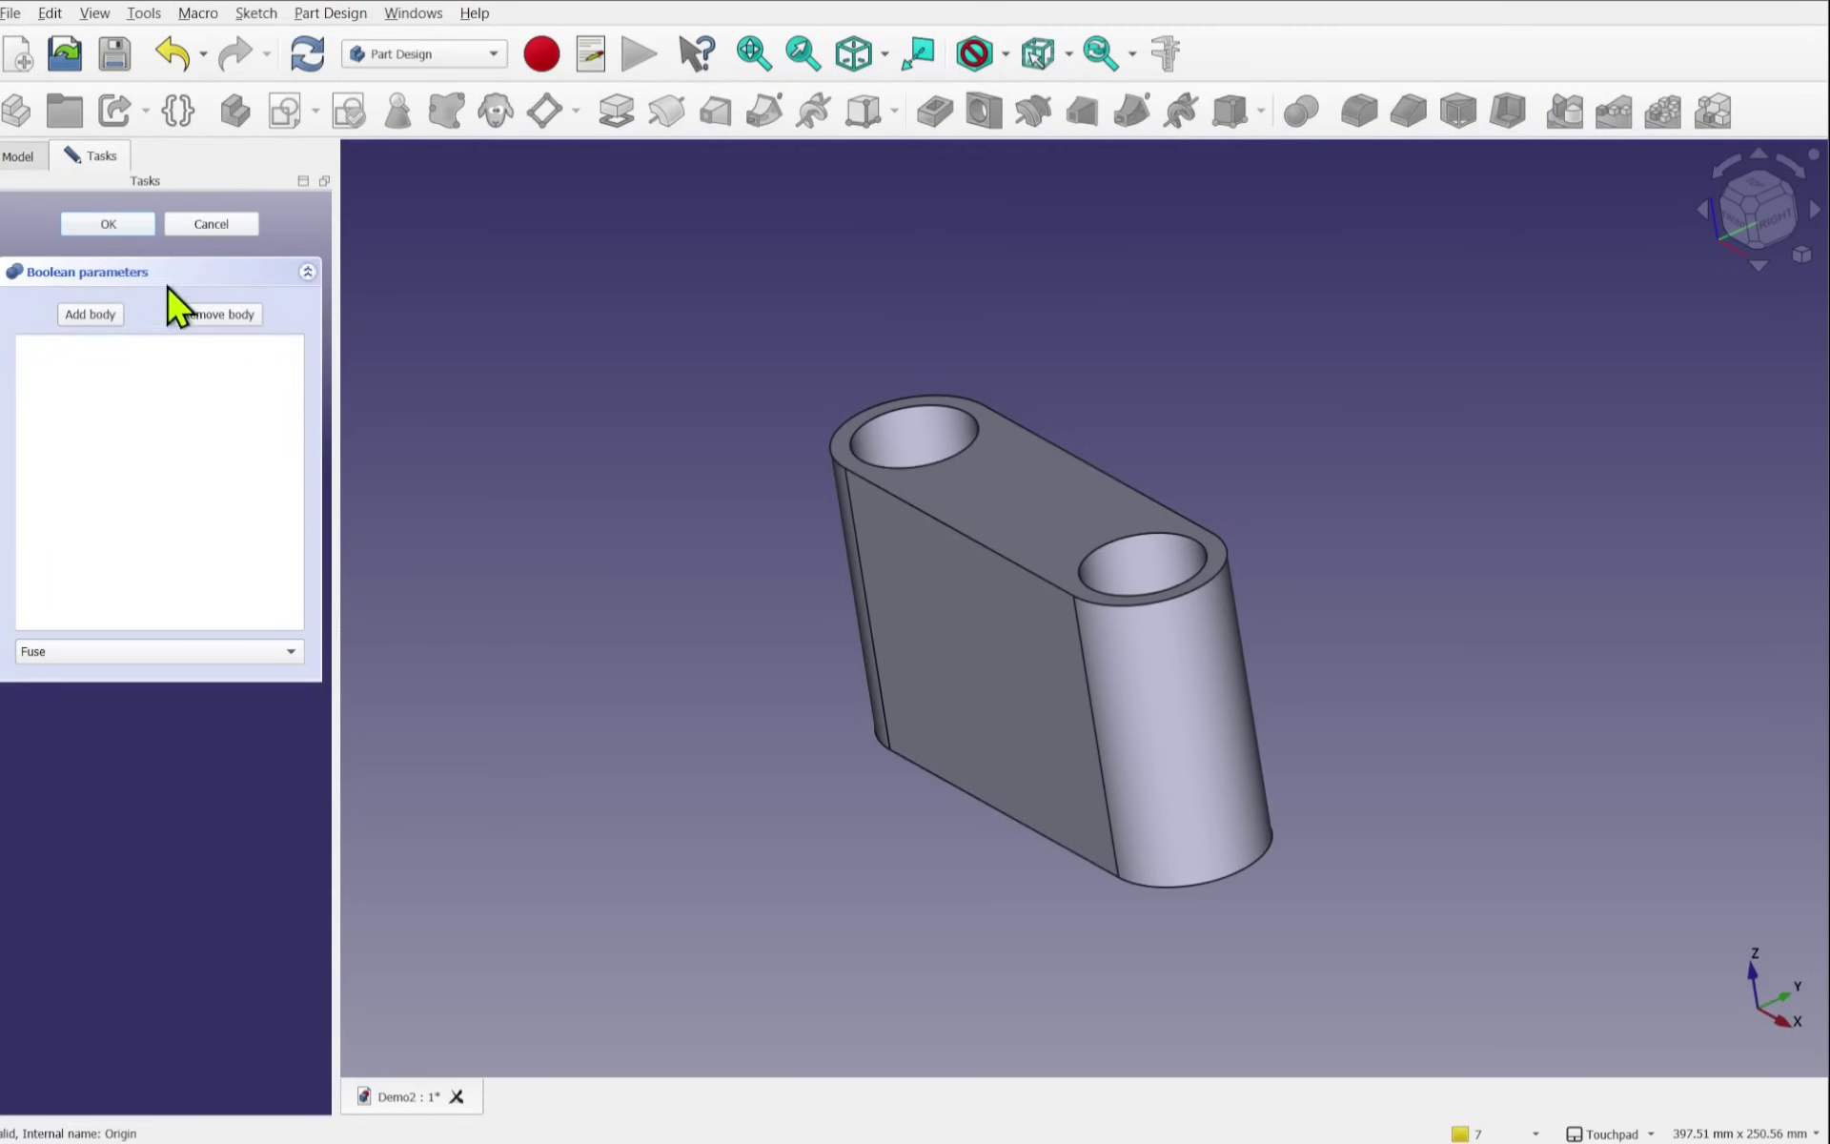
click(94, 317)
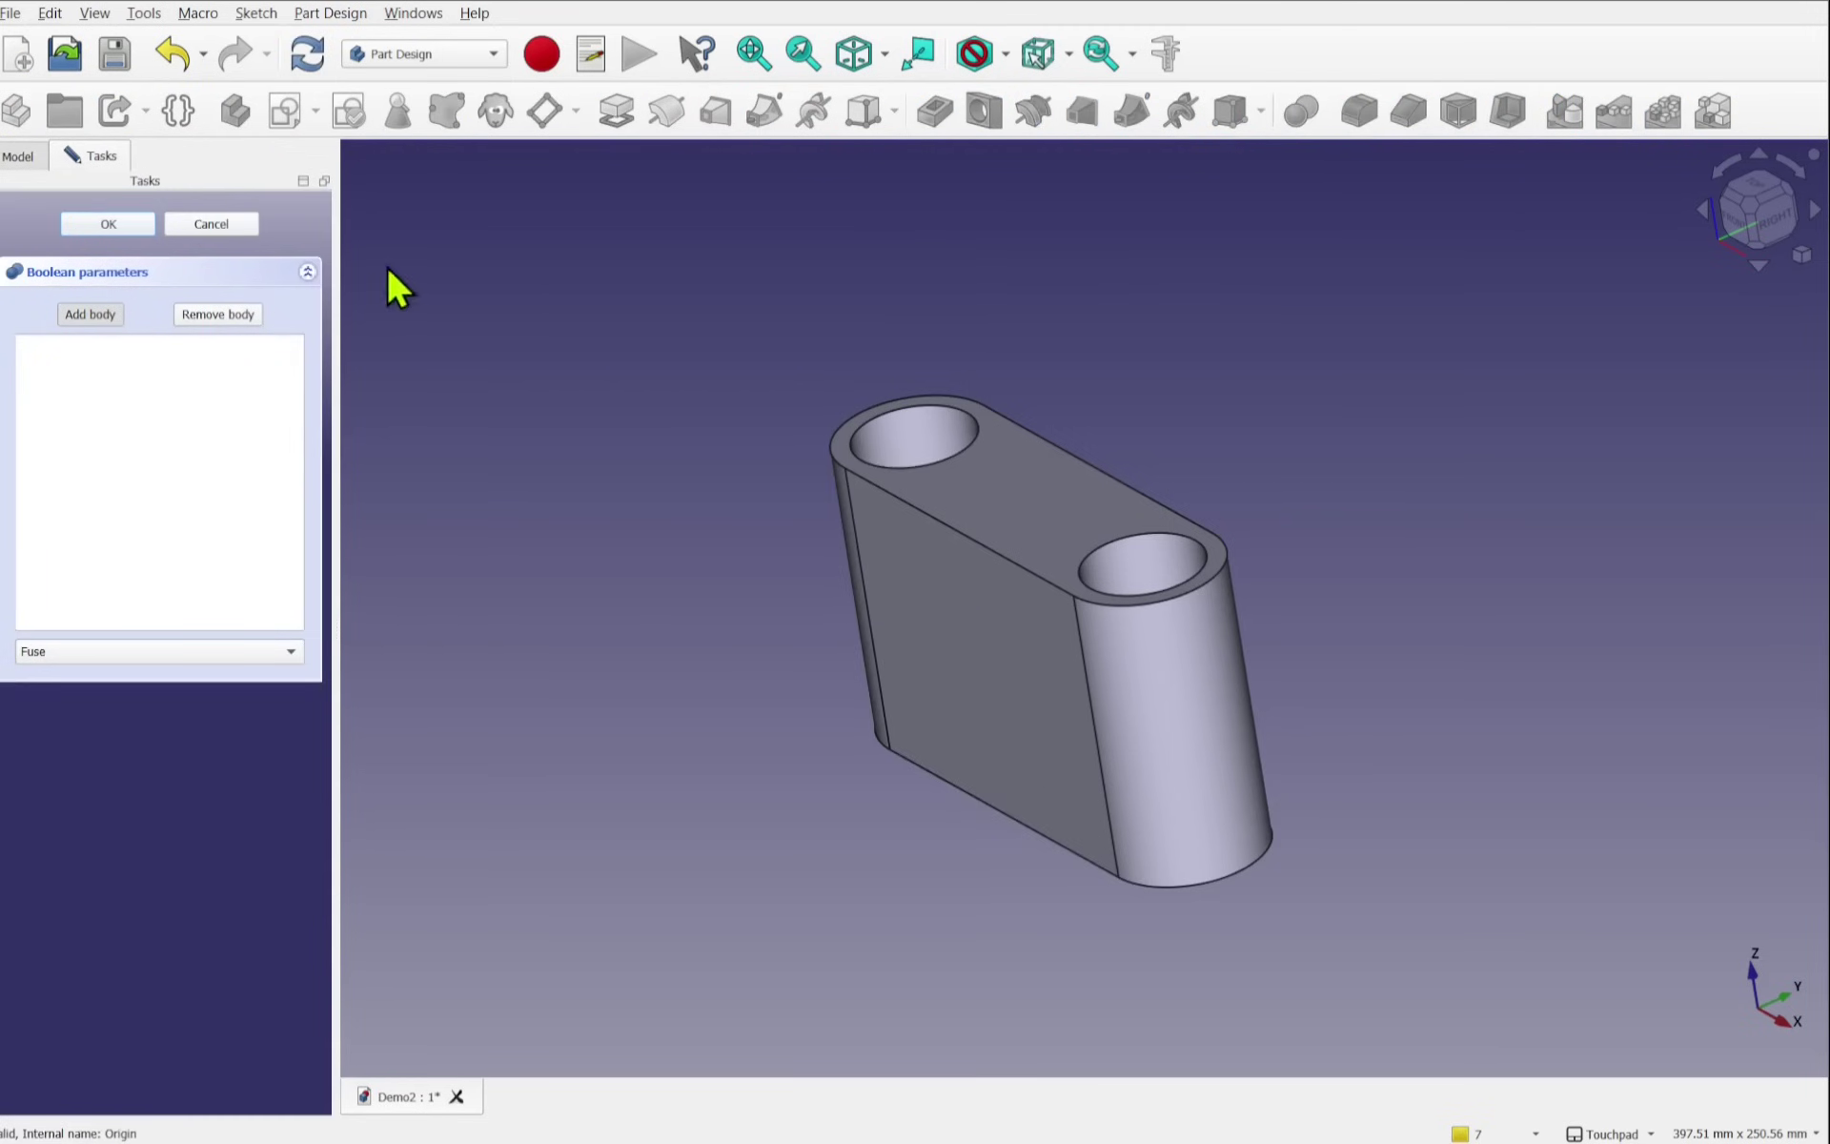
click(989, 613)
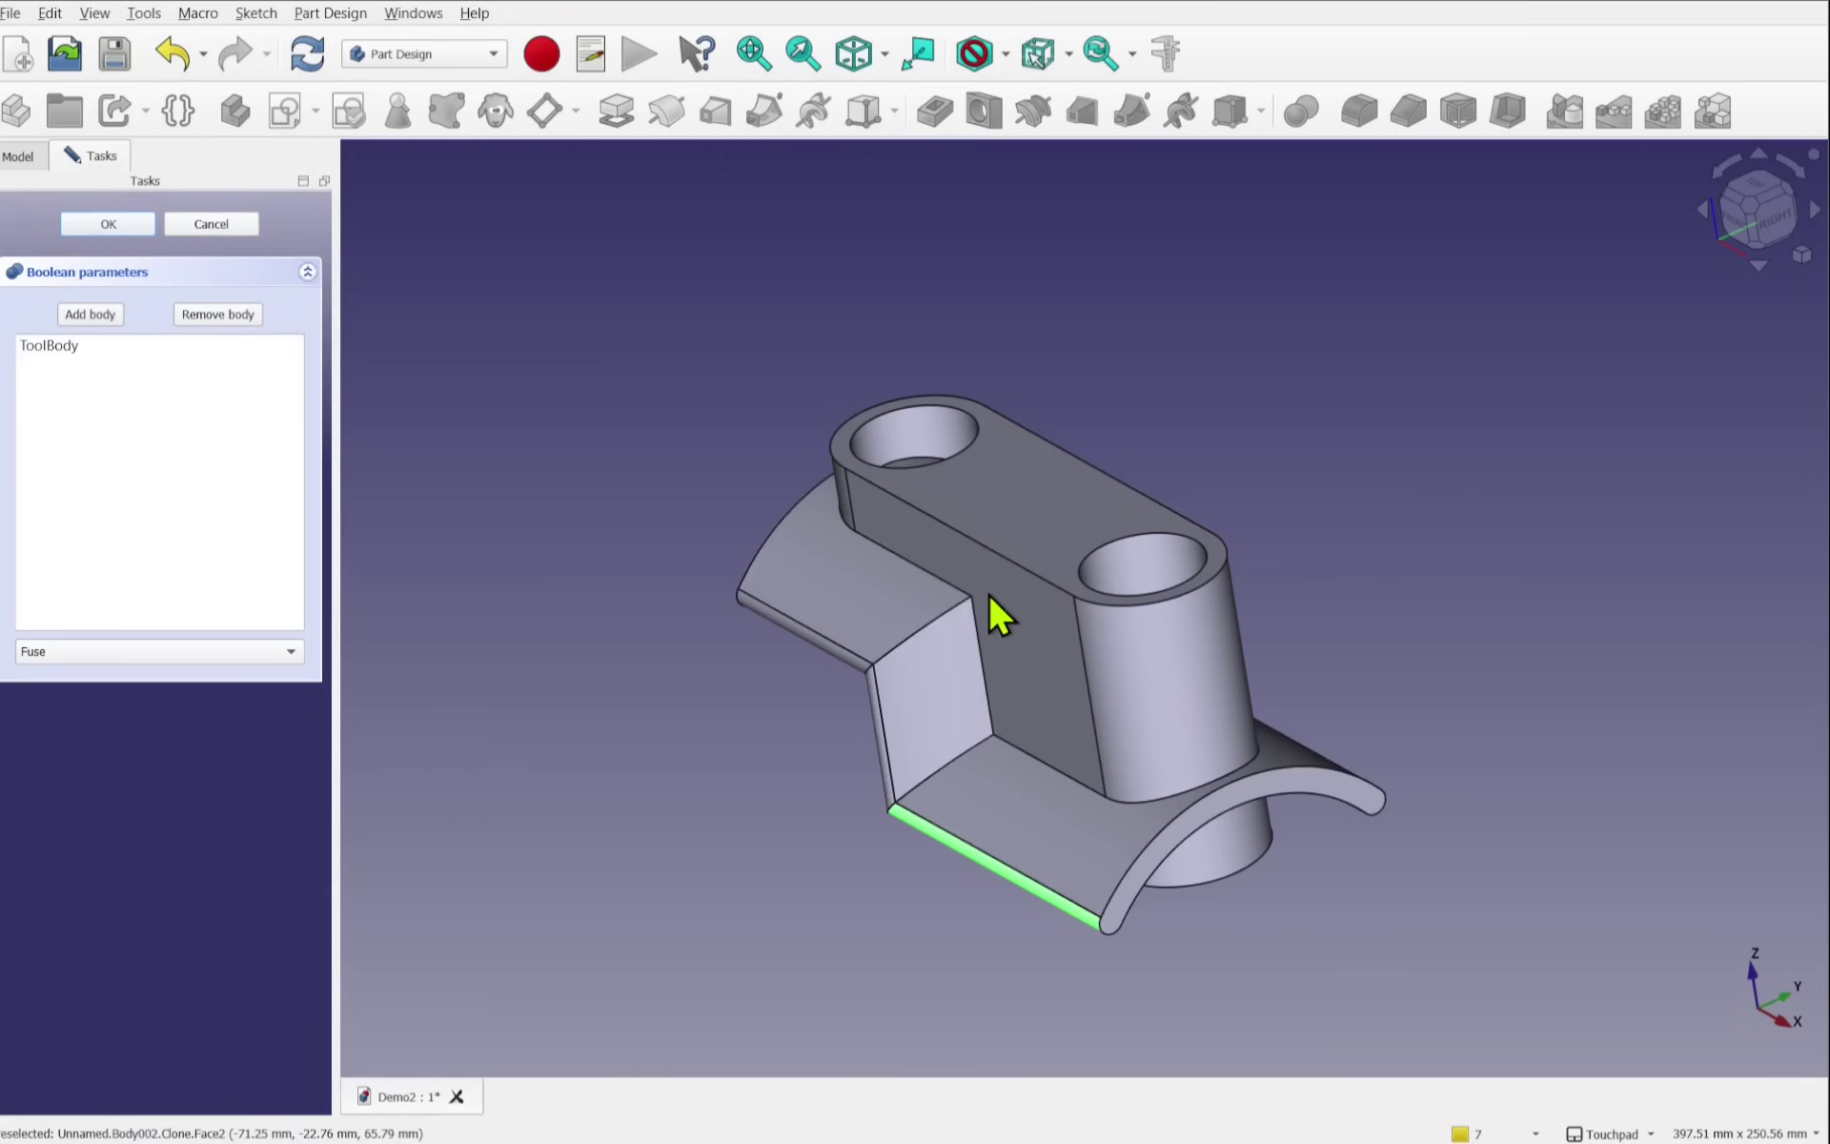
click(102, 652)
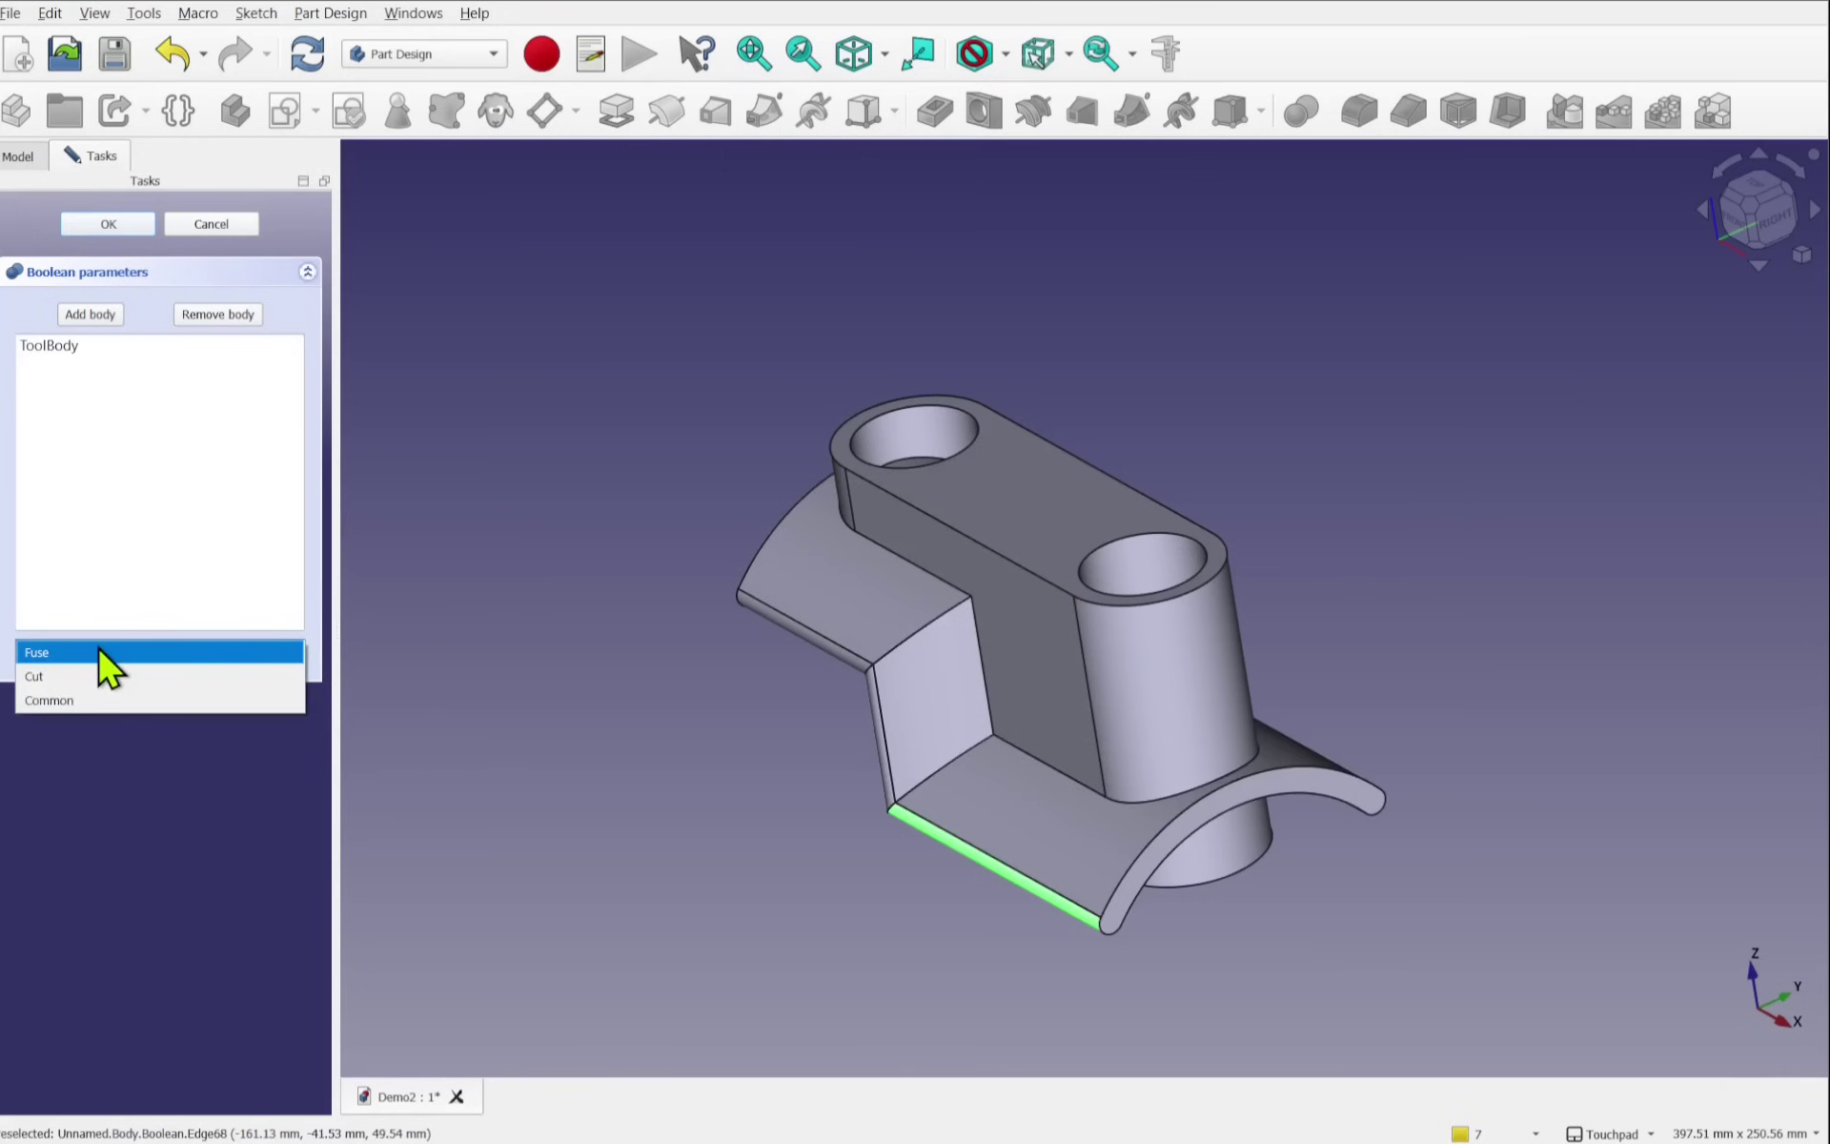
click(89, 699)
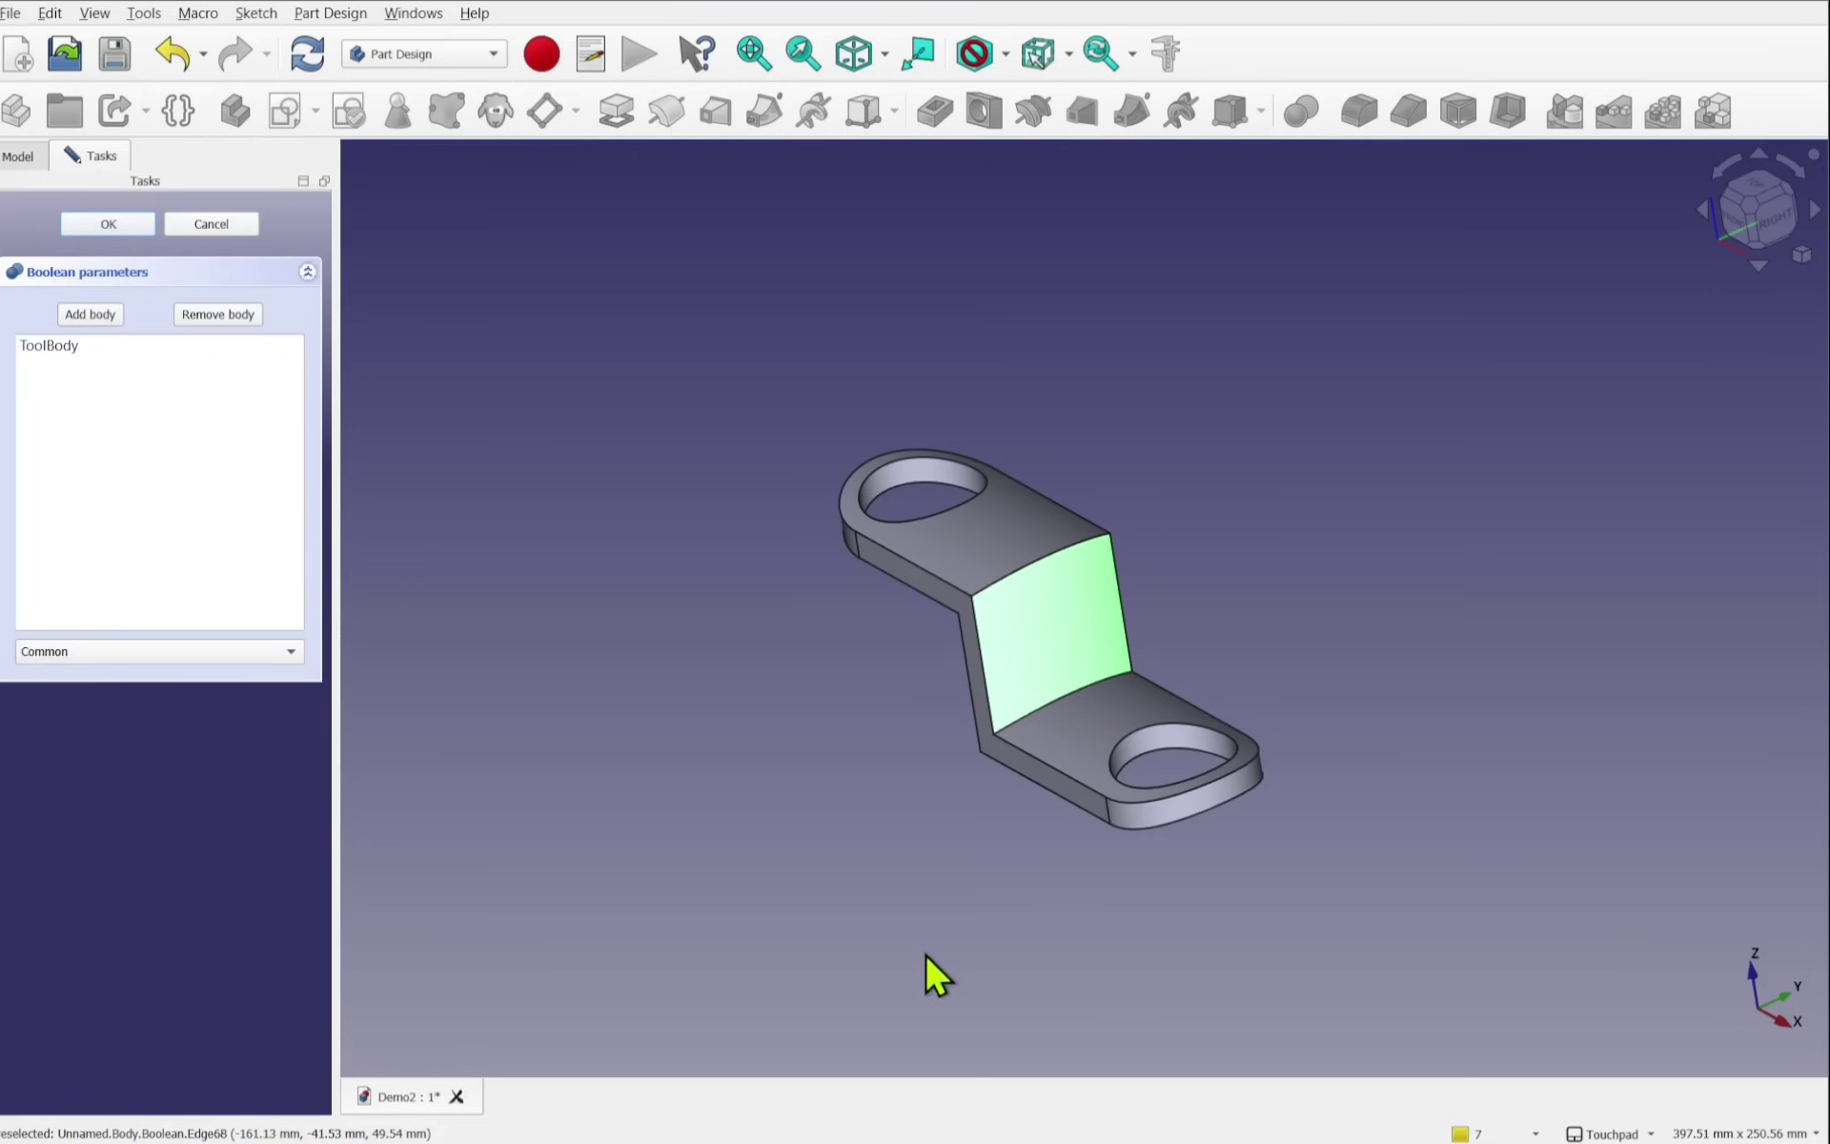
click(107, 227)
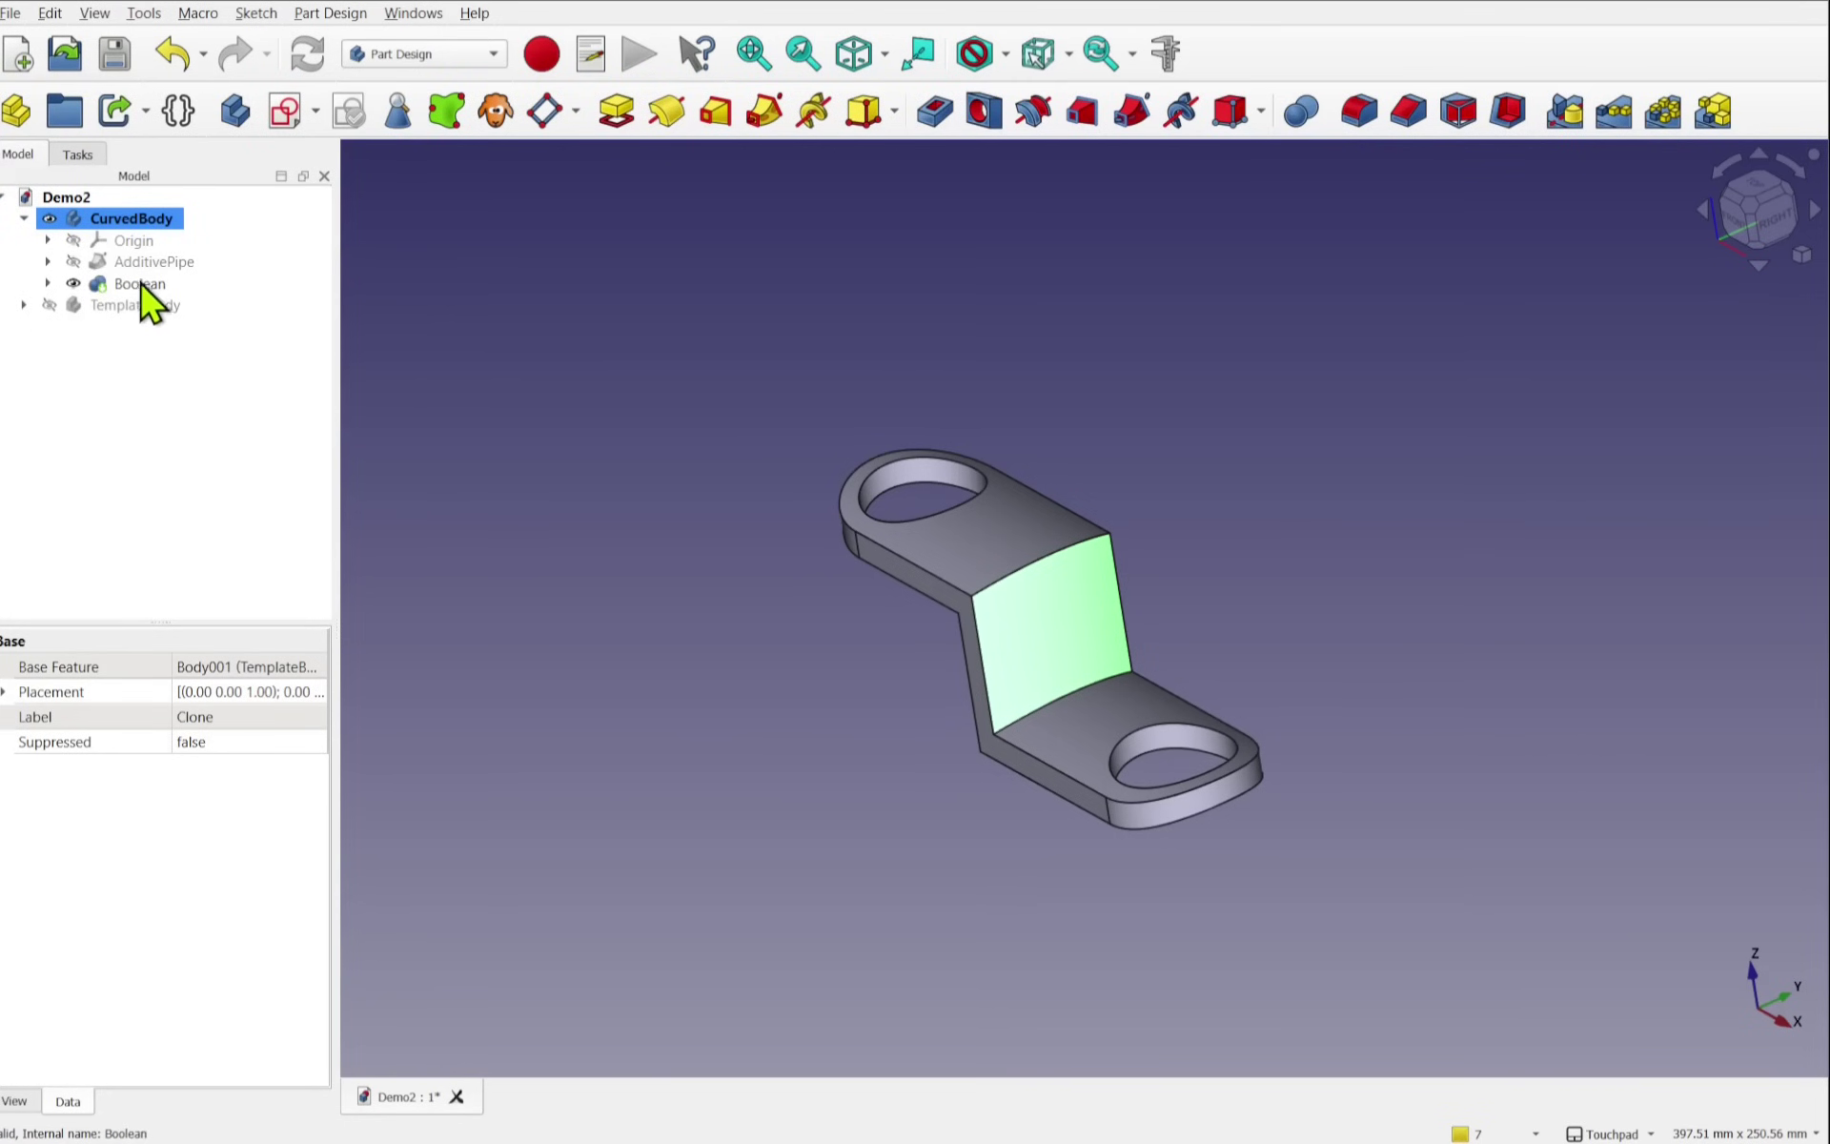
Step: Collapse CurvedBody, toggle TemplateBody's visibility, and create a new empty body
click(24, 219)
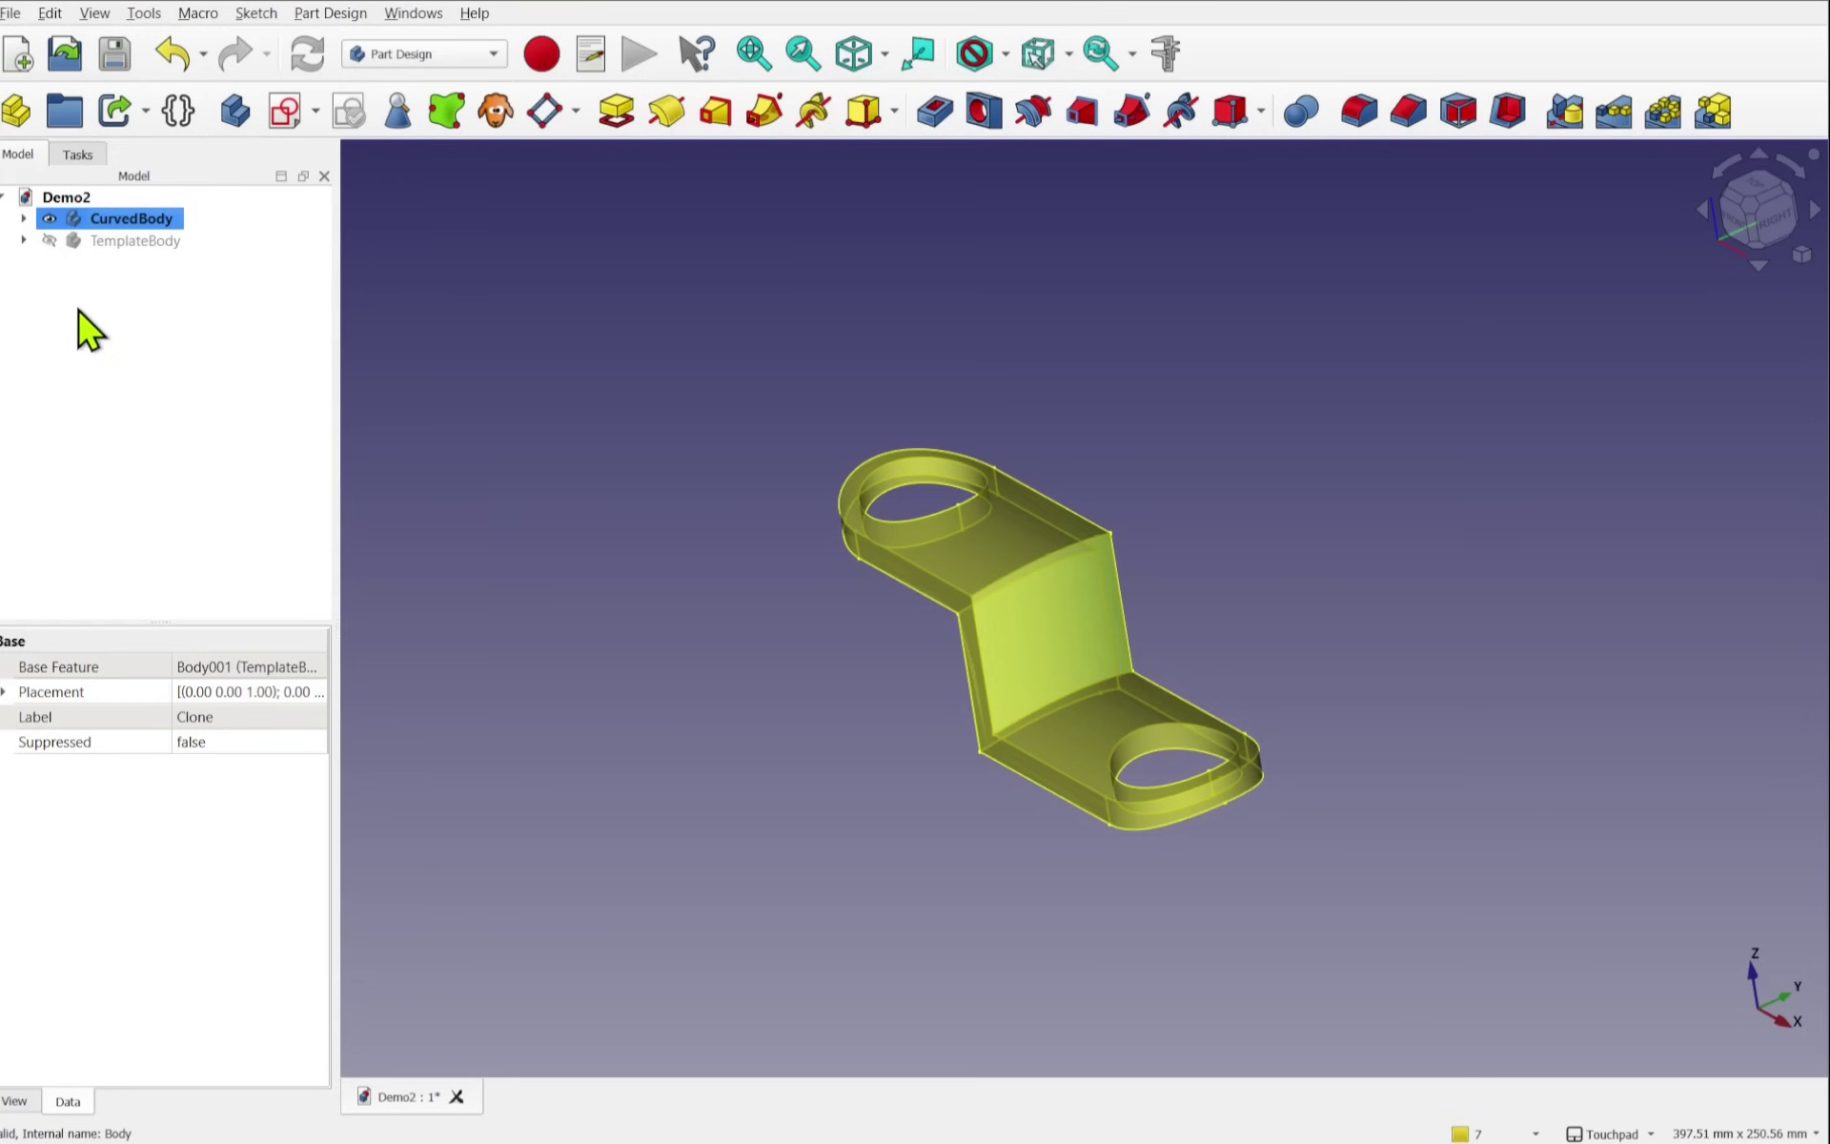
ctrl+click(121, 242)
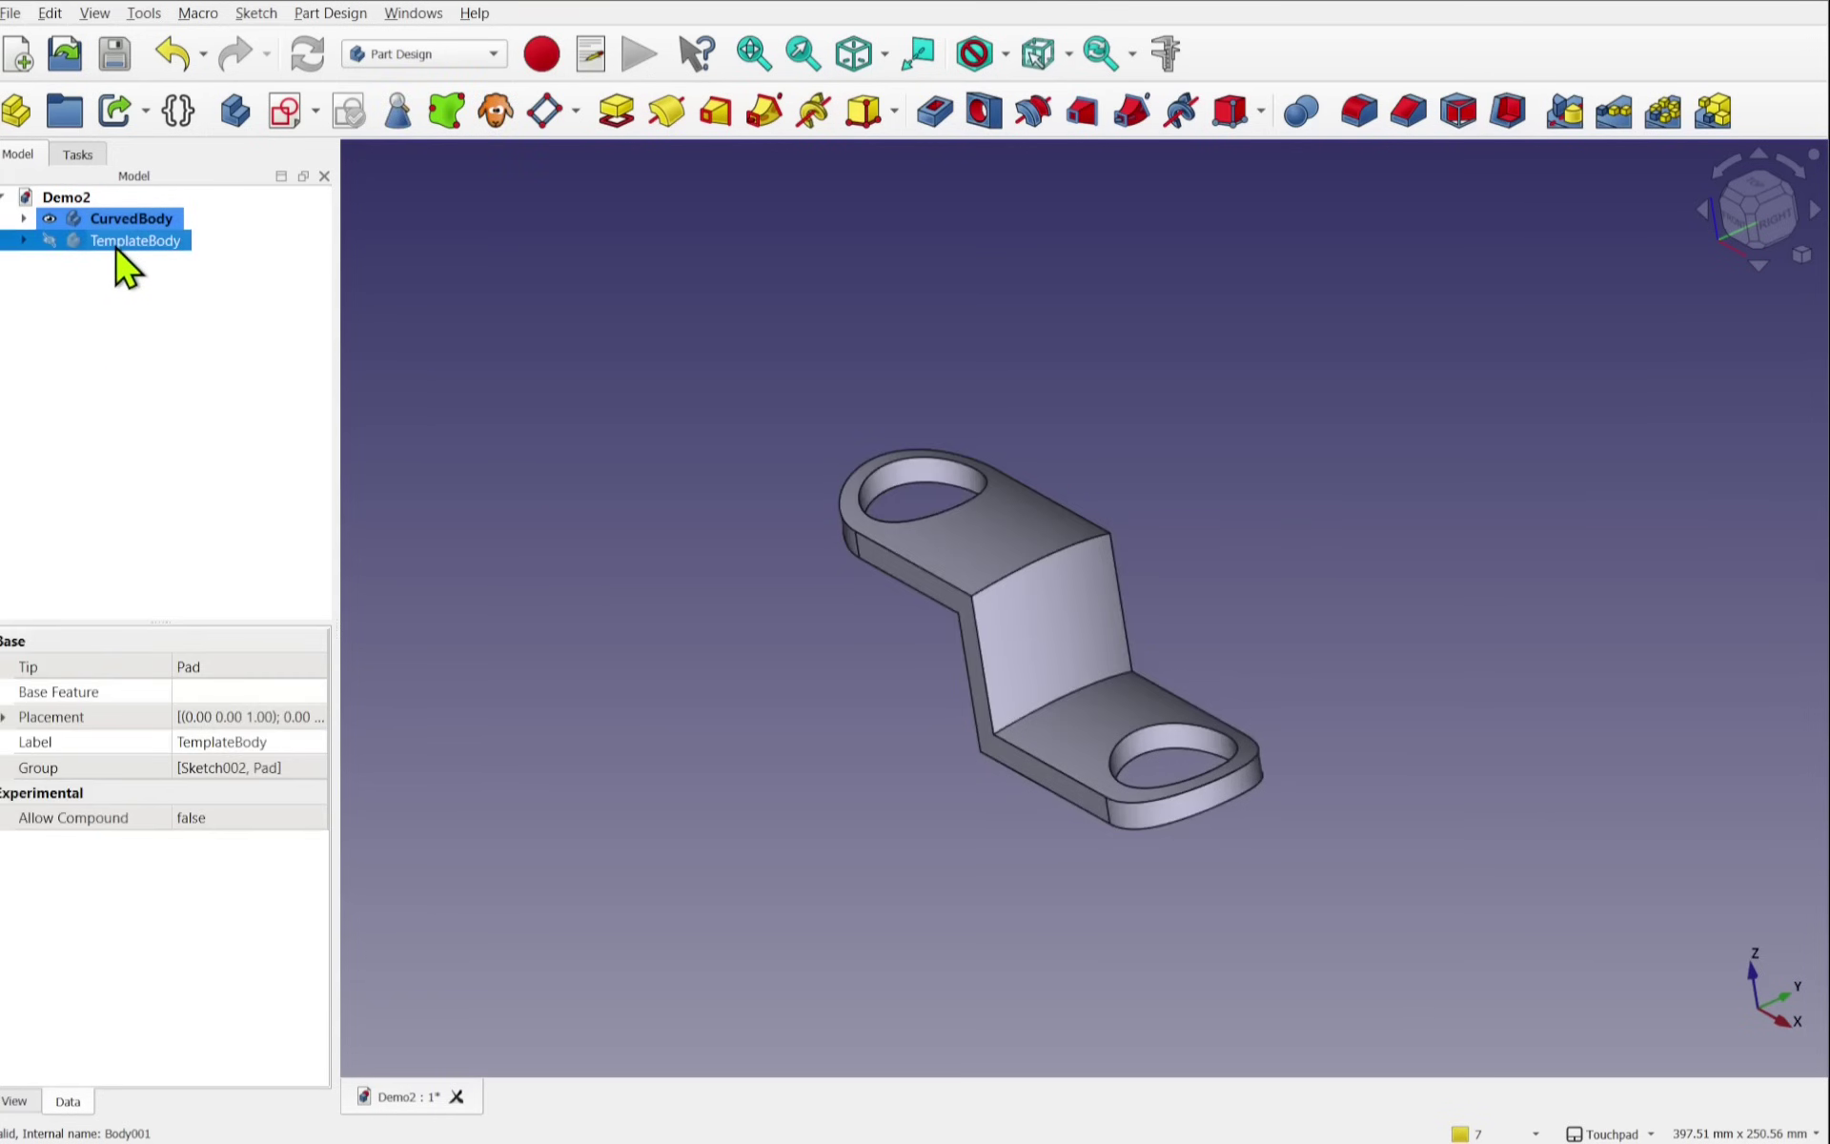
key(space)
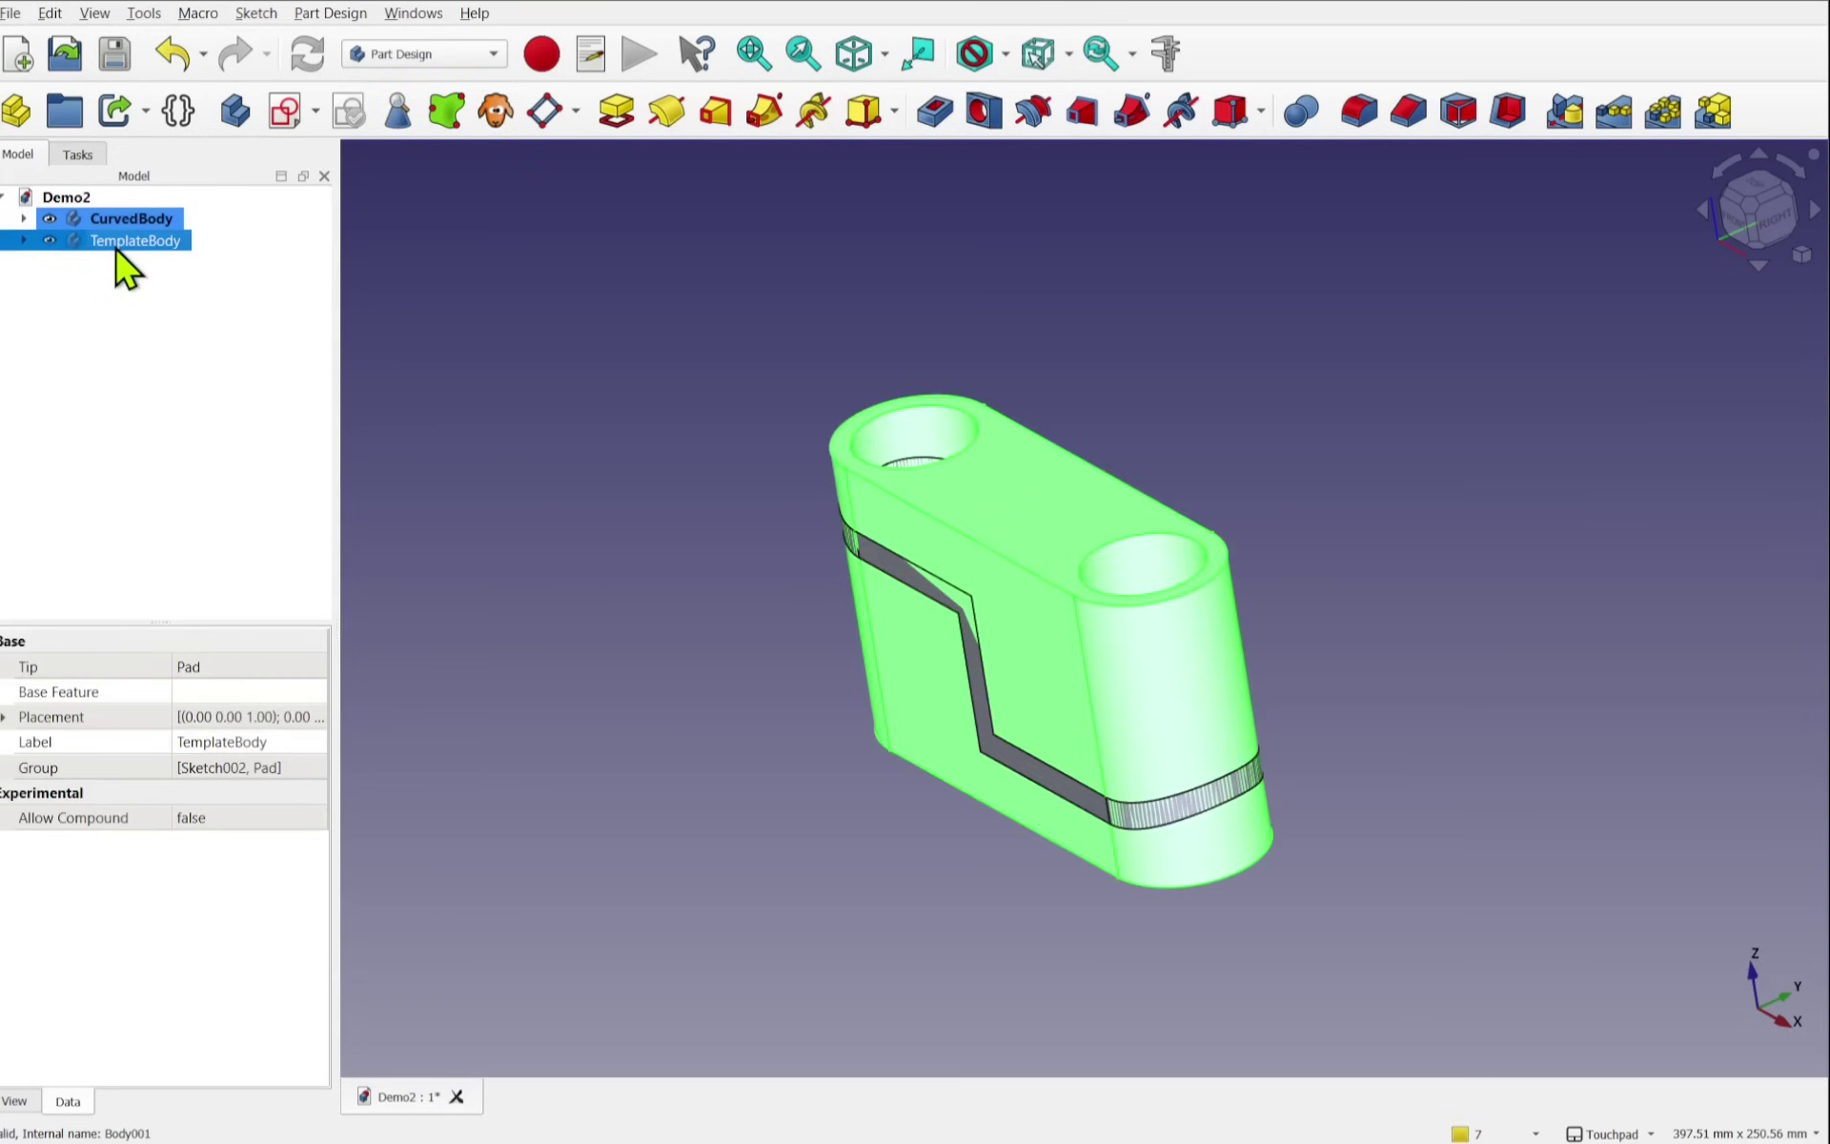
key(space)
click(184, 329)
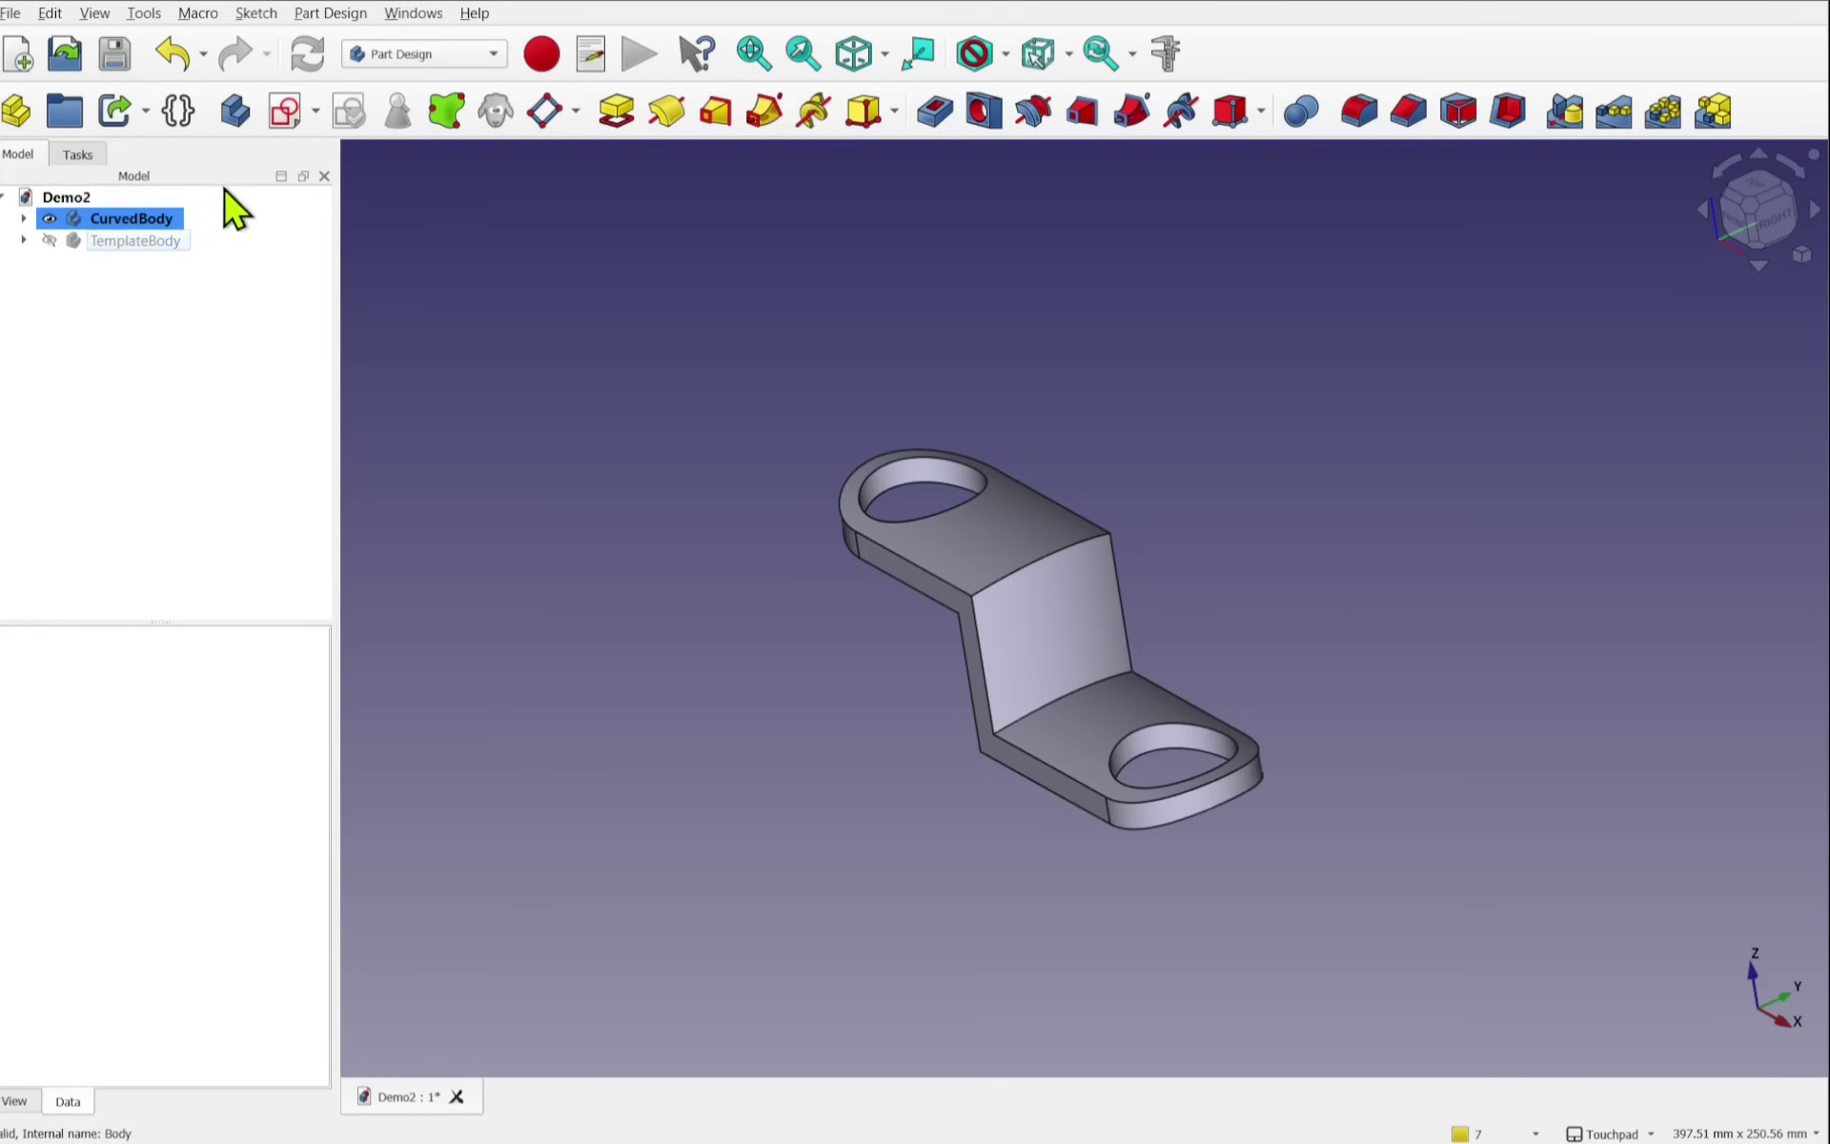
click(242, 131)
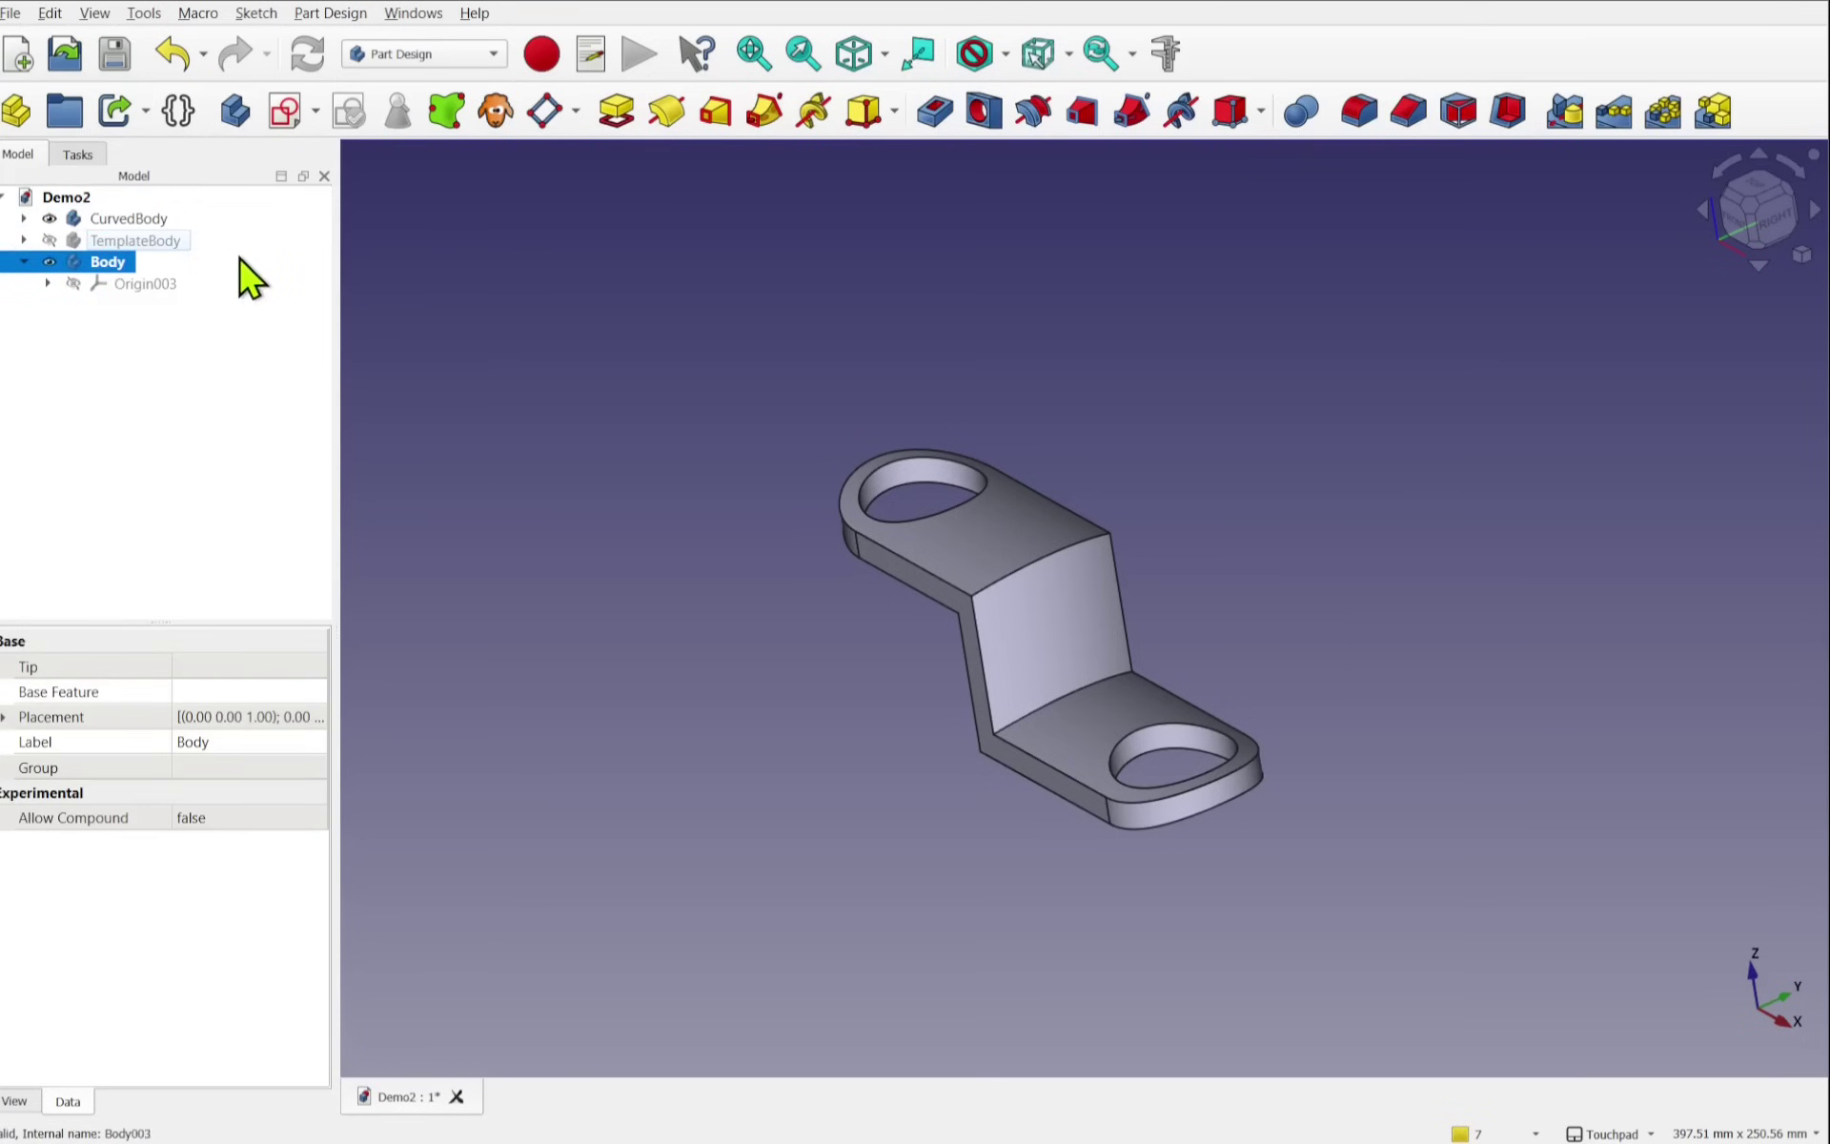
Step: Hide CurvedBody, show TemplateBody, and view it from the front
click(126, 220)
key(space)
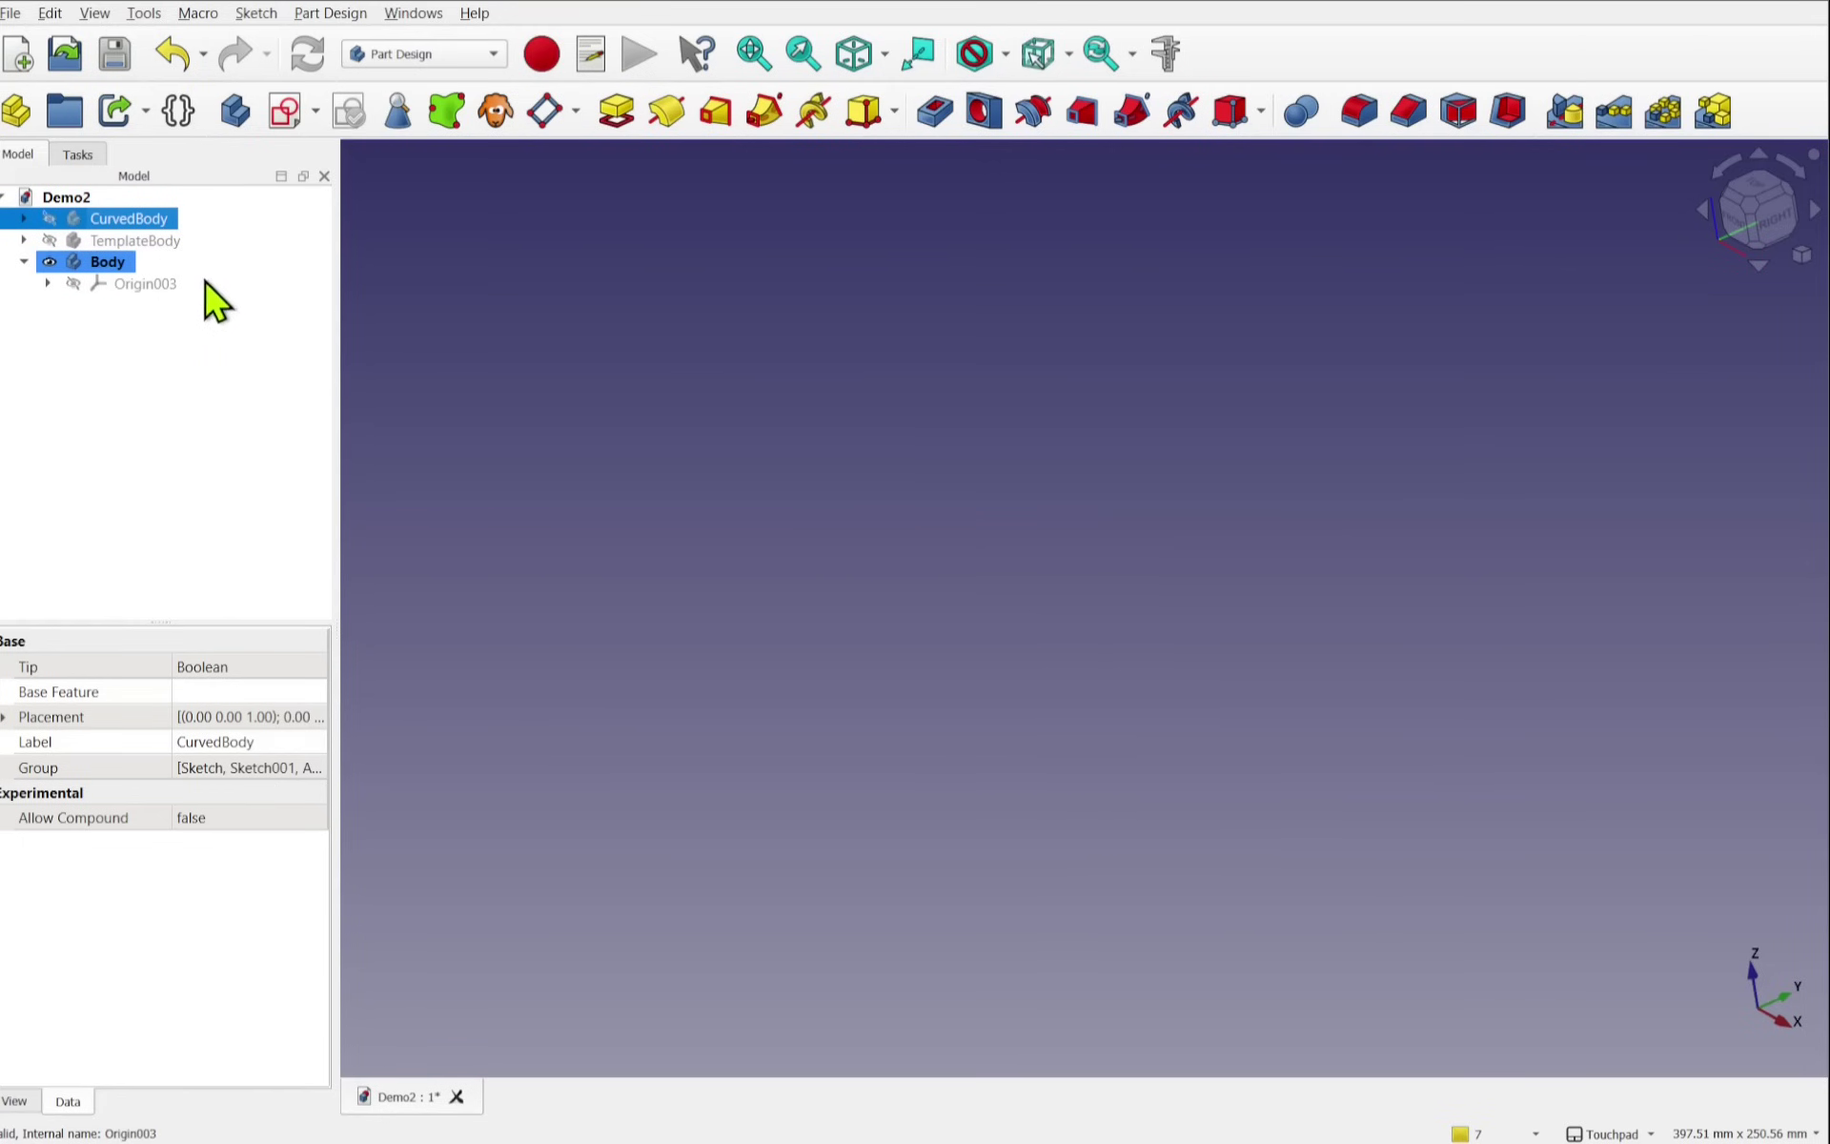
click(160, 243)
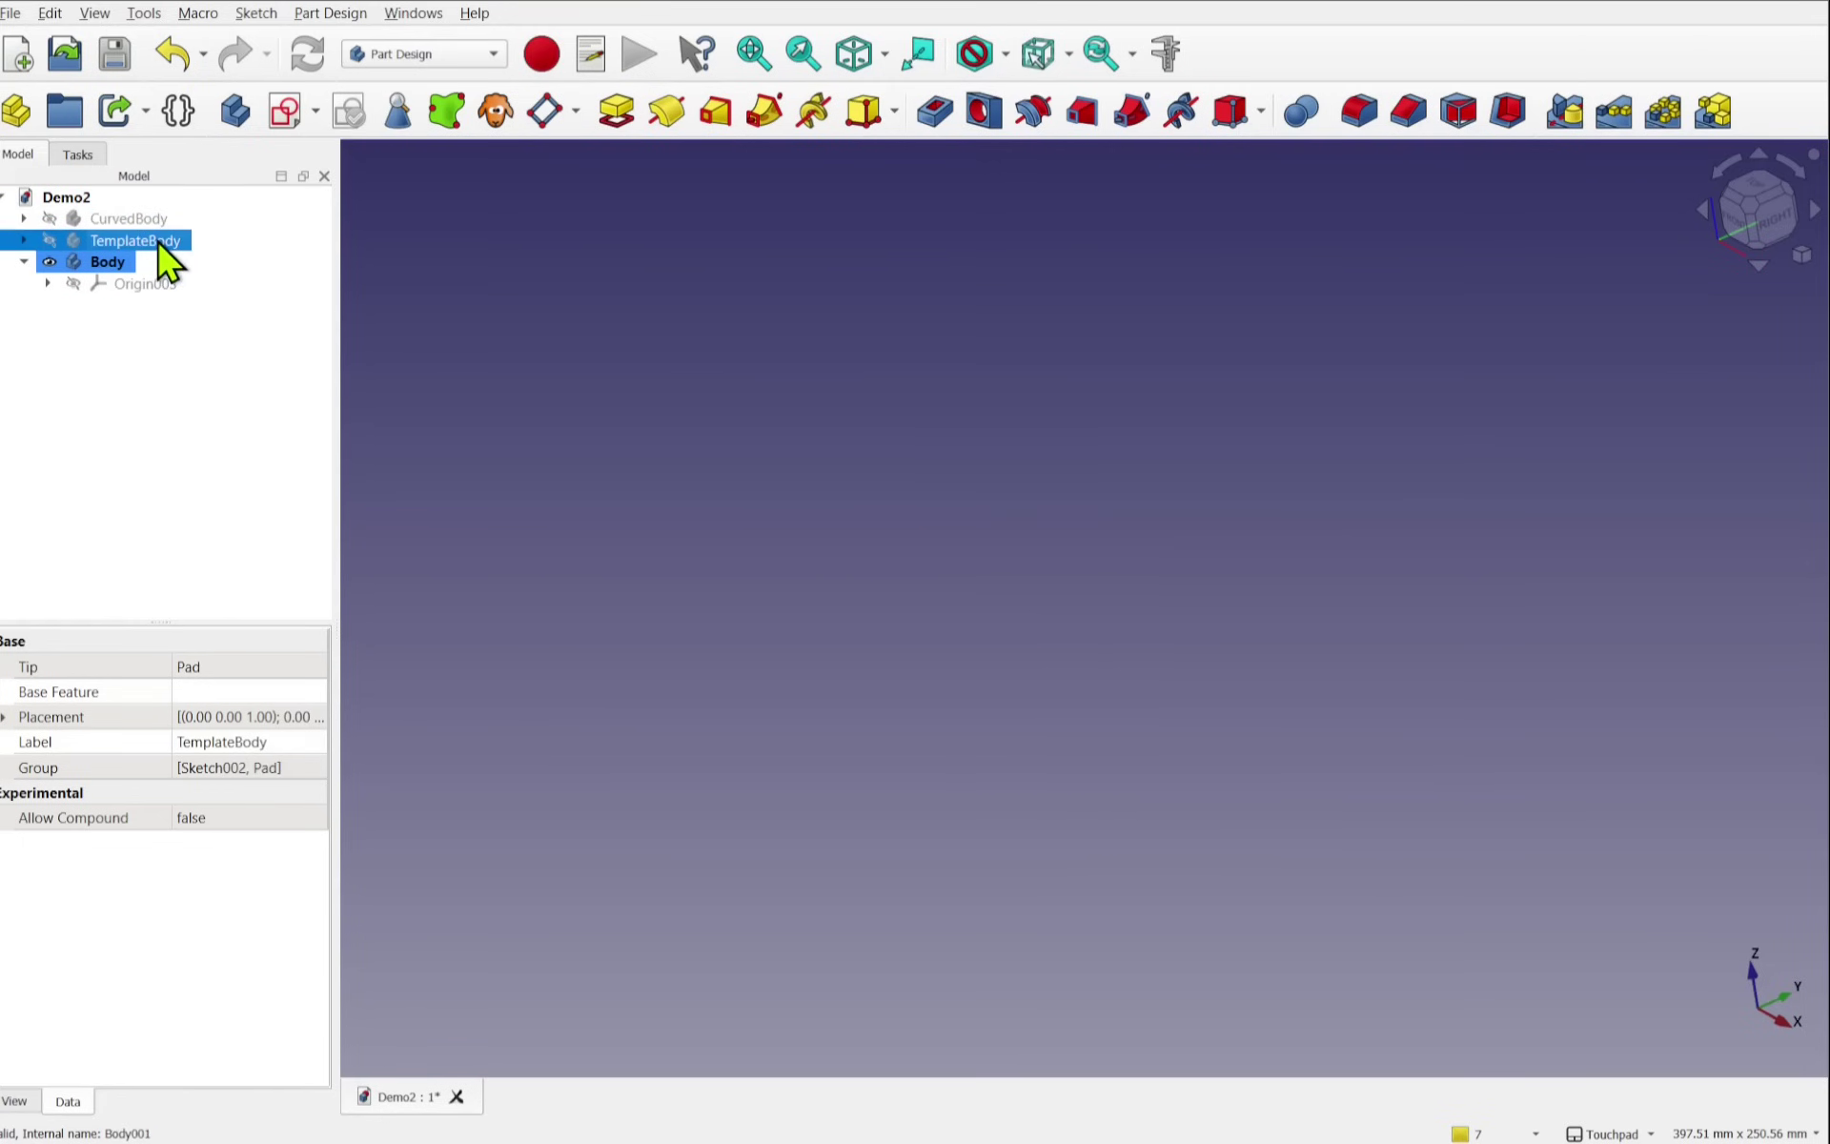
key(space)
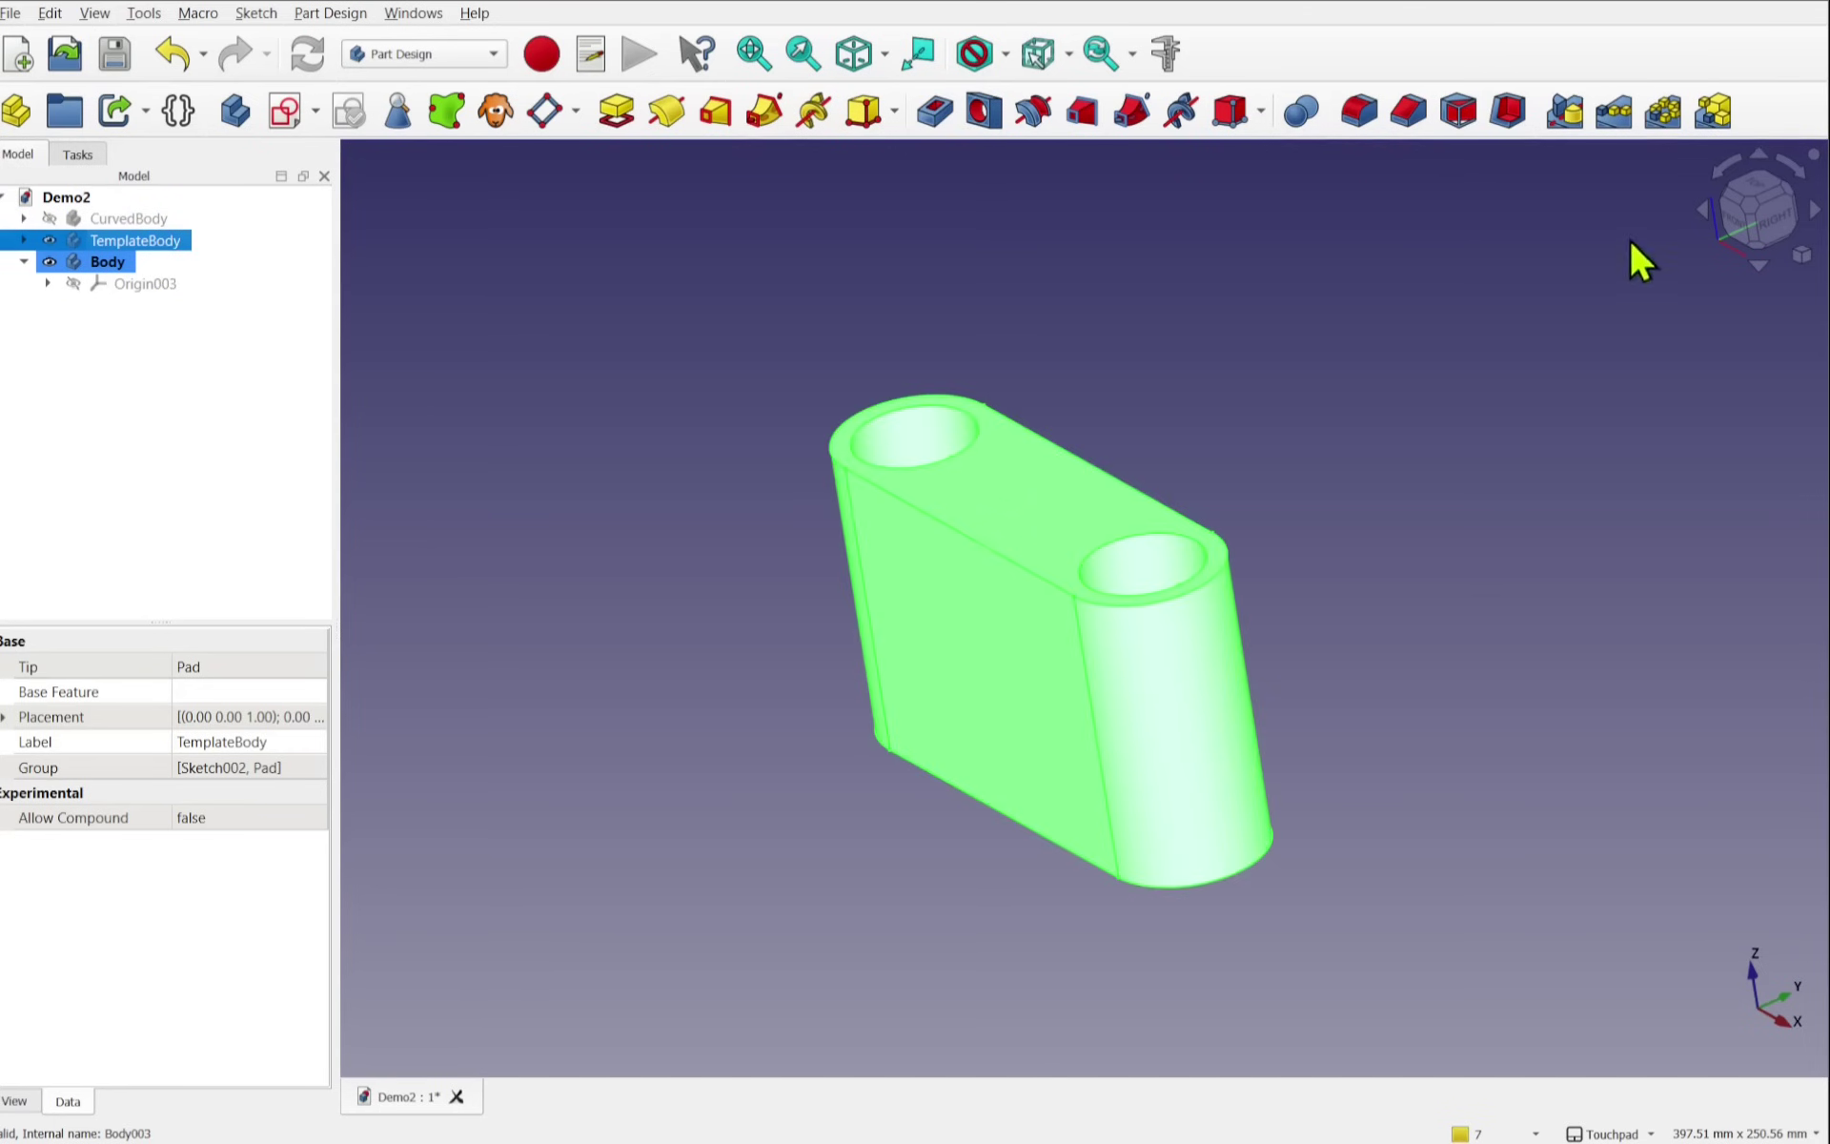
click(1727, 215)
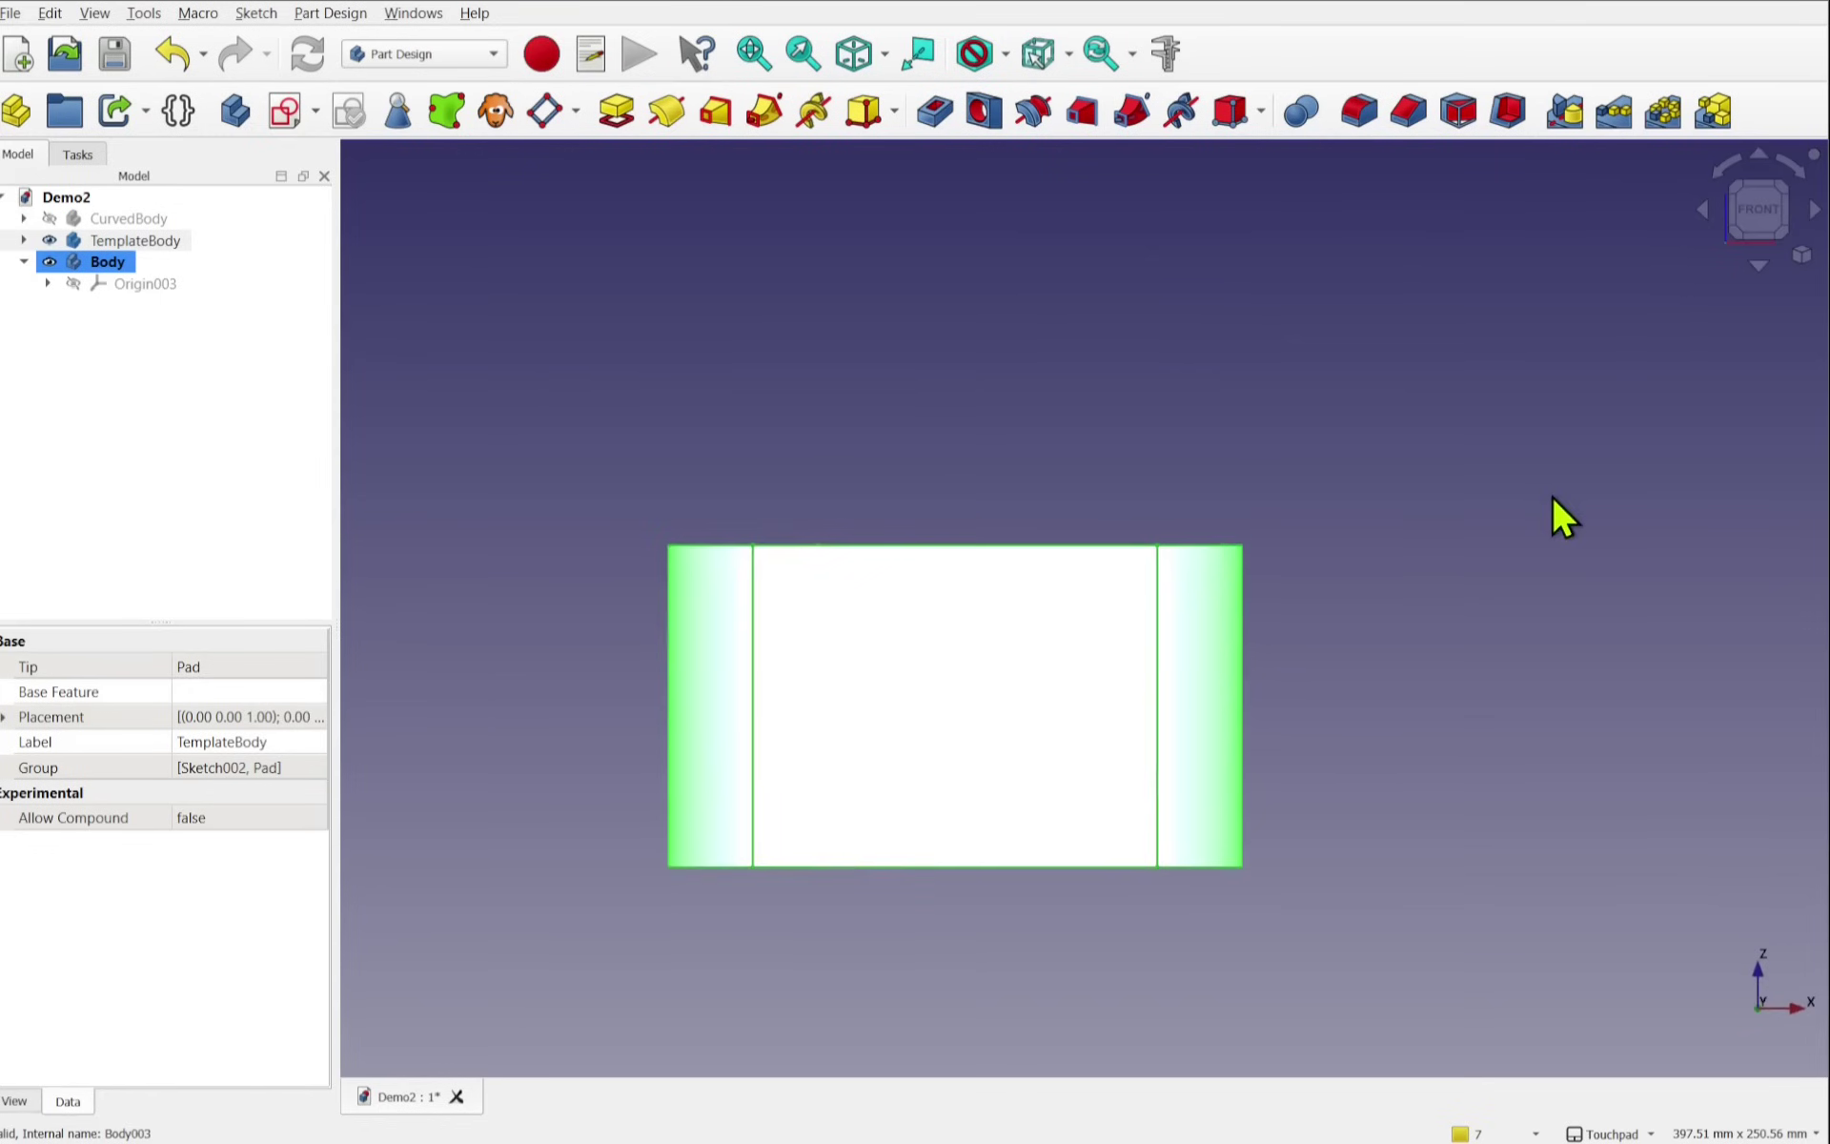
click(1139, 453)
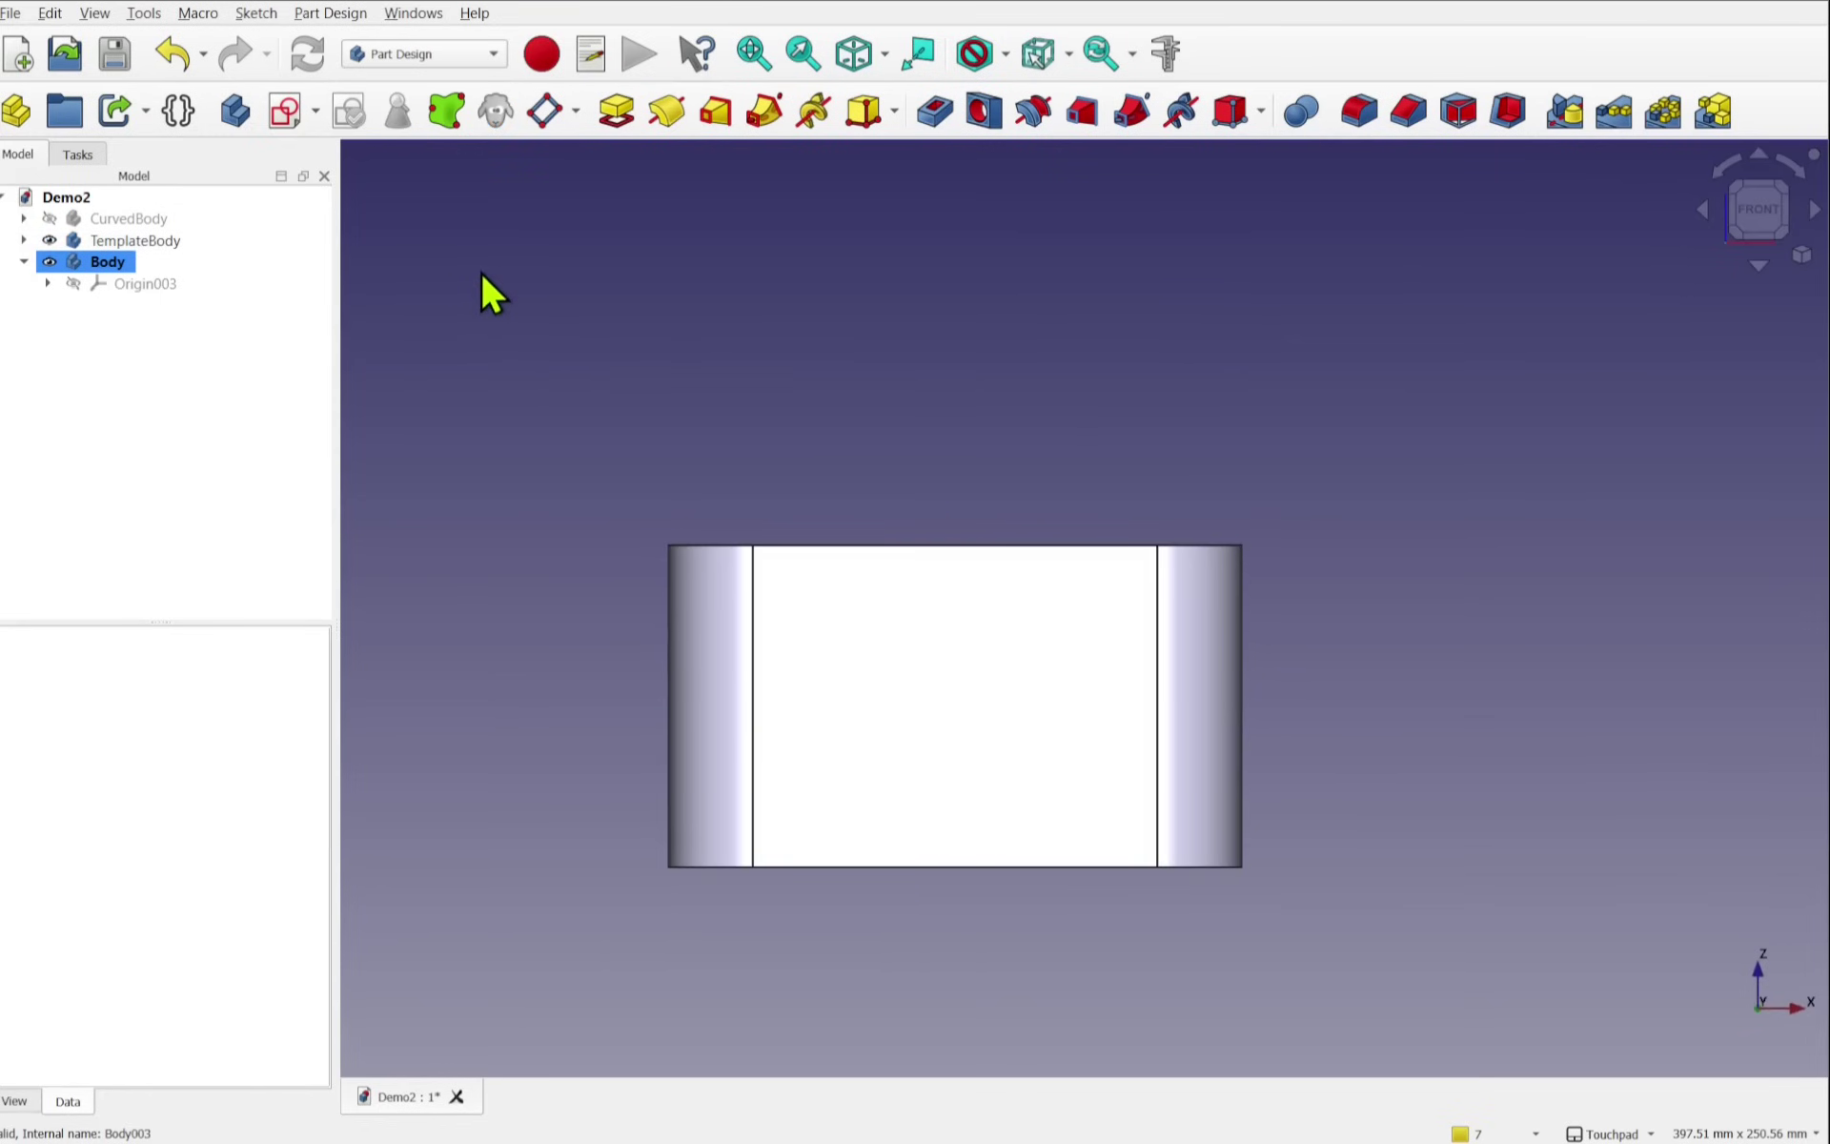
Step: Start a new sketch on the XZ plane and show the template block sectioned at the sketch plane
click(284, 111)
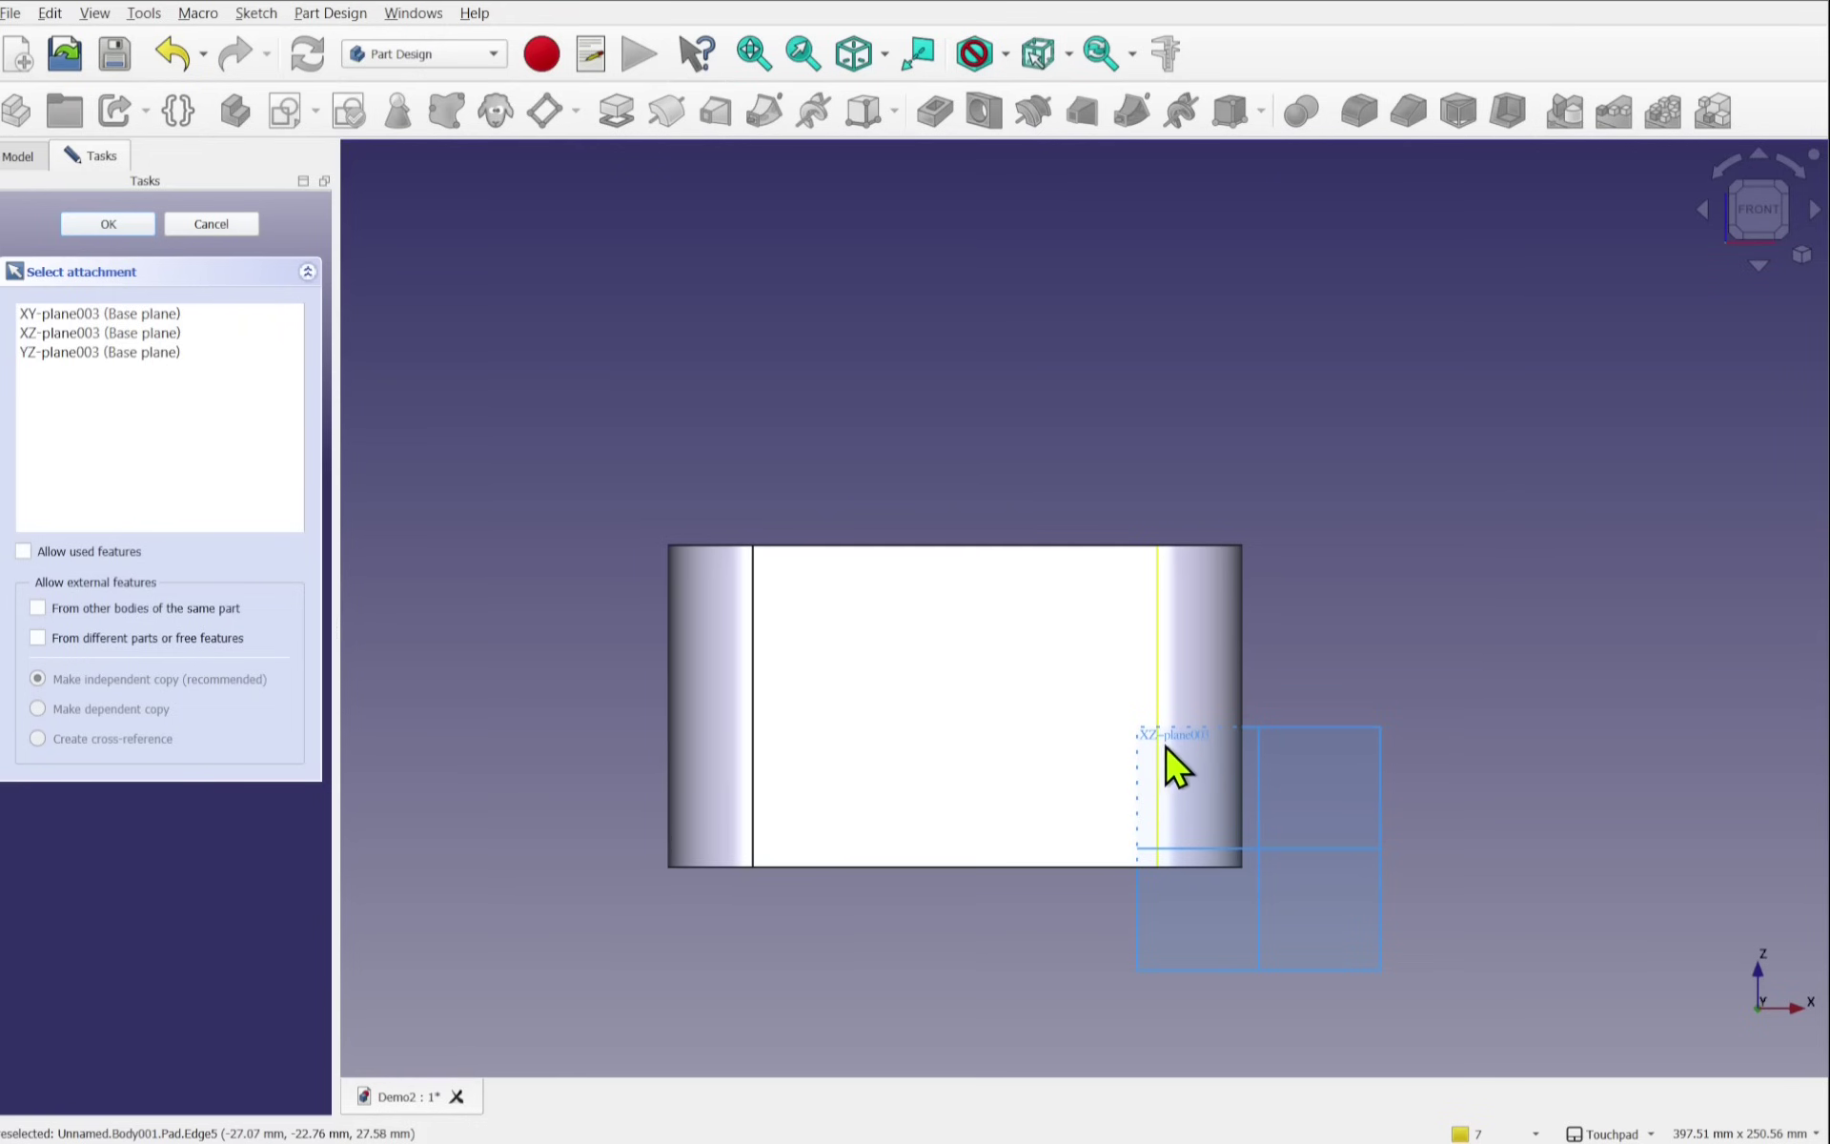
click(49, 336)
click(99, 225)
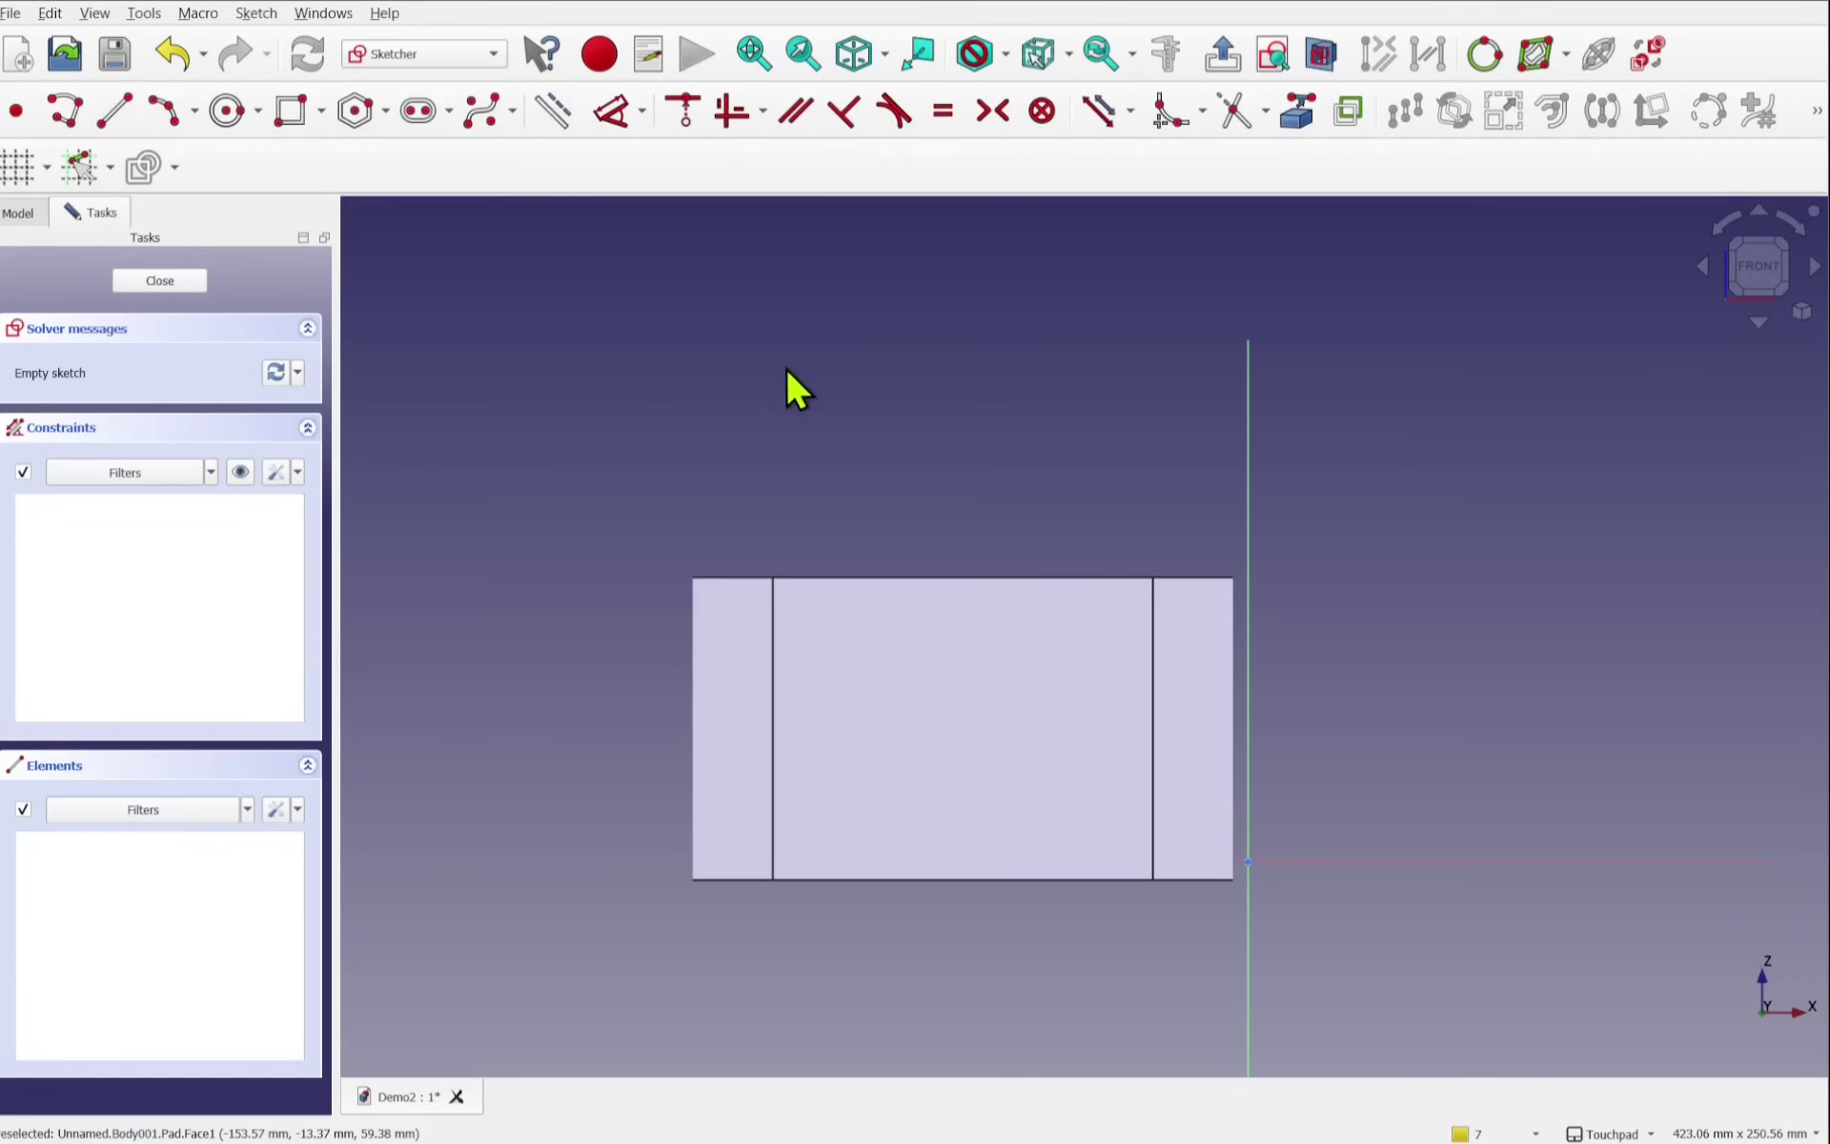
middle_drag(792, 392, 883, 524)
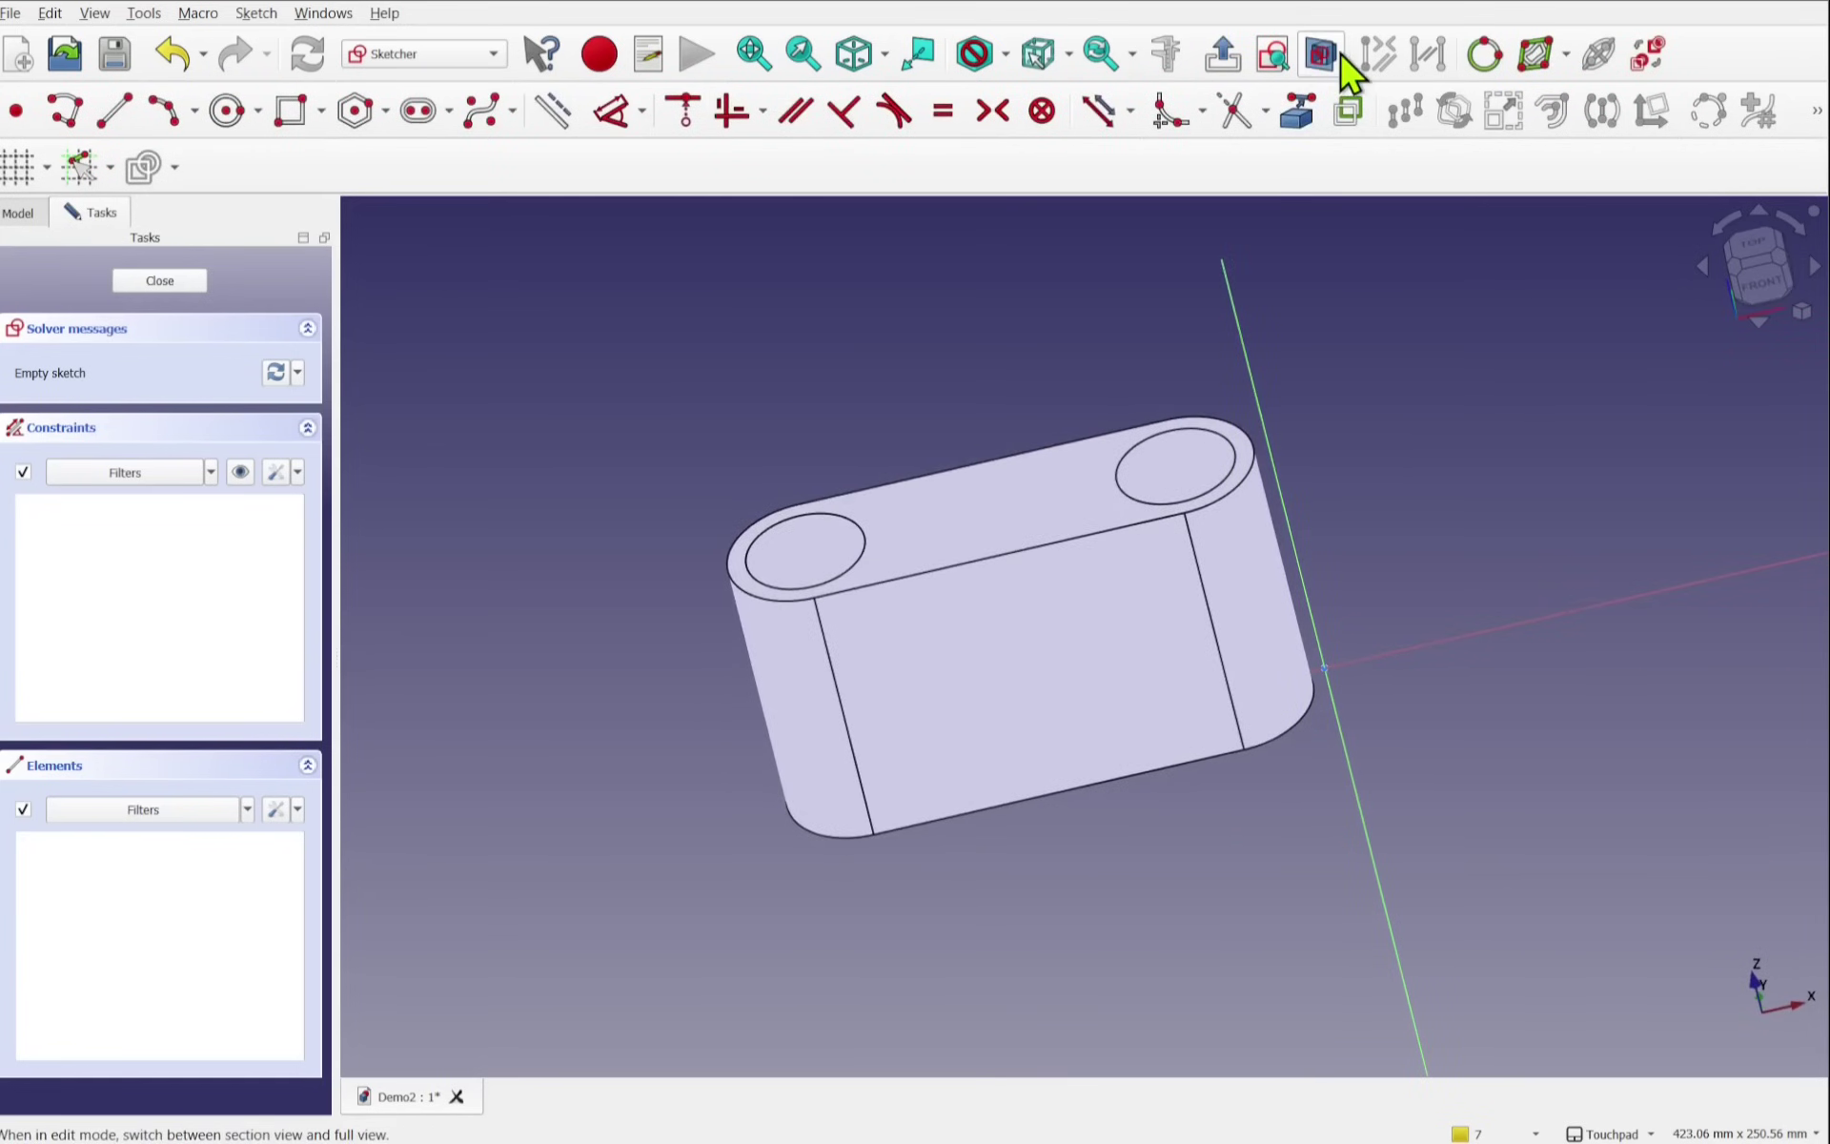
right_click(822, 327)
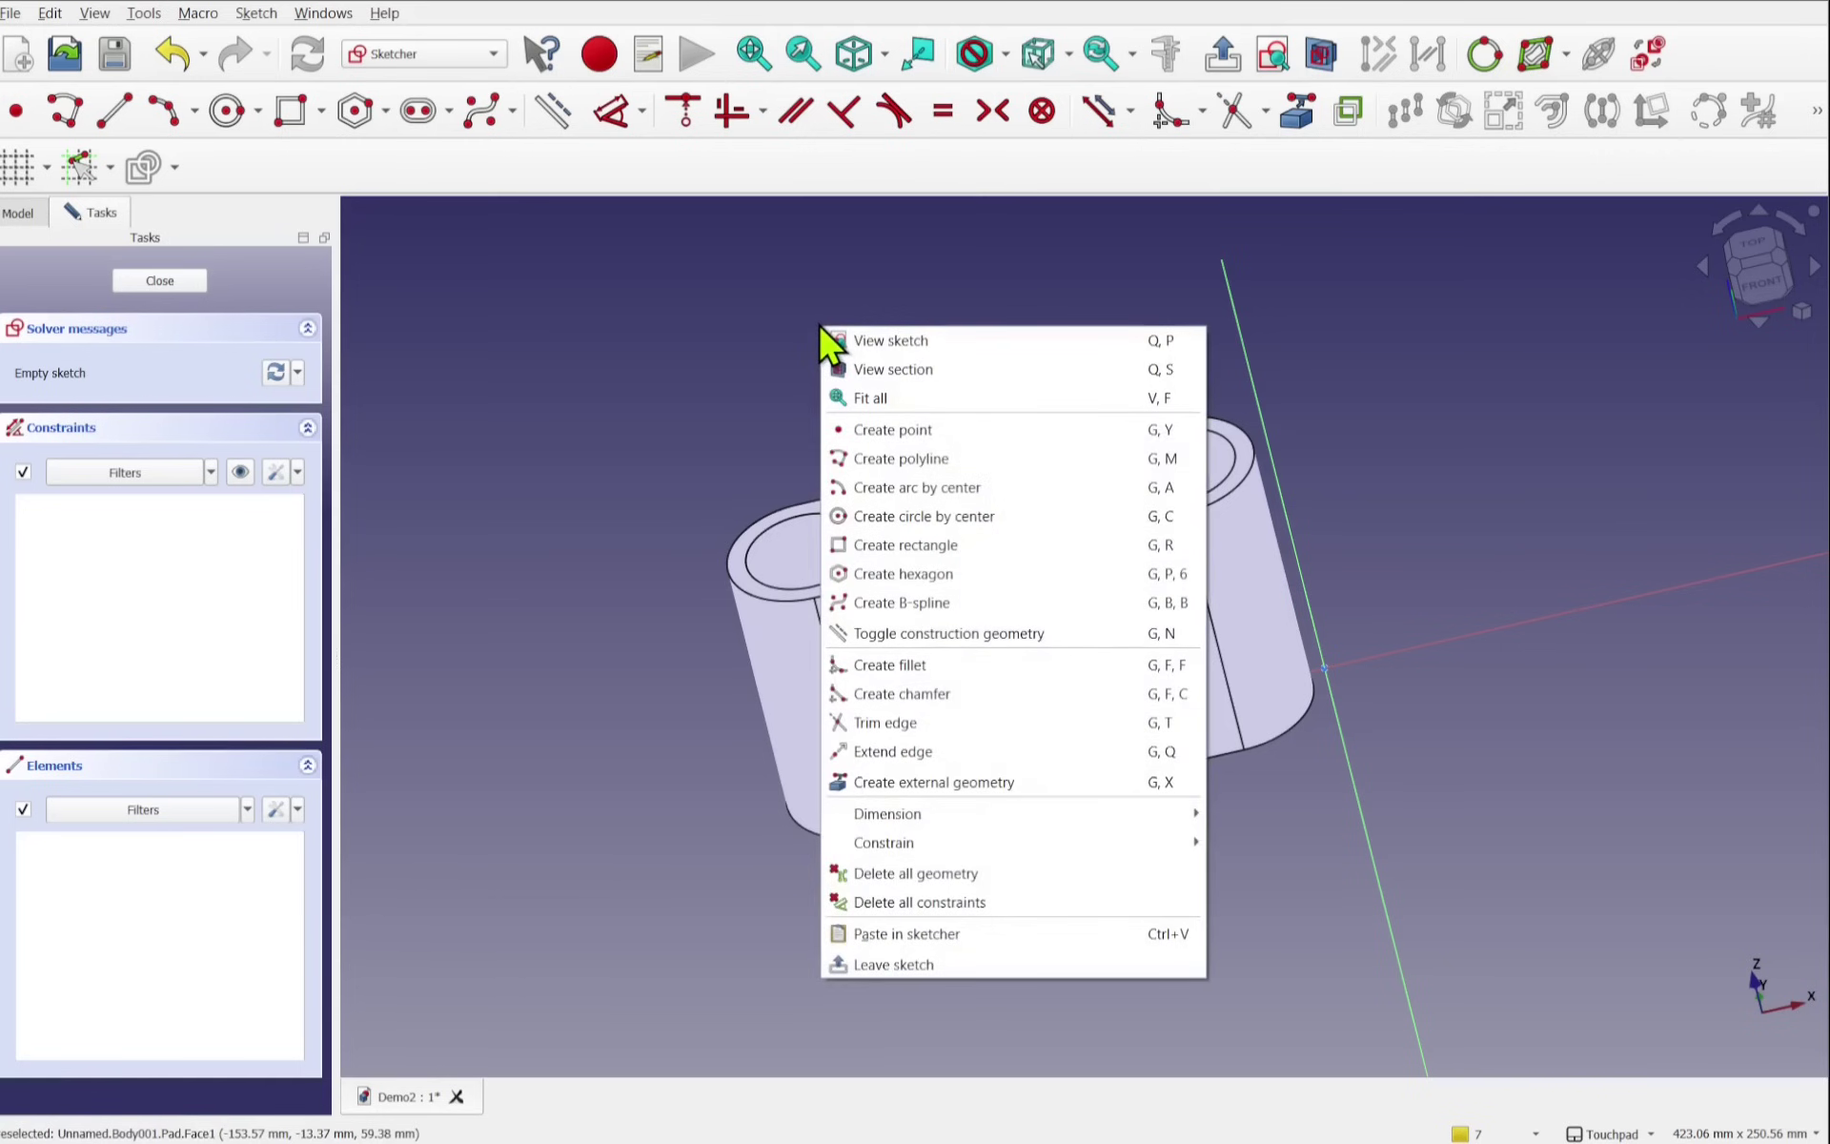
click(894, 363)
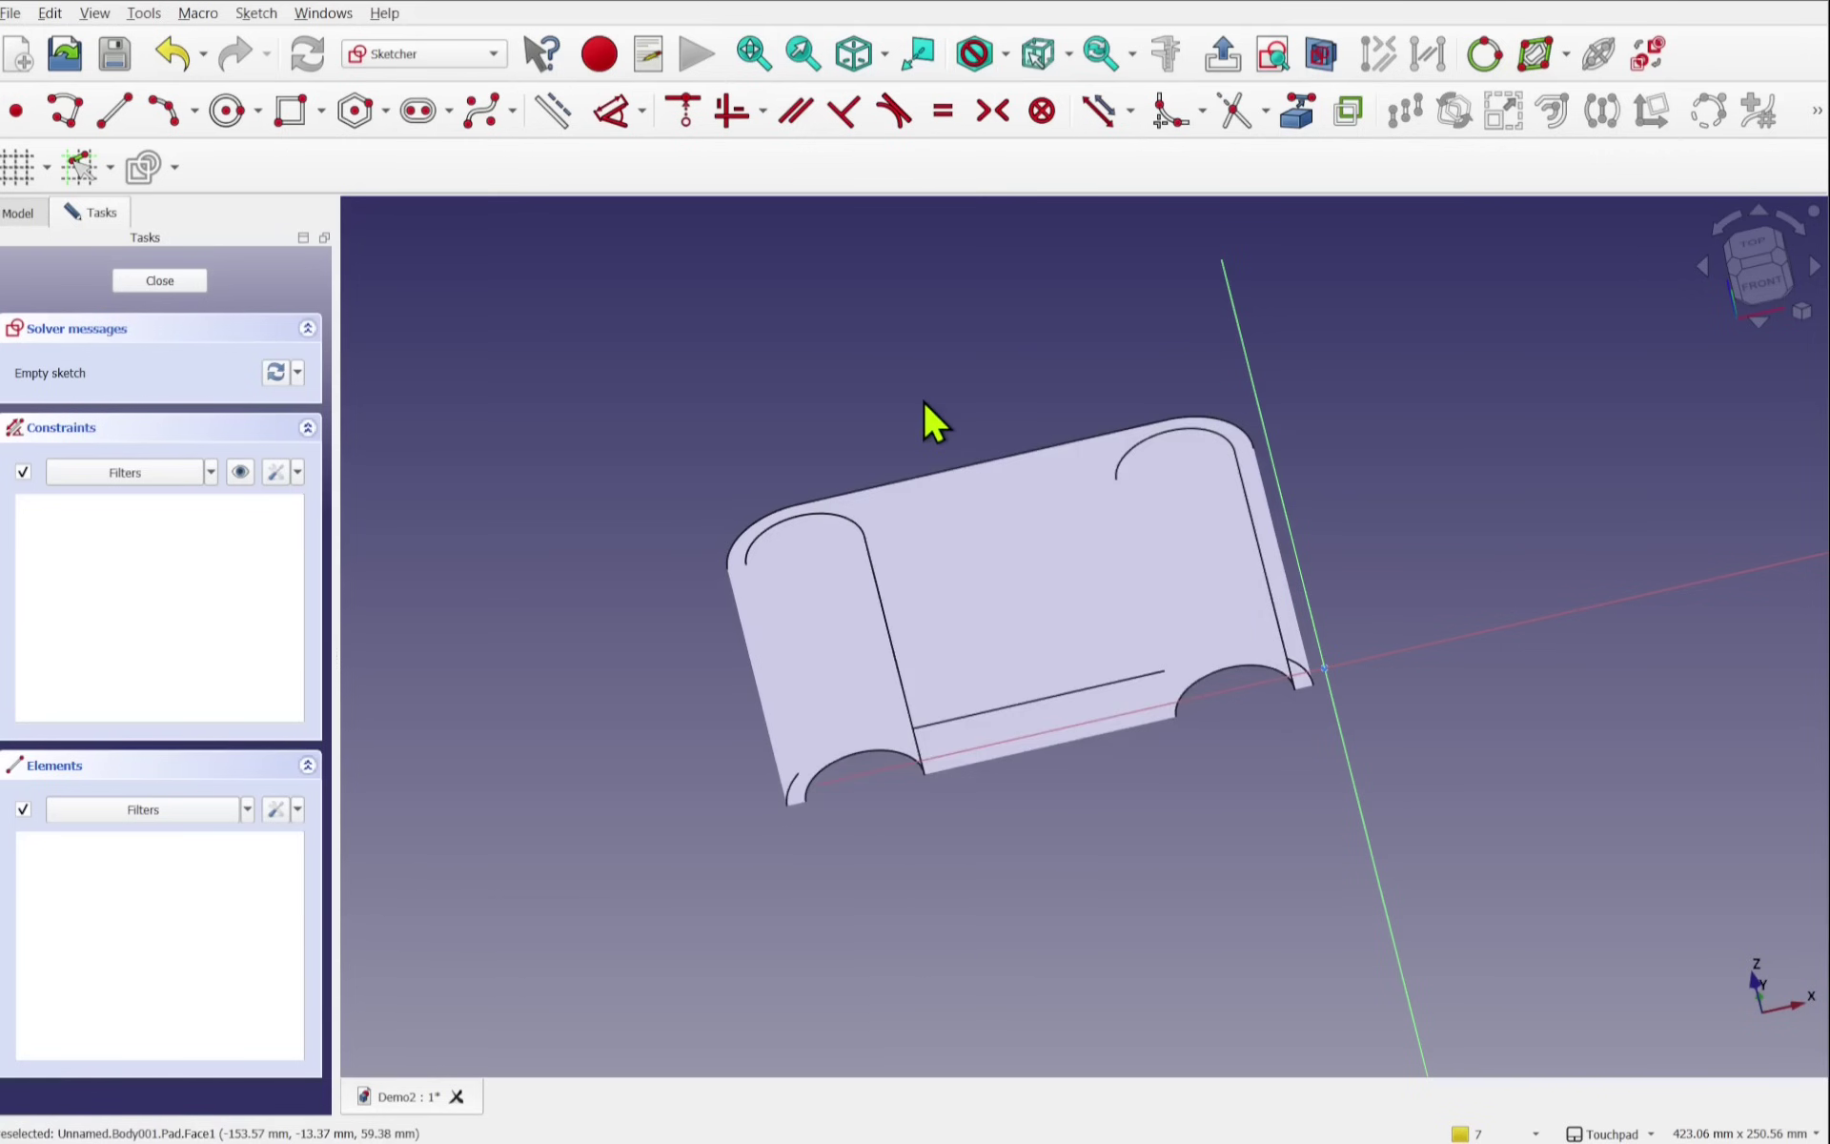
middle_drag(923, 398, 926, 365)
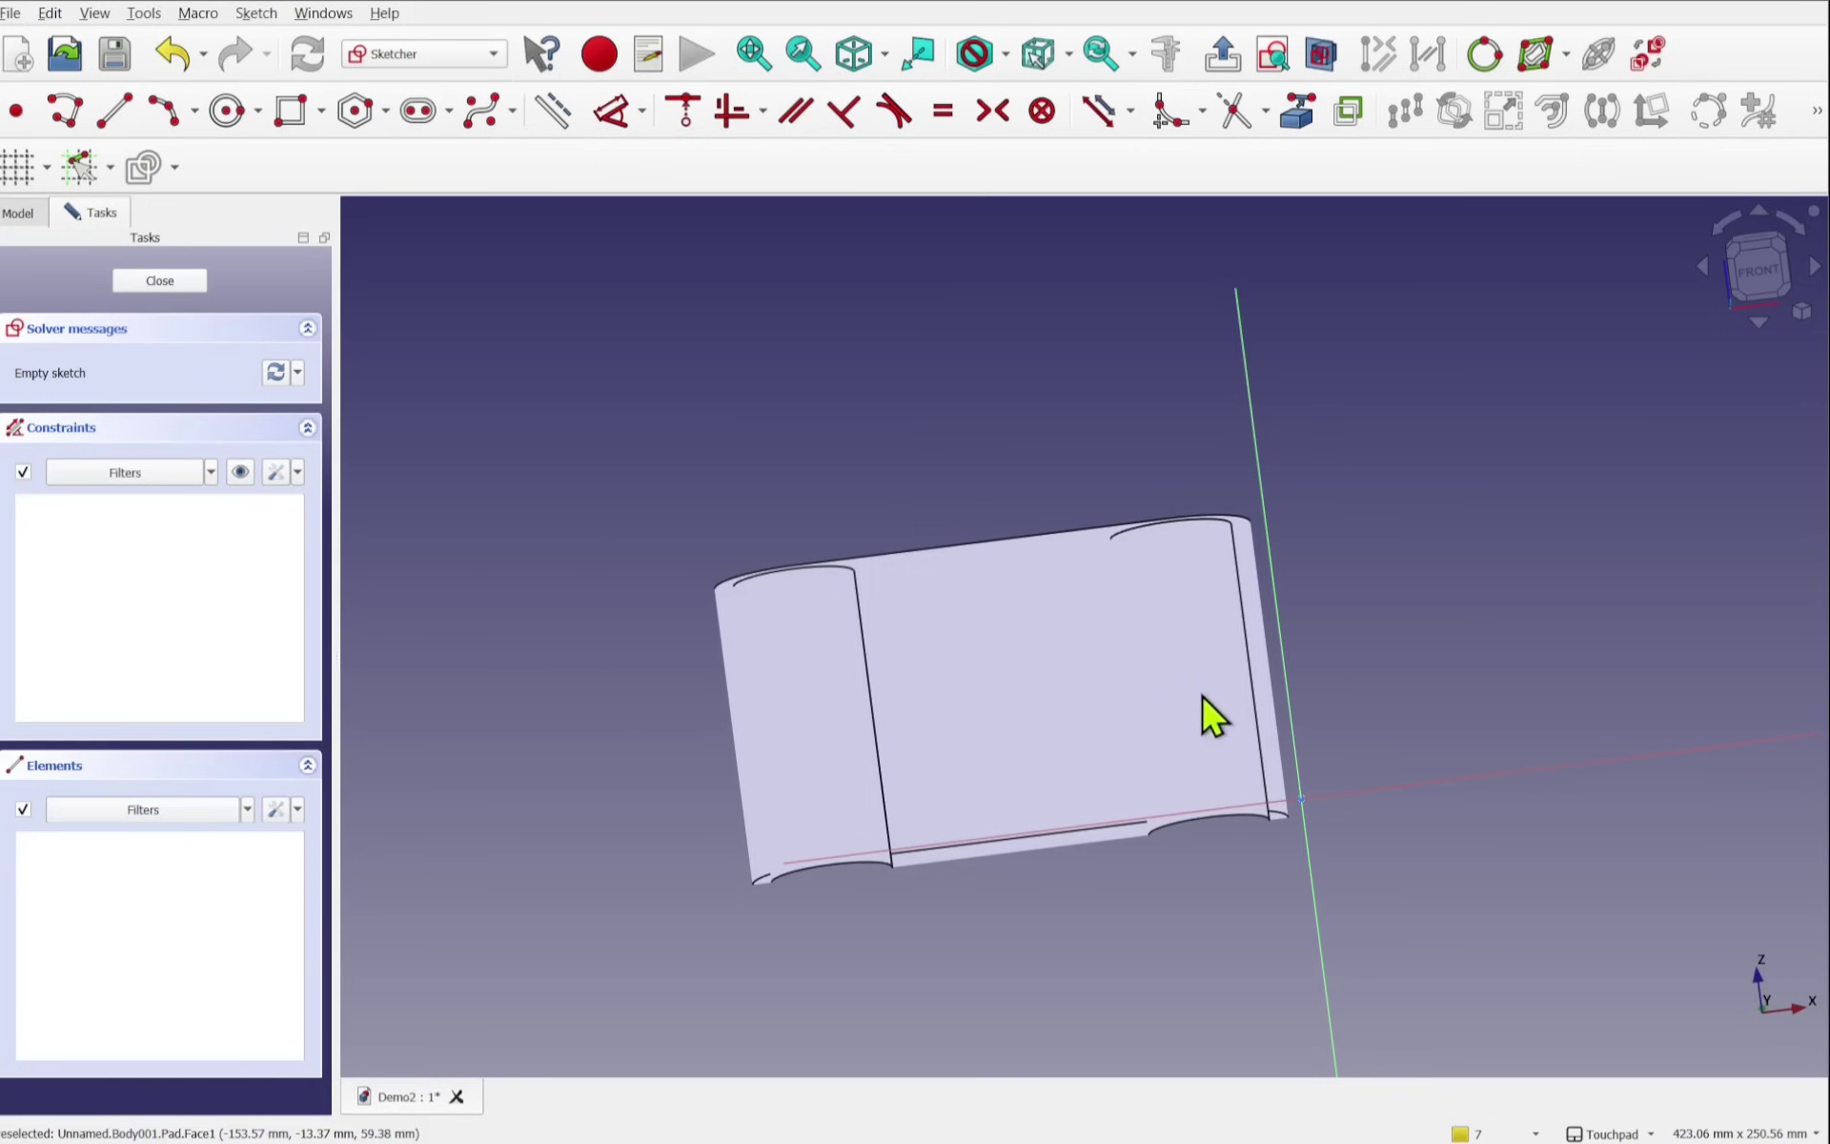
Step: Draw a closed six-segment zigzag polyline across the template block's front face, viewed from the front
click(79, 117)
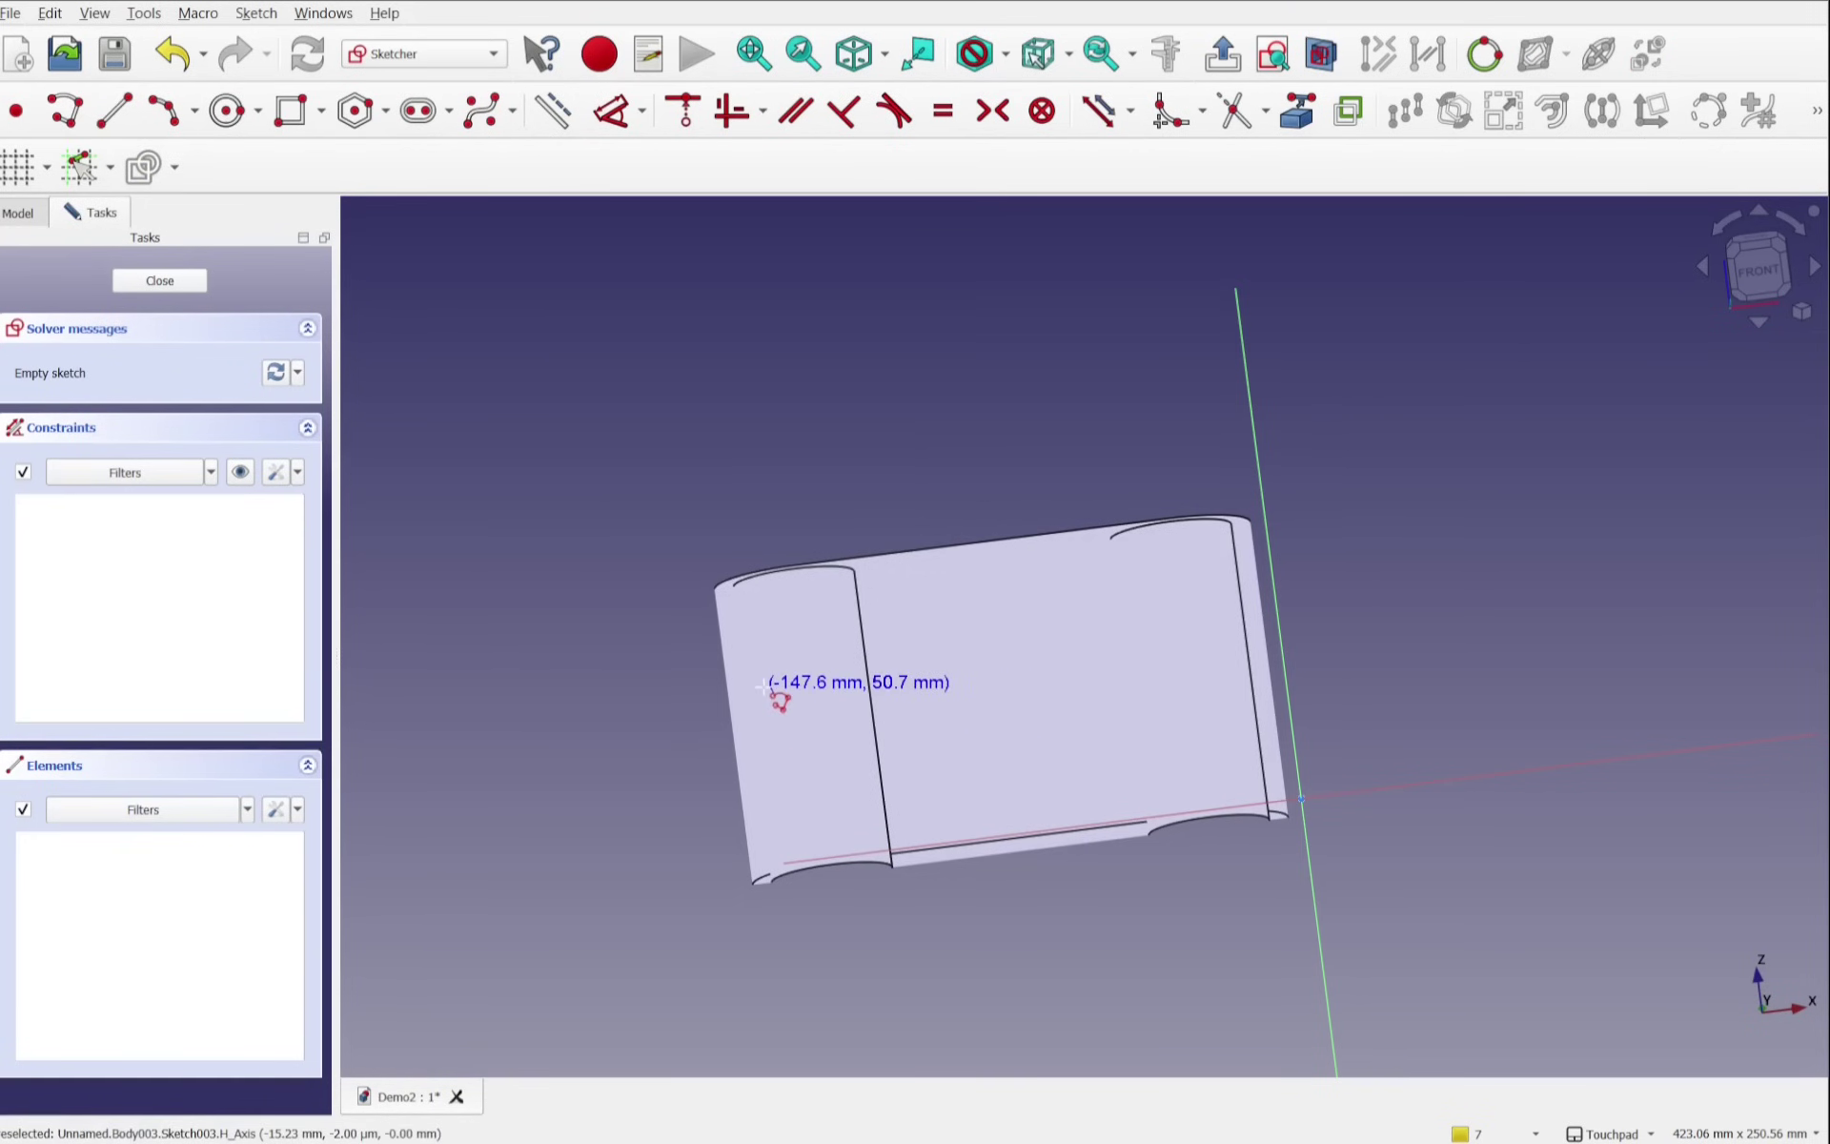
click(752, 732)
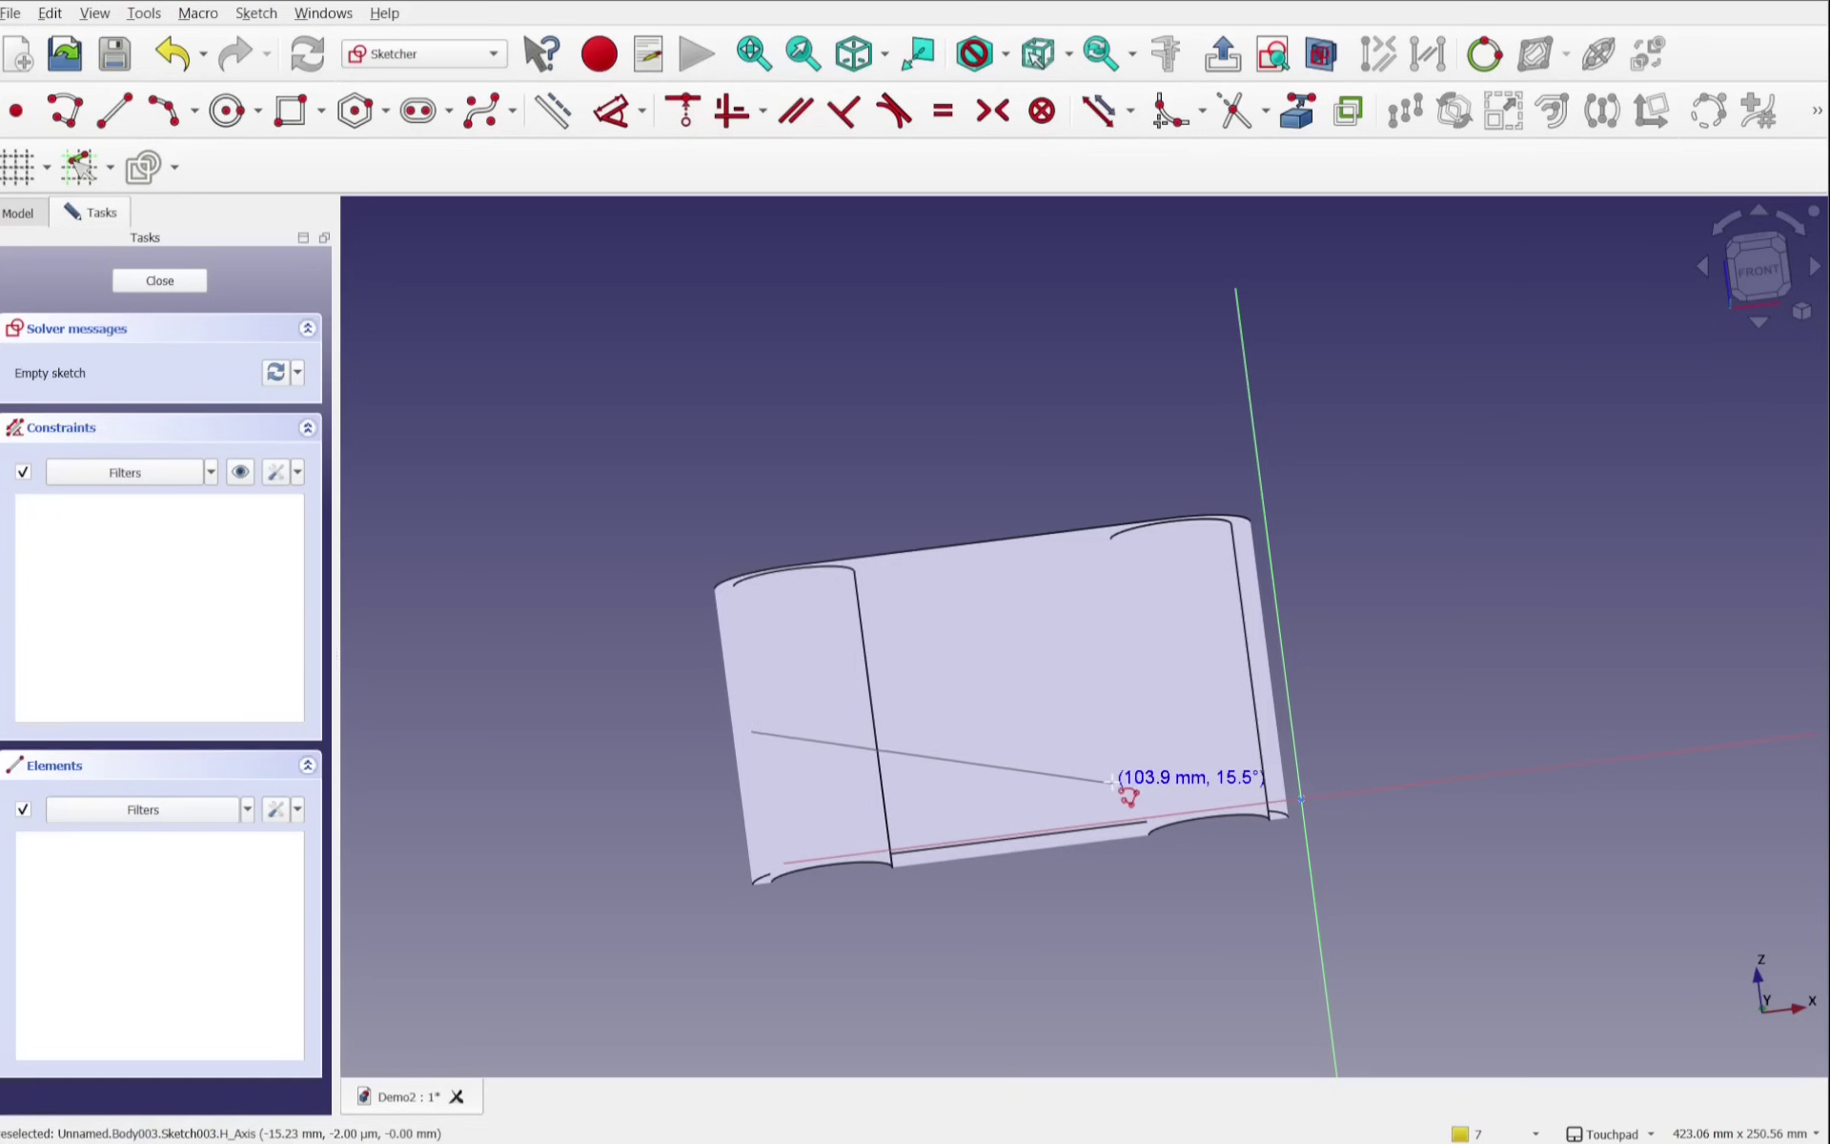
click(1065, 783)
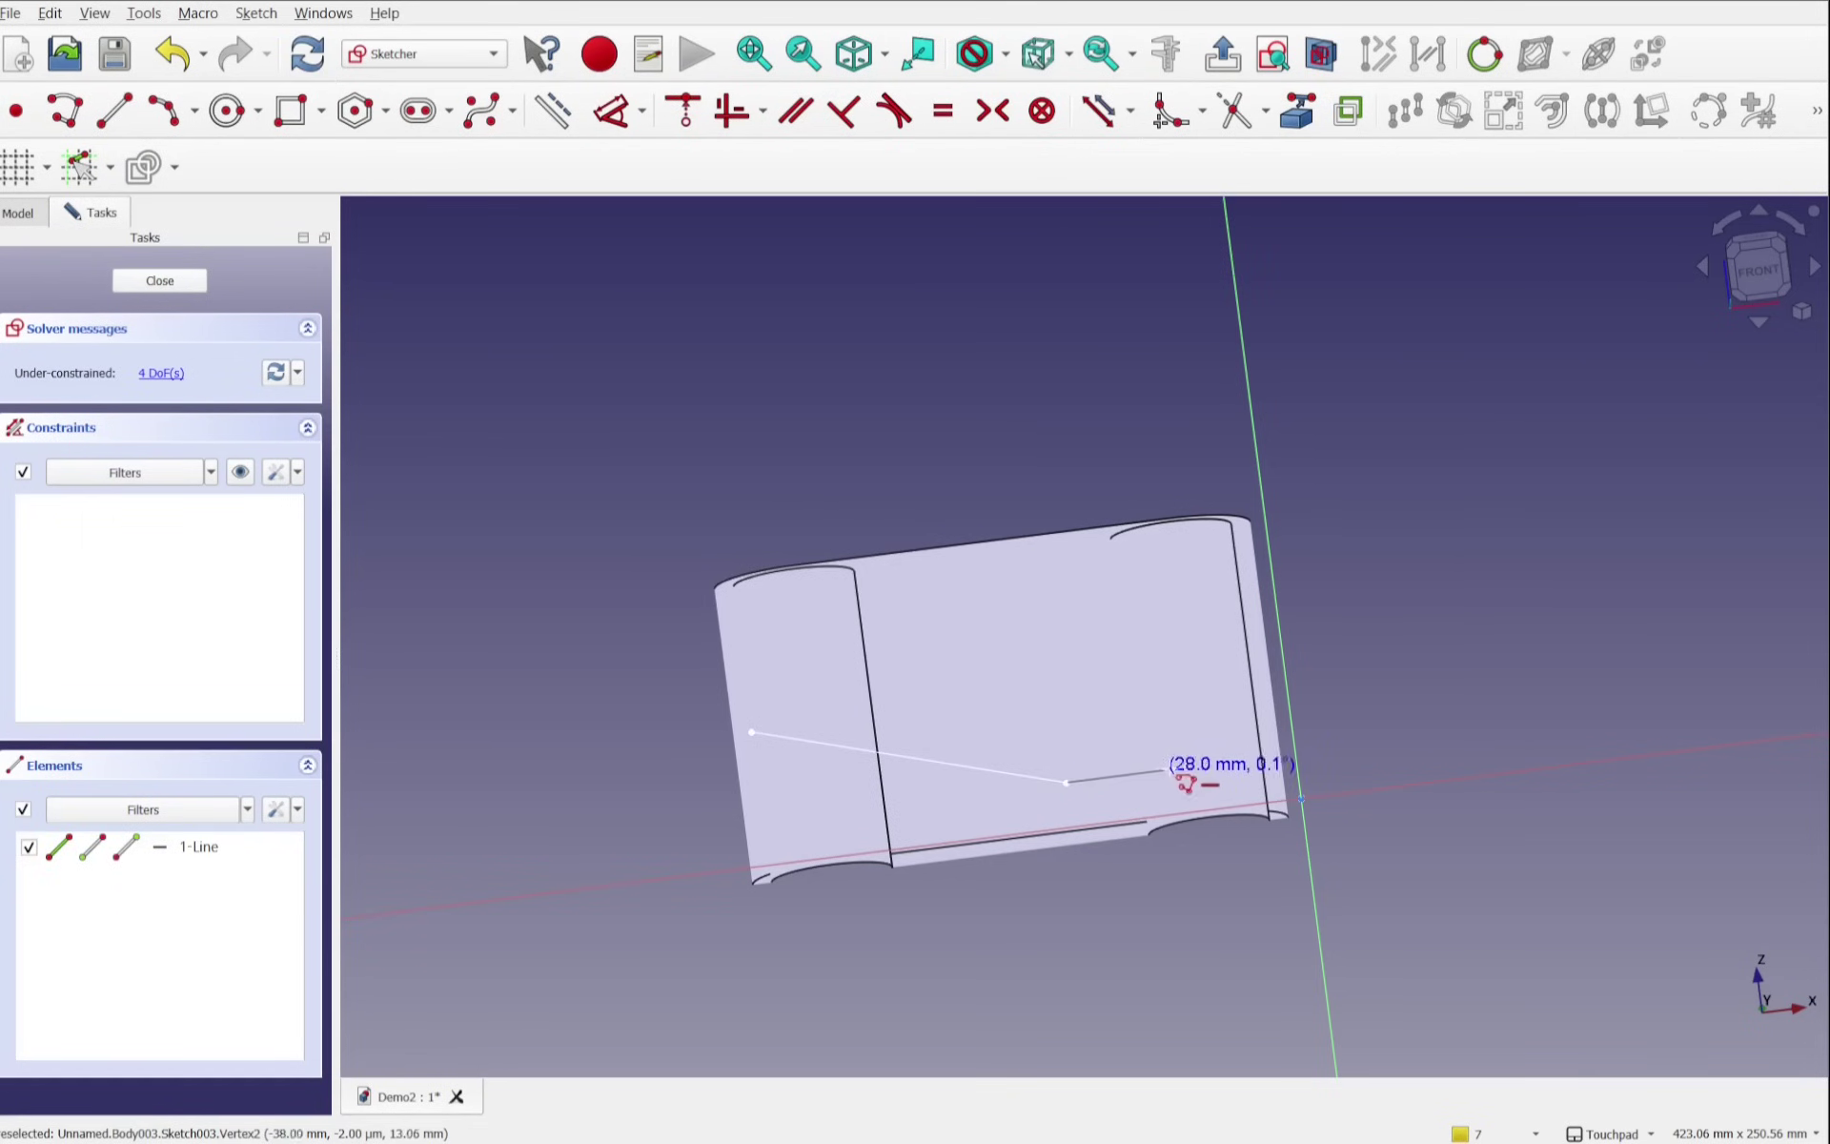
click(1272, 758)
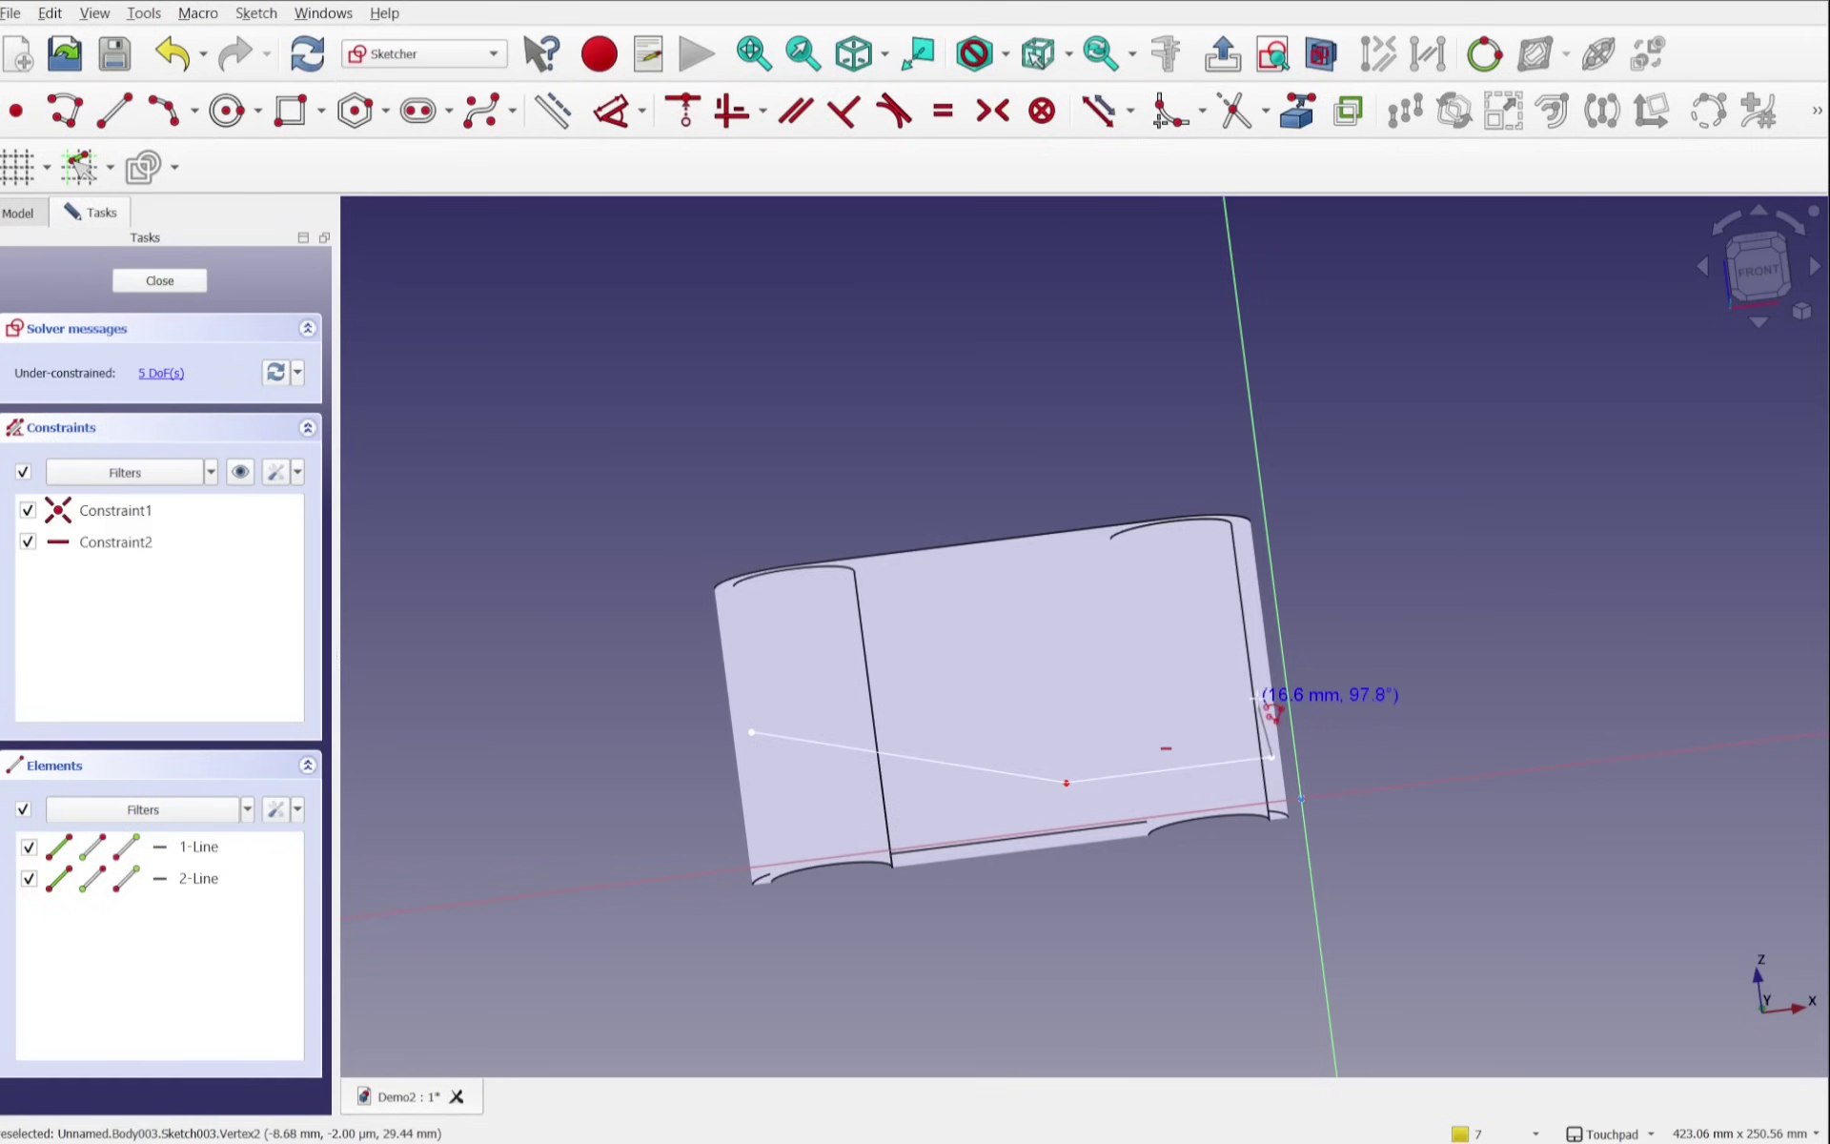
click(1266, 706)
click(1062, 759)
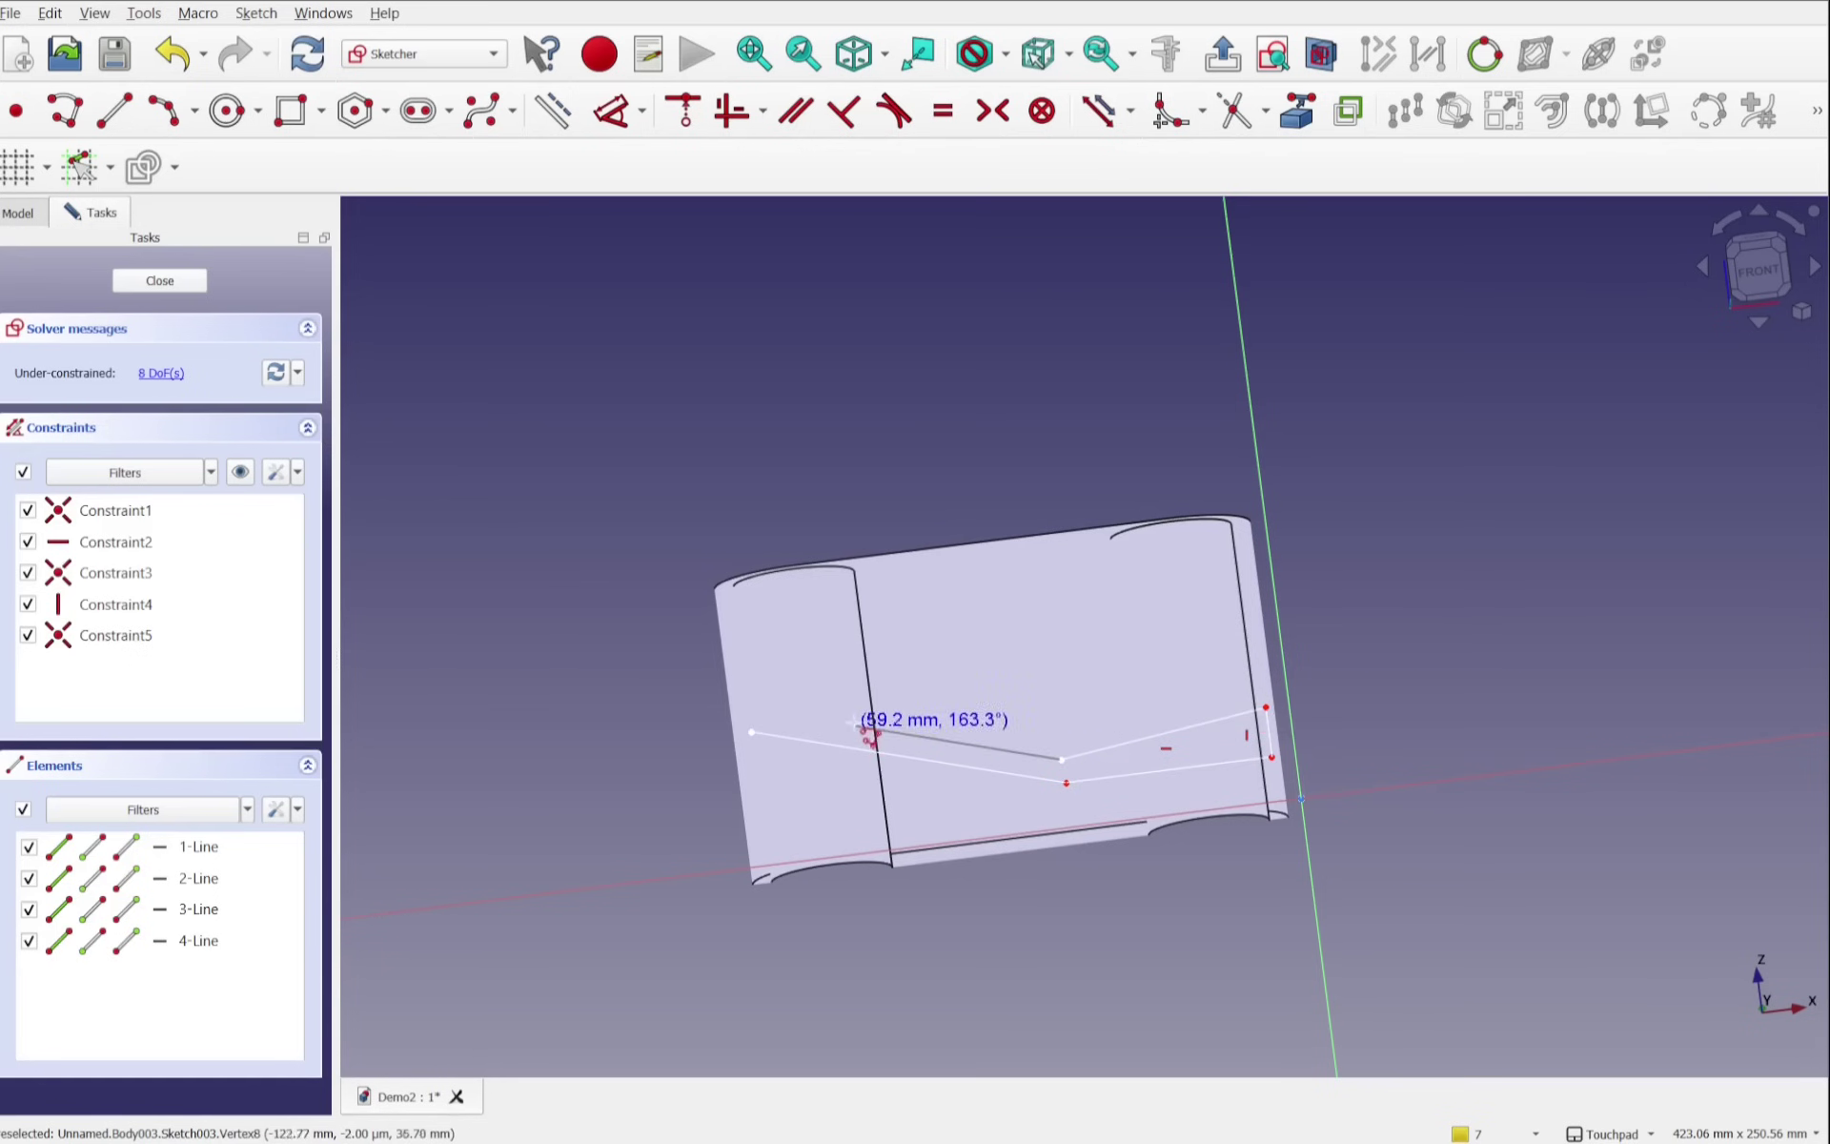
click(740, 668)
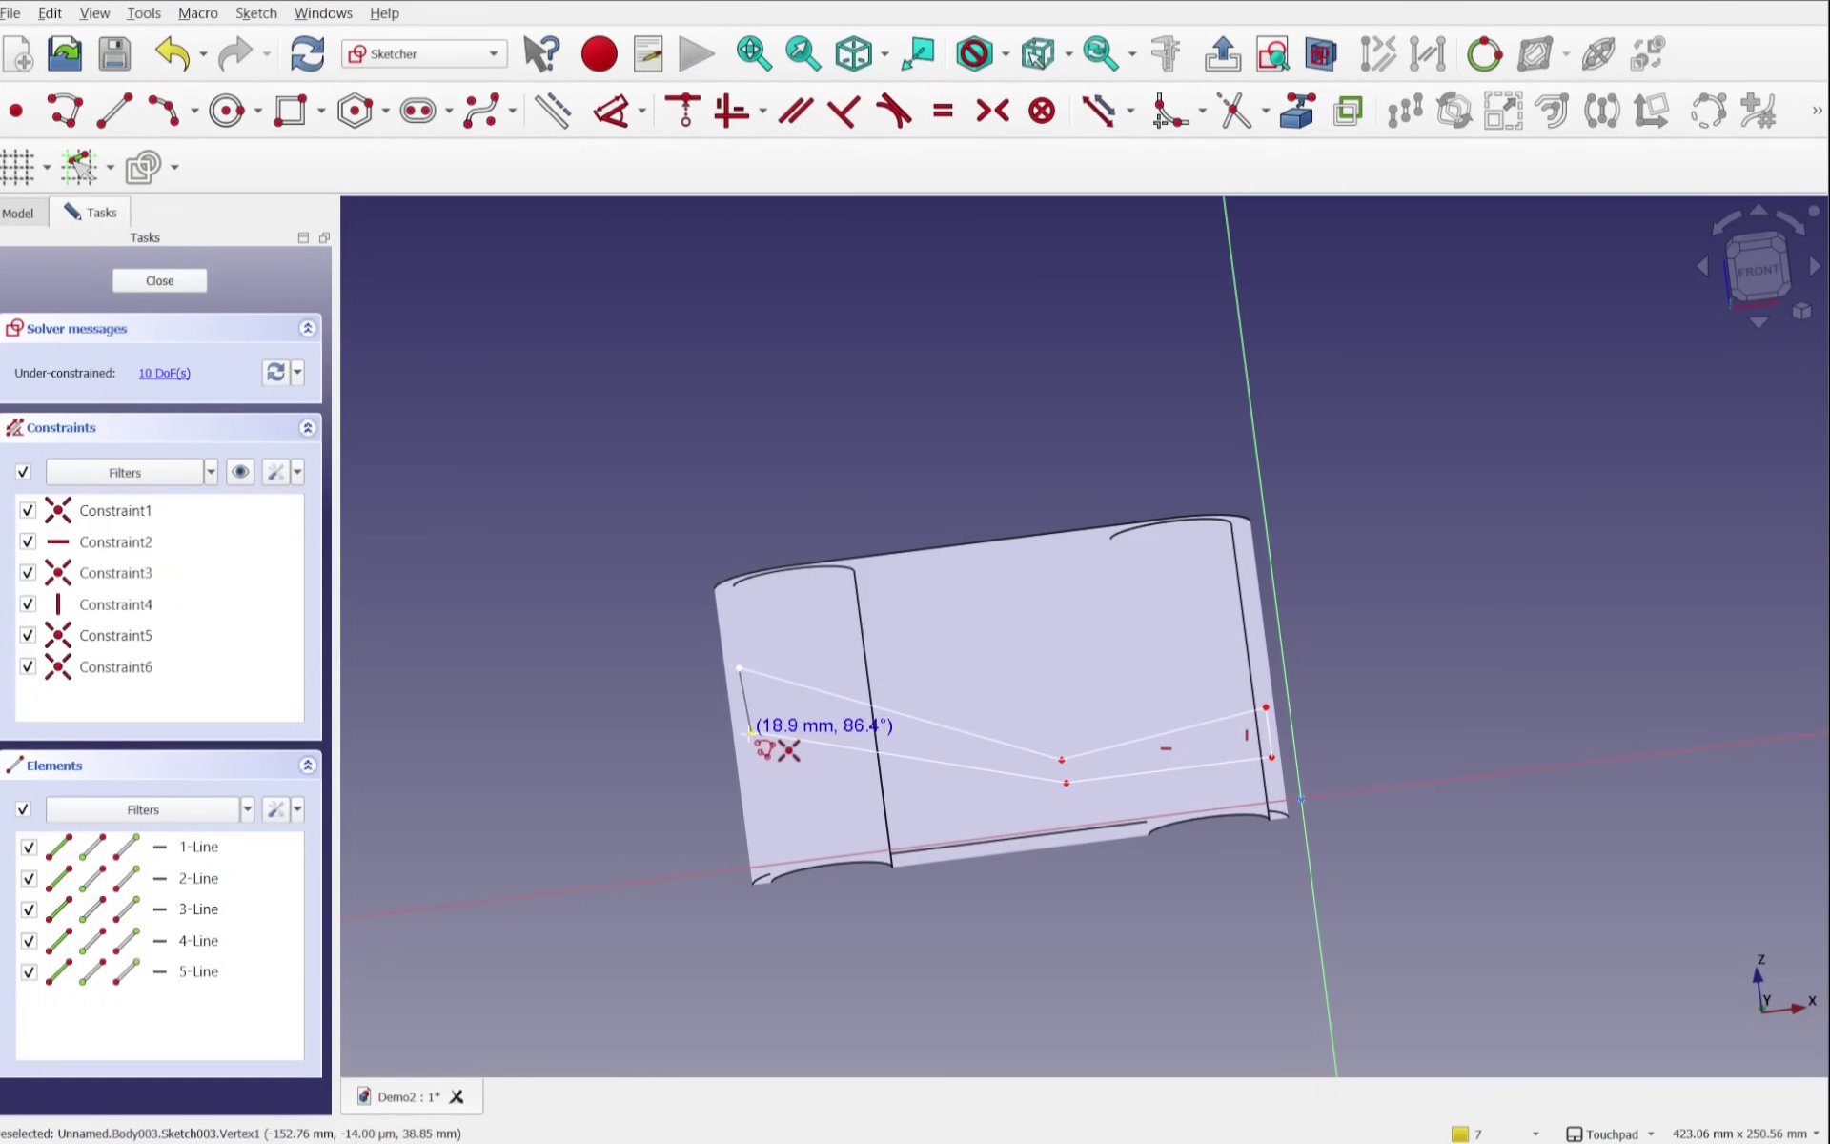
double_click(752, 731)
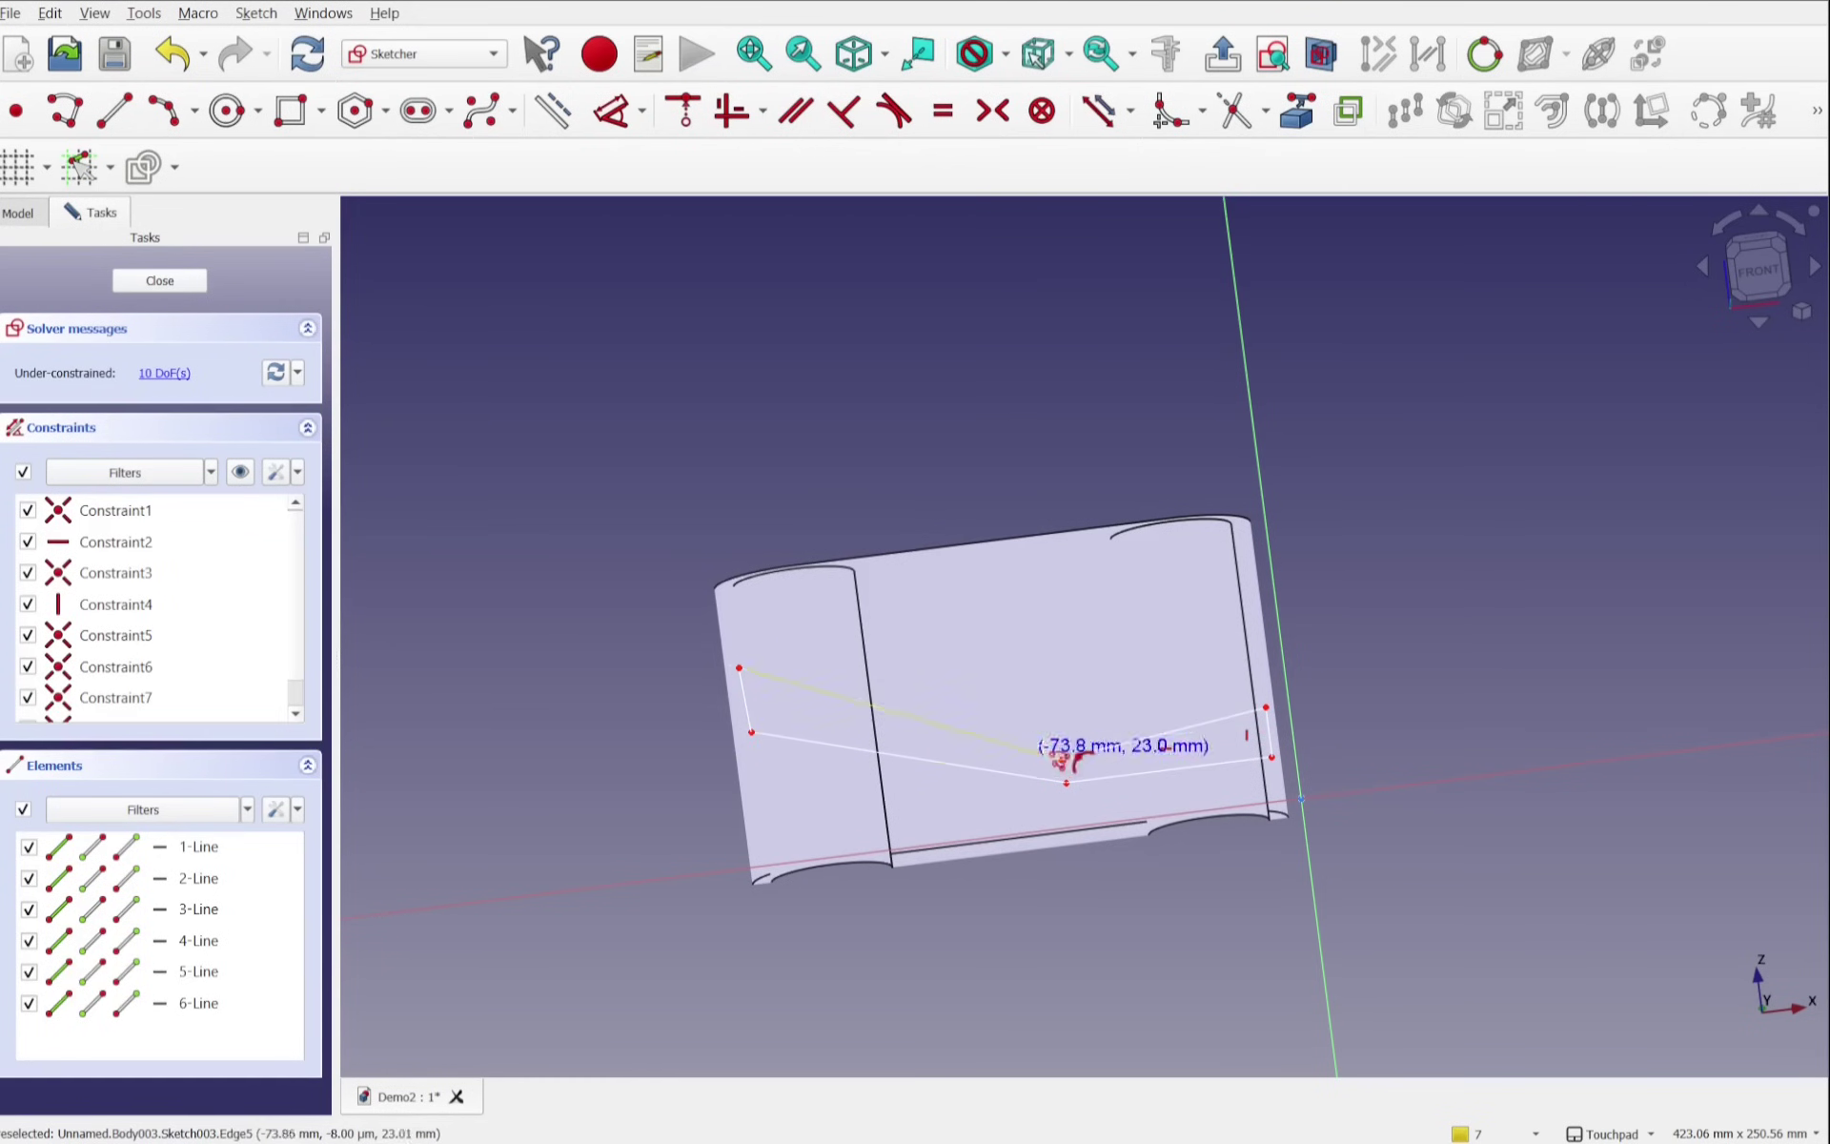
right_click(1044, 683)
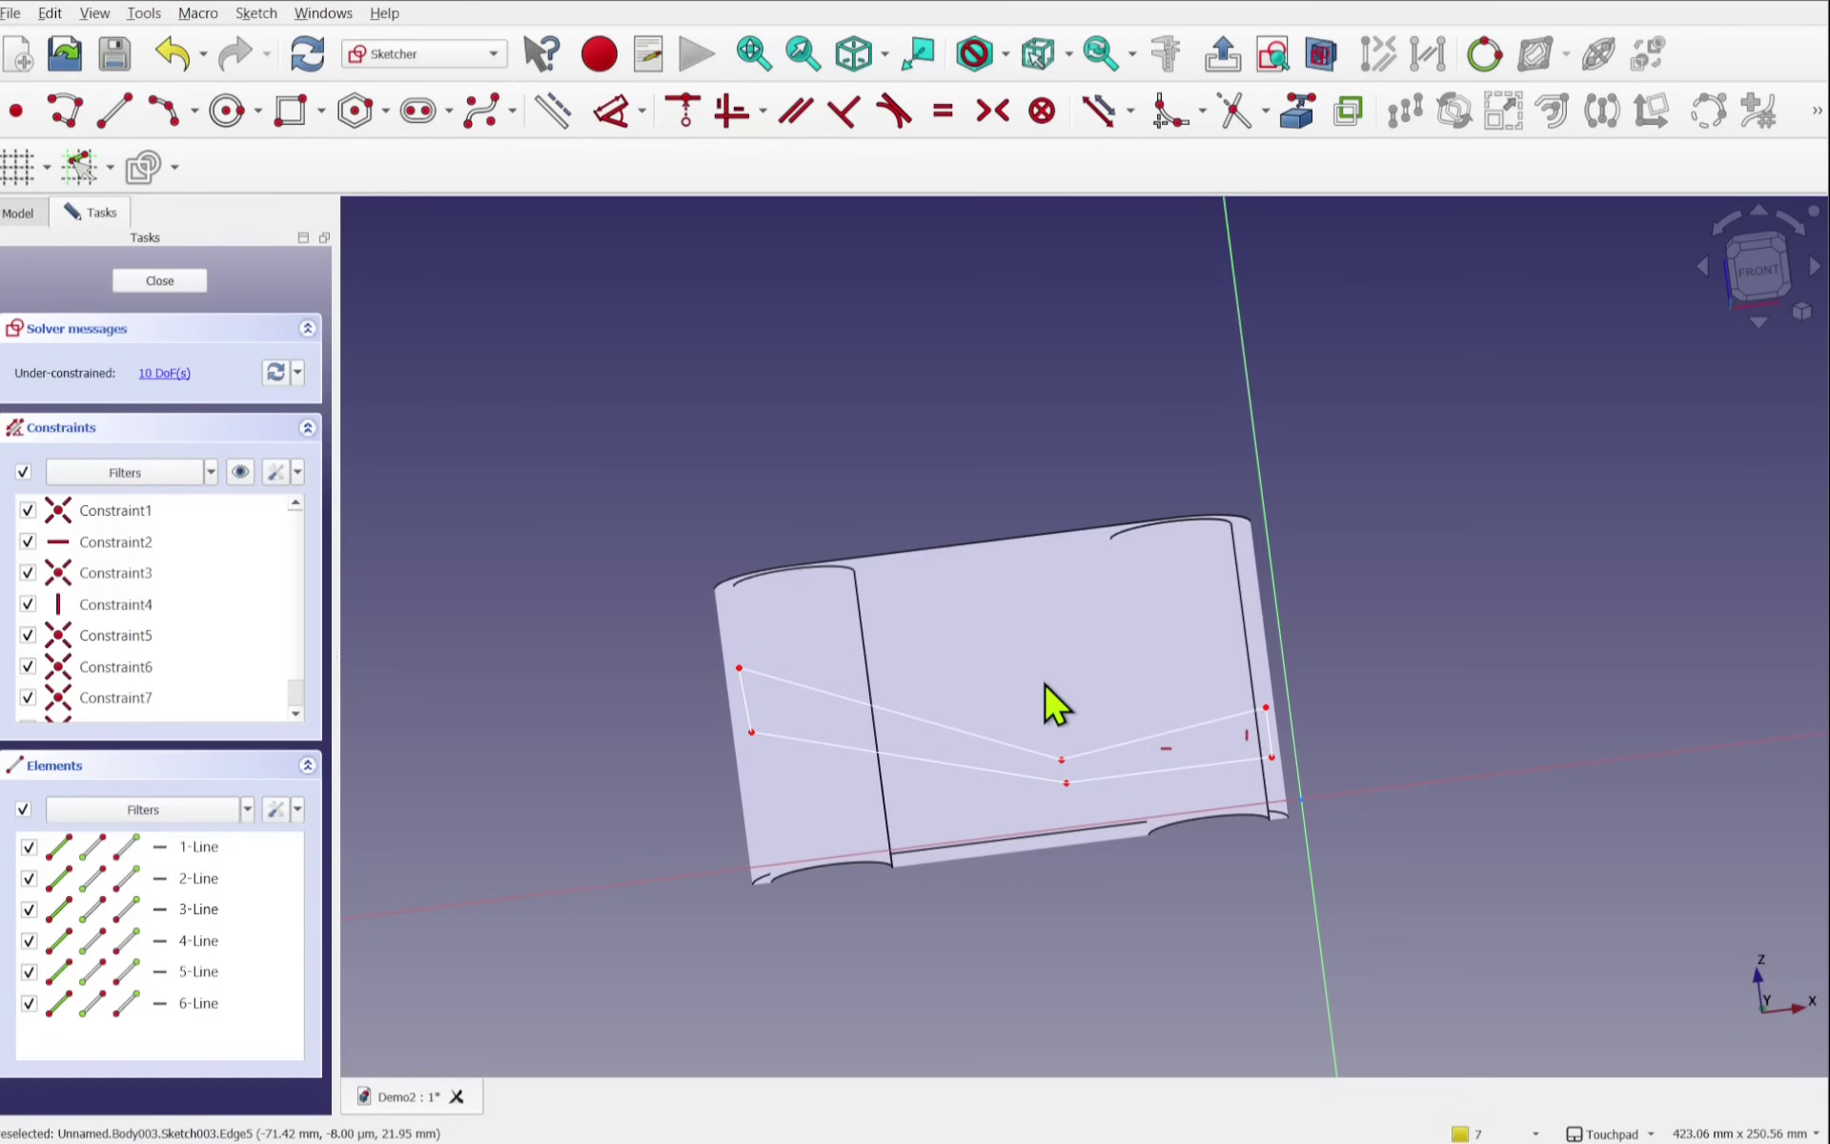
click(1742, 276)
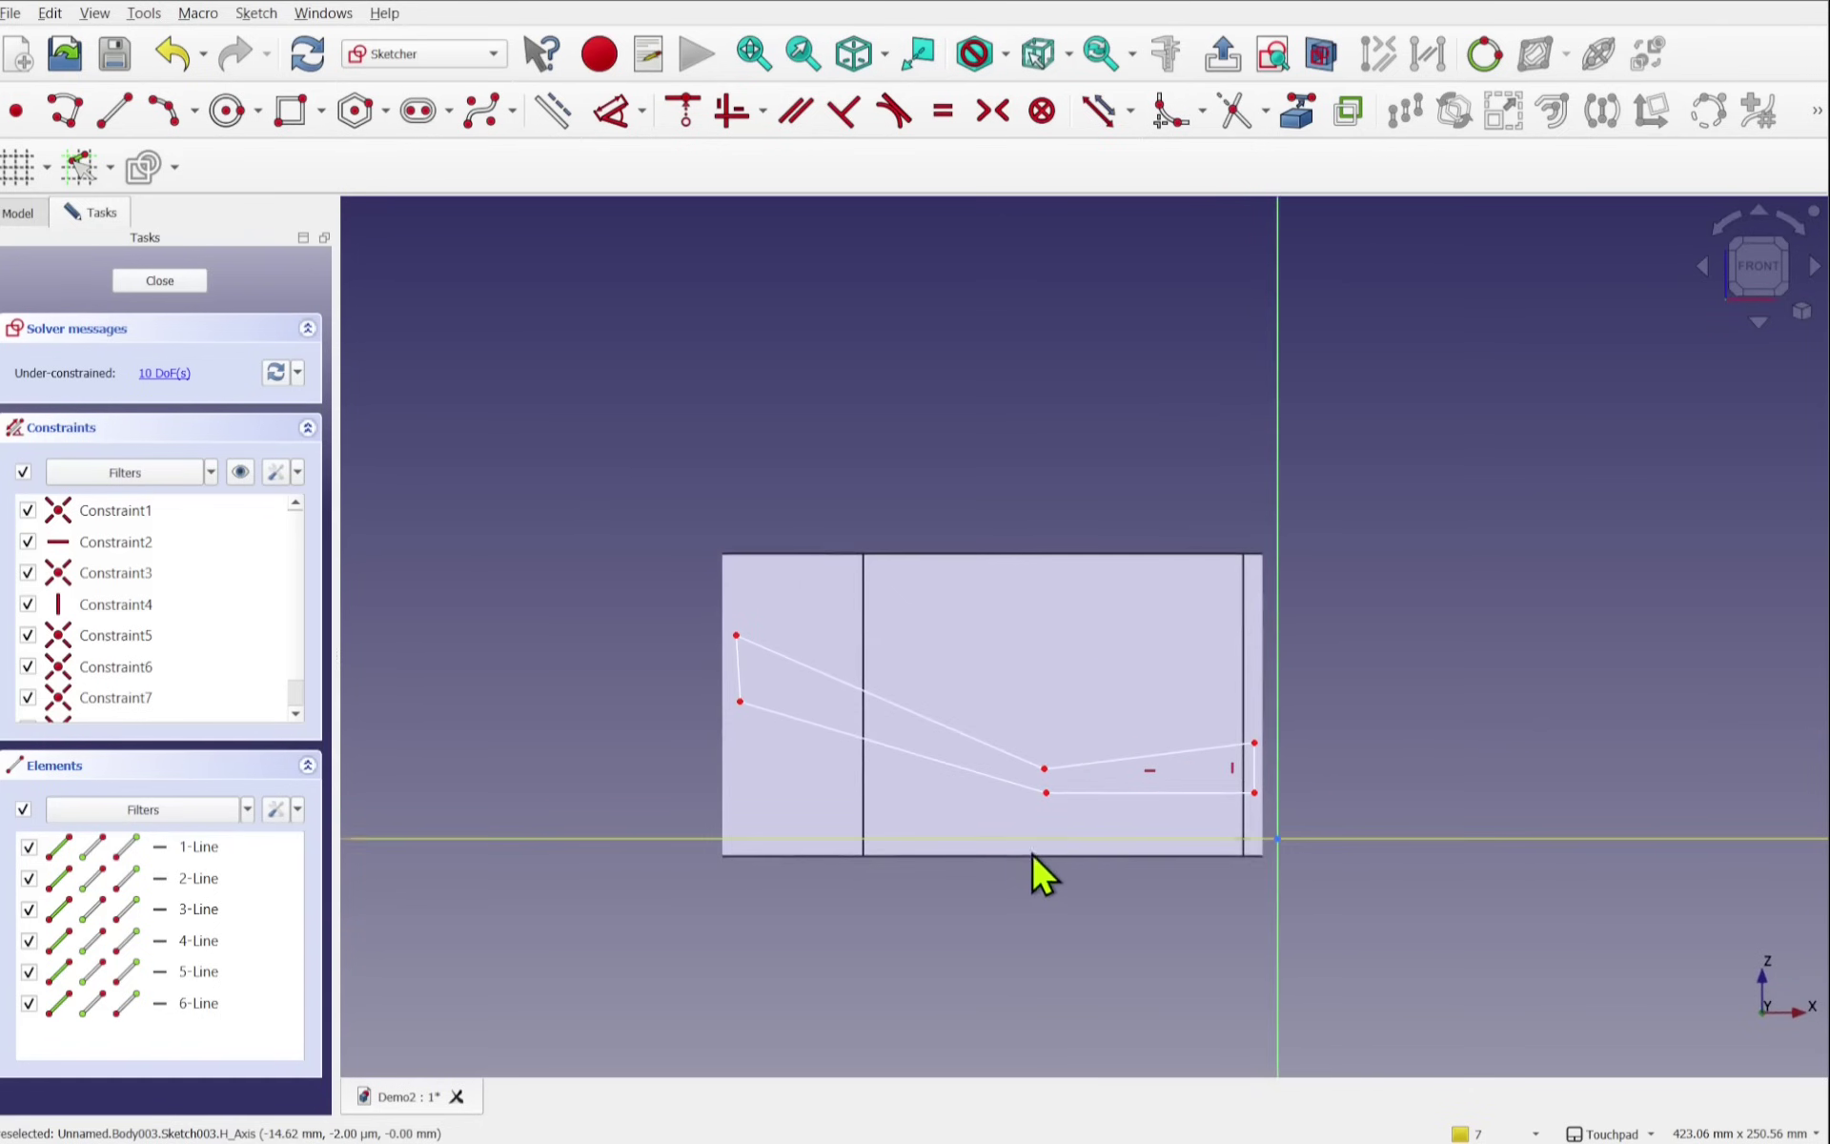
Step: Pad Sketch003 to 50 mm, symmetric to plane, and inspect the preview
click(153, 280)
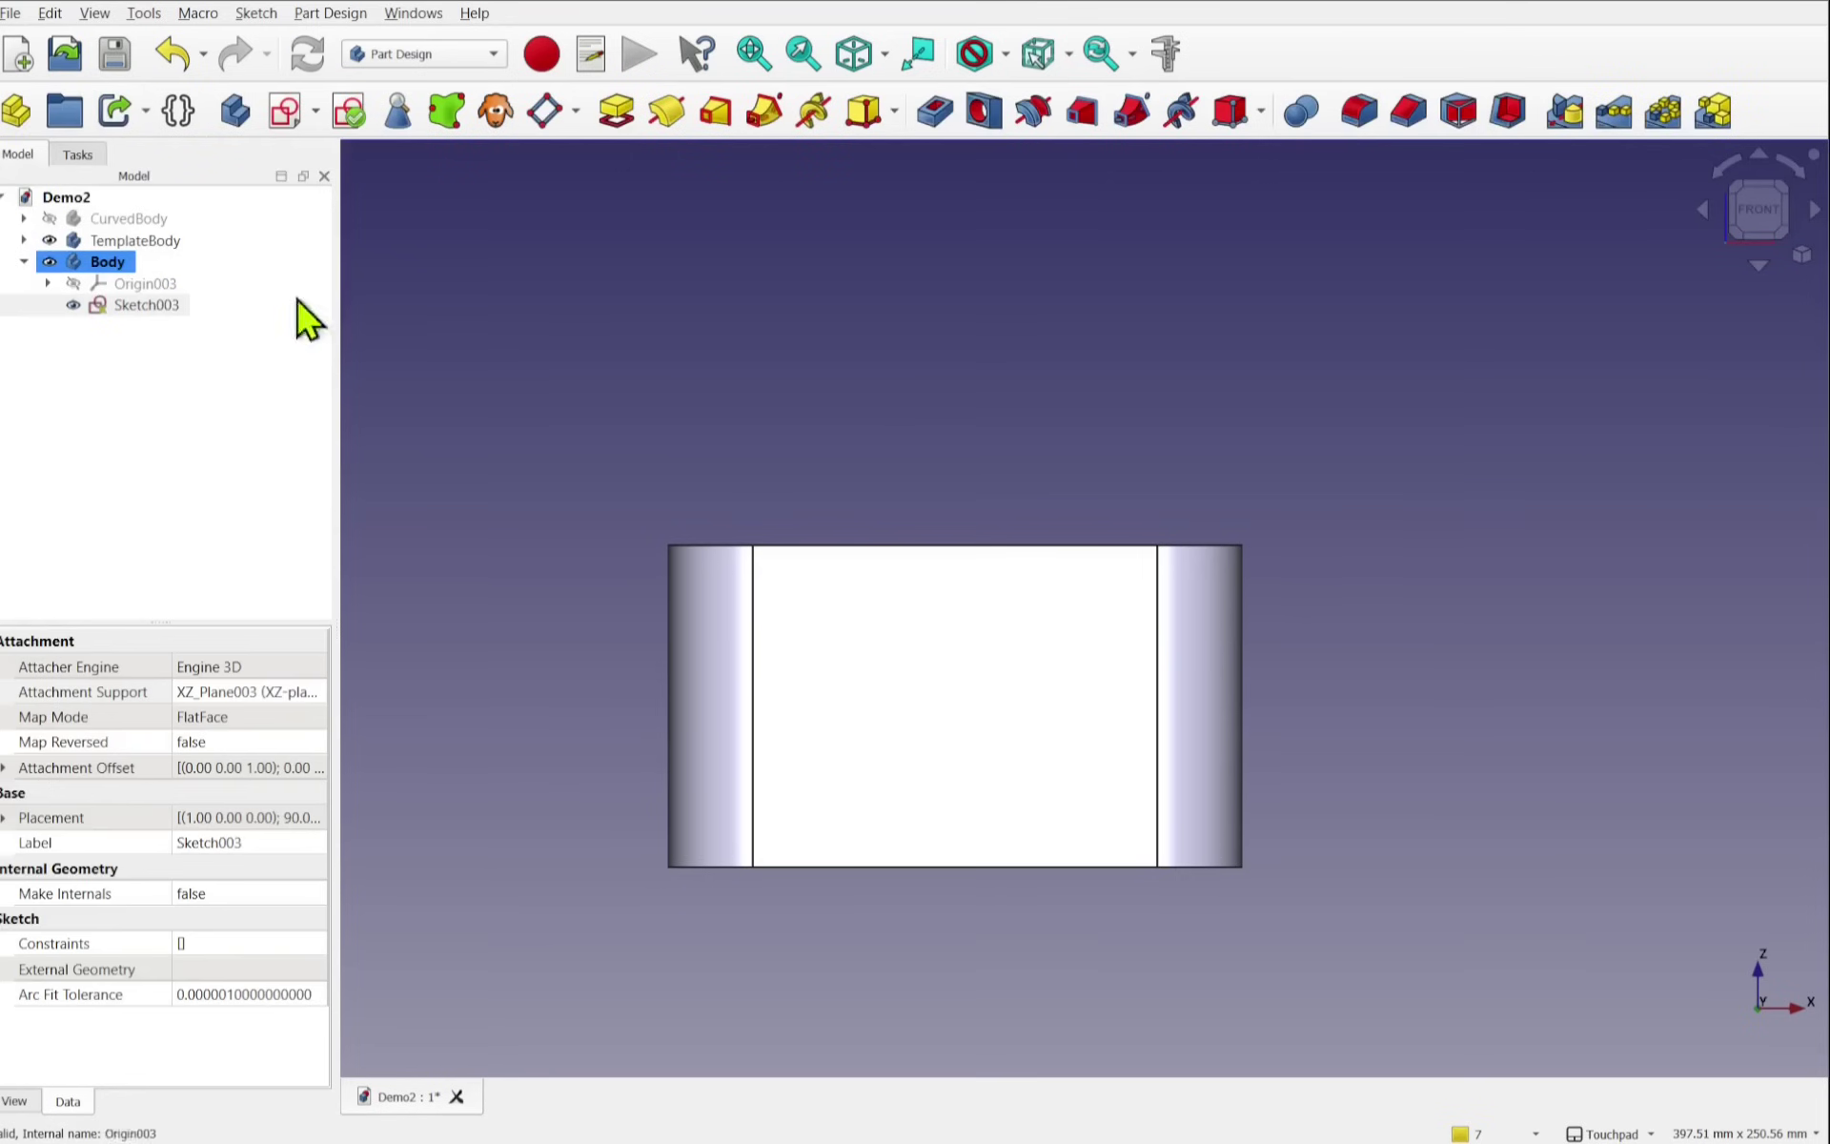
alt+drag(1013, 490, 1070, 760)
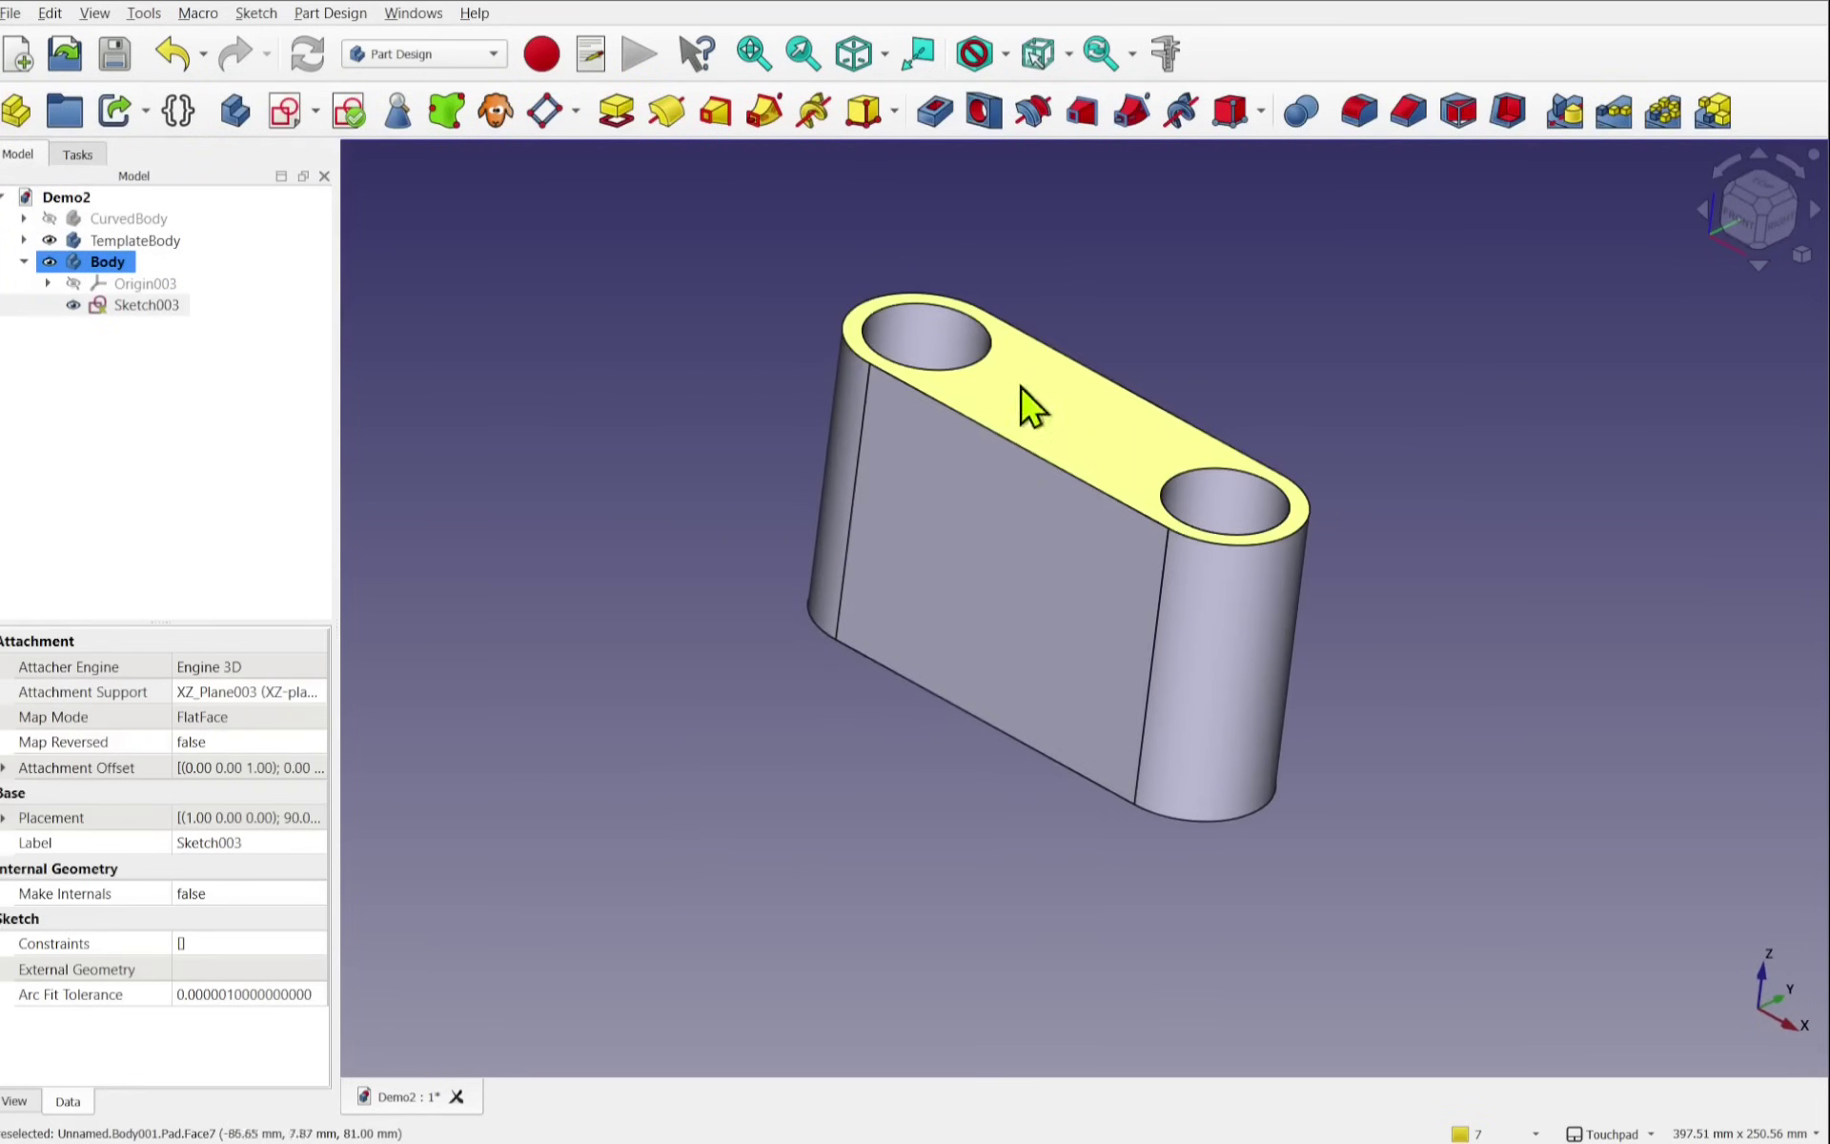
click(128, 307)
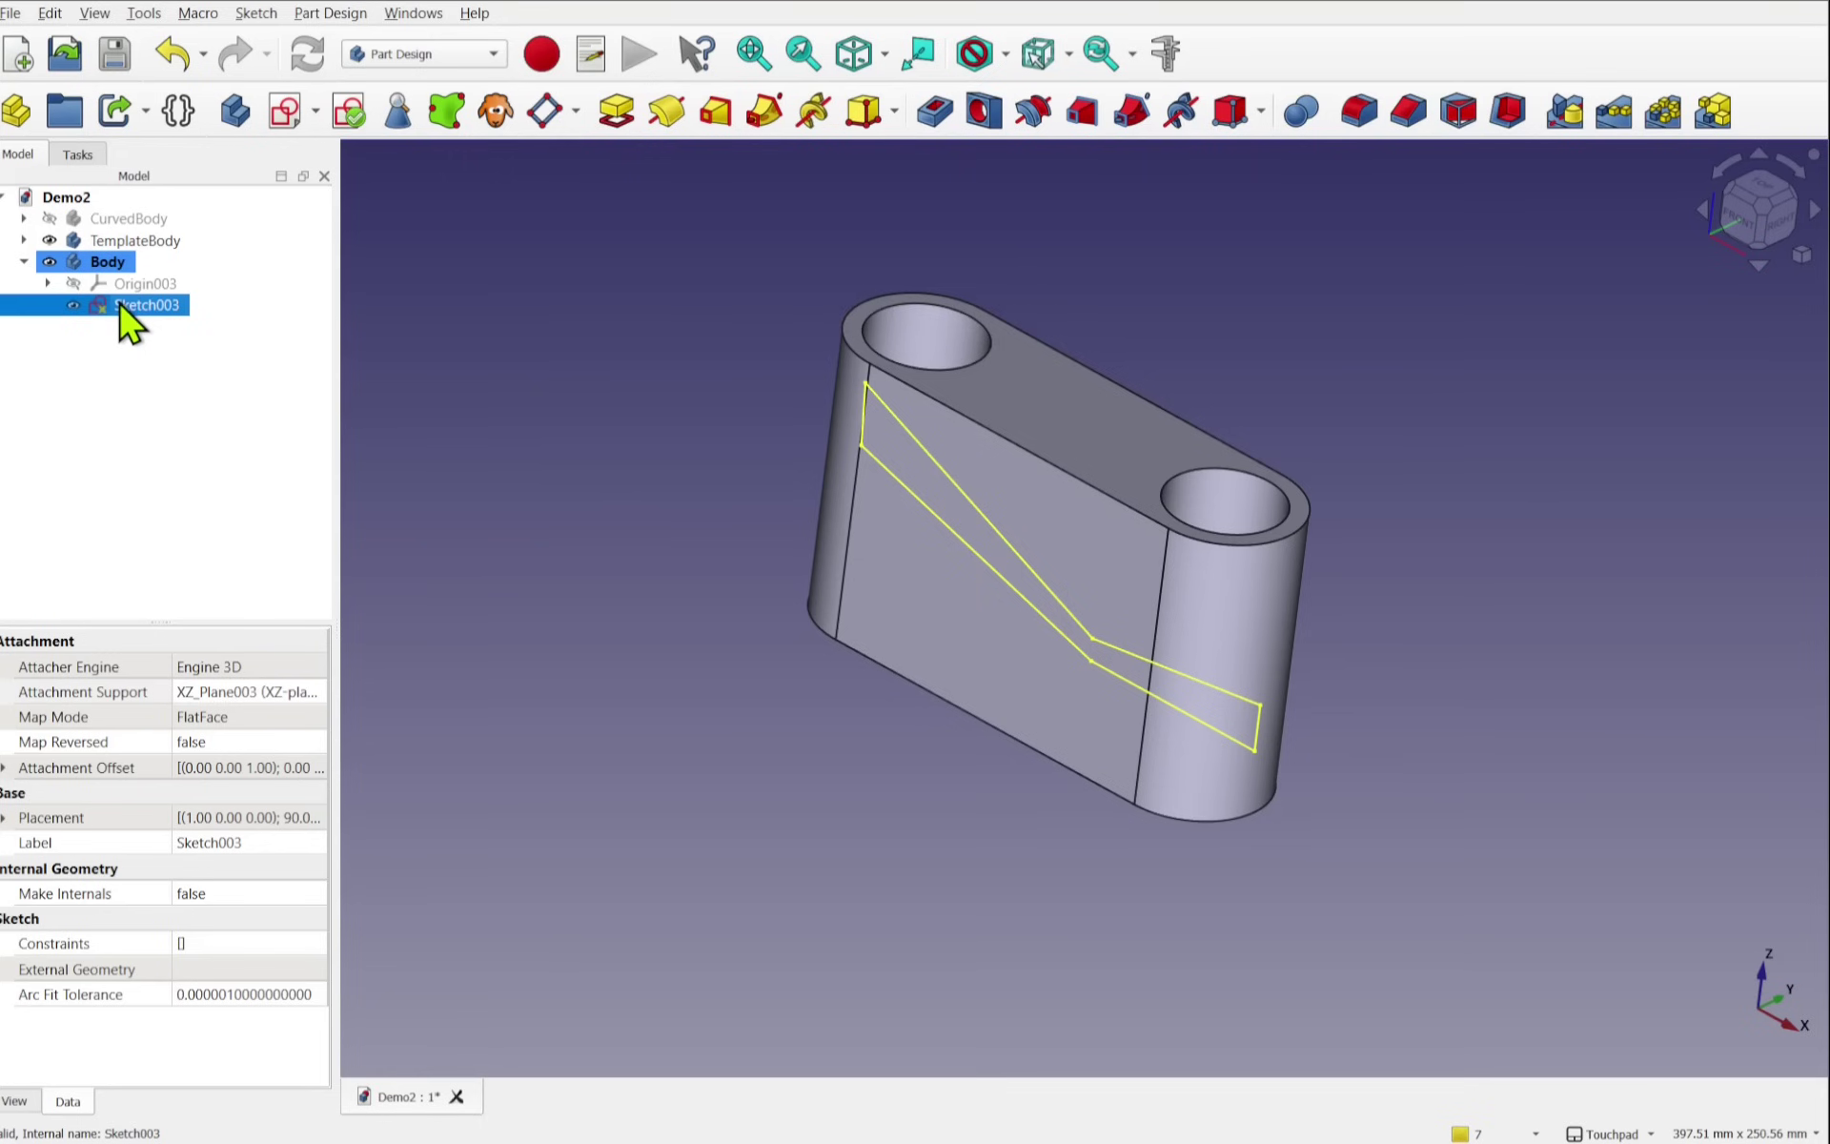
click(624, 116)
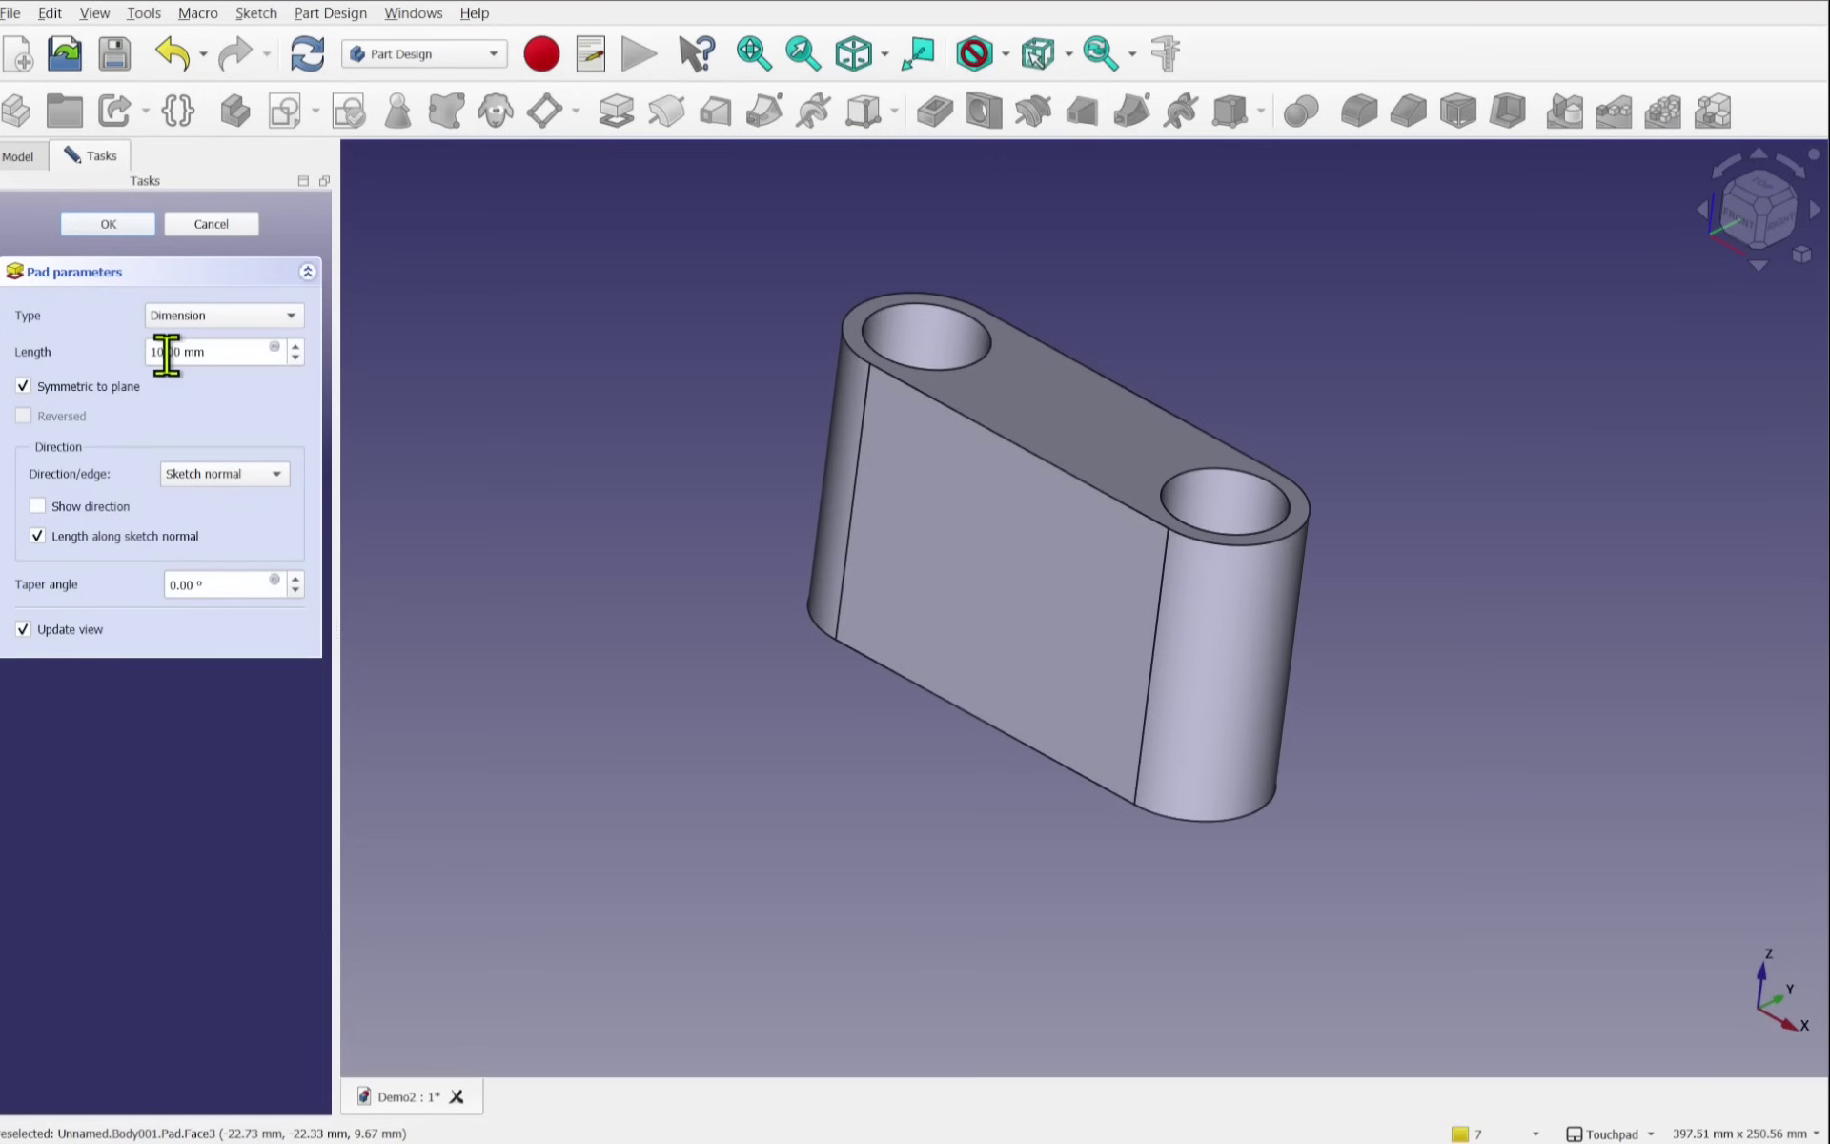
drag(158, 354, 119, 358)
text(5)
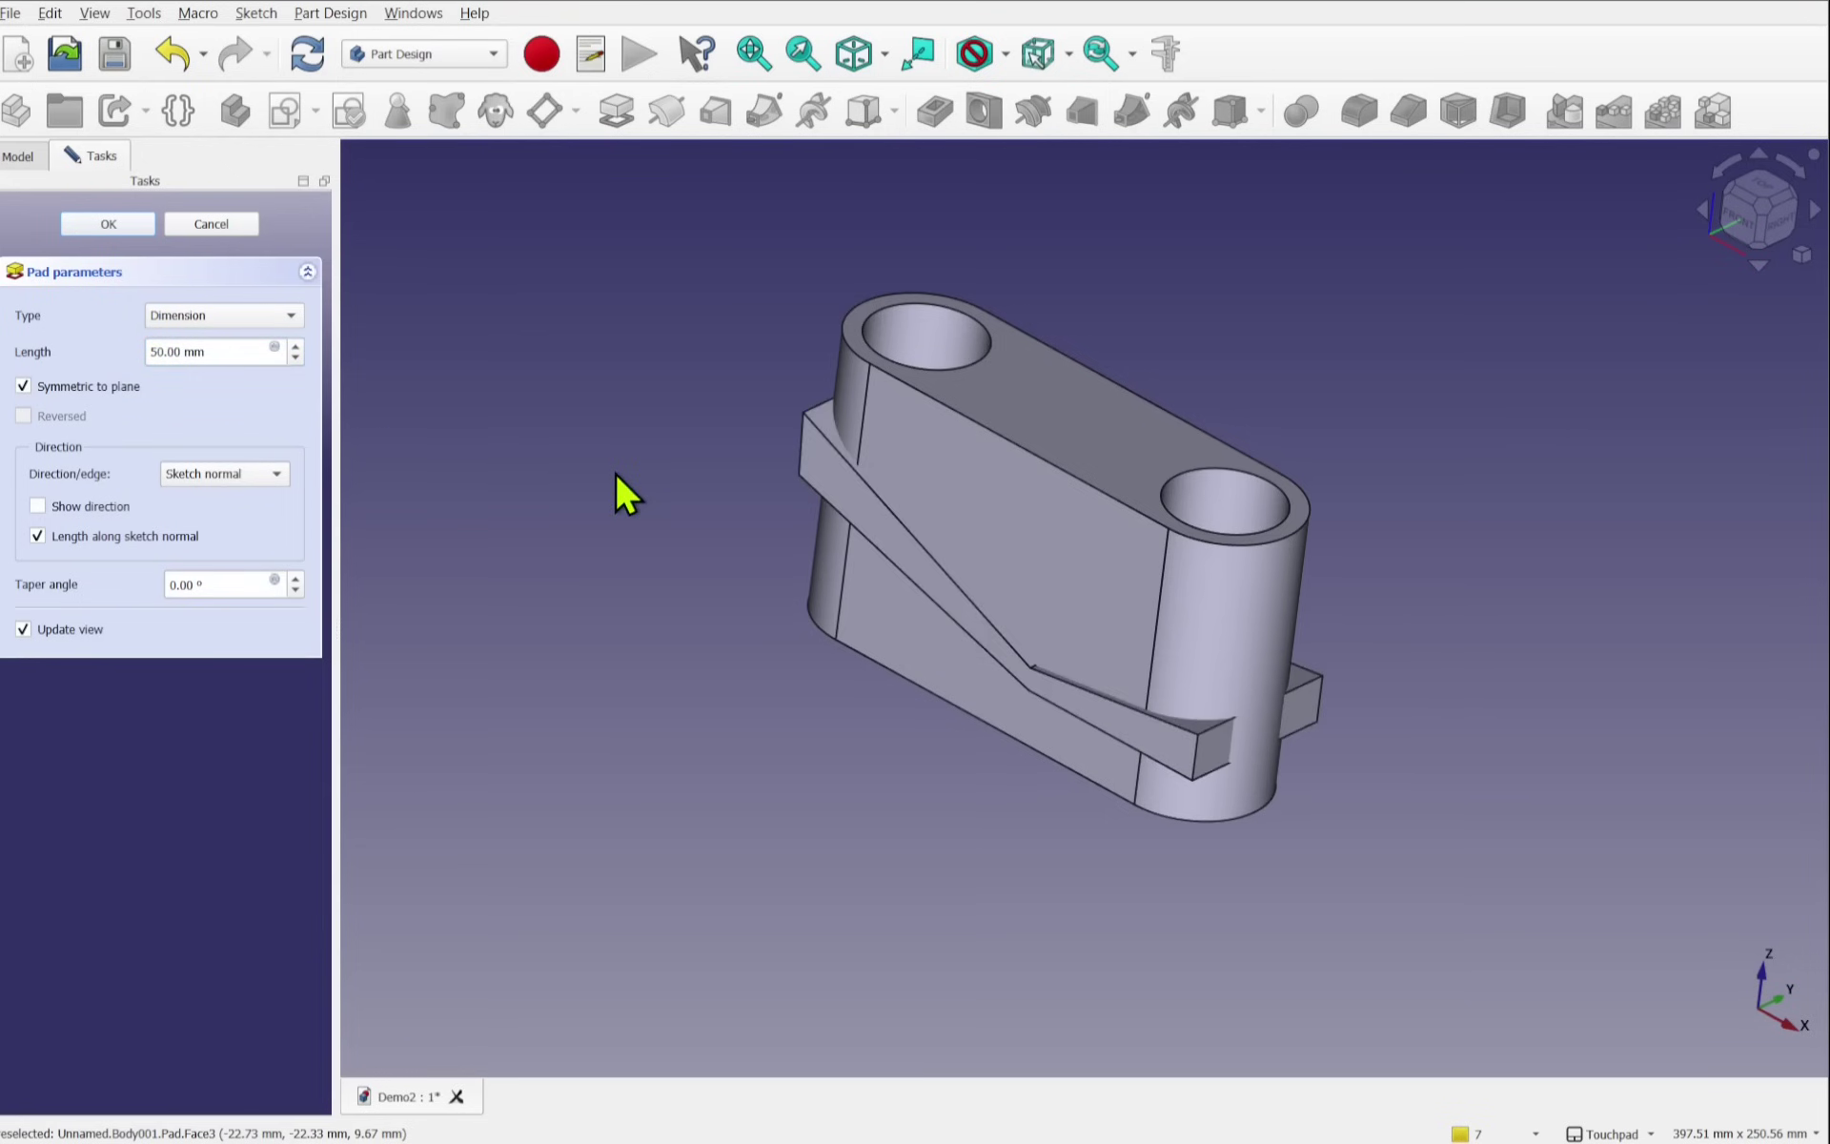
drag(619, 484, 1005, 588)
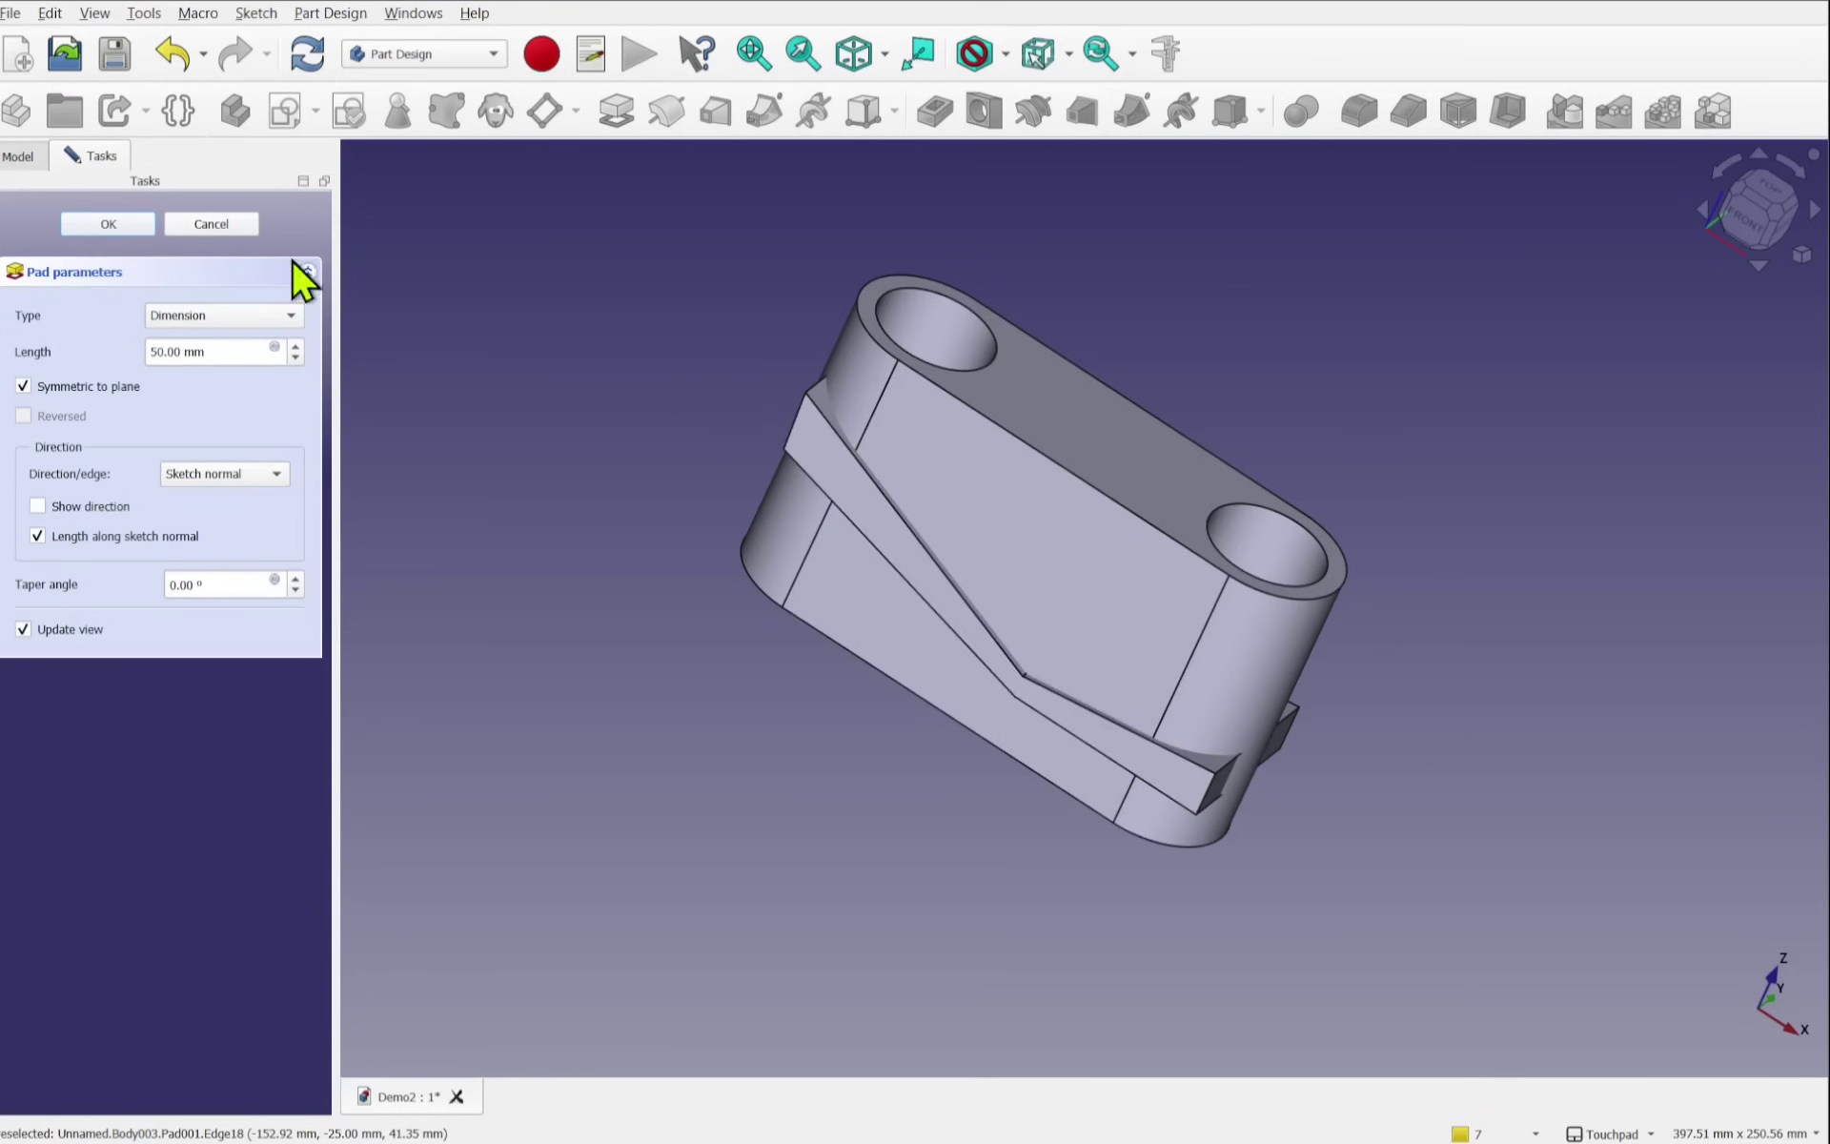
Step: Accept Pad001, then move Sketch003's right edge onto the vertical axis and its left end past the body
click(129, 223)
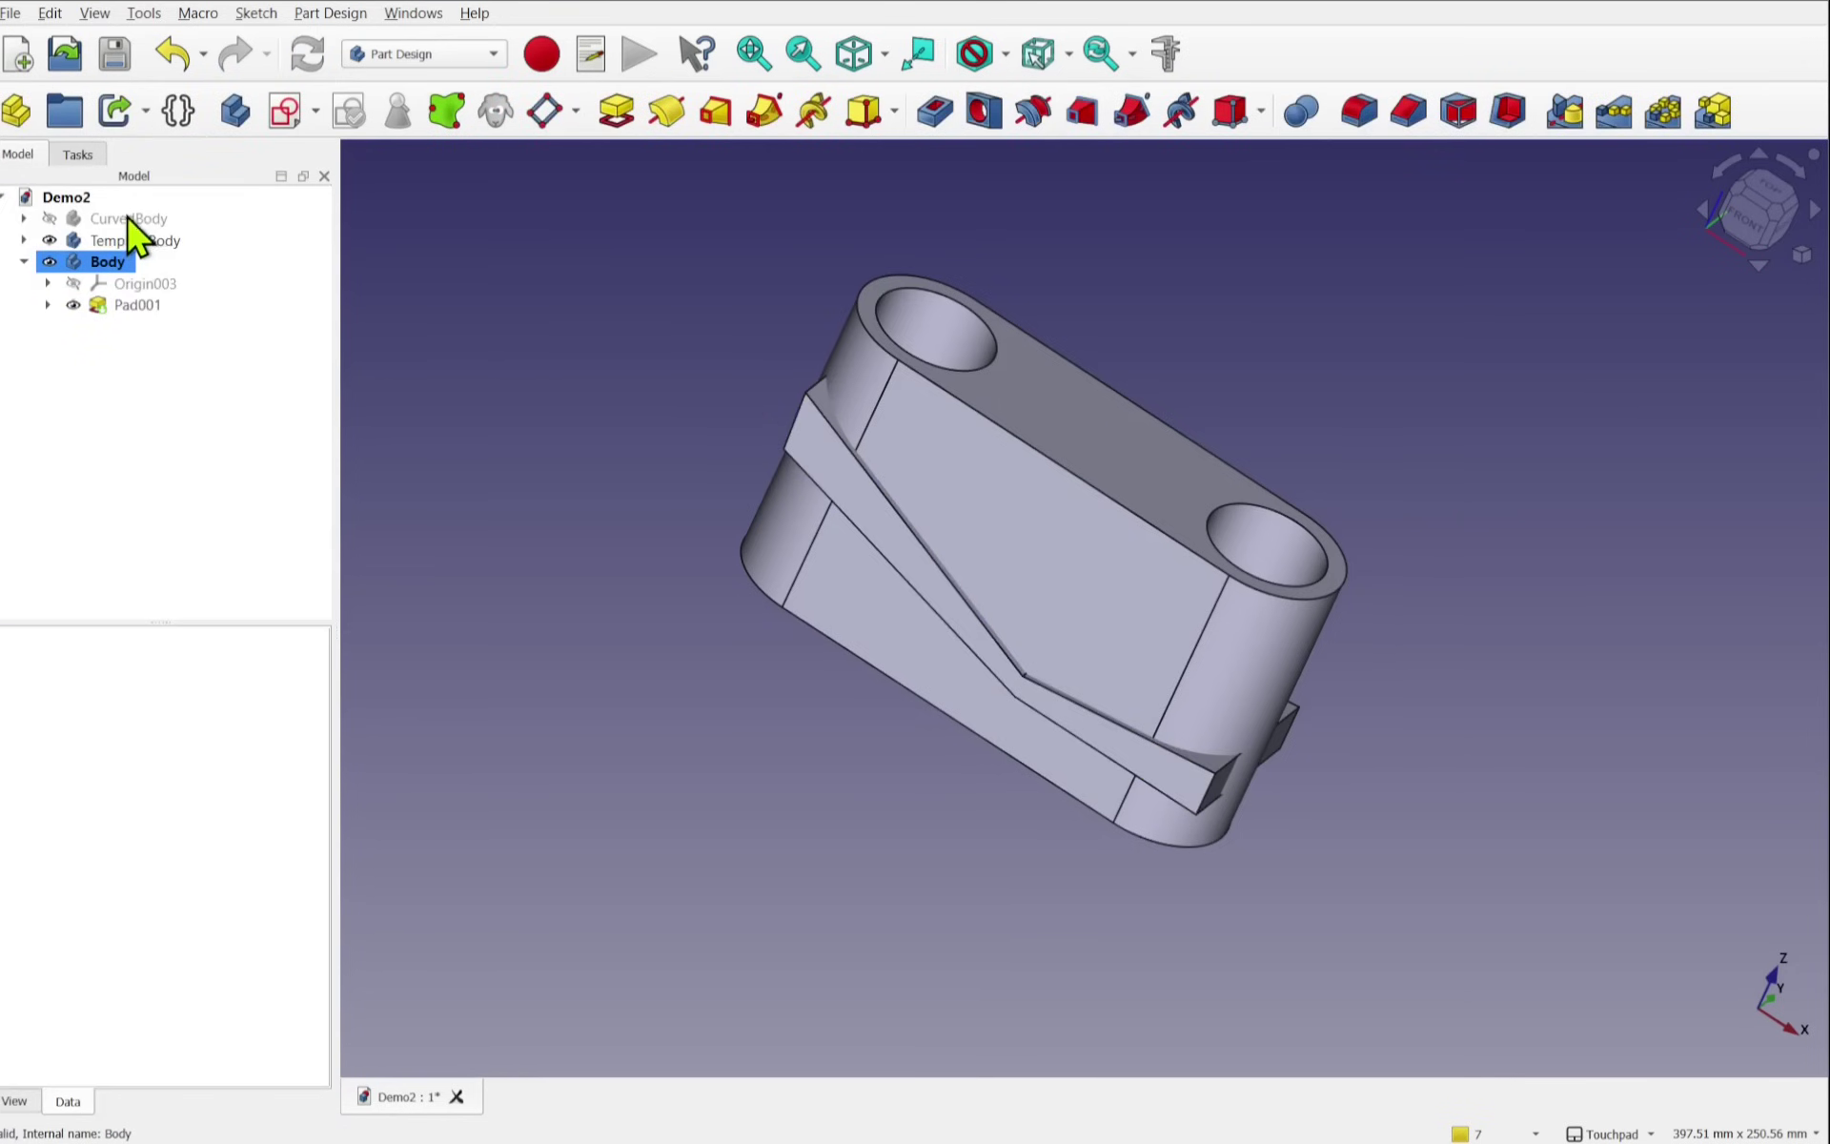
click(48, 305)
double_click(154, 330)
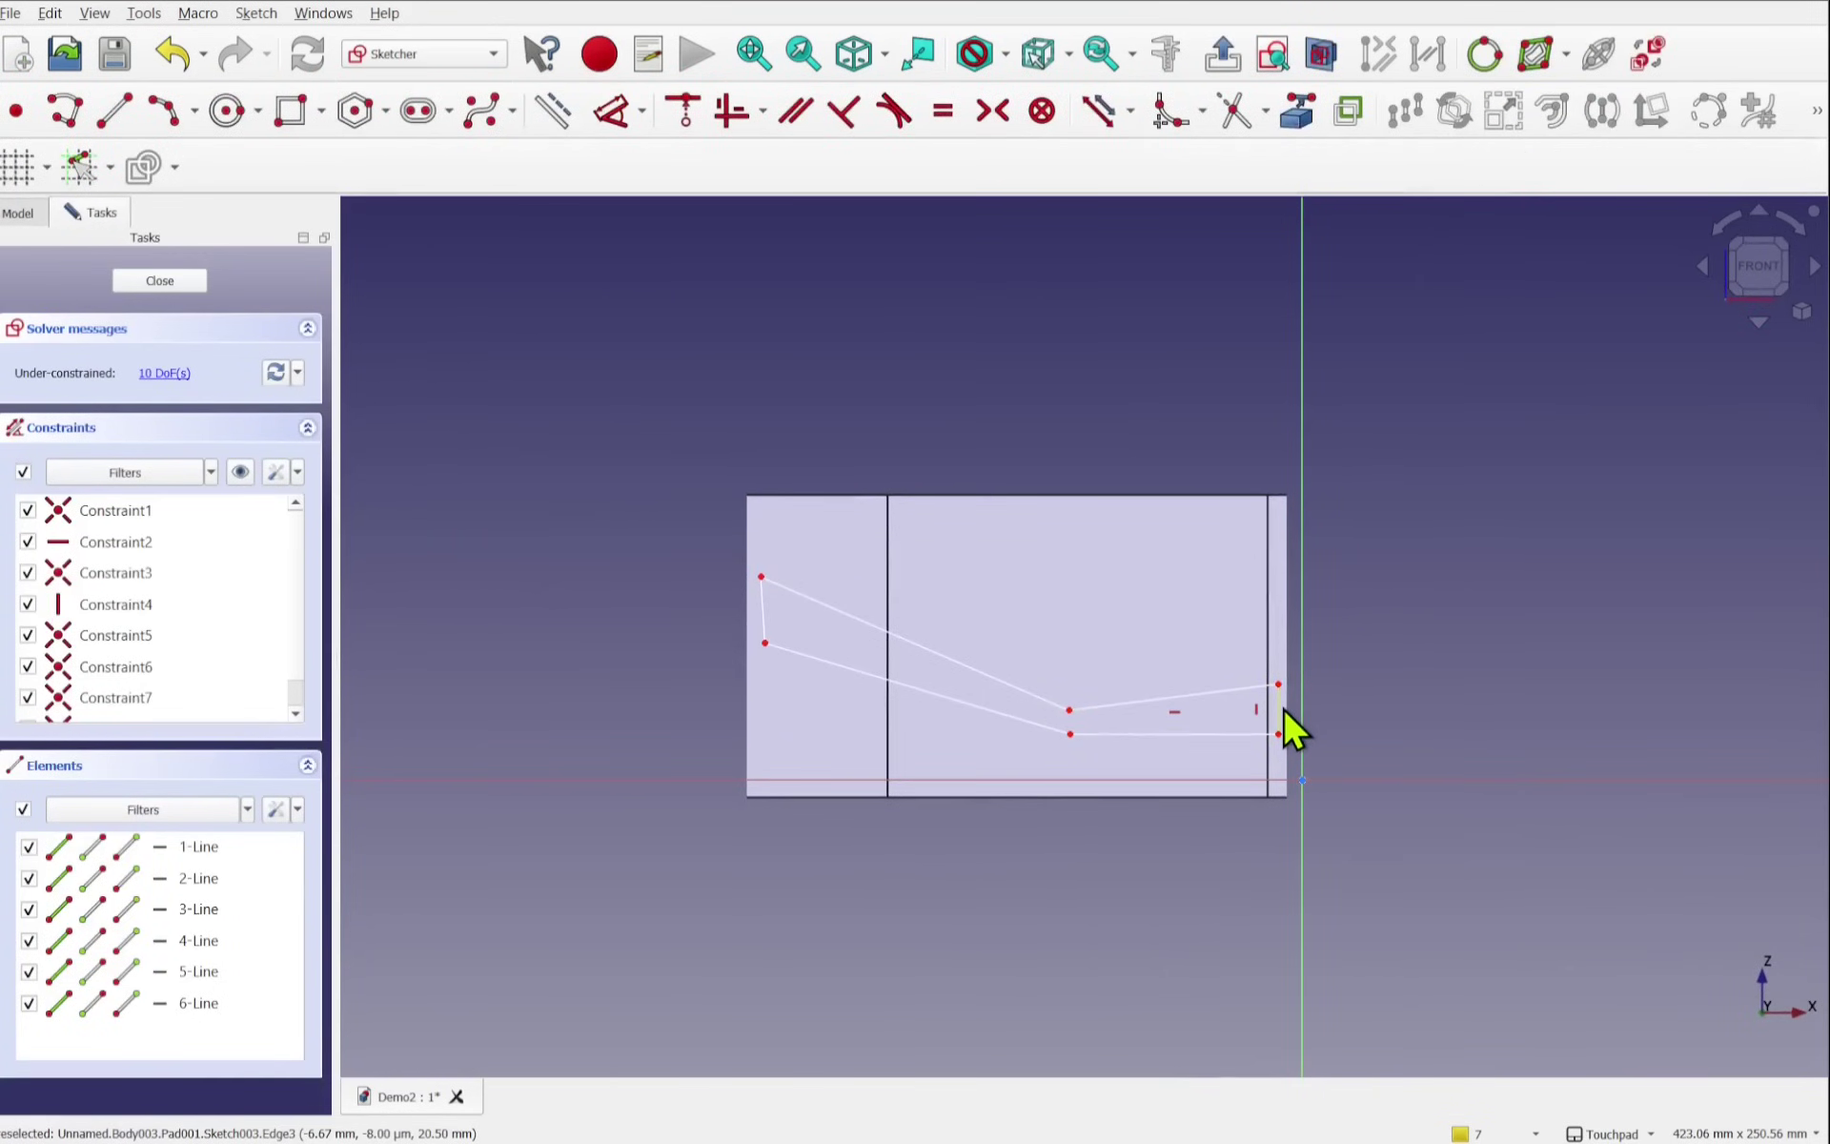
drag(1283, 707, 1302, 707)
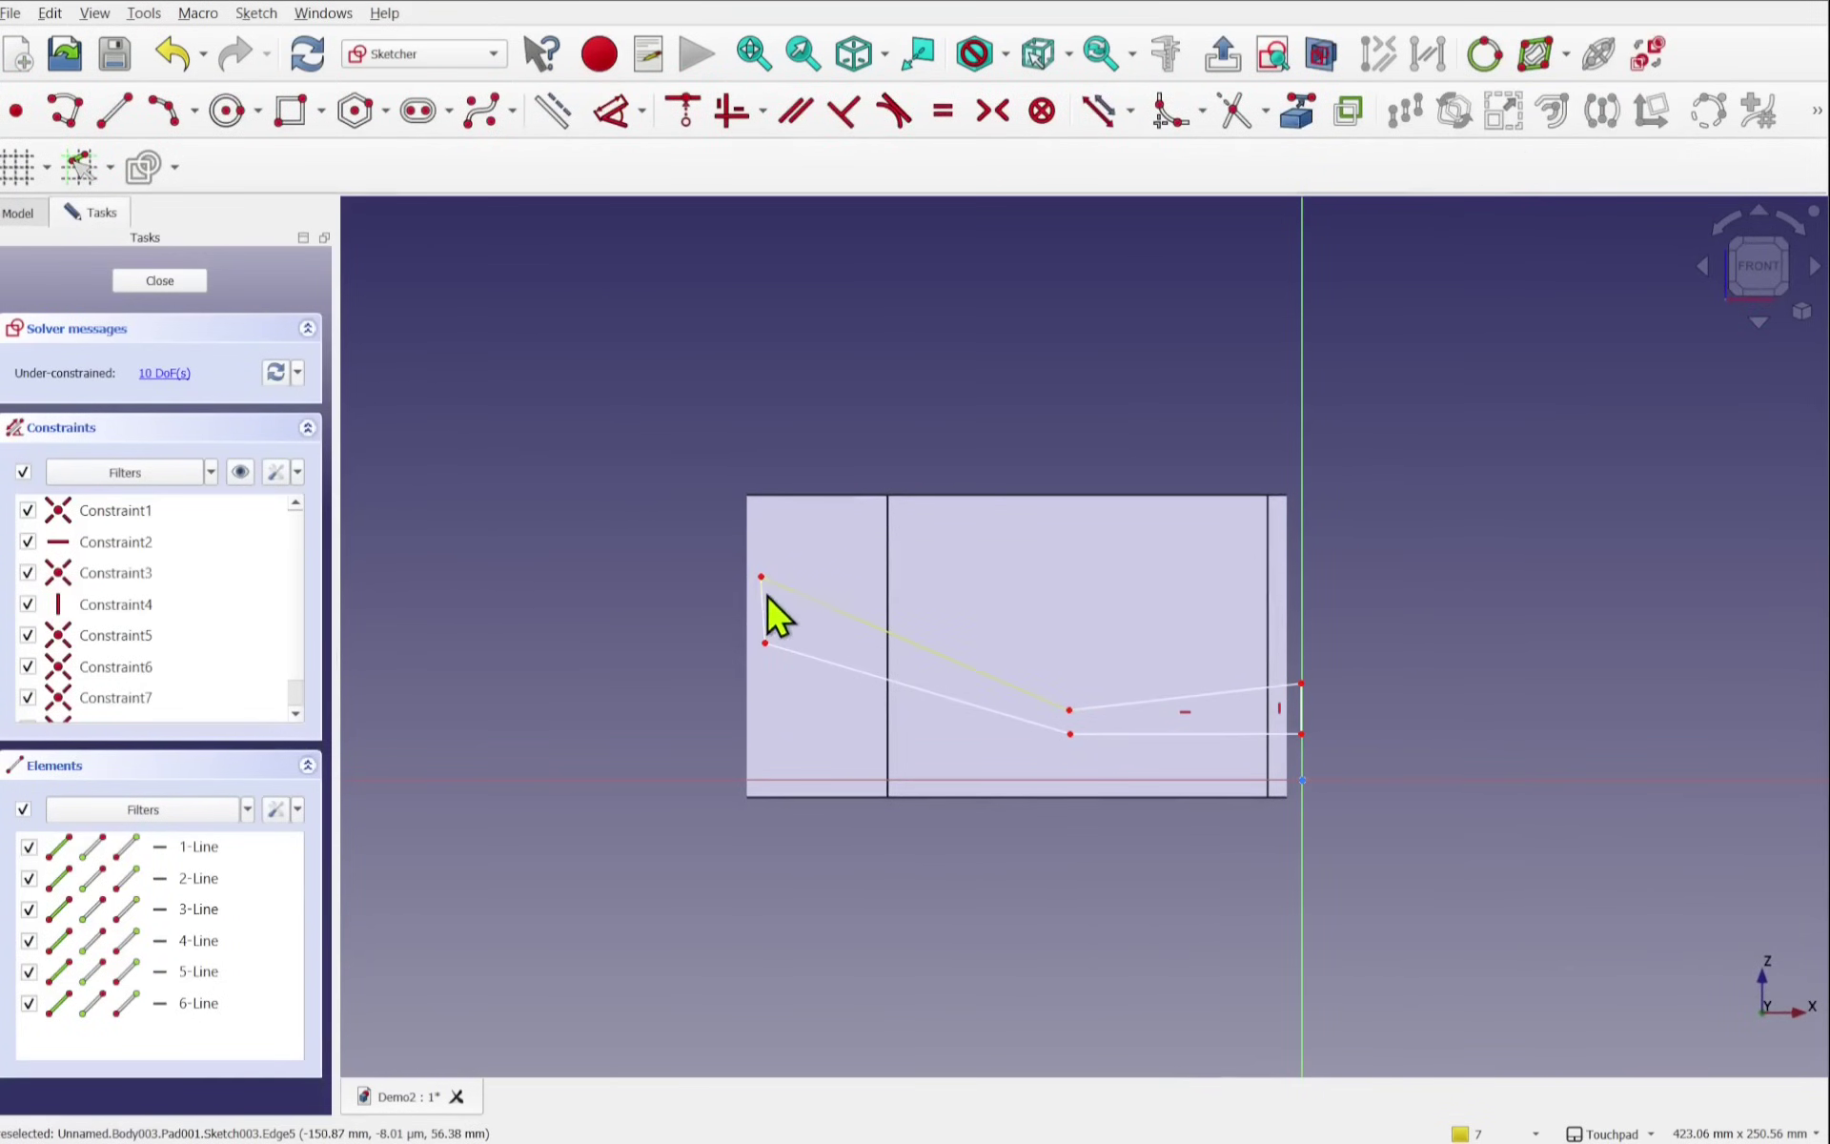
drag(764, 611, 728, 610)
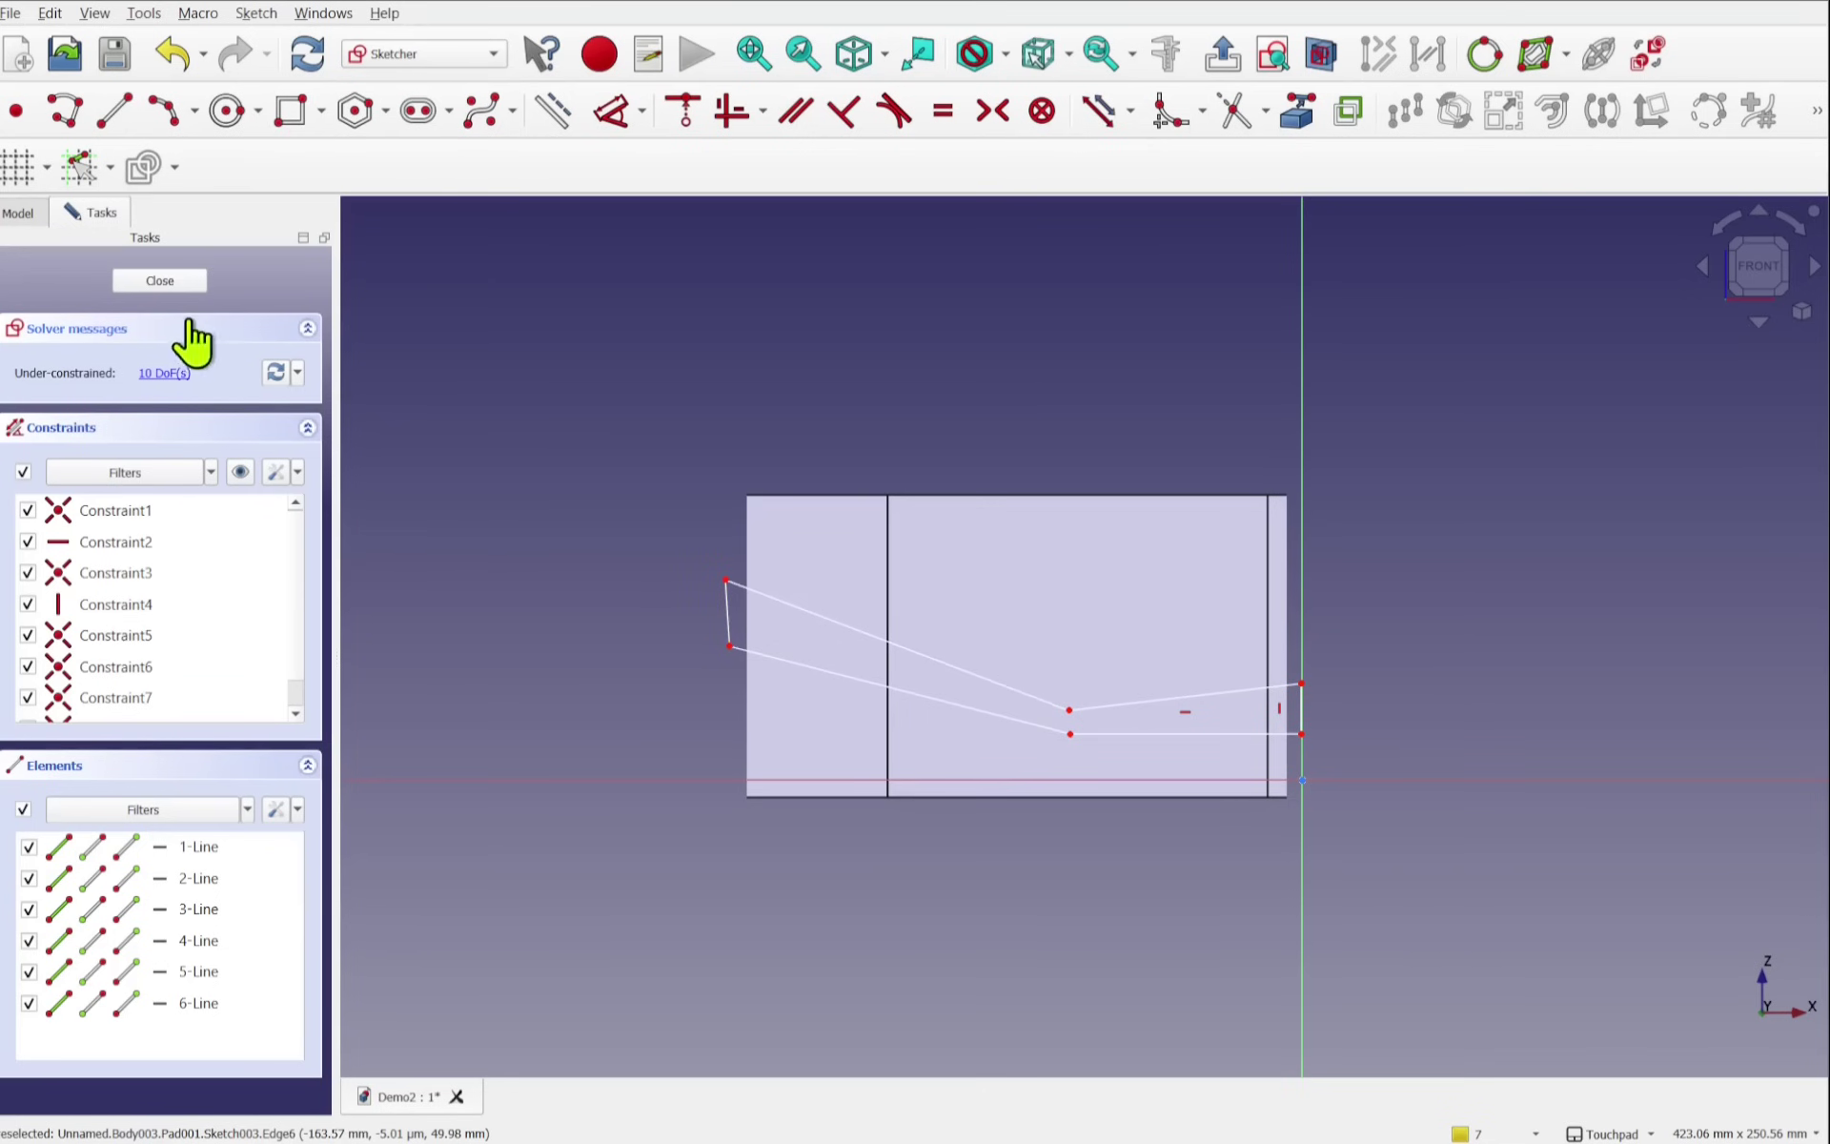
click(159, 281)
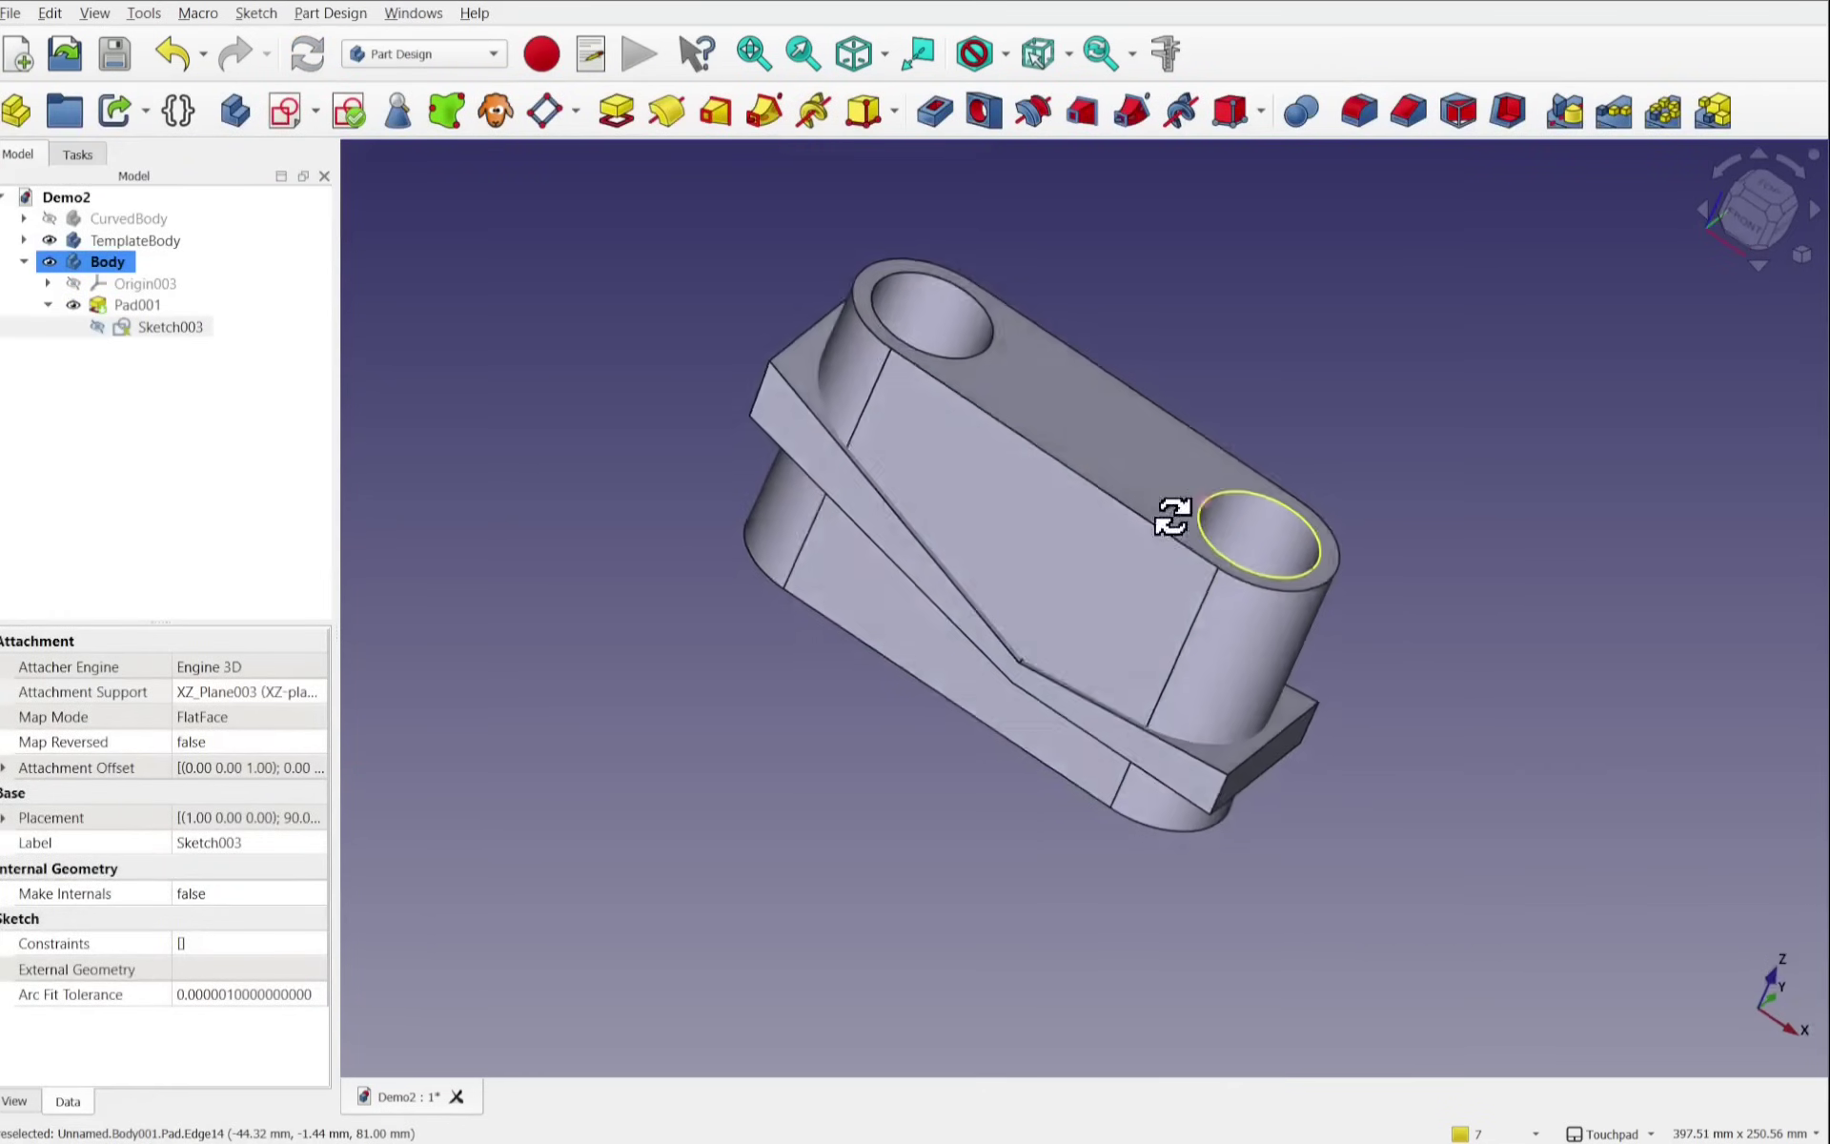
middle_drag(1005, 634, 1147, 482)
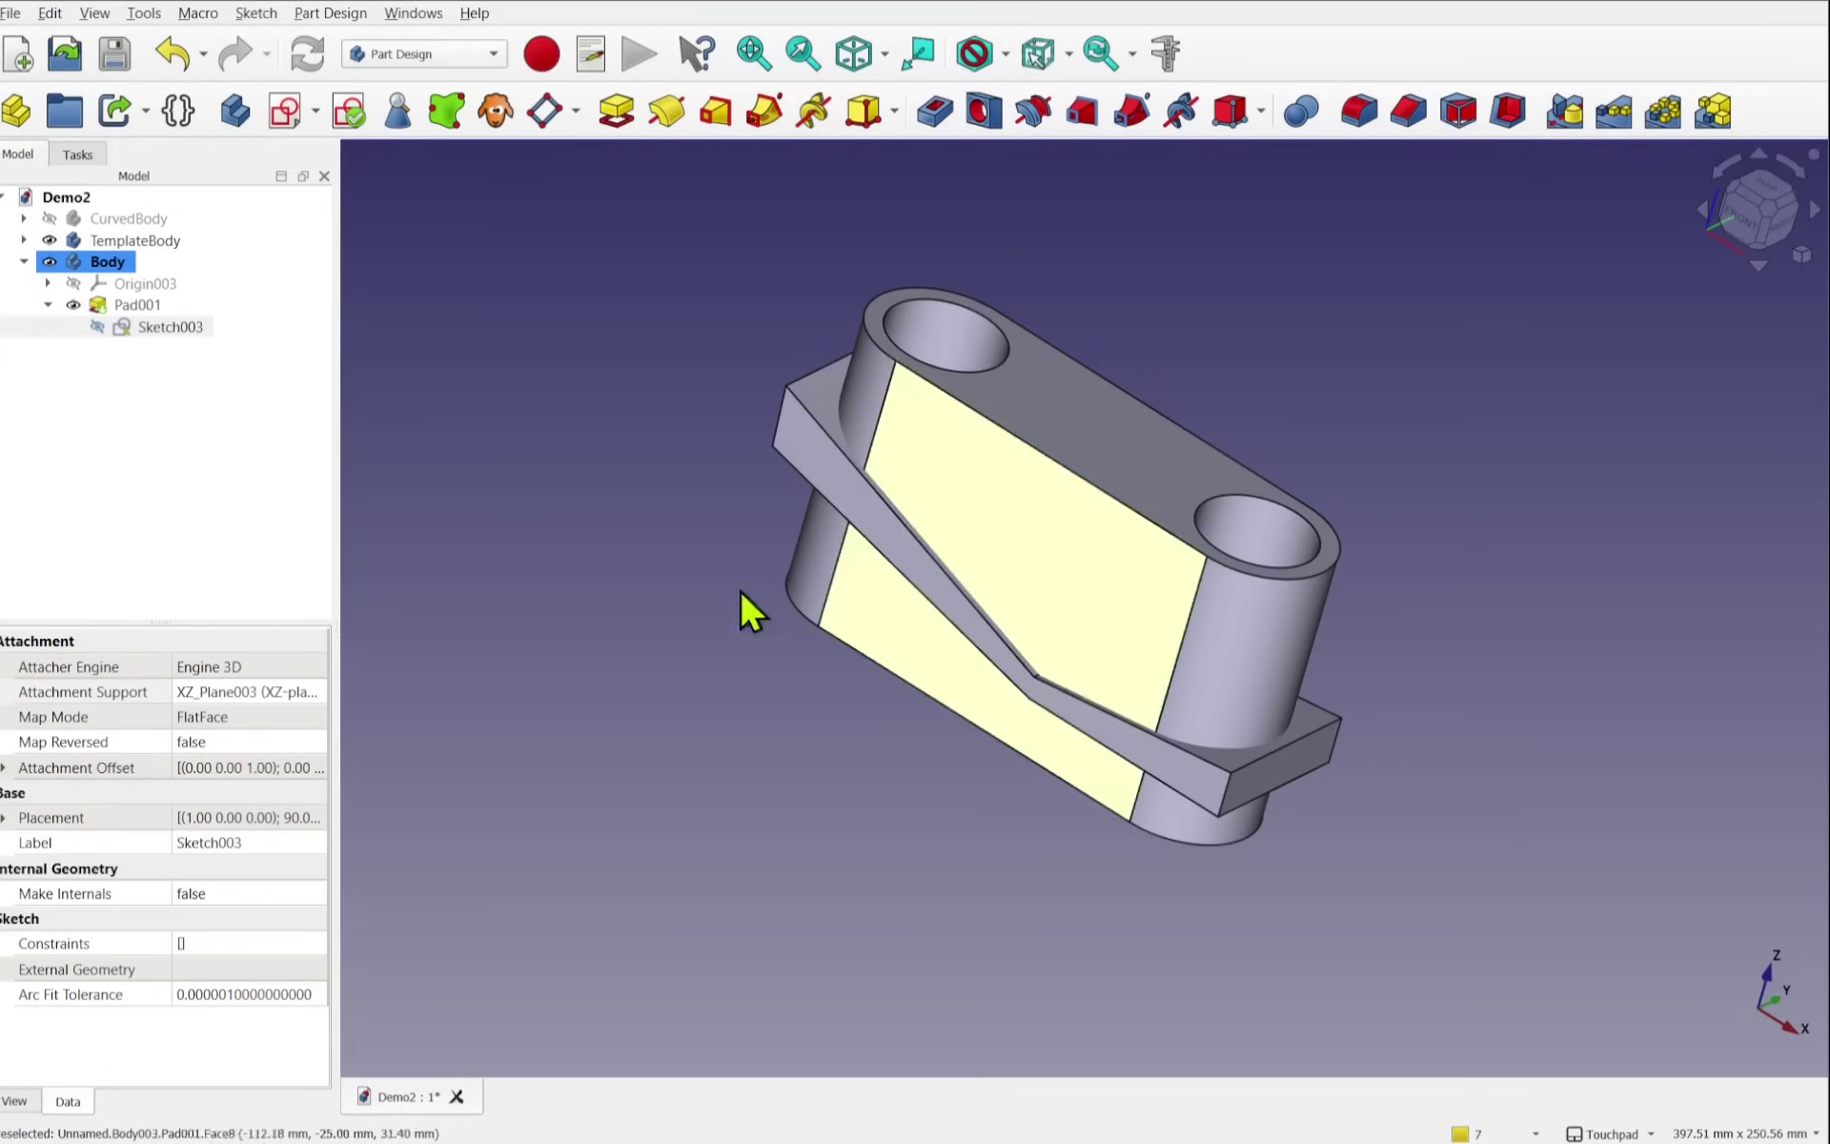
Step: Clone TemplateBody into a new body and hide the original TemplateBody
click(547, 494)
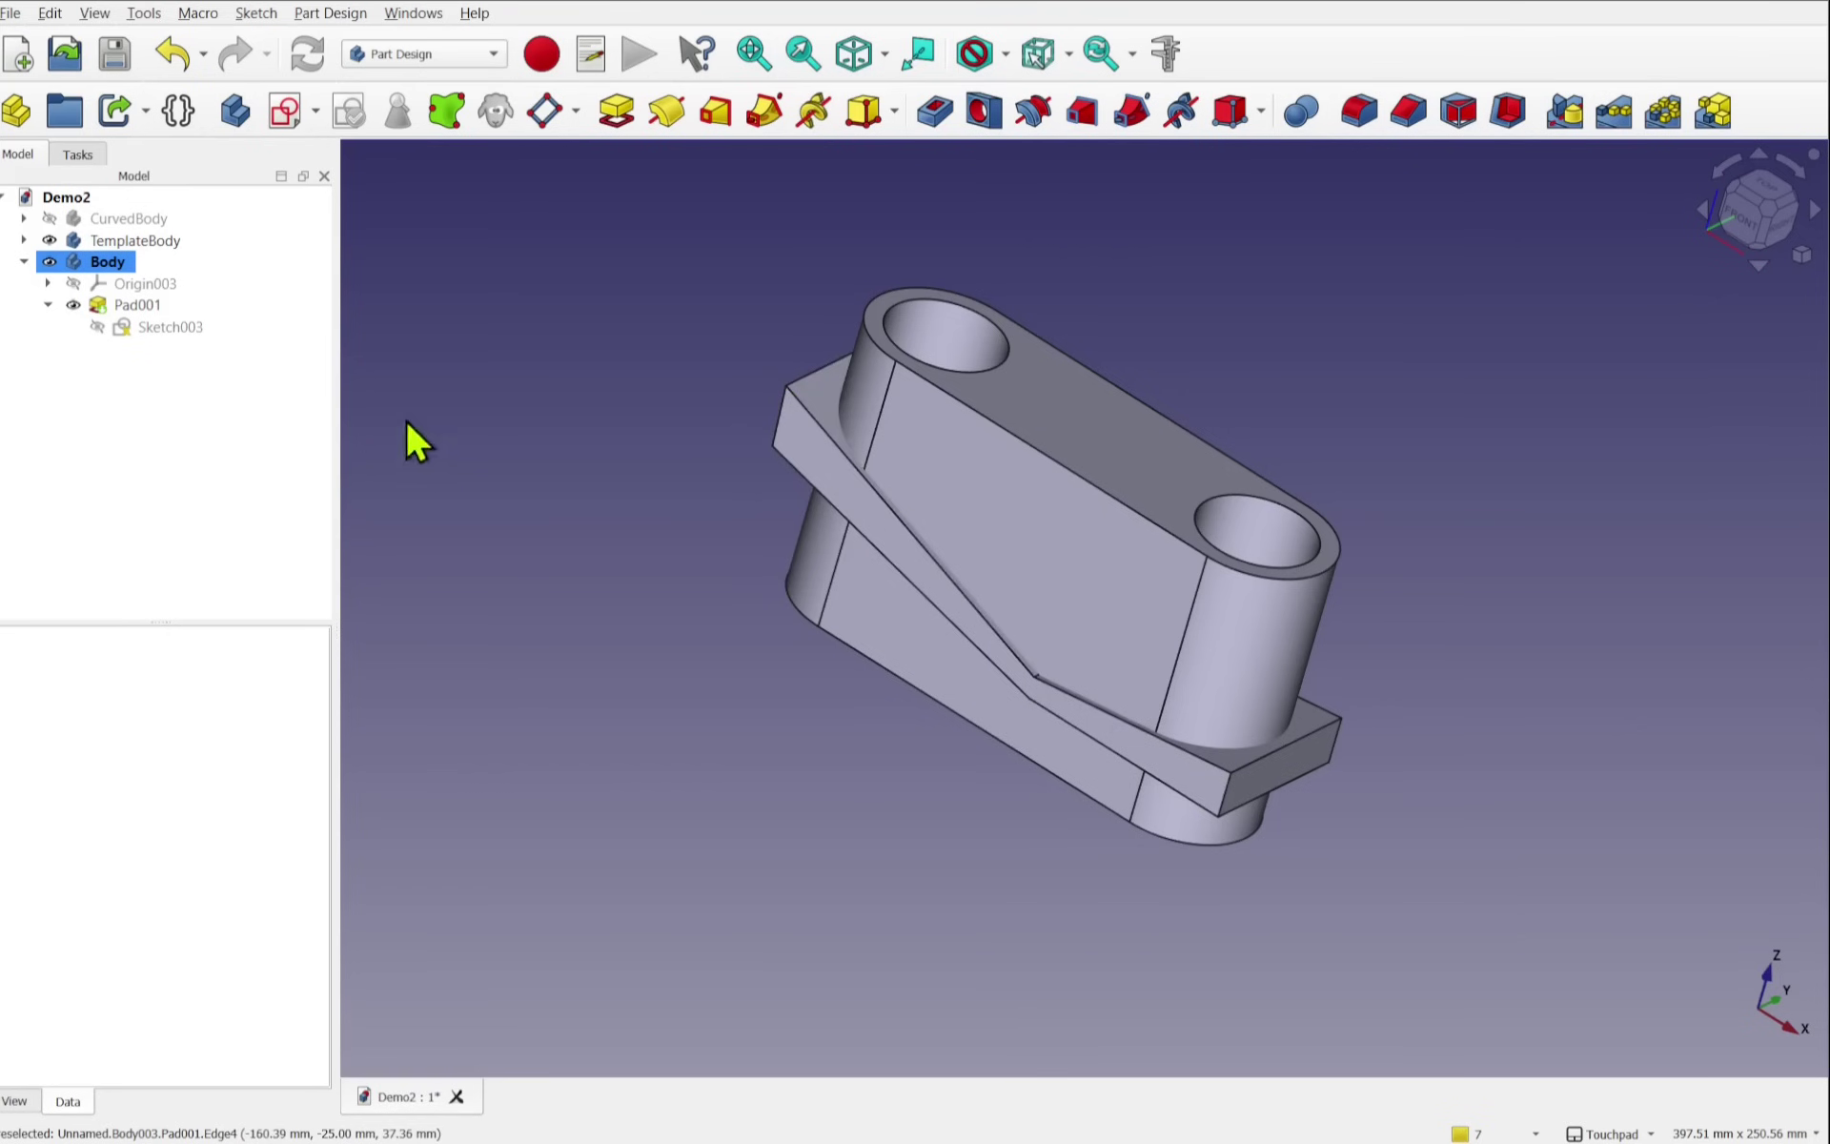
ctrl+click(120, 238)
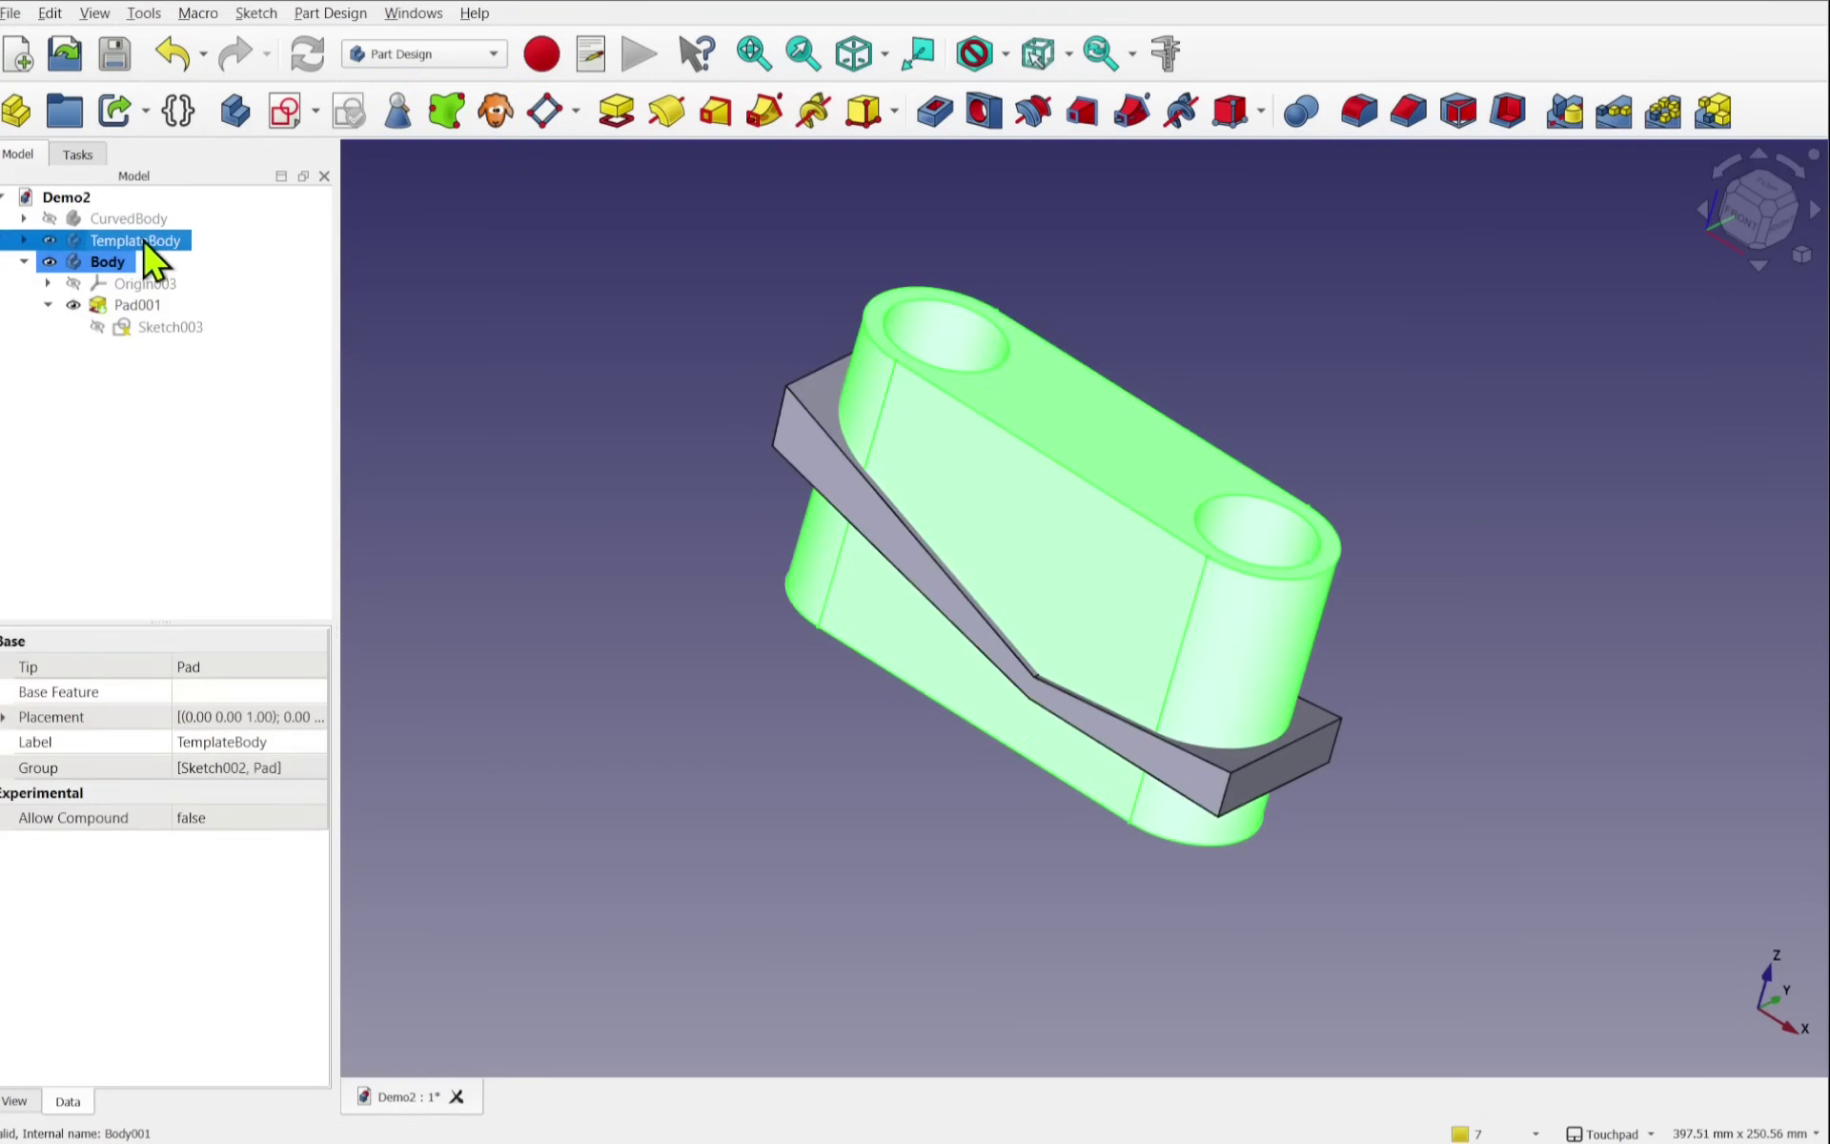
click(489, 111)
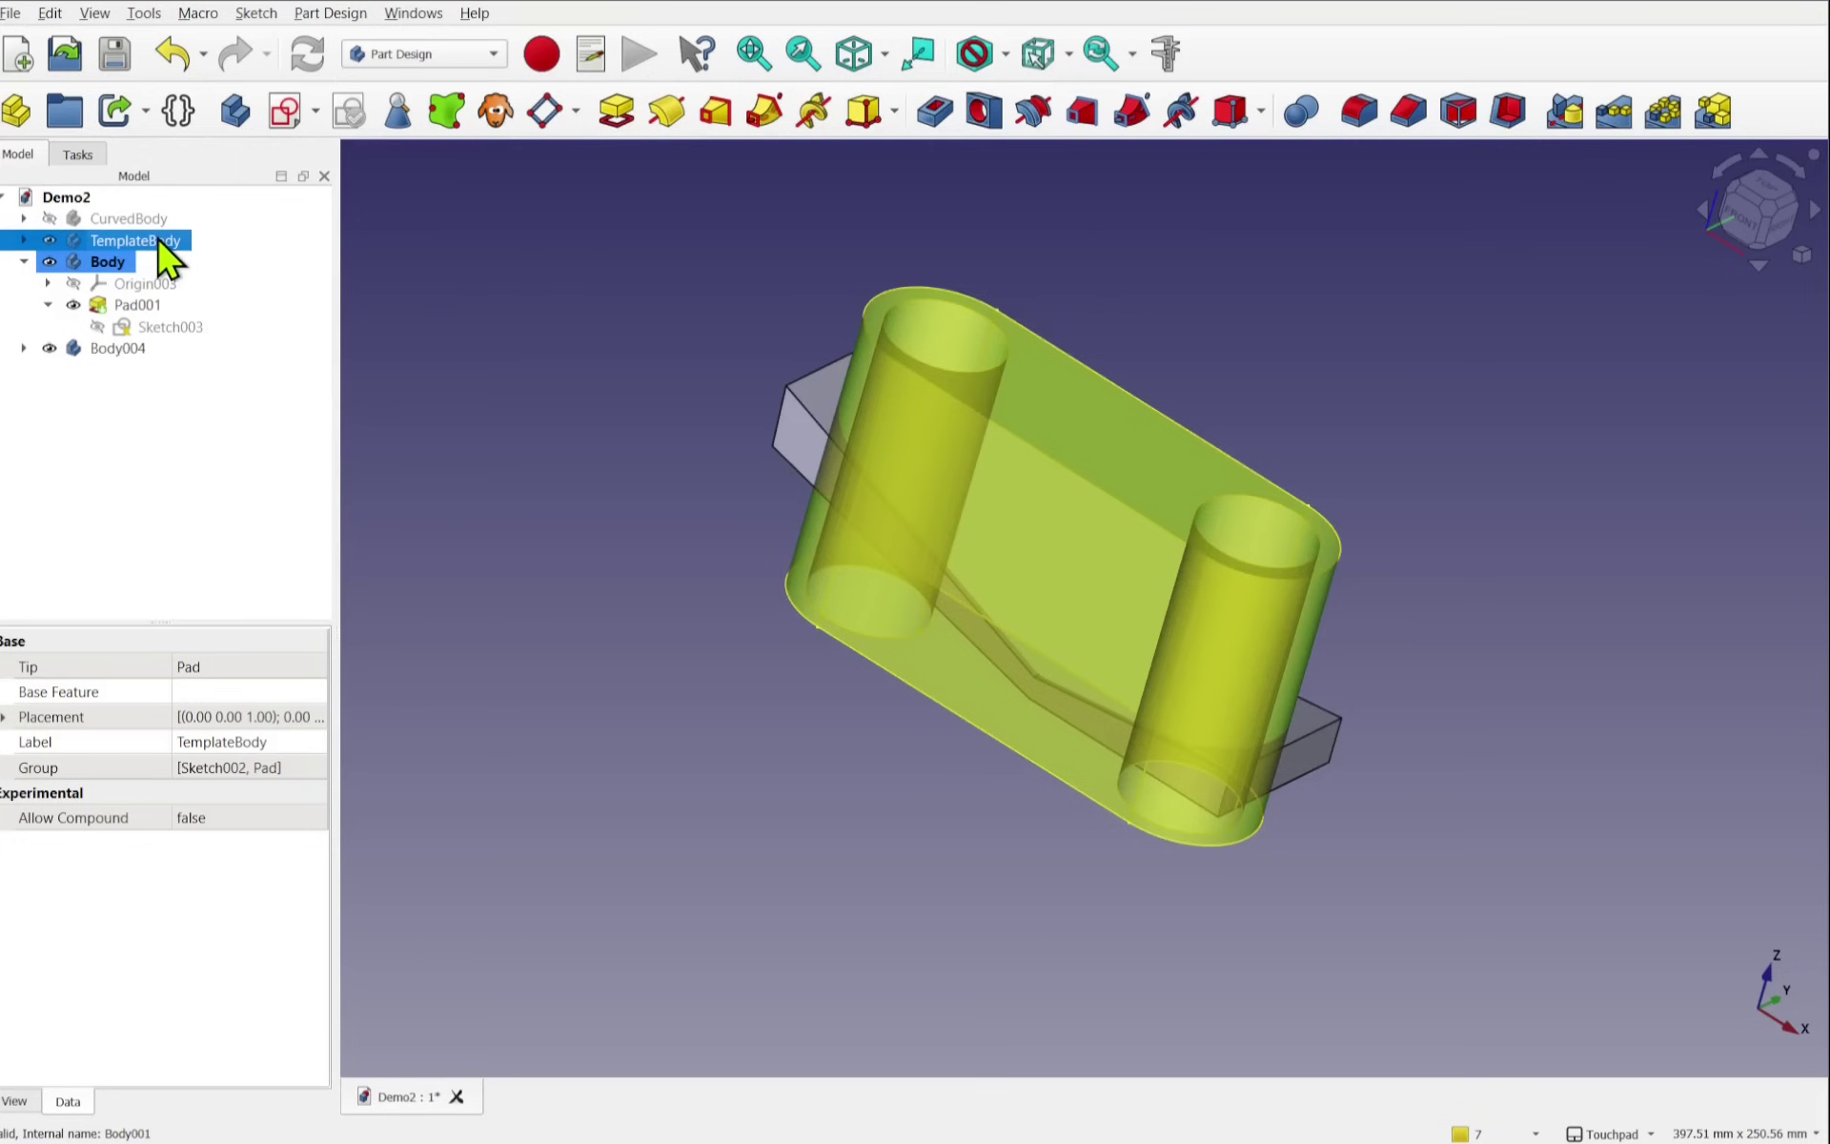
key(space)
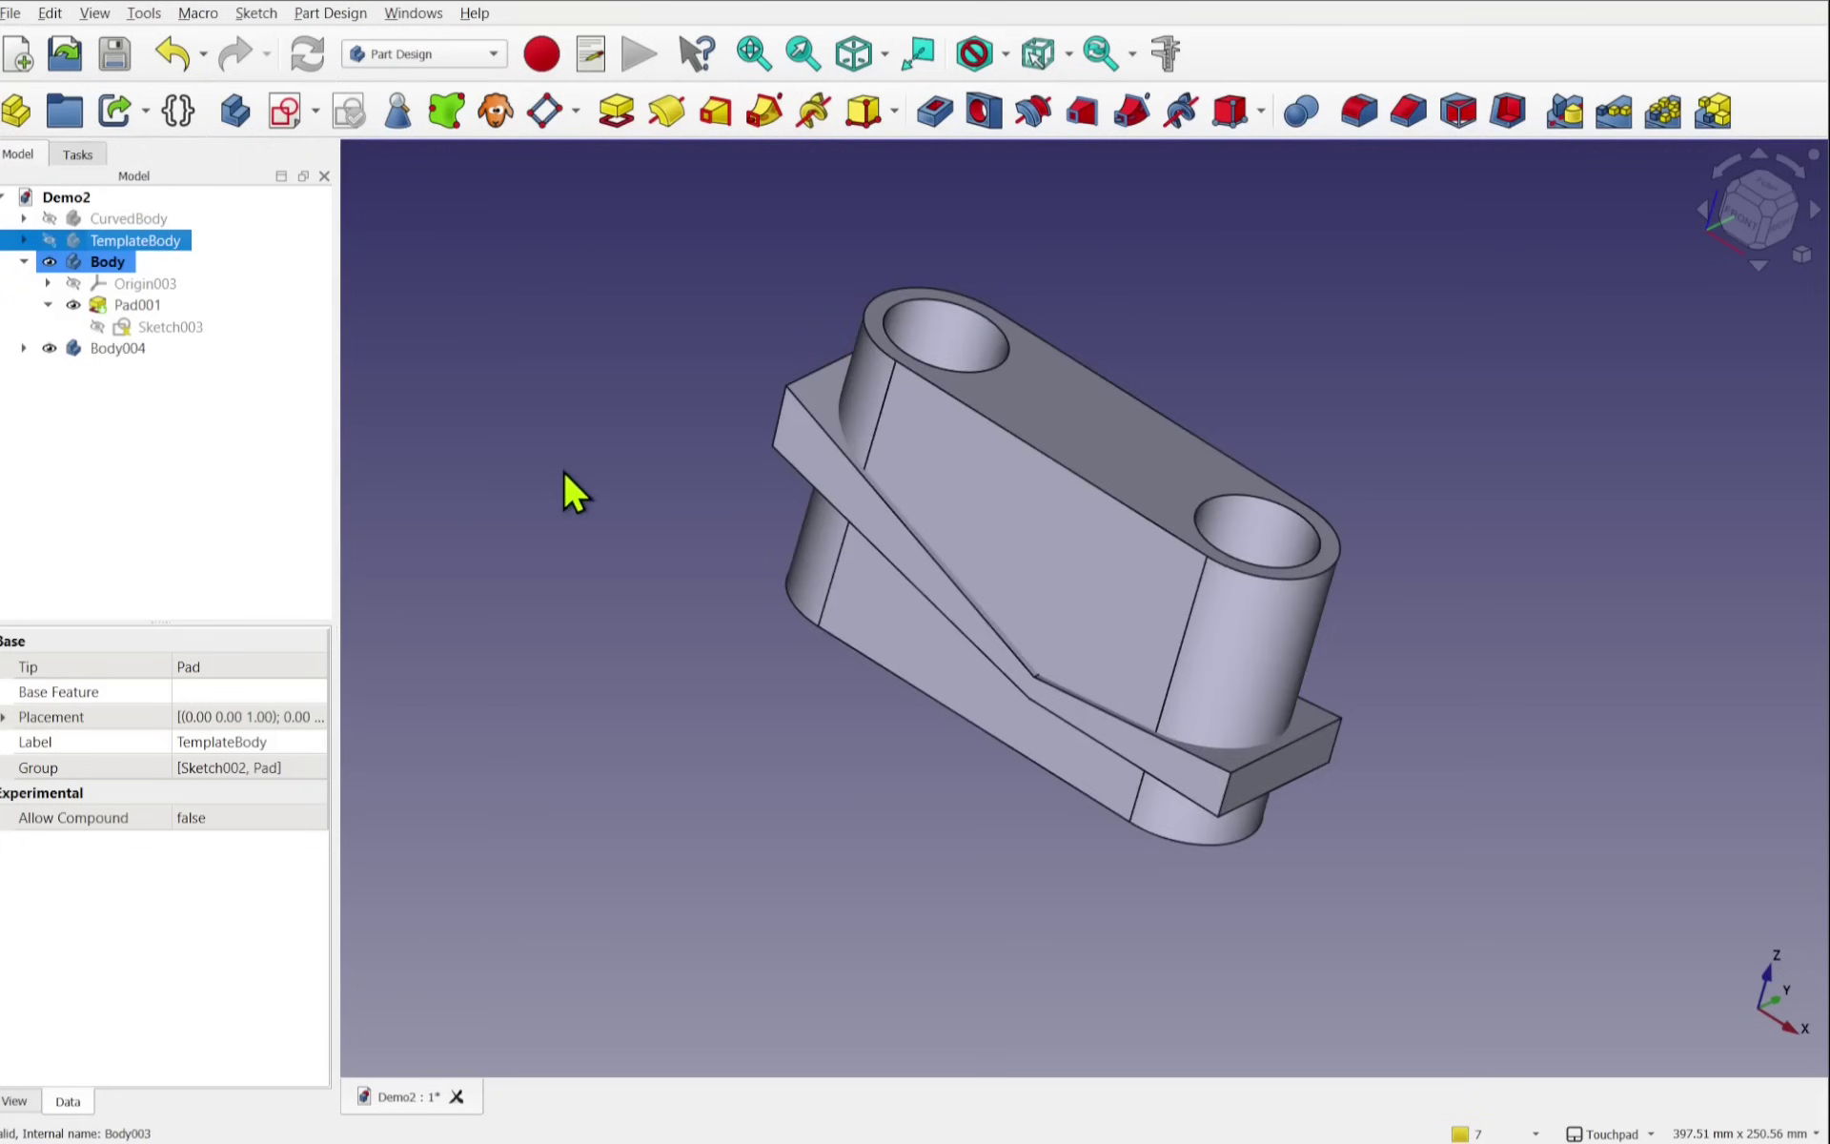
click(564, 473)
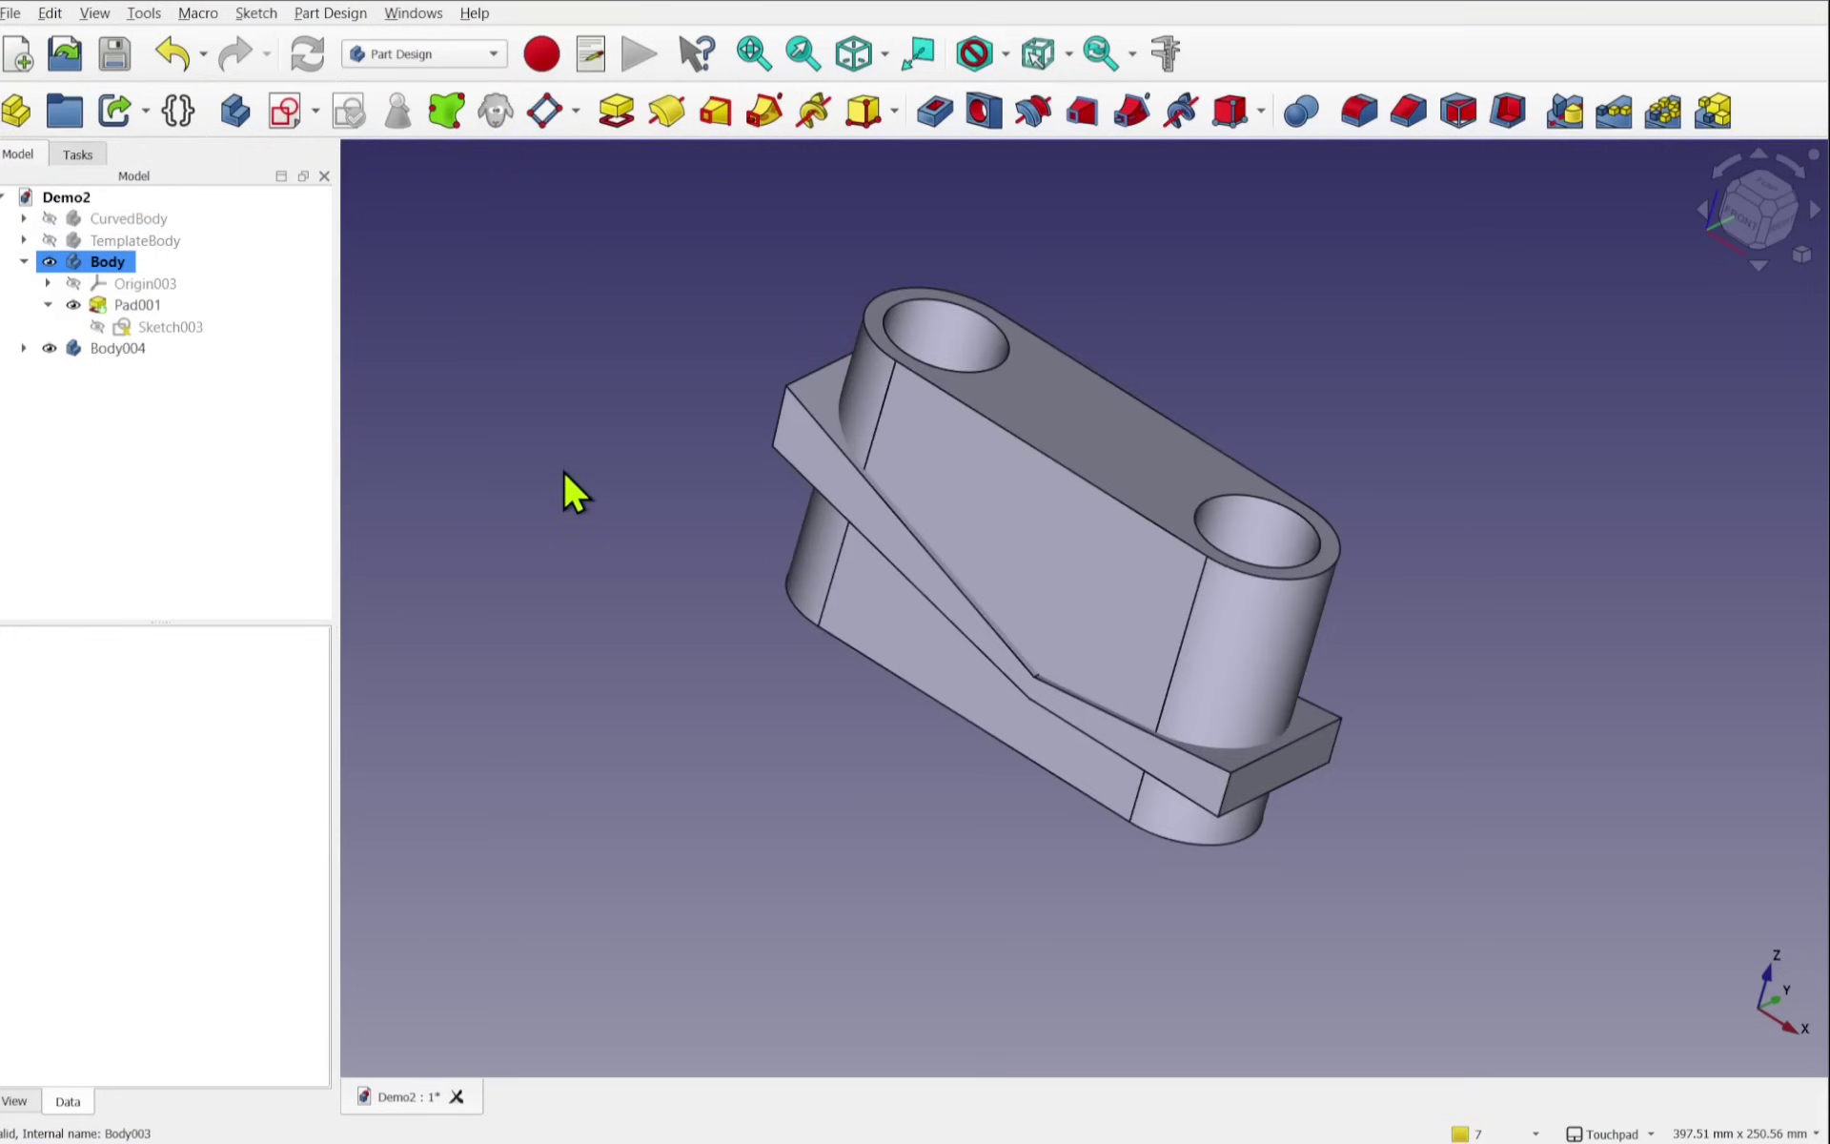
Step: Rename the cloned Body004 to 'ToolBody001'
right_click(109, 348)
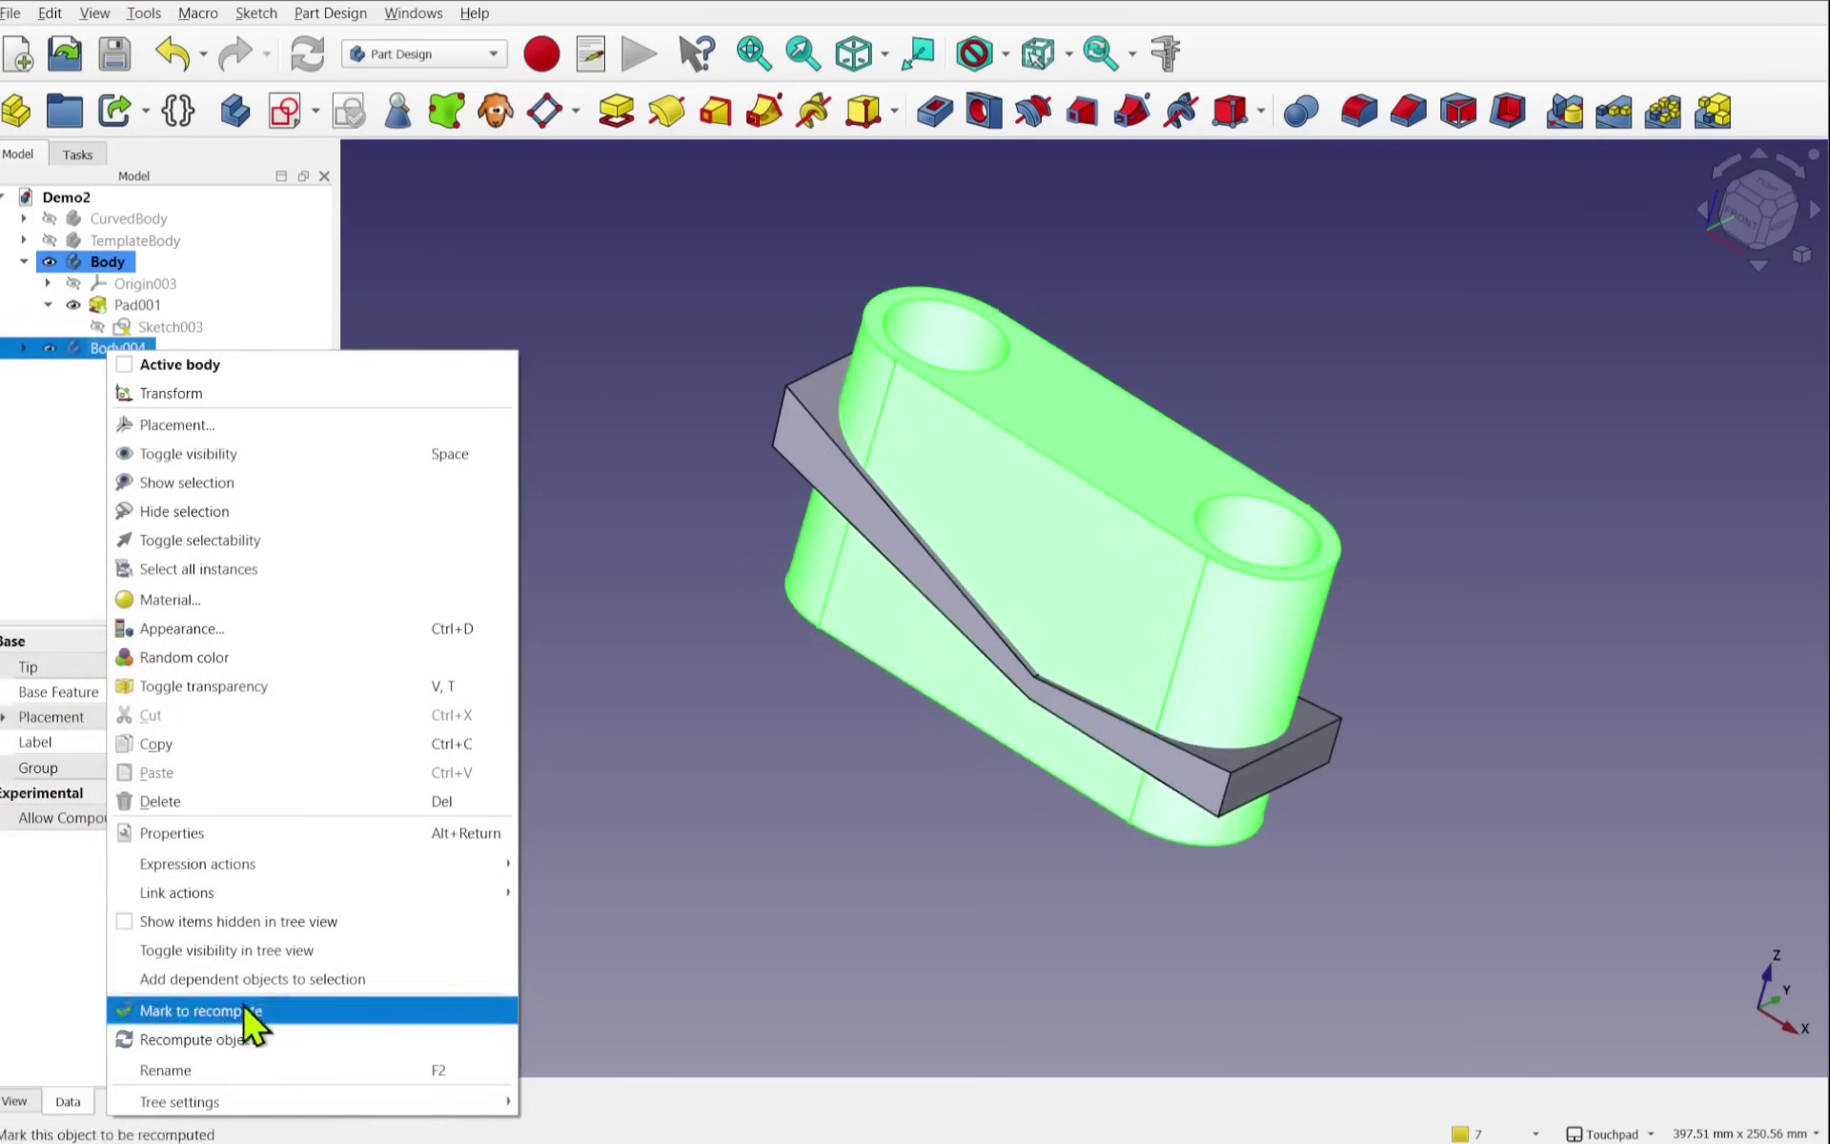
click(267, 1071)
text(Too)
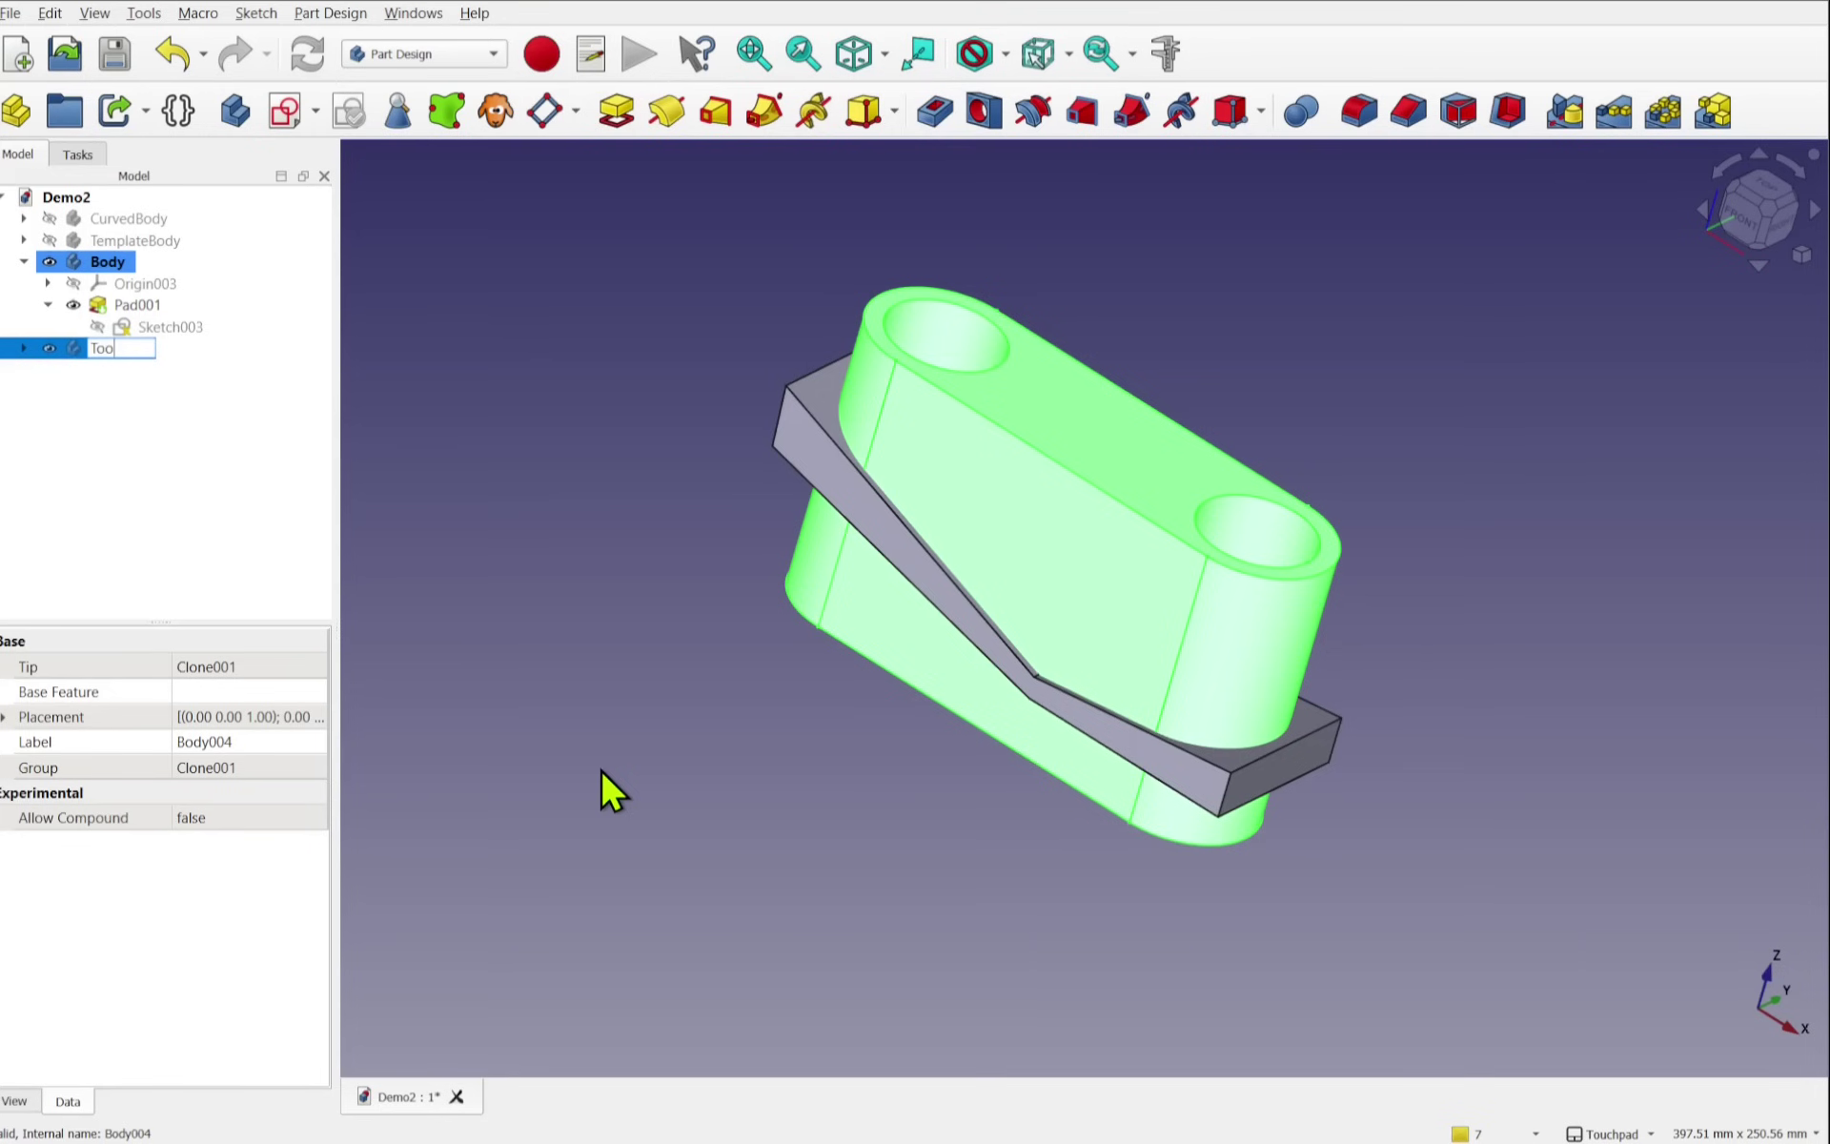
text(lBody001)
key(Return)
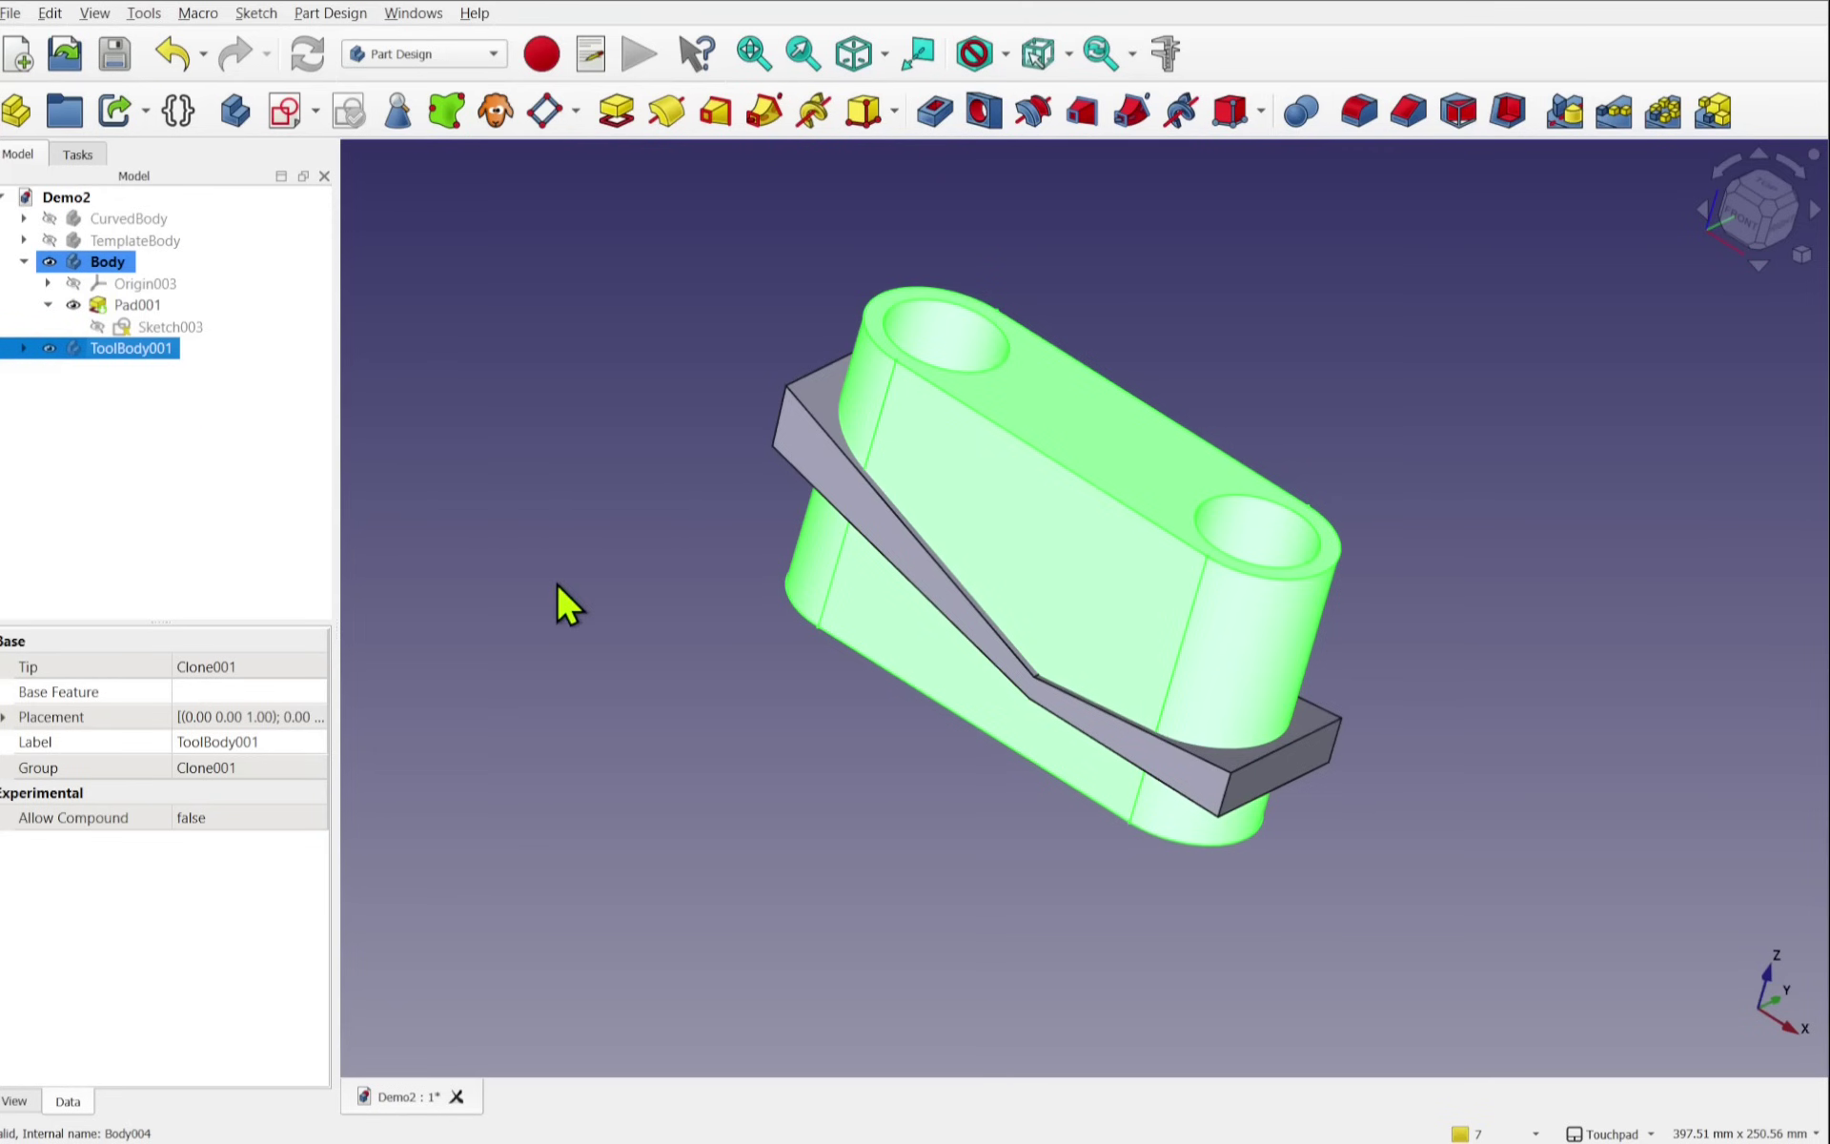
click(591, 463)
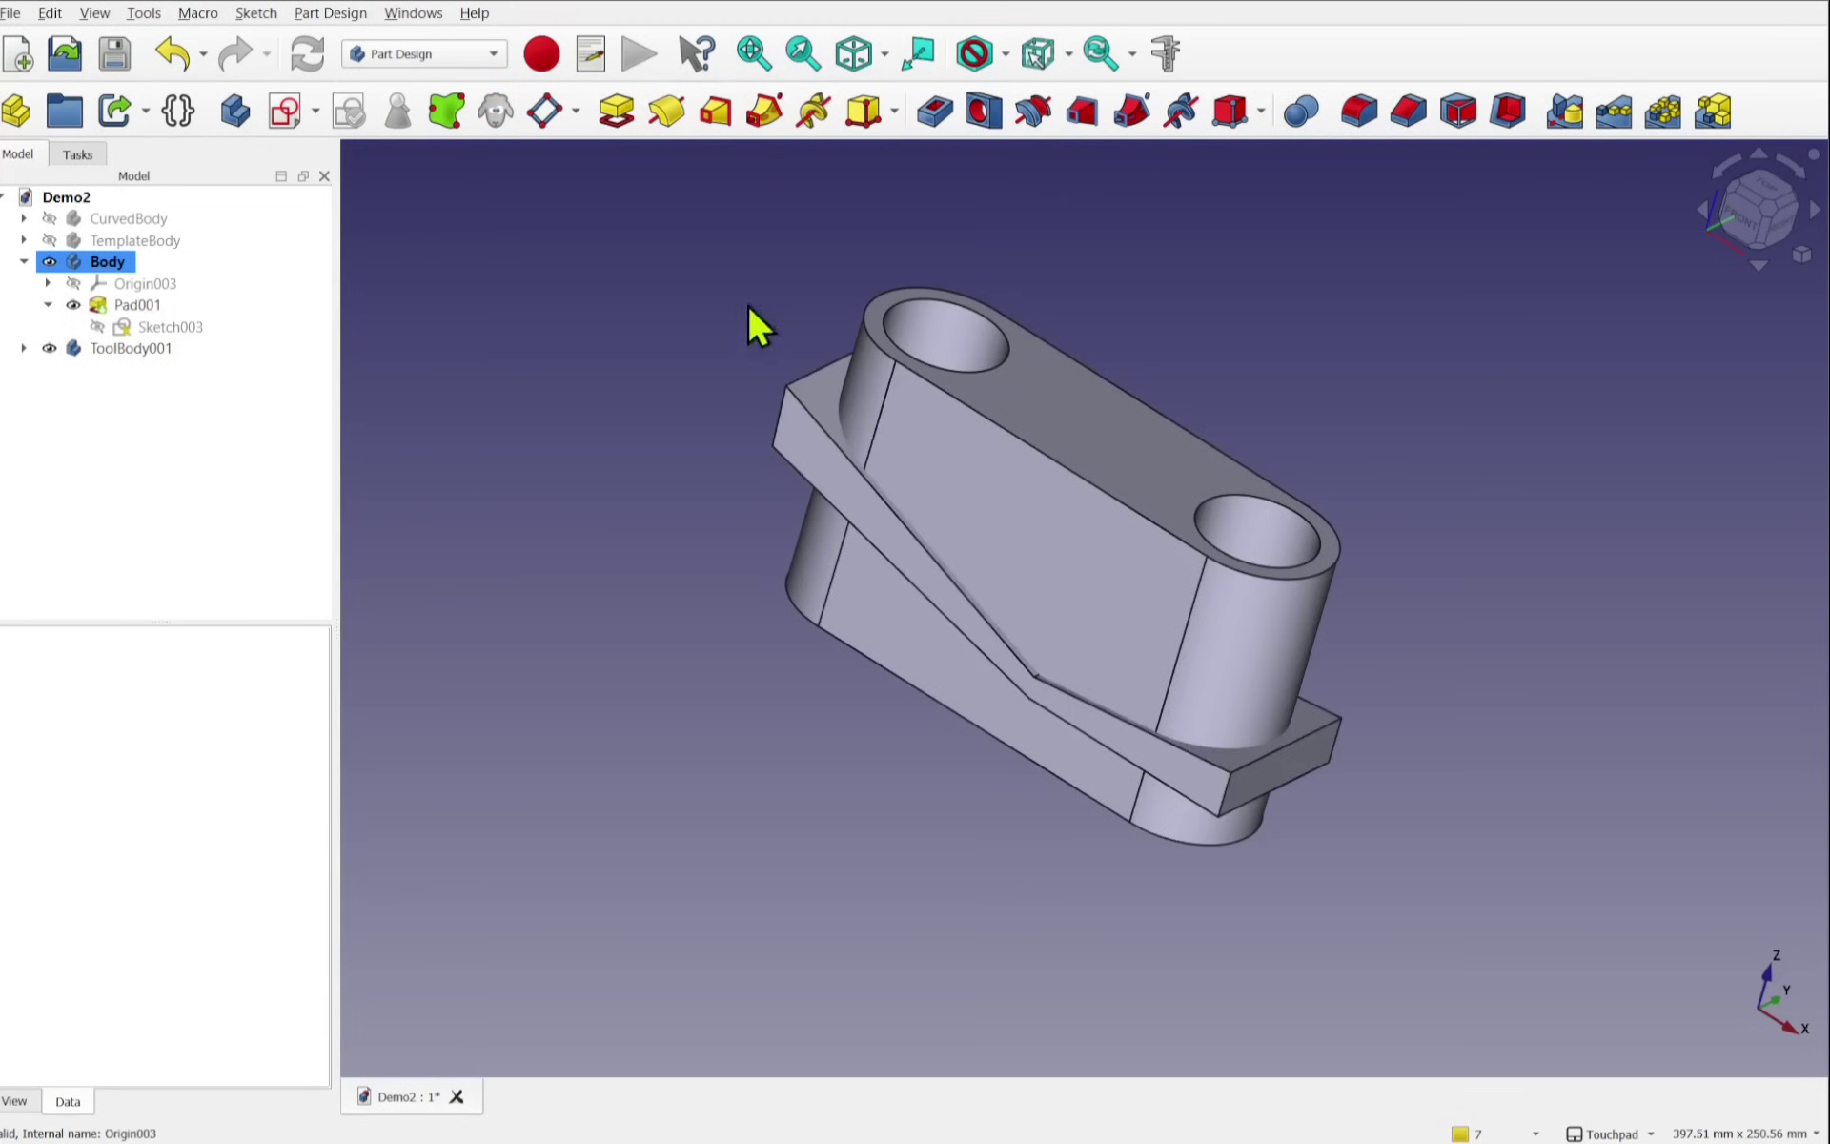
Step: Apply a Common Boolean with ToolBody001 as the tool body, then show CurvedBody again
click(1302, 111)
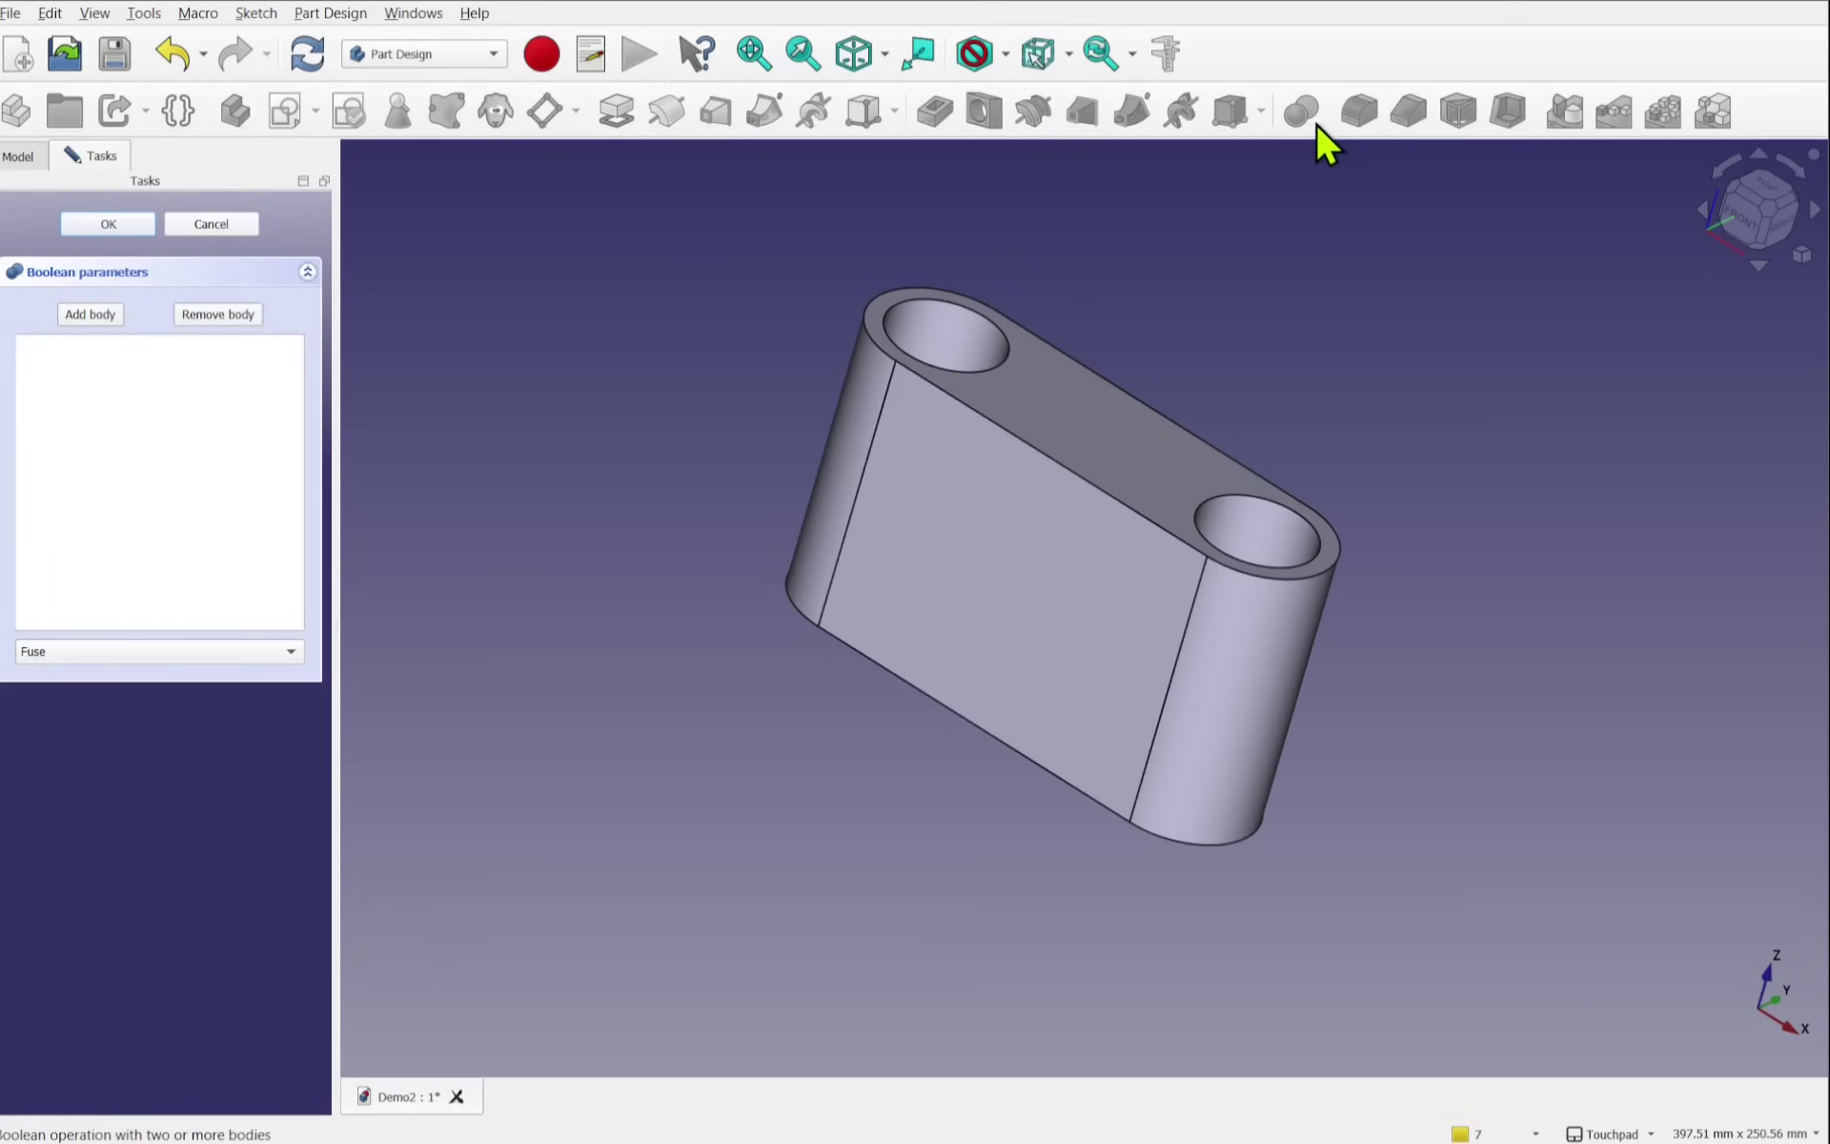
click(90, 316)
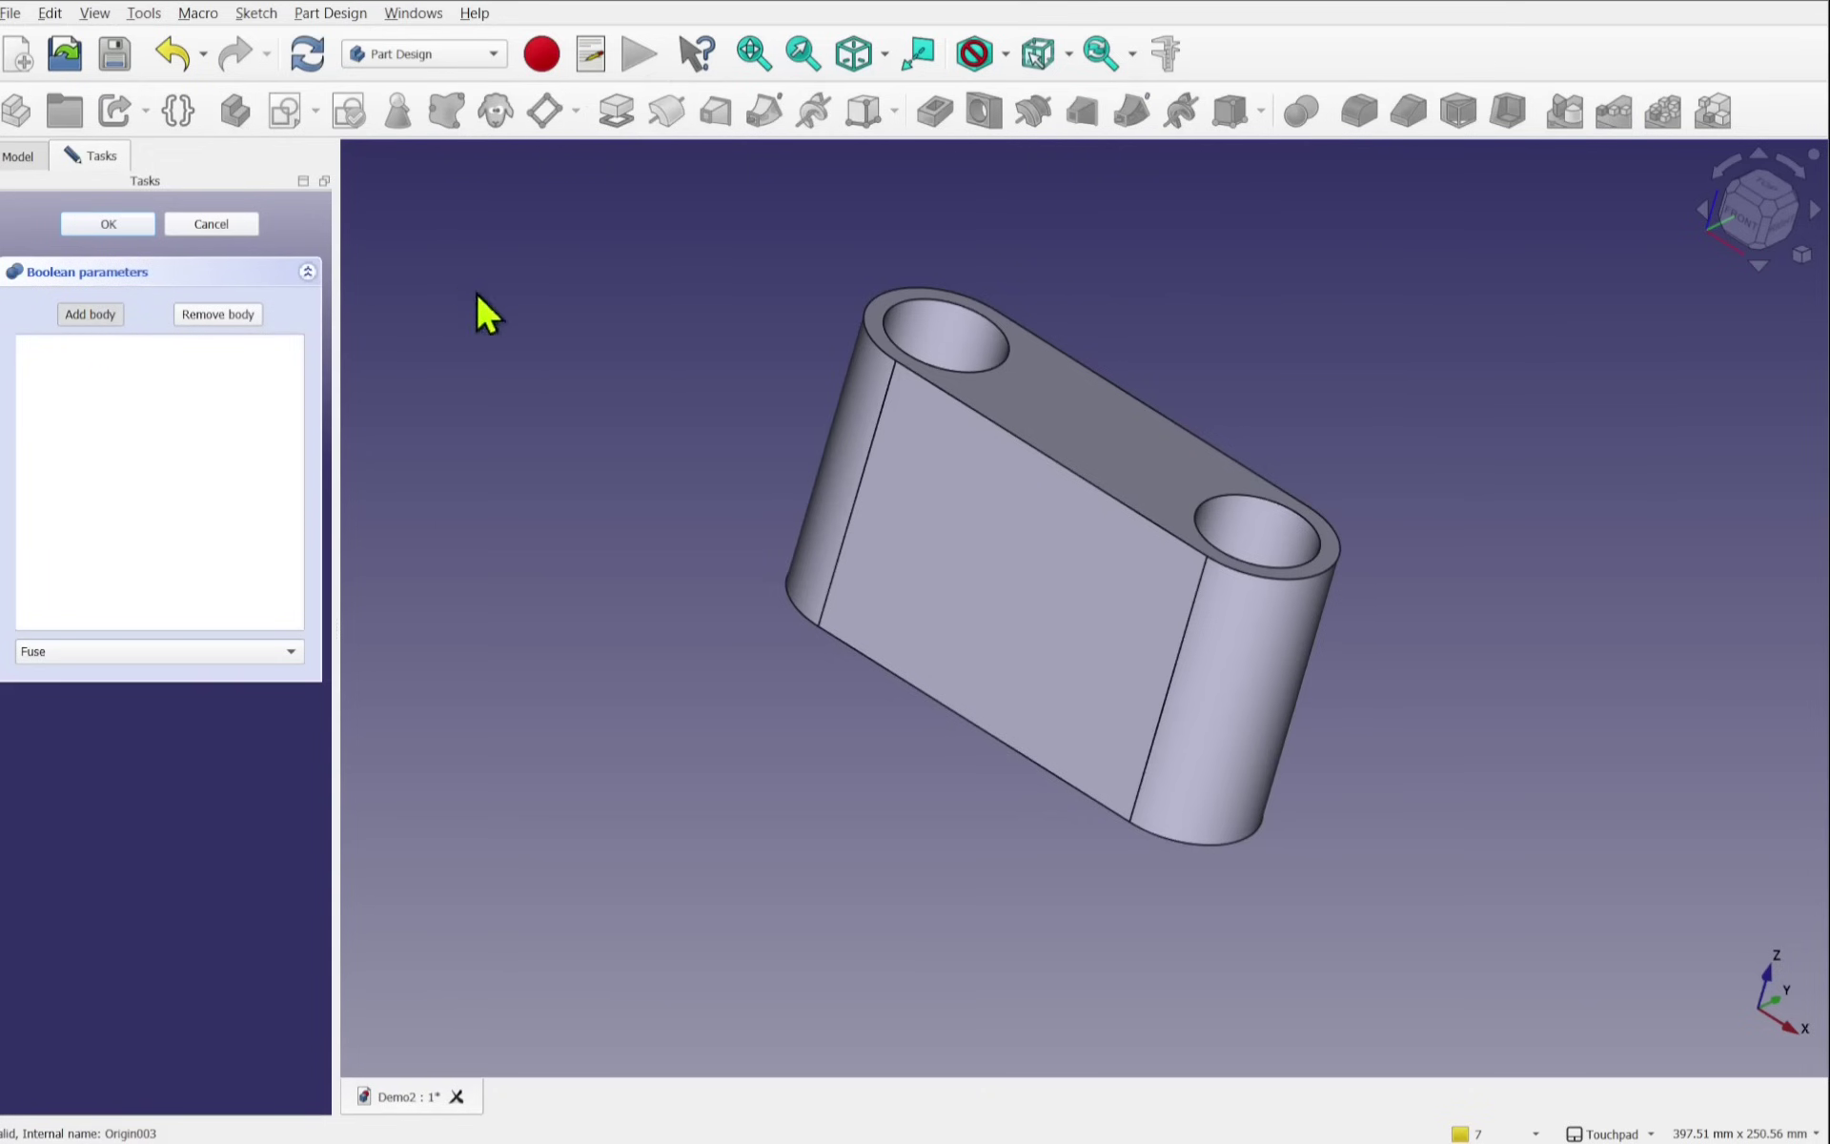
click(1092, 627)
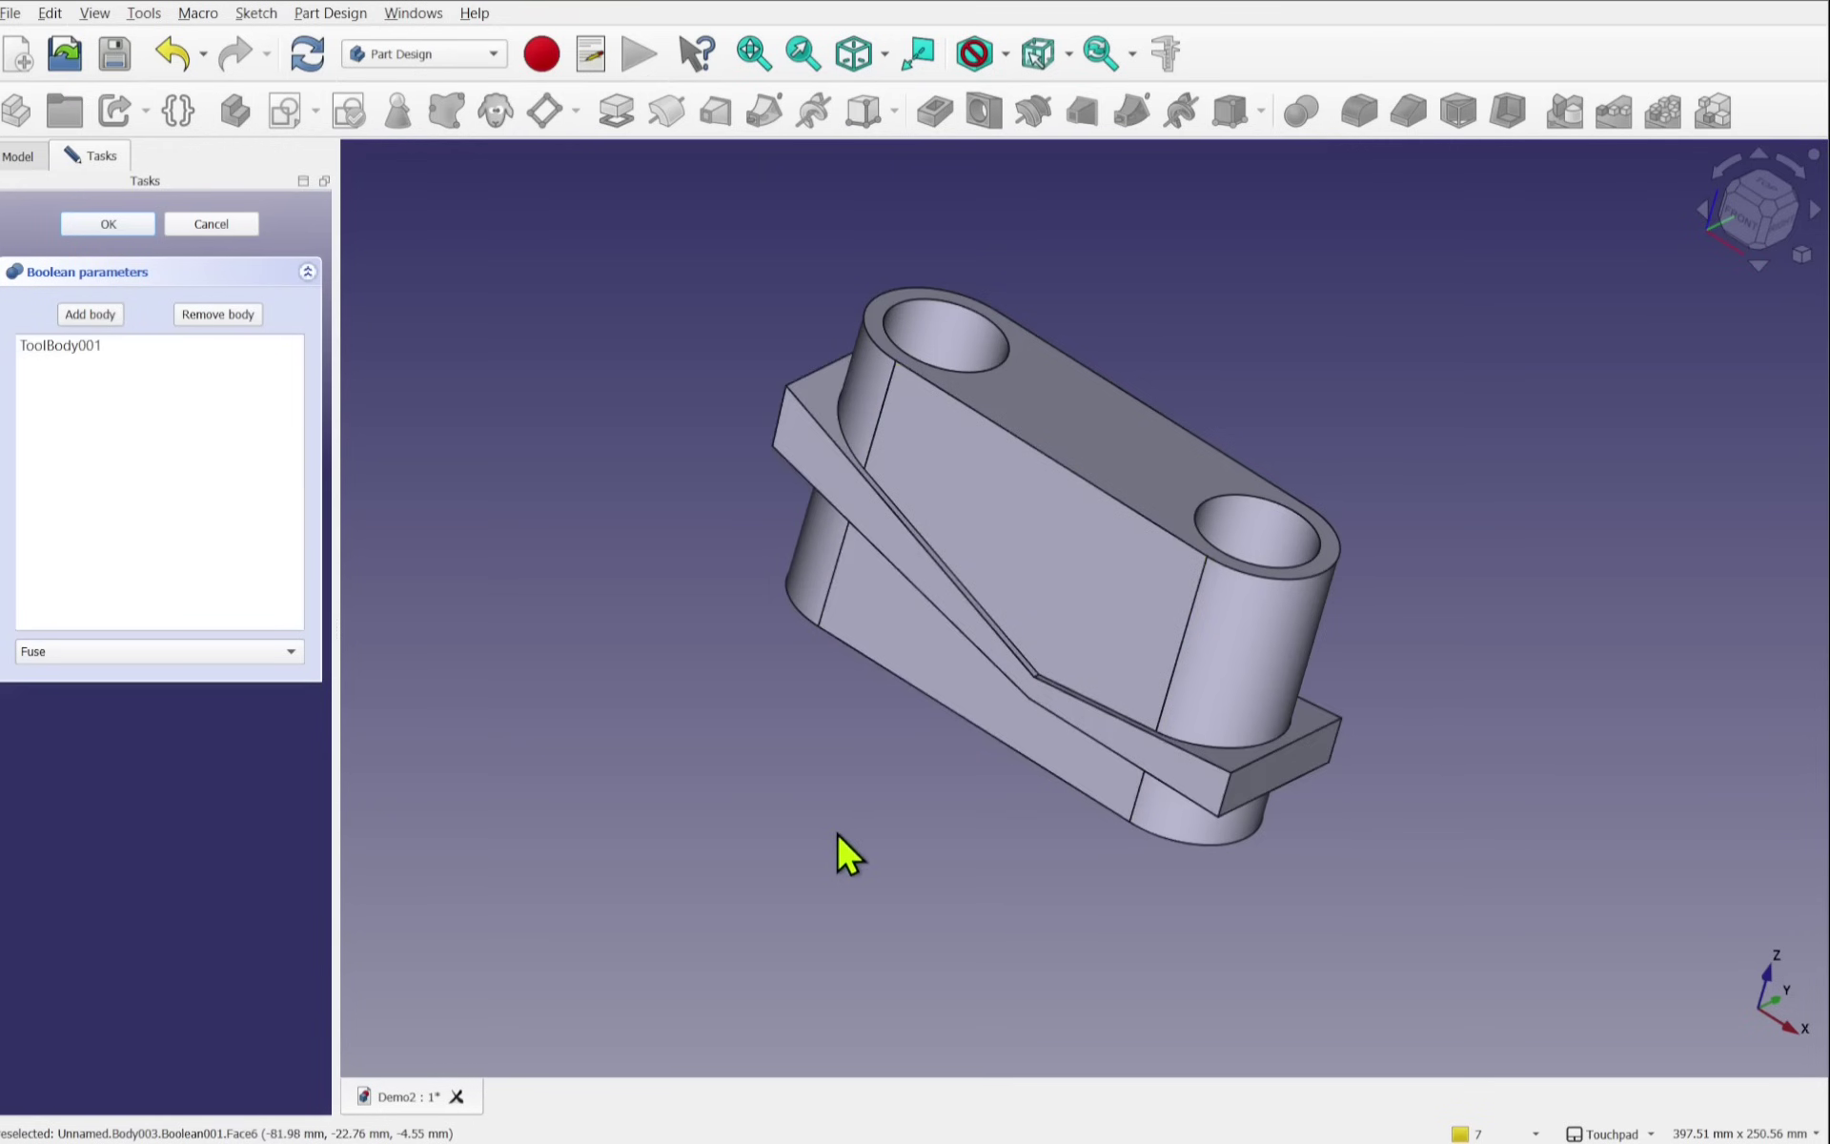
click(76, 657)
click(76, 699)
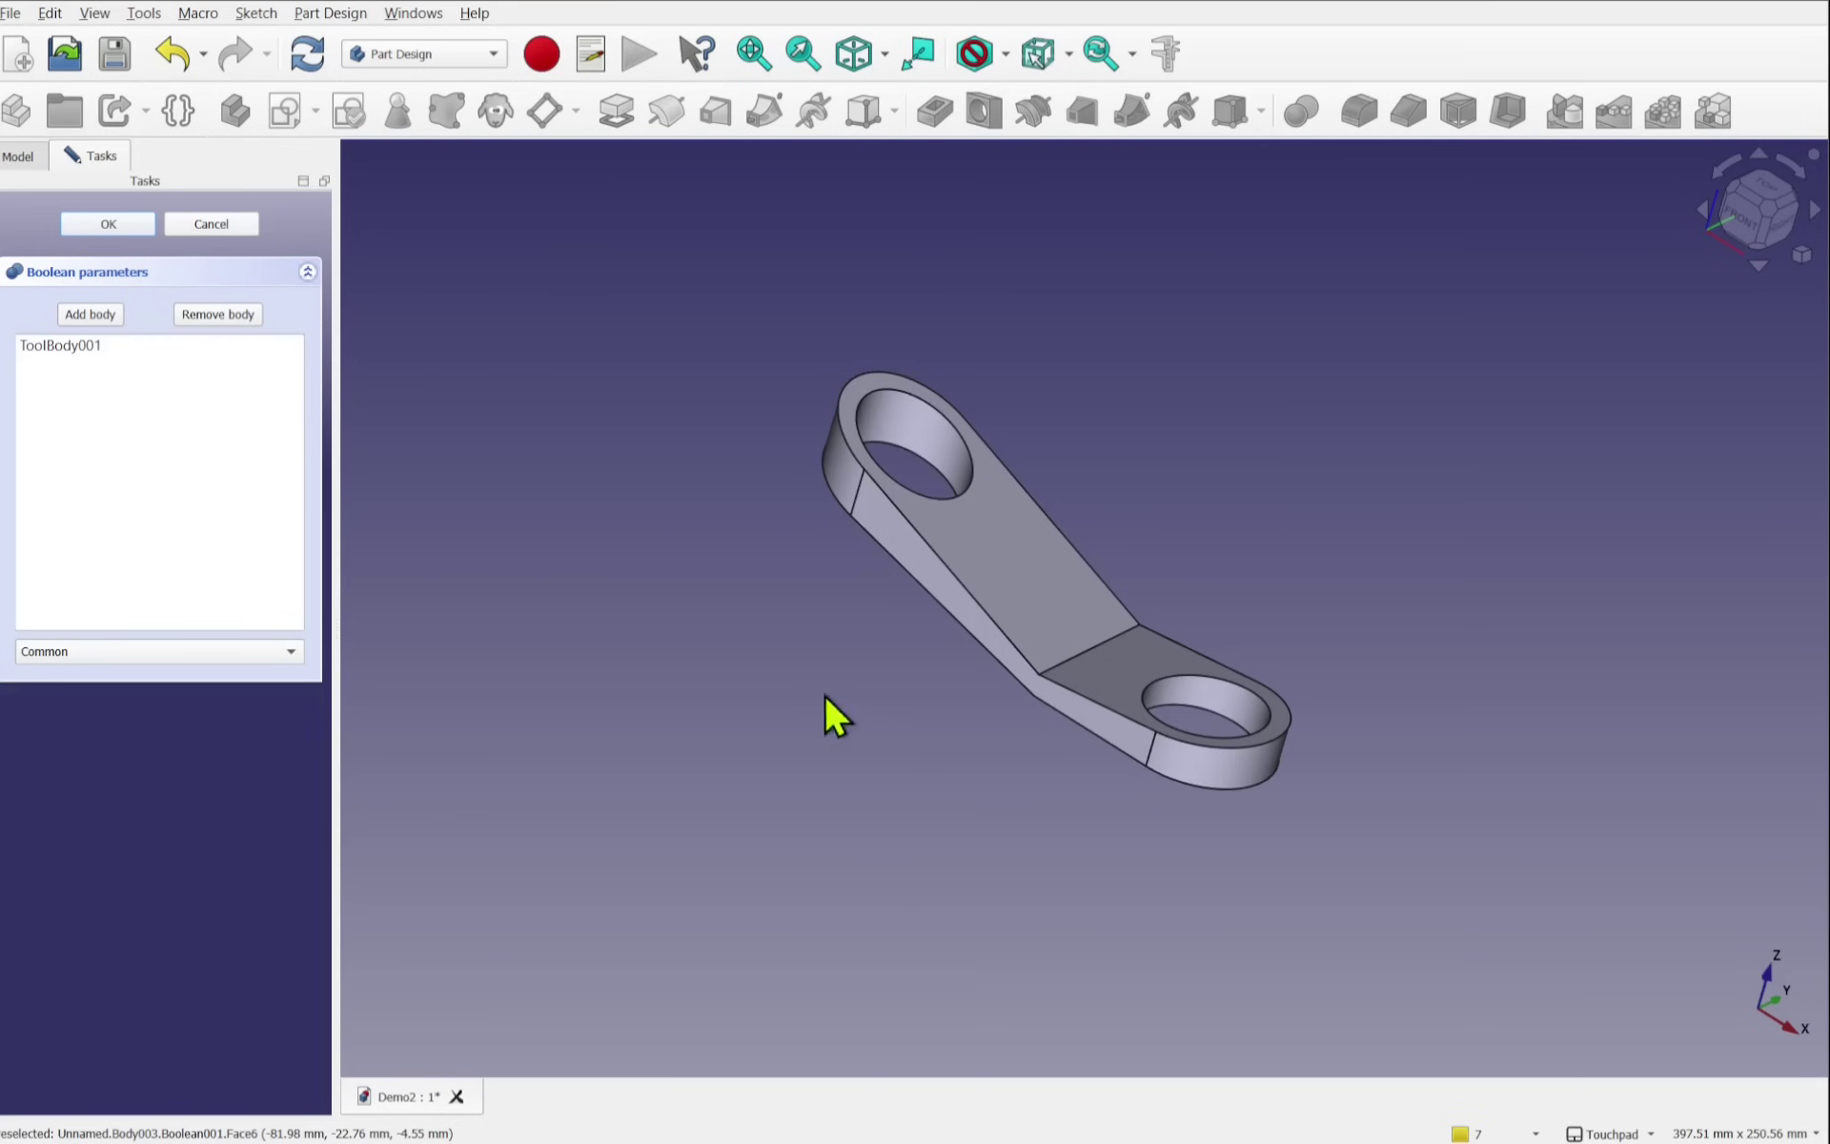
click(80, 226)
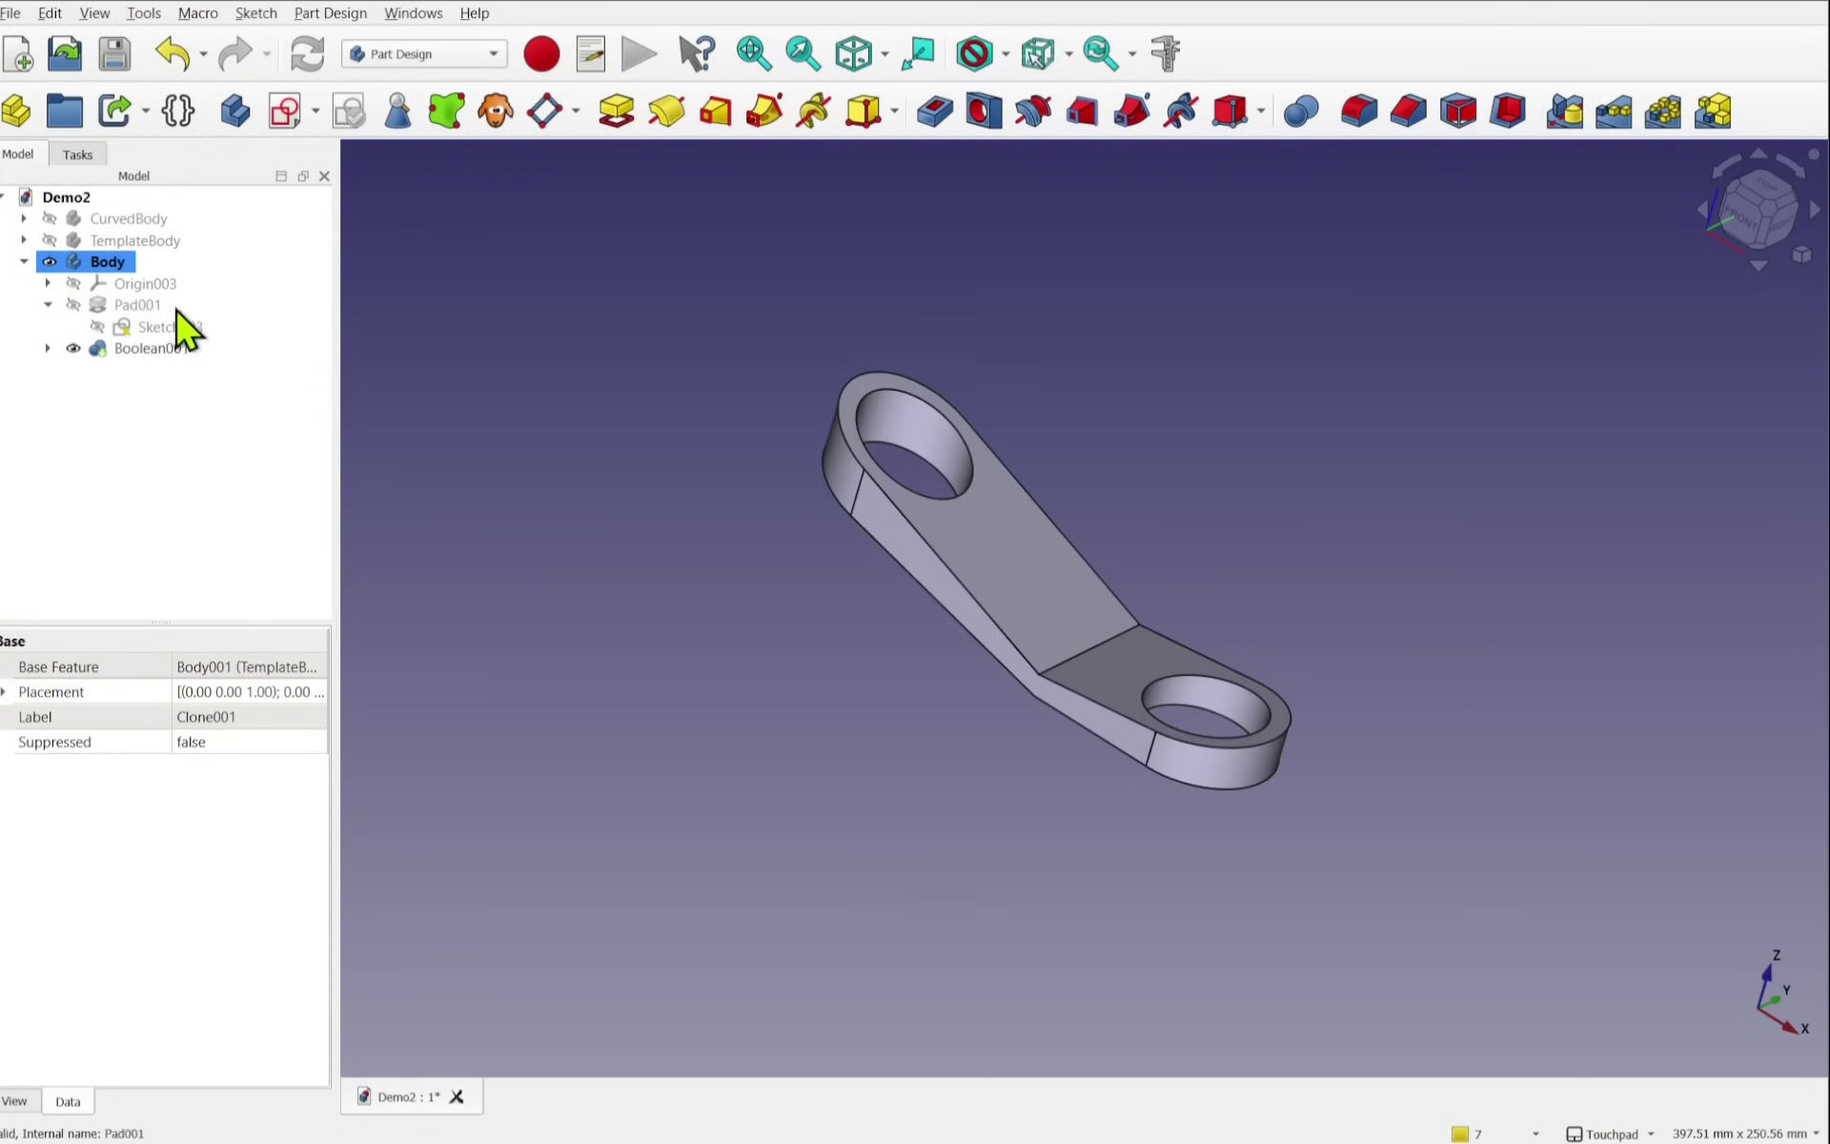
click(140, 222)
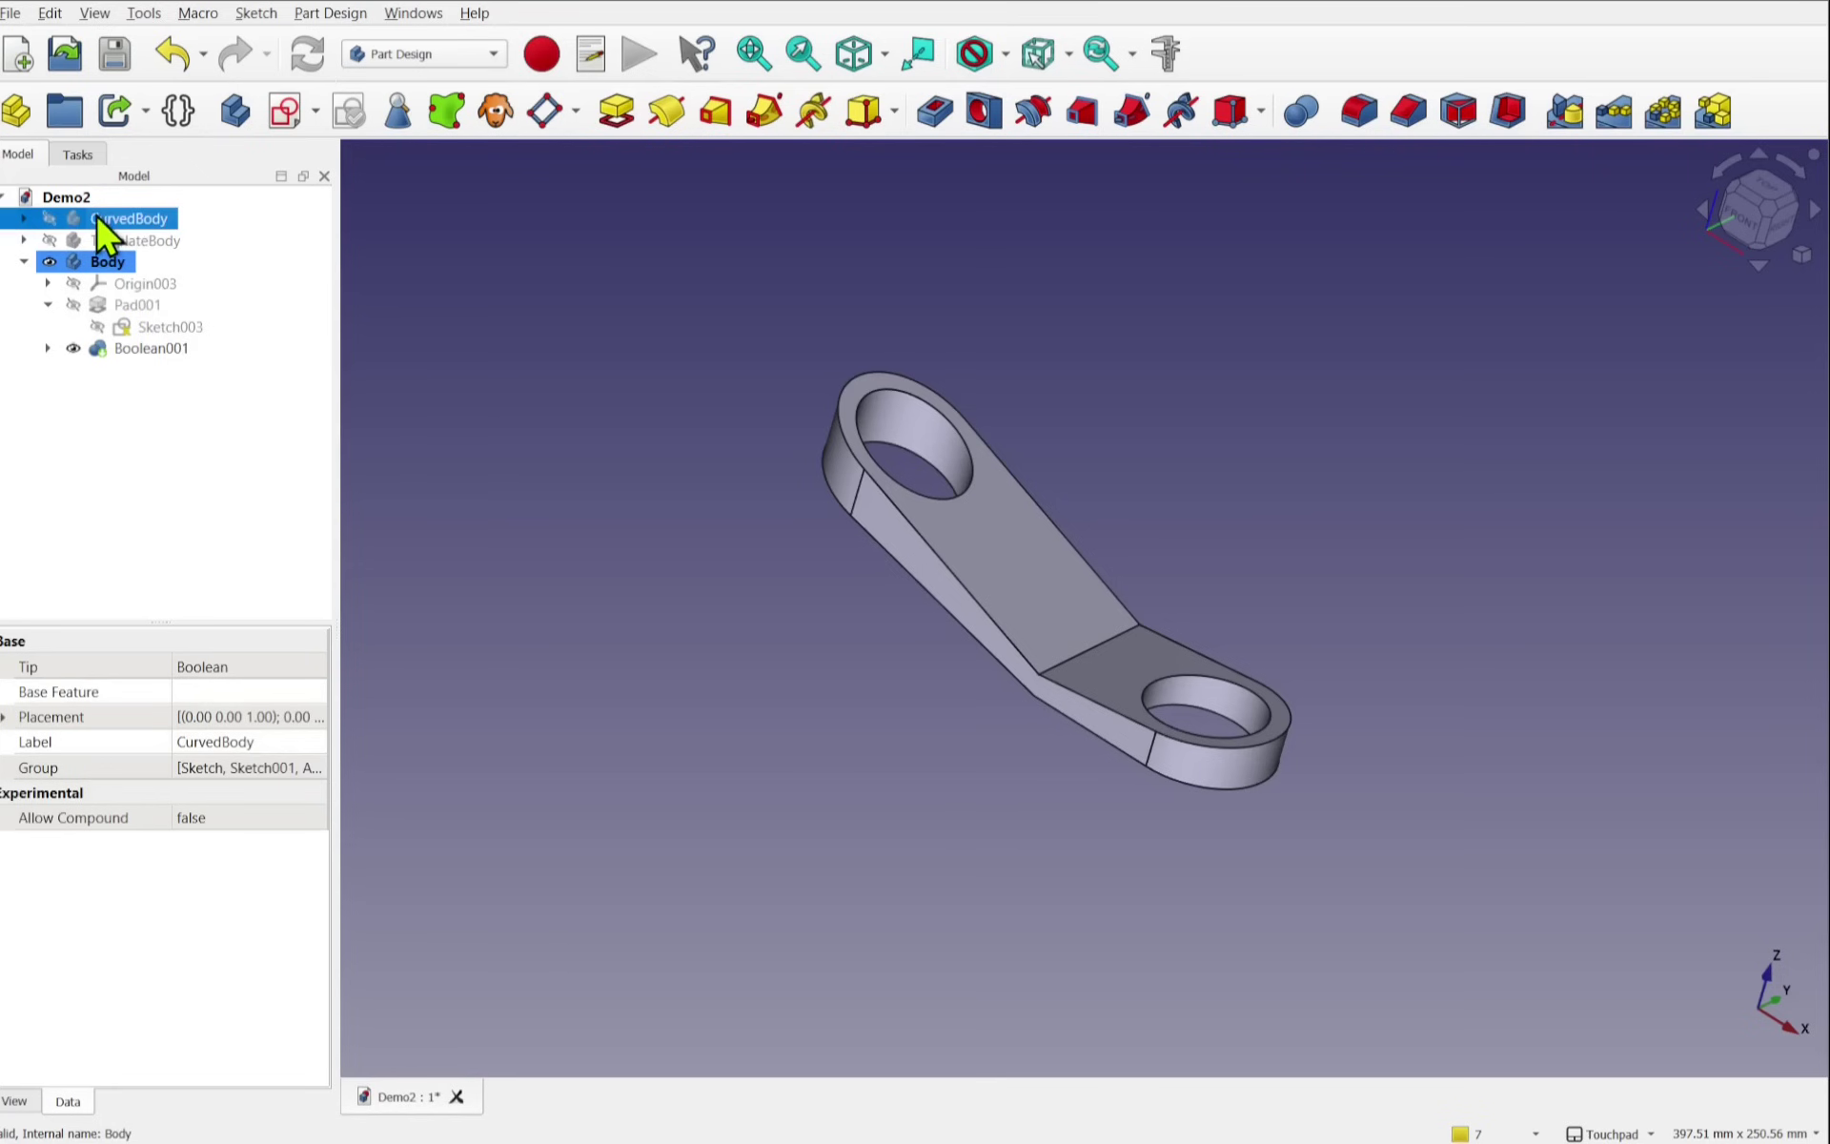
key(space)
key(space)
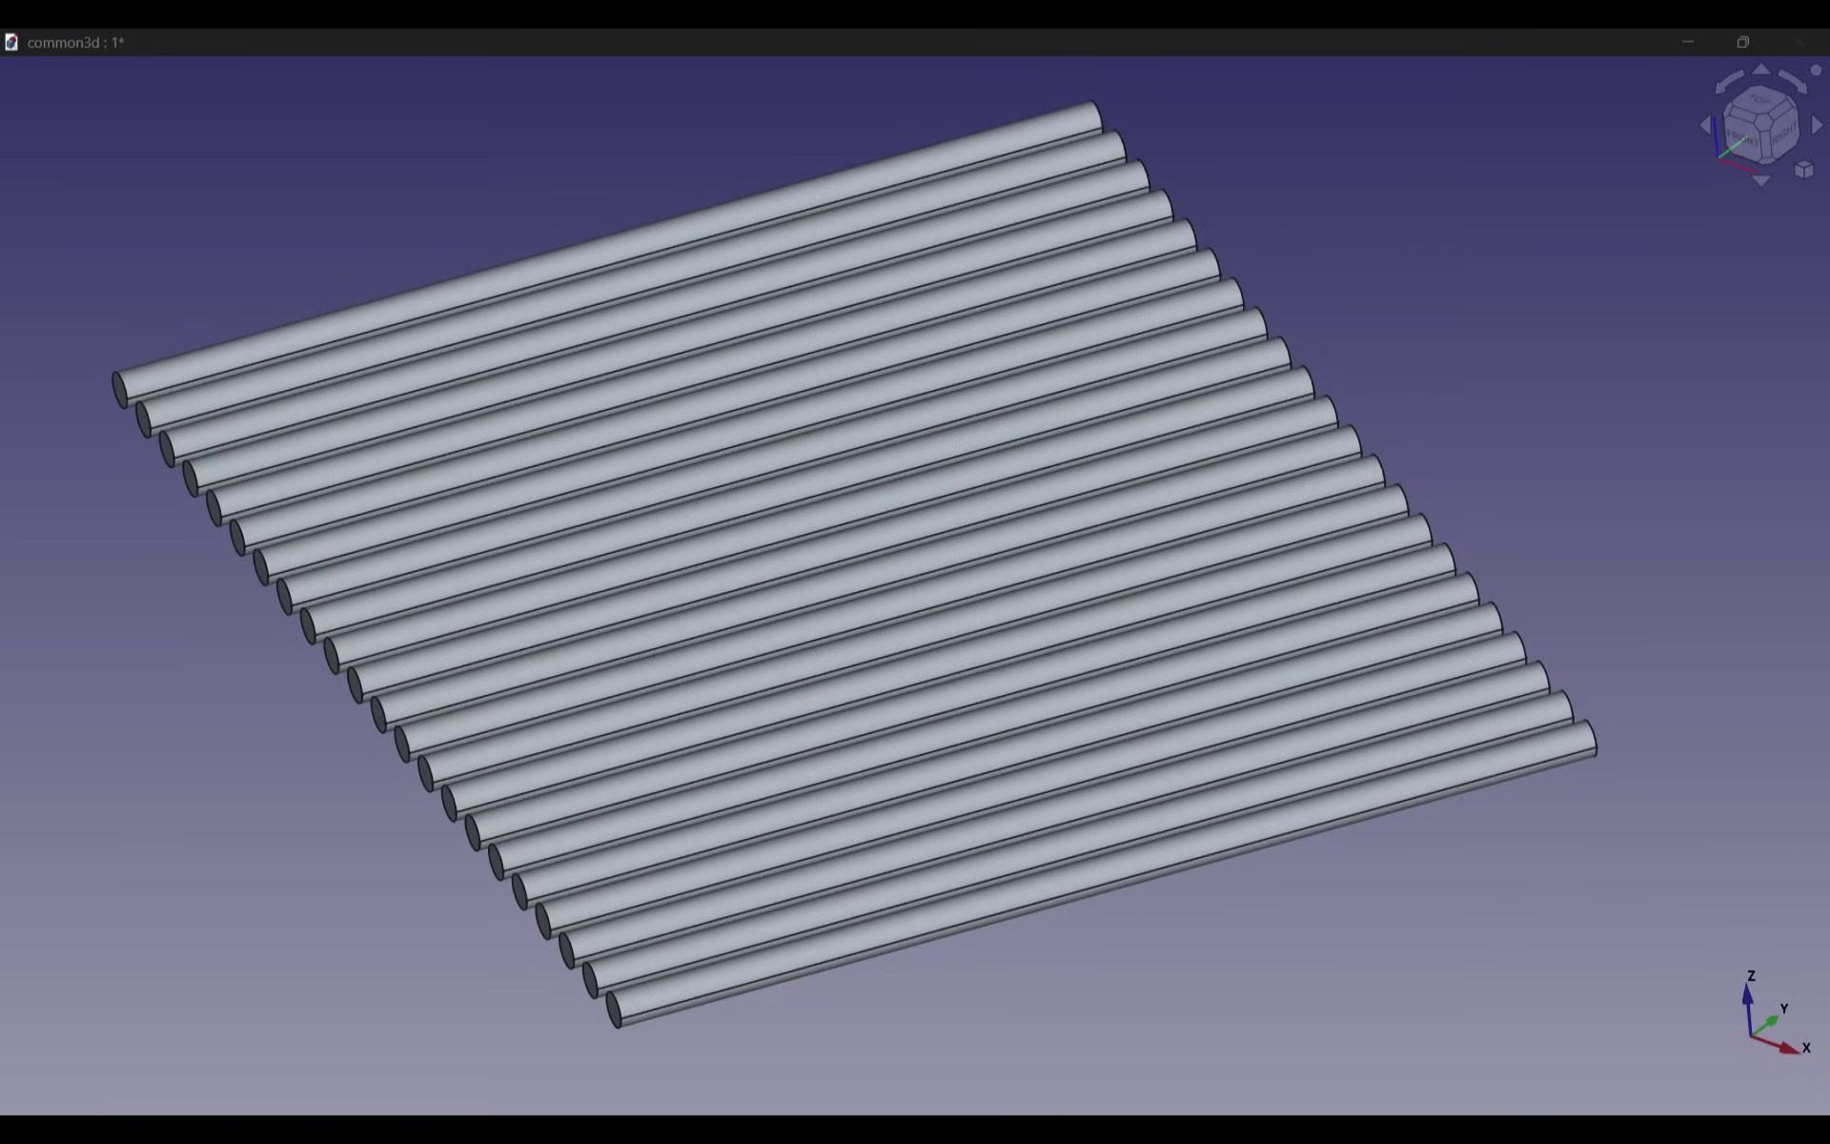
Step: In the common3d example, toggle the stadium body and rods until only the Common result shows
key(space)
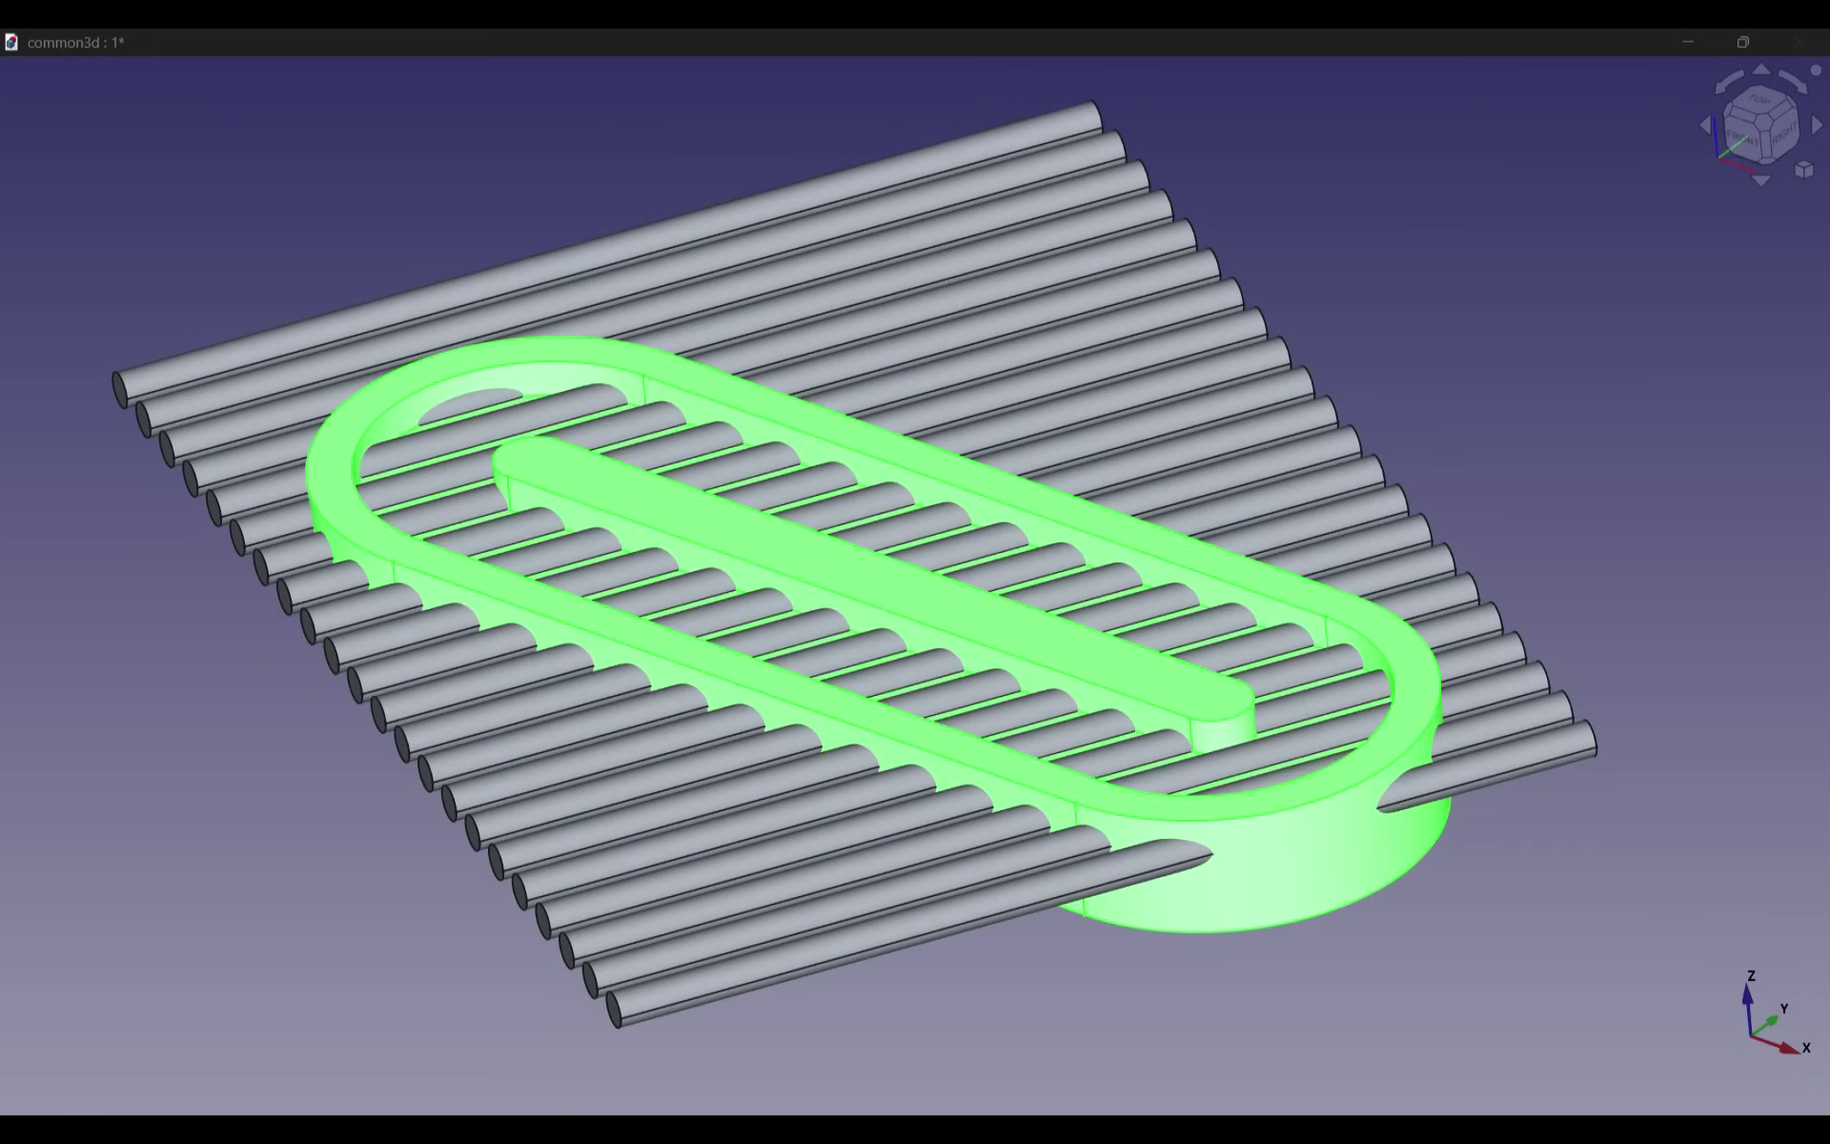
key(Up)
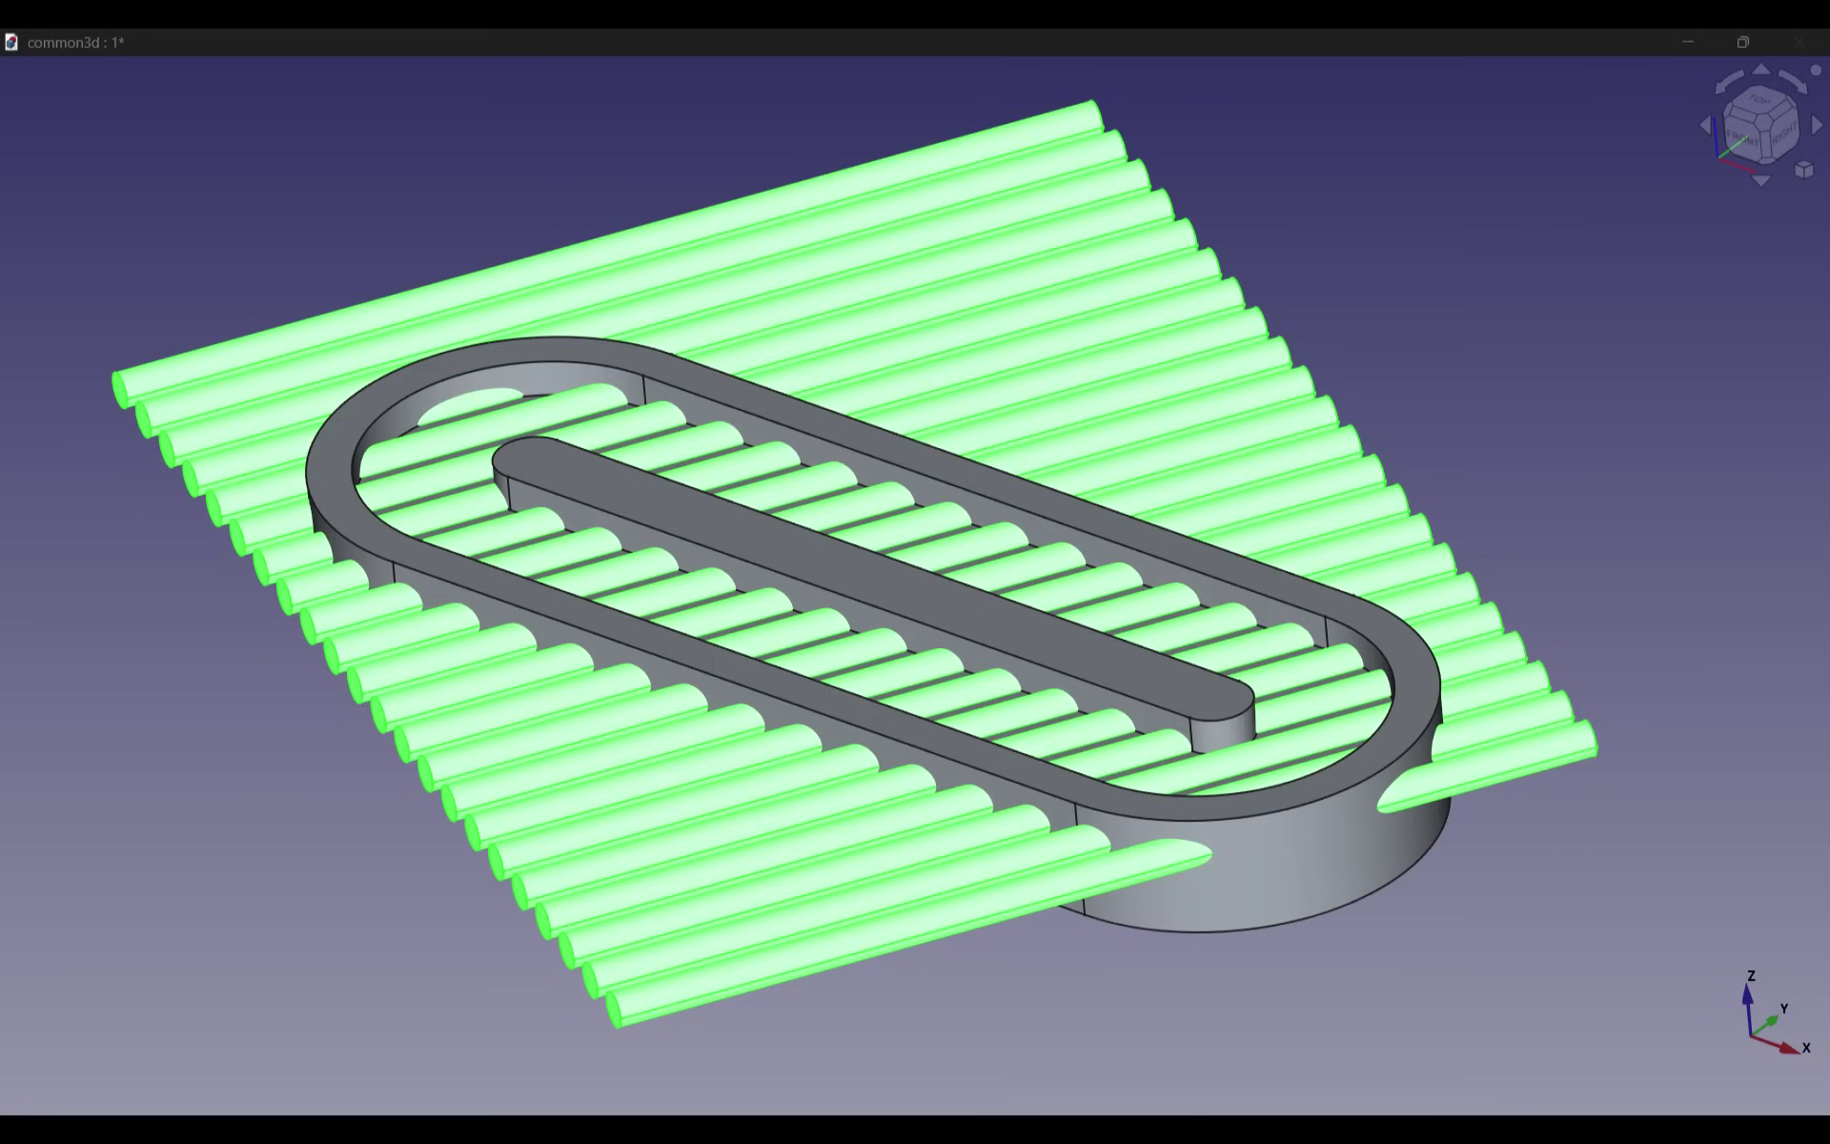
key(Down)
key(space)
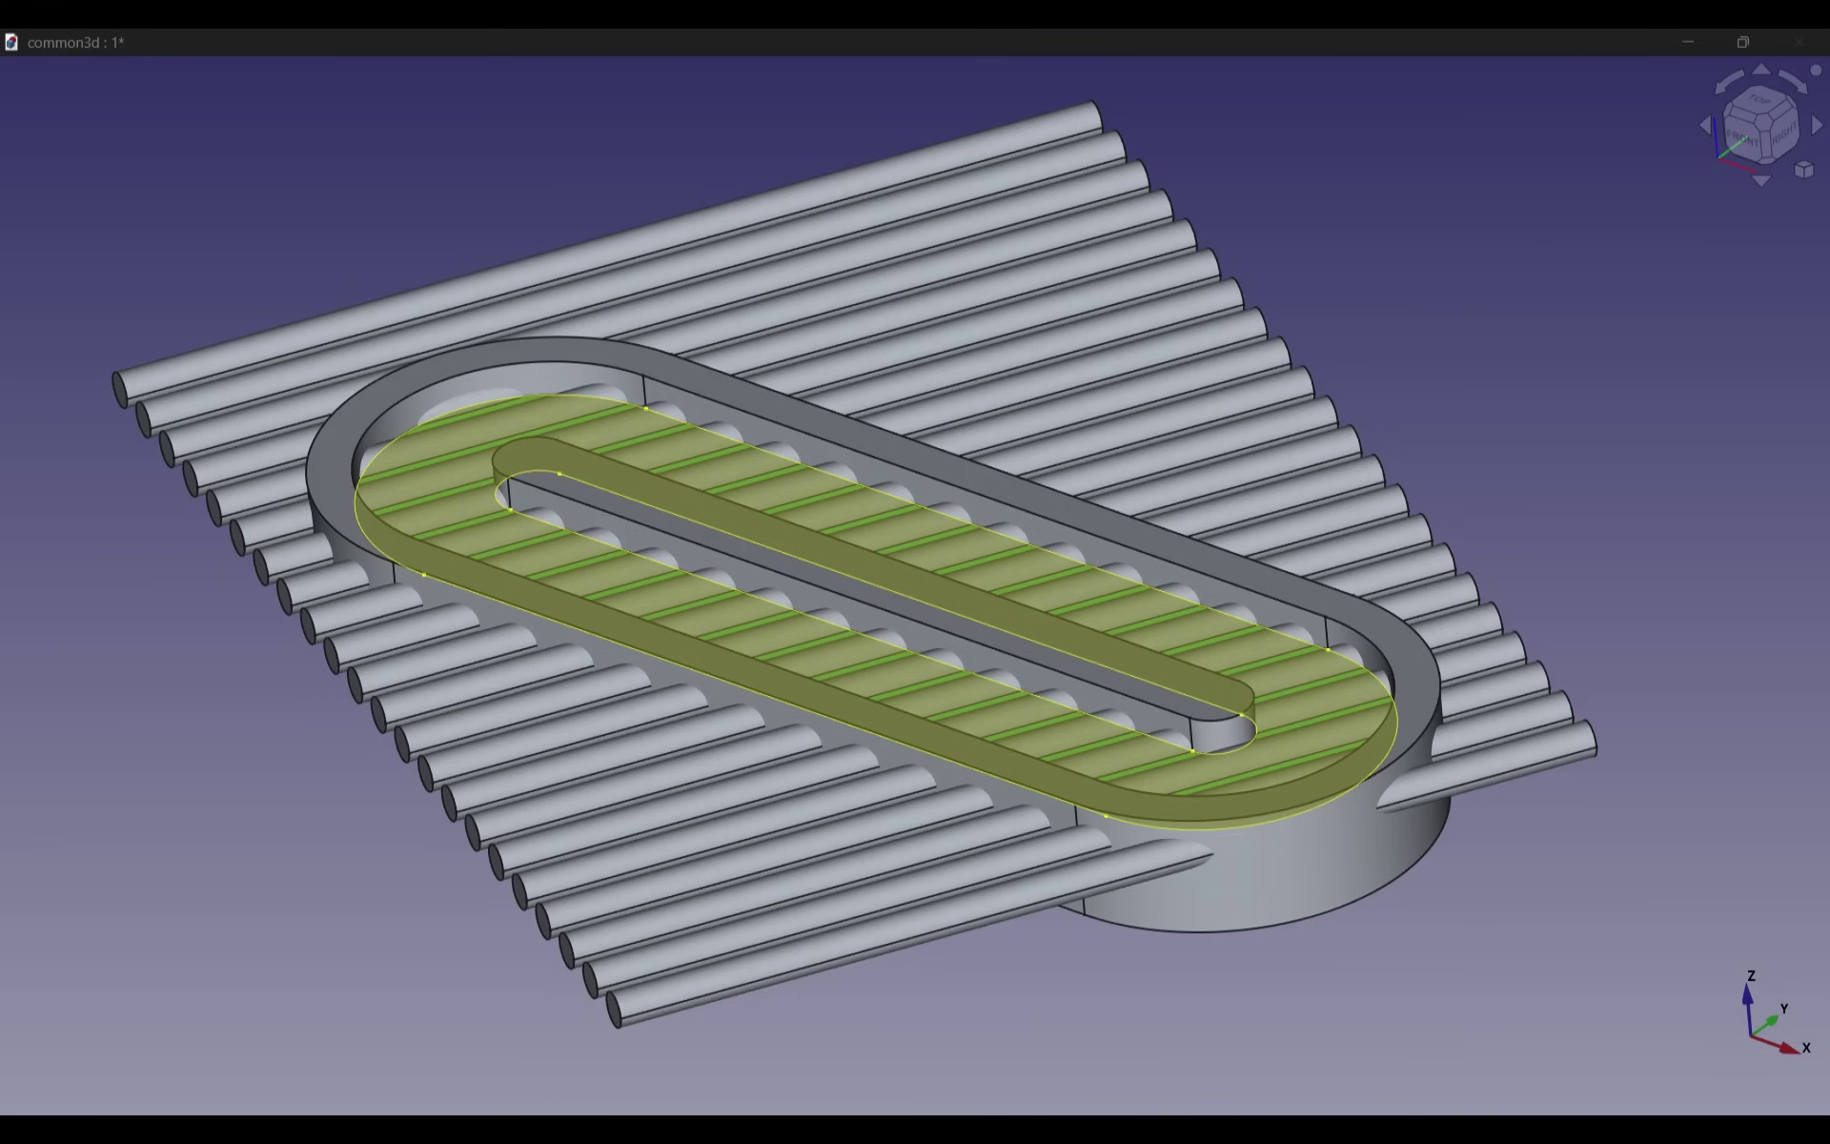
key(space)
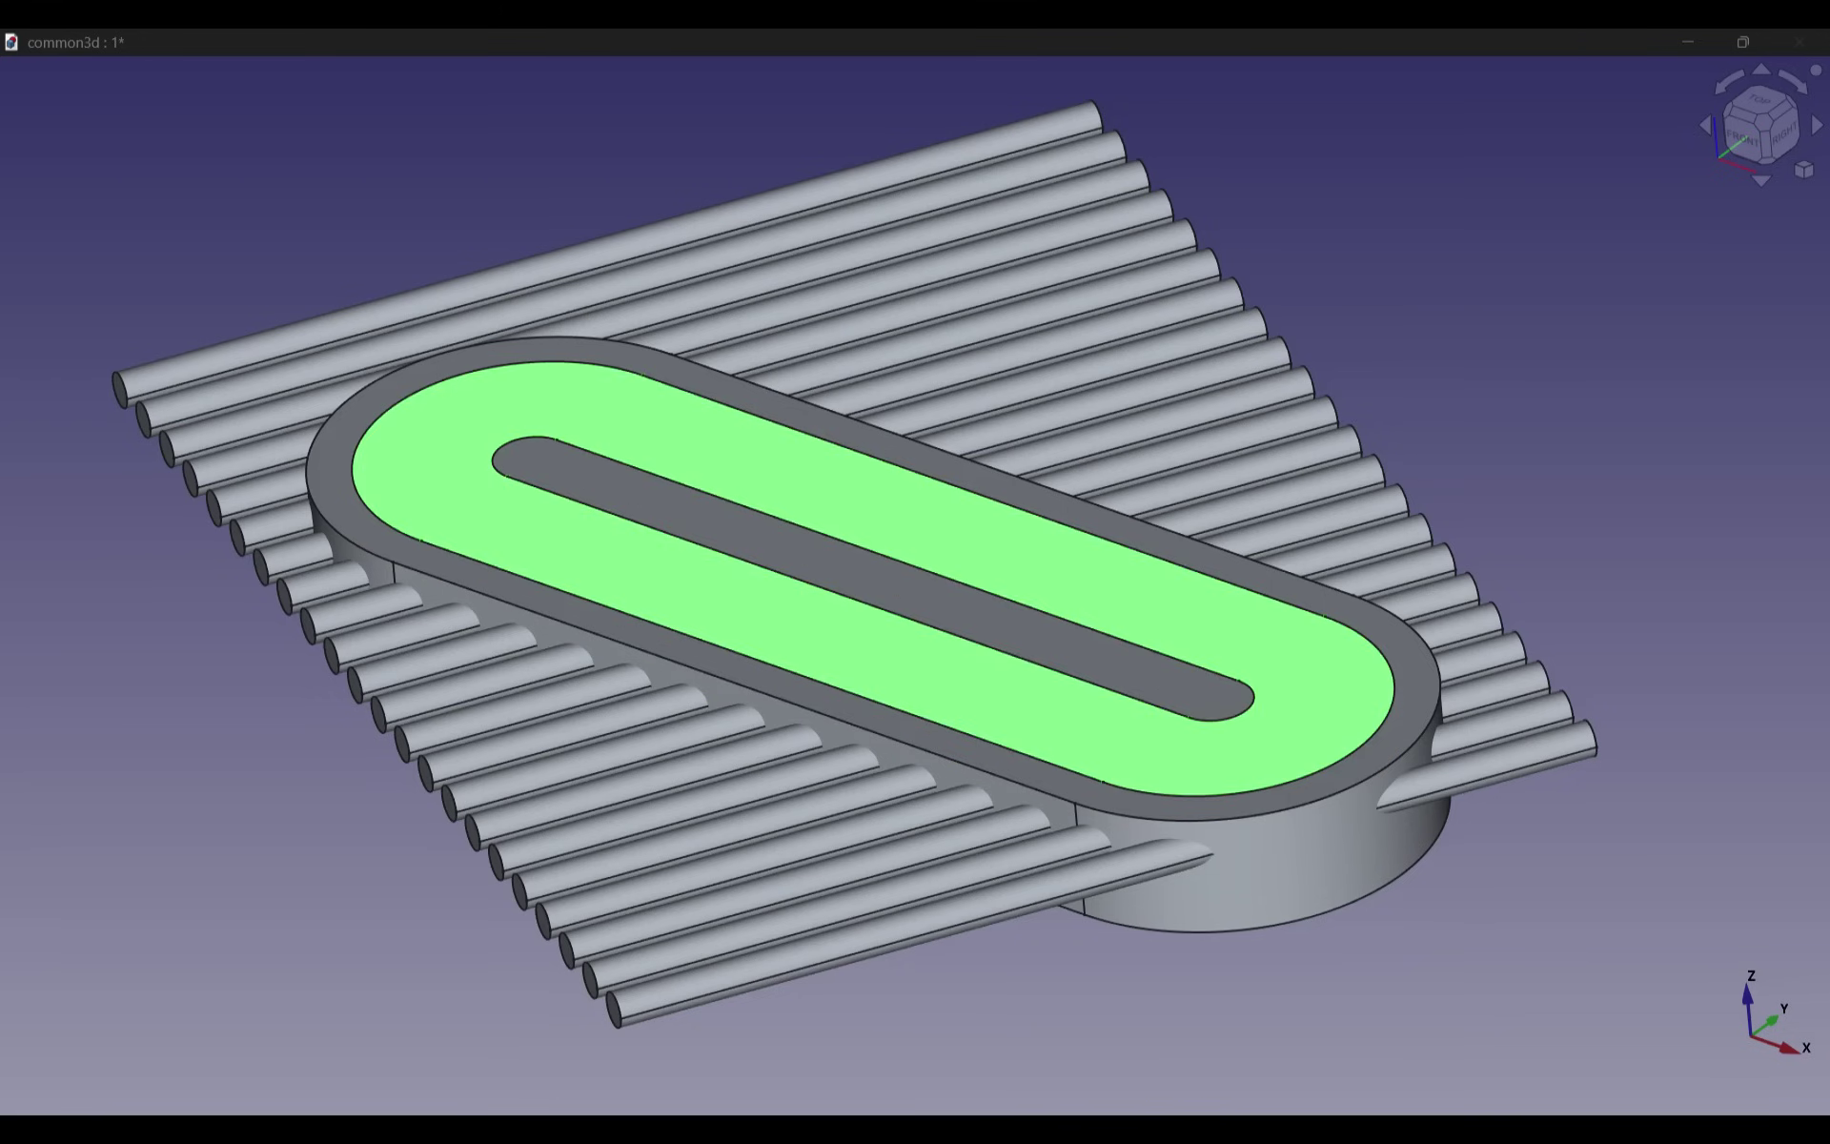
key(space)
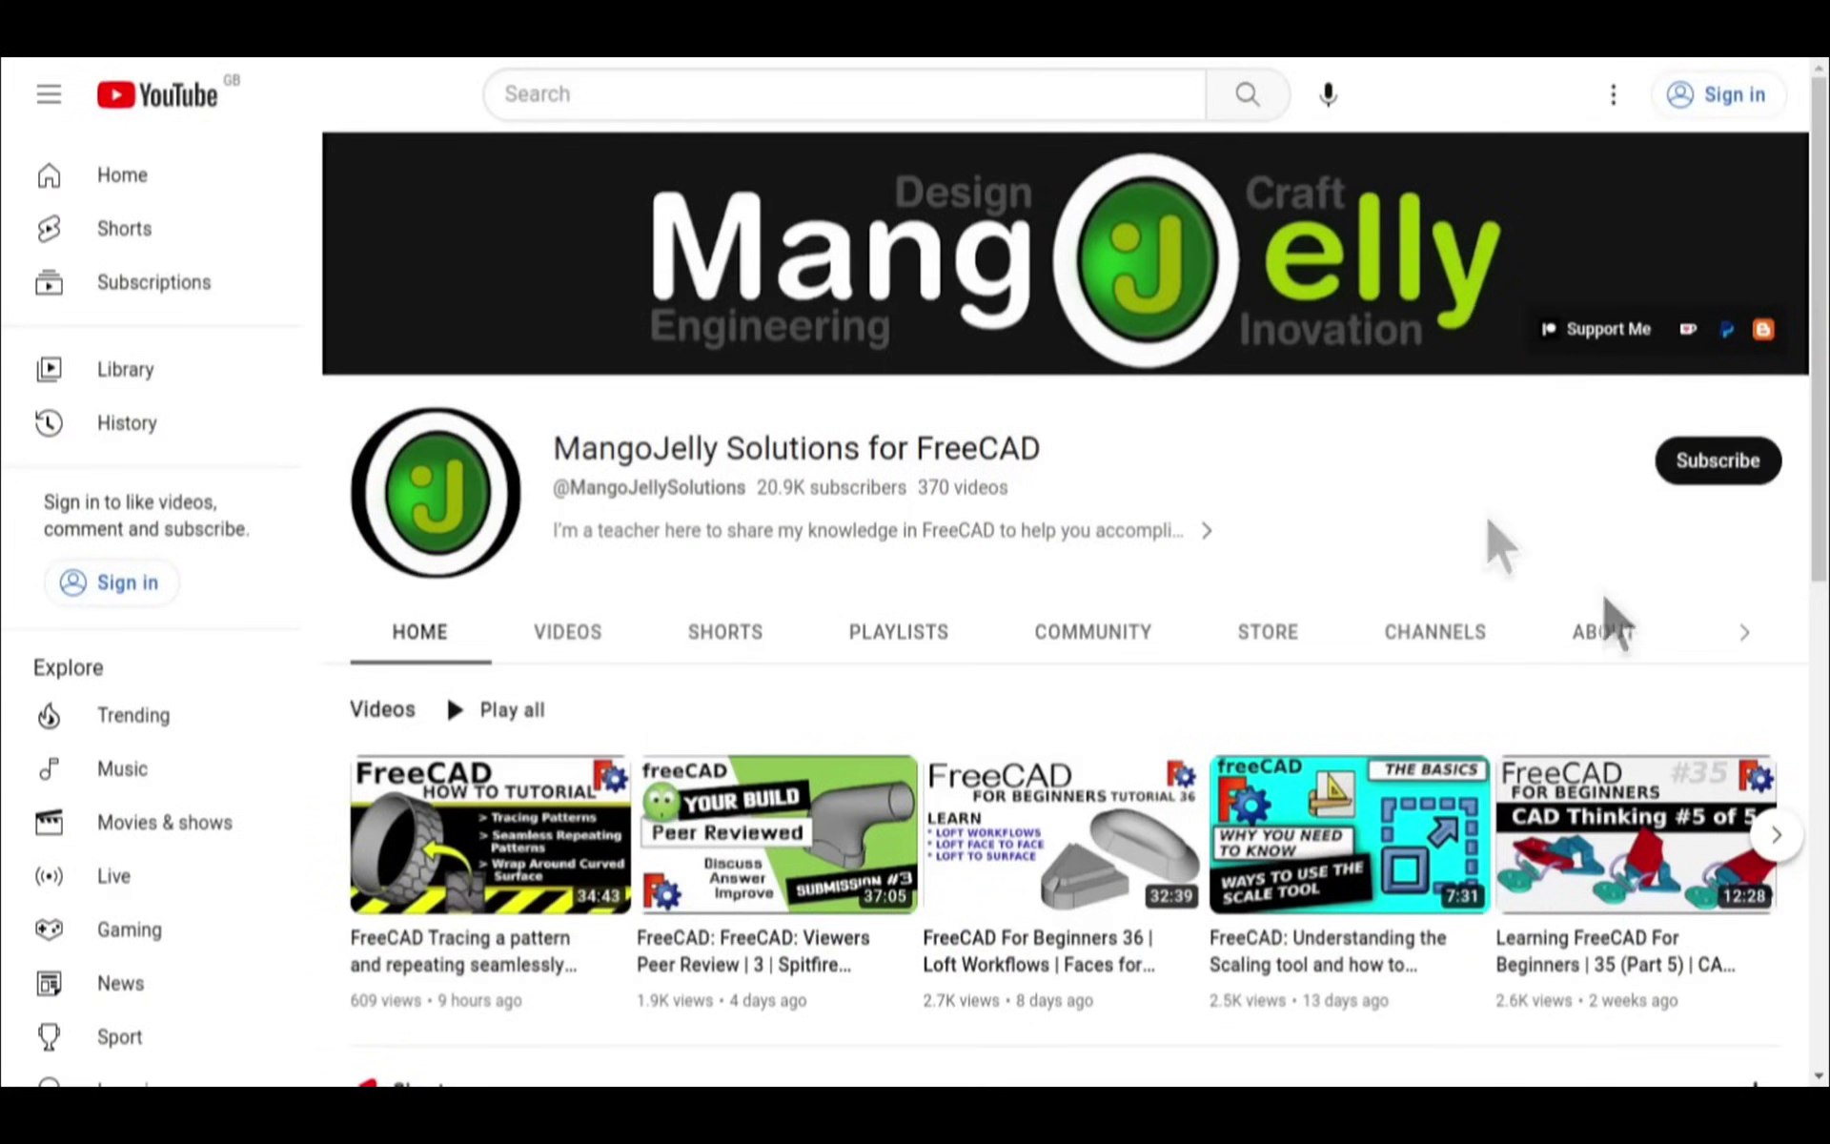
Step: Open the channel's About tab and highlight the PayPal, Ko-fi and Patreon donation links
click(1600, 632)
scroll(395, 831, down, 3)
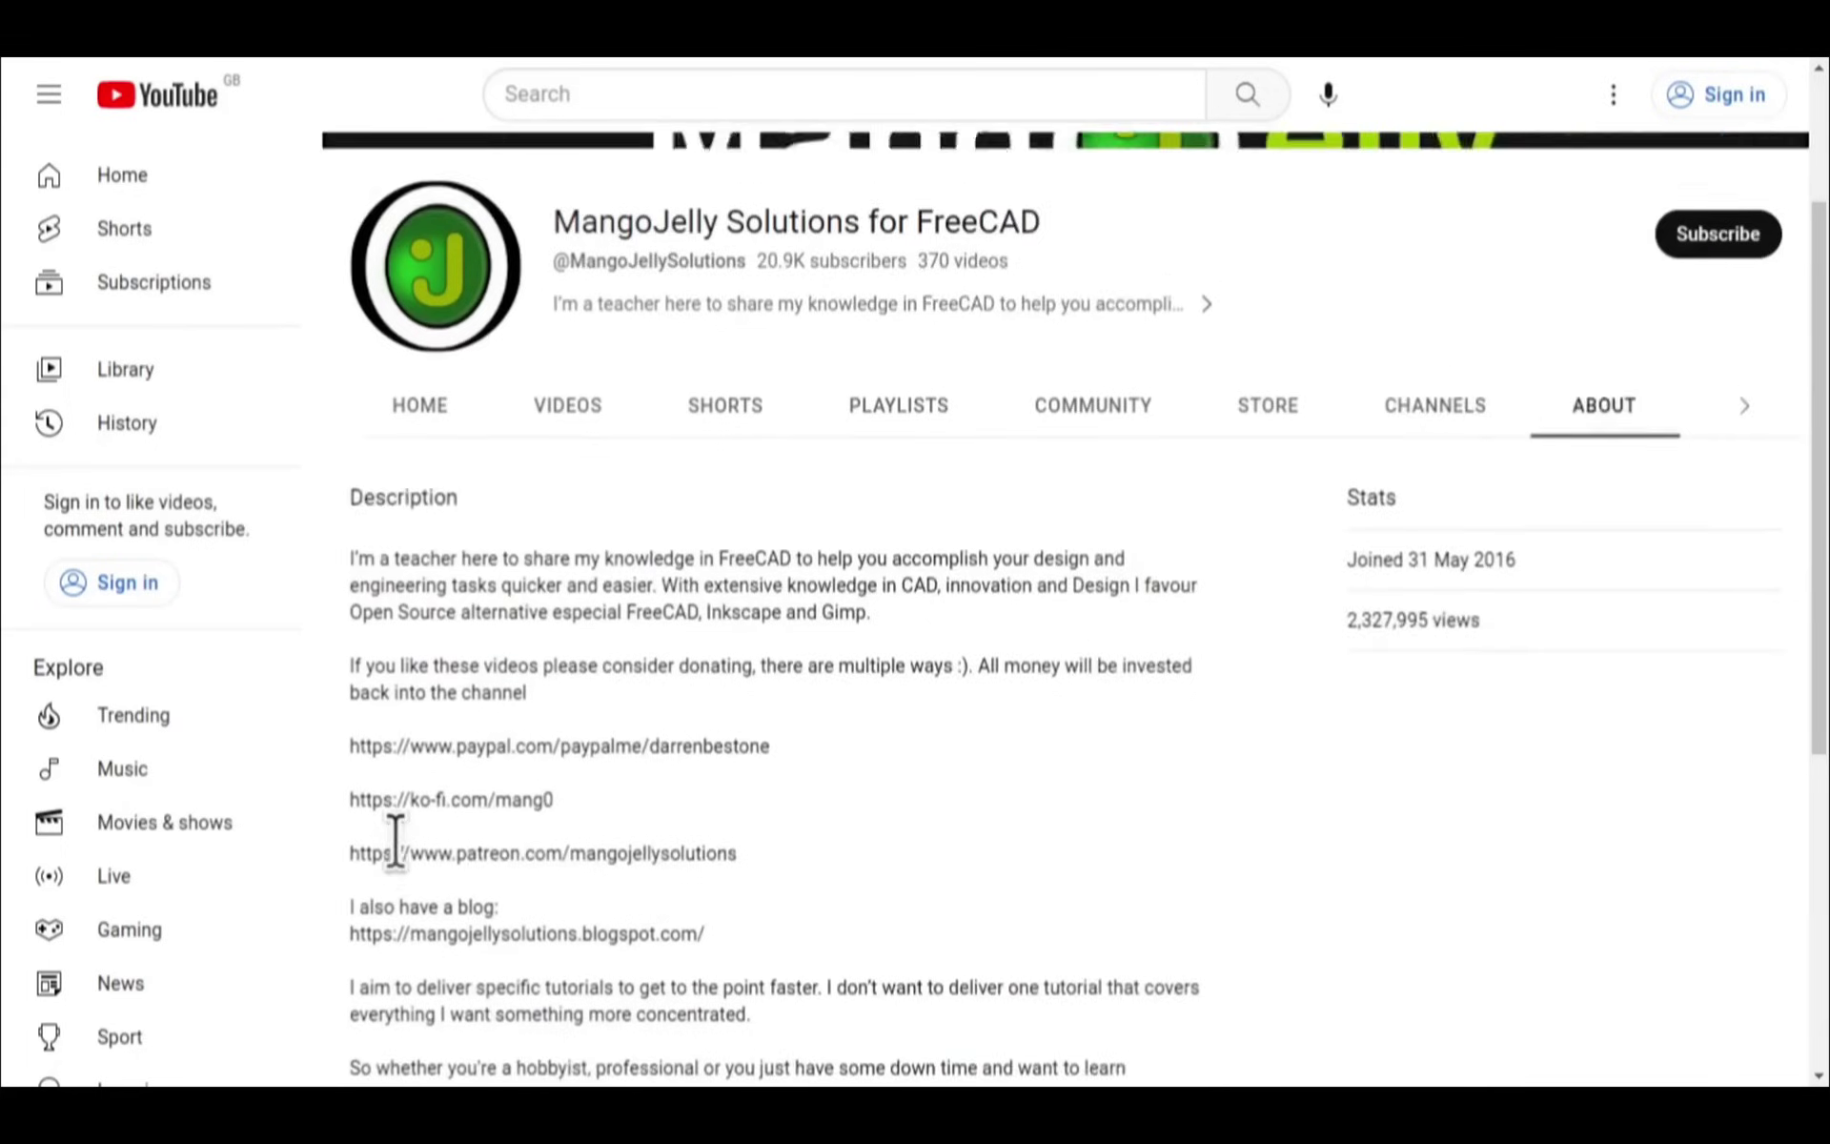
drag(736, 763, 351, 656)
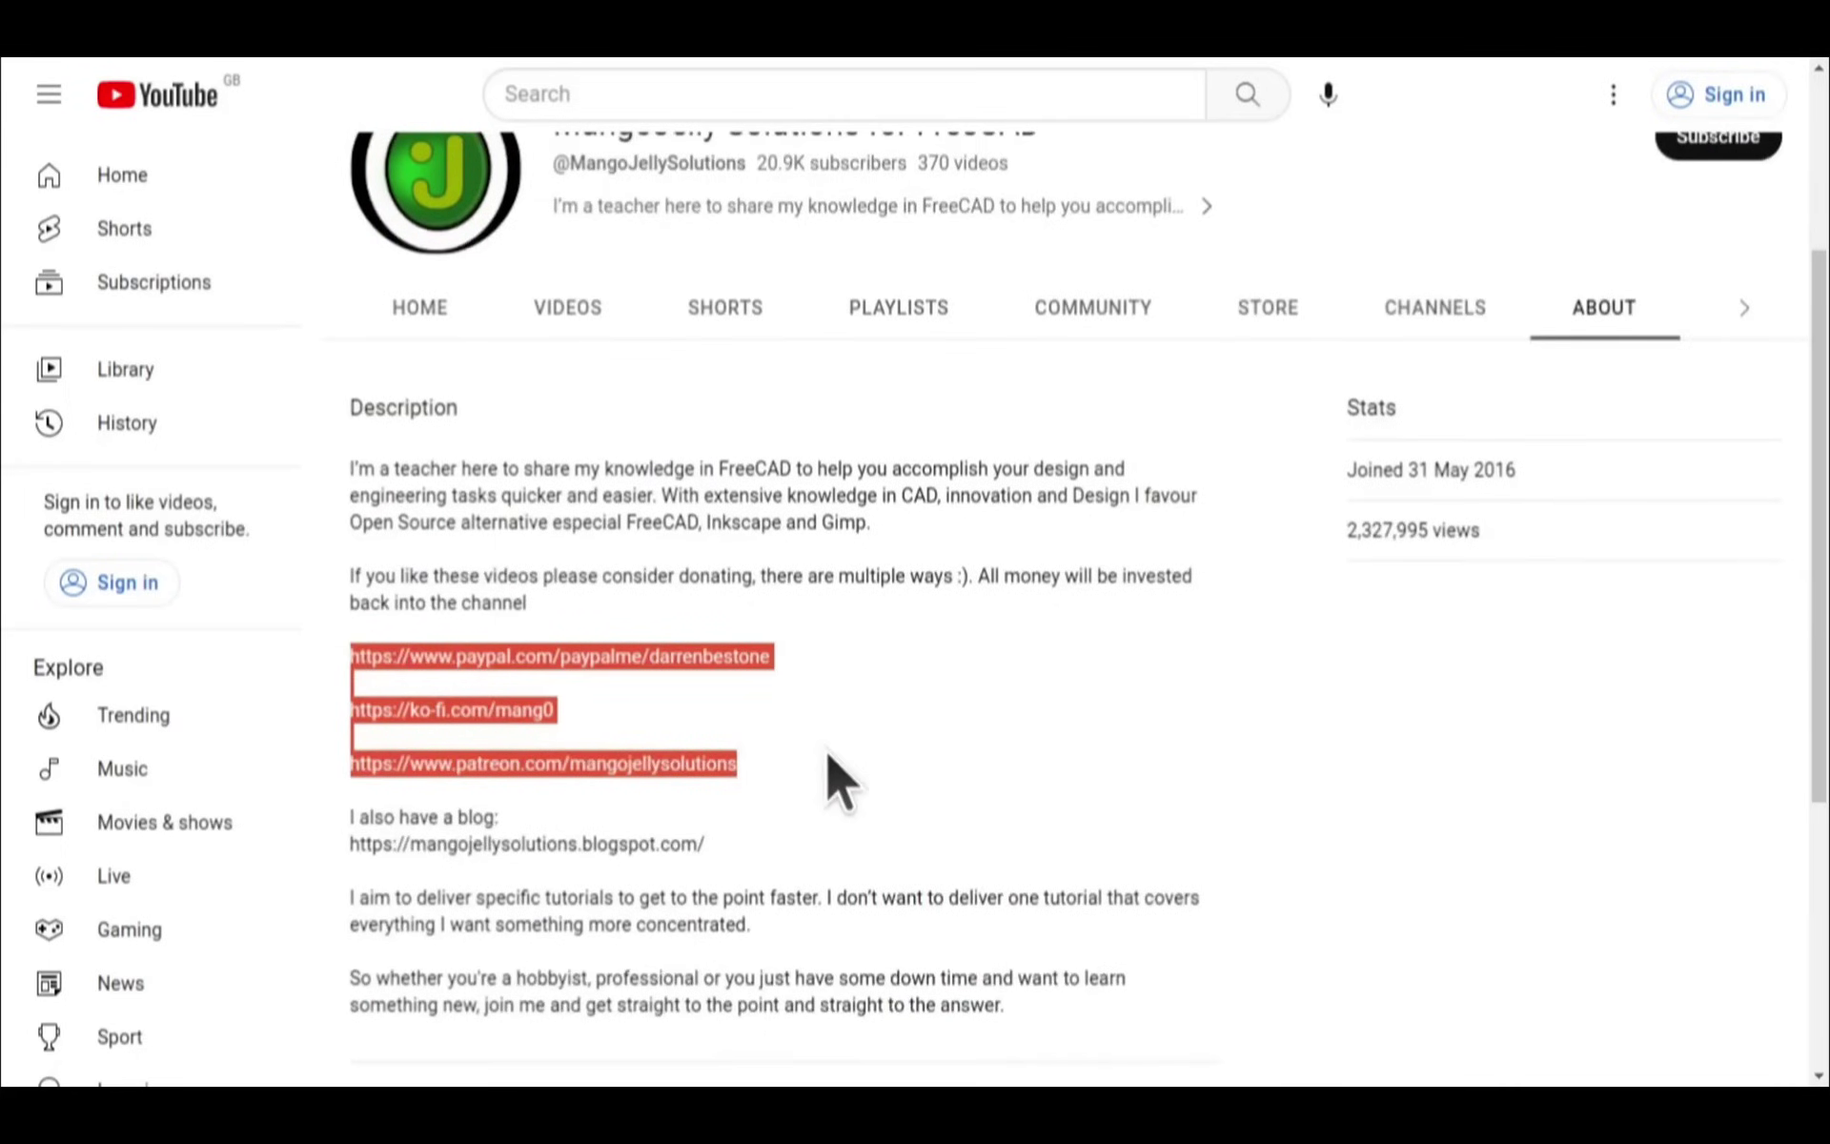